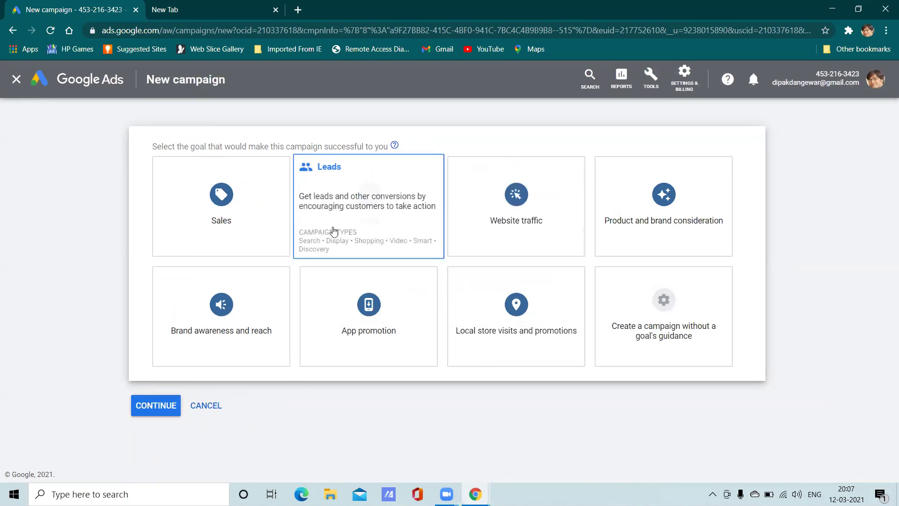
Step: Compare the campaign types offered without a goal's guidance with those offered for the Leads goal
{"action": "left_click", "coordinate": [647, 313]}
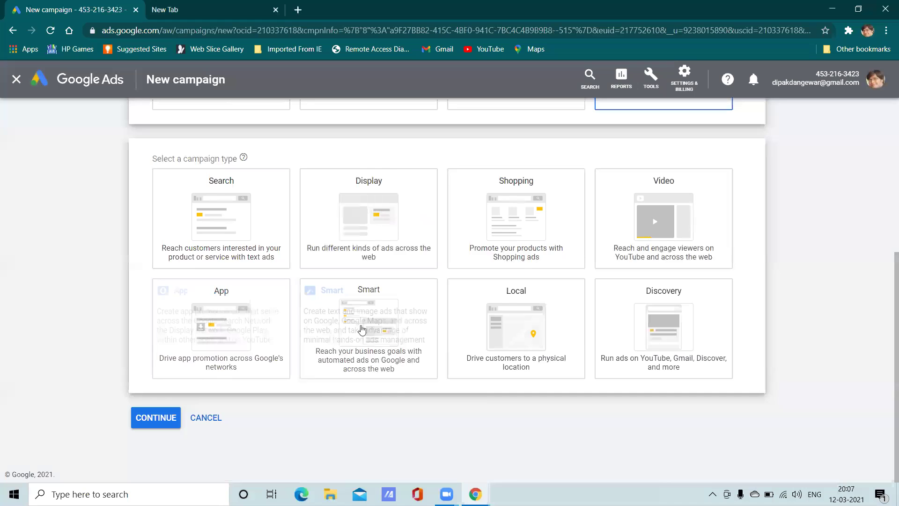
{"action": "scroll", "coordinate": [368, 291], "scroll_direction": "up", "scroll_amount": 5}
{"action": "scroll", "coordinate": [366, 229], "scroll_direction": "down", "scroll_amount": 5}
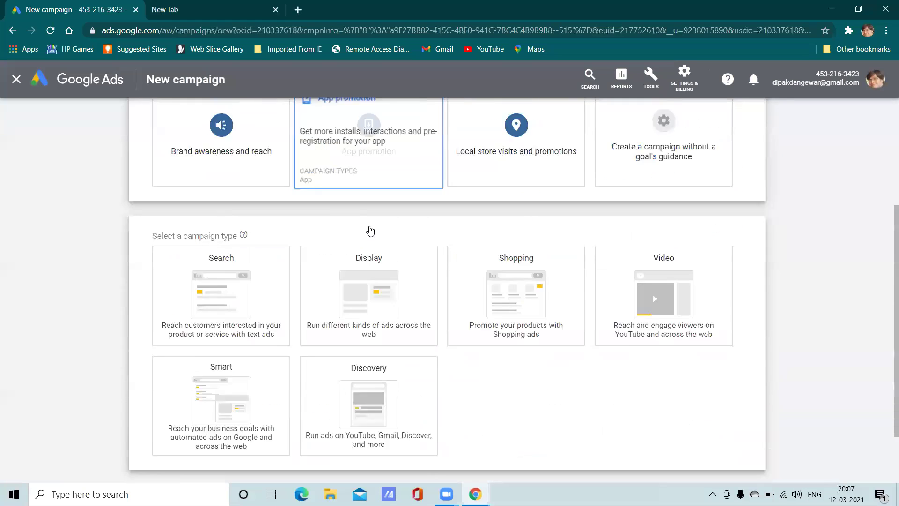
Step: Try the Display campaign type under the Leads goal and review its campaign subtypes
{"action": "left_click", "coordinate": [364, 240]}
{"action": "scroll", "coordinate": [361, 237], "scroll_direction": "down", "scroll_amount": 5}
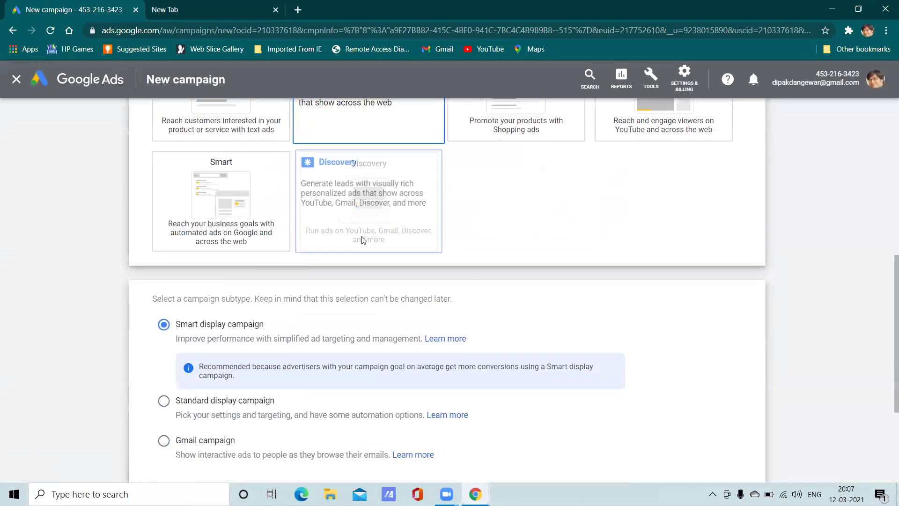
{"action": "scroll", "coordinate": [341, 262], "scroll_direction": "up", "scroll_amount": 5}
{"action": "scroll", "coordinate": [362, 202], "scroll_direction": "up", "scroll_amount": 5}
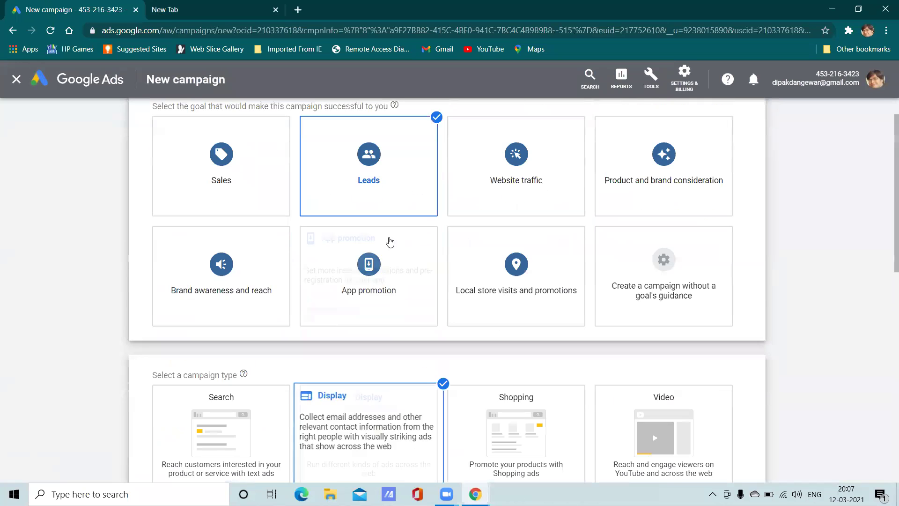
{"action": "scroll", "coordinate": [391, 206], "scroll_direction": "down", "scroll_amount": 6}
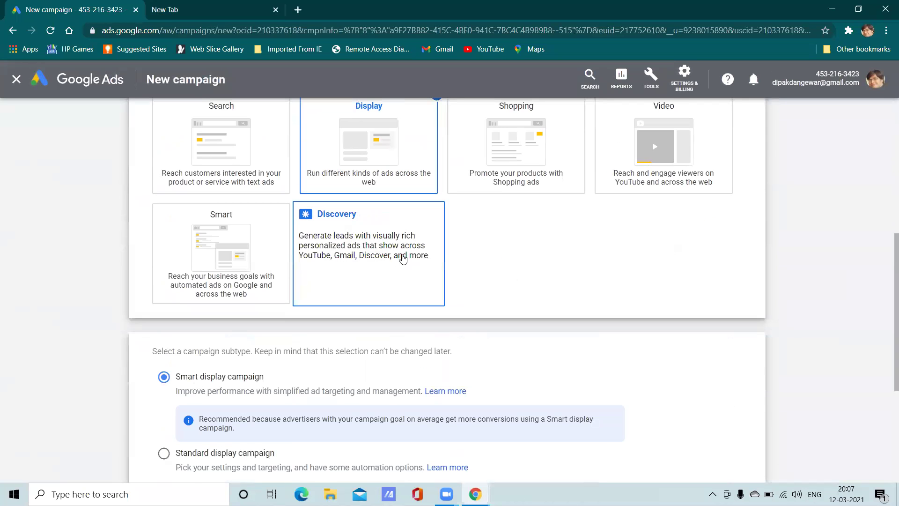
{"action": "scroll", "coordinate": [271, 230], "scroll_direction": "up", "scroll_amount": 2}
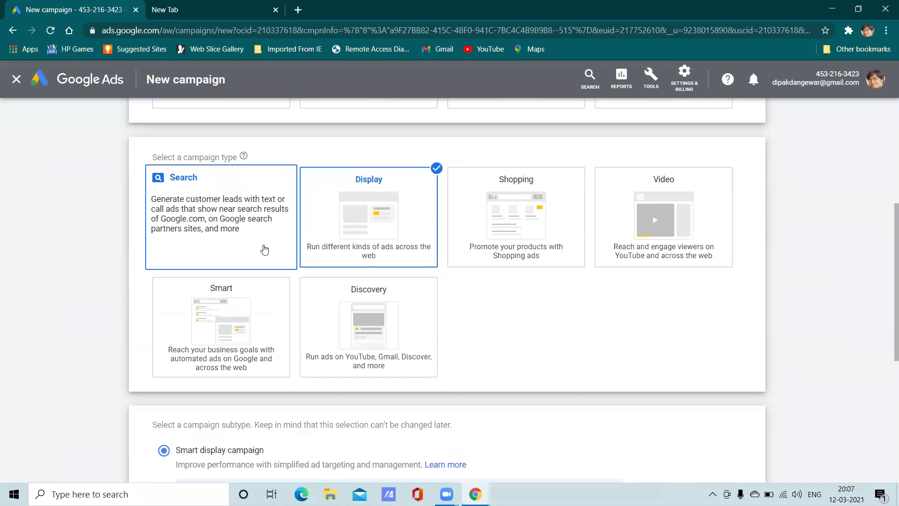
{"action": "scroll", "coordinate": [403, 272], "scroll_direction": "down", "scroll_amount": 5}
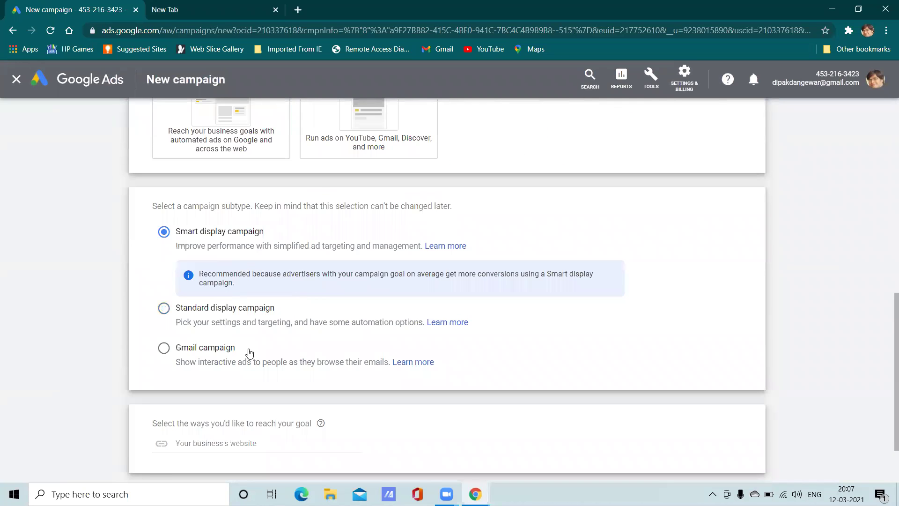
{"action": "scroll", "coordinate": [301, 343], "scroll_direction": "up", "scroll_amount": 10}
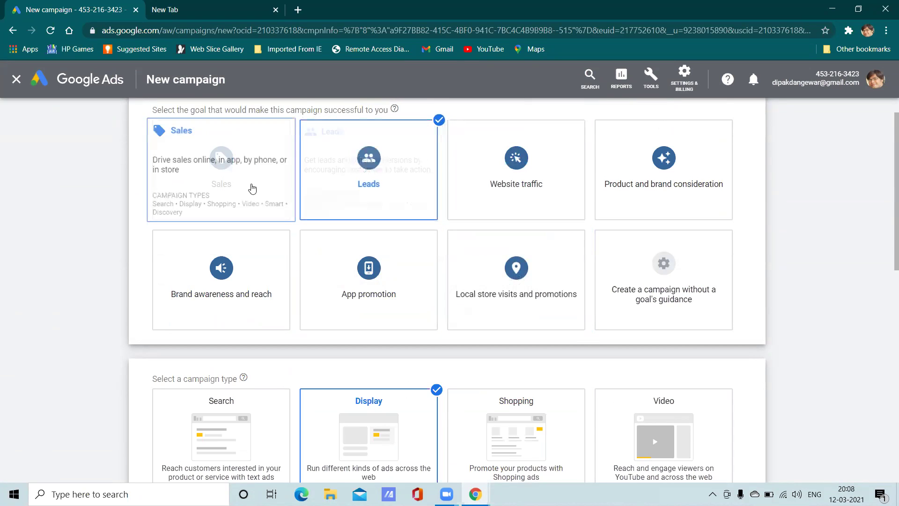
Step: Choose to create the campaign without a goal's guidance and review the available campaign types
{"action": "left_click", "coordinate": [680, 280]}
{"action": "scroll", "coordinate": [680, 280], "scroll_direction": "down", "scroll_amount": 5}
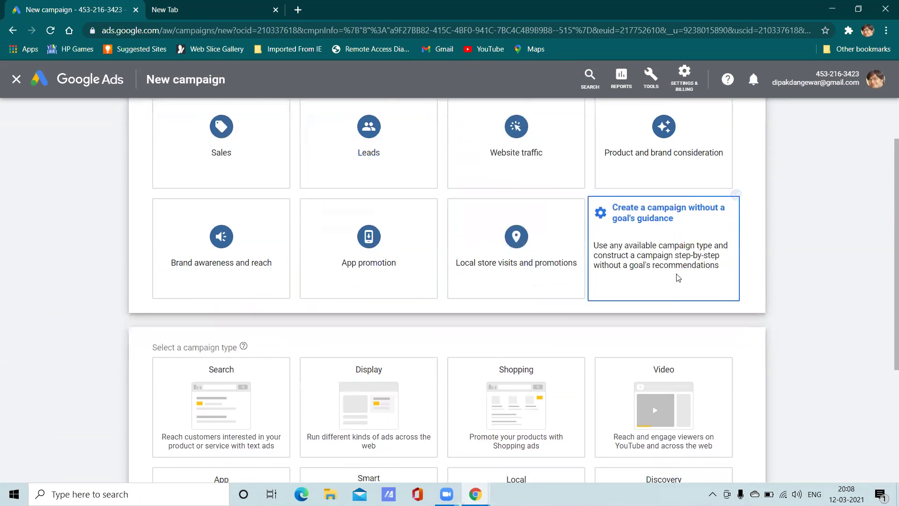
{"action": "scroll", "coordinate": [681, 280], "scroll_direction": "up", "scroll_amount": 5}
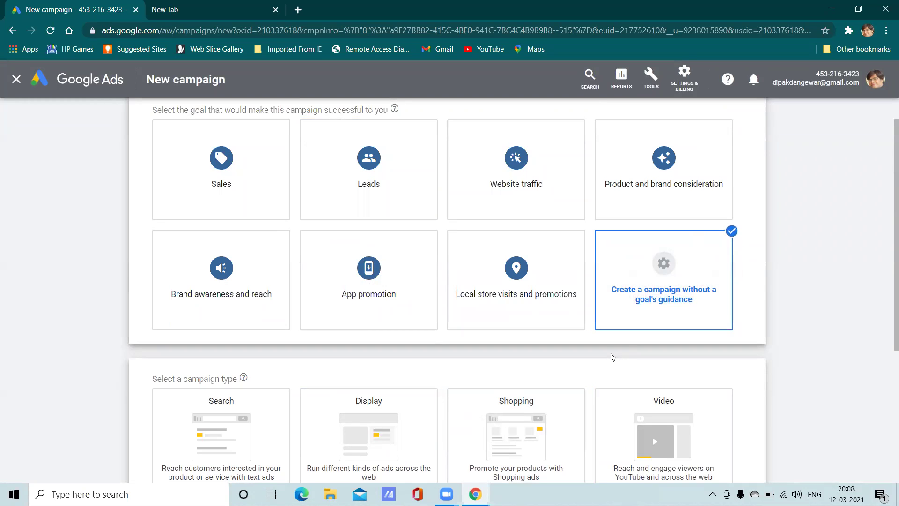
{"action": "scroll", "coordinate": [689, 339], "scroll_direction": "down", "scroll_amount": 2}
{"action": "scroll", "coordinate": [688, 342], "scroll_direction": "up", "scroll_amount": 2}
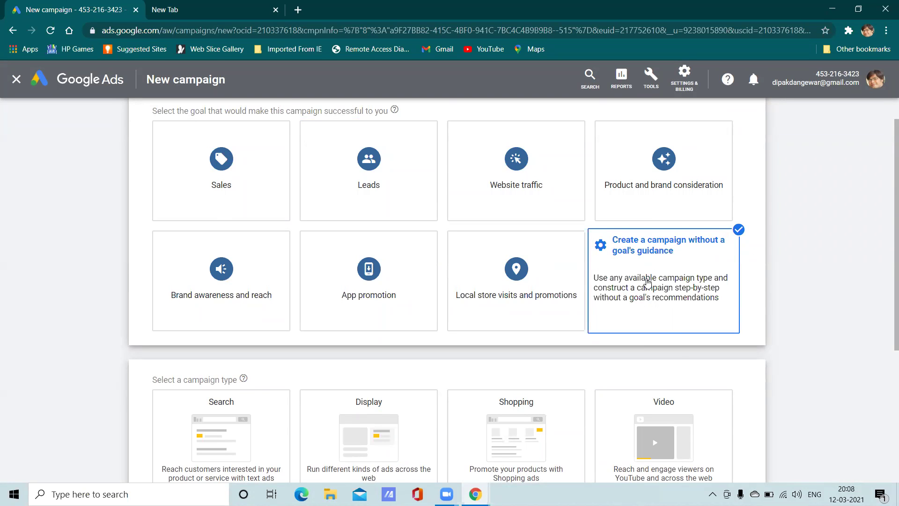
{"action": "scroll", "coordinate": [647, 282], "scroll_direction": "down", "scroll_amount": 3}
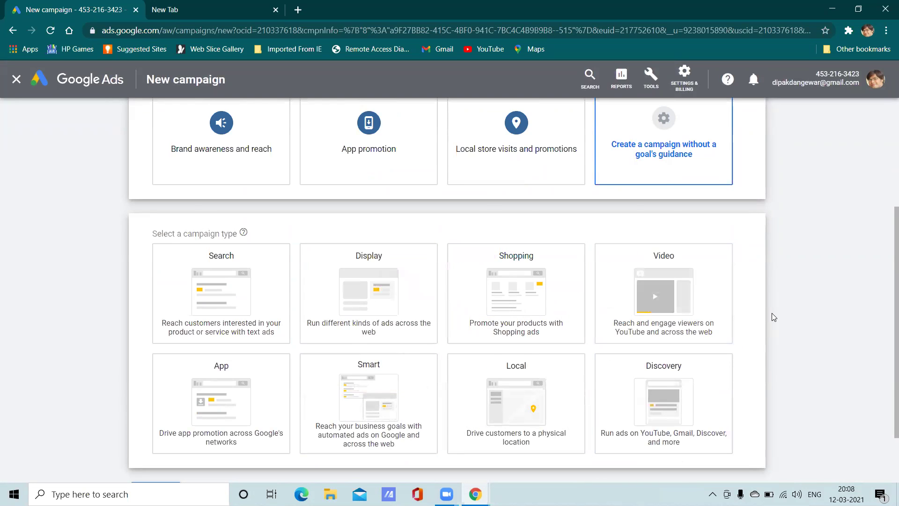
{"action": "scroll", "coordinate": [772, 313], "scroll_direction": "down", "scroll_amount": 2}
{"action": "scroll", "coordinate": [772, 313], "scroll_direction": "up", "scroll_amount": 5}
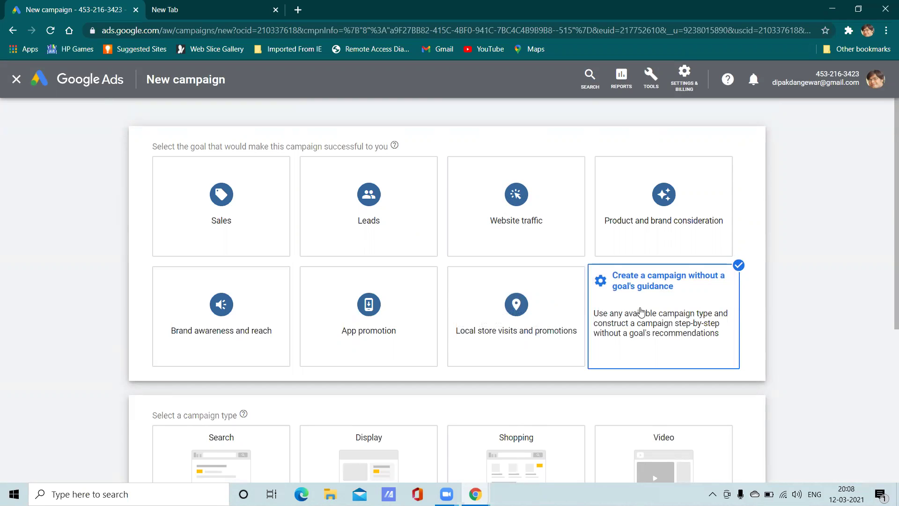
{"action": "scroll", "coordinate": [636, 307], "scroll_direction": "down", "scroll_amount": 5}
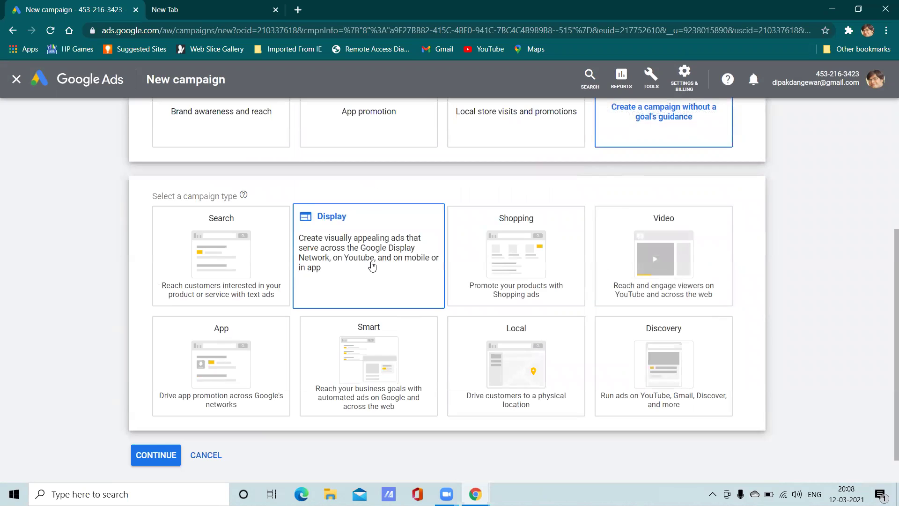
Step: Choose the Display campaign type with the Smart display campaign subtype and continue to the campaign settings
{"action": "left_click", "coordinate": [372, 266]}
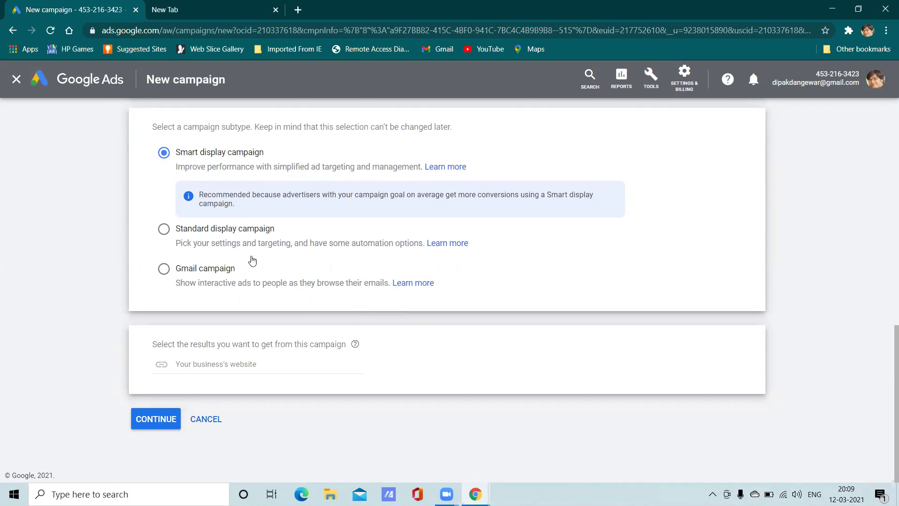
{"action": "scroll", "coordinate": [316, 192], "scroll_direction": "up", "scroll_amount": 3}
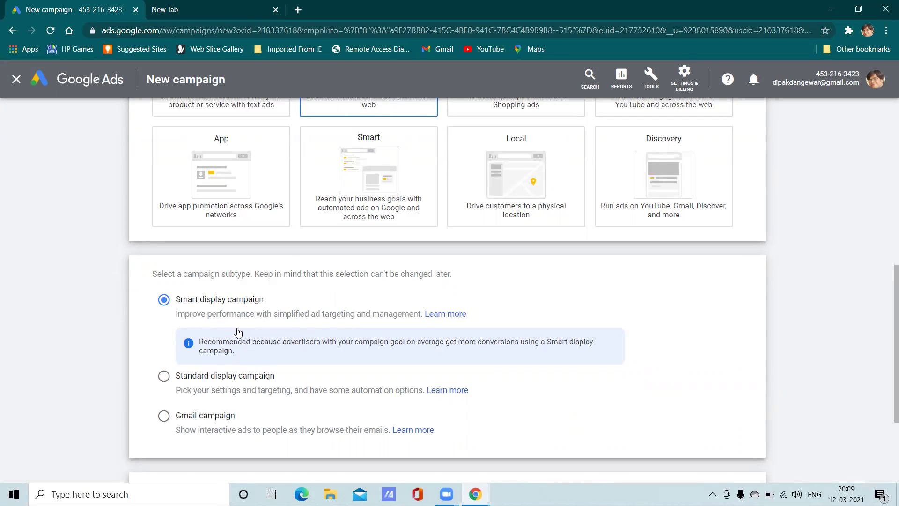
{"action": "left_click", "coordinate": [164, 376]}
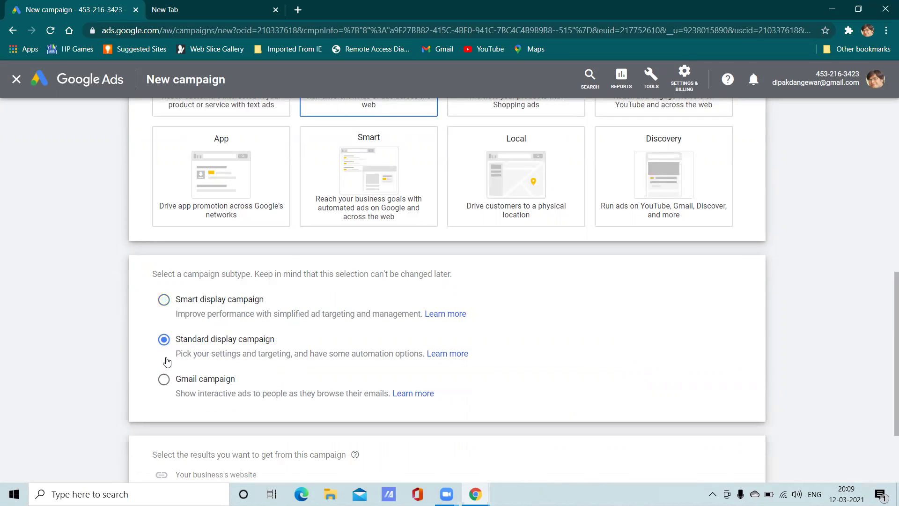
{"action": "left_click", "coordinate": [163, 300]}
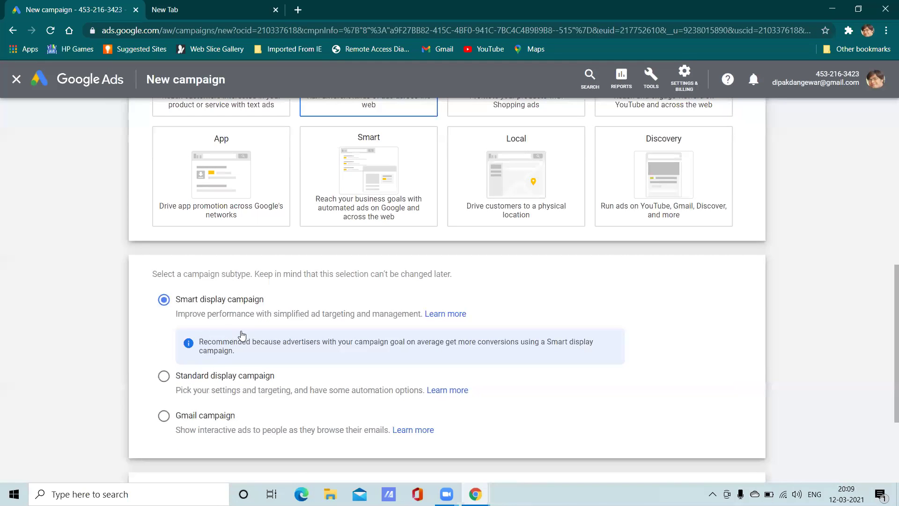
{"action": "left_click", "coordinate": [163, 376]}
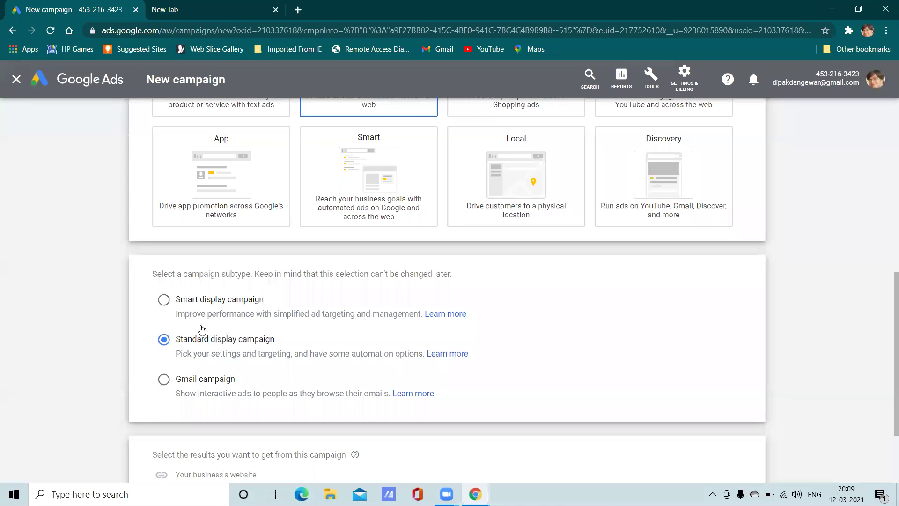
{"action": "left_click", "coordinate": [169, 299]}
{"action": "scroll", "coordinate": [262, 329], "scroll_direction": "down", "scroll_amount": 3}
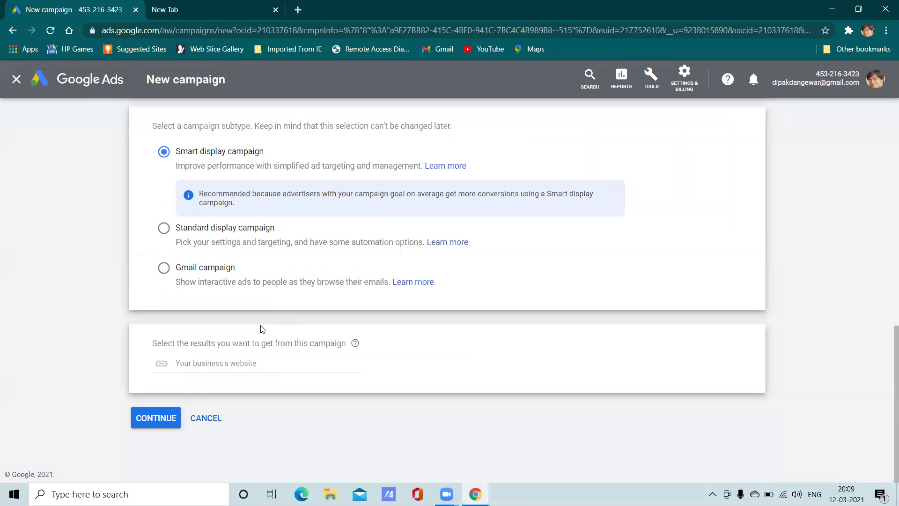
{"action": "left_click", "coordinate": [179, 418]}
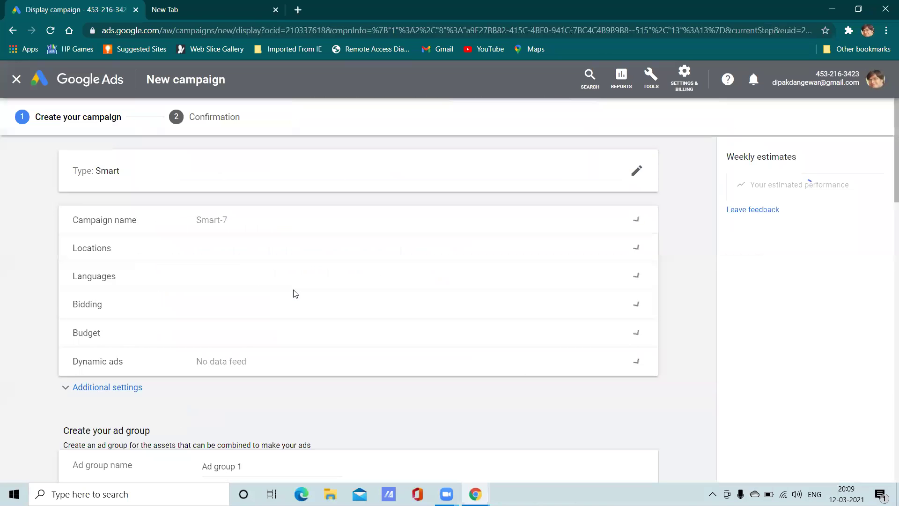
Step: Keep Conversions as the bidding focus and switch to selecting a bid strategy directly
{"action": "scroll", "coordinate": [286, 298], "scroll_direction": "down", "scroll_amount": 6}
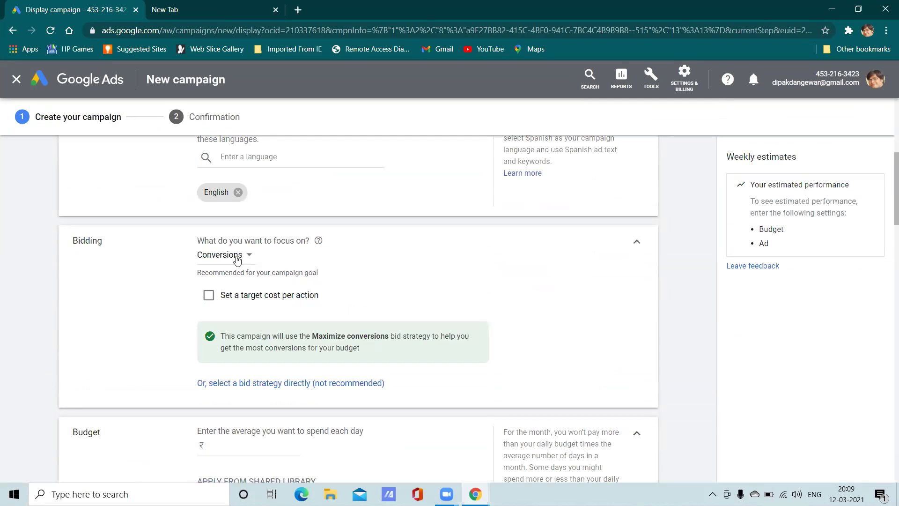
{"action": "left_click", "coordinate": [237, 256]}
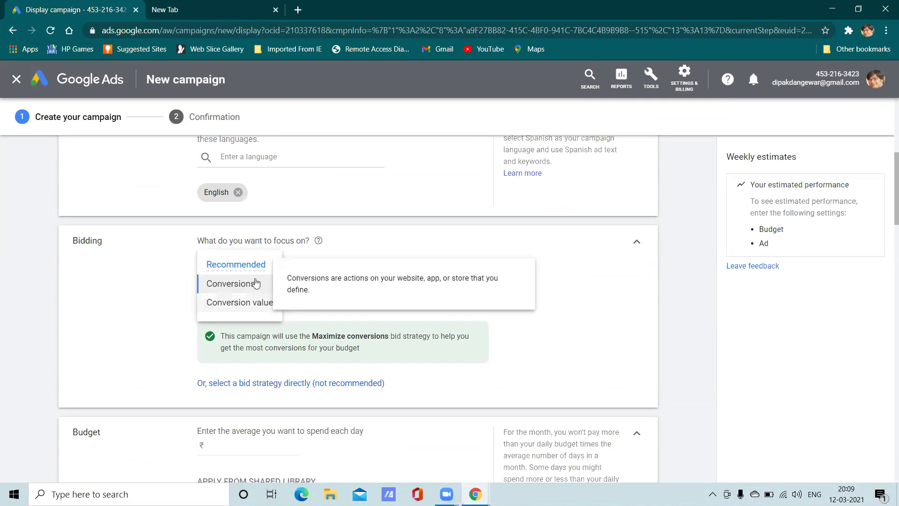
{"action": "left_click", "coordinate": [248, 284]}
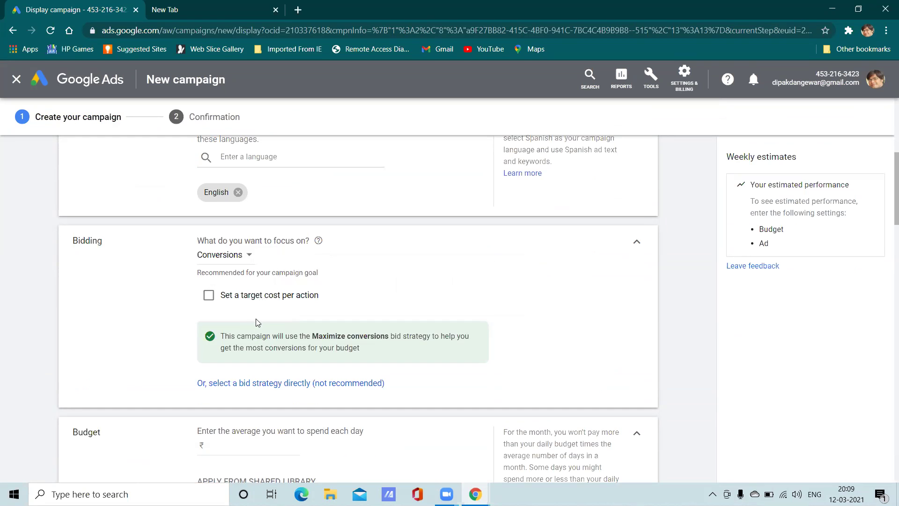
{"action": "scroll", "coordinate": [256, 323], "scroll_direction": "down", "scroll_amount": 3}
{"action": "left_click", "coordinate": [260, 238]}
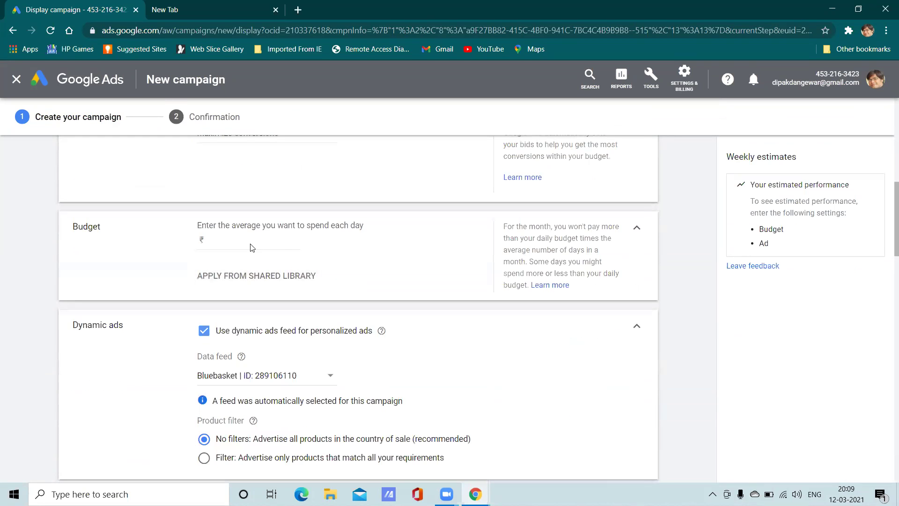
Step: Set the bid strategy to Target CPA and open its target amount for editing
{"action": "scroll", "coordinate": [250, 243], "scroll_direction": "up", "scroll_amount": 4}
{"action": "scroll", "coordinate": [249, 273], "scroll_direction": "up", "scroll_amount": 2}
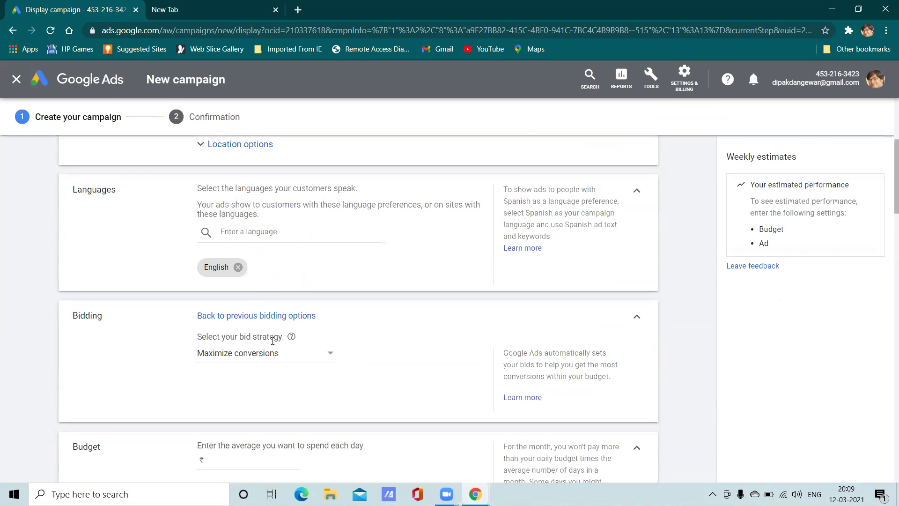
{"action": "left_click", "coordinate": [278, 356]}
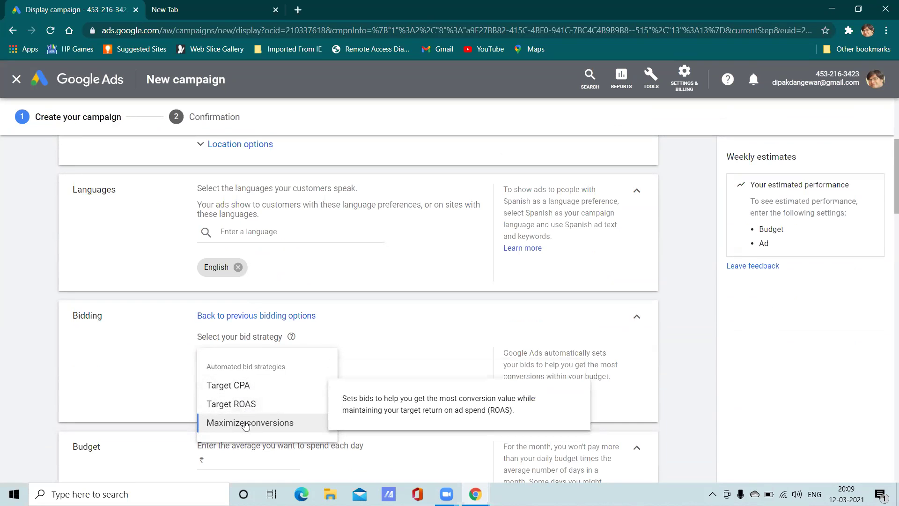
{"action": "left_click", "coordinate": [387, 351]}
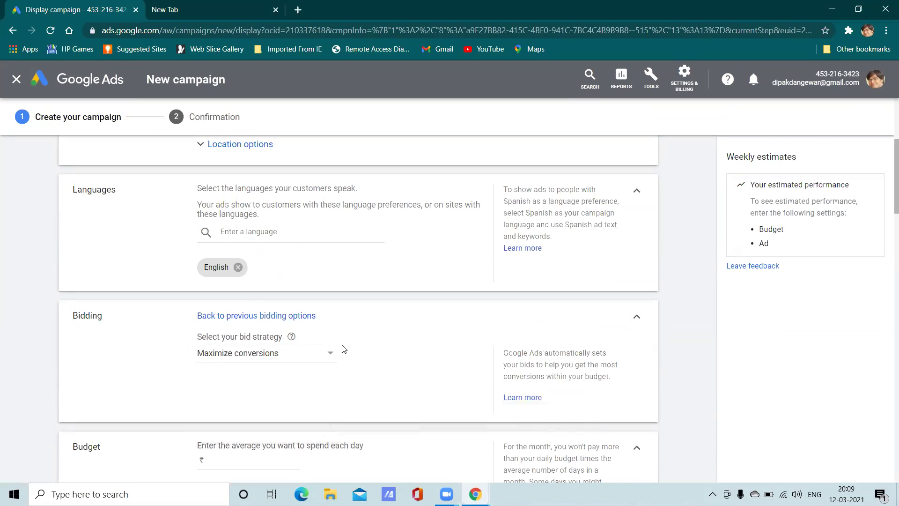
{"action": "left_click", "coordinate": [264, 354]}
{"action": "left_click", "coordinate": [238, 385]}
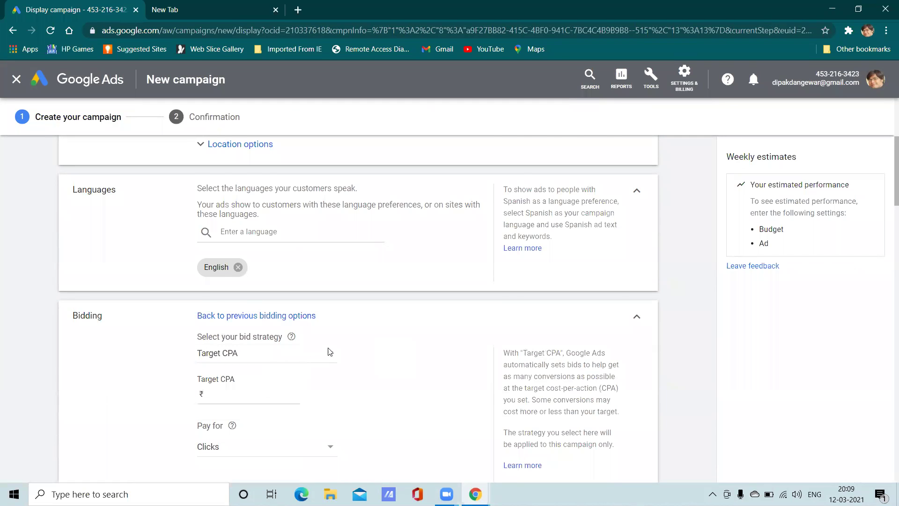
{"action": "scroll", "coordinate": [341, 345], "scroll_direction": "down", "scroll_amount": 2}
{"action": "left_click", "coordinate": [230, 321]}
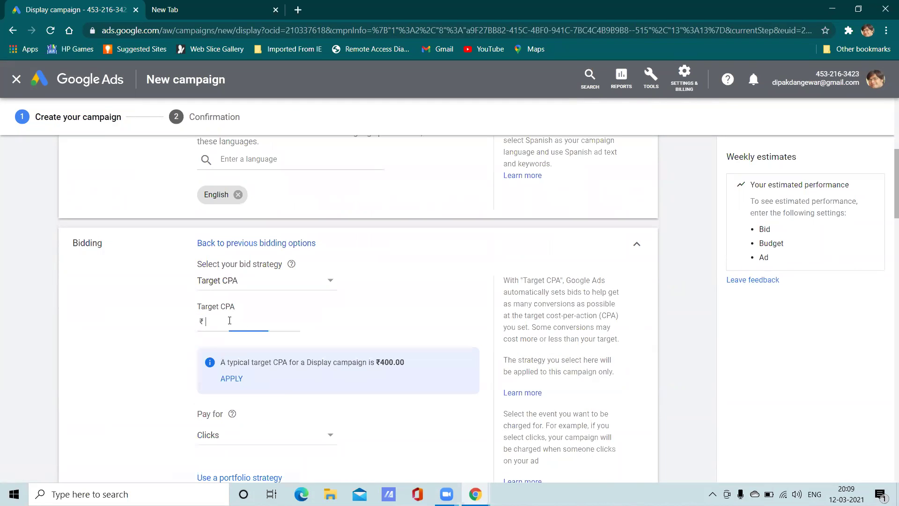
Step: Review the automated bid strategies offered for the campaign, keeping Target CPA selected
{"action": "left_click", "coordinate": [265, 282]}
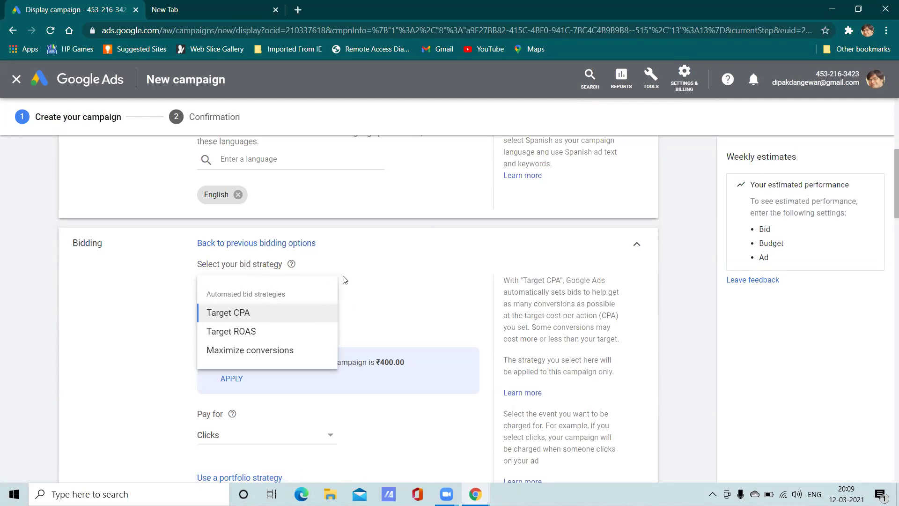
{"action": "left_click", "coordinate": [351, 271]}
{"action": "left_click", "coordinate": [261, 290]}
{"action": "left_click", "coordinate": [387, 280]}
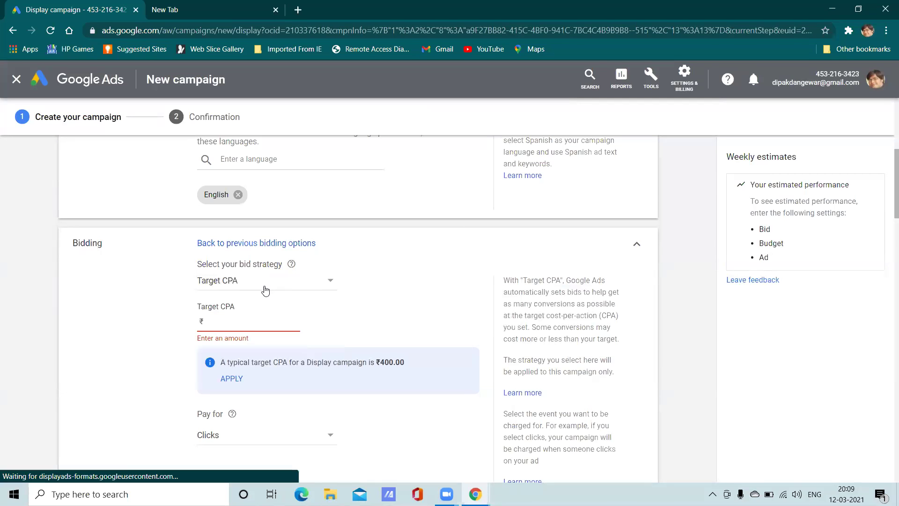
{"action": "left_click", "coordinate": [253, 287]}
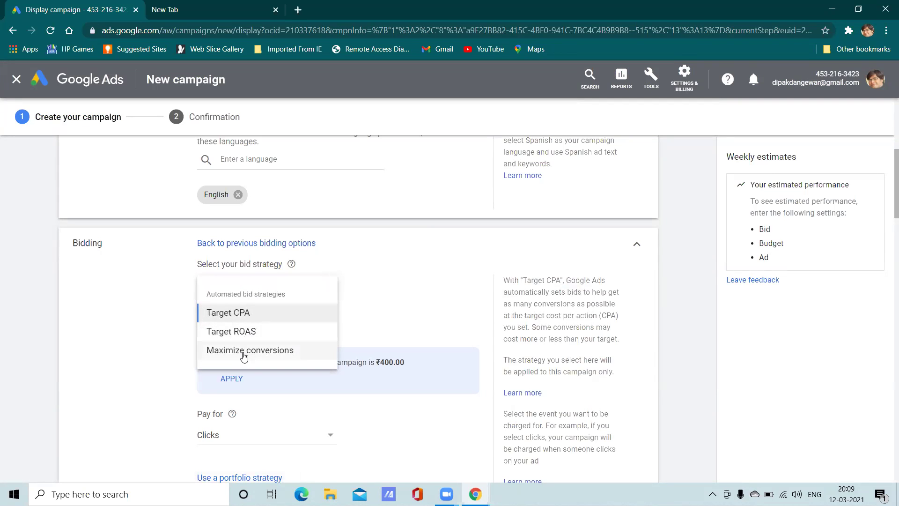
{"action": "left_click", "coordinate": [269, 294]}
{"action": "left_click", "coordinate": [266, 287]}
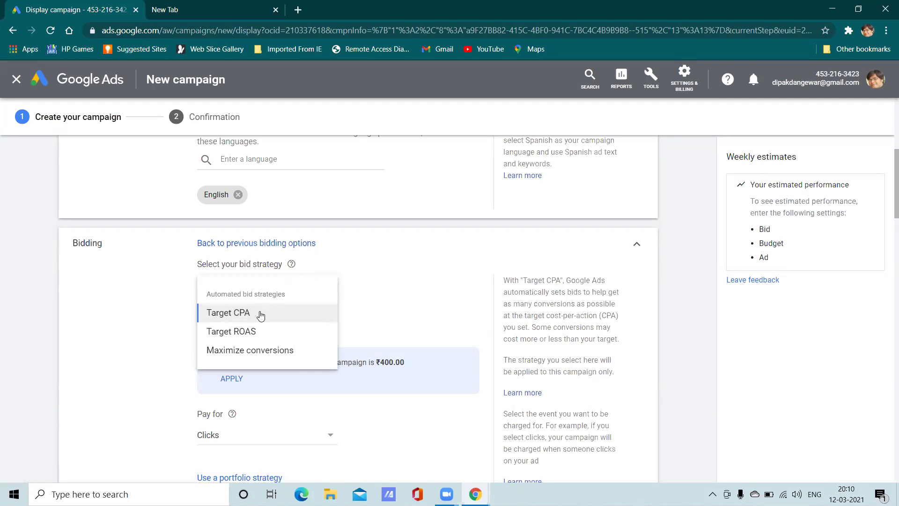
{"action": "left_click", "coordinate": [407, 307]}
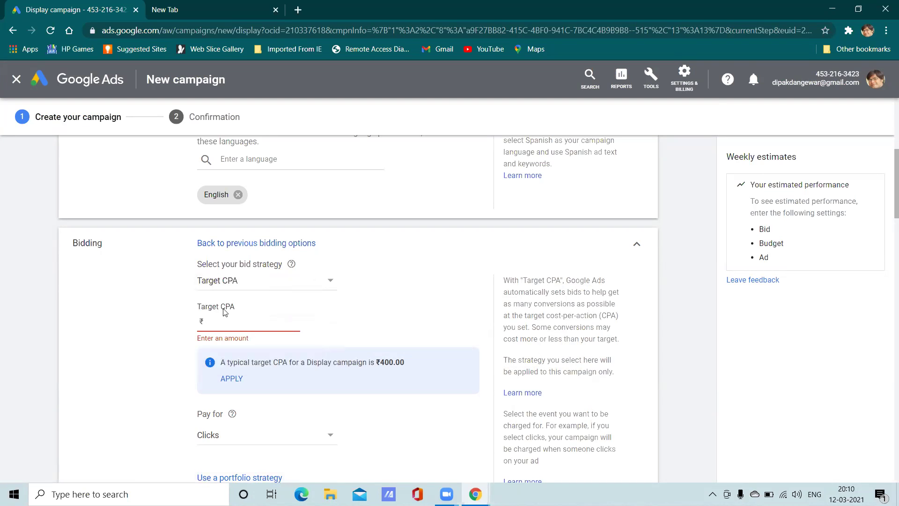
Step: Open the help article about Target CPA bidding in a new tab and read through it
{"action": "right_click", "coordinate": [517, 392]}
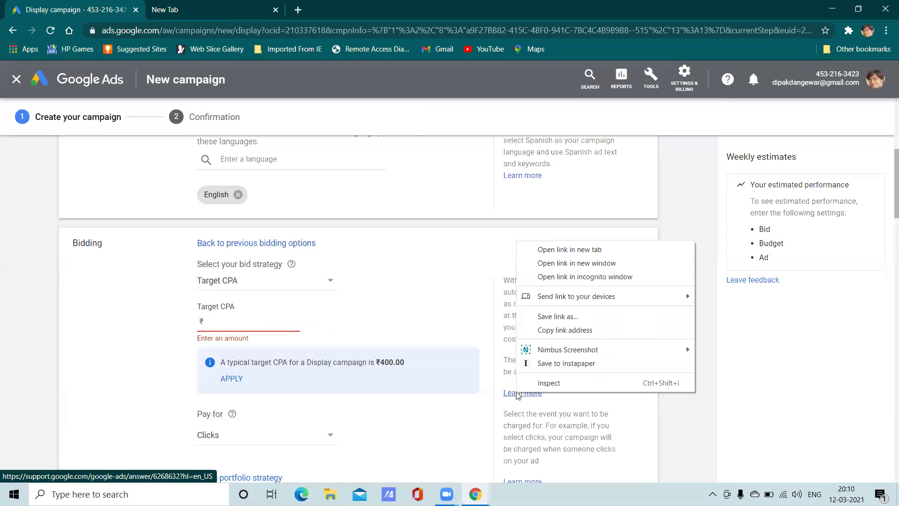
{"action": "left_click", "coordinate": [544, 250]}
{"action": "left_click", "coordinate": [226, 4]}
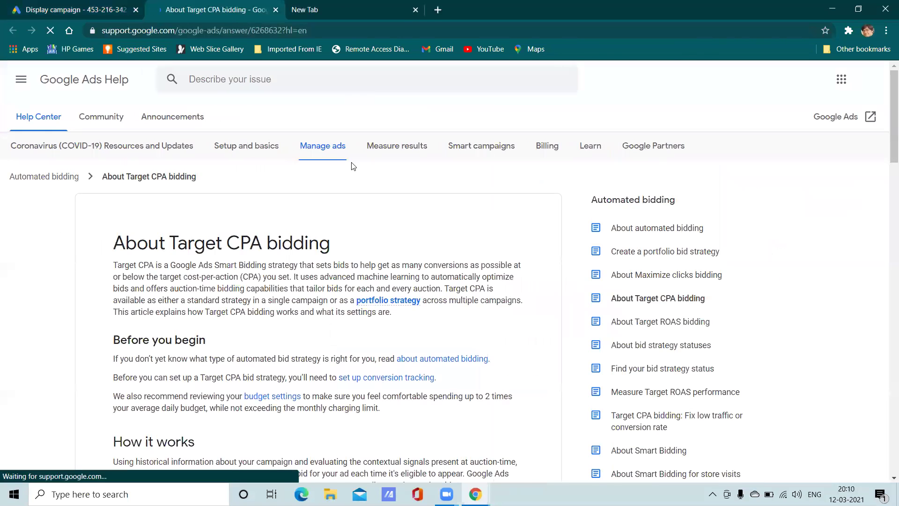
{"action": "scroll", "coordinate": [353, 166], "scroll_direction": "down", "scroll_amount": 20}
{"action": "scroll", "coordinate": [342, 205], "scroll_direction": "up", "scroll_amount": 12}
{"action": "scroll", "coordinate": [342, 197], "scroll_direction": "up", "scroll_amount": 2}
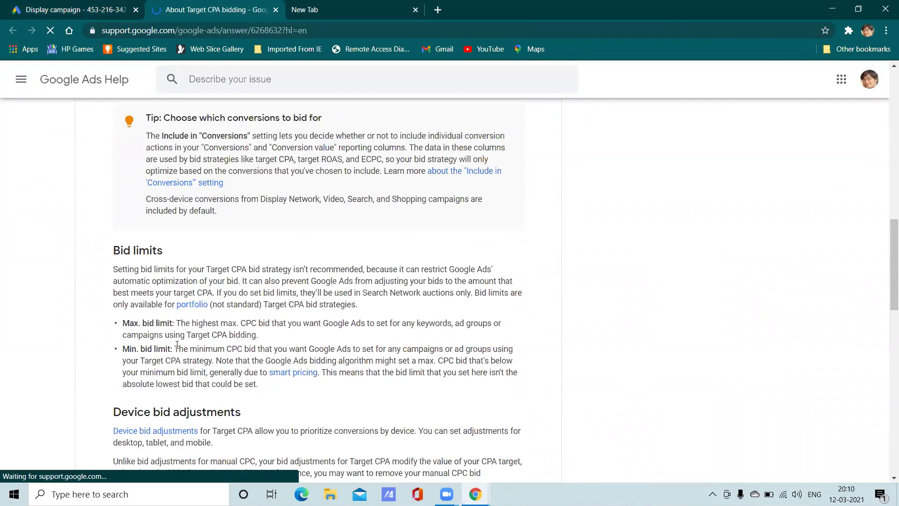
{"action": "scroll", "coordinate": [197, 334], "scroll_direction": "up", "scroll_amount": 3}
{"action": "scroll", "coordinate": [196, 327], "scroll_direction": "up", "scroll_amount": 4}
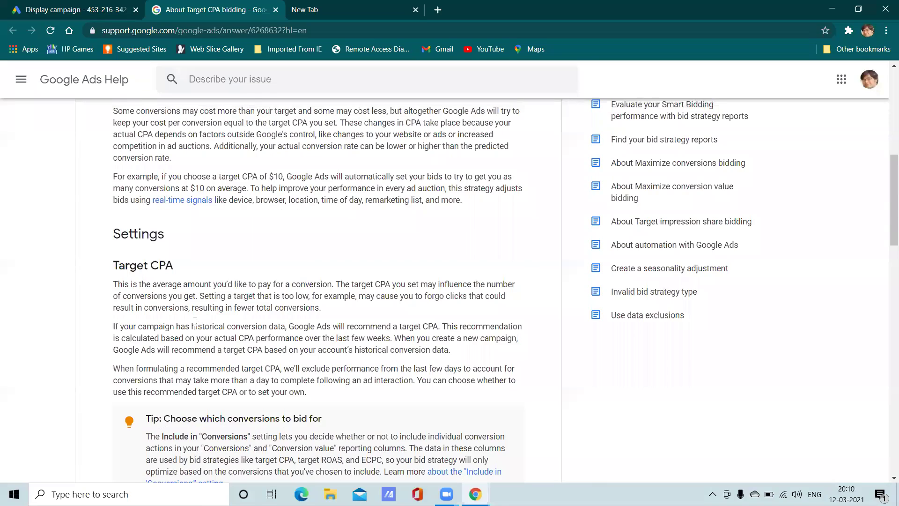
{"action": "scroll", "coordinate": [195, 321], "scroll_direction": "up", "scroll_amount": 7}
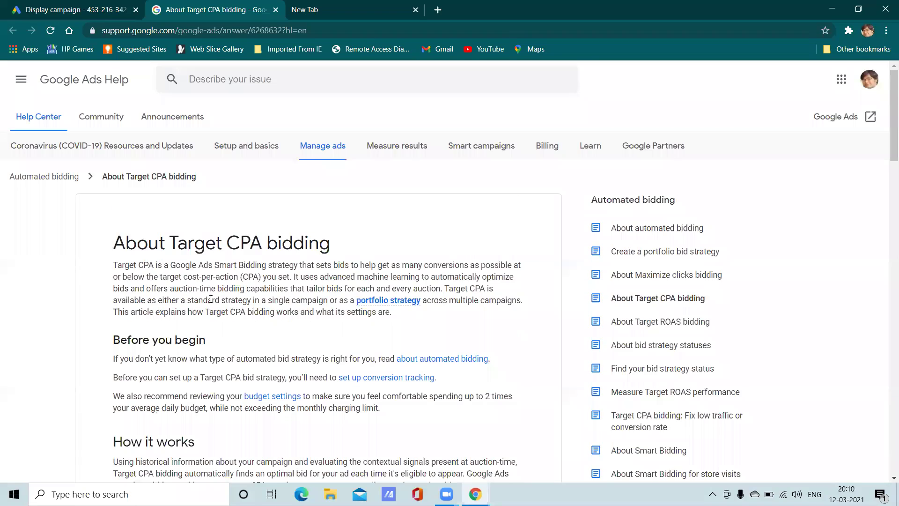
{"action": "scroll", "coordinate": [200, 307], "scroll_direction": "down", "scroll_amount": 15}
{"action": "scroll", "coordinate": [204, 301], "scroll_direction": "down", "scroll_amount": 7}
Step: Return to the campaign draft and go back to the previous bidding options
{"action": "key", "text": "ctrl+shift+Tab"}
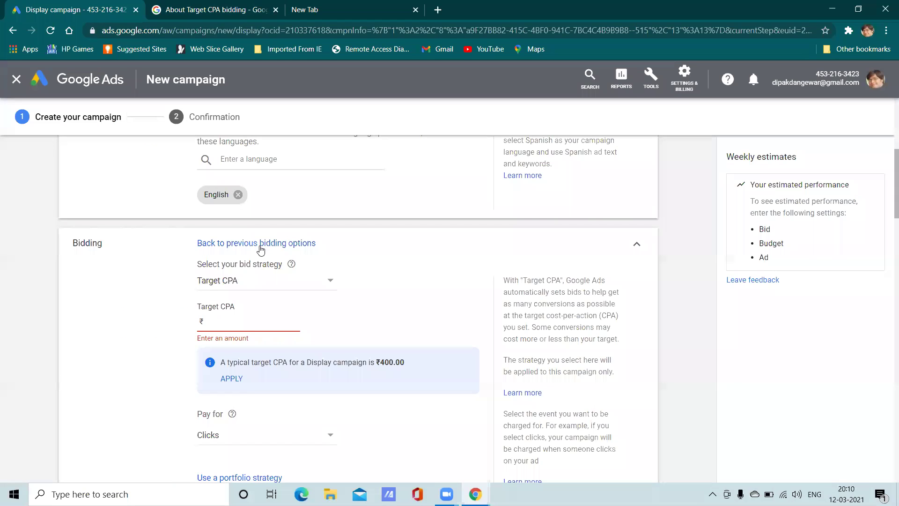
{"action": "left_click", "coordinate": [261, 244]}
Step: Open the budget section's help article in a new tab and read how charges relate to the average daily budget
{"action": "scroll", "coordinate": [271, 286], "scroll_direction": "down", "scroll_amount": 5}
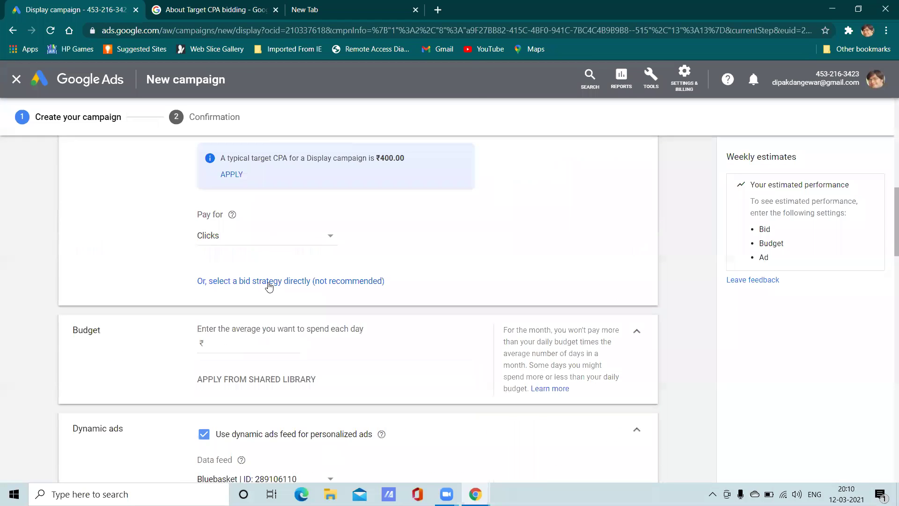
{"action": "right_click", "coordinate": [555, 391]}
{"action": "left_click", "coordinate": [580, 244]}
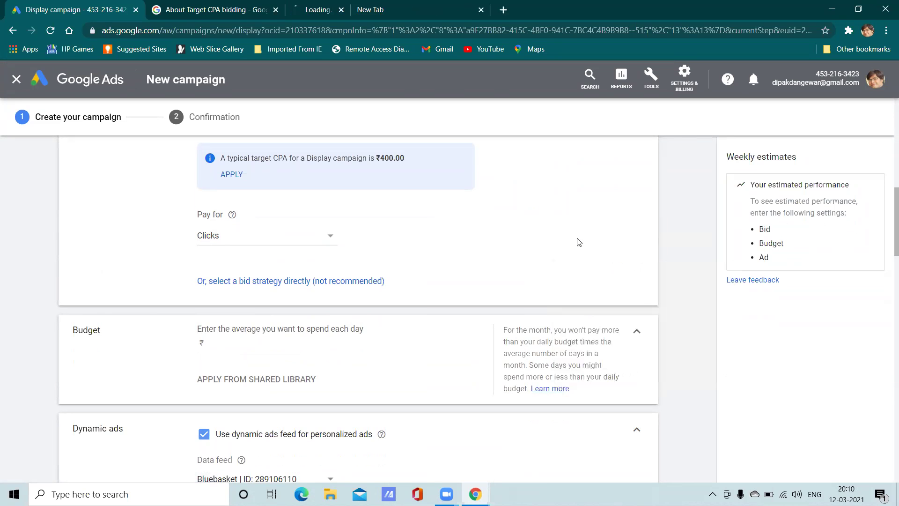
{"action": "scroll", "coordinate": [421, 257], "scroll_direction": "up", "scroll_amount": 5}
{"action": "left_click", "coordinate": [213, 10]}
{"action": "left_click", "coordinate": [328, 9]}
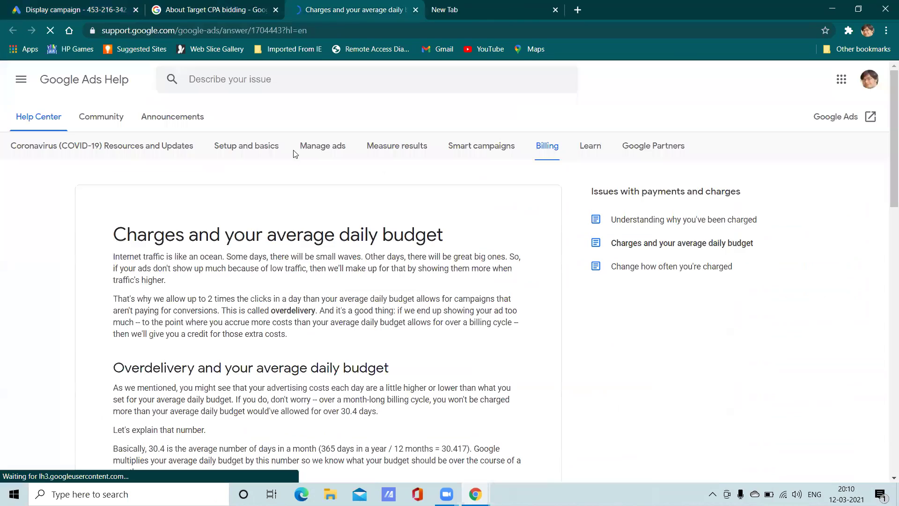
{"action": "scroll", "coordinate": [320, 265], "scroll_direction": "down", "scroll_amount": 12}
{"action": "scroll", "coordinate": [320, 265], "scroll_direction": "up", "scroll_amount": 5}
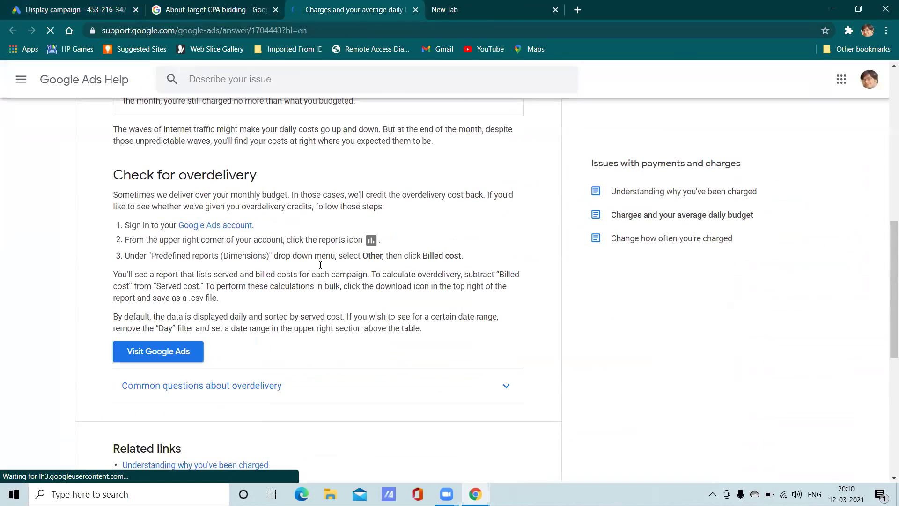
{"action": "scroll", "coordinate": [320, 265], "scroll_direction": "up", "scroll_amount": 1}
{"action": "scroll", "coordinate": [295, 271], "scroll_direction": "up", "scroll_amount": 3}
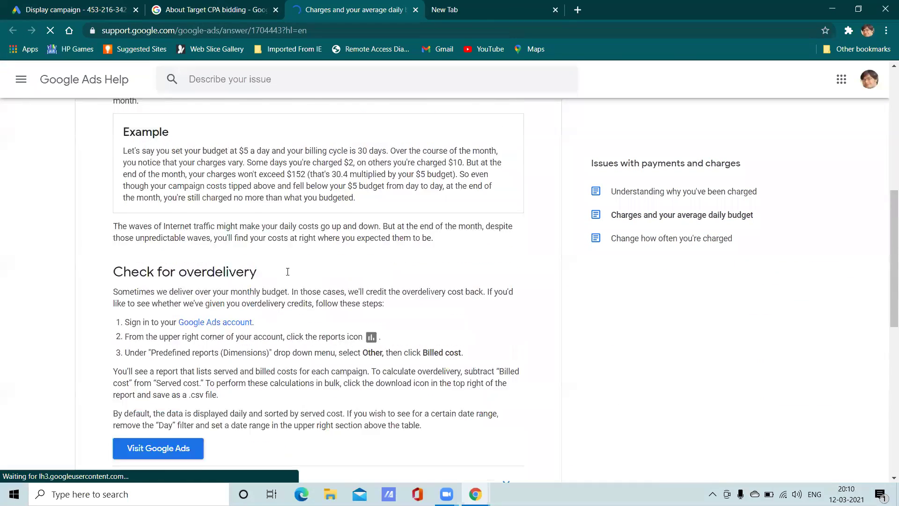
{"action": "scroll", "coordinate": [288, 276], "scroll_direction": "up", "scroll_amount": 5}
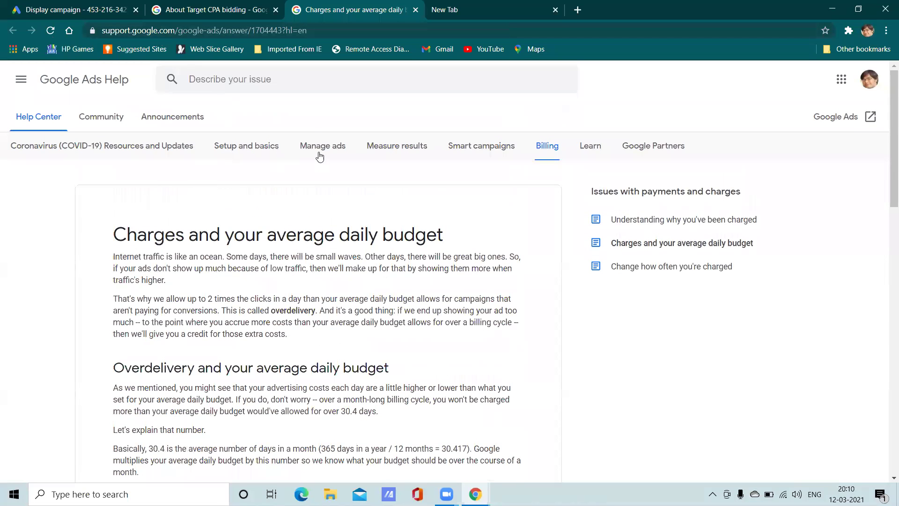
Step: Go to the Budgets and bids help topic under Manage ads and open the Enhanced CPC article from Choose how you bid
{"action": "mouse_move", "coordinate": [322, 157]}
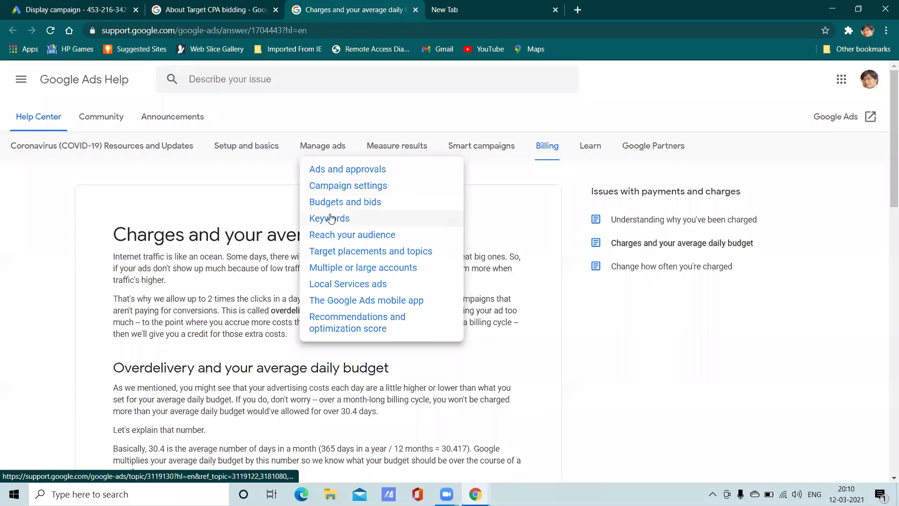
{"action": "left_click", "coordinate": [360, 206]}
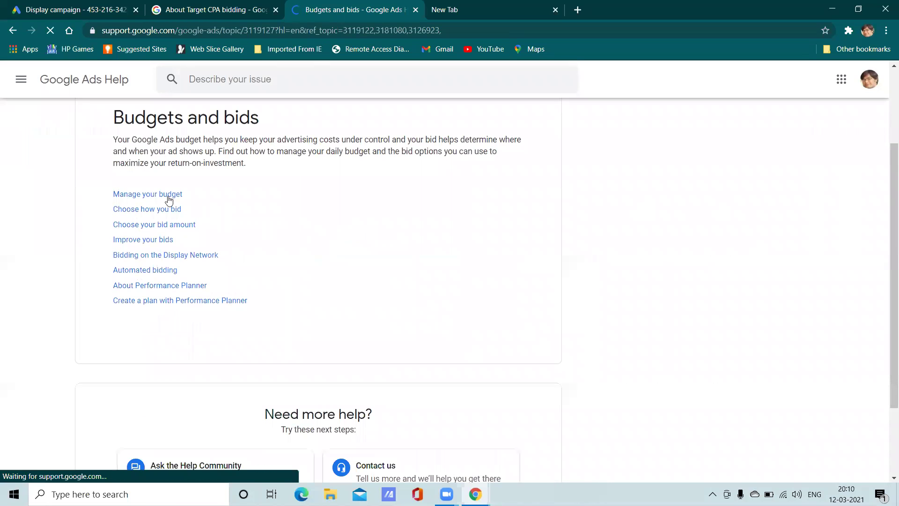
{"action": "left_click", "coordinate": [146, 209]}
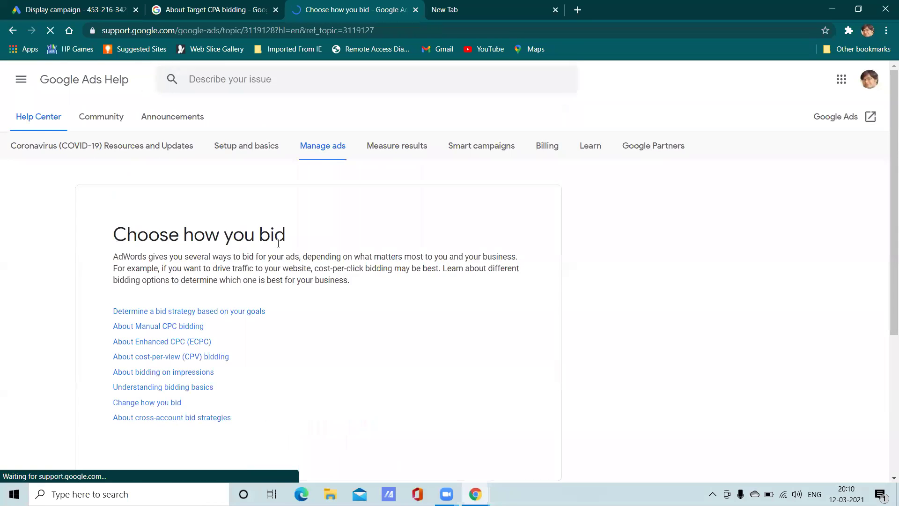
{"action": "scroll", "coordinate": [265, 239], "scroll_direction": "down", "scroll_amount": 3}
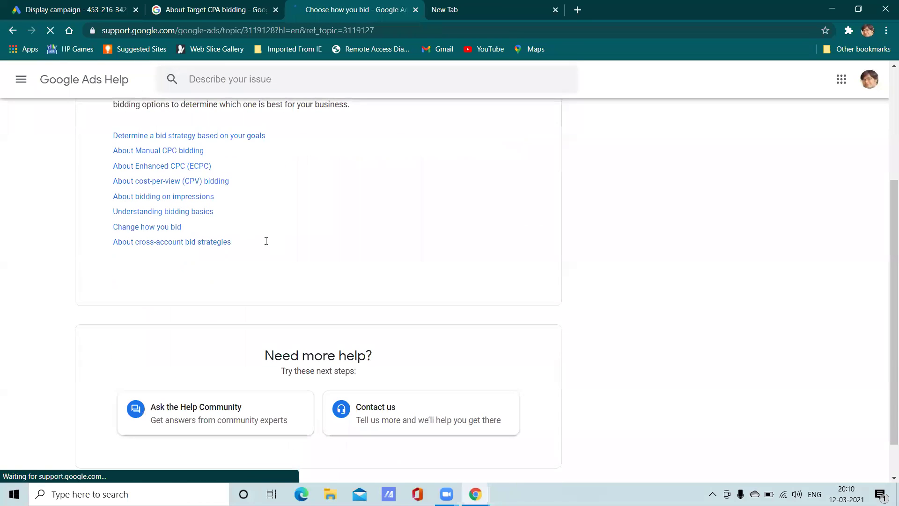
{"action": "left_click", "coordinate": [155, 172]}
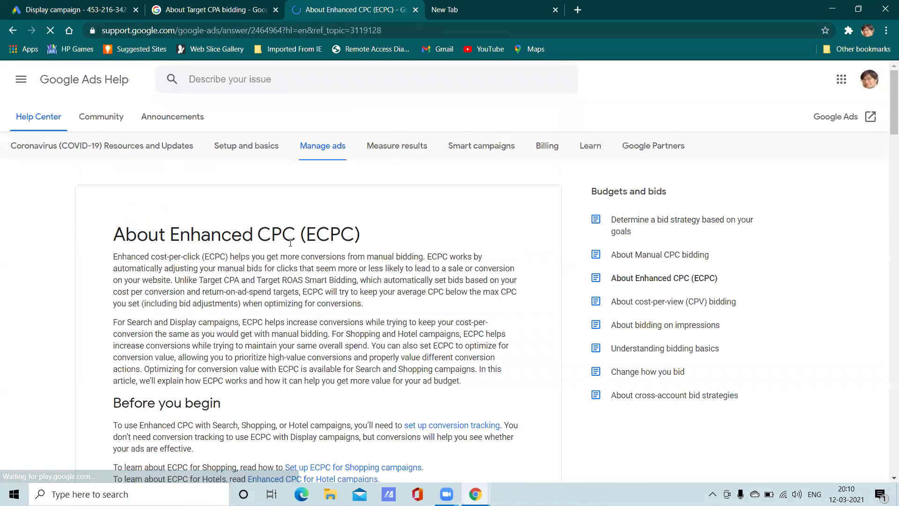
Step: Read the Enhanced CPC article, including its bid adjustments, comparison with Smart Bidding and instructions for enabling it
{"action": "scroll", "coordinate": [290, 243], "scroll_direction": "down", "scroll_amount": 2}
{"action": "scroll", "coordinate": [290, 243], "scroll_direction": "down", "scroll_amount": 9}
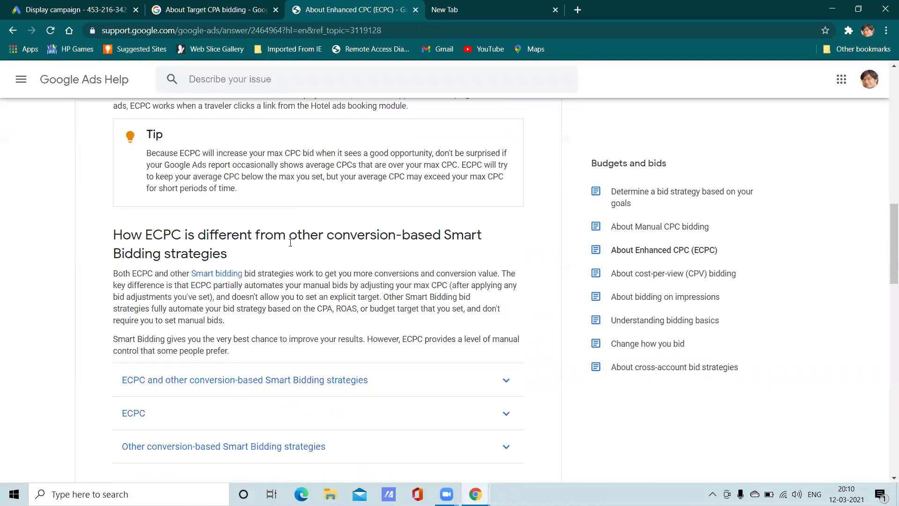
{"action": "scroll", "coordinate": [290, 242], "scroll_direction": "down", "scroll_amount": 5}
{"action": "scroll", "coordinate": [291, 243], "scroll_direction": "down", "scroll_amount": 5}
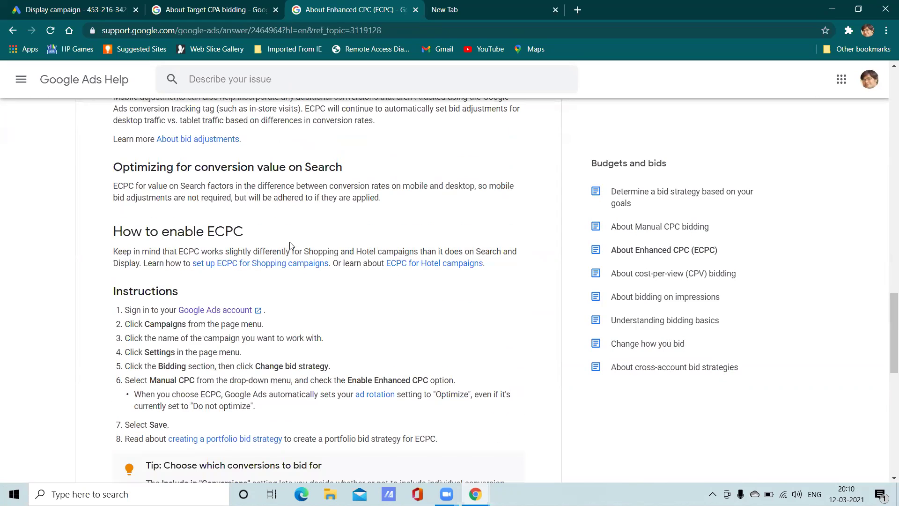
{"action": "scroll", "coordinate": [290, 242], "scroll_direction": "down", "scroll_amount": 4}
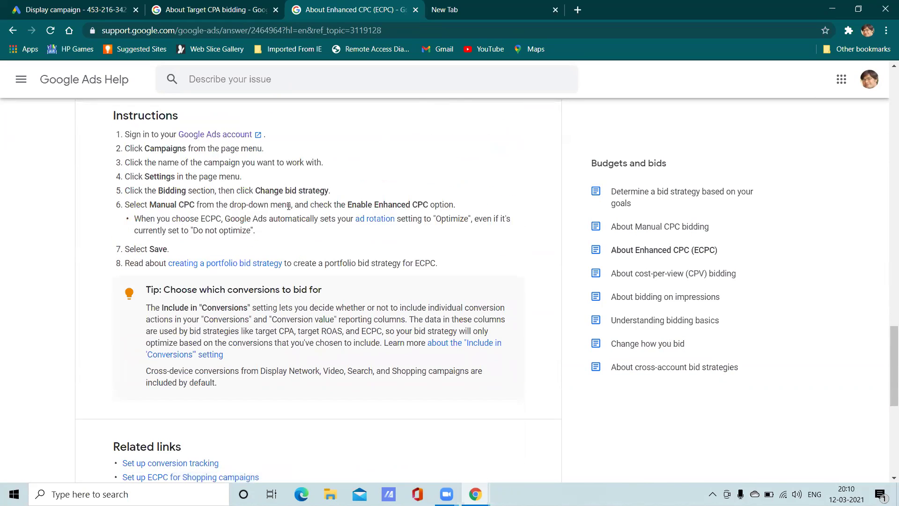
{"action": "scroll", "coordinate": [272, 201], "scroll_direction": "down", "scroll_amount": 4}
{"action": "scroll", "coordinate": [271, 229], "scroll_direction": "up", "scroll_amount": 1}
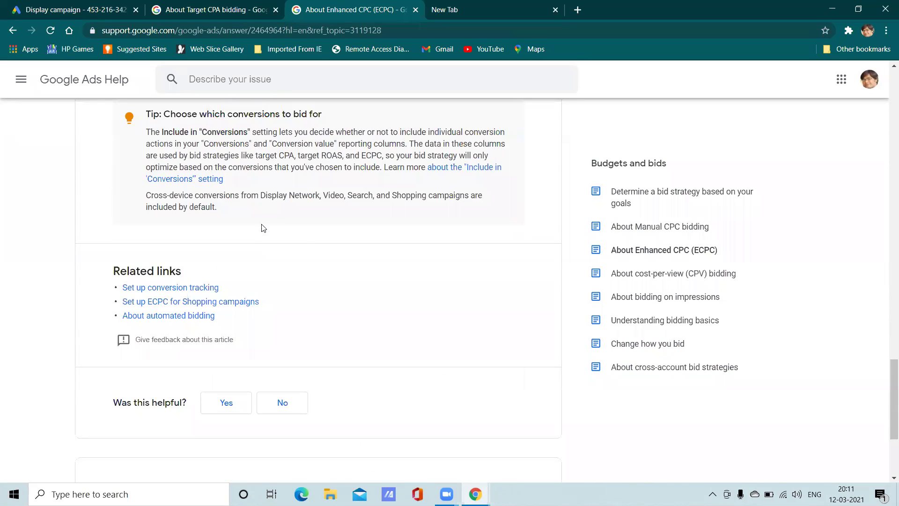
{"action": "scroll", "coordinate": [262, 227], "scroll_direction": "up", "scroll_amount": 10}
{"action": "scroll", "coordinate": [261, 229], "scroll_direction": "down", "scroll_amount": 4}
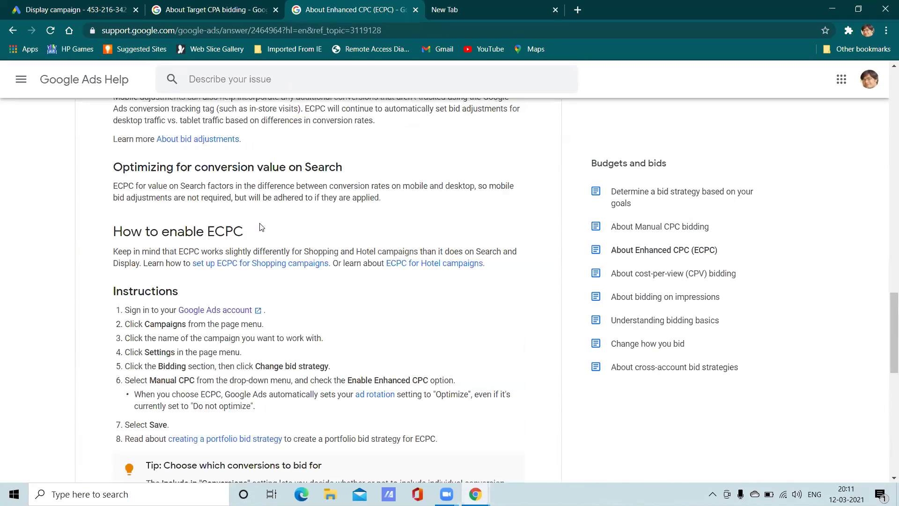
{"action": "scroll", "coordinate": [252, 252], "scroll_direction": "up", "scroll_amount": 3}
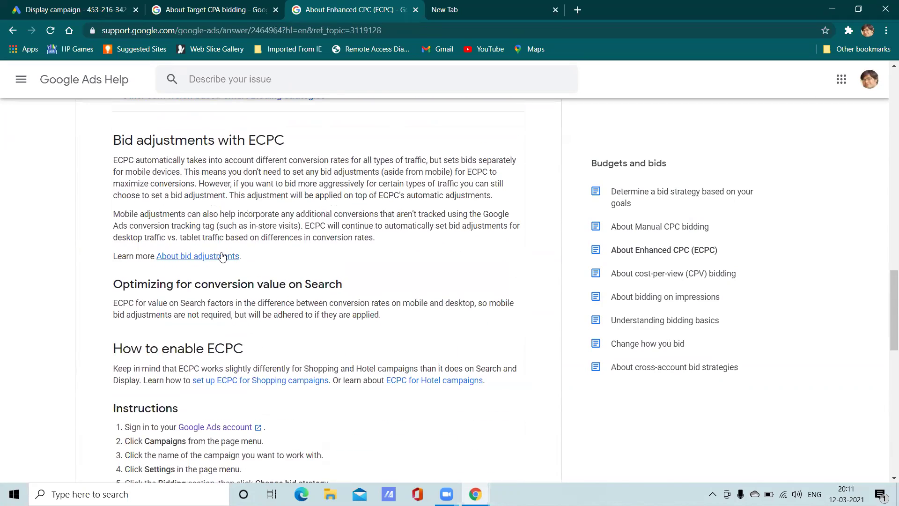
{"action": "scroll", "coordinate": [218, 248], "scroll_direction": "up", "scroll_amount": 4}
{"action": "scroll", "coordinate": [214, 239], "scroll_direction": "up", "scroll_amount": 10}
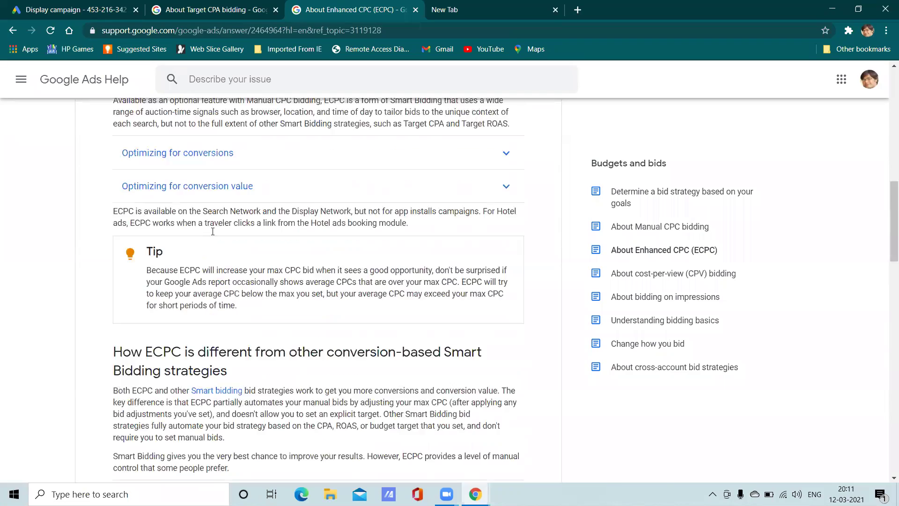
{"action": "scroll", "coordinate": [213, 230], "scroll_direction": "up", "scroll_amount": 10}
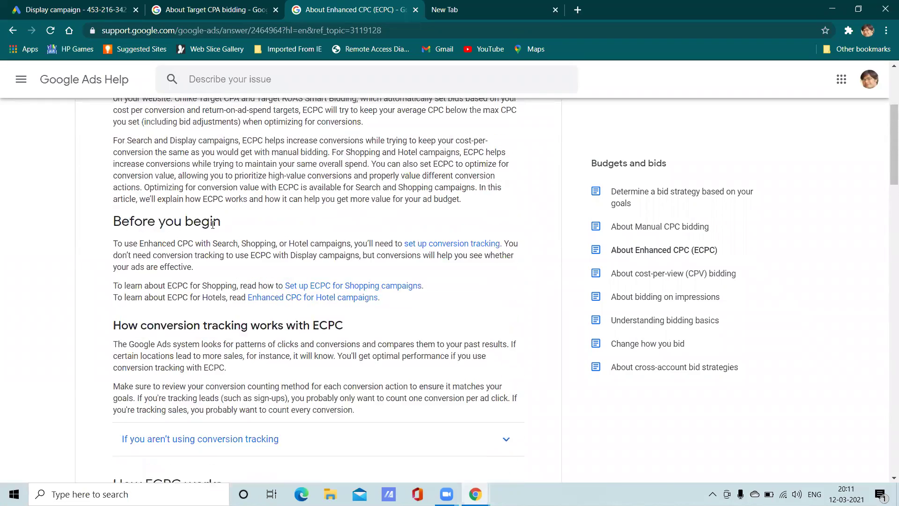
{"action": "scroll", "coordinate": [284, 232], "scroll_direction": "up", "scroll_amount": 1}
Step: Reopen the Budgets and bids help topic under Manage ads and look over its list of articles
{"action": "left_click", "coordinate": [246, 149]}
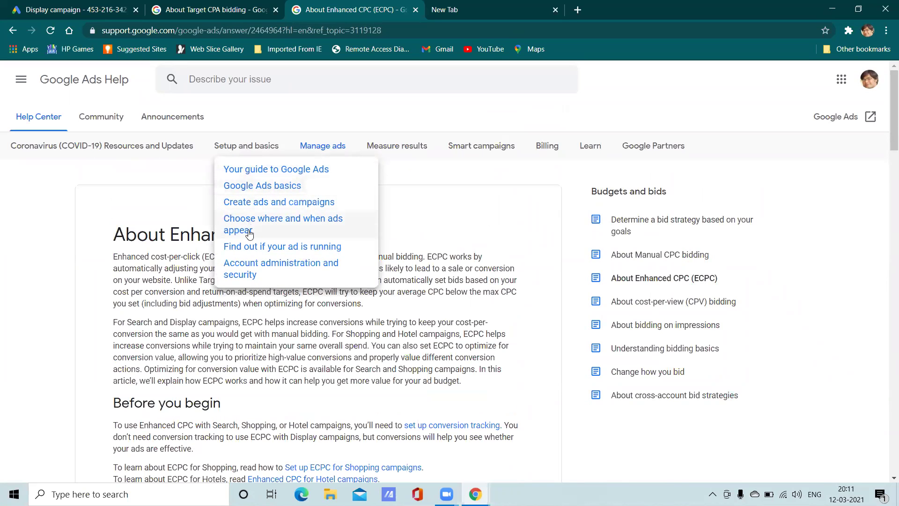
{"action": "double_click", "coordinate": [314, 147]}
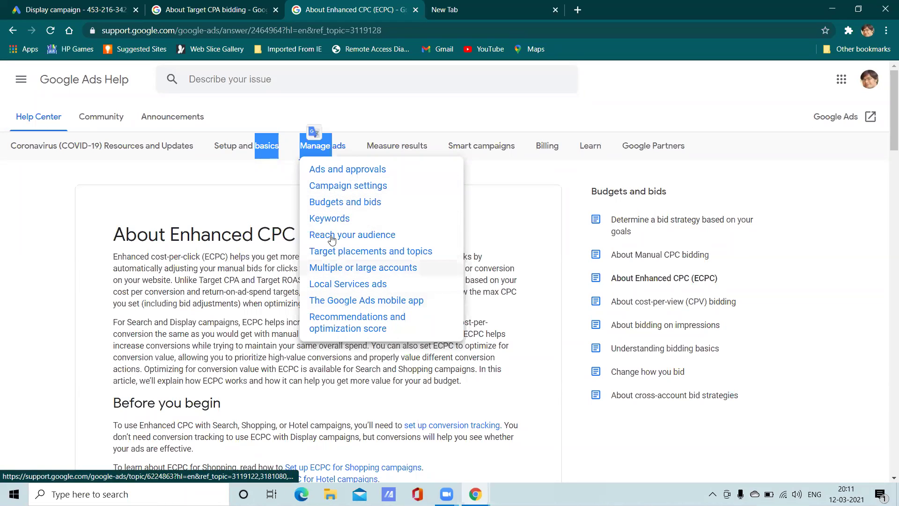
{"action": "left_click", "coordinate": [331, 207]}
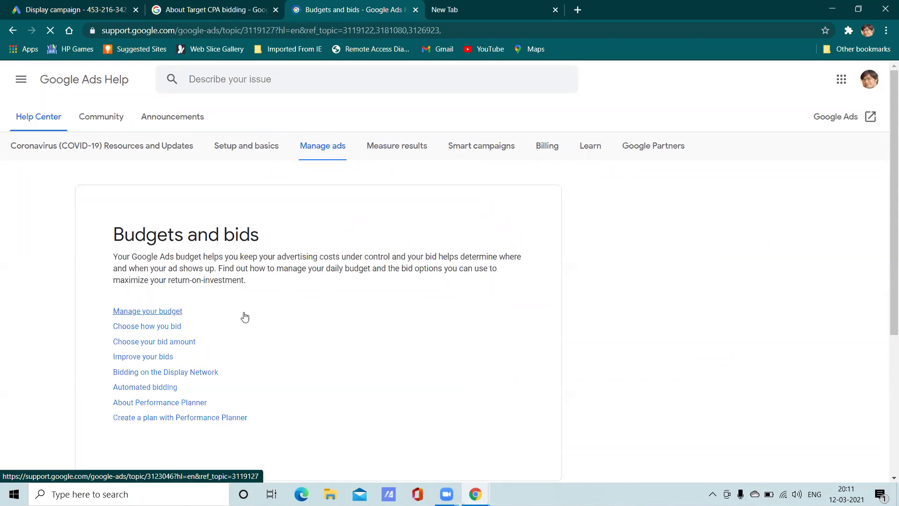
{"action": "scroll", "coordinate": [244, 315], "scroll_direction": "down", "scroll_amount": 5}
{"action": "scroll", "coordinate": [252, 282], "scroll_direction": "up", "scroll_amount": 3}
Step: Return to the campaign draft and review the Conversions focus and Target CPA settings in the Bidding section
{"action": "left_click", "coordinate": [219, 9]}
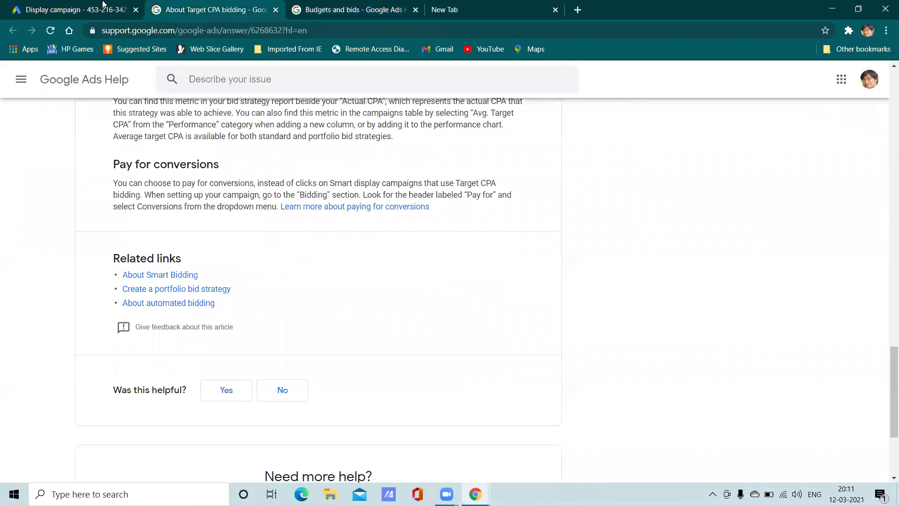
{"action": "left_click", "coordinate": [100, 9]}
{"action": "scroll", "coordinate": [395, 295], "scroll_direction": "down", "scroll_amount": 1}
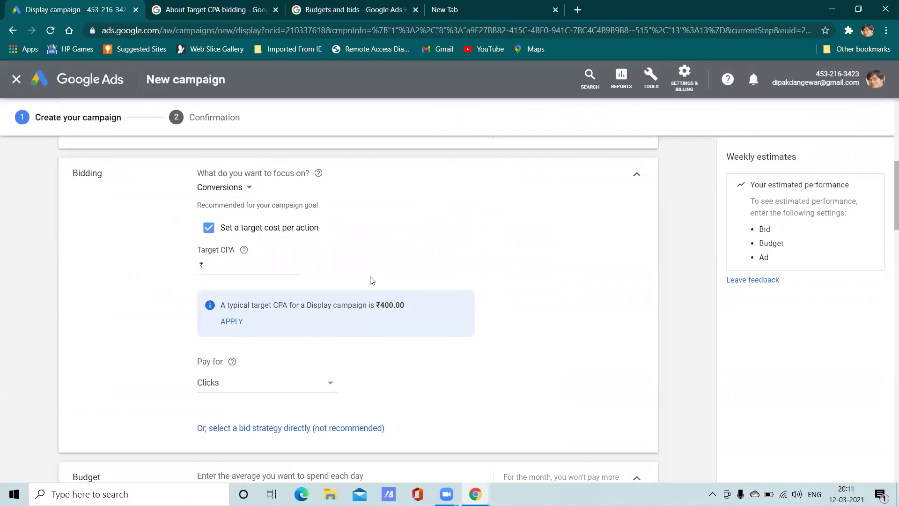
{"action": "scroll", "coordinate": [369, 281], "scroll_direction": "up", "scroll_amount": 1}
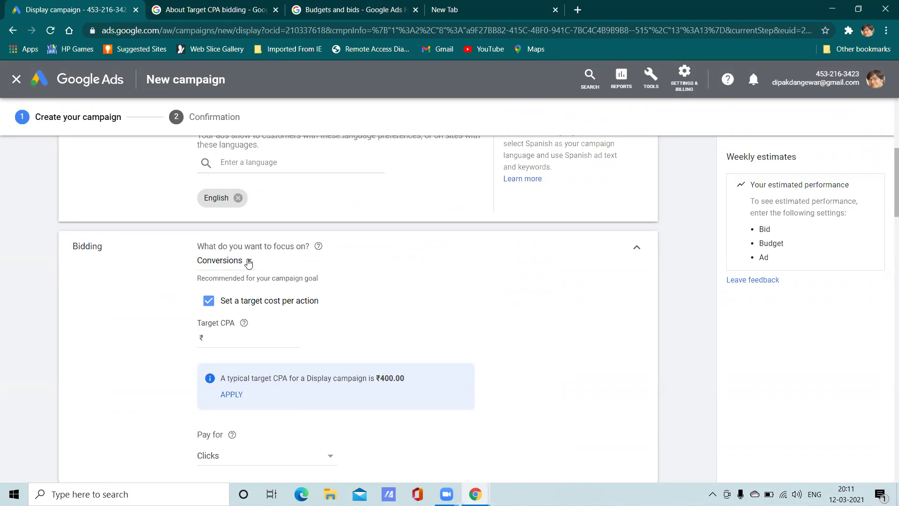
{"action": "scroll", "coordinate": [312, 277], "scroll_direction": "down", "scroll_amount": 3}
{"action": "scroll", "coordinate": [278, 263], "scroll_direction": "up", "scroll_amount": 2}
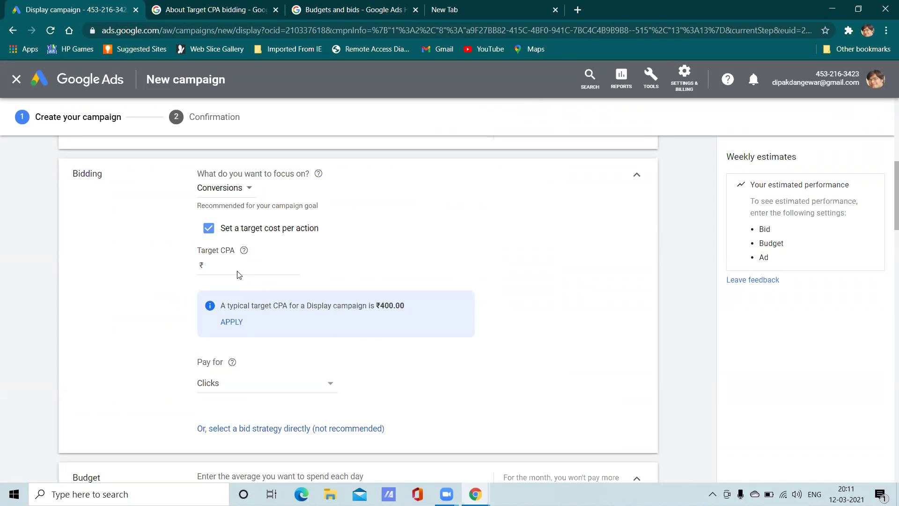
Step: Keep the Conversions focus, switch to selecting a bid strategy directly, and check the automated strategies while keeping Target CPA
{"action": "left_click", "coordinate": [230, 189]}
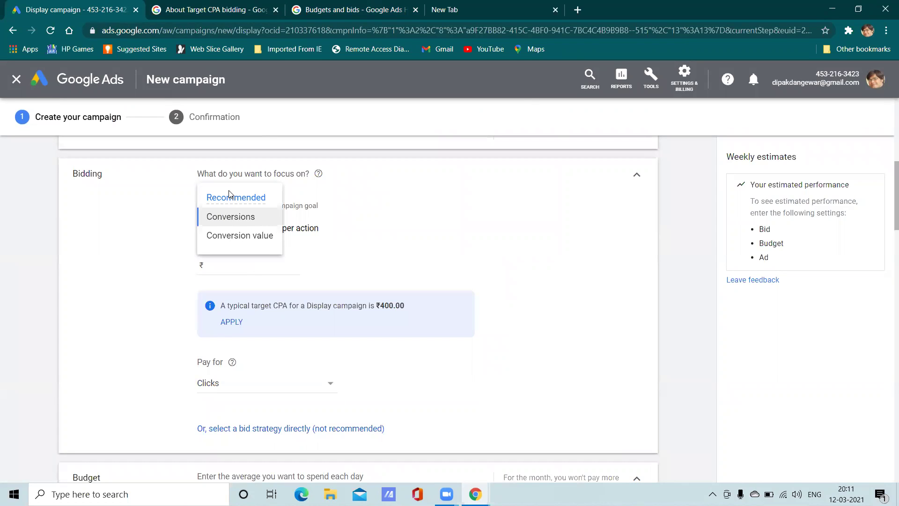
{"action": "left_click", "coordinate": [298, 429]}
{"action": "left_click", "coordinate": [257, 215]}
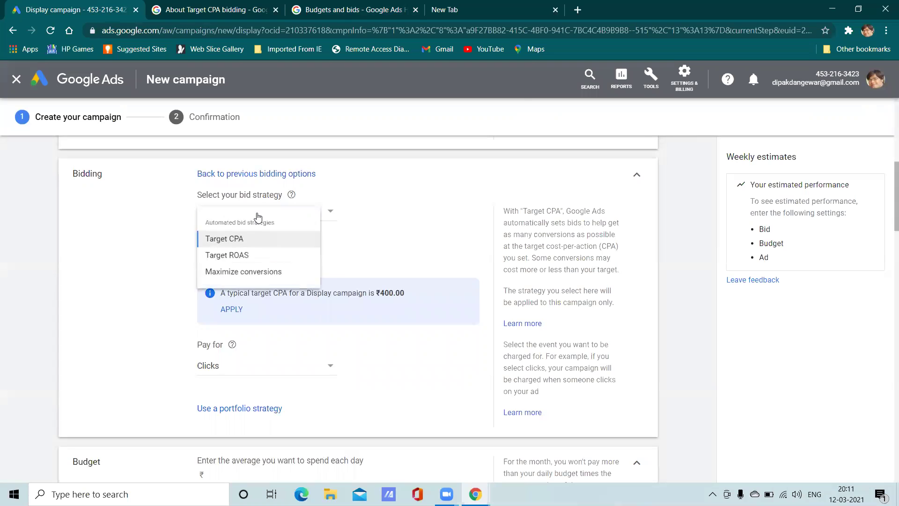
{"action": "left_click", "coordinate": [361, 294]}
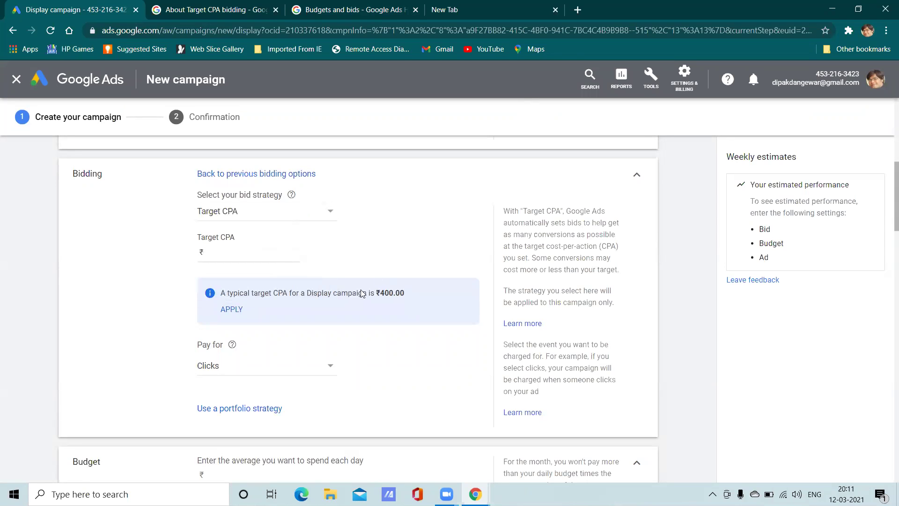
Step: Check the portfolio strategy options for Target CPA, and return to the previous bidding options
{"action": "left_click", "coordinate": [254, 409]}
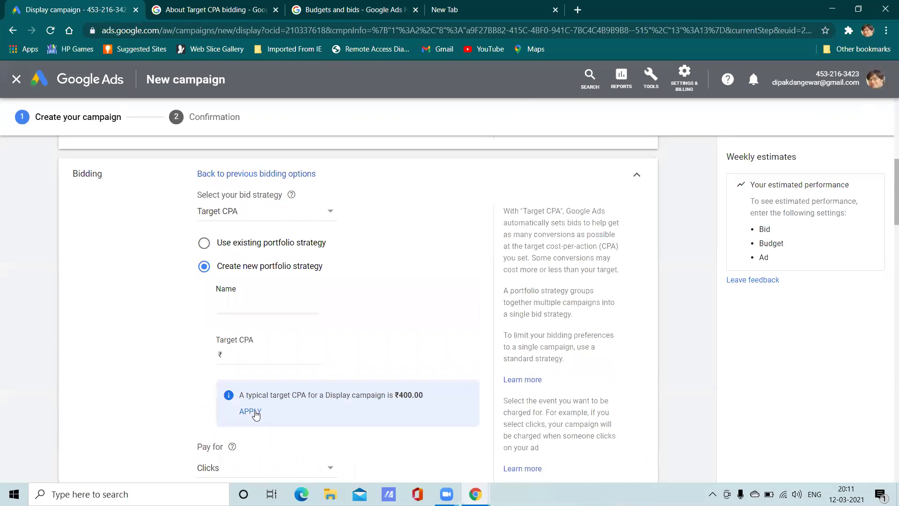
{"action": "left_click", "coordinate": [253, 218]}
{"action": "left_click", "coordinate": [302, 174]}
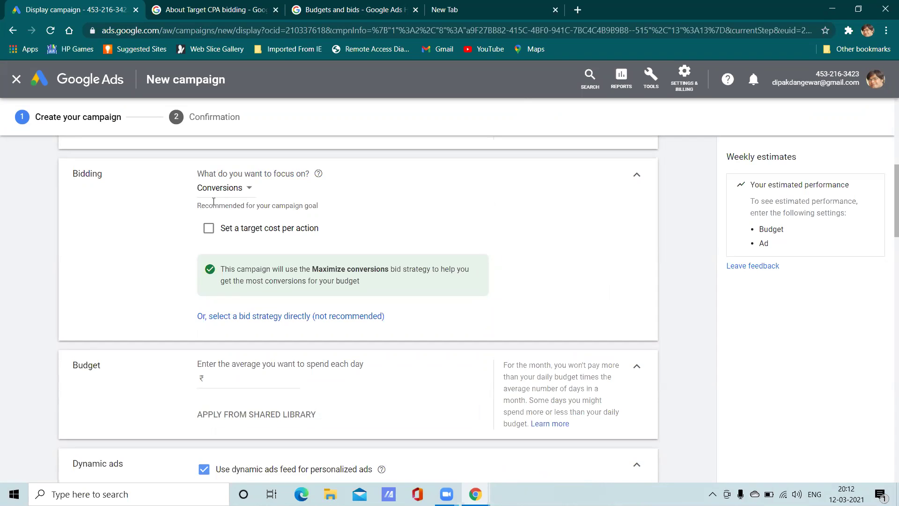
Step: Enable a target cost per action, apply the suggested ₹400.00 Target CPA, and read the Target CPA explanation
{"action": "left_click", "coordinate": [211, 229]}
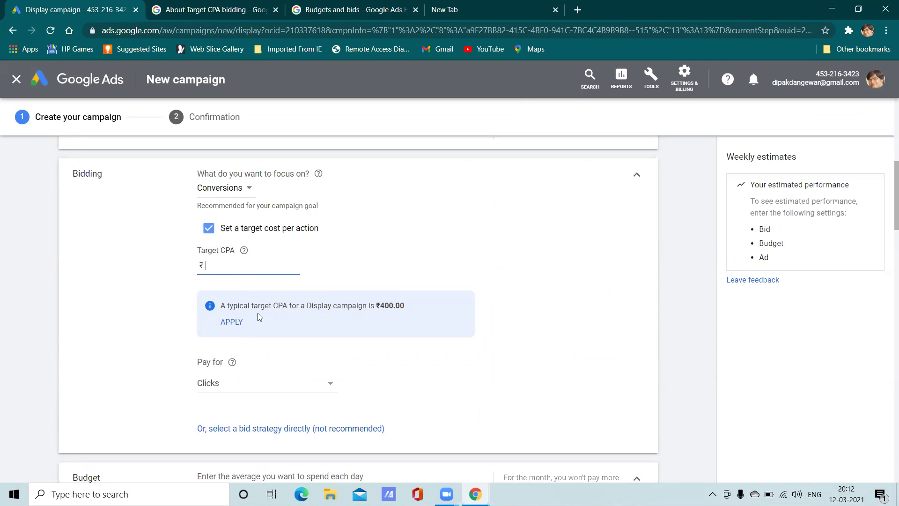
{"action": "left_click", "coordinate": [233, 322]}
{"action": "left_click_drag", "start_coordinate": [236, 254], "coordinate": [160, 253]}
{"action": "left_click", "coordinate": [251, 261]}
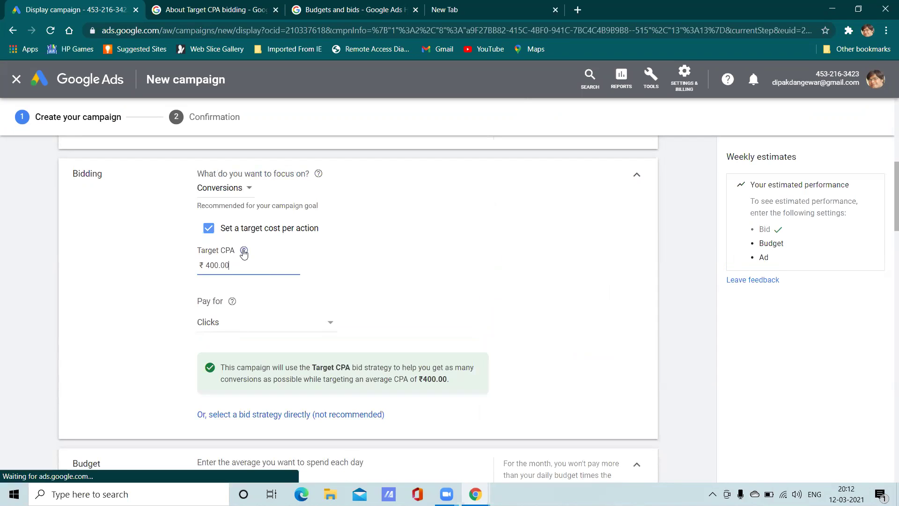
{"action": "left_click", "coordinate": [244, 252]}
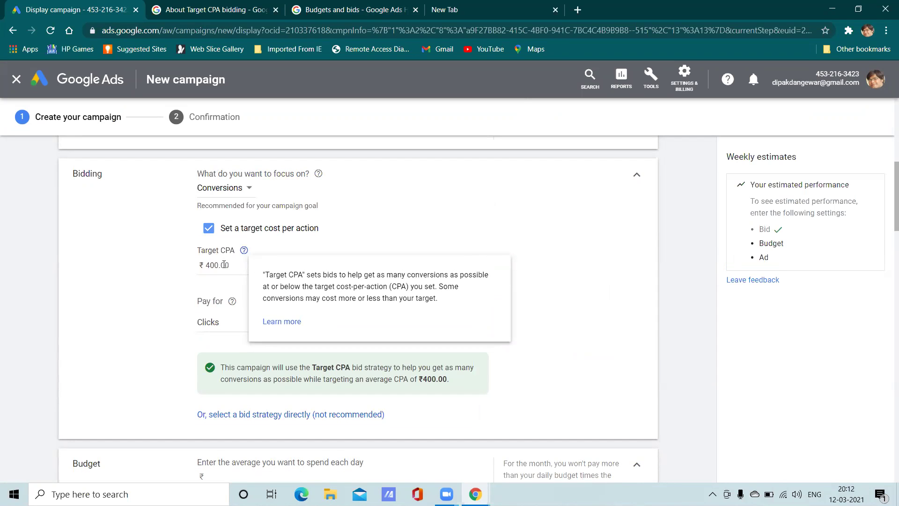
{"action": "left_click_drag", "start_coordinate": [233, 268], "coordinate": [189, 252]}
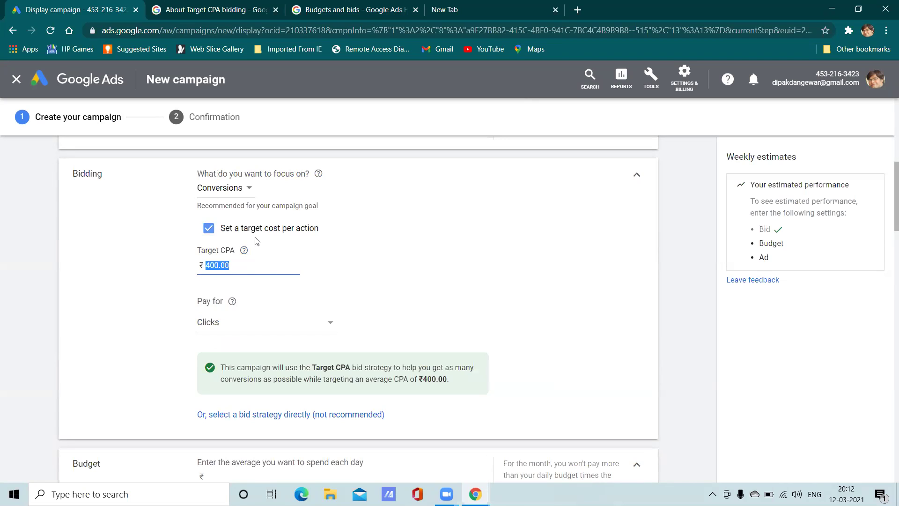
{"action": "left_click", "coordinate": [233, 268]}
Step: Compare the bidding with and without a target cost per action, and leave the target cost per action disabled
{"action": "left_click", "coordinate": [209, 229]}
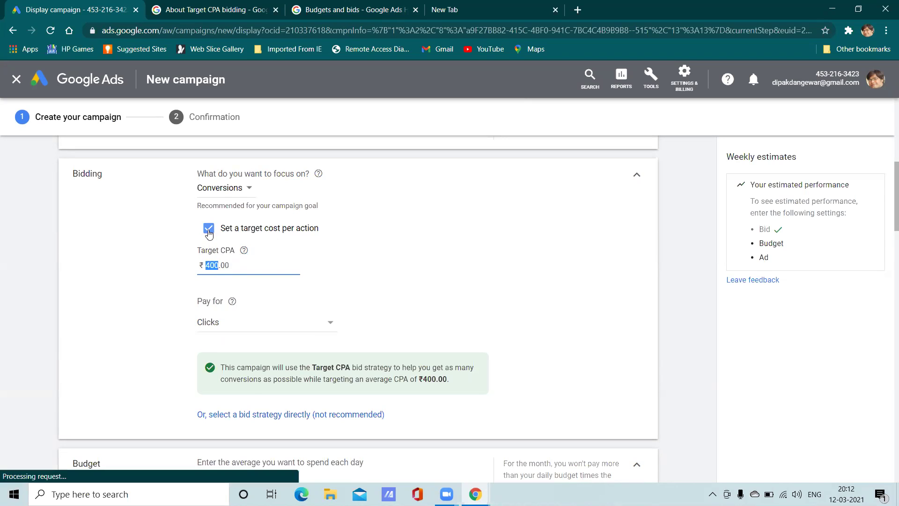
{"action": "left_click", "coordinate": [209, 229]}
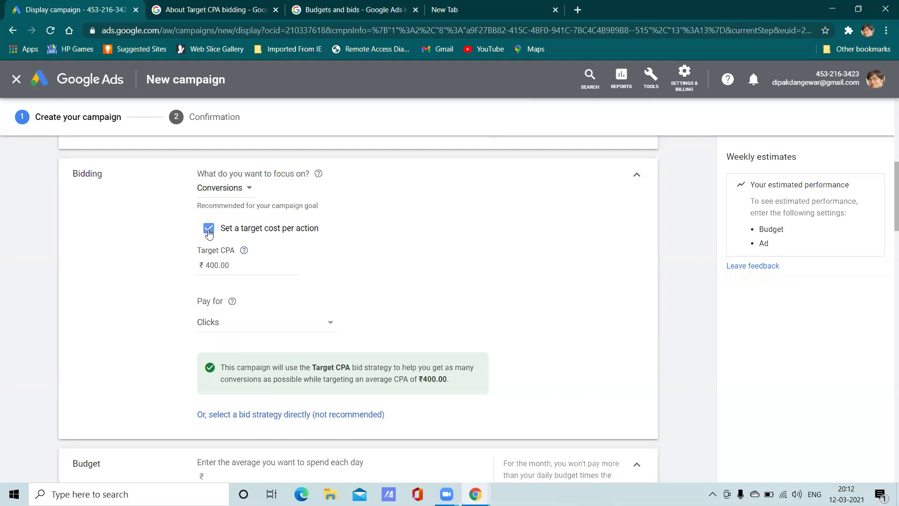
{"action": "double_click", "coordinate": [218, 266]}
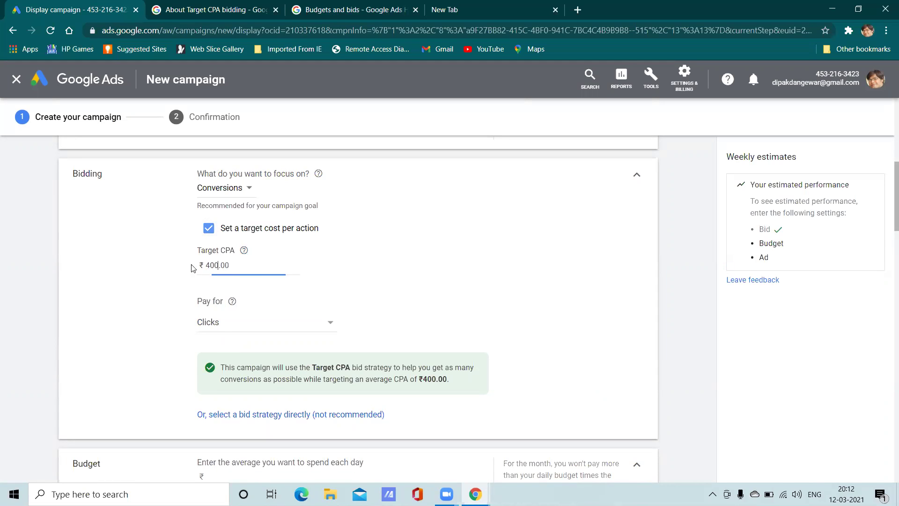
{"action": "left_click", "coordinate": [218, 264]}
{"action": "left_click_drag", "start_coordinate": [219, 265], "coordinate": [209, 265]}
{"action": "left_click", "coordinate": [217, 265]}
{"action": "left_click", "coordinate": [209, 229]}
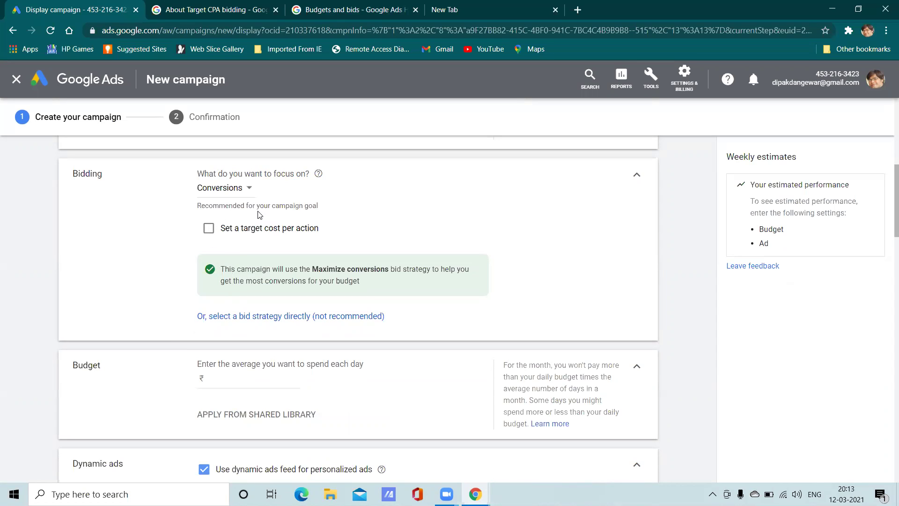
{"action": "left_click", "coordinate": [210, 228]}
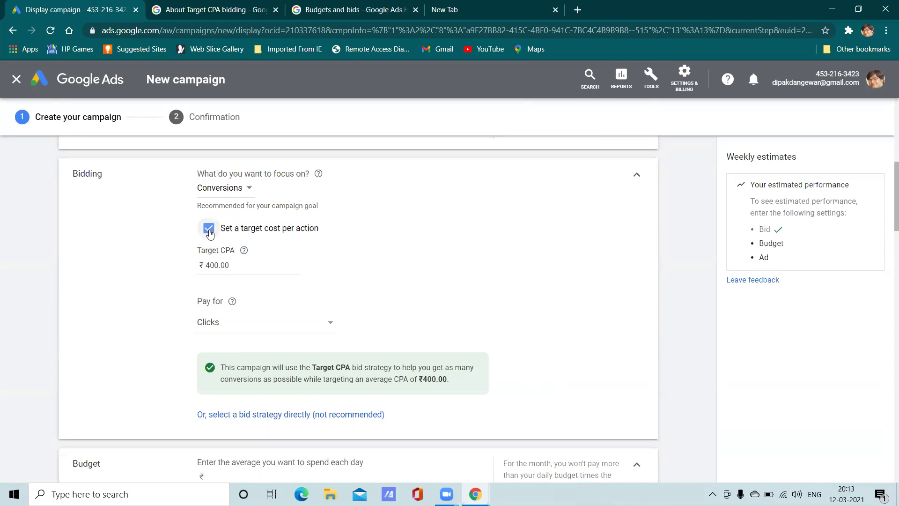
{"action": "left_click", "coordinate": [209, 228]}
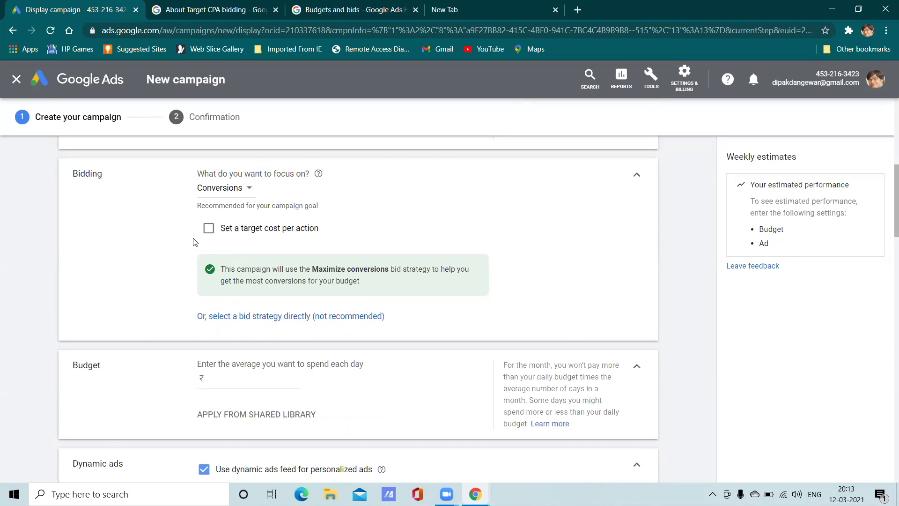
Step: Set the campaign's average daily budget to ₹500
{"action": "scroll", "coordinate": [196, 241], "scroll_direction": "down", "scroll_amount": 3}
{"action": "left_click", "coordinate": [255, 231]}
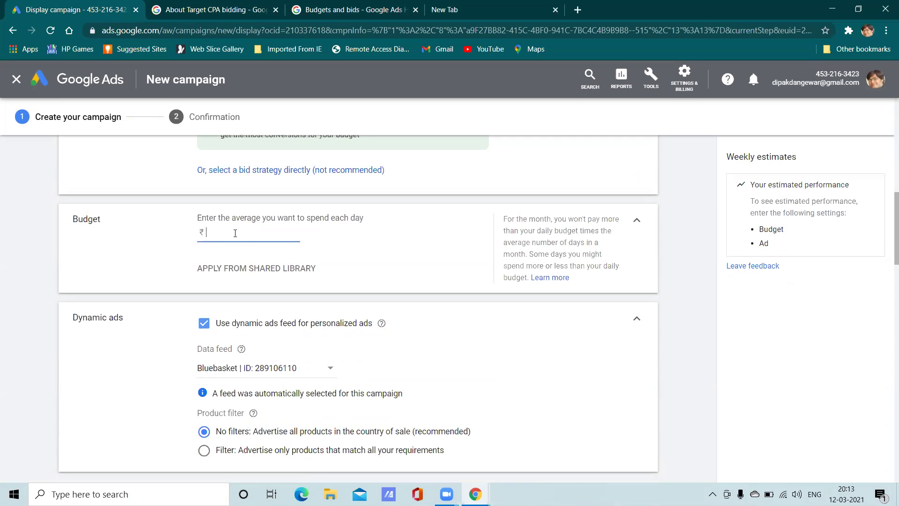
{"action": "type", "text": "500"}
{"action": "left_click", "coordinate": [346, 280]}
Step: Disable the dynamic ads feed for personalized ads
{"action": "scroll", "coordinate": [352, 303], "scroll_direction": "down", "scroll_amount": 3}
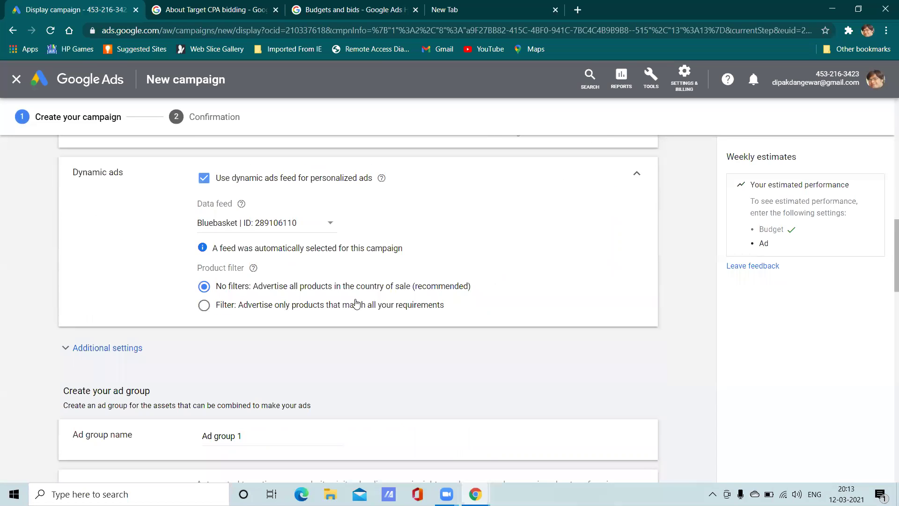
{"action": "left_click", "coordinate": [204, 184]}
{"action": "left_click", "coordinate": [206, 184]}
{"action": "left_click", "coordinate": [205, 180]}
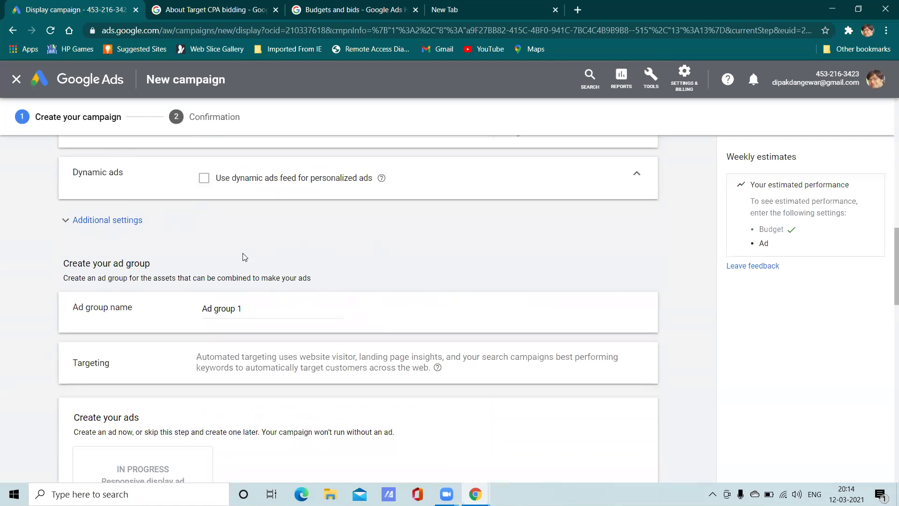
Step: Rename the ad group from its default name to Display Campaign
{"action": "scroll", "coordinate": [243, 256], "scroll_direction": "down", "scroll_amount": 1}
{"action": "scroll", "coordinate": [208, 260], "scroll_direction": "up", "scroll_amount": 2}
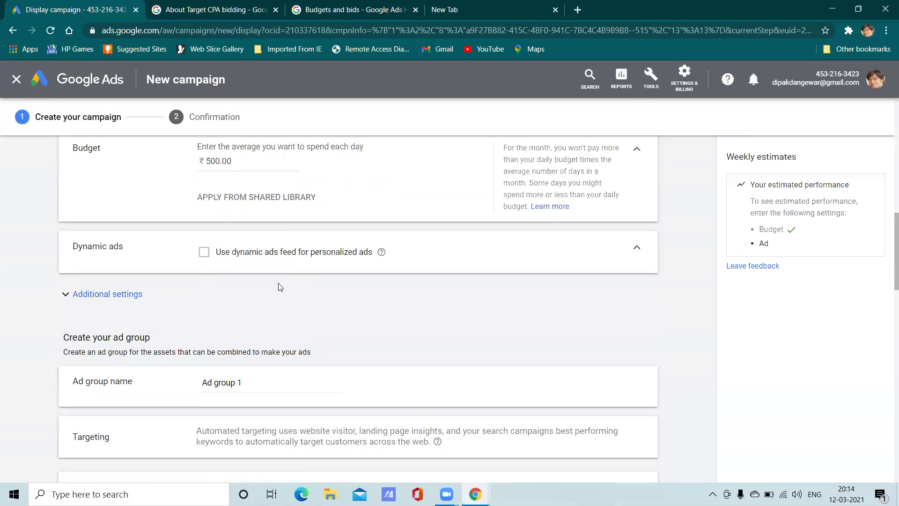
{"action": "scroll", "coordinate": [280, 287], "scroll_direction": "down", "scroll_amount": 5}
{"action": "scroll", "coordinate": [263, 279], "scroll_direction": "up", "scroll_amount": 2}
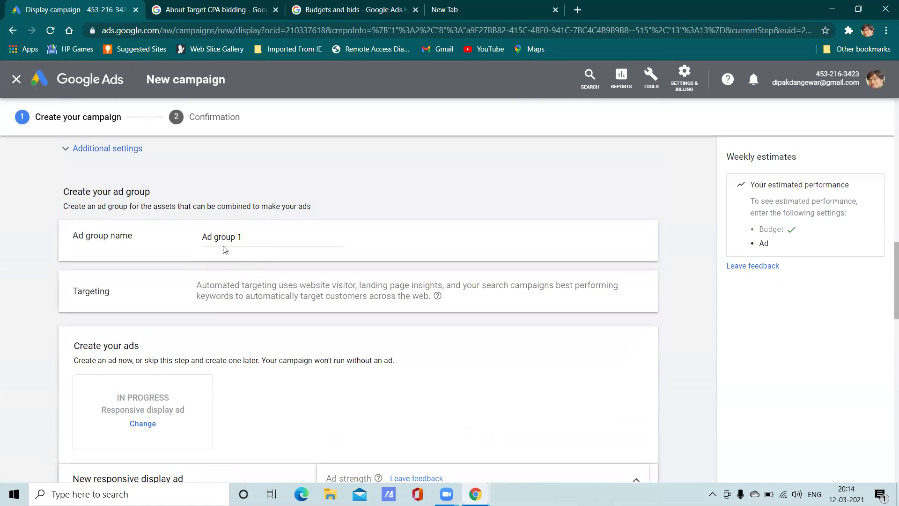
{"action": "scroll", "coordinate": [230, 262], "scroll_direction": "down", "scroll_amount": 5}
{"action": "scroll", "coordinate": [235, 275], "scroll_direction": "up", "scroll_amount": 3}
{"action": "left_click", "coordinate": [249, 165]}
{"action": "left_click", "coordinate": [257, 163]}
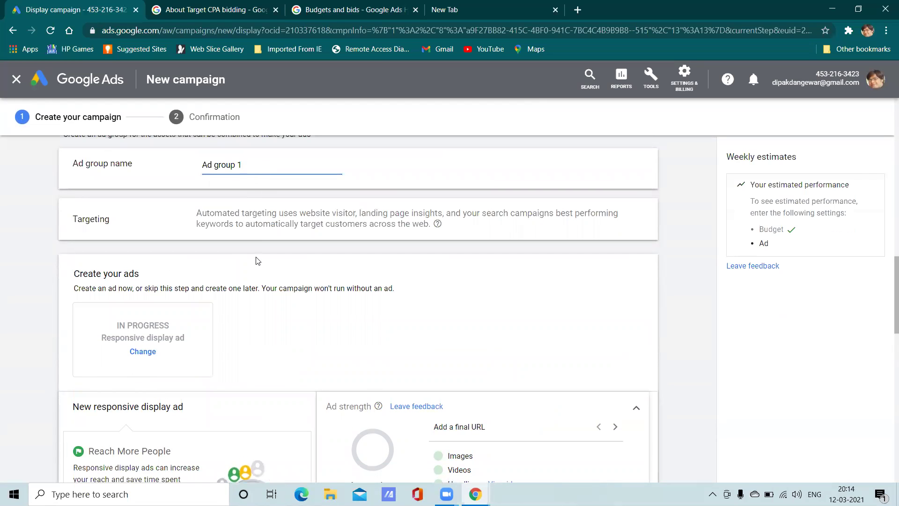
{"action": "left_click_drag", "start_coordinate": [247, 165], "coordinate": [200, 165]}
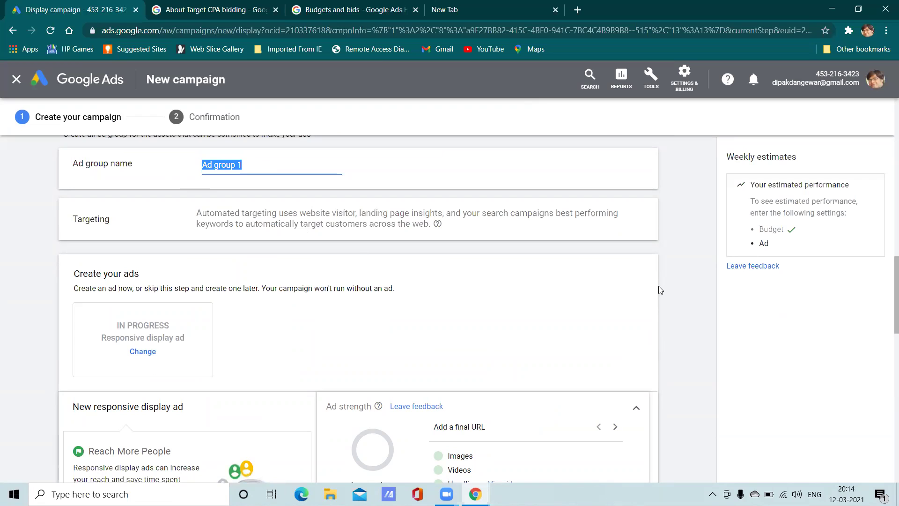
{"action": "type", "text": "S"}
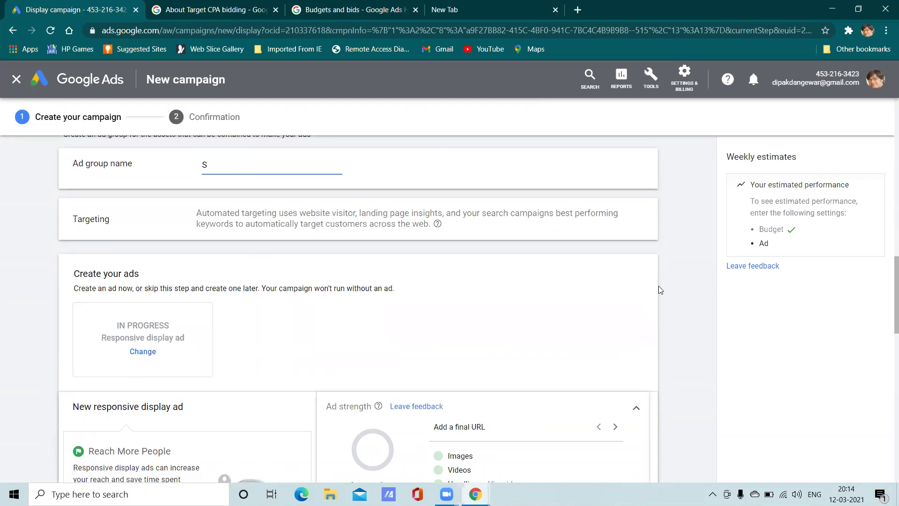
{"action": "type", "text": "ta"}
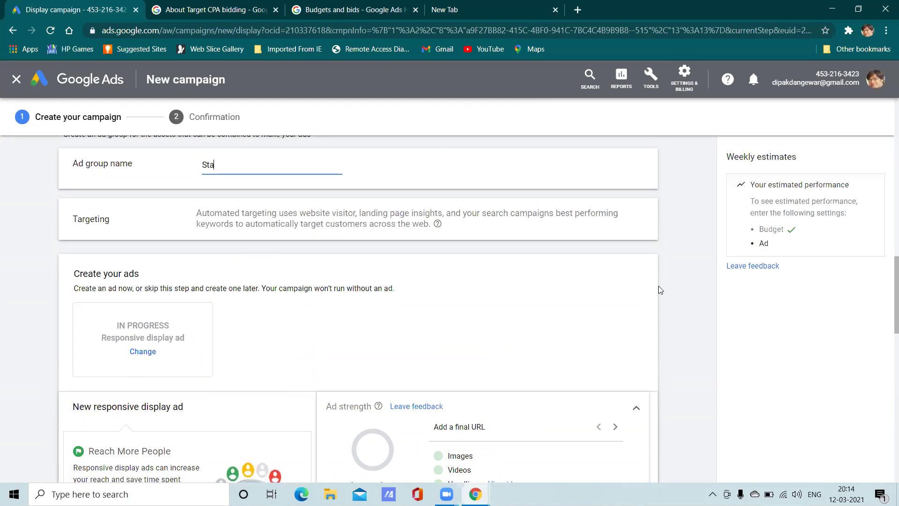
{"action": "type", "text": "nd"}
{"action": "key", "text": "BackSpace"}
{"action": "key", "text": "BackSpace"}
{"action": "key", "text": "BackSpace"}
{"action": "key", "text": "BackSpace"}
{"action": "key", "text": "BackSpace"}
{"action": "type", "text": "D"}
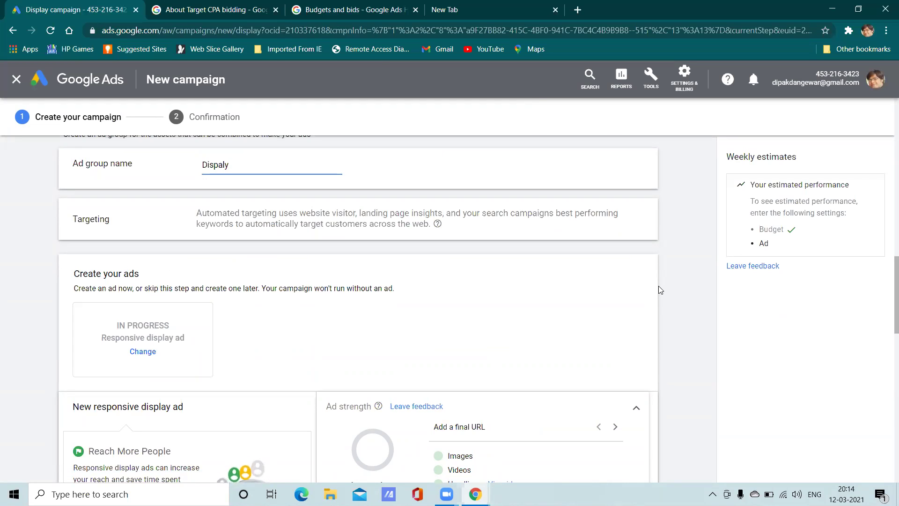
{"action": "type", "text": "ispa"}
{"action": "key", "text": "BackSpace"}
{"action": "type", "text": "l"}
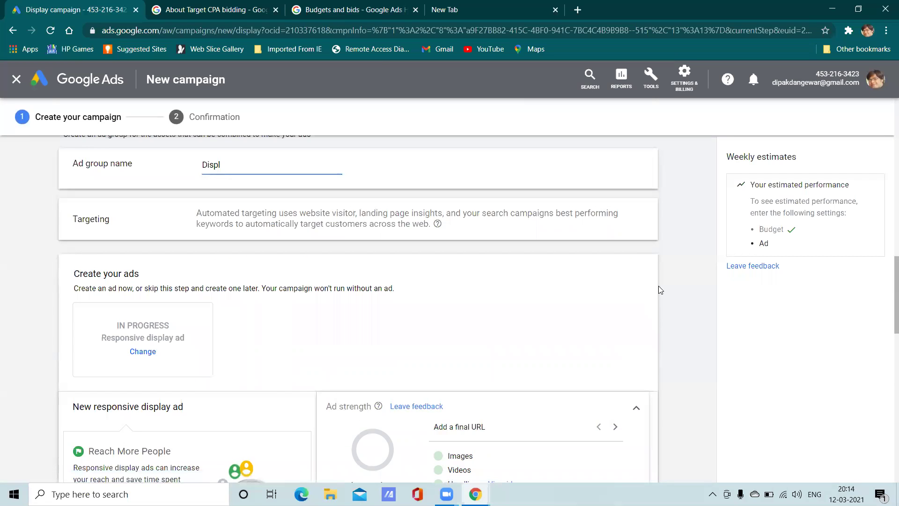
{"action": "type", "text": "ay Campaign"}
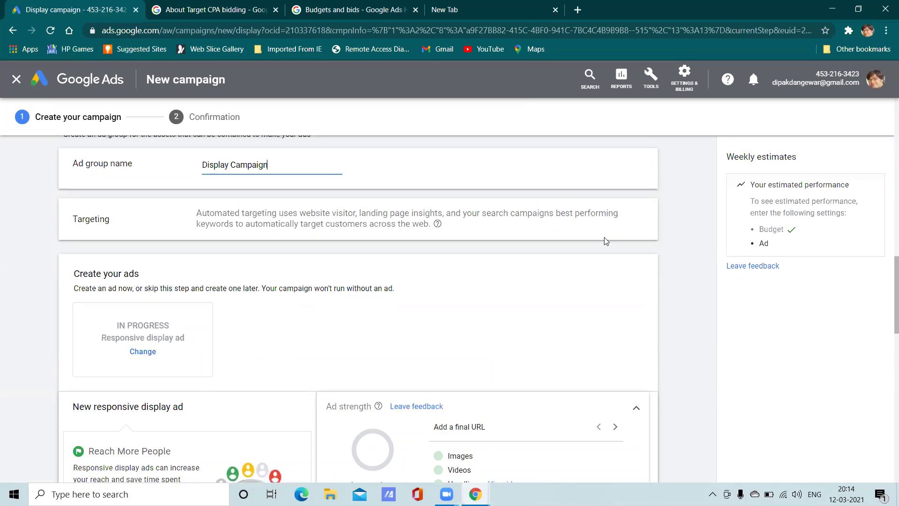
{"action": "left_click", "coordinate": [326, 227]}
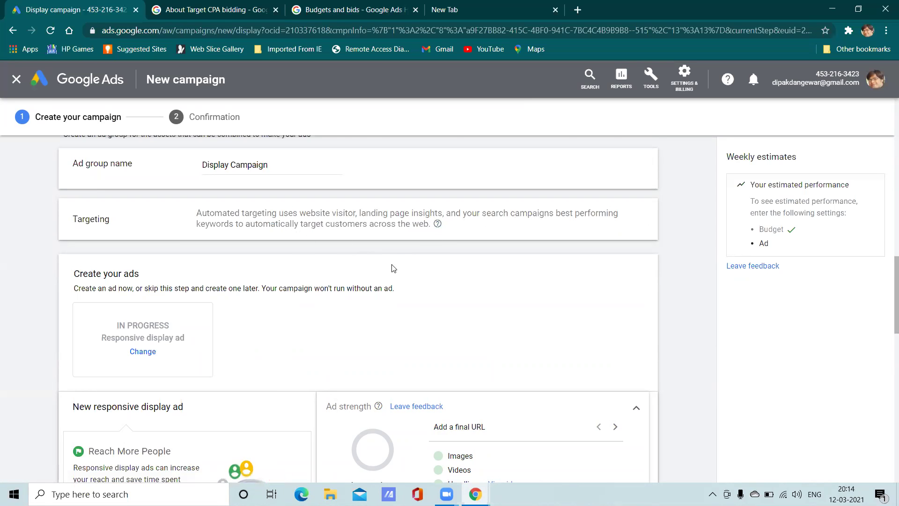
Step: Review the draft's settings from the campaign type and locations down to the ad group's automated targeting
{"action": "scroll", "coordinate": [392, 267], "scroll_direction": "down", "scroll_amount": 5}
{"action": "scroll", "coordinate": [392, 267], "scroll_direction": "up", "scroll_amount": 10}
{"action": "scroll", "coordinate": [393, 267], "scroll_direction": "down", "scroll_amount": 3}
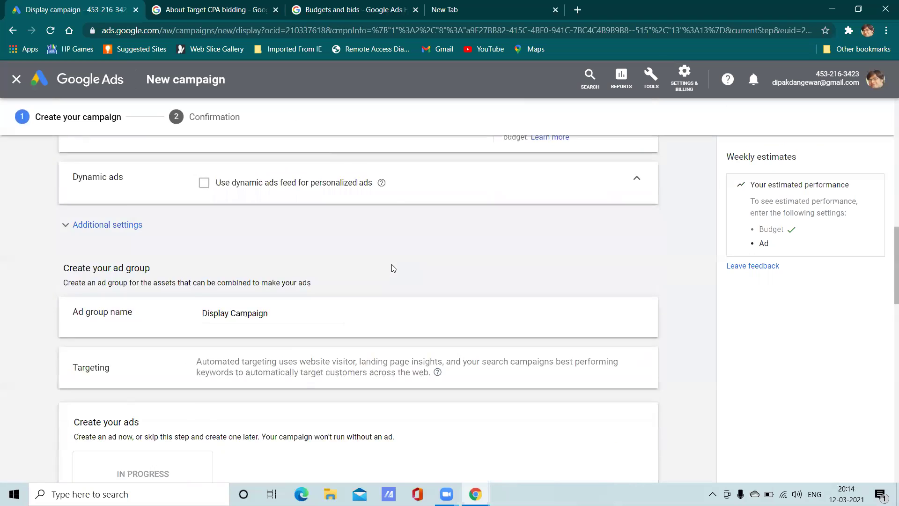
{"action": "scroll", "coordinate": [389, 263], "scroll_direction": "up", "scroll_amount": 3}
{"action": "scroll", "coordinate": [389, 267], "scroll_direction": "up", "scroll_amount": 2}
{"action": "scroll", "coordinate": [389, 268], "scroll_direction": "down", "scroll_amount": 5}
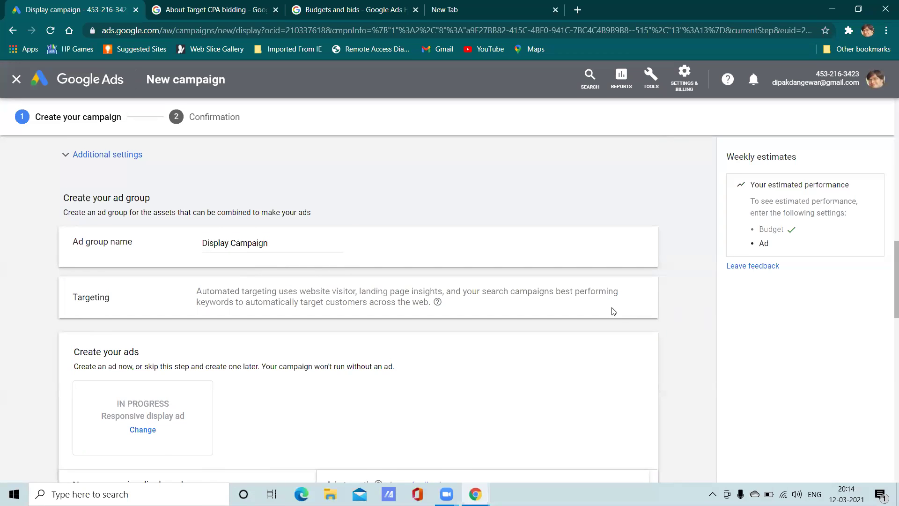
{"action": "scroll", "coordinate": [611, 281], "scroll_direction": "down", "scroll_amount": 6}
{"action": "scroll", "coordinate": [357, 337], "scroll_direction": "down", "scroll_amount": 3}
{"action": "scroll", "coordinate": [270, 346], "scroll_direction": "up", "scroll_amount": 10}
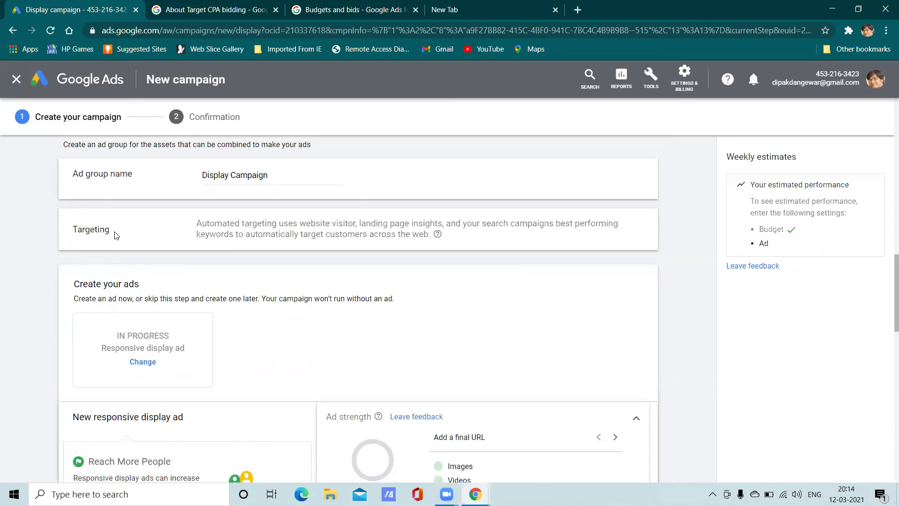
{"action": "scroll", "coordinate": [117, 234], "scroll_direction": "up", "scroll_amount": 15}
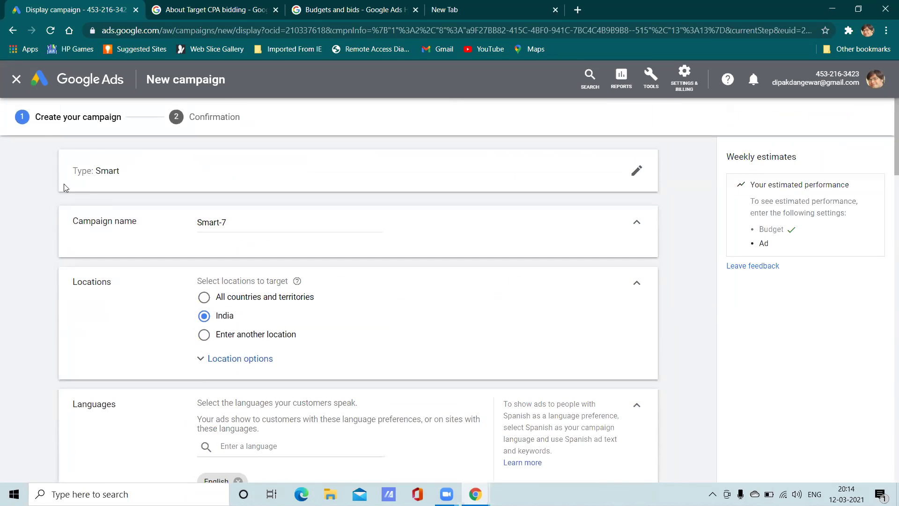
{"action": "scroll", "coordinate": [111, 182], "scroll_direction": "down", "scroll_amount": 15}
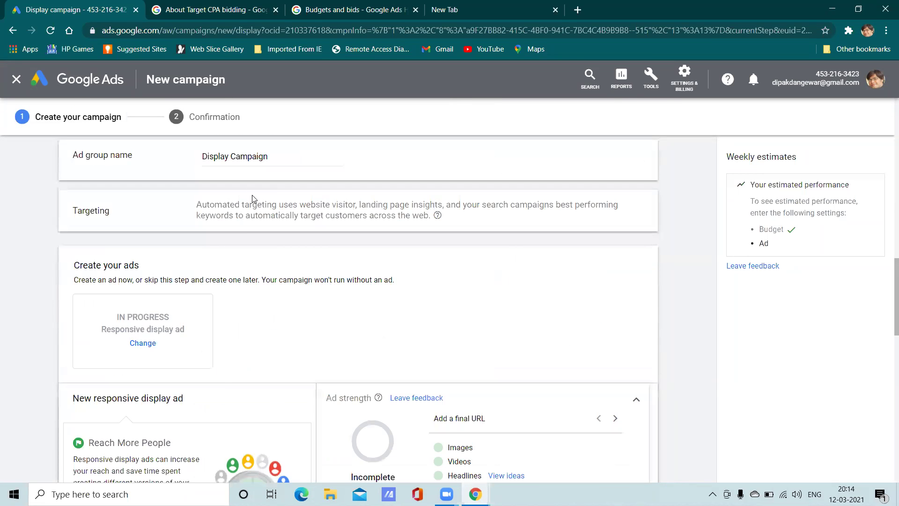
Step: Look over the new responsive display ad form, including its final URL, images, videos, headlines, descriptions and preview
{"action": "scroll", "coordinate": [242, 230], "scroll_direction": "down", "scroll_amount": 3}
{"action": "scroll", "coordinate": [232, 252], "scroll_direction": "down", "scroll_amount": 6}
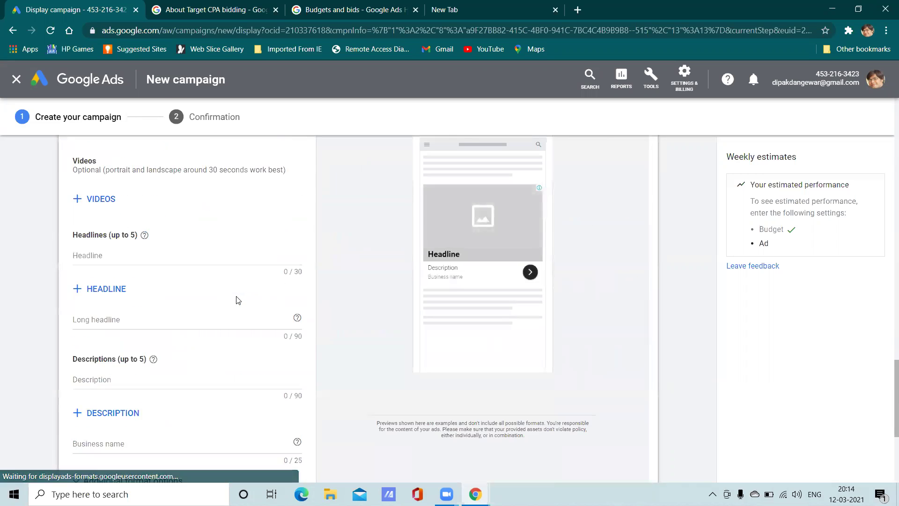
{"action": "scroll", "coordinate": [281, 305], "scroll_direction": "up", "scroll_amount": 5}
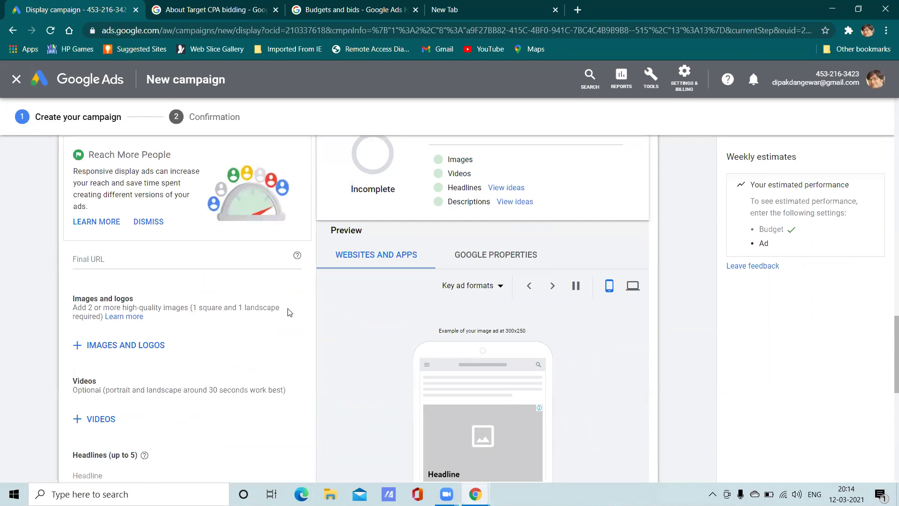
{"action": "scroll", "coordinate": [284, 310], "scroll_direction": "down", "scroll_amount": 8}
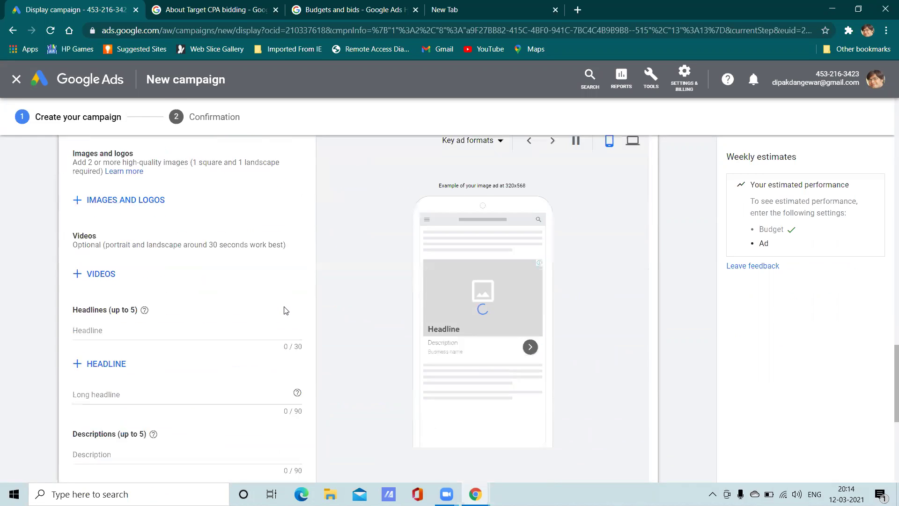
{"action": "scroll", "coordinate": [284, 310], "scroll_direction": "down", "scroll_amount": 3}
{"action": "scroll", "coordinate": [284, 310], "scroll_direction": "up", "scroll_amount": 7}
{"action": "scroll", "coordinate": [285, 310], "scroll_direction": "up", "scroll_amount": 6}
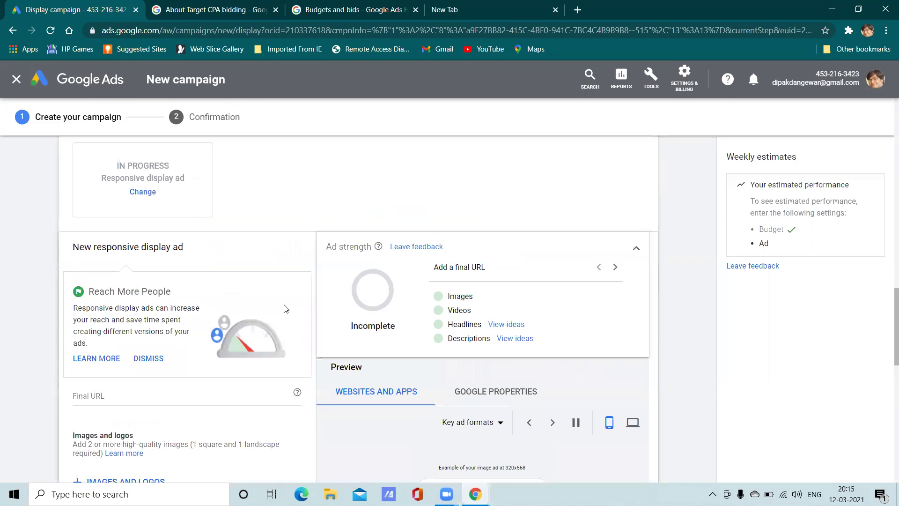
{"action": "scroll", "coordinate": [296, 257], "scroll_direction": "up", "scroll_amount": 5}
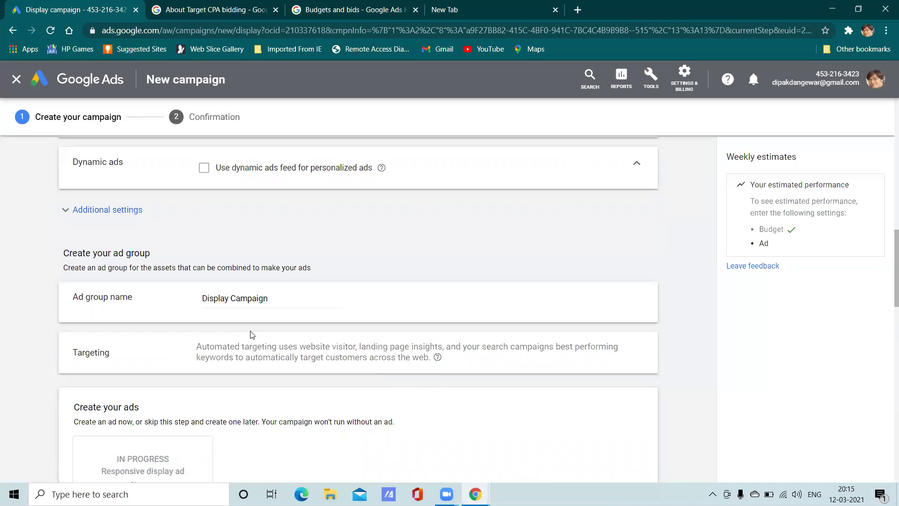
Step: Review the Smart display draft again, from its campaign name, languages, bidding and budget down to the responsive display ad form
{"action": "scroll", "coordinate": [121, 272], "scroll_direction": "up", "scroll_amount": 15}
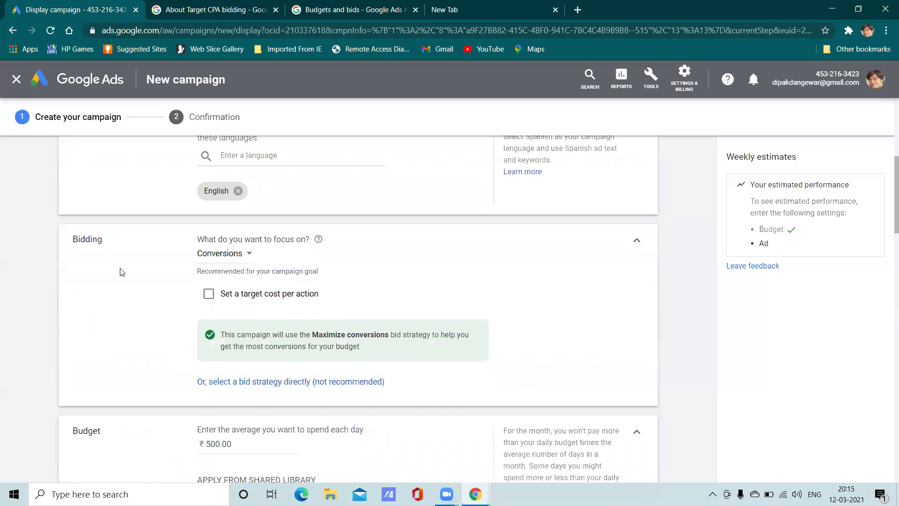
{"action": "scroll", "coordinate": [120, 272], "scroll_direction": "down", "scroll_amount": 6}
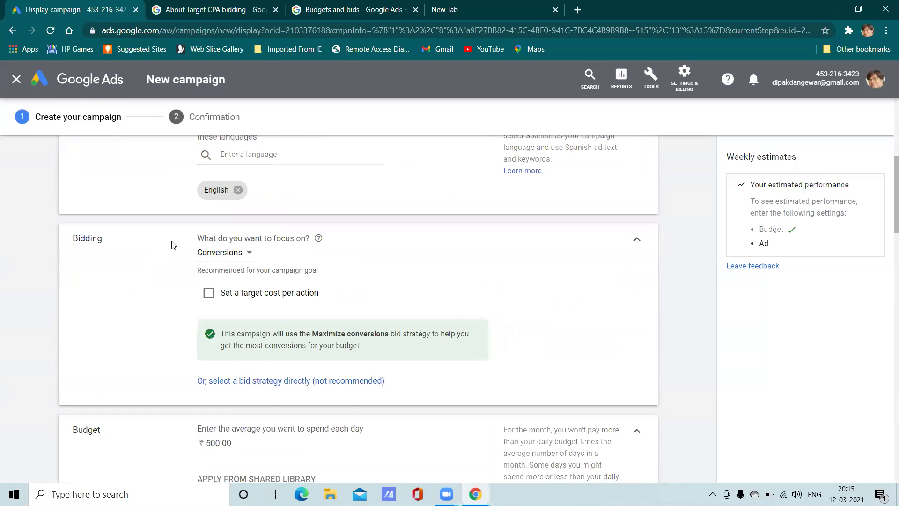
{"action": "scroll", "coordinate": [174, 244], "scroll_direction": "up", "scroll_amount": 6}
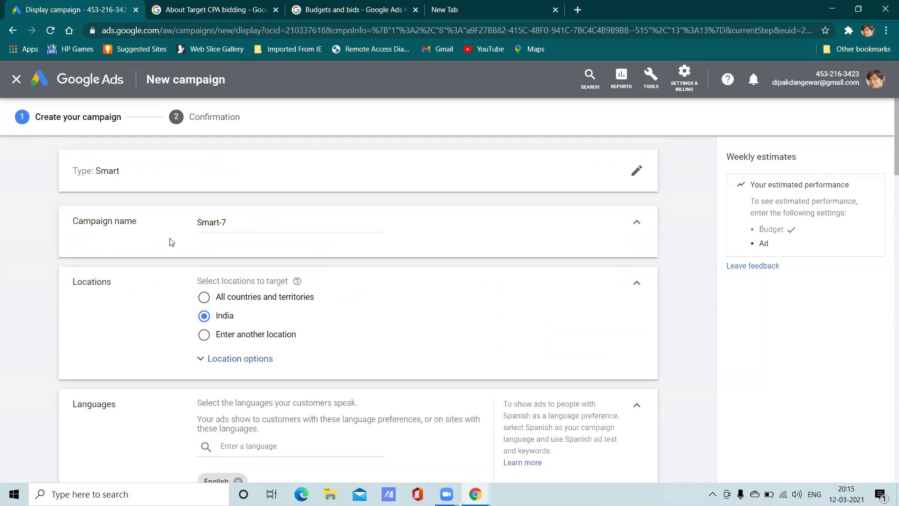
{"action": "scroll", "coordinate": [301, 303], "scroll_direction": "down", "scroll_amount": 5}
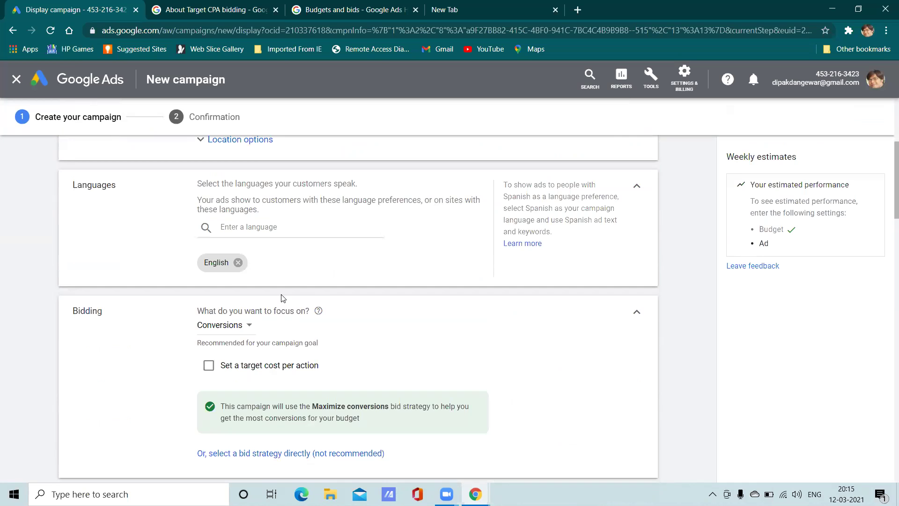
{"action": "scroll", "coordinate": [283, 298], "scroll_direction": "down", "scroll_amount": 5}
{"action": "scroll", "coordinate": [282, 297], "scroll_direction": "down", "scroll_amount": 2}
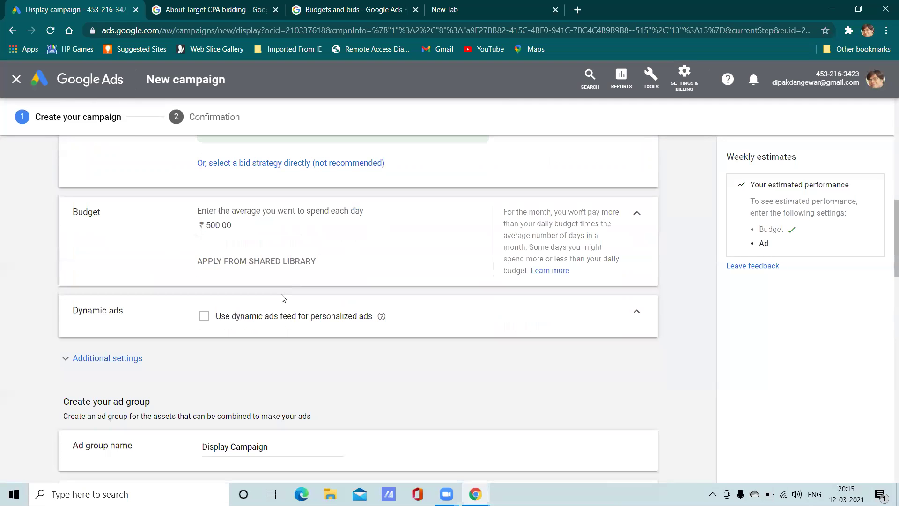
{"action": "scroll", "coordinate": [283, 298], "scroll_direction": "down", "scroll_amount": 5}
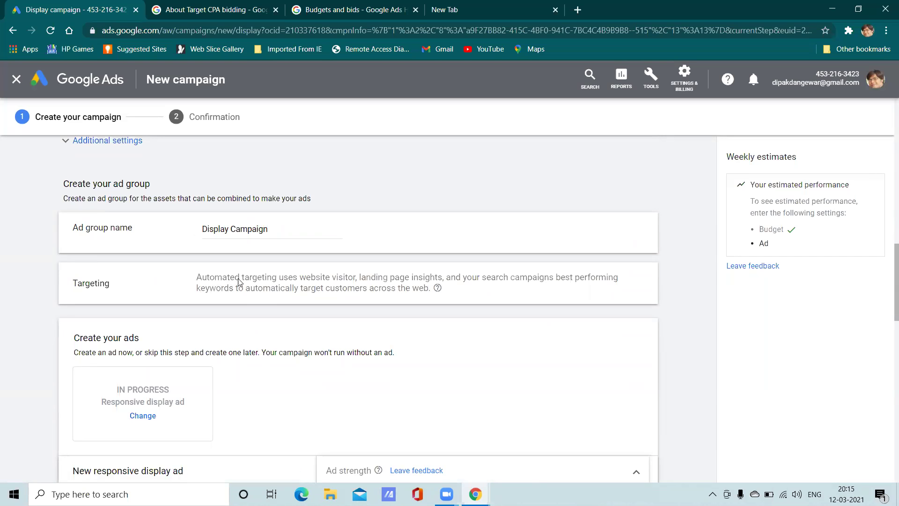
{"action": "scroll", "coordinate": [261, 302], "scroll_direction": "down", "scroll_amount": 8}
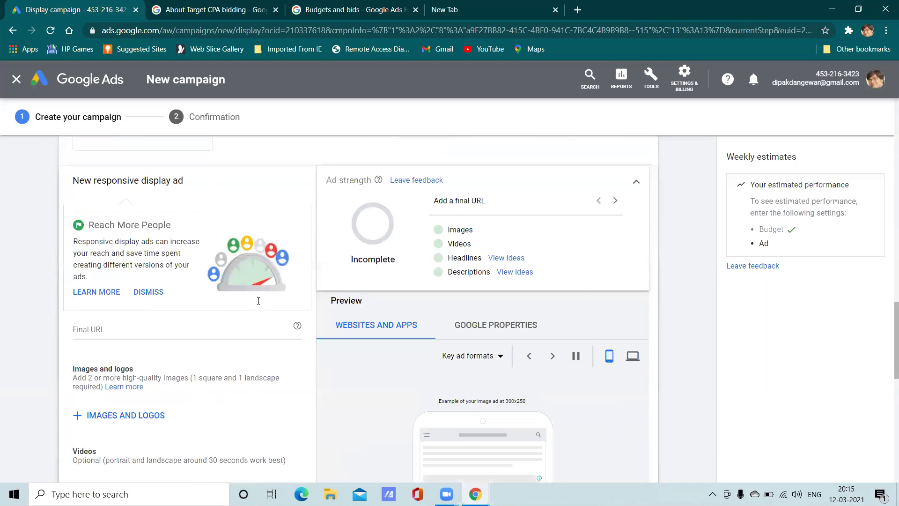
{"action": "scroll", "coordinate": [257, 303], "scroll_direction": "up", "scroll_amount": 3}
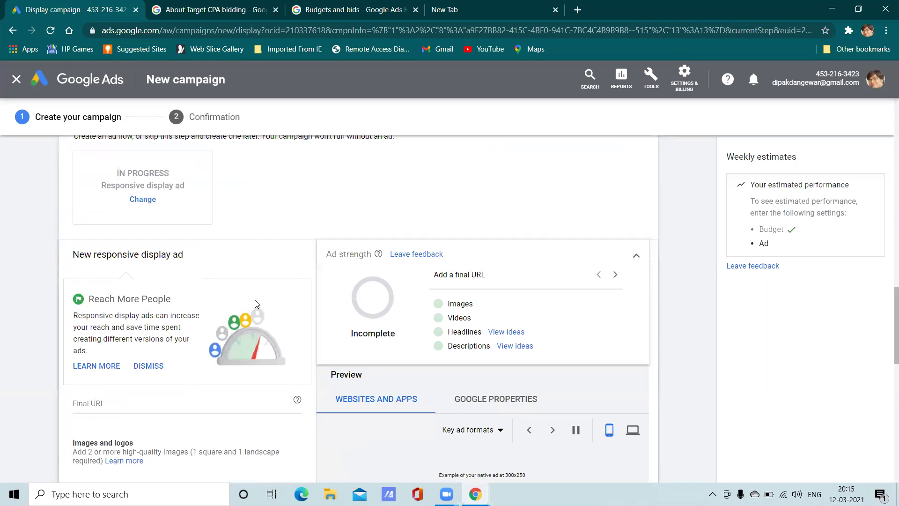
{"action": "scroll", "coordinate": [256, 304], "scroll_direction": "up", "scroll_amount": 18}
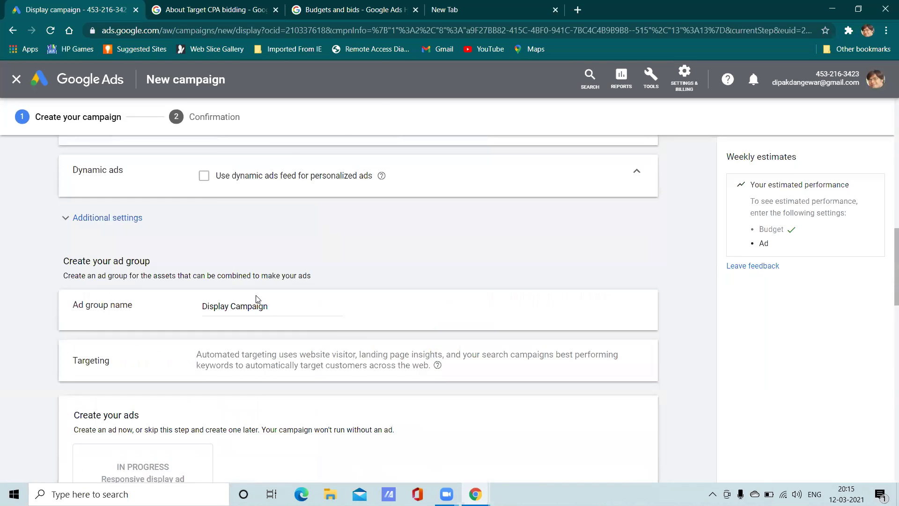
{"action": "scroll", "coordinate": [256, 293], "scroll_direction": "up", "scroll_amount": 3}
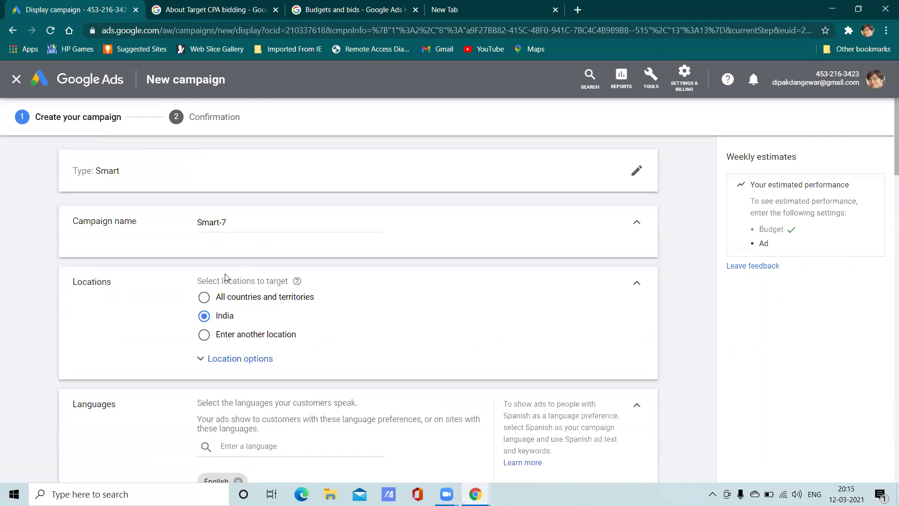
{"action": "scroll", "coordinate": [305, 262], "scroll_direction": "down", "scroll_amount": 20}
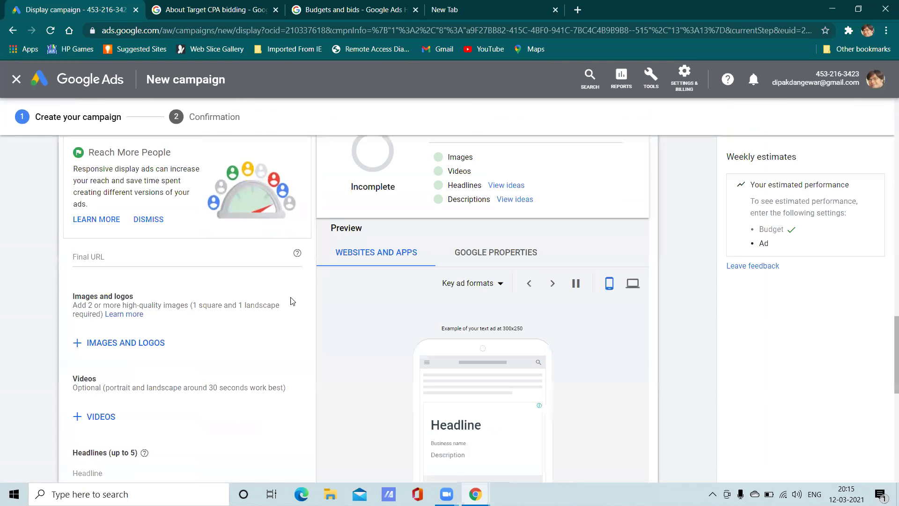
{"action": "scroll", "coordinate": [288, 258], "scroll_direction": "down", "scroll_amount": 3}
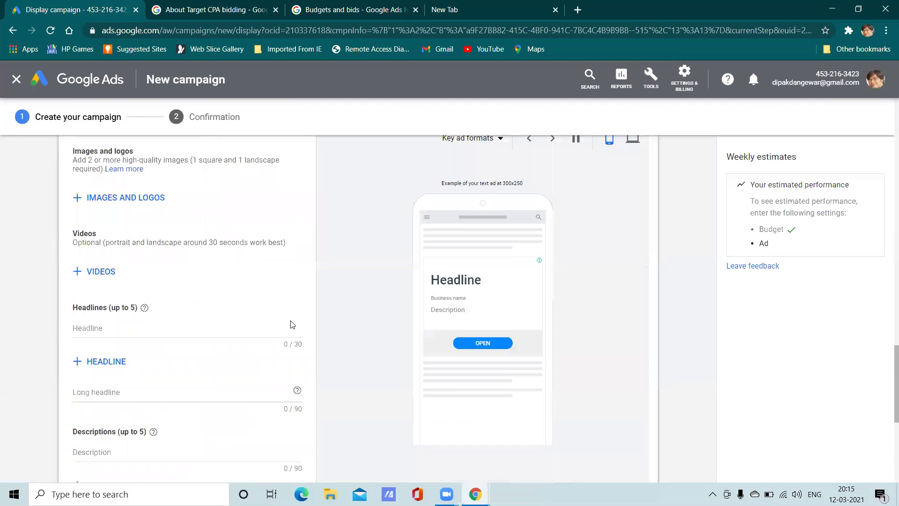
{"action": "scroll", "coordinate": [293, 324], "scroll_direction": "up", "scroll_amount": 15}
{"action": "scroll", "coordinate": [288, 323], "scroll_direction": "down", "scroll_amount": 9}
{"action": "scroll", "coordinate": [283, 333], "scroll_direction": "down", "scroll_amount": 4}
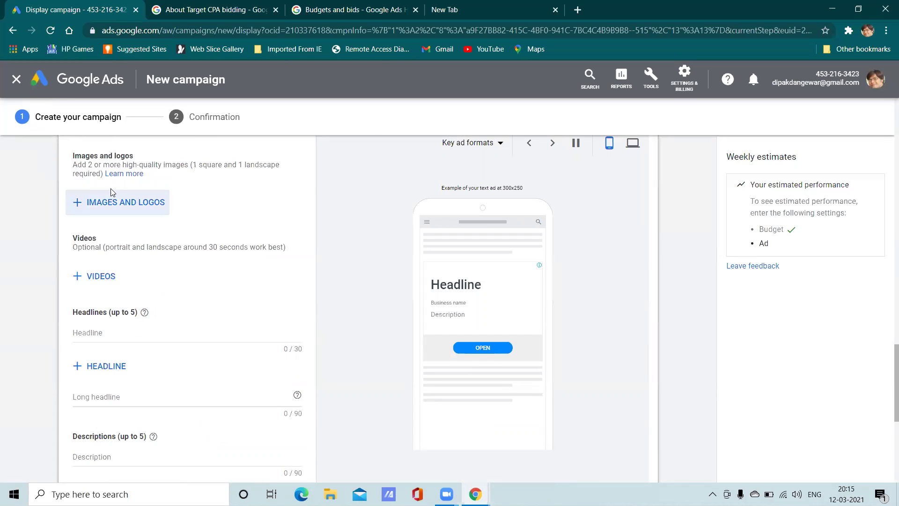
Step: Discard the unsaved Smart display campaign draft and start a new campaign from the campaigns list
{"action": "left_click", "coordinate": [17, 79]}
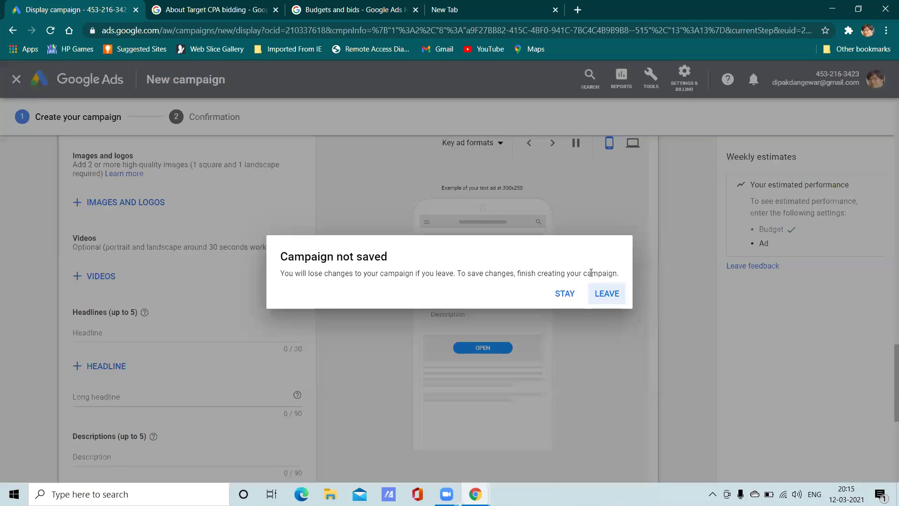
{"action": "left_click", "coordinate": [604, 294]}
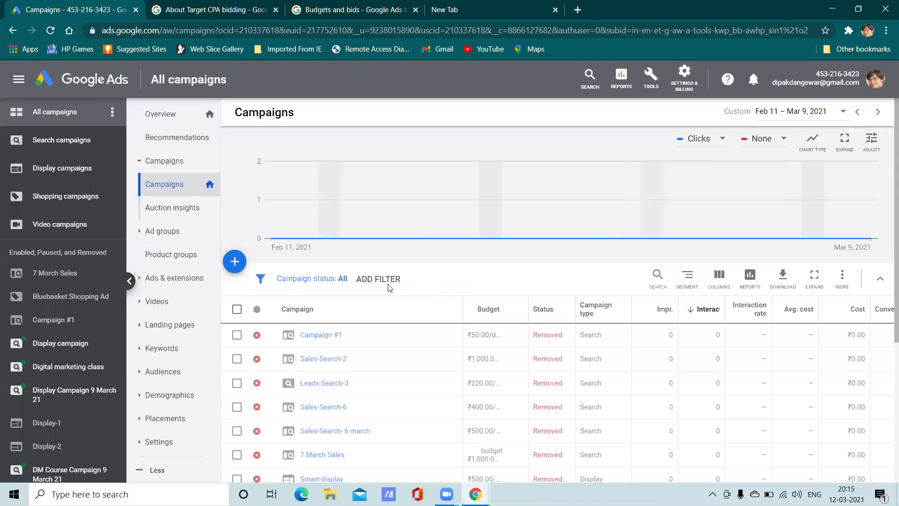
{"action": "left_click", "coordinate": [252, 280]}
{"action": "left_click", "coordinate": [269, 306]}
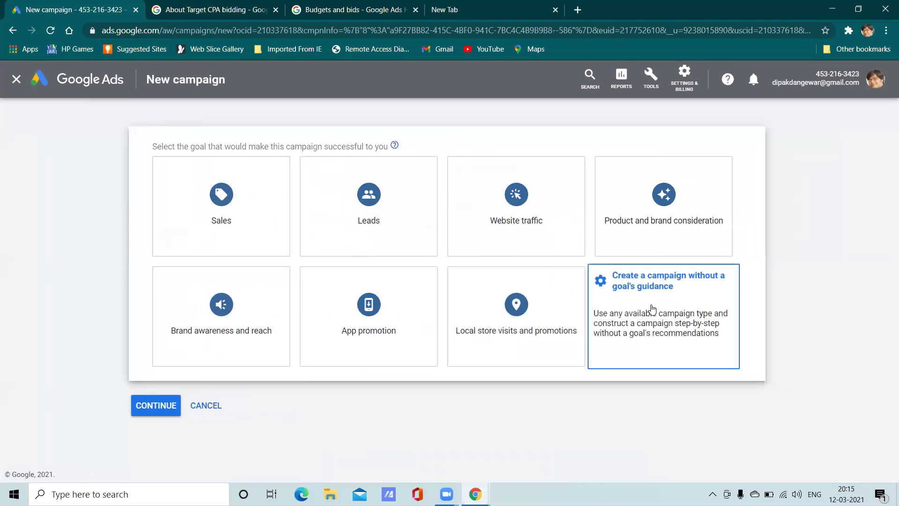
Step: Choose a campaign without a goal's guidance, with the Display type and Standard display campaign subtype, and continue to its settings
{"action": "left_click", "coordinate": [653, 309]}
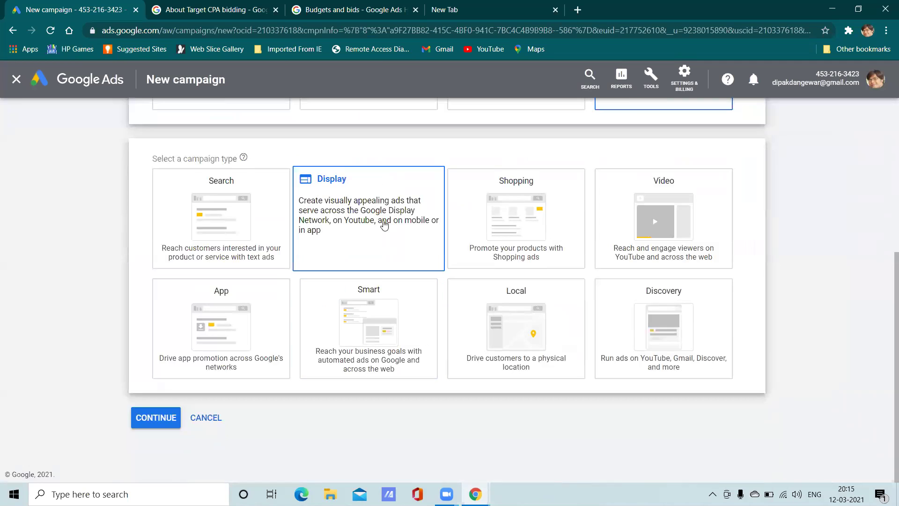
{"action": "left_click", "coordinate": [382, 227]}
{"action": "left_click", "coordinate": [201, 277]}
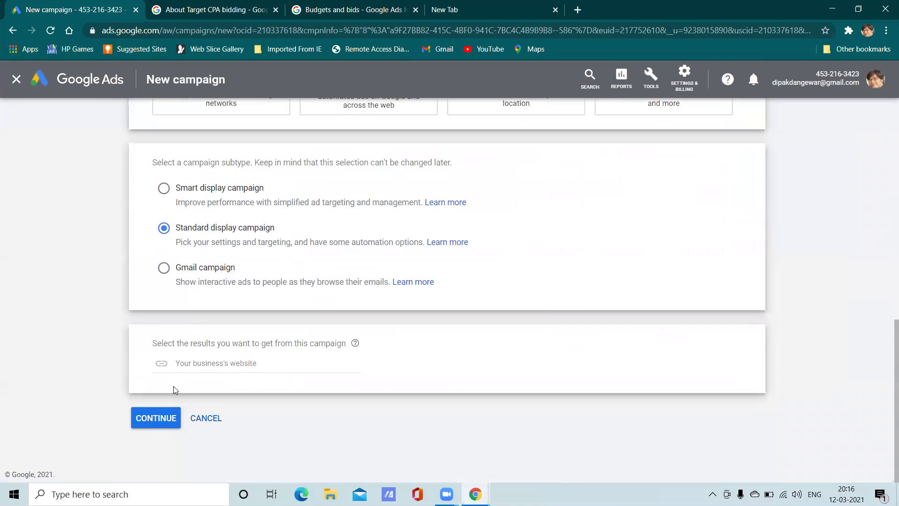
{"action": "left_click", "coordinate": [167, 414]}
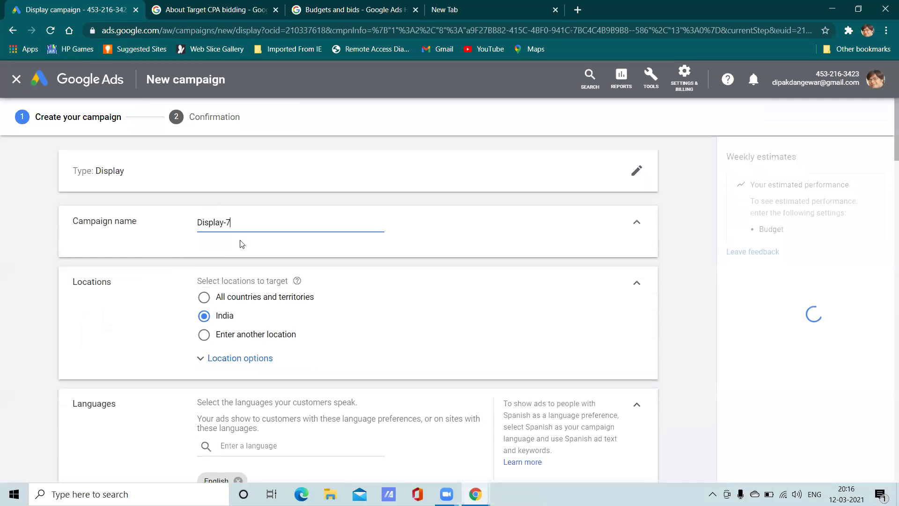
Step: Look over the Standard display campaign's settings, from bidding and budget to audiences, demographics, content targeting and targeting expansion
{"action": "scroll", "coordinate": [252, 271], "scroll_direction": "down", "scroll_amount": 6}
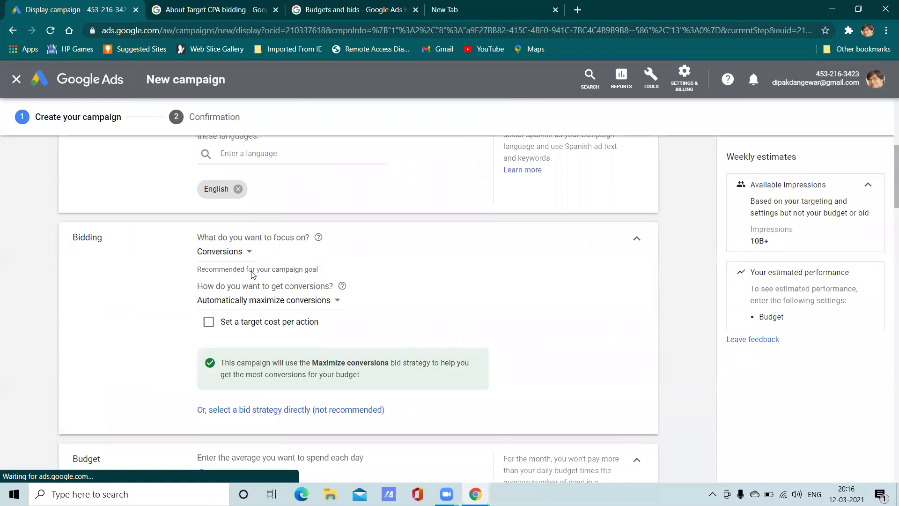
{"action": "scroll", "coordinate": [252, 274], "scroll_direction": "down", "scroll_amount": 5}
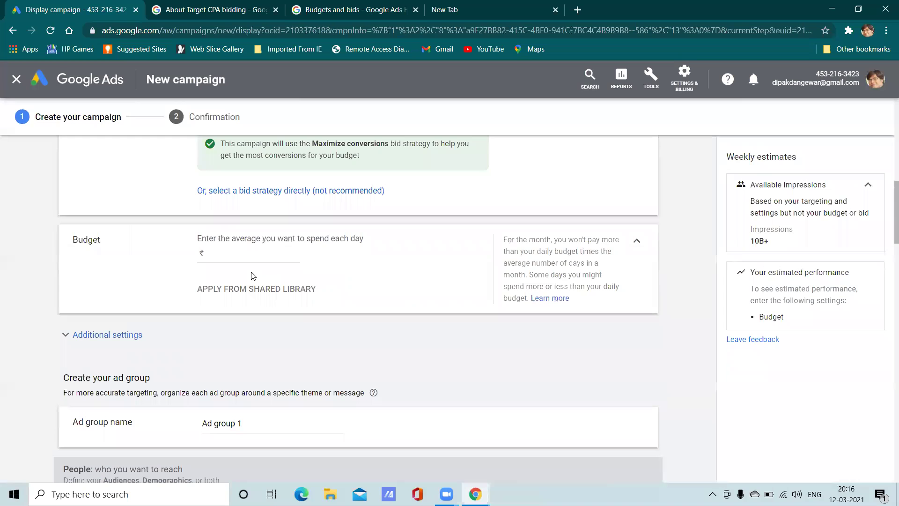
{"action": "scroll", "coordinate": [251, 271], "scroll_direction": "down", "scroll_amount": 5}
{"action": "scroll", "coordinate": [251, 272], "scroll_direction": "down", "scroll_amount": 4}
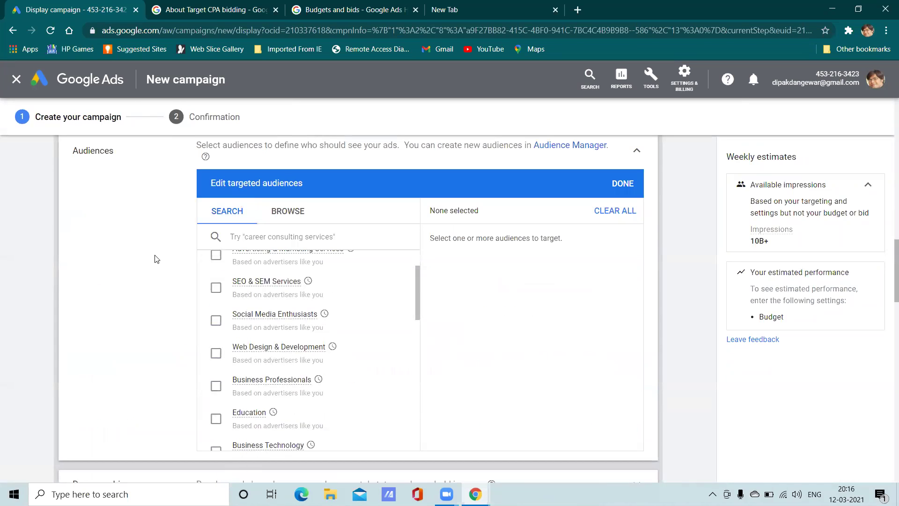
{"action": "scroll", "coordinate": [157, 259], "scroll_direction": "up", "scroll_amount": 3}
{"action": "scroll", "coordinate": [148, 300], "scroll_direction": "down", "scroll_amount": 5}
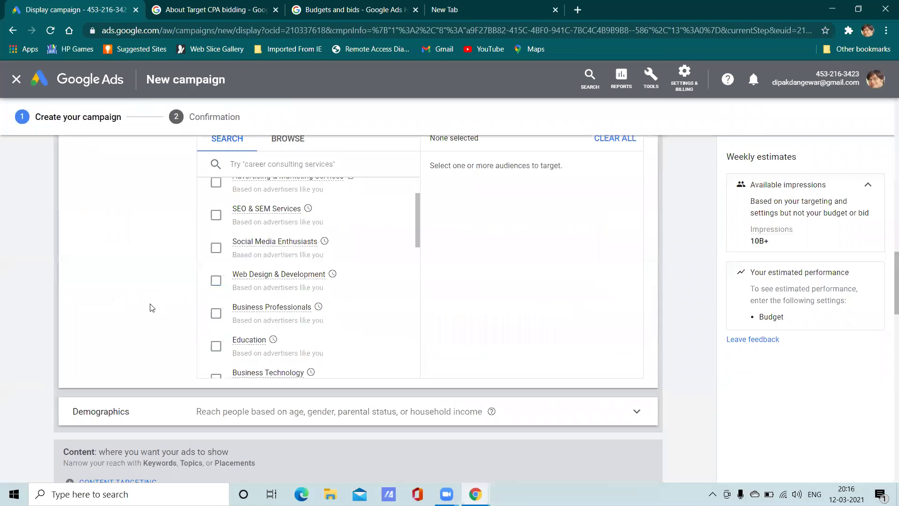
{"action": "scroll", "coordinate": [298, 259], "scroll_direction": "down", "scroll_amount": 4}
{"action": "scroll", "coordinate": [173, 297], "scroll_direction": "down", "scroll_amount": 2}
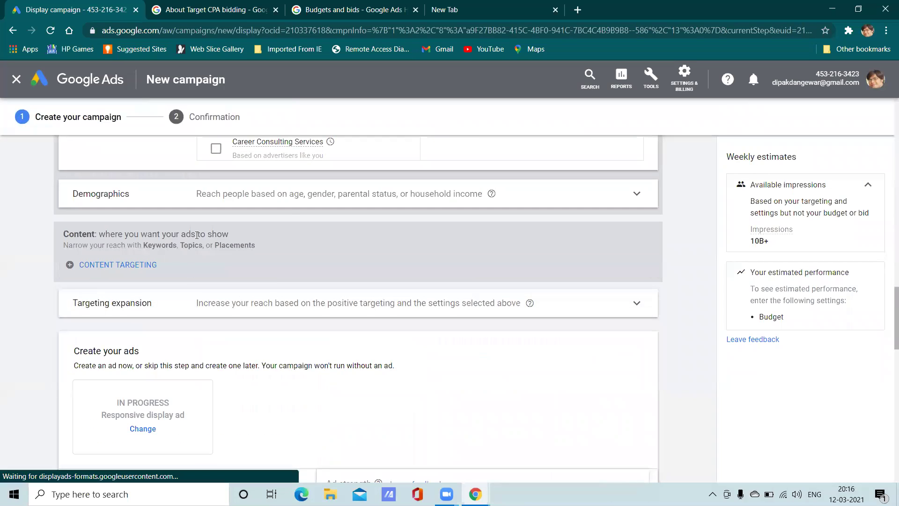
Step: Target the audiences Business Professionals, Education, Business Technology, Sales & Marketing Jobs and Business Education
{"action": "scroll", "coordinate": [139, 235], "scroll_direction": "up", "scroll_amount": 3}
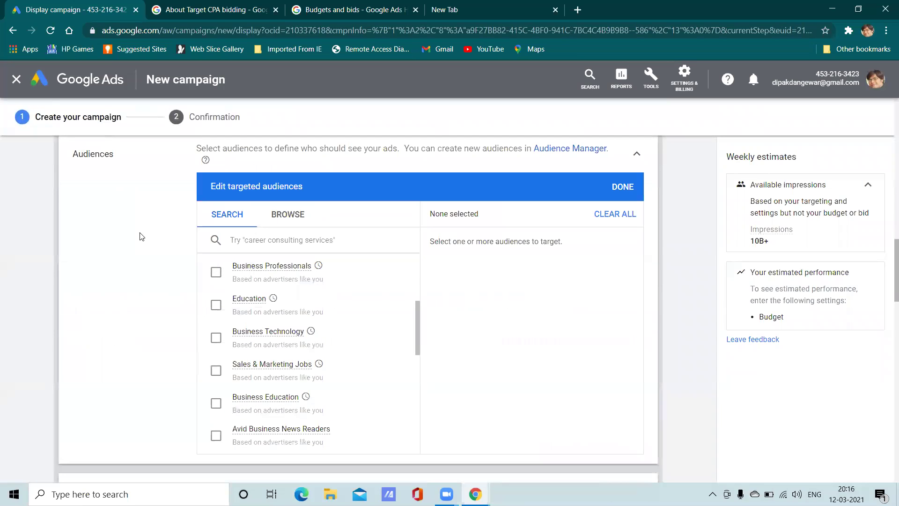
{"action": "left_click", "coordinate": [216, 272]}
{"action": "left_click", "coordinate": [216, 305]}
{"action": "left_click", "coordinate": [216, 338]}
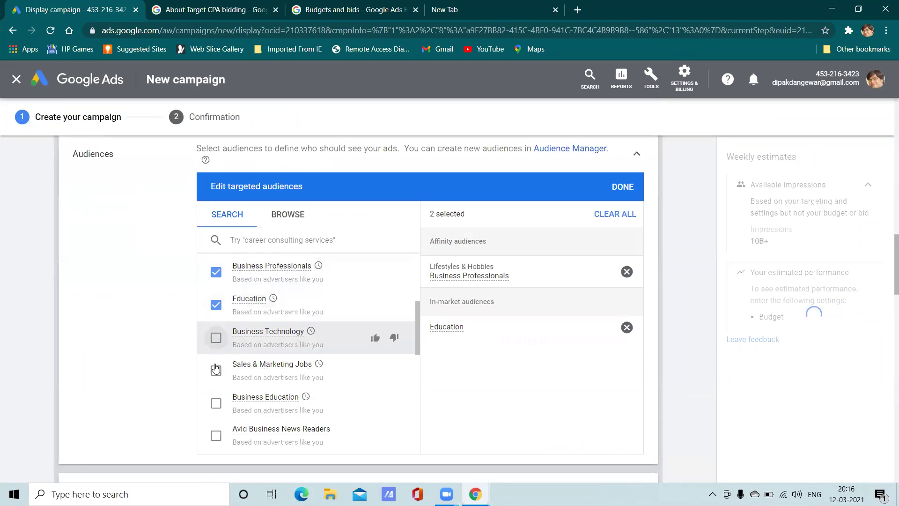
{"action": "left_click", "coordinate": [215, 370]}
{"action": "left_click", "coordinate": [216, 403]}
Step: Exclude the Unknown groups for gender, age and household income from the targeted demographics
{"action": "scroll", "coordinate": [192, 372], "scroll_direction": "down", "scroll_amount": 6}
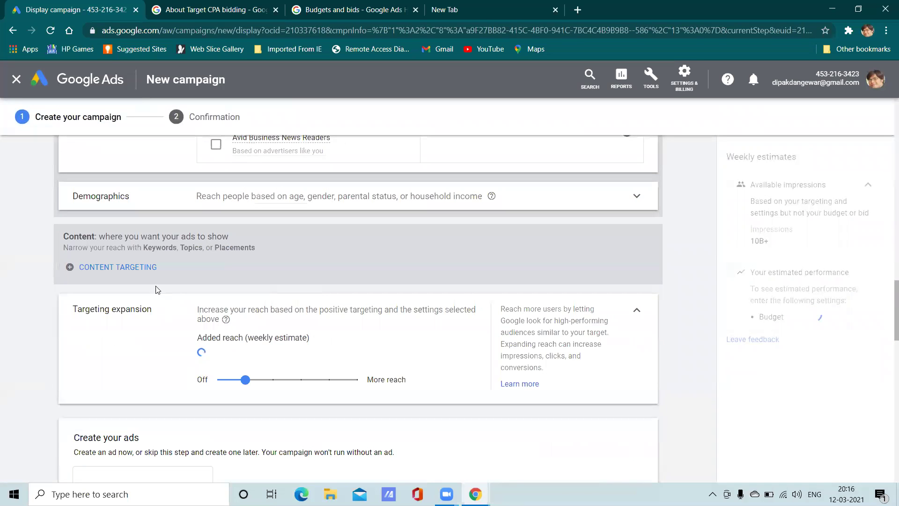
{"action": "left_click", "coordinate": [157, 200]}
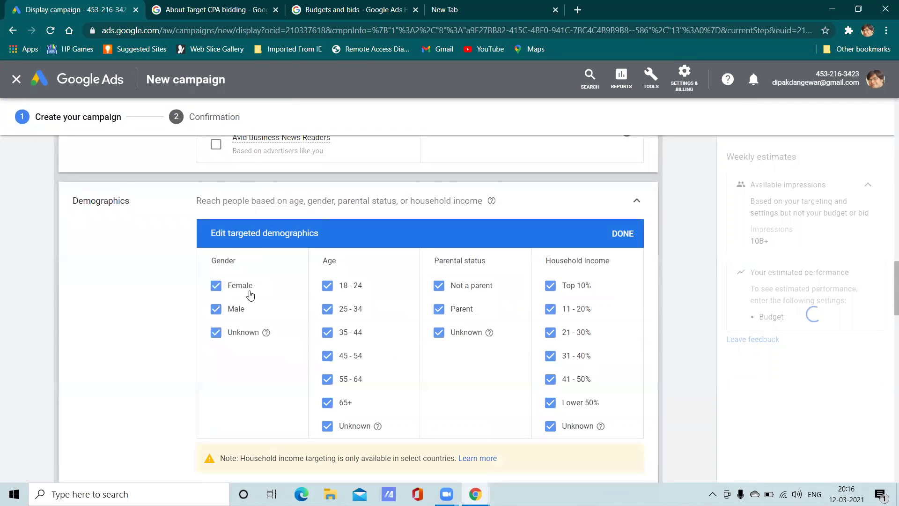
{"action": "left_click", "coordinate": [328, 425]}
{"action": "left_click", "coordinate": [216, 332]}
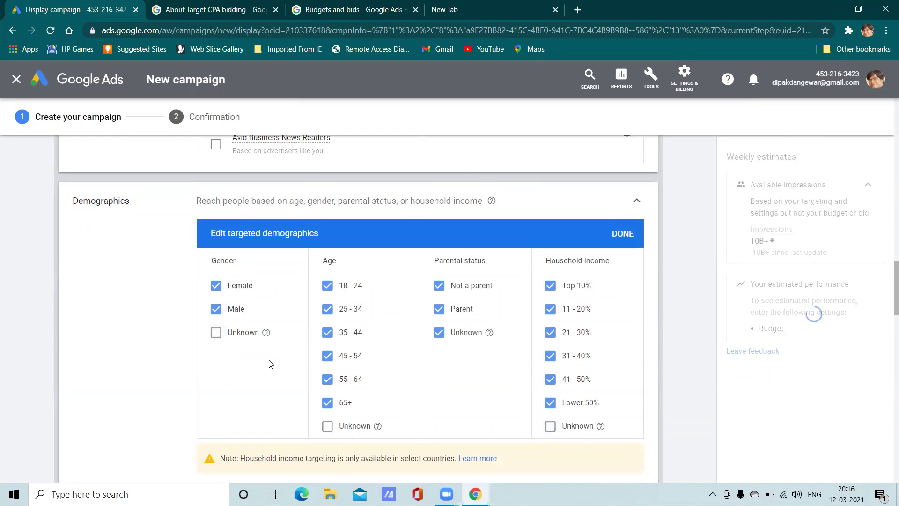
Step: Turn the ad group's targeting expansion off
{"action": "scroll", "coordinate": [271, 366], "scroll_direction": "down", "scroll_amount": 8}
{"action": "left_click_drag", "start_coordinate": [239, 299], "coordinate": [180, 310]}
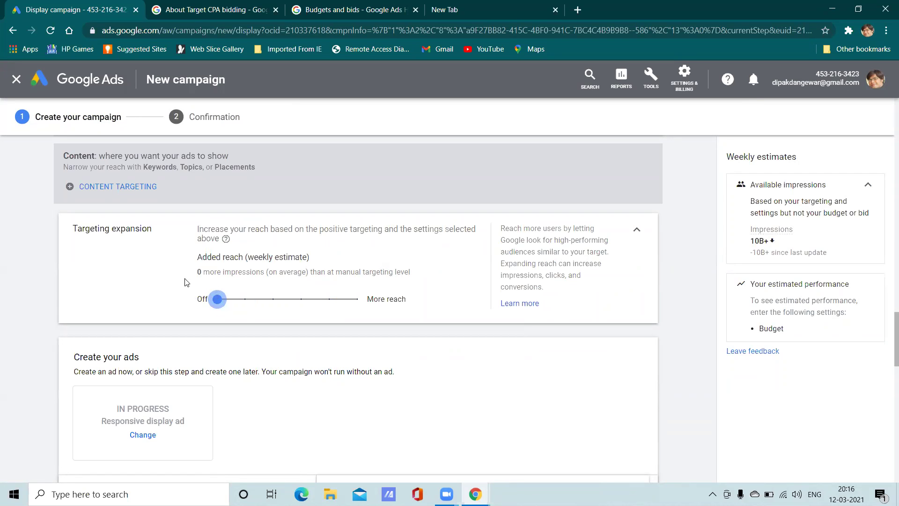
{"action": "scroll", "coordinate": [209, 272], "scroll_direction": "up", "scroll_amount": 7}
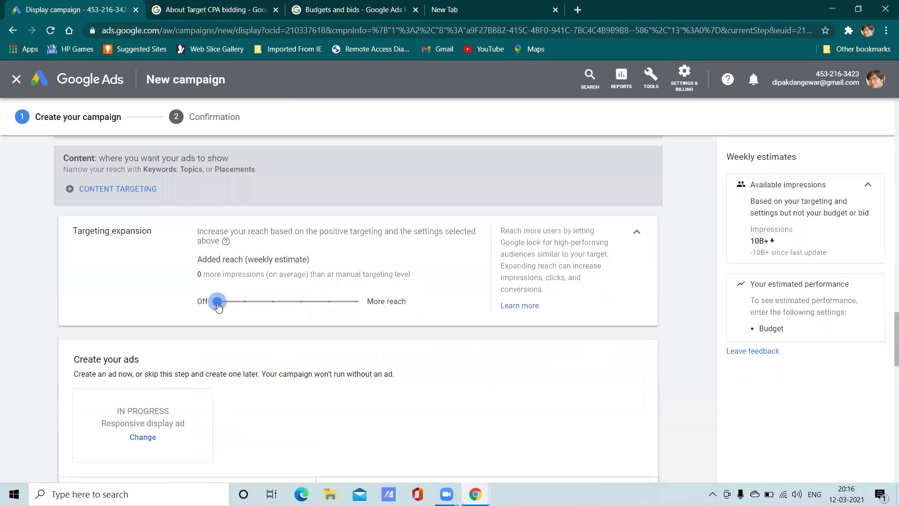
Step: Raise targeting expansion to its first reach level to compare the added weekly reach, and set it back to Off
{"action": "left_click_drag", "start_coordinate": [218, 305], "coordinate": [245, 305]}
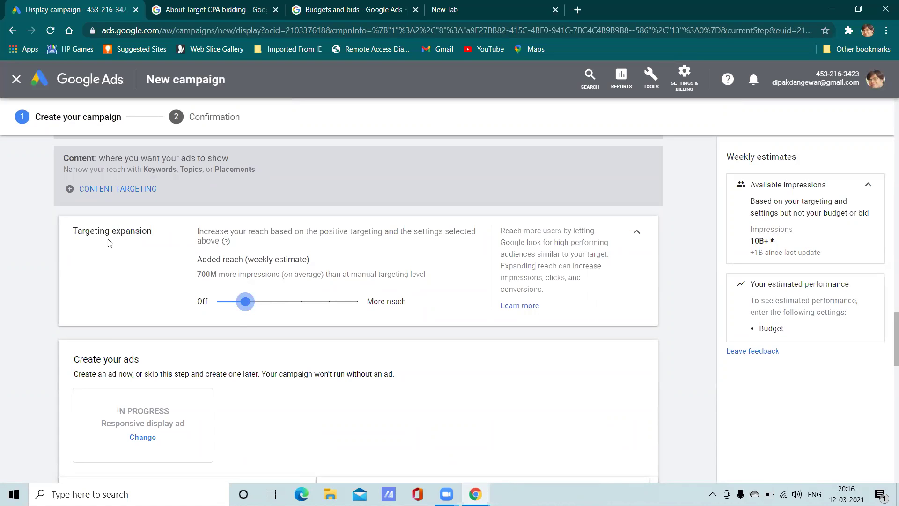
{"action": "left_click_drag", "start_coordinate": [244, 305], "coordinate": [210, 306]}
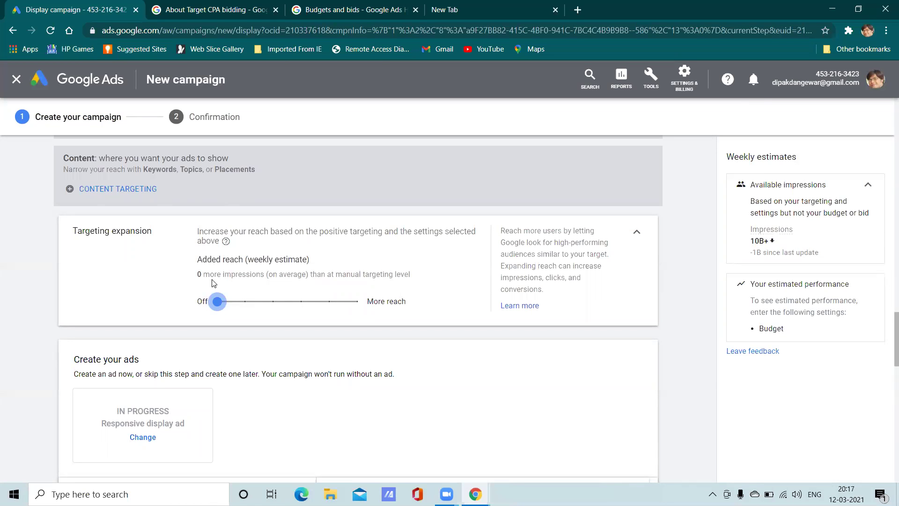
{"action": "scroll", "coordinate": [211, 283], "scroll_direction": "up", "scroll_amount": 1}
{"action": "scroll", "coordinate": [211, 283], "scroll_direction": "down", "scroll_amount": 2}
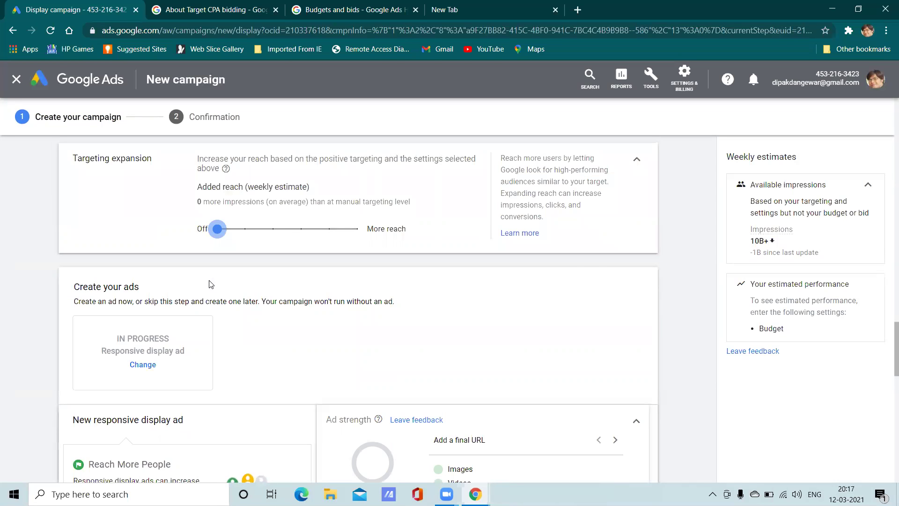
{"action": "scroll", "coordinate": [210, 284], "scroll_direction": "up", "scroll_amount": 1}
{"action": "scroll", "coordinate": [183, 278], "scroll_direction": "up", "scroll_amount": 10}
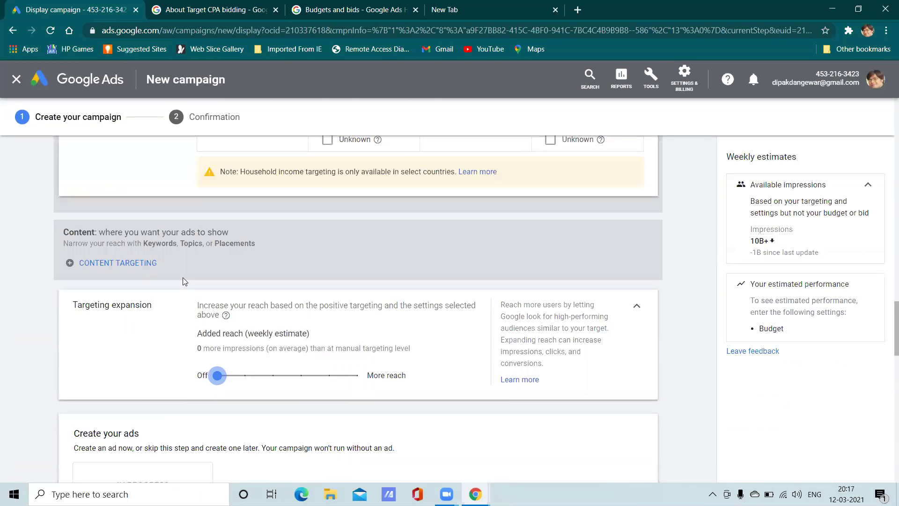
Step: Review the campaign form from bidding and budget through audiences and demographics to the responsive display ad section
{"action": "scroll", "coordinate": [182, 279], "scroll_direction": "down", "scroll_amount": 10}
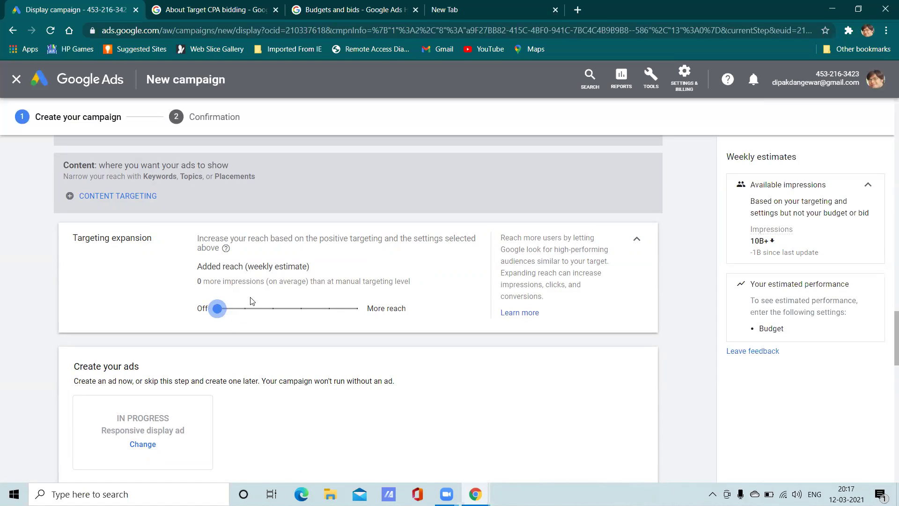
{"action": "scroll", "coordinate": [281, 282], "scroll_direction": "up", "scroll_amount": 10}
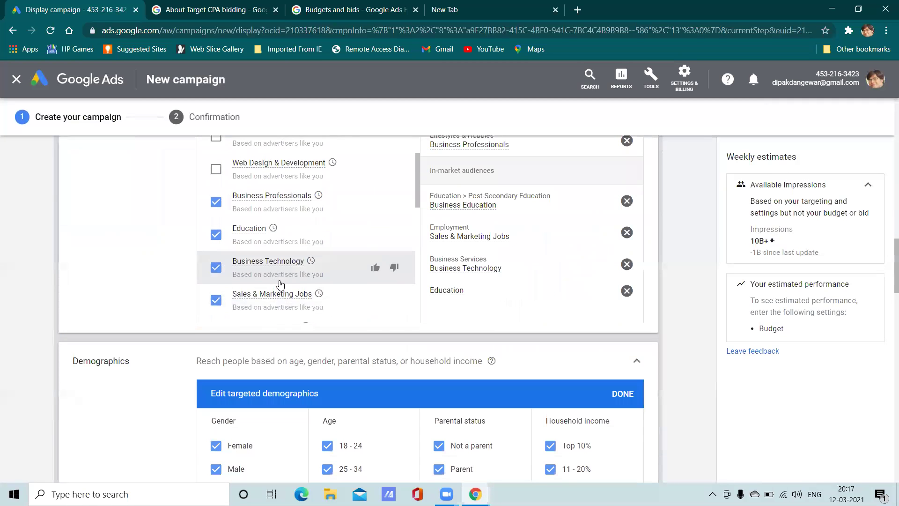
{"action": "scroll", "coordinate": [163, 262], "scroll_direction": "up", "scroll_amount": 12}
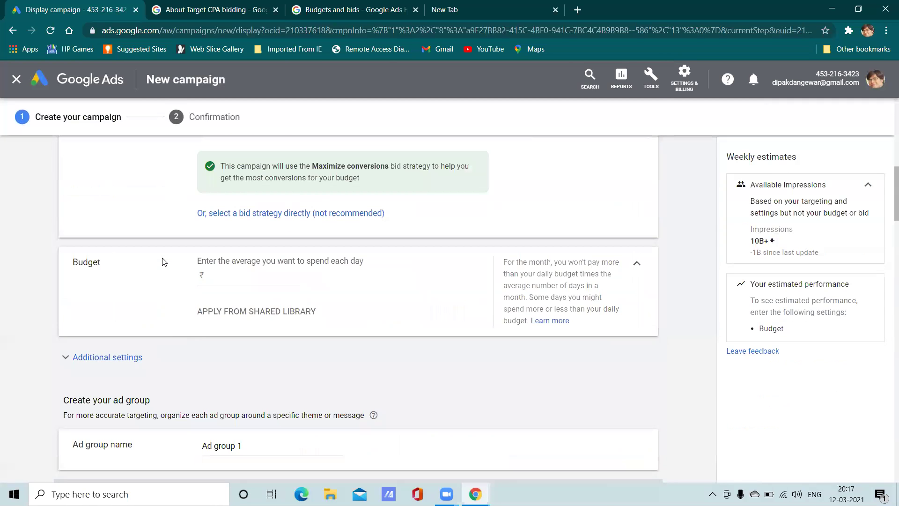
{"action": "scroll", "coordinate": [164, 261], "scroll_direction": "up", "scroll_amount": 3}
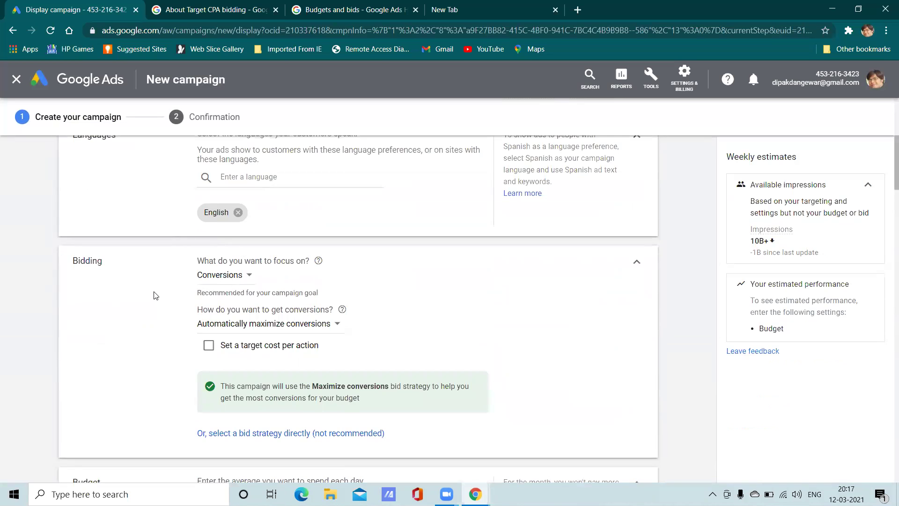
{"action": "scroll", "coordinate": [157, 294], "scroll_direction": "down", "scroll_amount": 15}
{"action": "scroll", "coordinate": [157, 293], "scroll_direction": "down", "scroll_amount": 20}
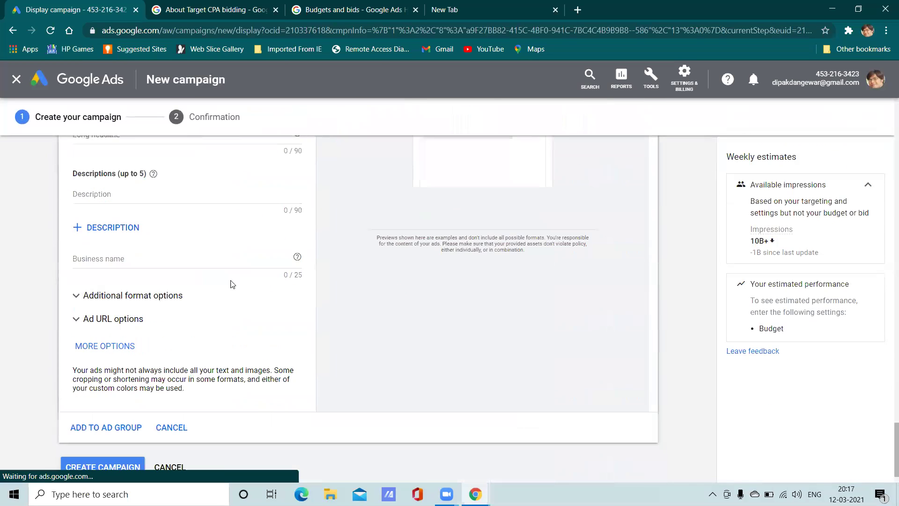
{"action": "scroll", "coordinate": [334, 297], "scroll_direction": "up", "scroll_amount": 15}
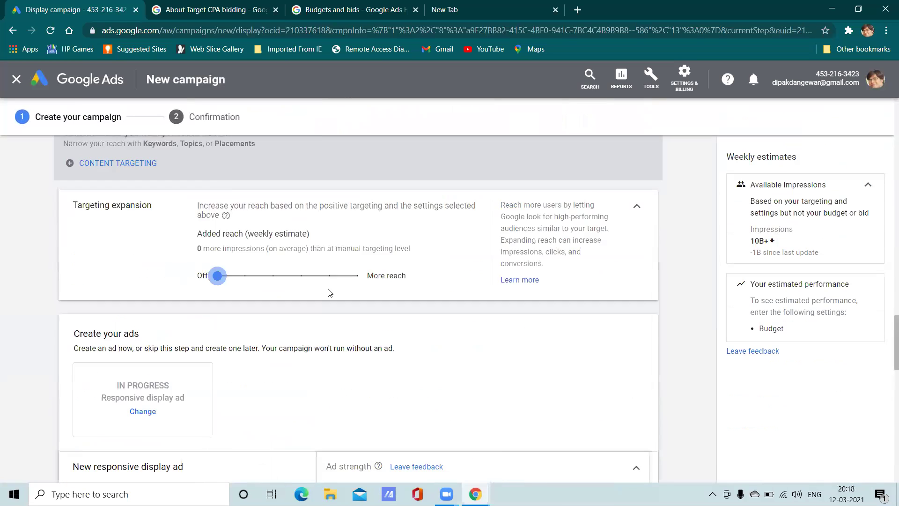
{"action": "scroll", "coordinate": [87, 217], "scroll_direction": "up", "scroll_amount": 2}
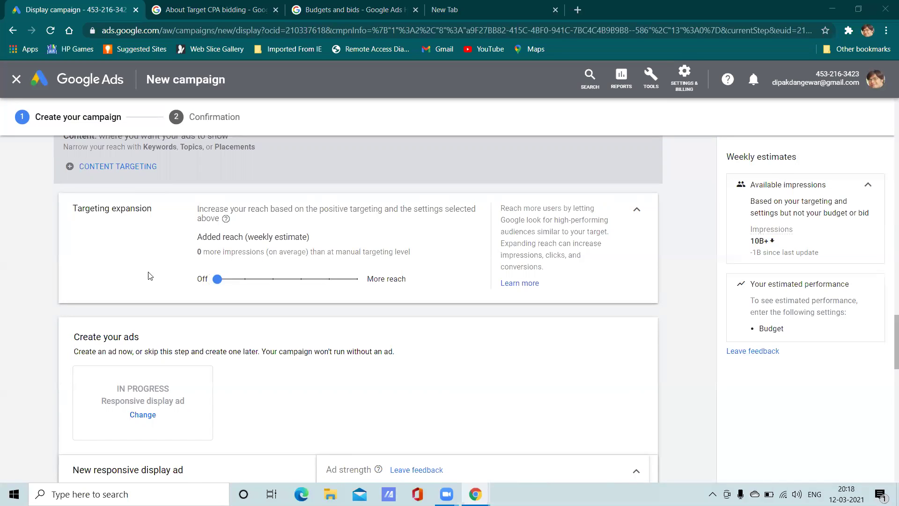
{"action": "scroll", "coordinate": [135, 269], "scroll_direction": "up", "scroll_amount": 2}
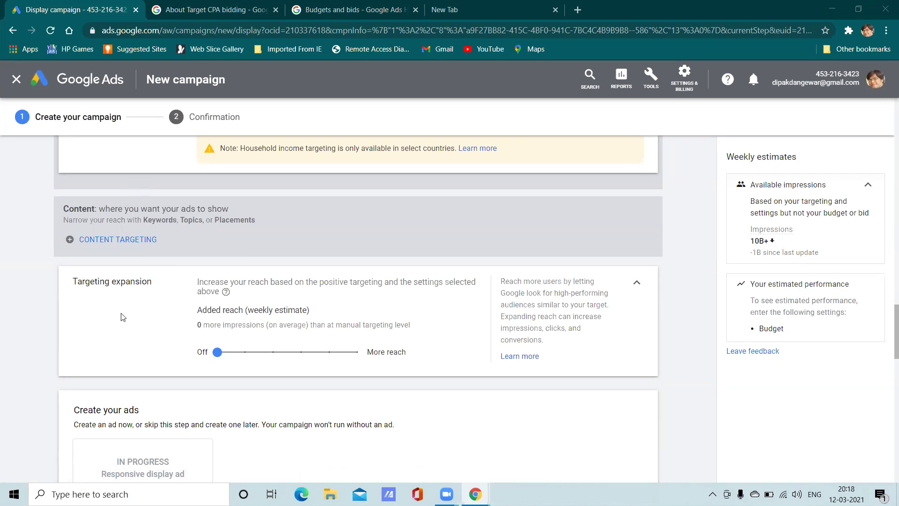
{"action": "scroll", "coordinate": [43, 256], "scroll_direction": "up", "scroll_amount": 2}
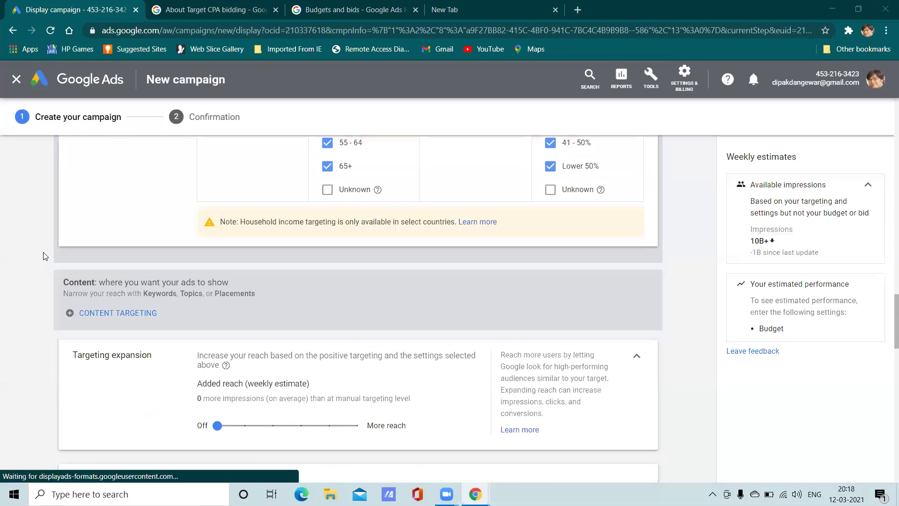
{"action": "scroll", "coordinate": [43, 256], "scroll_direction": "down", "scroll_amount": 2}
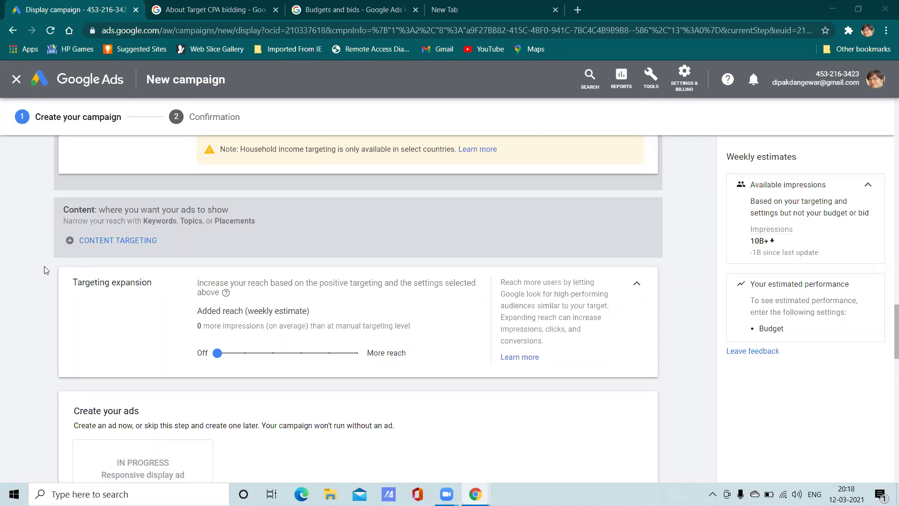
{"action": "scroll", "coordinate": [46, 270], "scroll_direction": "up", "scroll_amount": 1}
{"action": "scroll", "coordinate": [46, 271], "scroll_direction": "down", "scroll_amount": 2}
{"action": "scroll", "coordinate": [46, 270], "scroll_direction": "up", "scroll_amount": 1}
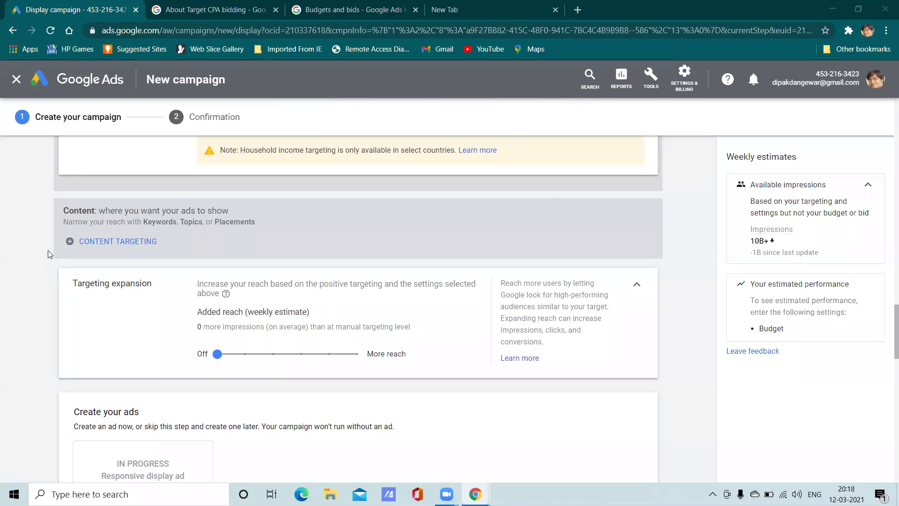
{"action": "scroll", "coordinate": [49, 254], "scroll_direction": "up", "scroll_amount": 1}
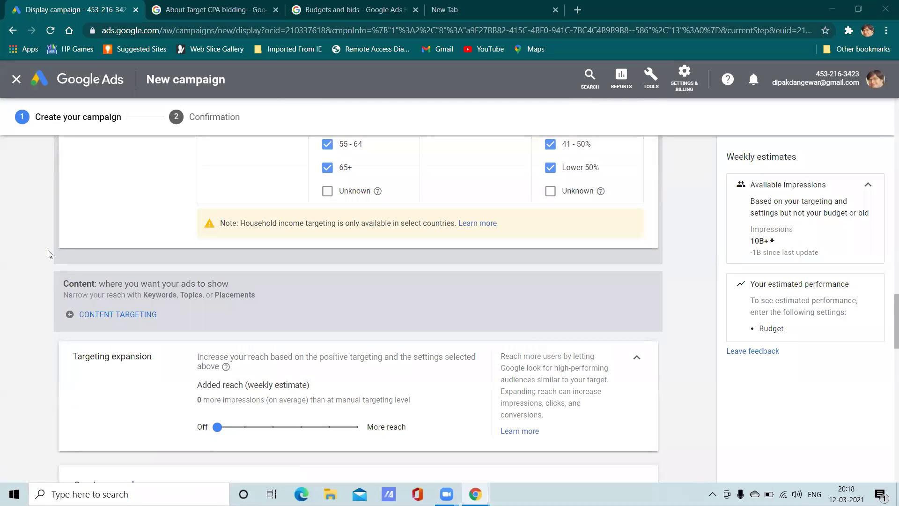
{"action": "scroll", "coordinate": [48, 253], "scroll_direction": "down", "scroll_amount": 1}
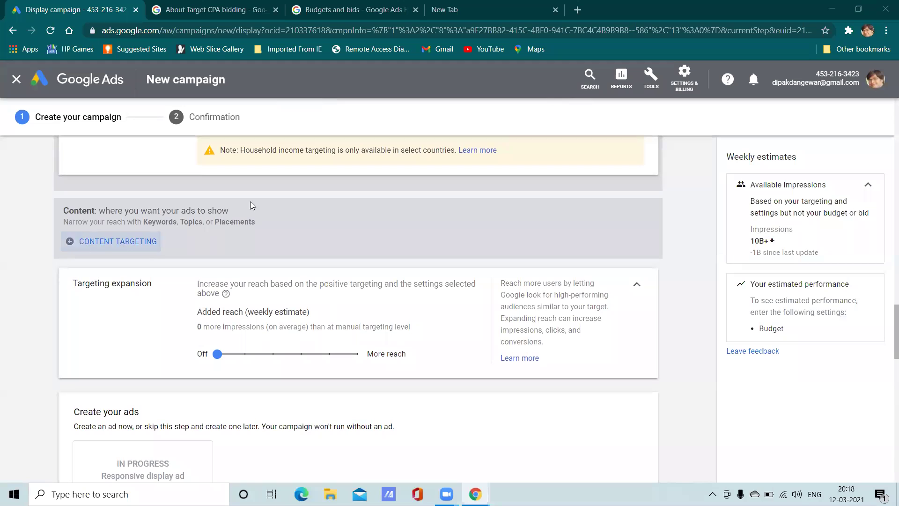
Step: Add Keywords to the ad group's content targeting and begin editing the empty targeted keywords list
{"action": "left_click", "coordinate": [111, 245]}
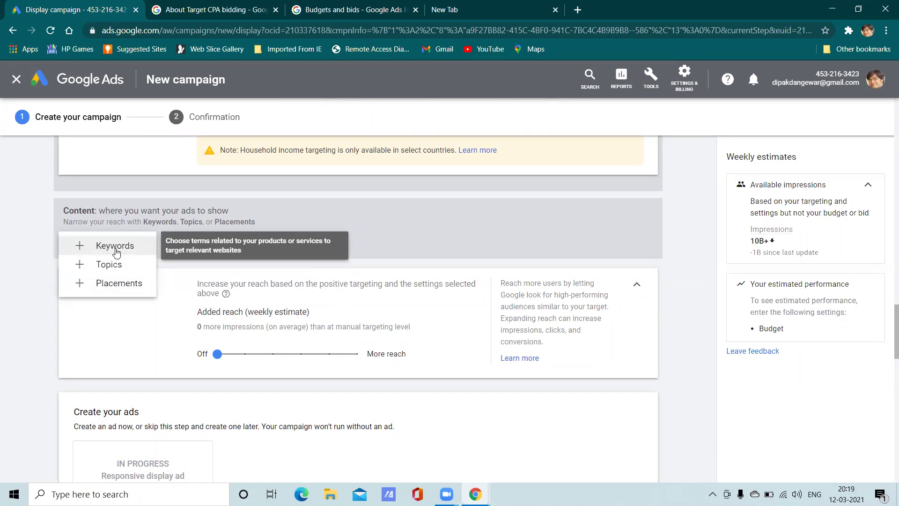
{"action": "left_click", "coordinate": [115, 246]}
{"action": "scroll", "coordinate": [257, 307], "scroll_direction": "down", "scroll_amount": 2}
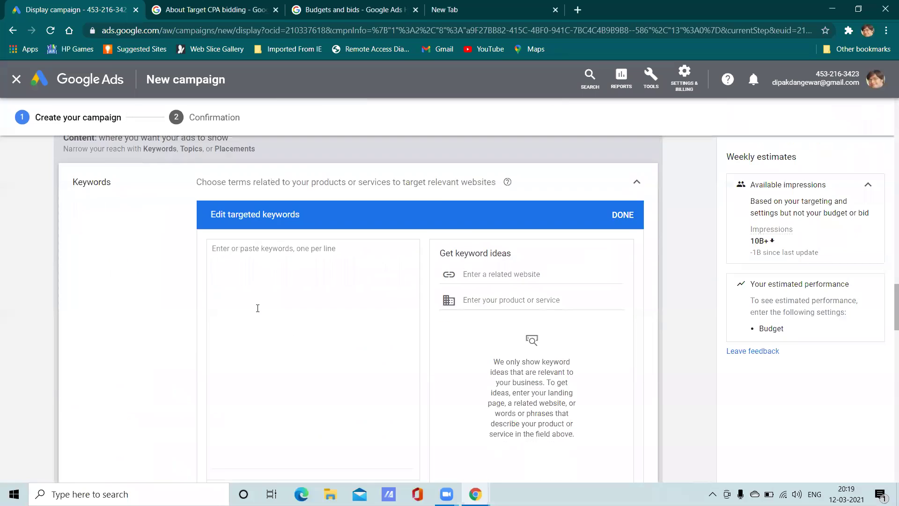
{"action": "scroll", "coordinate": [240, 263], "scroll_direction": "up", "scroll_amount": 2}
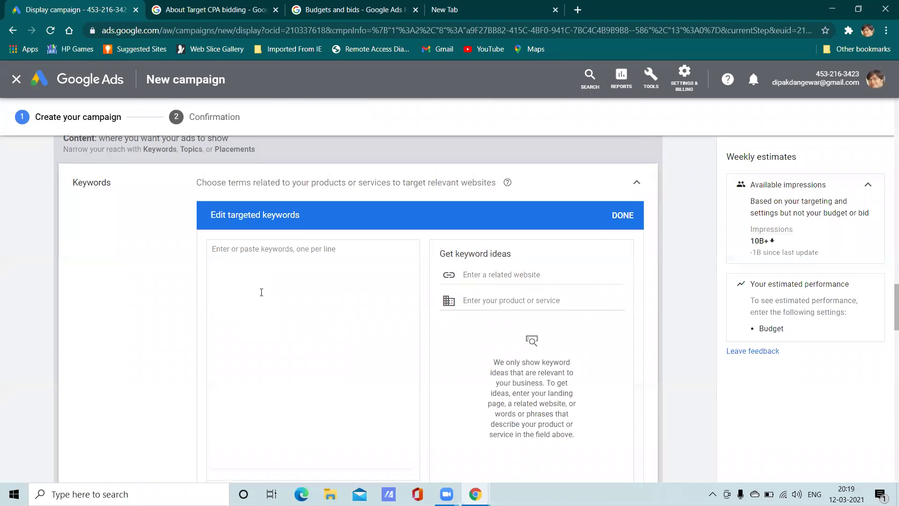
{"action": "left_click", "coordinate": [232, 261]}
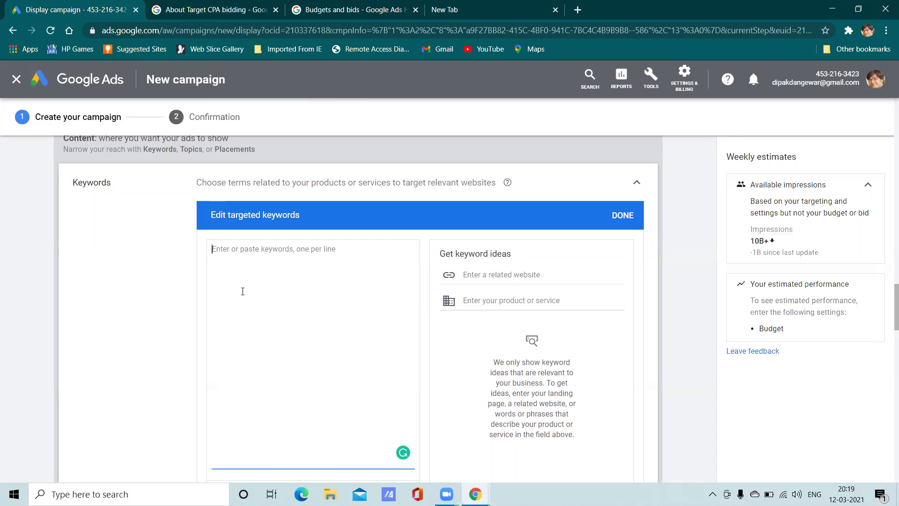
{"action": "scroll", "coordinate": [242, 287], "scroll_direction": "down", "scroll_amount": 3}
{"action": "scroll", "coordinate": [242, 287], "scroll_direction": "up", "scroll_amount": 3}
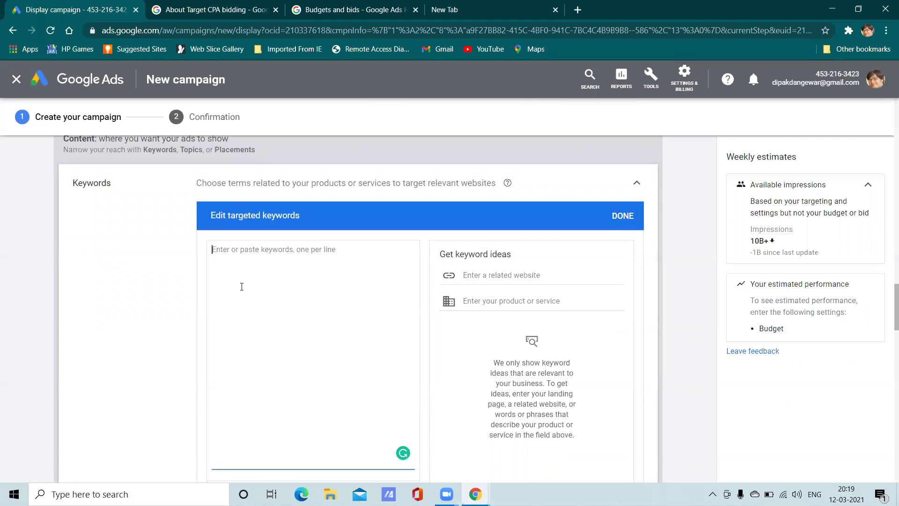
{"action": "scroll", "coordinate": [241, 291], "scroll_direction": "up", "scroll_amount": 10}
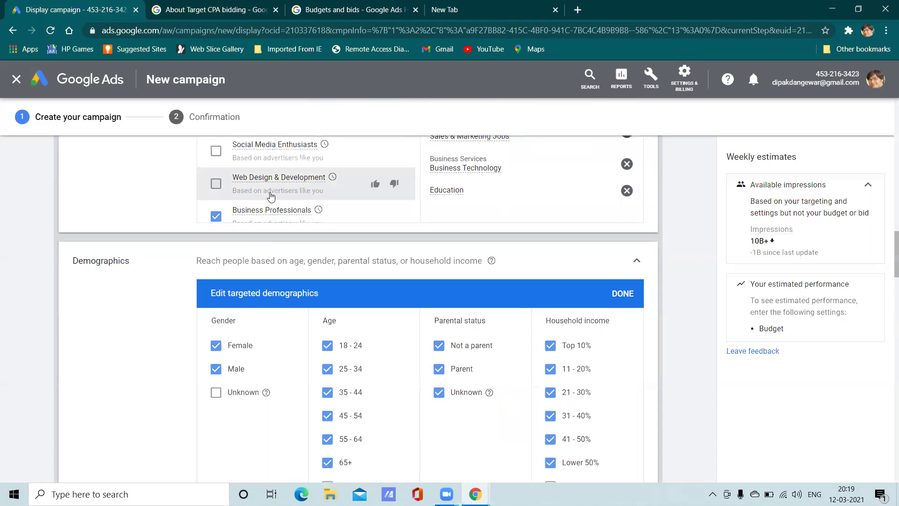
{"action": "scroll", "coordinate": [269, 226], "scroll_direction": "down", "scroll_amount": 8}
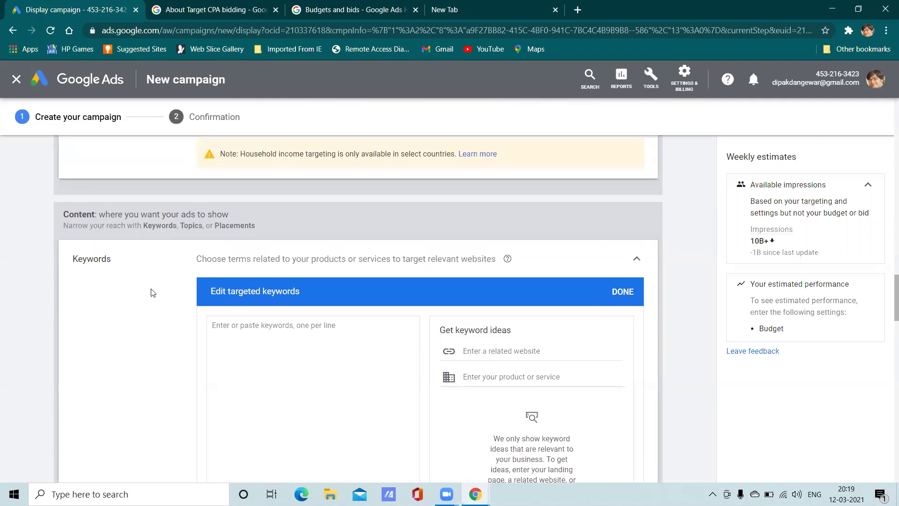
{"action": "scroll", "coordinate": [246, 335], "scroll_direction": "down", "scroll_amount": 3}
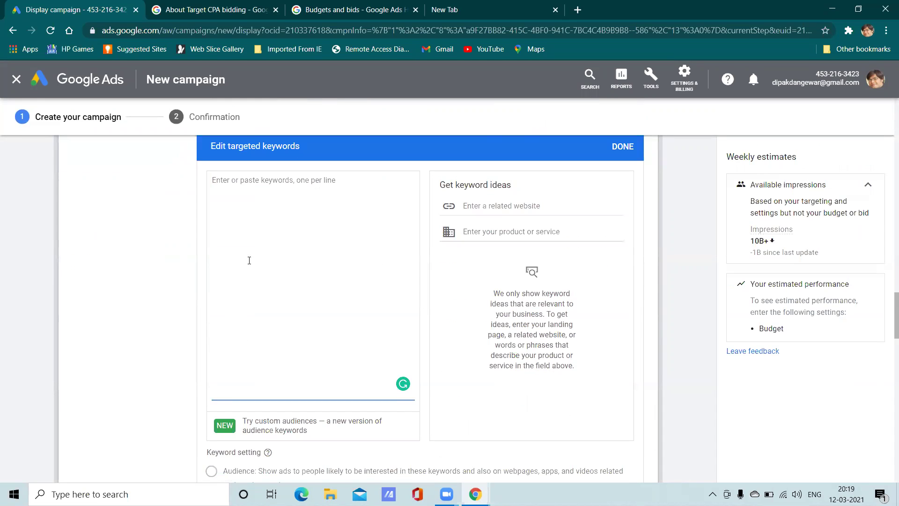
Step: Add Topics as a second content targeting method for the ad group, below the keyword settings
{"action": "scroll", "coordinate": [249, 261], "scroll_direction": "down", "scroll_amount": 3}
{"action": "scroll", "coordinate": [249, 261], "scroll_direction": "down", "scroll_amount": 3}
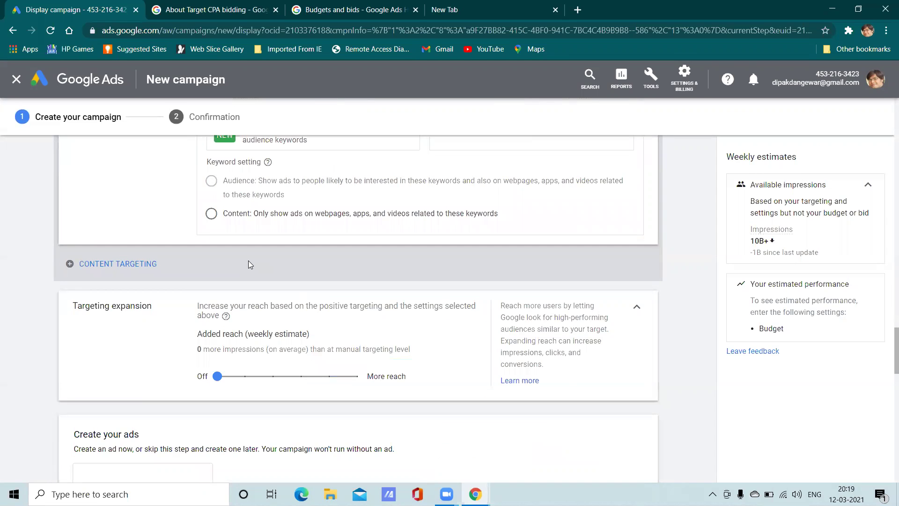
{"action": "left_click", "coordinate": [135, 263]}
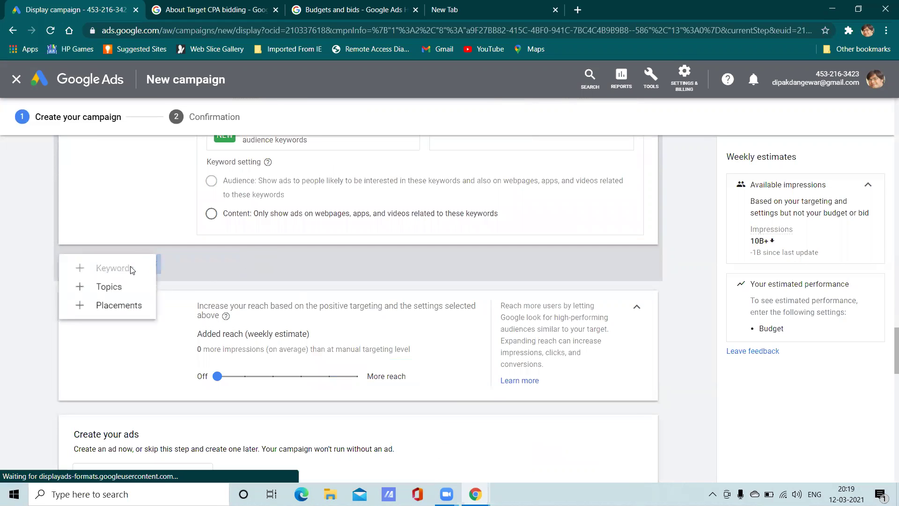
{"action": "left_click", "coordinate": [129, 288]}
{"action": "scroll", "coordinate": [215, 234], "scroll_direction": "down", "scroll_amount": 3}
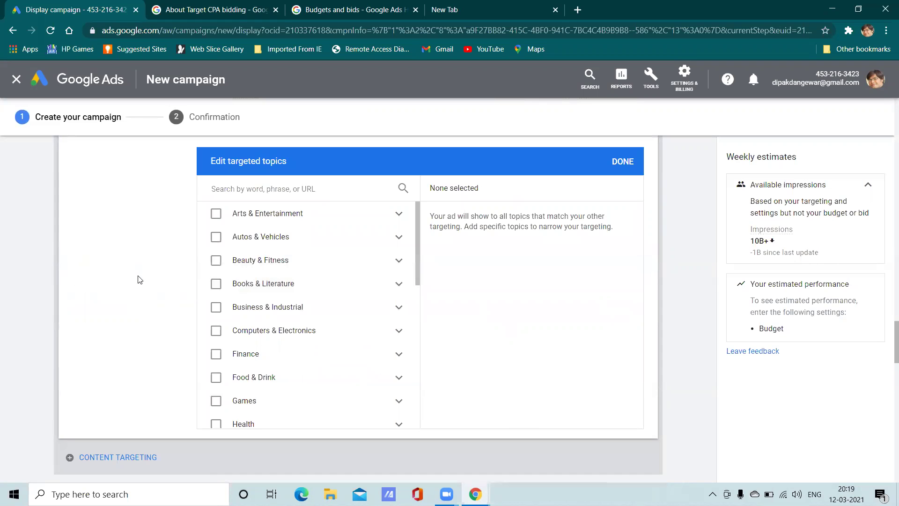
{"action": "scroll", "coordinate": [195, 283], "scroll_direction": "down", "scroll_amount": 3}
{"action": "scroll", "coordinate": [165, 273], "scroll_direction": "up", "scroll_amount": 3}
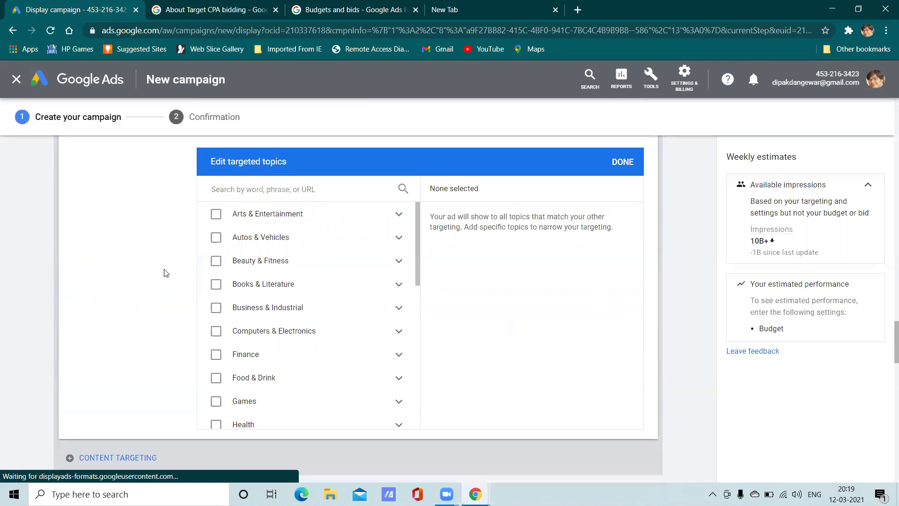
Step: Try the topics Jobs & Education and Internet & Telecom separately to compare the weekly available impressions, and deselect both
{"action": "scroll", "coordinate": [290, 288], "scroll_direction": "down", "scroll_amount": 4}
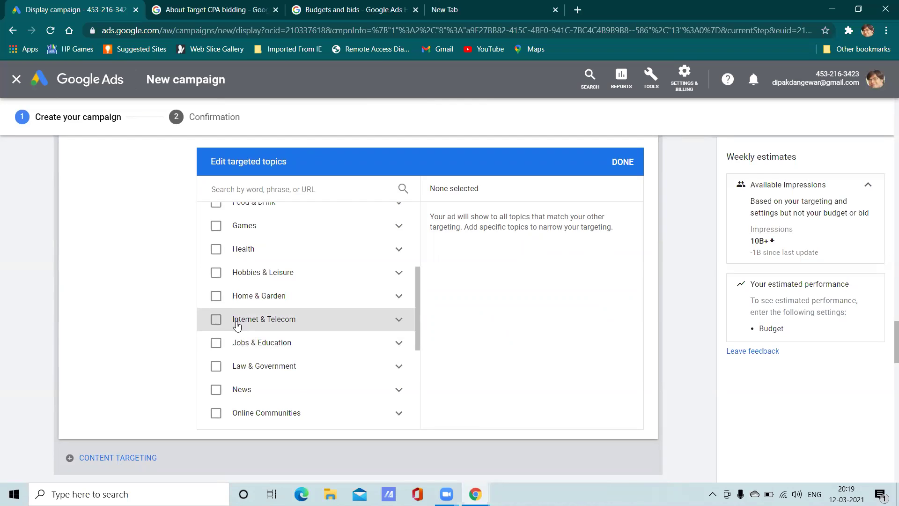
{"action": "left_click", "coordinate": [216, 345]}
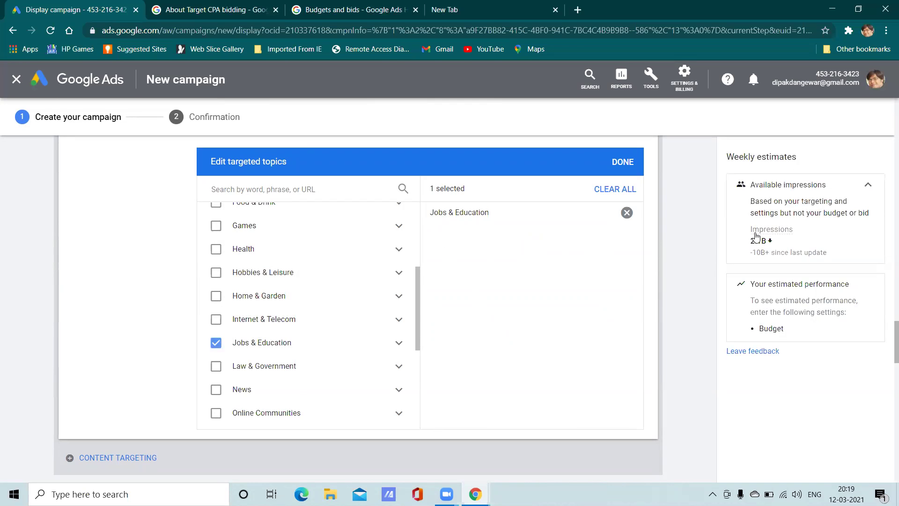
{"action": "left_click", "coordinate": [227, 348]}
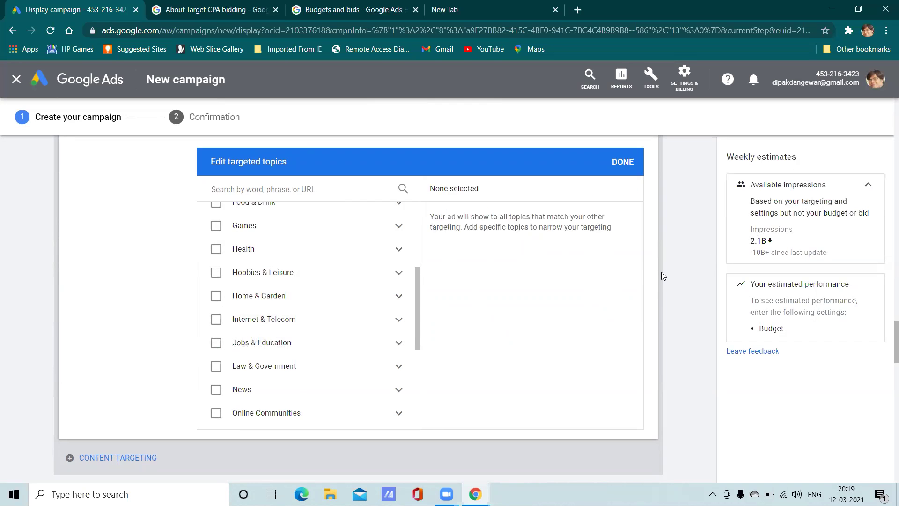
{"action": "left_click", "coordinate": [214, 322]}
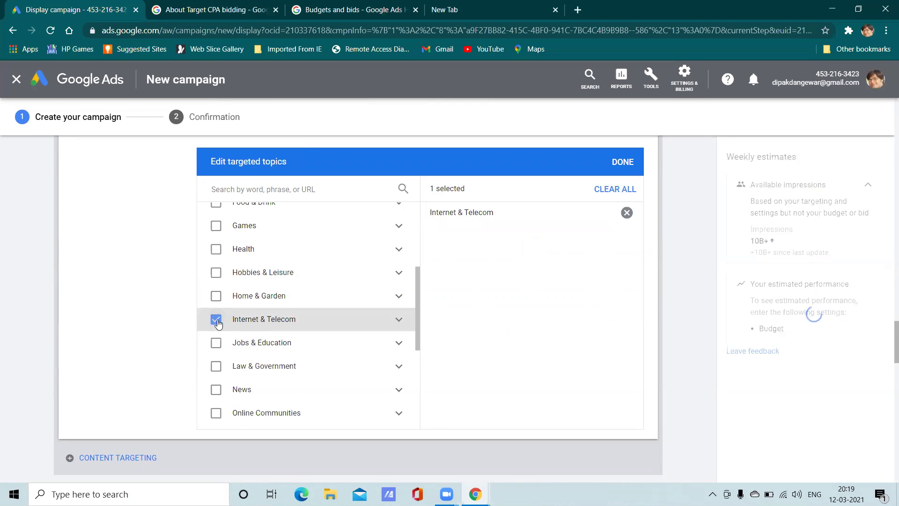
{"action": "left_click", "coordinate": [213, 323]}
{"action": "left_click", "coordinate": [215, 344]}
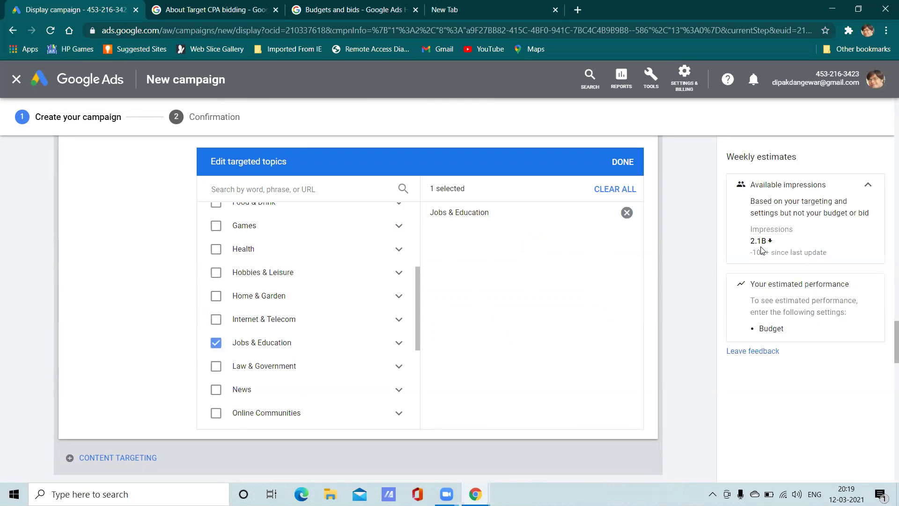
{"action": "left_click", "coordinate": [215, 344]}
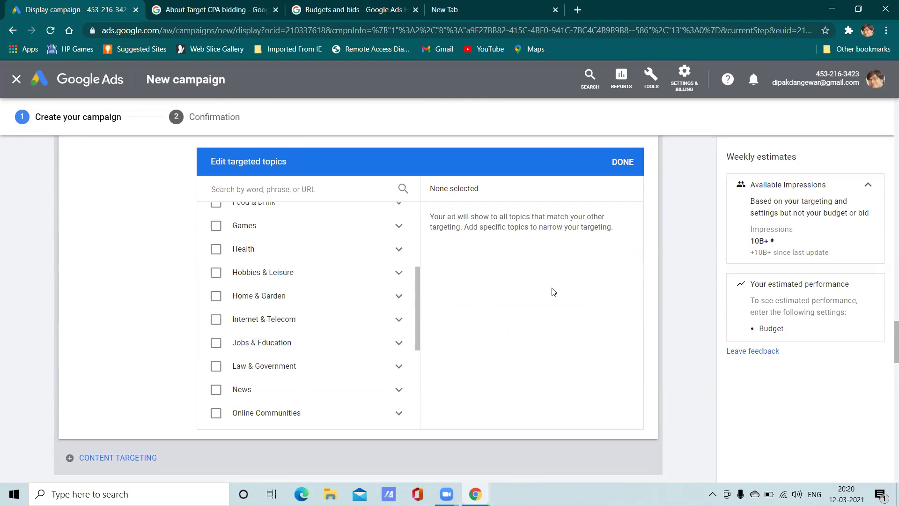
Step: Browse the full list of targetable topics, from Arts & Entertainment to World Localities
{"action": "scroll", "coordinate": [273, 336], "scroll_direction": "down", "scroll_amount": 6}
{"action": "scroll", "coordinate": [132, 333], "scroll_direction": "down", "scroll_amount": 2}
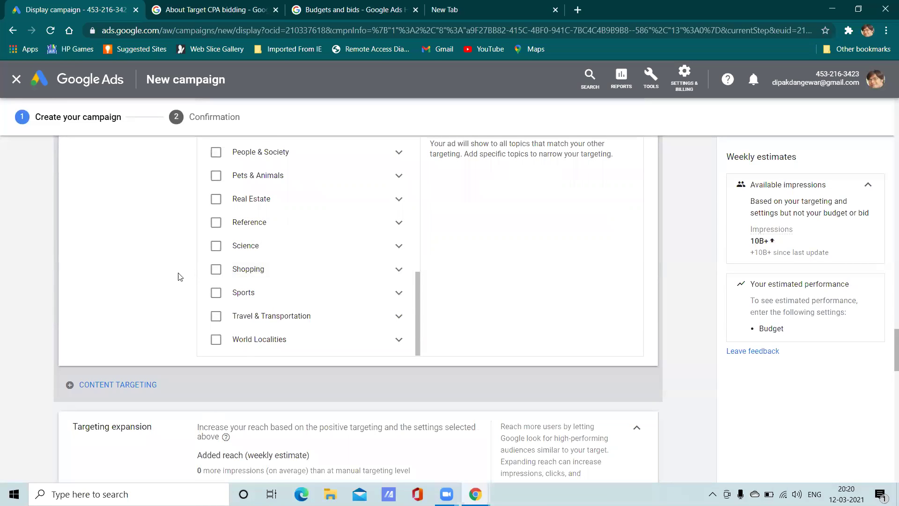
{"action": "scroll", "coordinate": [165, 279], "scroll_direction": "up", "scroll_amount": 3}
{"action": "scroll", "coordinate": [245, 334], "scroll_direction": "up", "scroll_amount": 3}
{"action": "scroll", "coordinate": [170, 305], "scroll_direction": "up", "scroll_amount": 2}
{"action": "scroll", "coordinate": [170, 305], "scroll_direction": "down", "scroll_amount": 5}
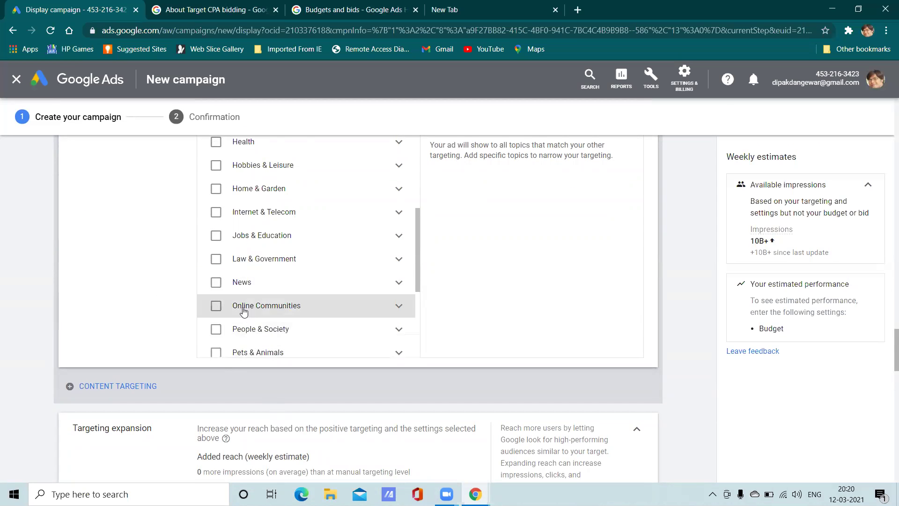
{"action": "scroll", "coordinate": [243, 308], "scroll_direction": "up", "scroll_amount": 3}
{"action": "scroll", "coordinate": [243, 308], "scroll_direction": "up", "scroll_amount": 6}
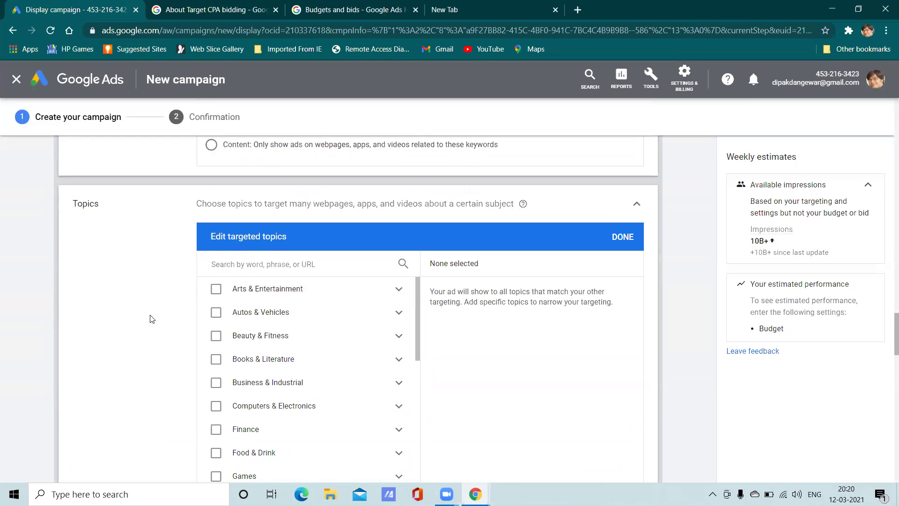
{"action": "scroll", "coordinate": [150, 318], "scroll_direction": "down", "scroll_amount": 2}
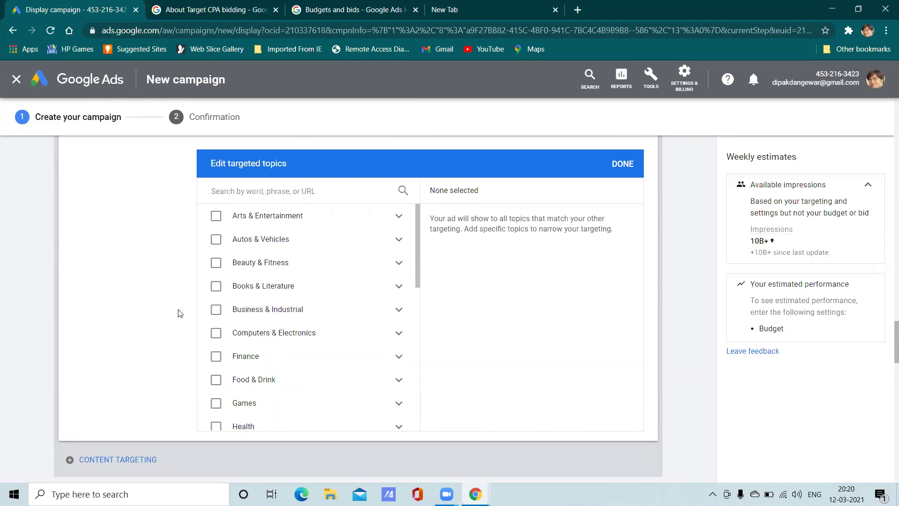
Step: Add Placements as a third content targeting method for the ad group, below the topic settings
{"action": "scroll", "coordinate": [178, 313], "scroll_direction": "down", "scroll_amount": 3}
{"action": "left_click", "coordinate": [135, 314]}
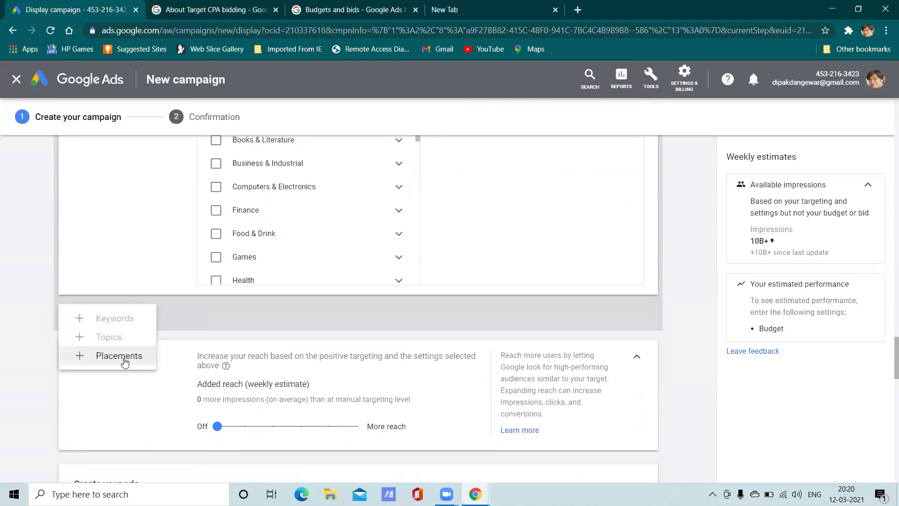
{"action": "left_click", "coordinate": [123, 358]}
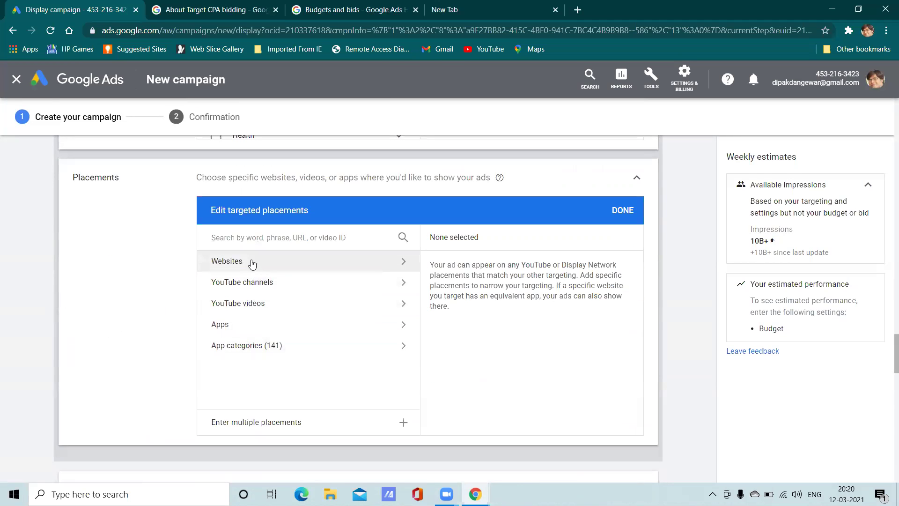
Step: Look into the Apps placements, try Windows Phone Apps under App categories as a targeted placement, and deselect it
{"action": "left_click", "coordinate": [242, 330]}
{"action": "left_click", "coordinate": [217, 262]}
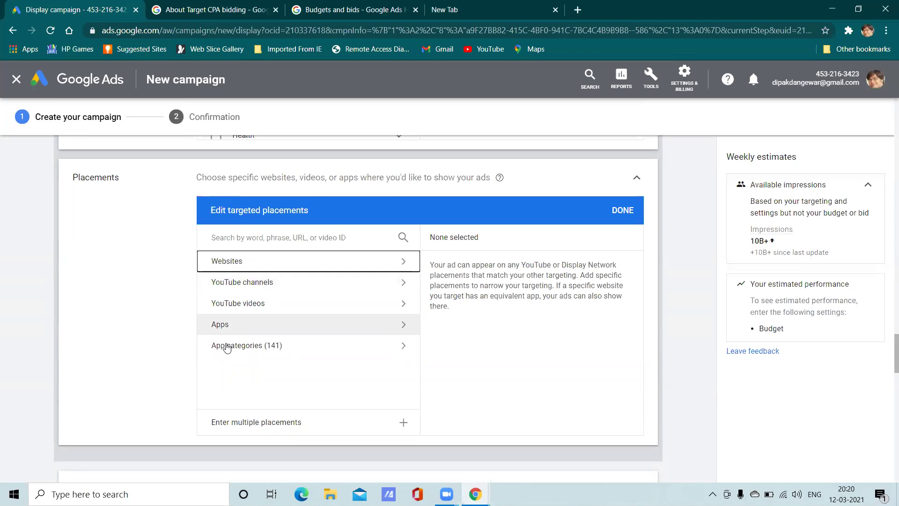
{"action": "left_click", "coordinate": [232, 353]}
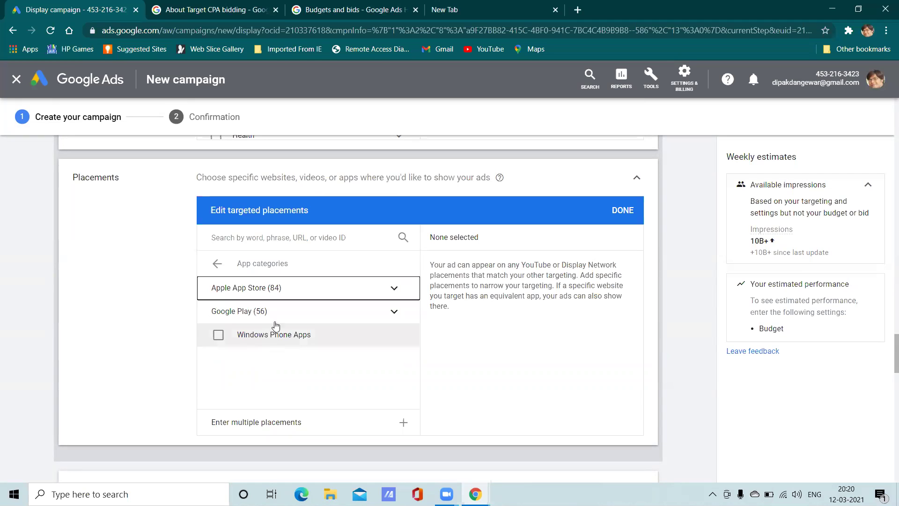
{"action": "left_click", "coordinate": [278, 338]}
{"action": "left_click", "coordinate": [276, 336]}
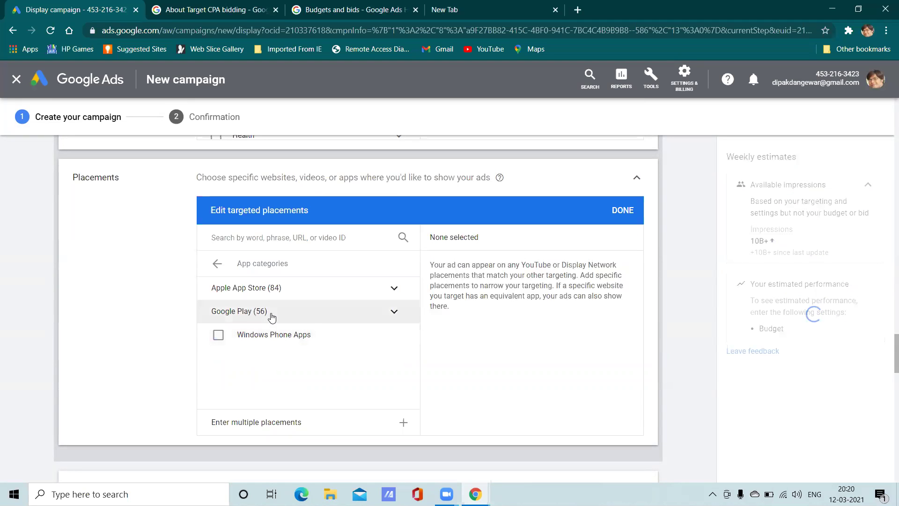
Step: Browse the Google Play app categories, from Communication and Education to Food & Drink, and return to the list of placement types
{"action": "left_click", "coordinate": [271, 315]}
{"action": "scroll", "coordinate": [272, 347], "scroll_direction": "down", "scroll_amount": 4}
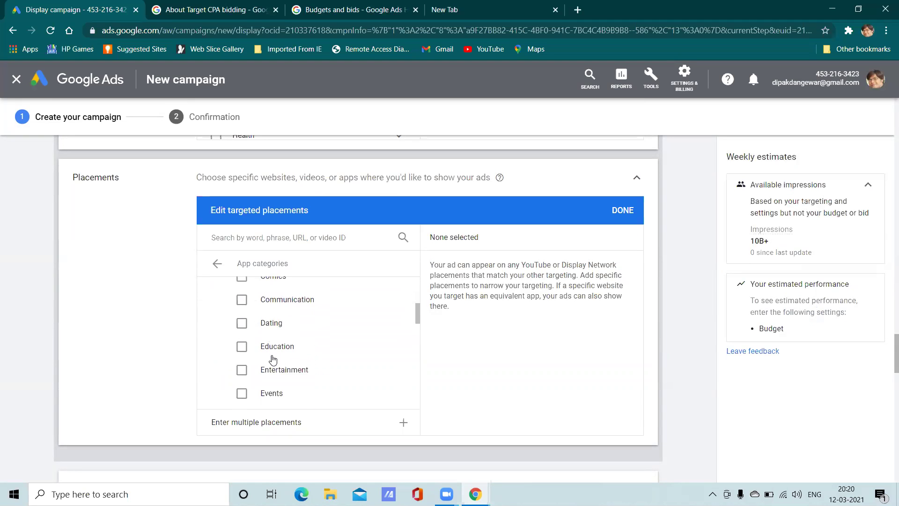
{"action": "scroll", "coordinate": [273, 360], "scroll_direction": "down", "scroll_amount": 1}
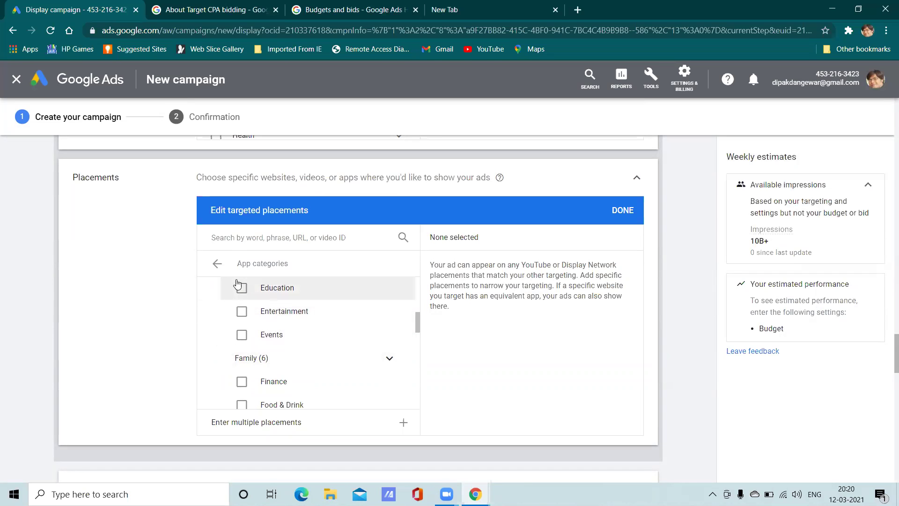
{"action": "left_click", "coordinate": [217, 264]}
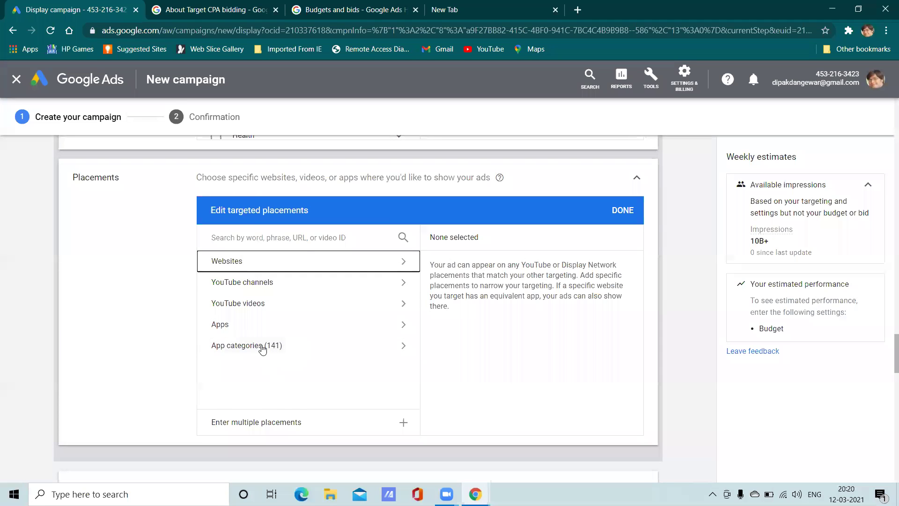
Step: Load YouTube in the empty browser tab and return to the placement search of the display campaign
{"action": "scroll", "coordinate": [251, 330], "scroll_direction": "up", "scroll_amount": 2}
{"action": "left_click", "coordinate": [246, 317]}
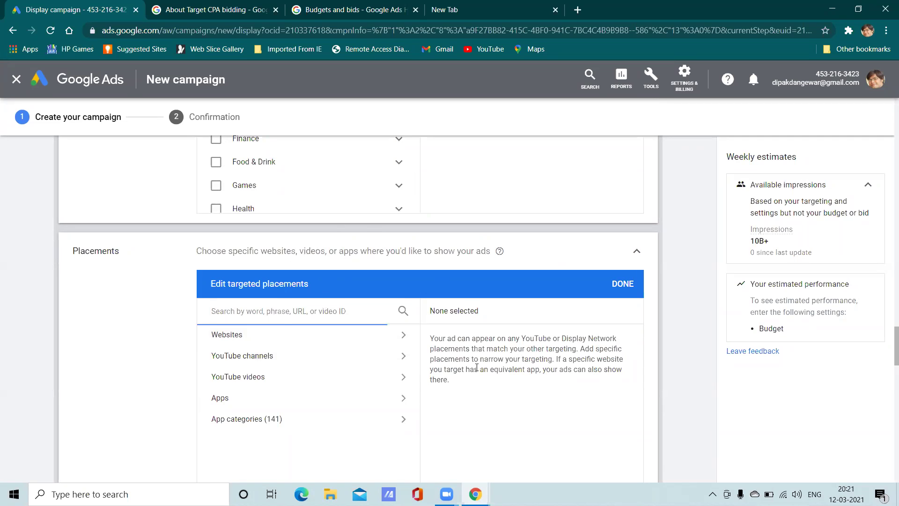
{"action": "left_click", "coordinate": [505, 5]}
{"action": "left_click", "coordinate": [486, 49]}
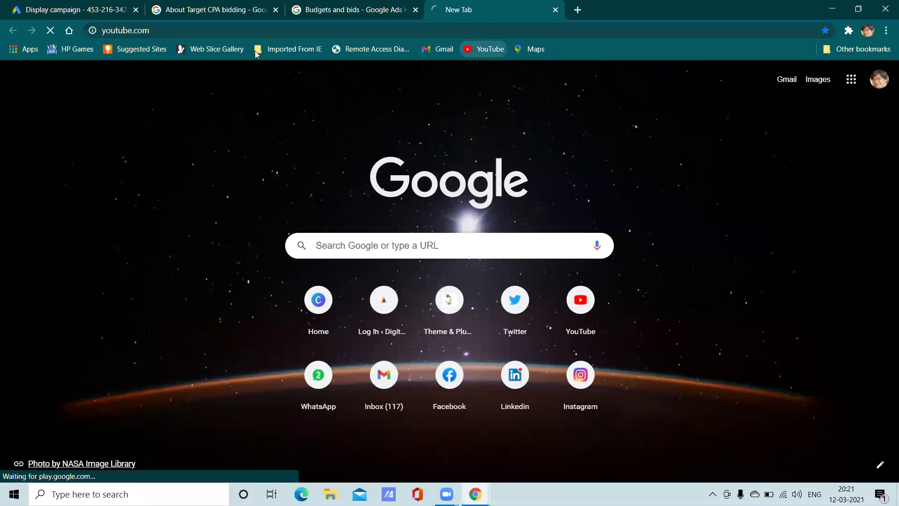
{"action": "left_click", "coordinate": [75, 10]}
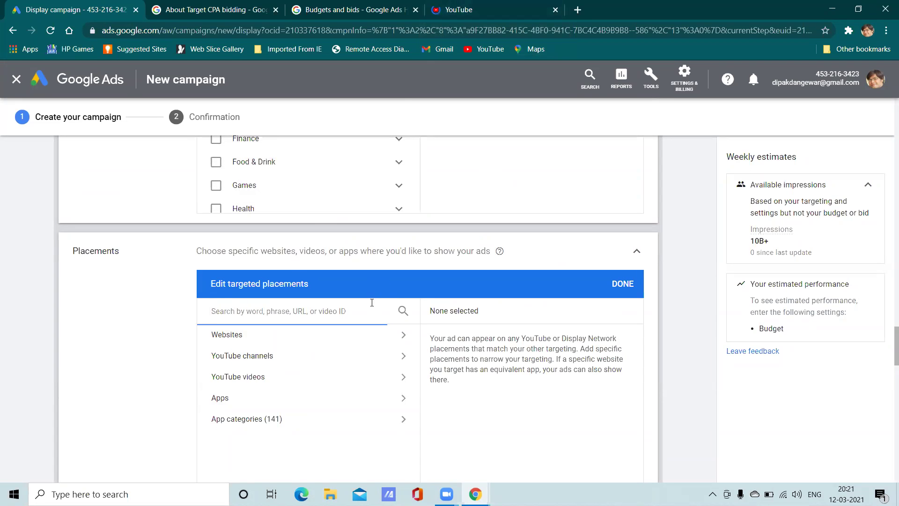
Step: Review the ad group's keyword, topic, placement and targeting expansion settings and the responsive display ad section, ending at the placements
{"action": "scroll", "coordinate": [356, 291], "scroll_direction": "down", "scroll_amount": 6}
{"action": "scroll", "coordinate": [338, 324], "scroll_direction": "up", "scroll_amount": 15}
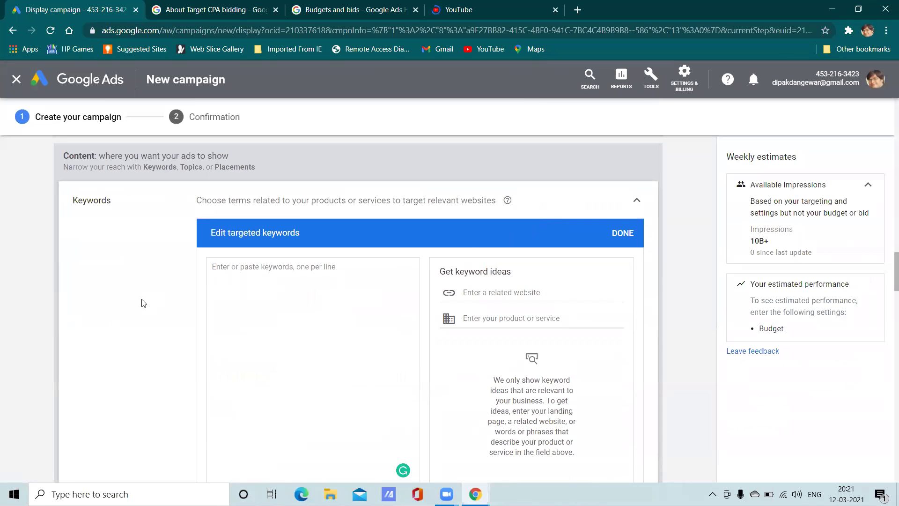
{"action": "scroll", "coordinate": [144, 303], "scroll_direction": "down", "scroll_amount": 12}
{"action": "scroll", "coordinate": [143, 303], "scroll_direction": "down", "scroll_amount": 6}
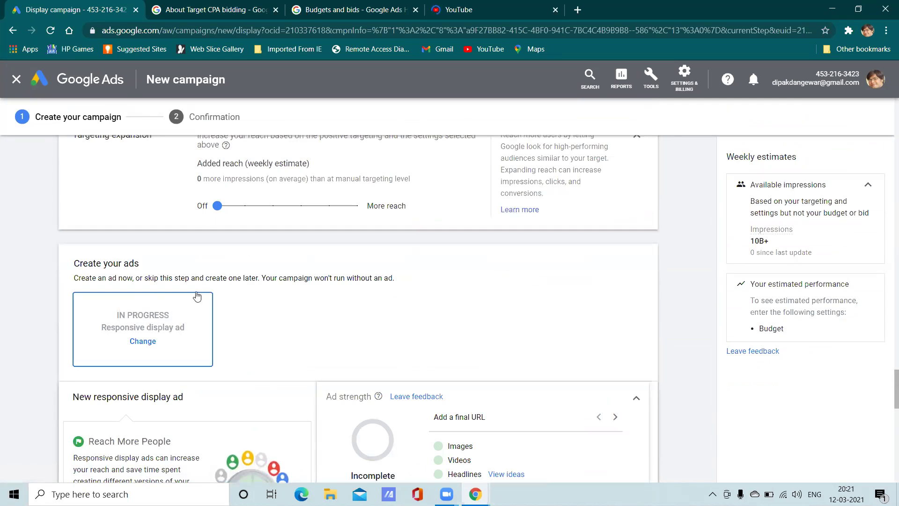
{"action": "scroll", "coordinate": [289, 311], "scroll_direction": "down", "scroll_amount": 3}
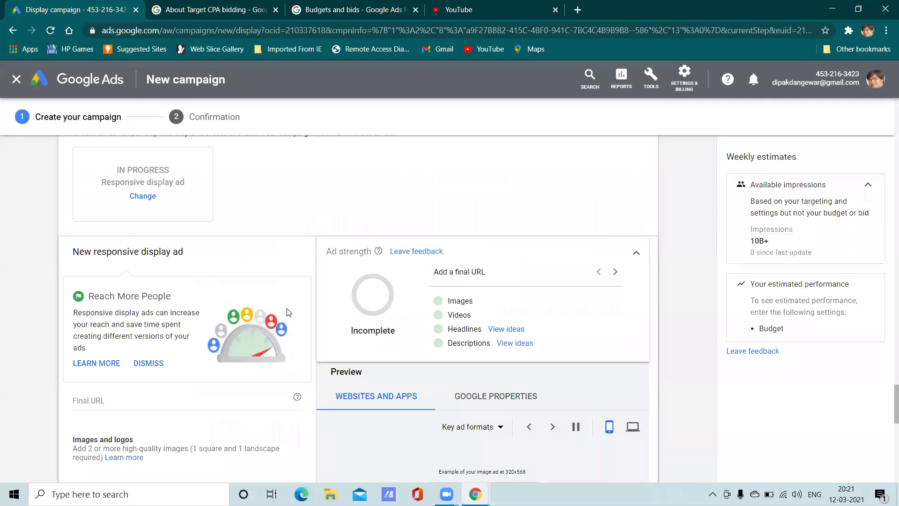
{"action": "scroll", "coordinate": [289, 311], "scroll_direction": "up", "scroll_amount": 9}
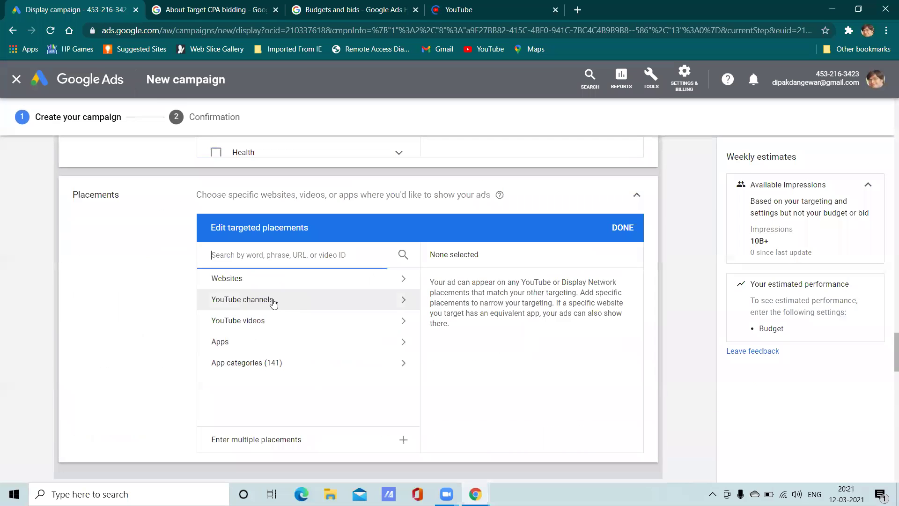
Step: Switch to YouTube and open YouTube Studio for the signed-in channel, leaving the account unchanged
{"action": "left_click", "coordinate": [498, 7]}
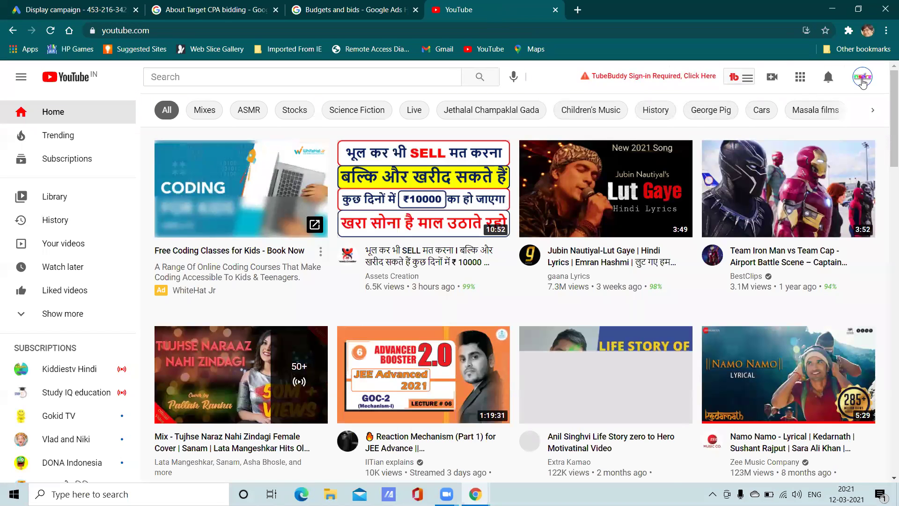
{"action": "left_click", "coordinate": [863, 82]}
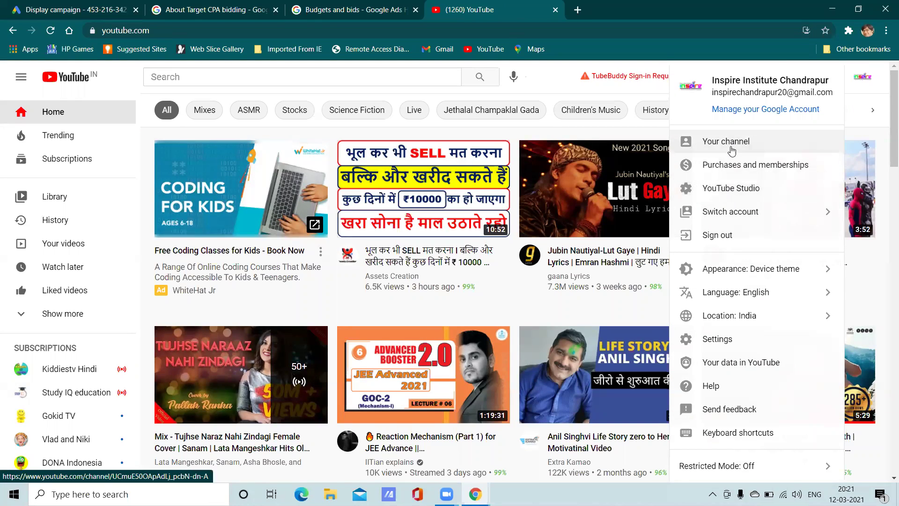
{"action": "left_click", "coordinate": [730, 187]}
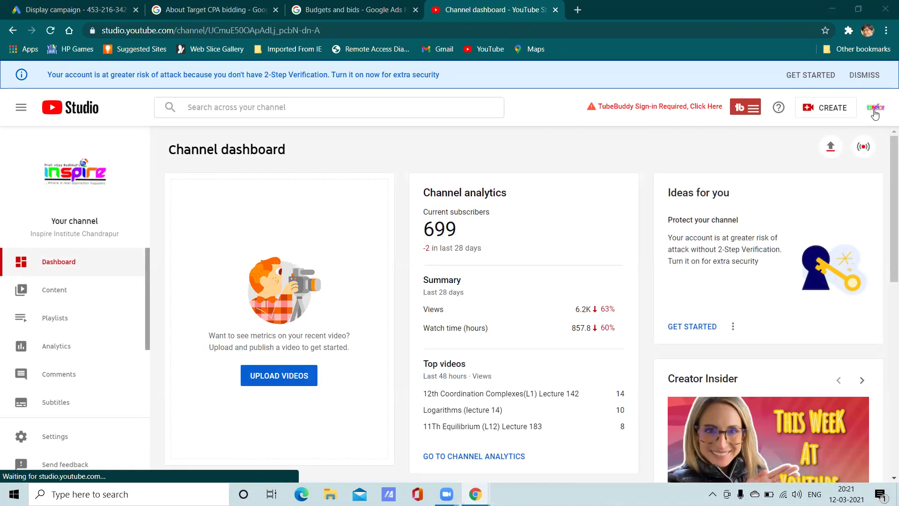
{"action": "left_click", "coordinate": [874, 113]}
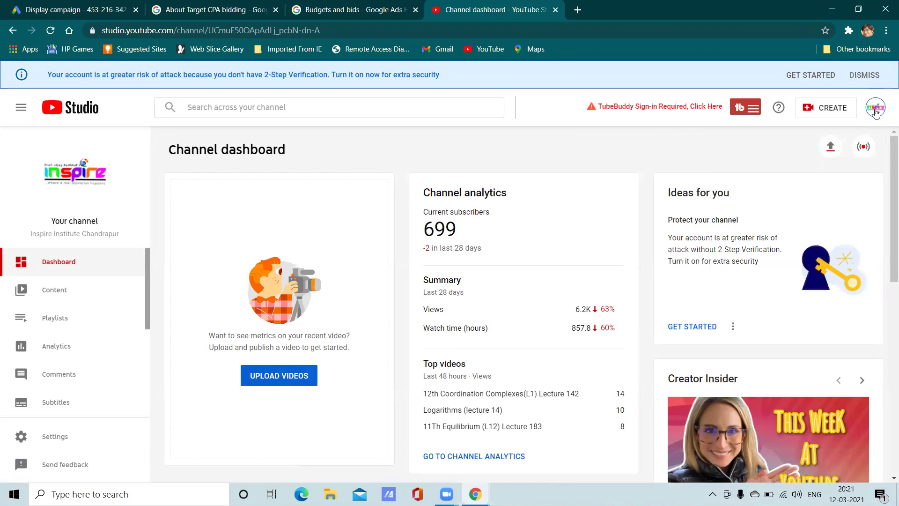
{"action": "left_click", "coordinate": [867, 117]}
{"action": "left_click", "coordinate": [615, 159]}
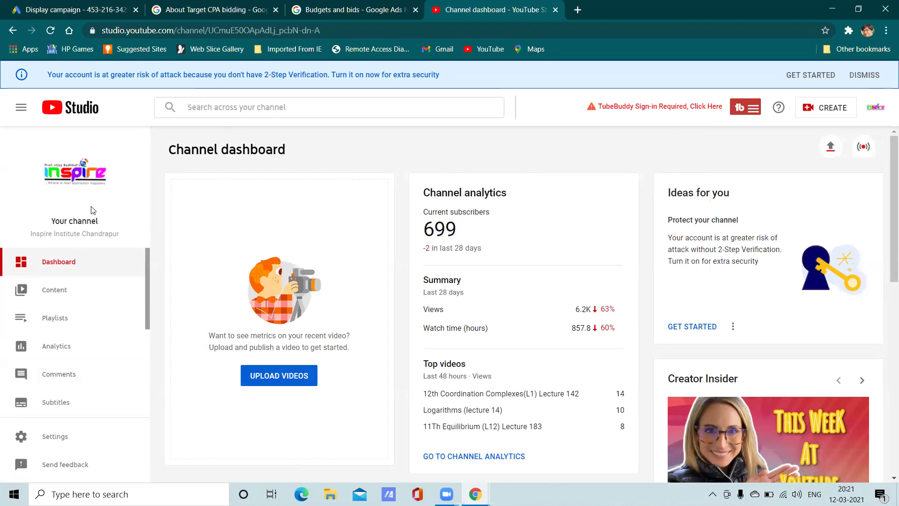
Step: Return to Google Ads and open the account's Linked accounts page in a new browser tab
{"action": "left_click", "coordinate": [66, 8]}
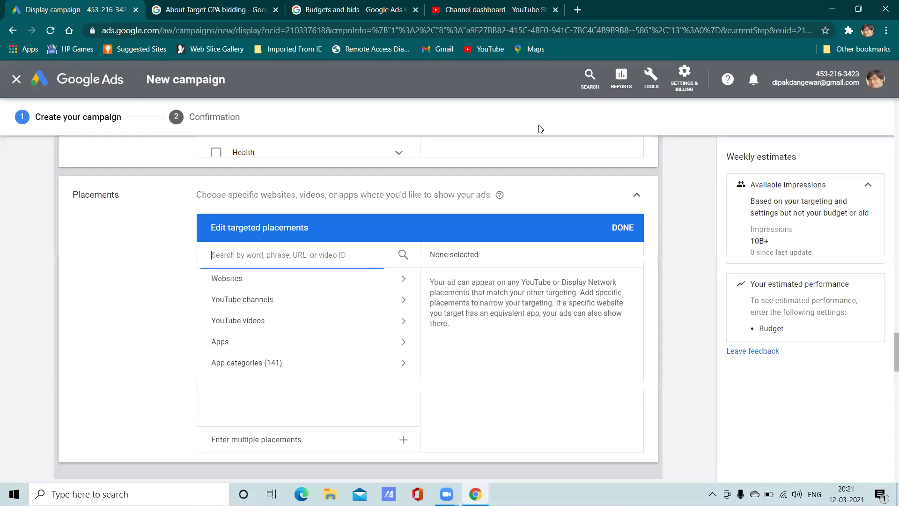
{"action": "right_click", "coordinate": [686, 89]}
{"action": "left_click", "coordinate": [687, 89]}
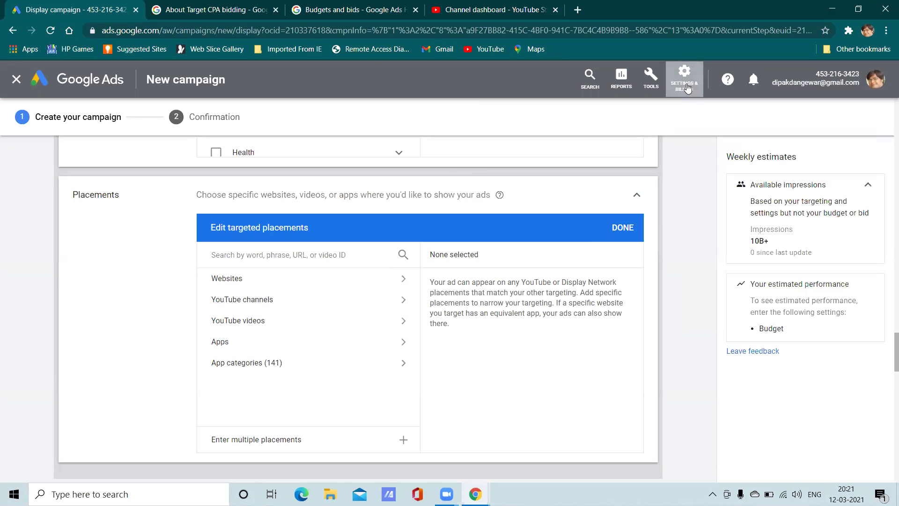
{"action": "left_click", "coordinate": [684, 82]}
{"action": "right_click", "coordinate": [524, 166]}
{"action": "left_click", "coordinate": [539, 173]}
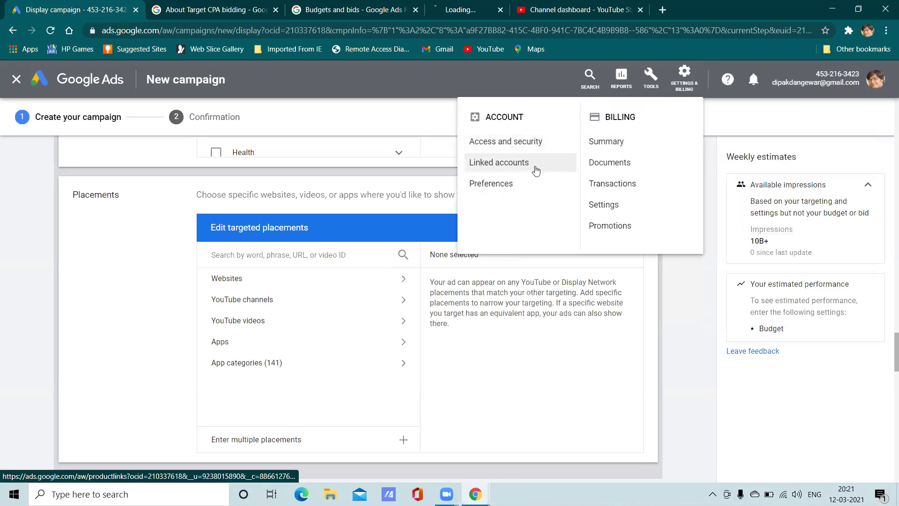
{"action": "left_click", "coordinate": [509, 7]}
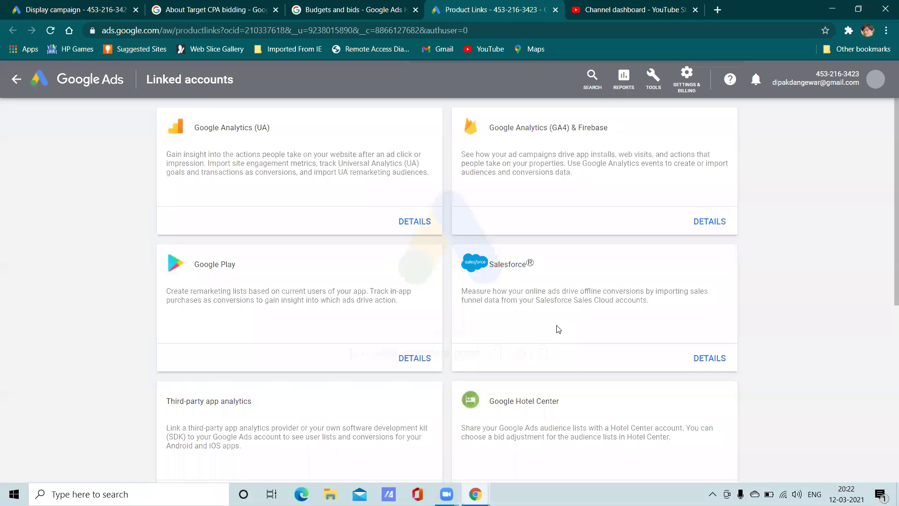
Step: Open the details of the YouTube links and start linking another YouTube channel, ready for a channel search or URL
{"action": "scroll", "coordinate": [236, 283], "scroll_direction": "down", "scroll_amount": 5}
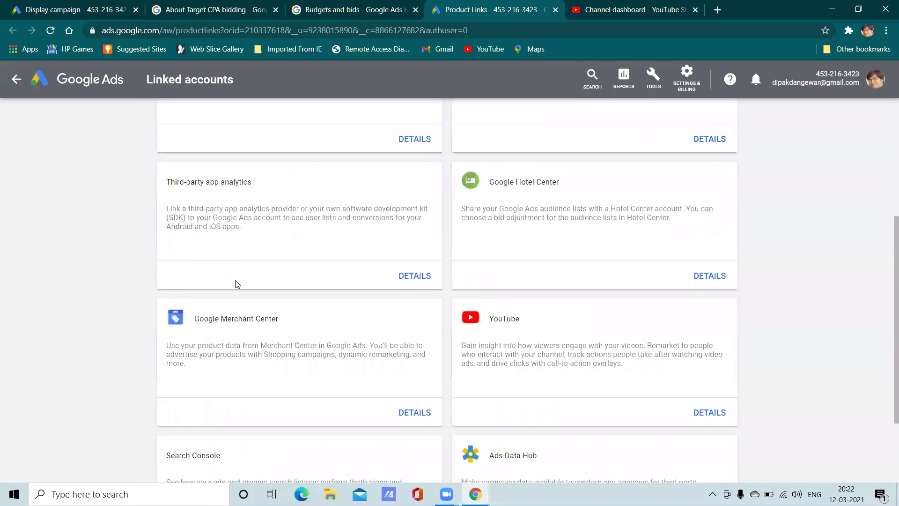
{"action": "left_click", "coordinate": [709, 413]}
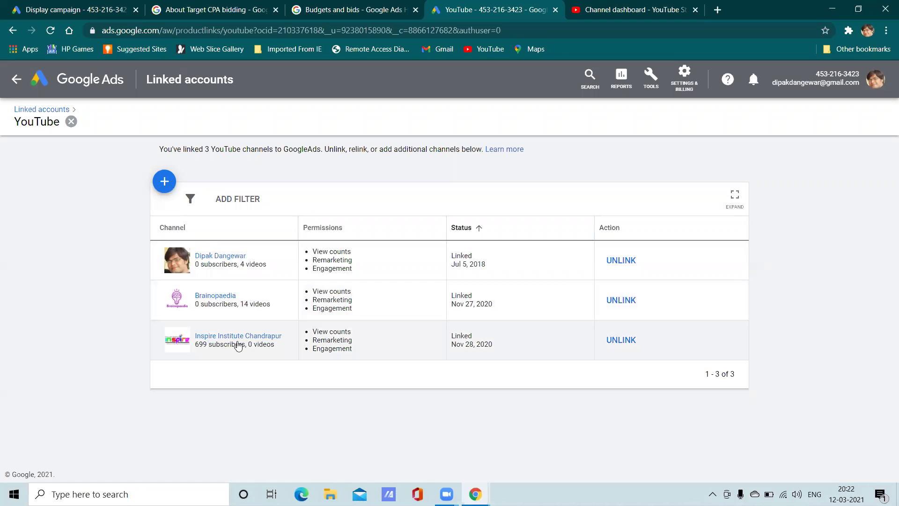
{"action": "left_click", "coordinate": [166, 182]}
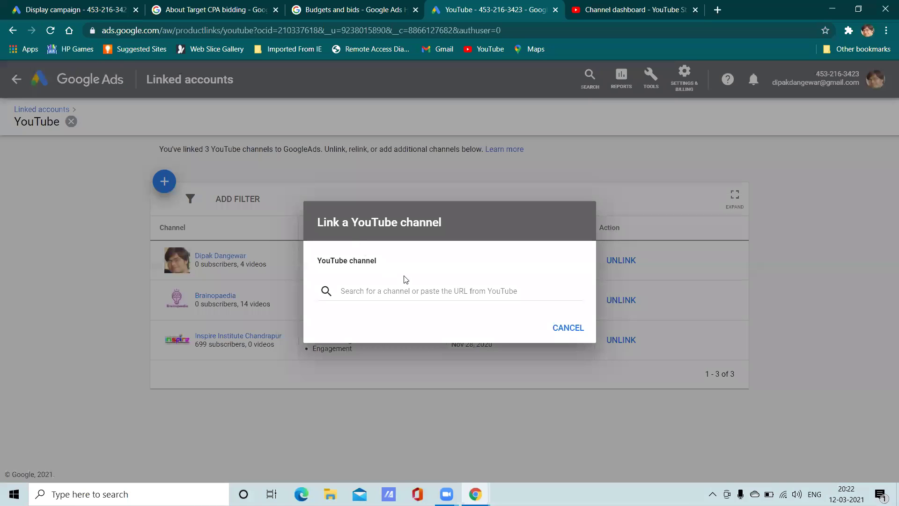
{"action": "left_click", "coordinate": [412, 289]}
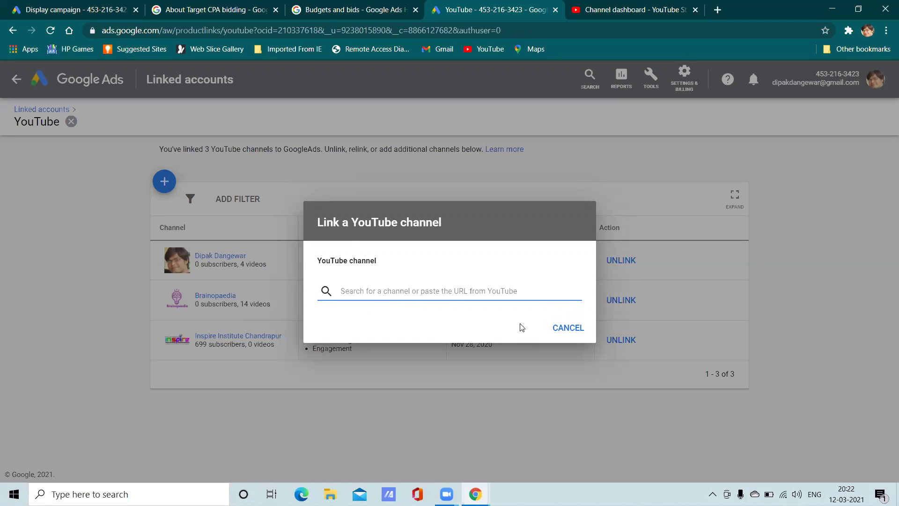
Step: Switch to YouTube Studio and open the advanced settings of the channel
{"action": "left_click", "coordinate": [625, 5]}
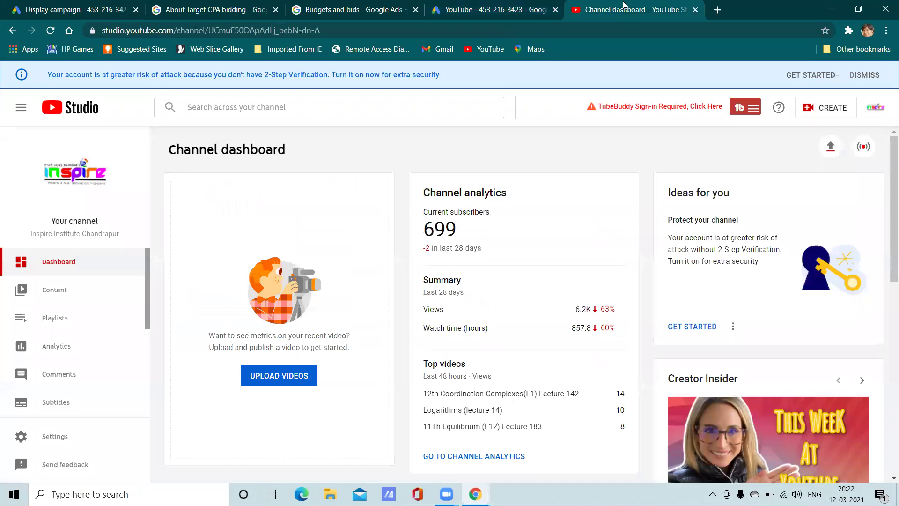
{"action": "scroll", "coordinate": [71, 361], "scroll_direction": "down", "scroll_amount": 3}
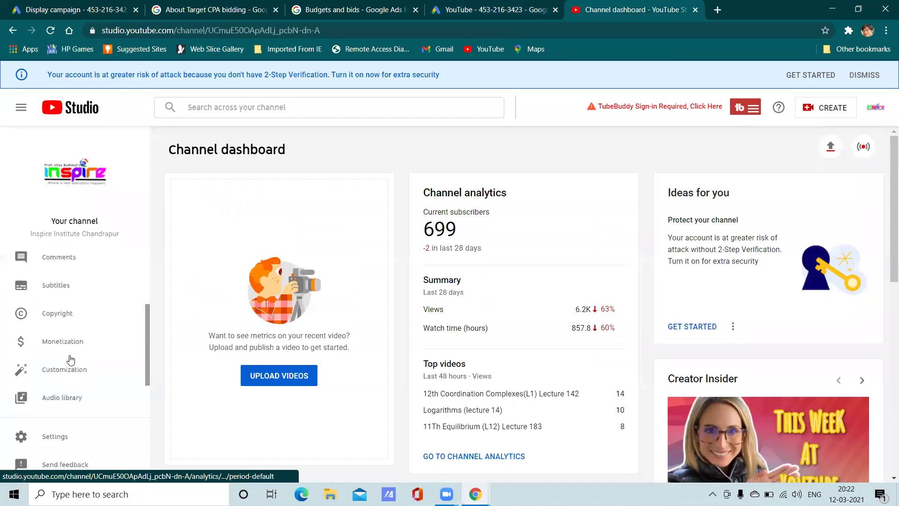
{"action": "left_click", "coordinate": [875, 107]}
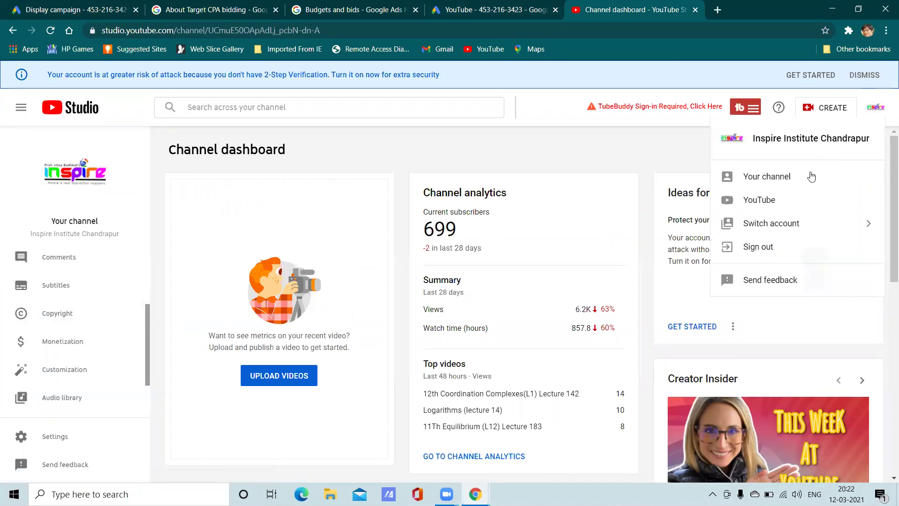
{"action": "left_click", "coordinate": [658, 152]}
{"action": "scroll", "coordinate": [71, 370], "scroll_direction": "down", "scroll_amount": 2}
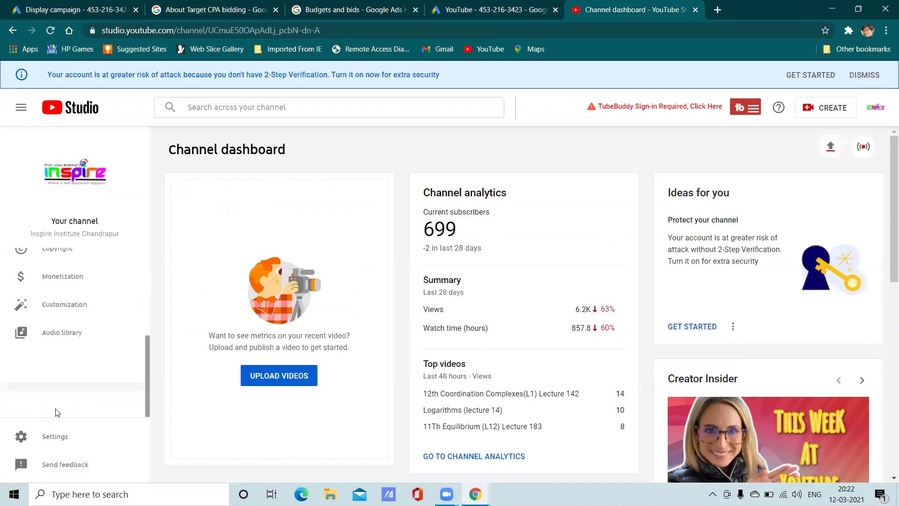
{"action": "left_click", "coordinate": [50, 438]}
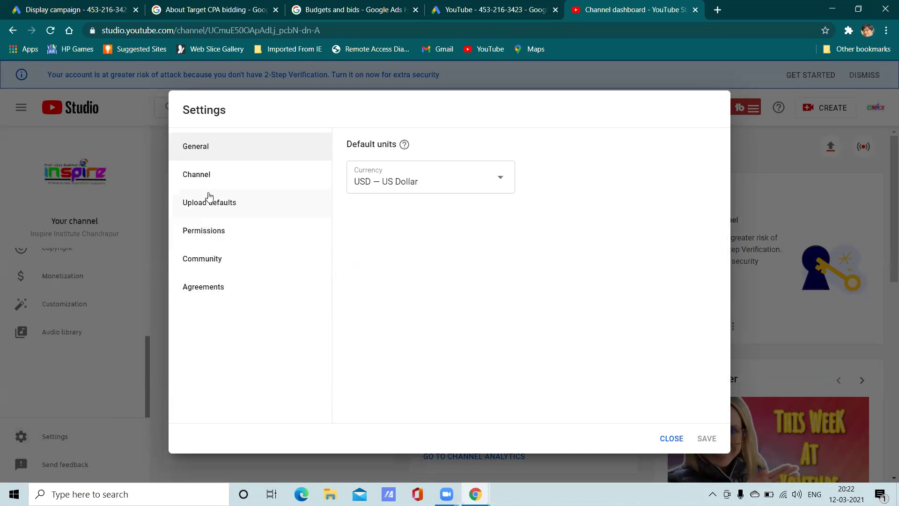
{"action": "left_click", "coordinate": [209, 184]}
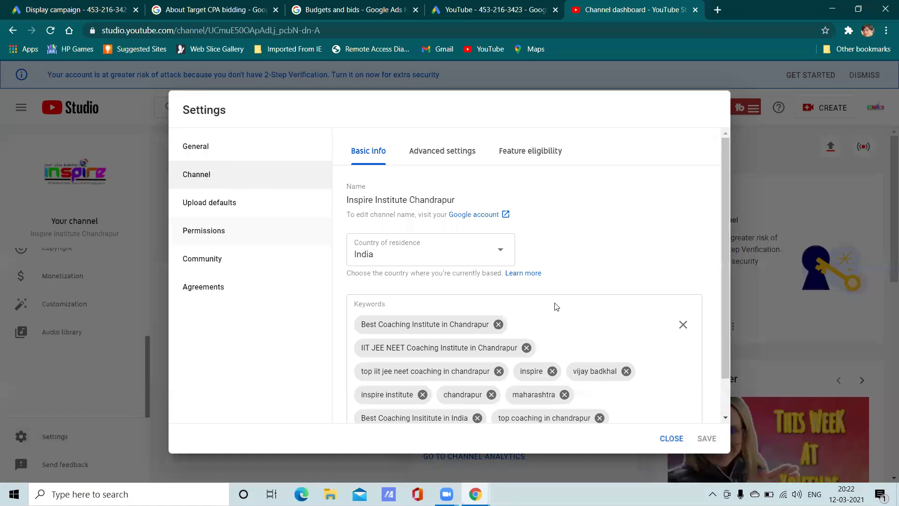
{"action": "left_click", "coordinate": [440, 162]}
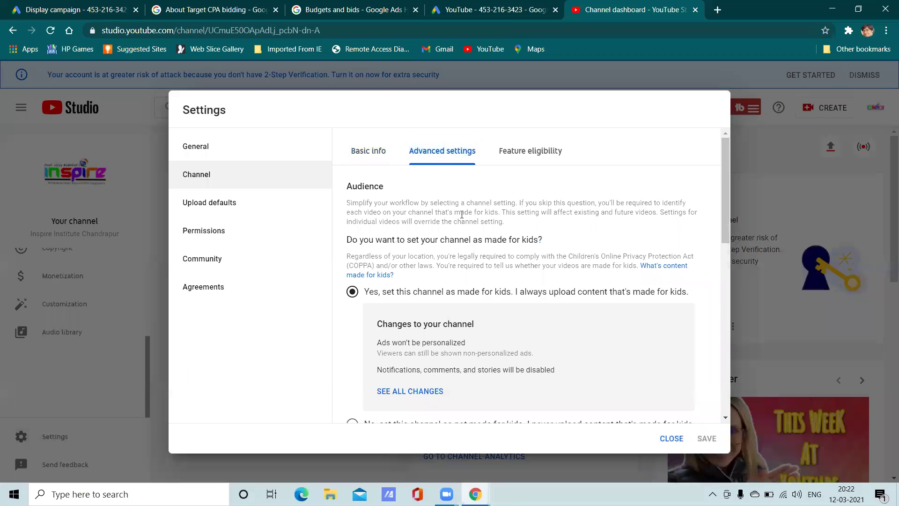
Step: Examine the channel's Google Ads account linking section and open the form for linking another account
{"action": "scroll", "coordinate": [521, 325], "scroll_direction": "down", "scroll_amount": 6}
{"action": "scroll", "coordinate": [519, 324], "scroll_direction": "up", "scroll_amount": 3}
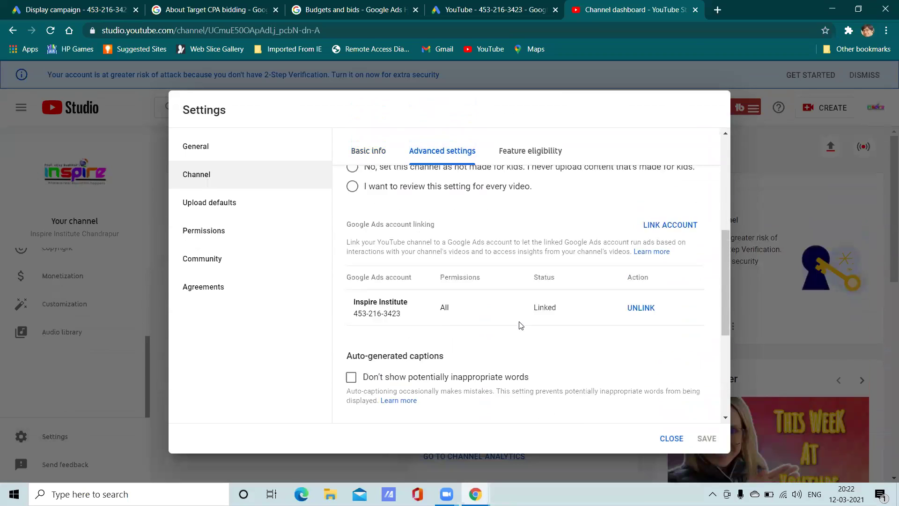
{"action": "scroll", "coordinate": [519, 324], "scroll_direction": "down", "scroll_amount": 1}
{"action": "mouse_move", "coordinate": [414, 334]}
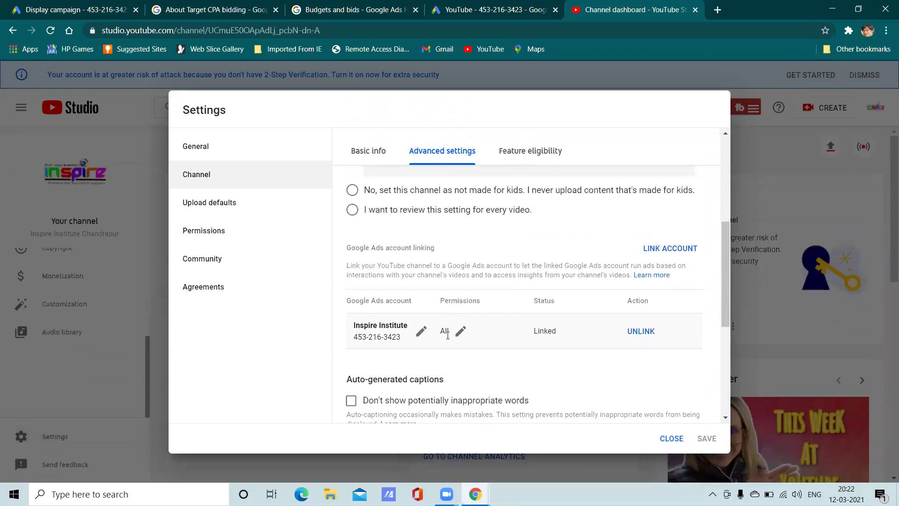
{"action": "left_click", "coordinate": [663, 252]}
{"action": "scroll", "coordinate": [525, 310], "scroll_direction": "down", "scroll_amount": 2}
{"action": "scroll", "coordinate": [525, 305], "scroll_direction": "up", "scroll_amount": 2}
{"action": "left_click", "coordinate": [524, 283]}
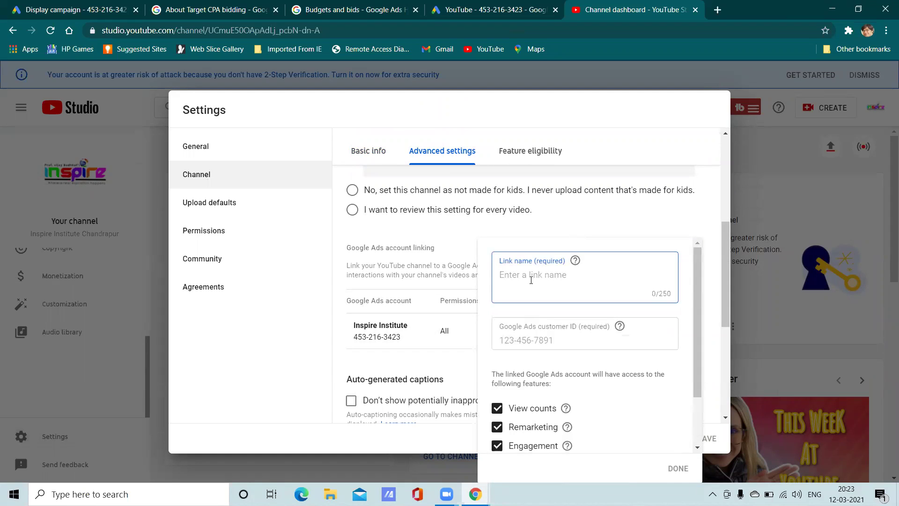
Step: Look up the Google Ads customer ID on the campaign page and compare it with the link form's required fields in YouTube Studio
{"action": "left_click", "coordinate": [92, 10]}
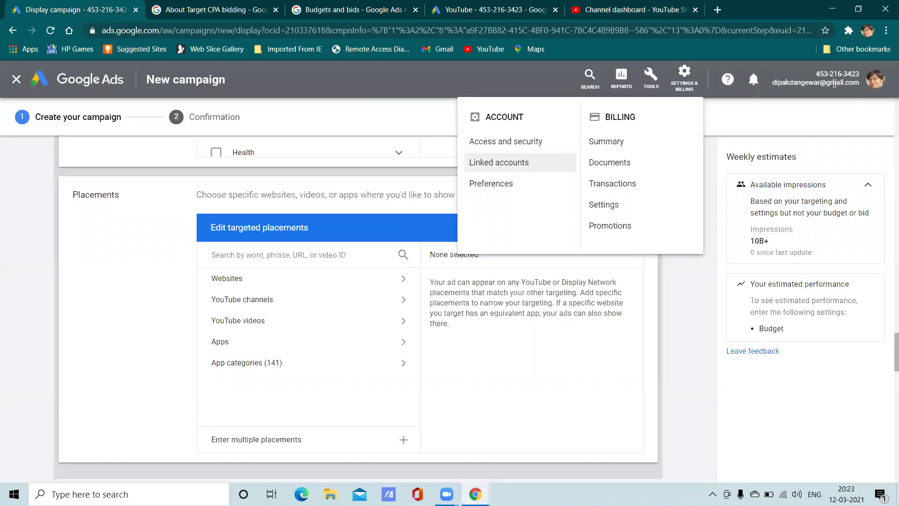
{"action": "left_click", "coordinate": [611, 5]}
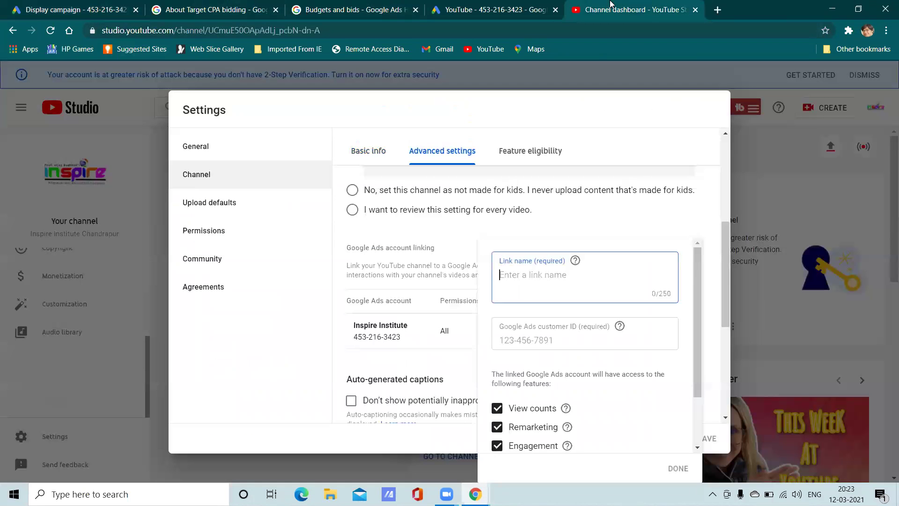
{"action": "left_click", "coordinate": [559, 326]}
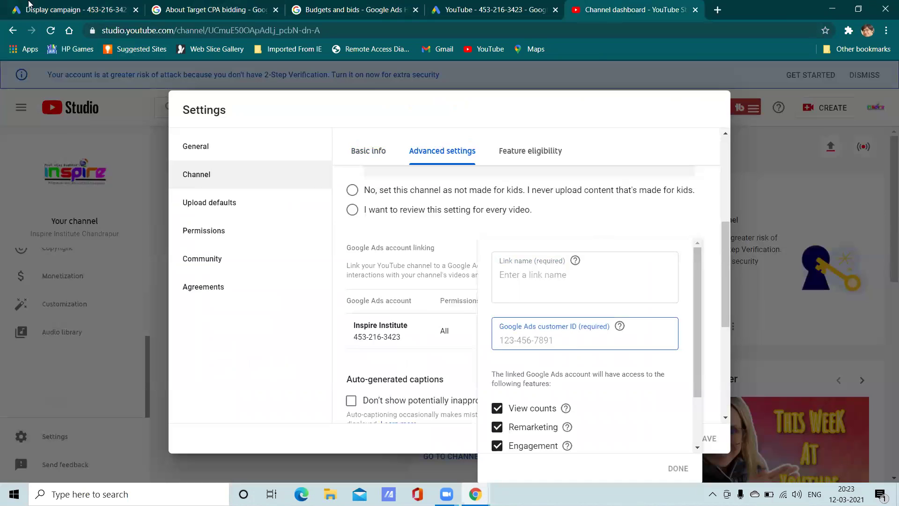
{"action": "left_click", "coordinate": [56, 9]}
{"action": "left_click", "coordinate": [837, 70]}
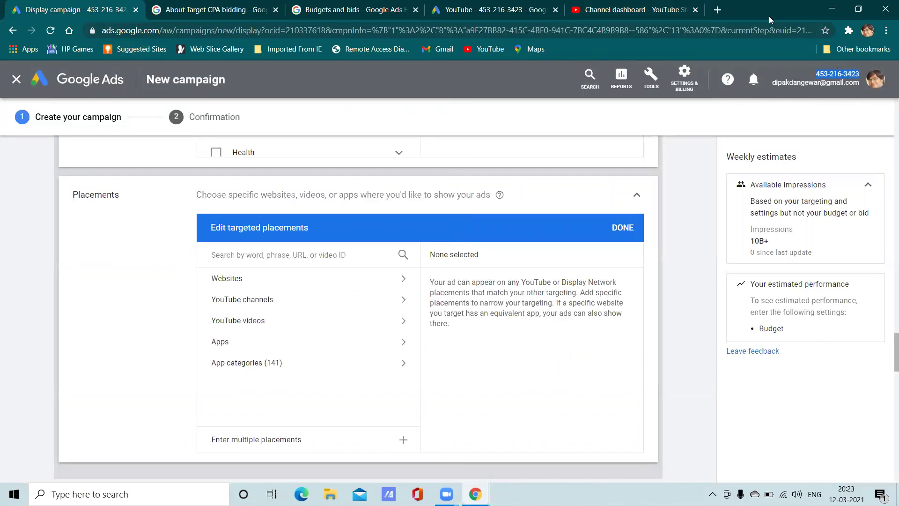
{"action": "left_click", "coordinate": [660, 3]}
{"action": "scroll", "coordinate": [554, 338], "scroll_direction": "down", "scroll_amount": 2}
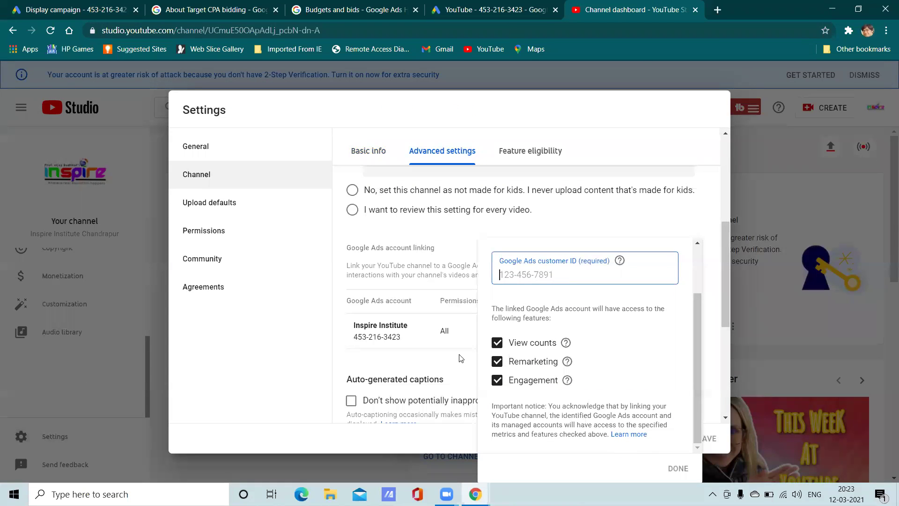
Step: Close the two Google Ads Help pages and cancel linking another YouTube channel in Google Ads
{"action": "left_click", "coordinate": [65, 6]}
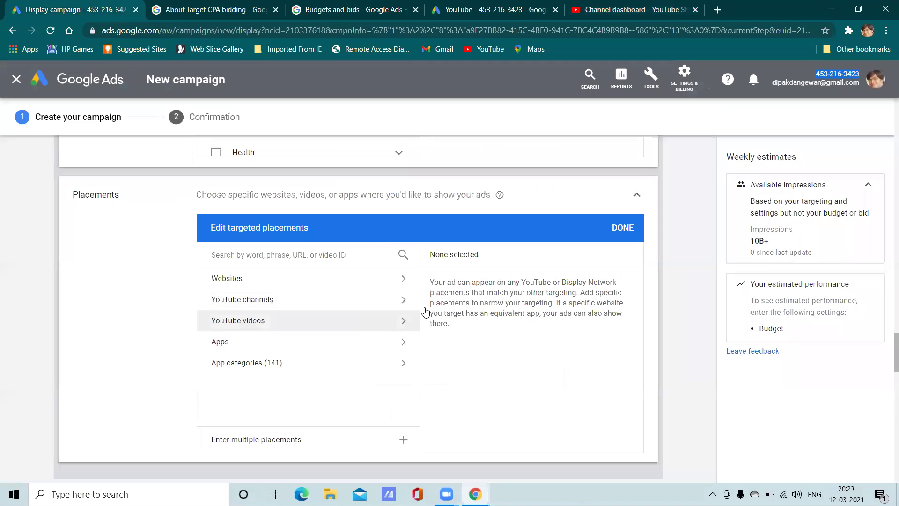
{"action": "left_click", "coordinate": [239, 5]}
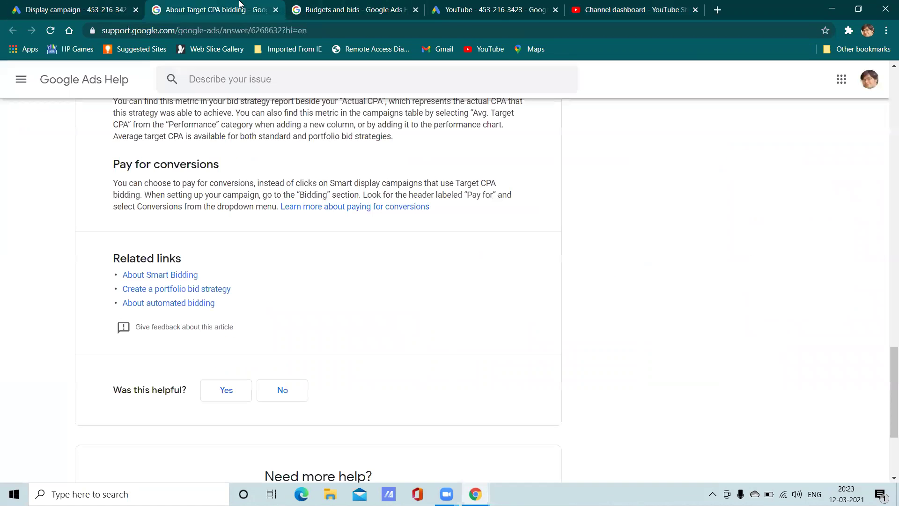
{"action": "left_click", "coordinate": [274, 10]}
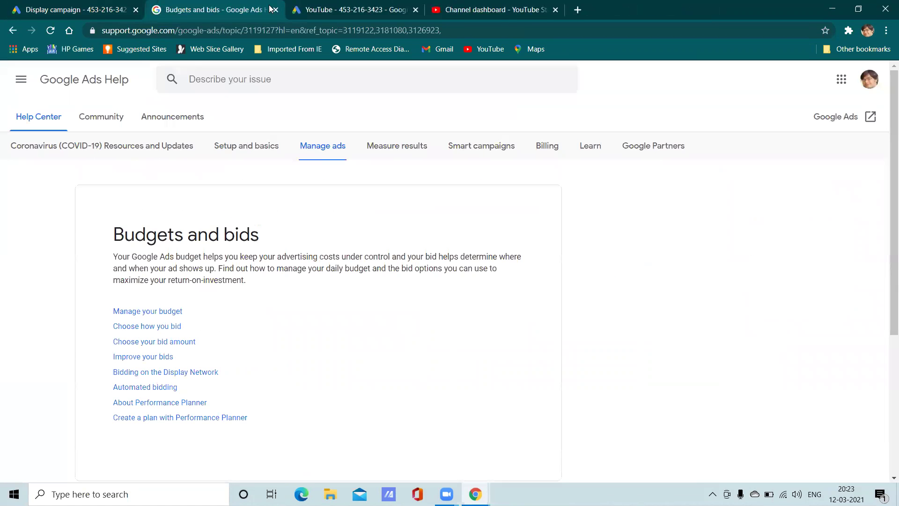
{"action": "left_click", "coordinate": [276, 10]}
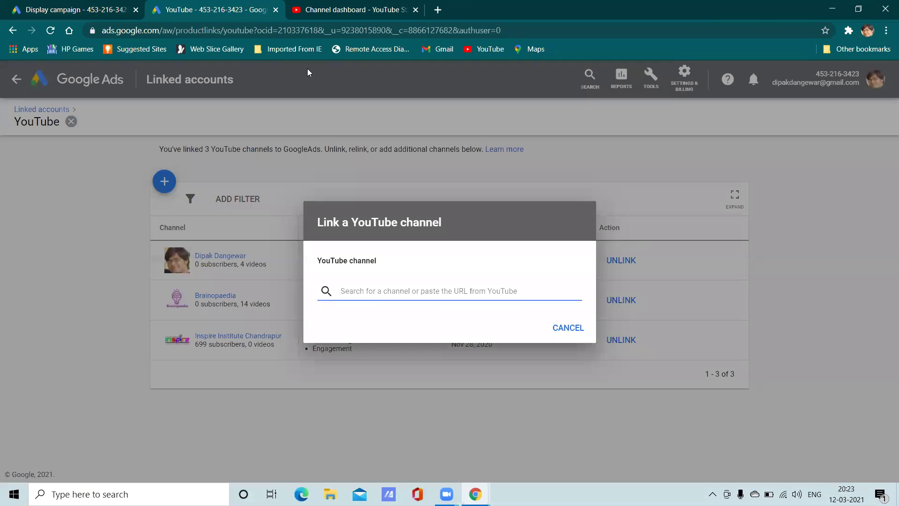
{"action": "left_click", "coordinate": [545, 335]}
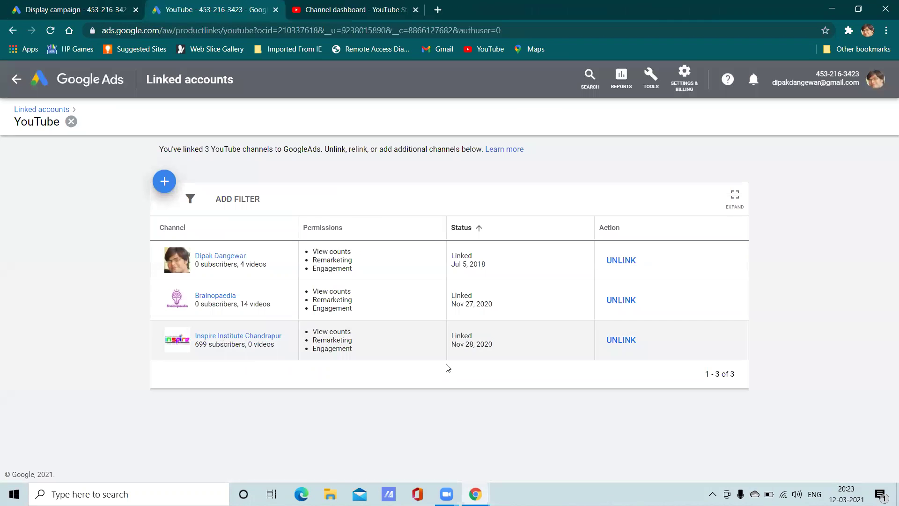
Step: Dismiss the account link form in YouTube Studio, review the advanced settings and close the channel settings without saving
{"action": "left_click", "coordinate": [364, 6]}
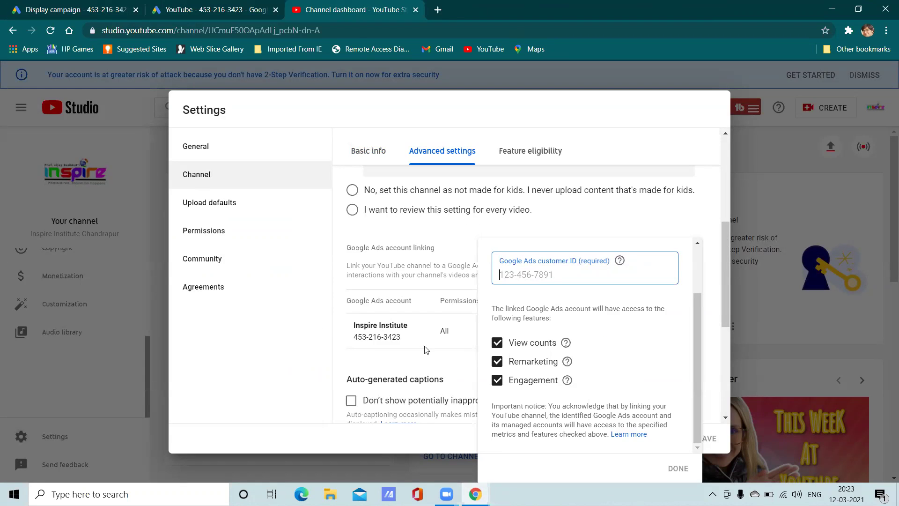
{"action": "left_click", "coordinate": [370, 363]}
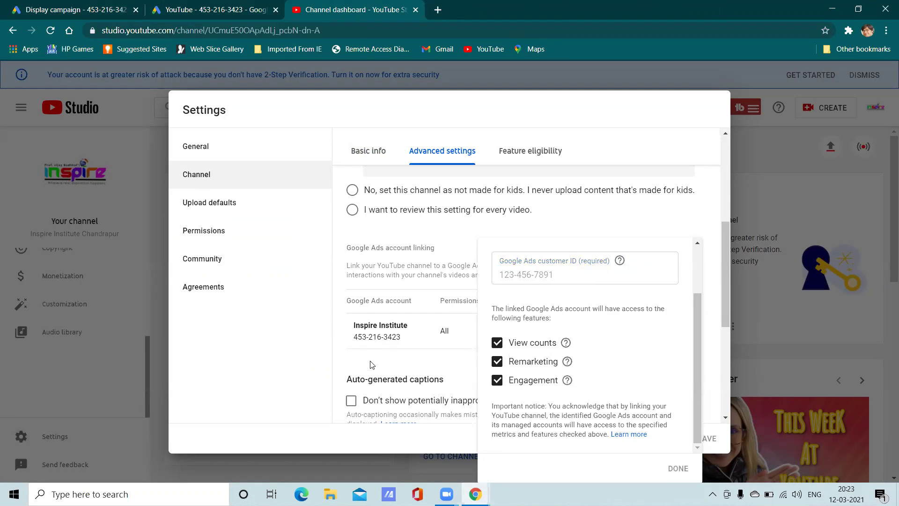
{"action": "scroll", "coordinate": [649, 381], "scroll_direction": "down", "scroll_amount": 5}
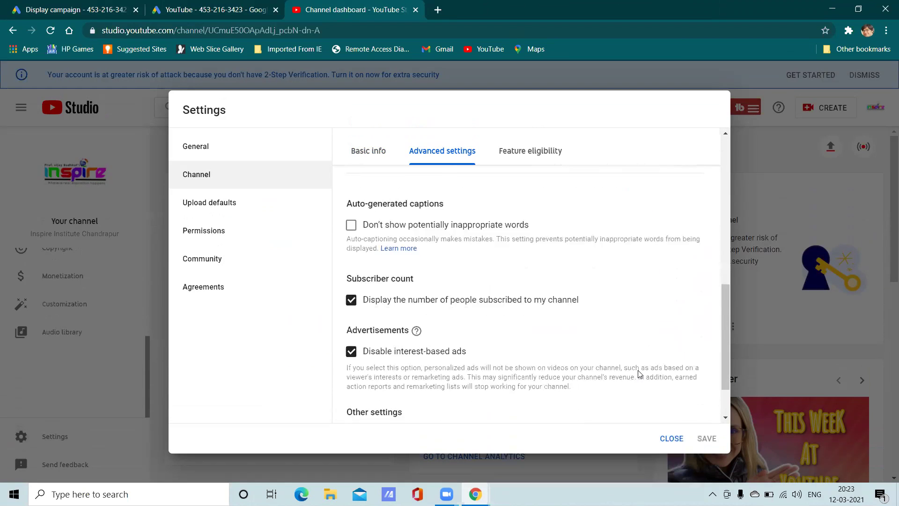
{"action": "scroll", "coordinate": [640, 374], "scroll_direction": "up", "scroll_amount": 3}
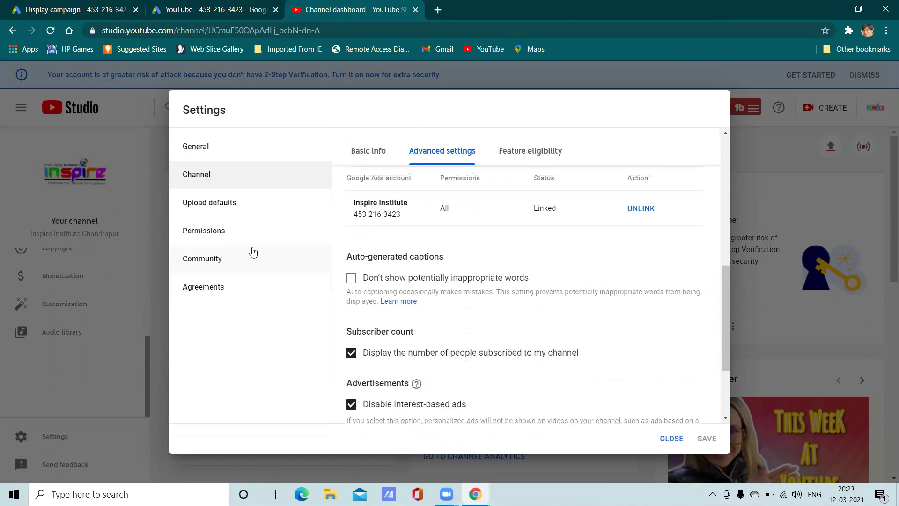
{"action": "scroll", "coordinate": [514, 258], "scroll_direction": "up", "scroll_amount": 4}
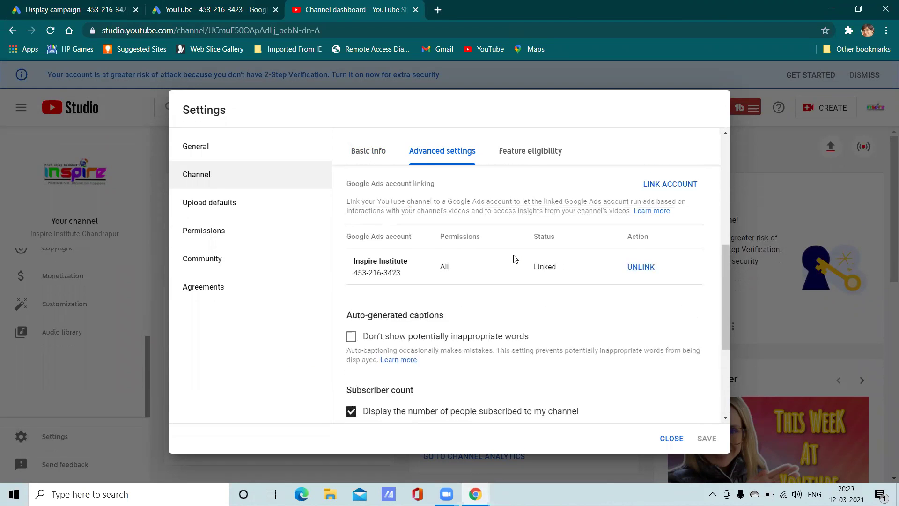
{"action": "scroll", "coordinate": [514, 258], "scroll_direction": "up", "scroll_amount": 4}
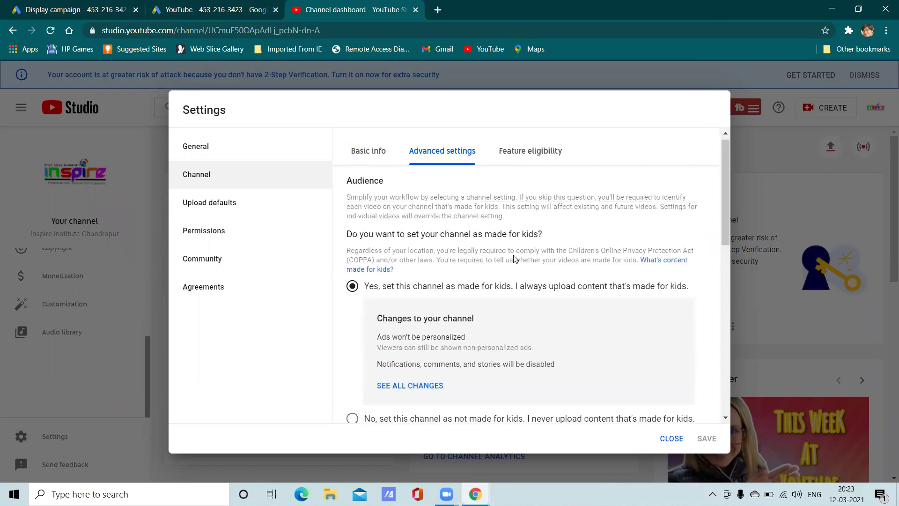
{"action": "scroll", "coordinate": [543, 324], "scroll_direction": "down", "scroll_amount": 4}
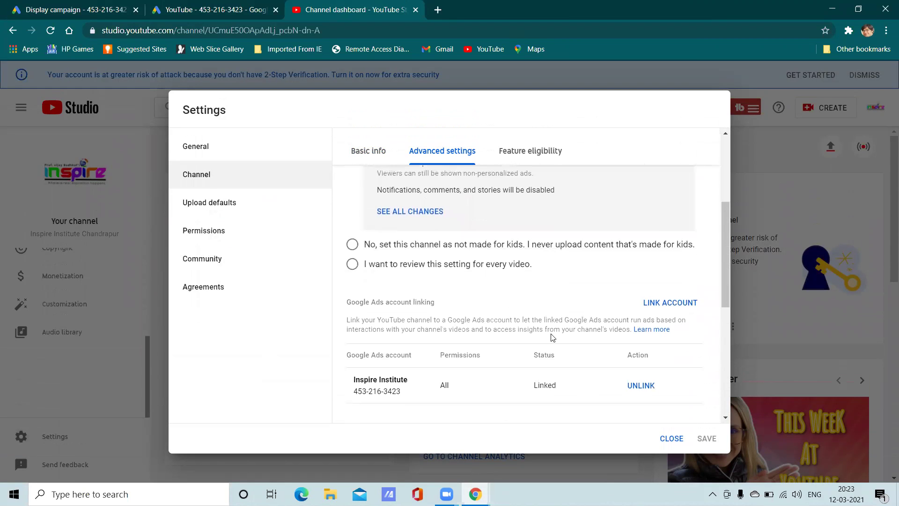
{"action": "scroll", "coordinate": [568, 364], "scroll_direction": "down", "scroll_amount": 5}
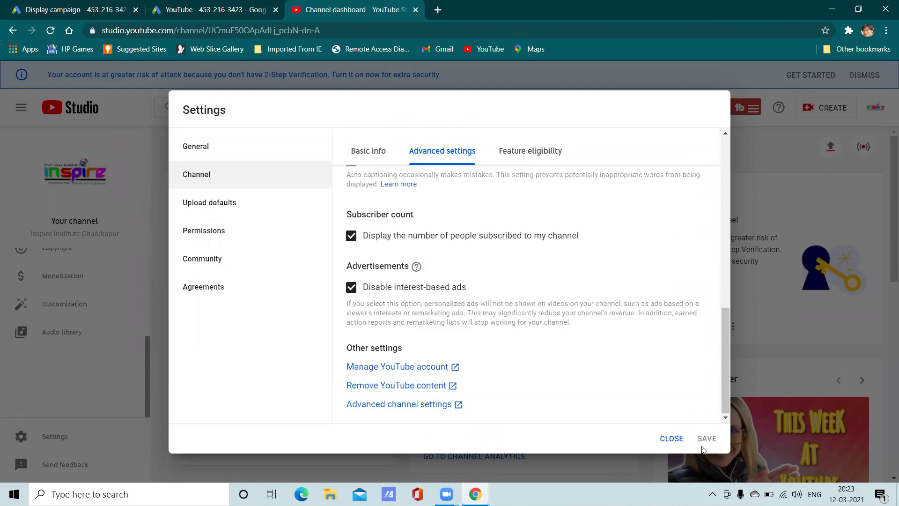
{"action": "left_click", "coordinate": [673, 438]}
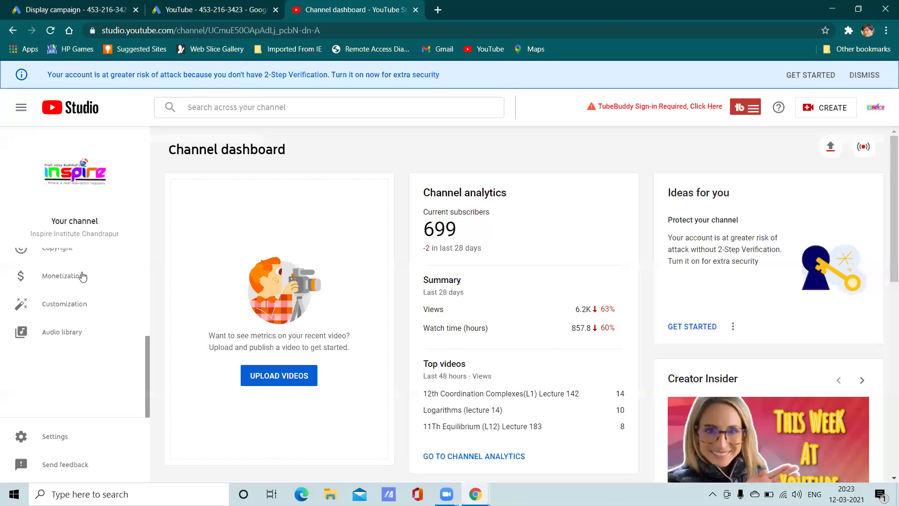
Step: Open the signed-in channel's own YouTube page from YouTube Studio
{"action": "left_click", "coordinate": [171, 4]}
{"action": "left_click", "coordinate": [348, 7]}
{"action": "left_click", "coordinate": [875, 108]}
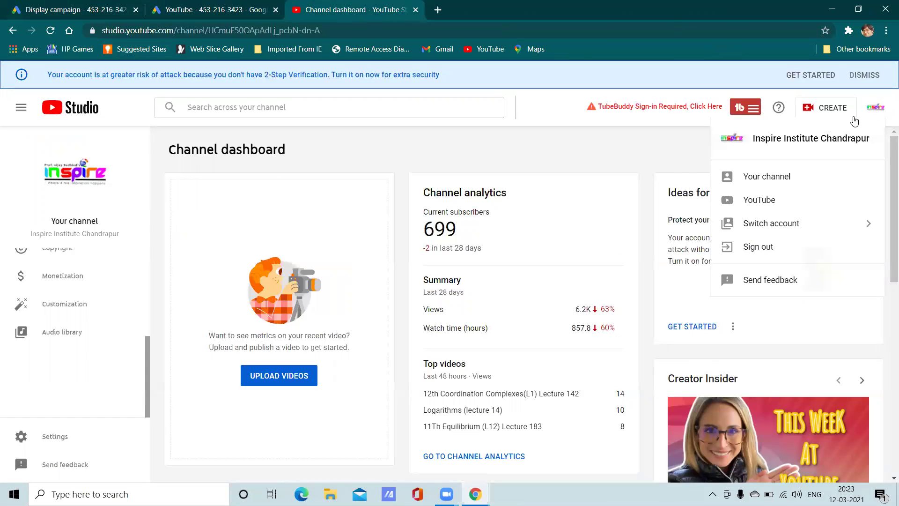
{"action": "left_click", "coordinate": [788, 183]}
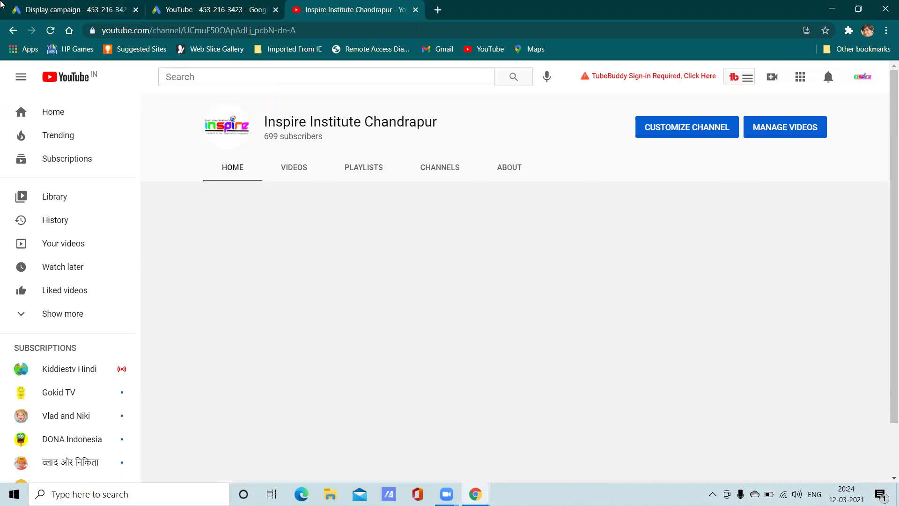
Step: Return to the display campaign draft and examine the new responsive display ad's Final URL, images, videos, headlines and descriptions fields
{"action": "left_click", "coordinate": [75, 10]}
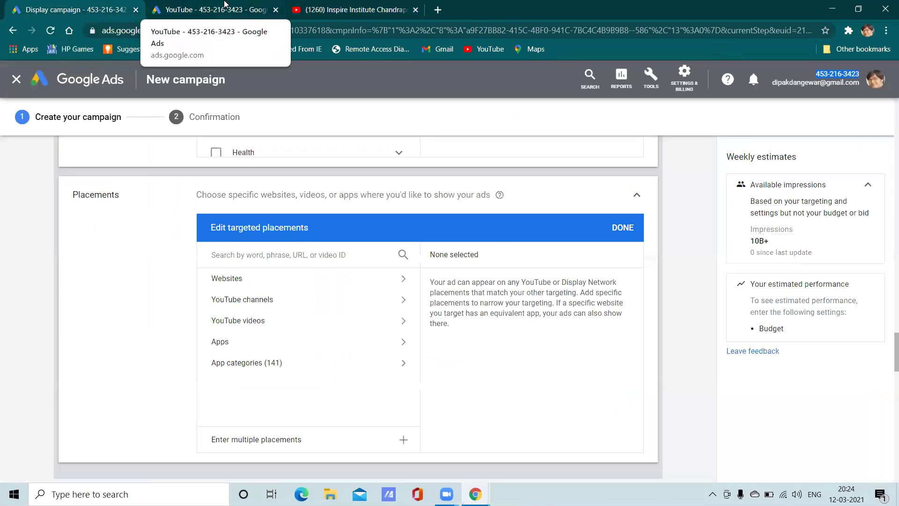
{"action": "left_click", "coordinate": [211, 10]}
{"action": "left_click", "coordinate": [110, 18]}
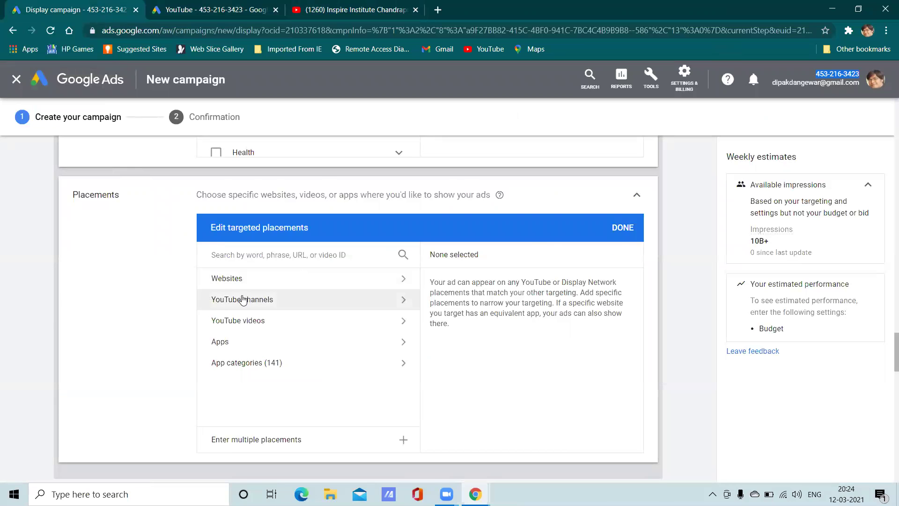
{"action": "scroll", "coordinate": [242, 300], "scroll_direction": "down", "scroll_amount": 6}
{"action": "scroll", "coordinate": [156, 276], "scroll_direction": "down", "scroll_amount": 5}
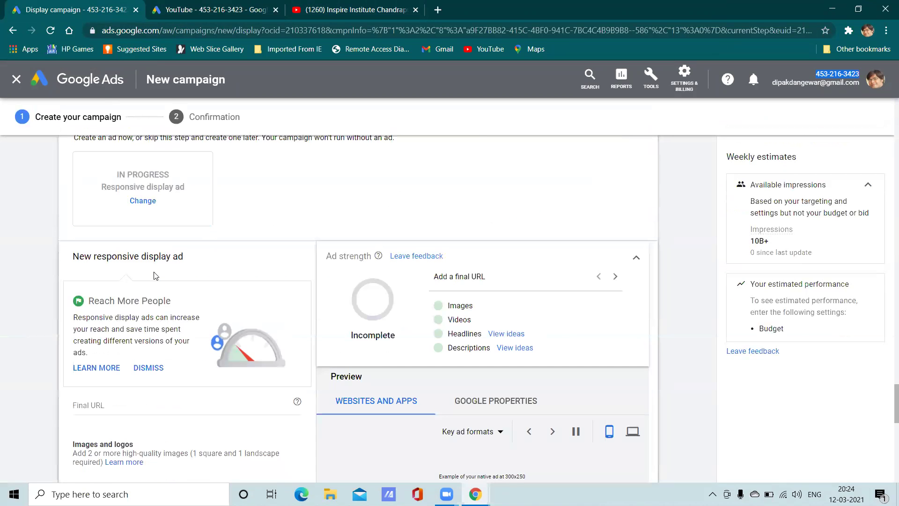
{"action": "scroll", "coordinate": [154, 276], "scroll_direction": "down", "scroll_amount": 3}
{"action": "scroll", "coordinate": [222, 297], "scroll_direction": "down", "scroll_amount": 3}
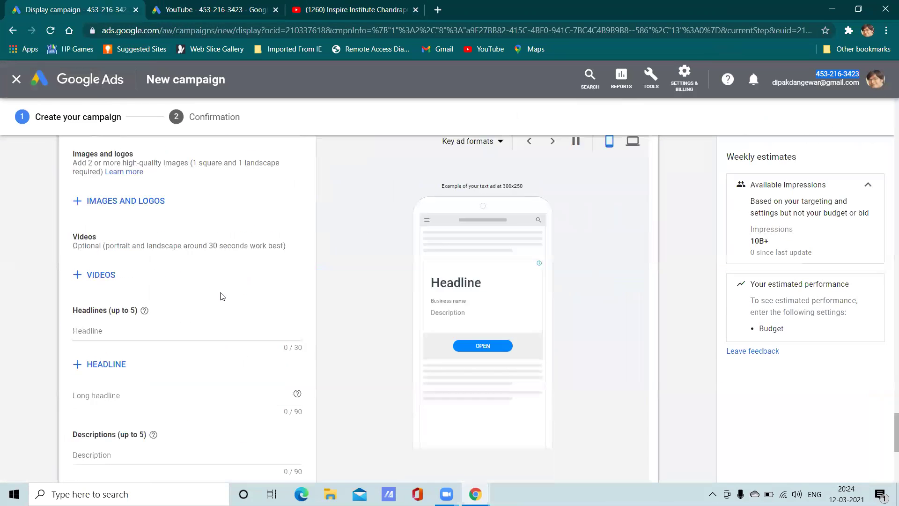
{"action": "scroll", "coordinate": [342, 325], "scroll_direction": "up", "scroll_amount": 2}
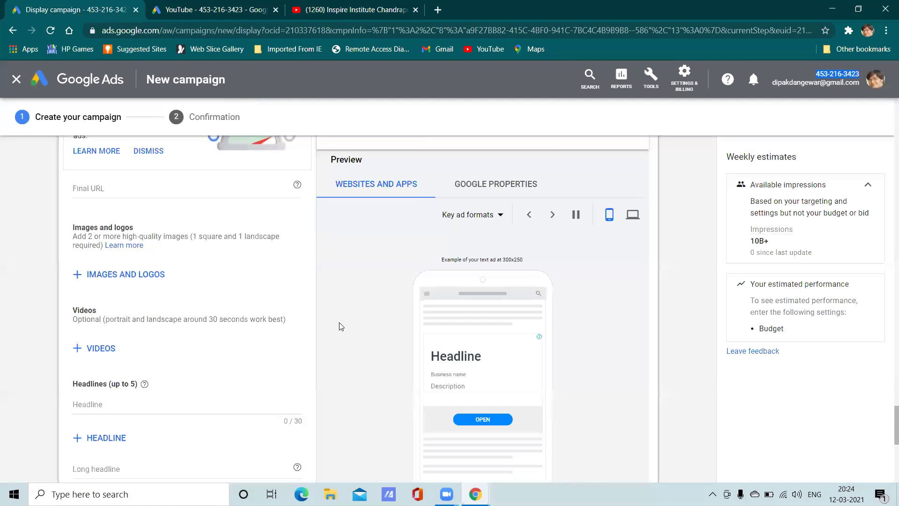
{"action": "scroll", "coordinate": [290, 317], "scroll_direction": "down", "scroll_amount": 3}
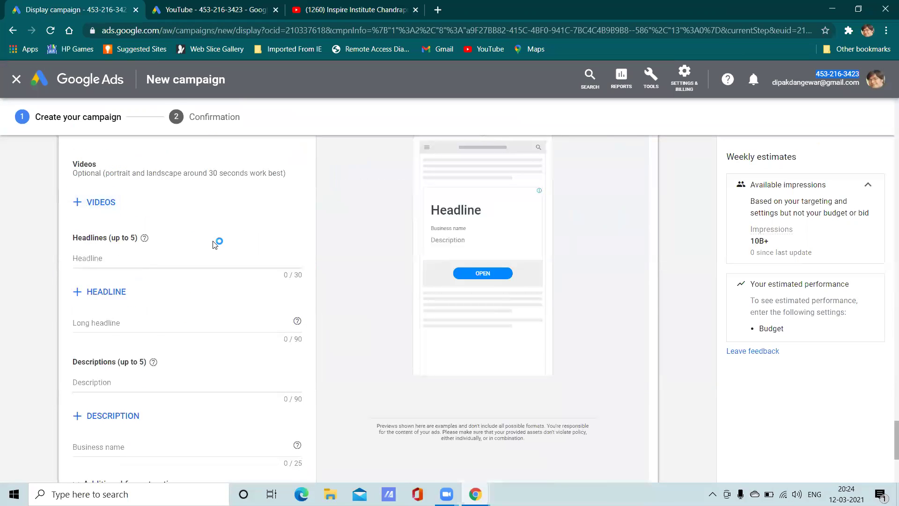
{"action": "scroll", "coordinate": [202, 241], "scroll_direction": "up", "scroll_amount": 2}
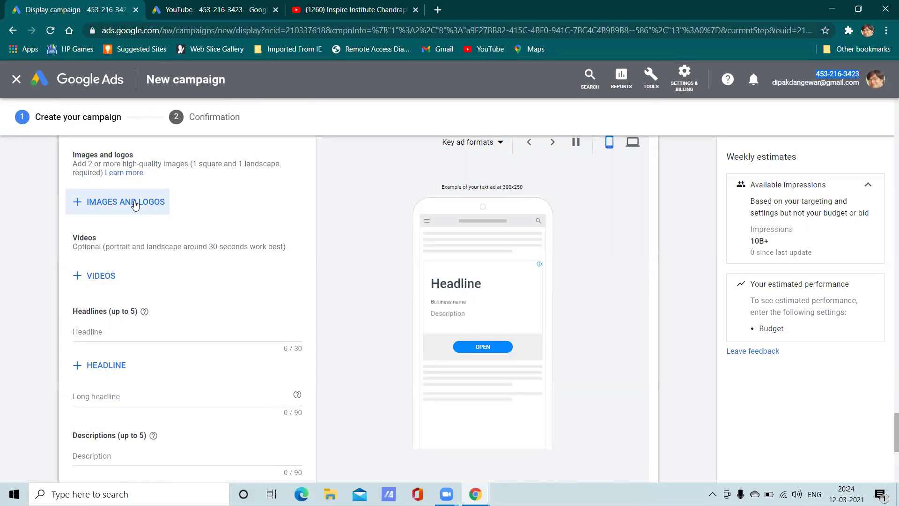
{"action": "scroll", "coordinate": [323, 221], "scroll_direction": "up", "scroll_amount": 2}
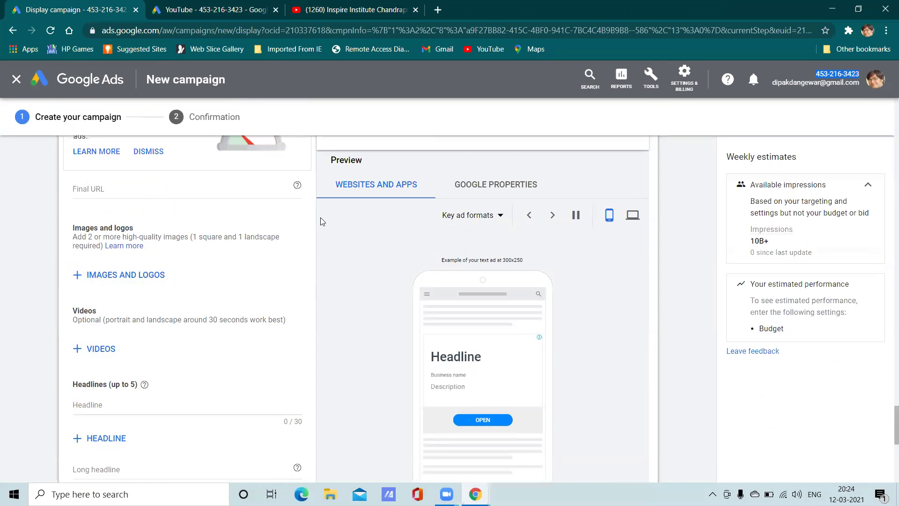
{"action": "scroll", "coordinate": [200, 251], "scroll_direction": "up", "scroll_amount": 2}
{"action": "scroll", "coordinate": [200, 252], "scroll_direction": "down", "scroll_amount": 2}
{"action": "scroll", "coordinate": [201, 252], "scroll_direction": "down", "scroll_amount": 2}
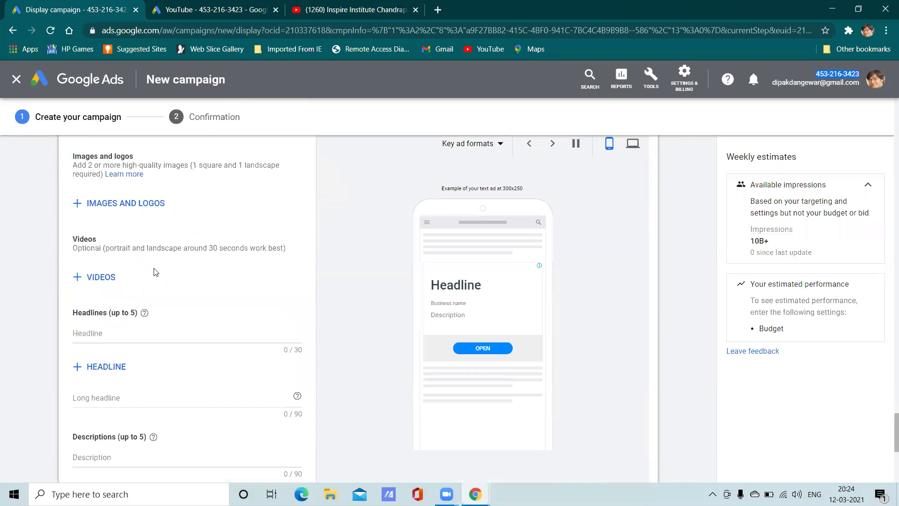
{"action": "scroll", "coordinate": [178, 232], "scroll_direction": "up", "scroll_amount": 2}
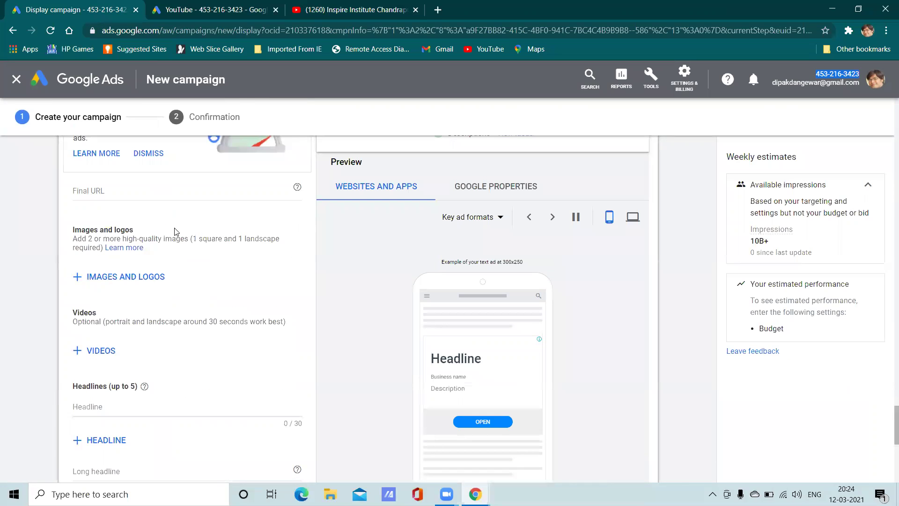
Step: Find the thedigitalmonkey.in website address in a new browser tab and copy it
{"action": "scroll", "coordinate": [158, 260], "scroll_direction": "up", "scroll_amount": 2}
{"action": "left_click", "coordinate": [123, 262]}
{"action": "left_click", "coordinate": [438, 9]}
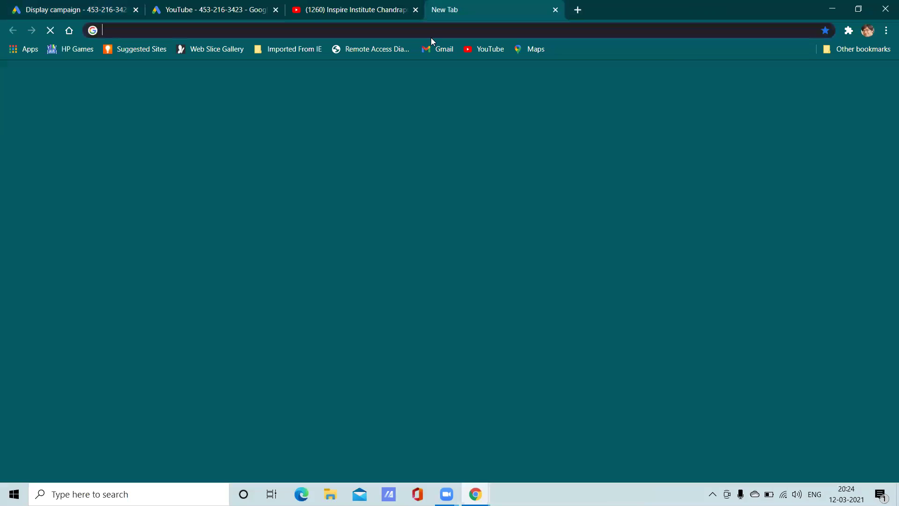
{"action": "left_click", "coordinate": [429, 31]}
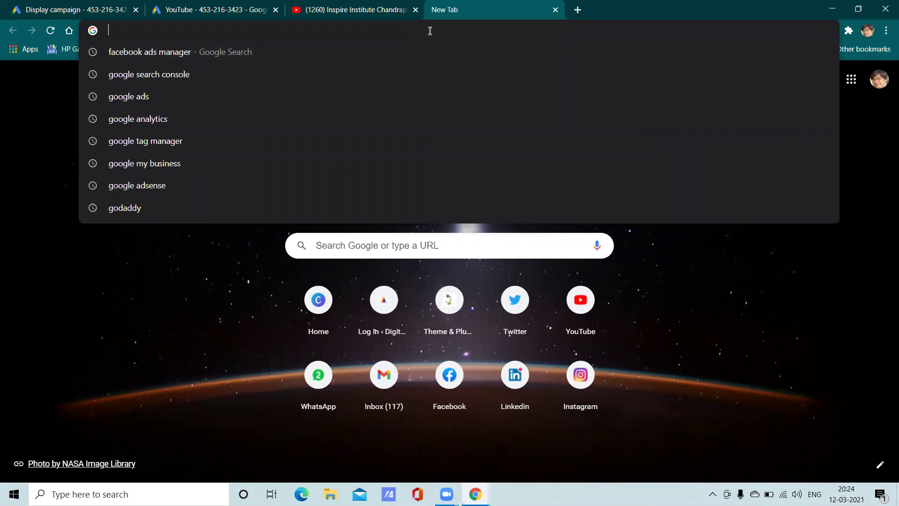
{"action": "type", "text": "the"}
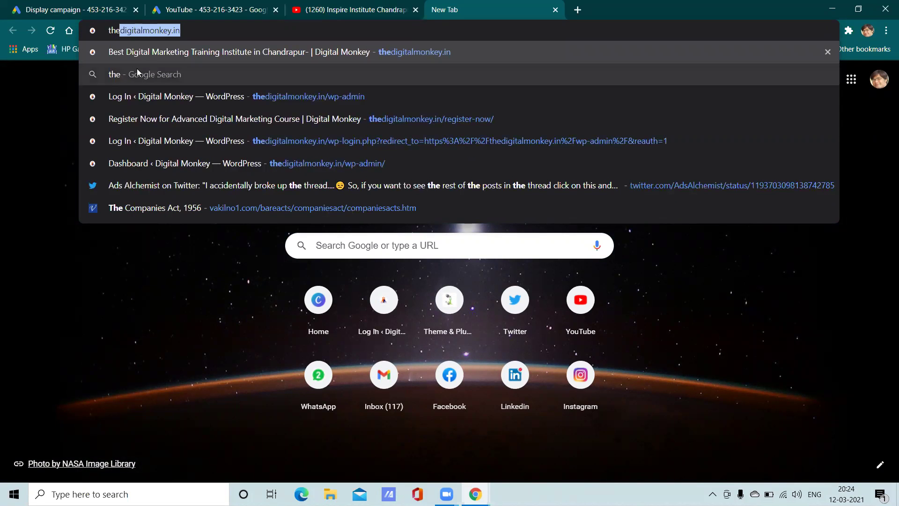
{"action": "triple_click", "coordinate": [136, 29]}
{"action": "right_click", "coordinate": [117, 32]}
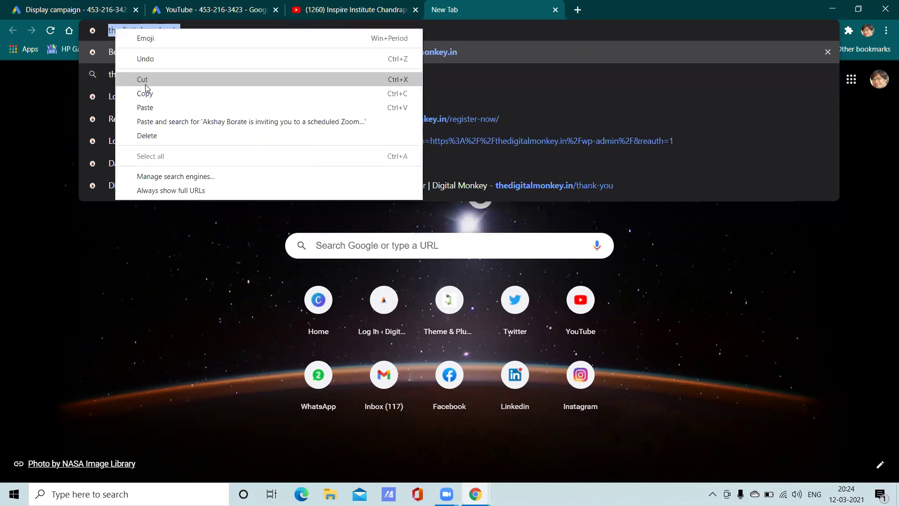
{"action": "left_click", "coordinate": [145, 92]}
{"action": "left_click", "coordinate": [75, 9]}
{"action": "left_click", "coordinate": [99, 275]}
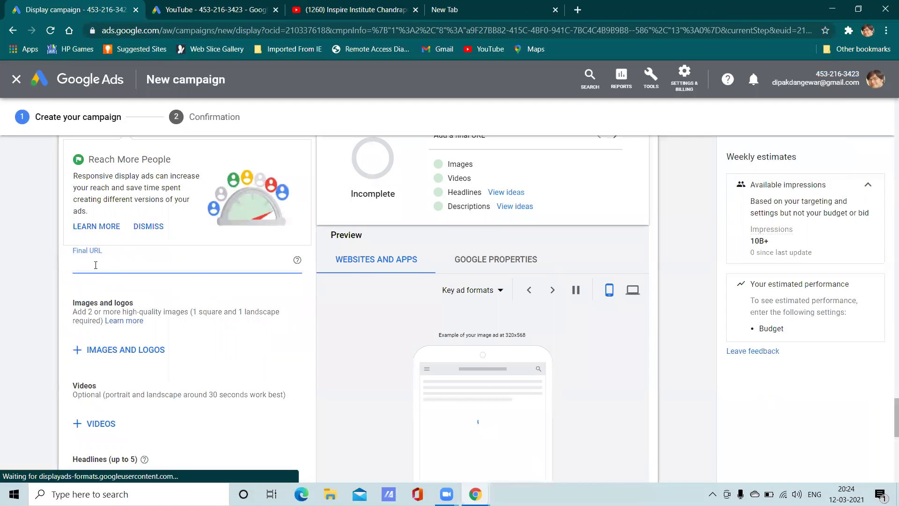
{"action": "right_click", "coordinate": [95, 263]}
{"action": "left_click", "coordinate": [125, 352]}
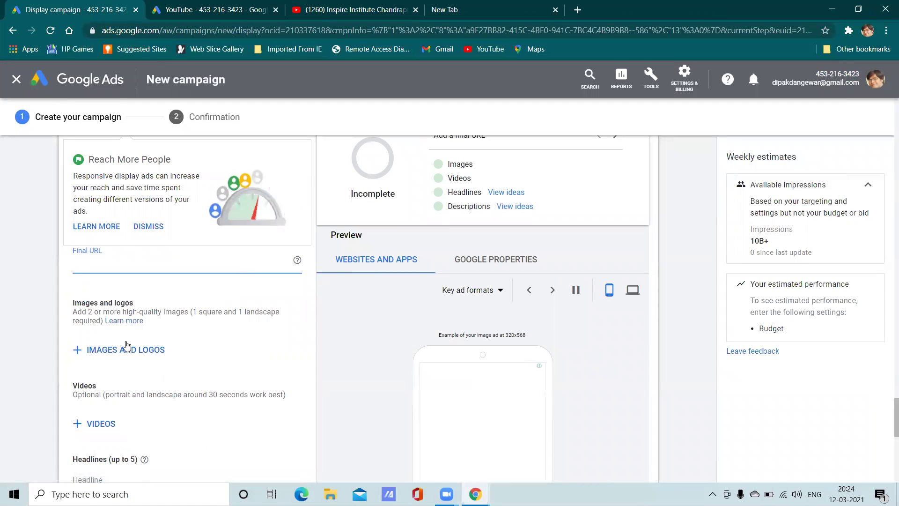
{"action": "left_click", "coordinate": [86, 264]}
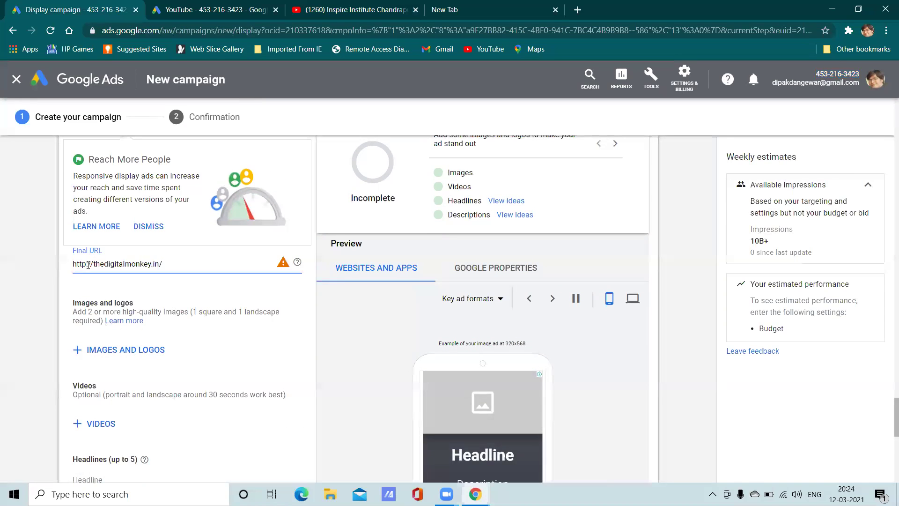
{"action": "type", "text": "s"}
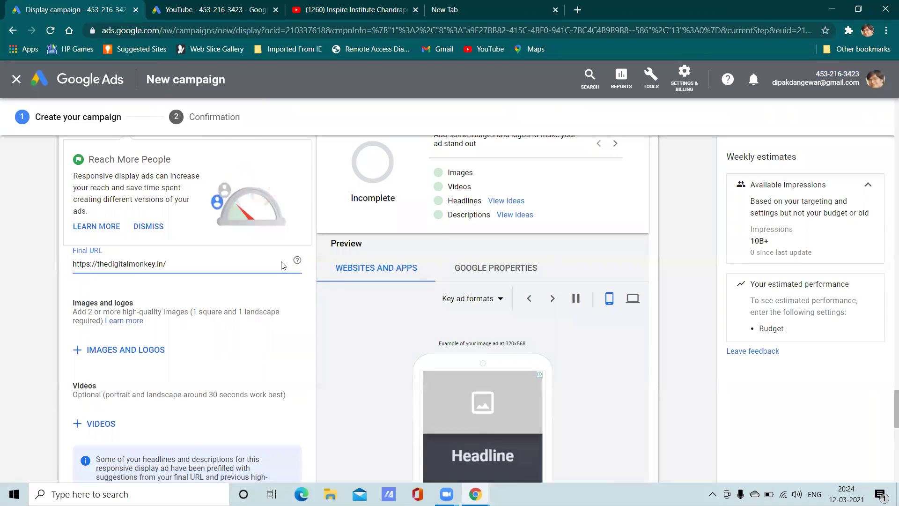
Step: Open the ad's images and logos chooser and review the upload size requirements and the stock image search
{"action": "scroll", "coordinate": [136, 232], "scroll_direction": "down", "scroll_amount": 3}
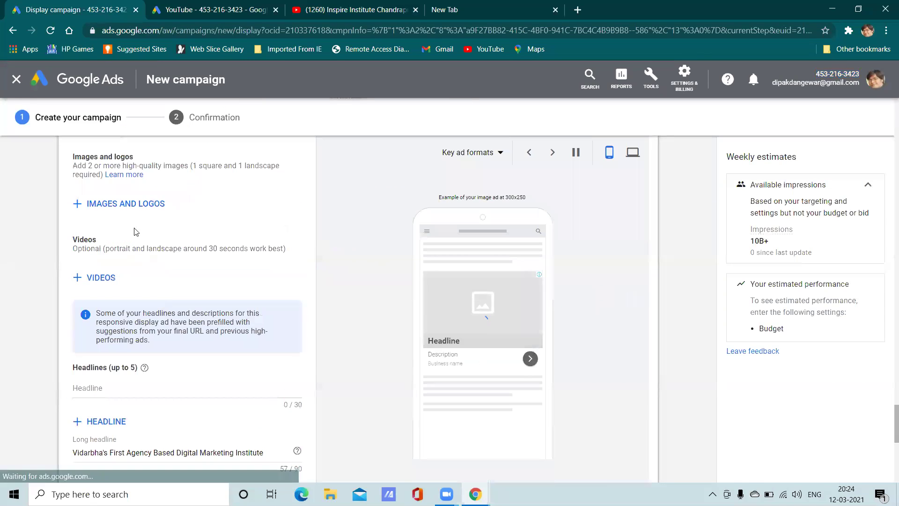
{"action": "left_click", "coordinate": [125, 203]}
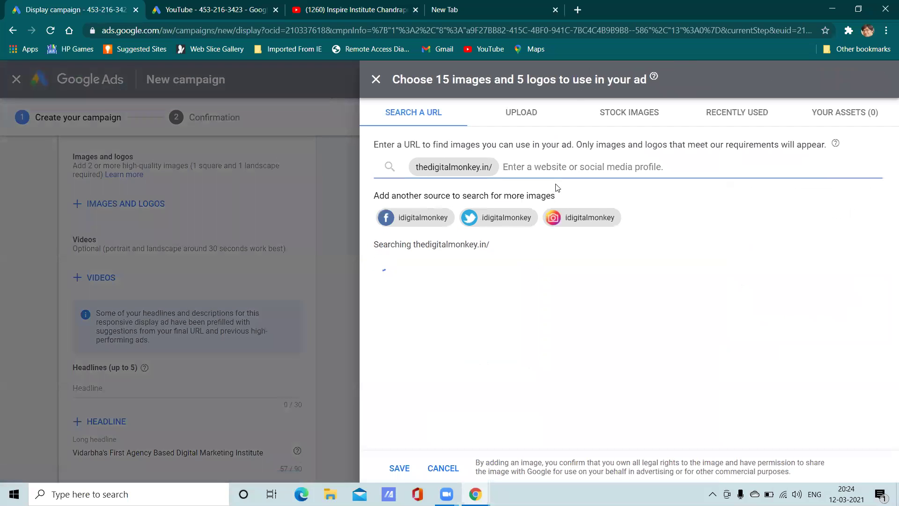
{"action": "left_click", "coordinate": [540, 124]}
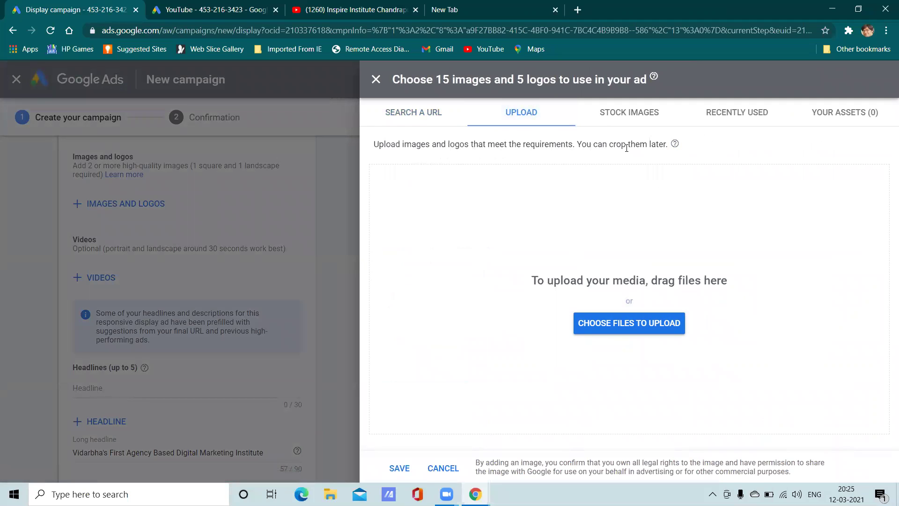
{"action": "mouse_move", "coordinate": [674, 147]}
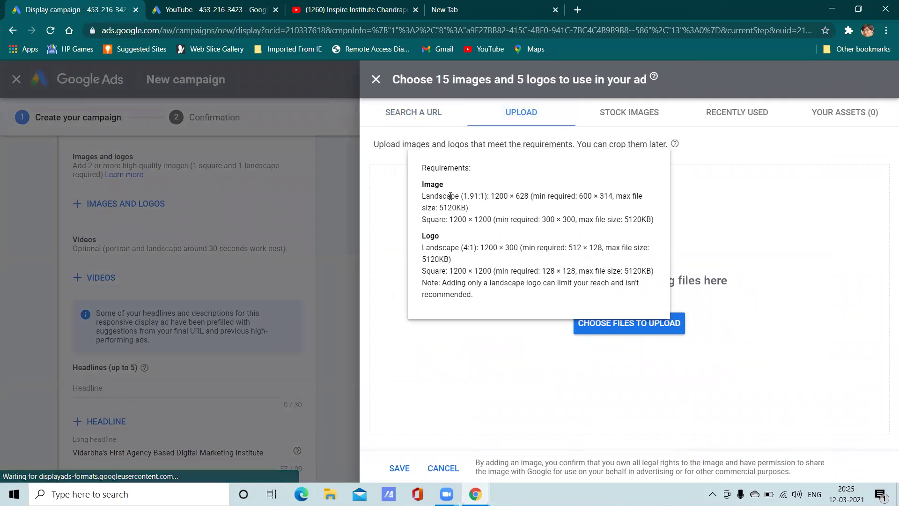
{"action": "left_click_drag", "start_coordinate": [491, 196], "coordinate": [534, 197]}
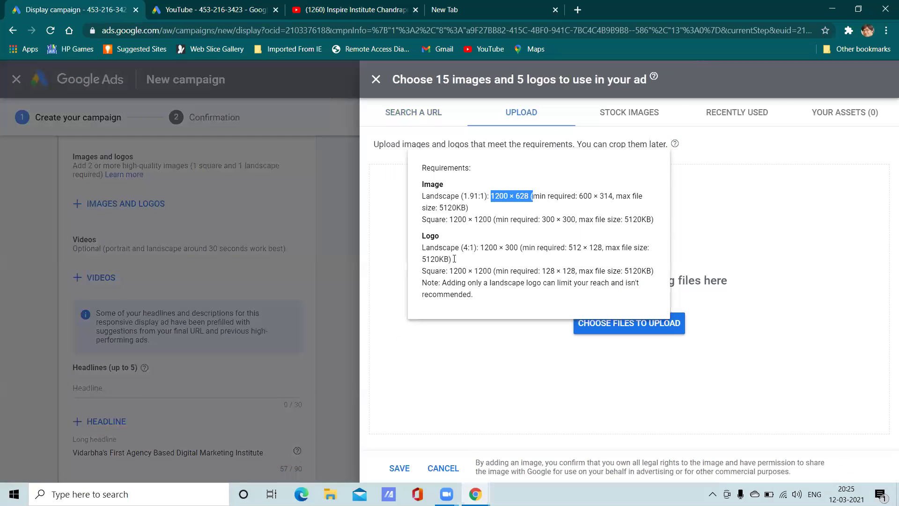
{"action": "left_click", "coordinate": [704, 210]}
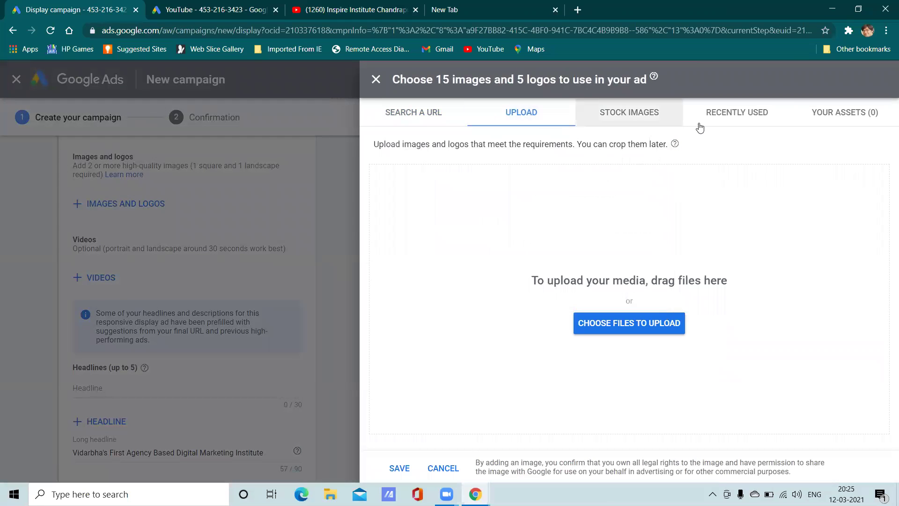
{"action": "left_click", "coordinate": [646, 114]}
{"action": "left_click", "coordinate": [457, 169]}
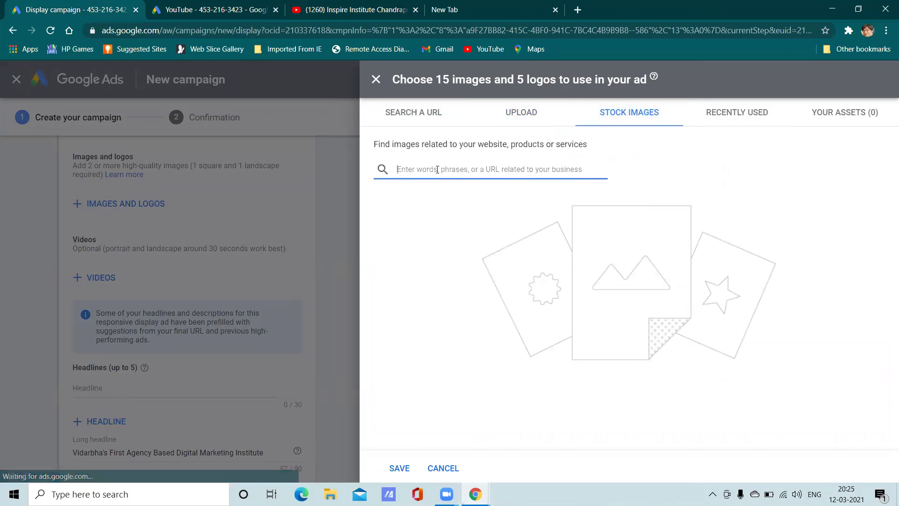
Step: Add the recently used images "Copy of Become A Digital Marketing Expert.png" and "1(1).png" to the ad with 1:1 crops
{"action": "left_click", "coordinate": [733, 116]}
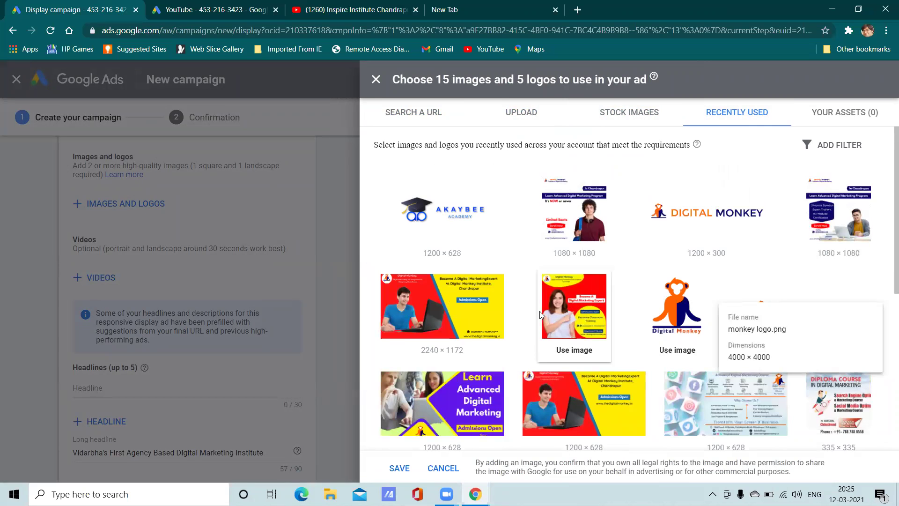
{"action": "left_click", "coordinate": [561, 315]}
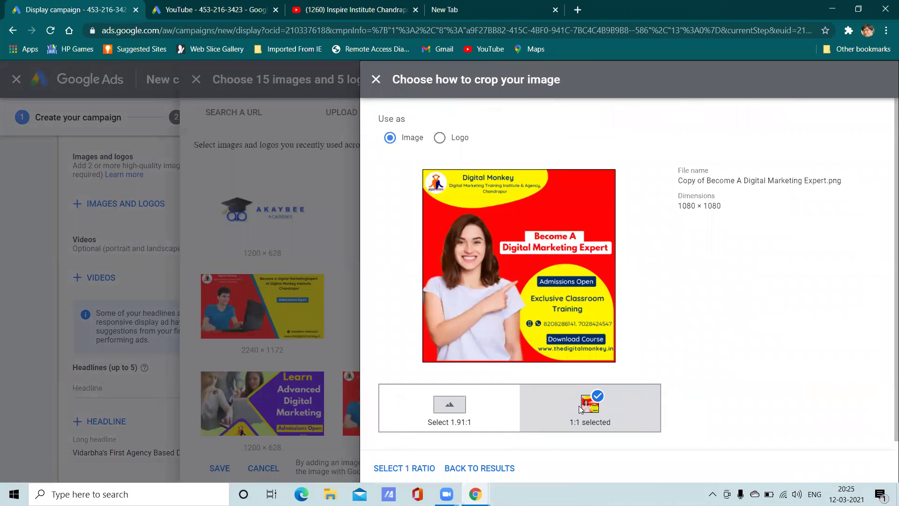
{"action": "left_click", "coordinate": [473, 464]}
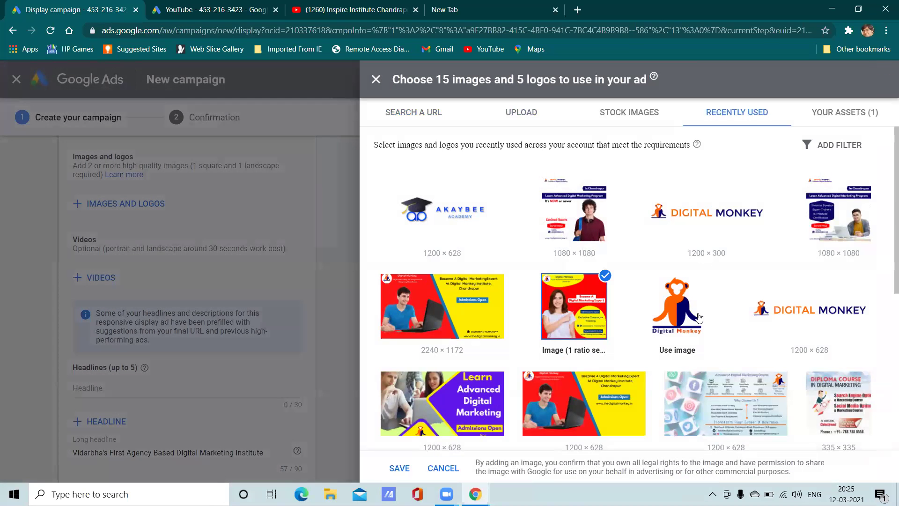
{"action": "mouse_move", "coordinate": [822, 243]}
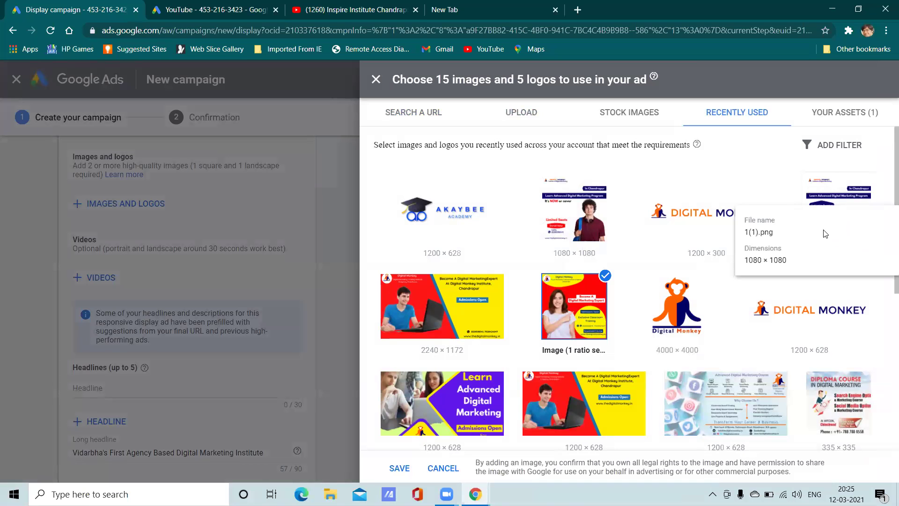
{"action": "left_click", "coordinate": [822, 206]}
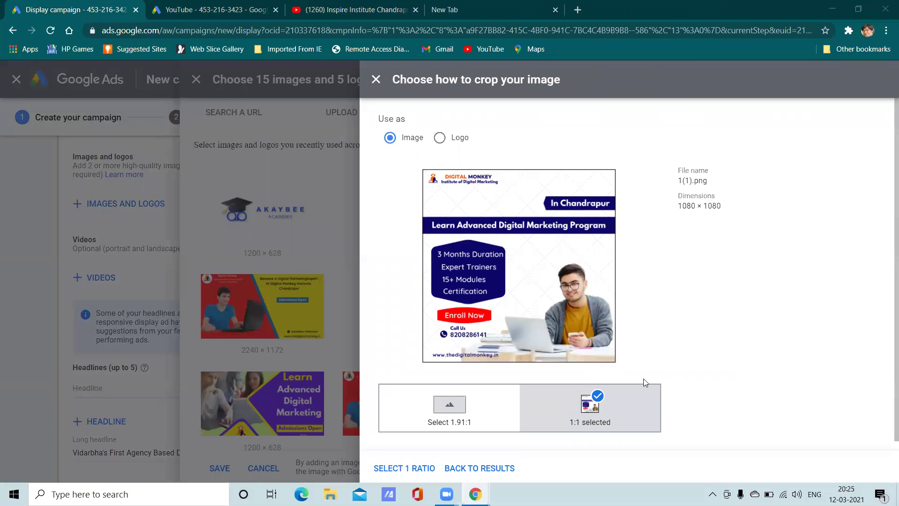
{"action": "left_click", "coordinate": [414, 467]}
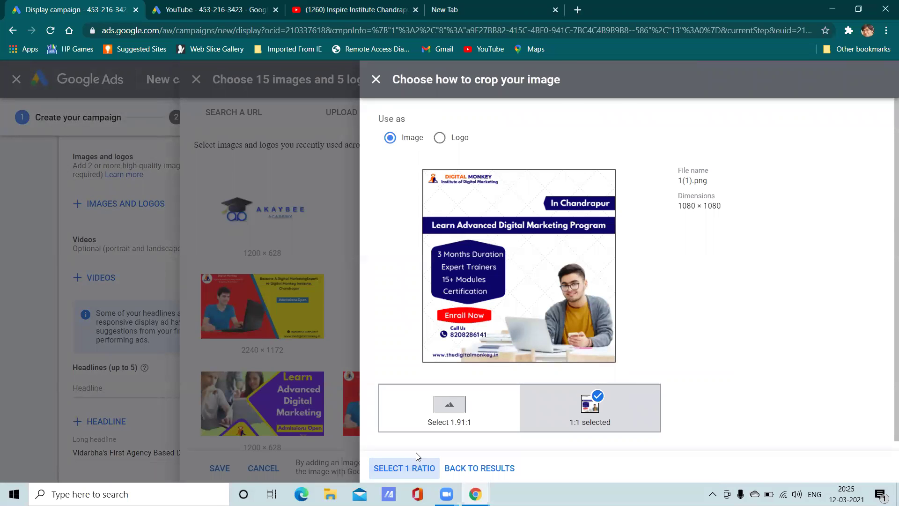
Step: Add the recently used Logo-with-text-02.png as a logo with only the 4:1 ratio selected
{"action": "left_click", "coordinate": [685, 222]}
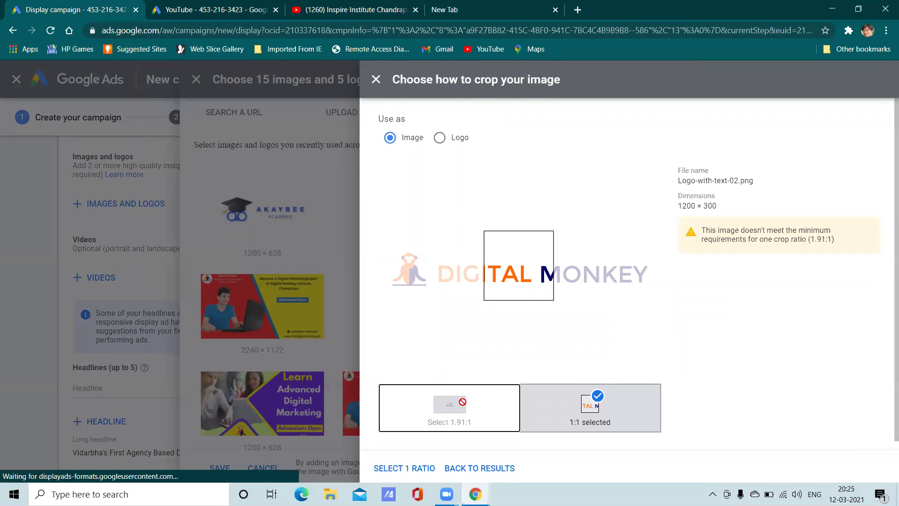
{"action": "left_click", "coordinate": [599, 402]}
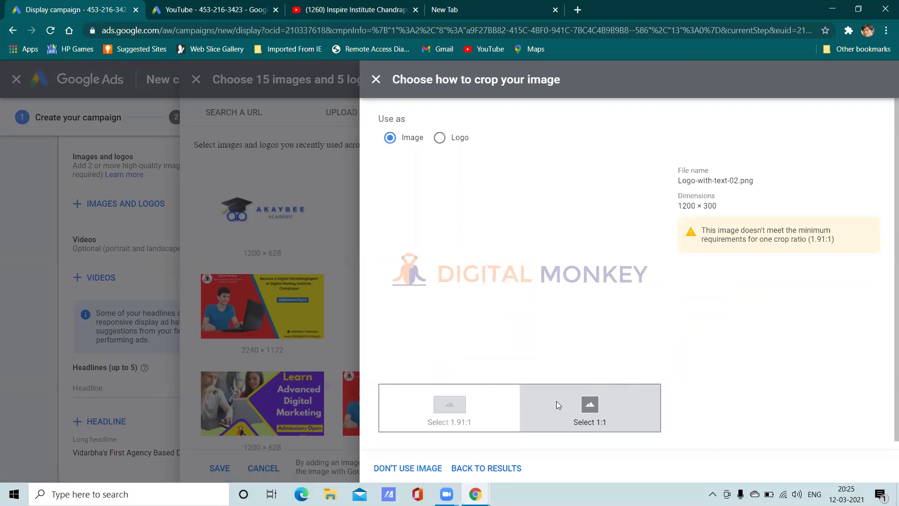
{"action": "left_click", "coordinate": [441, 137]}
{"action": "left_click", "coordinate": [457, 398]}
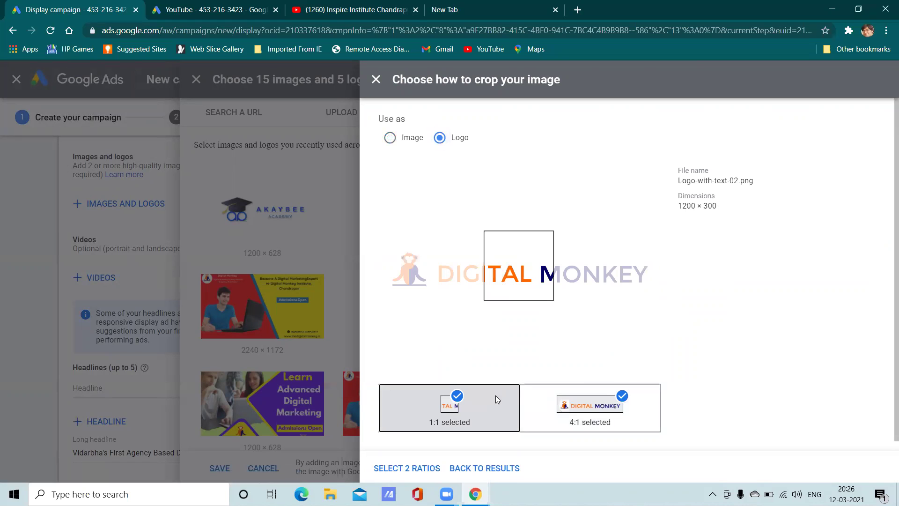
{"action": "left_click", "coordinate": [464, 403]}
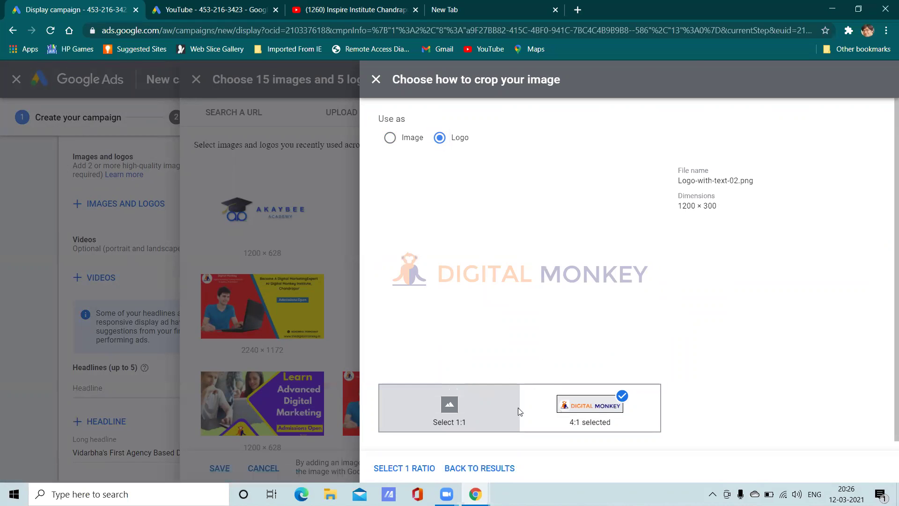
{"action": "left_click", "coordinate": [412, 467]}
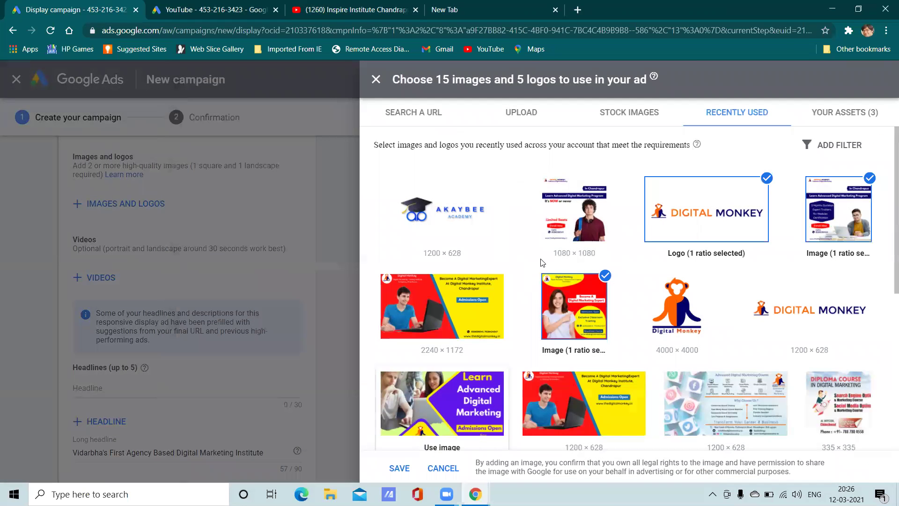
Step: Add the recently used monkey logo.png as a 1:1 image and save the image and logo selection
{"action": "left_click", "coordinate": [687, 316]}
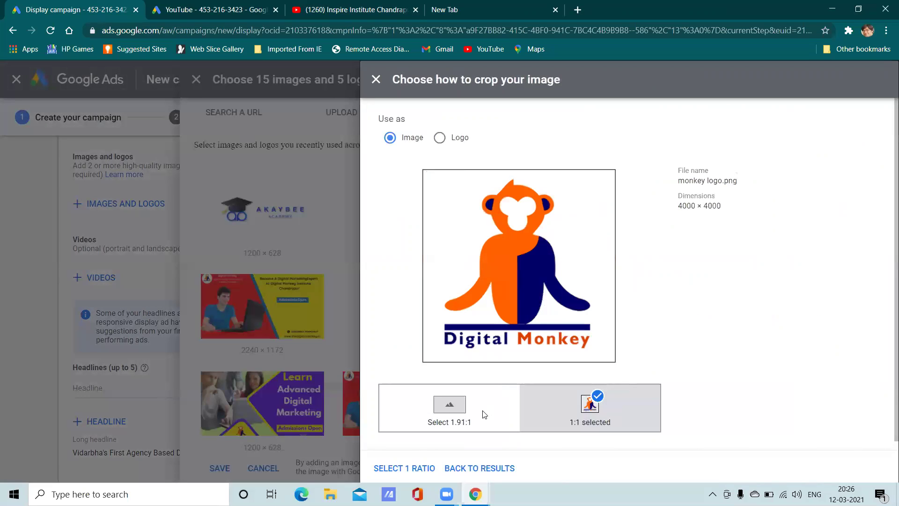
{"action": "left_click", "coordinate": [412, 468]}
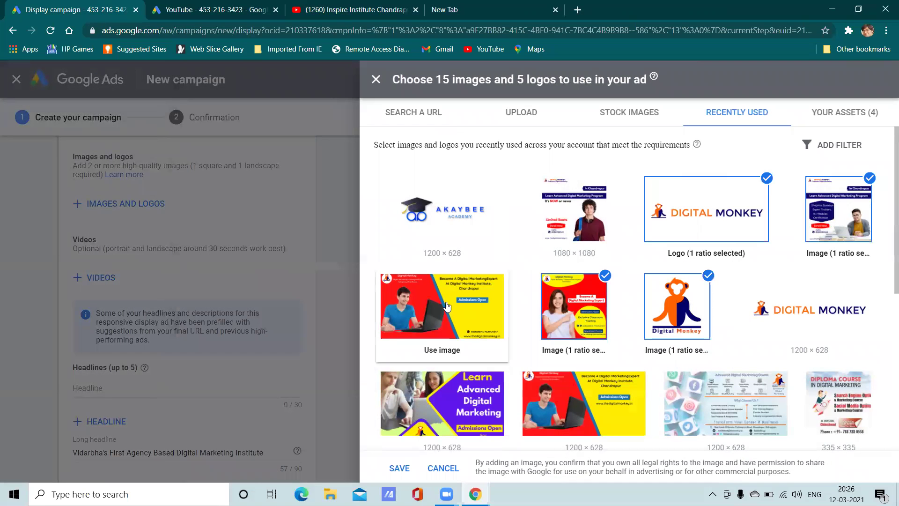
{"action": "left_click", "coordinate": [400, 466]}
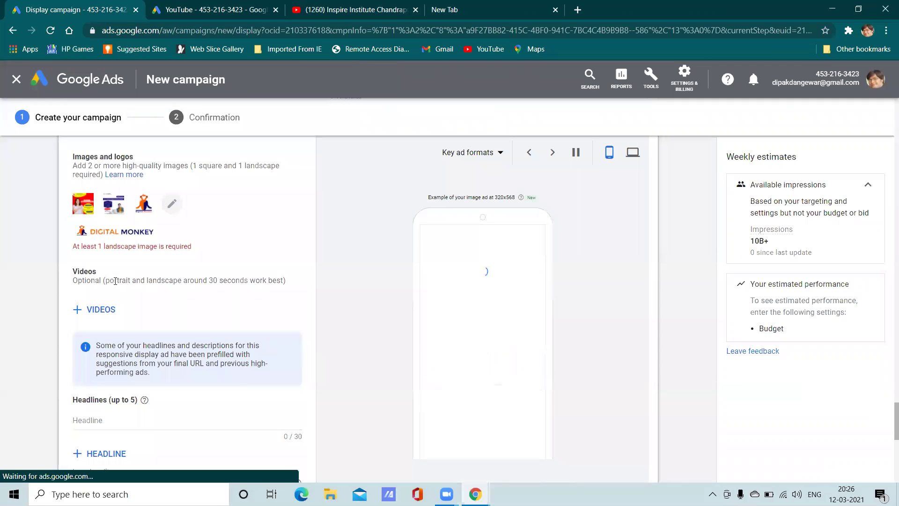
Step: Add the recently used 2240 × 1172 Digital Monkey banner as a 1.91:1 landscape image and save the ad's images
{"action": "left_click", "coordinate": [172, 203]}
{"action": "left_click", "coordinate": [490, 295]}
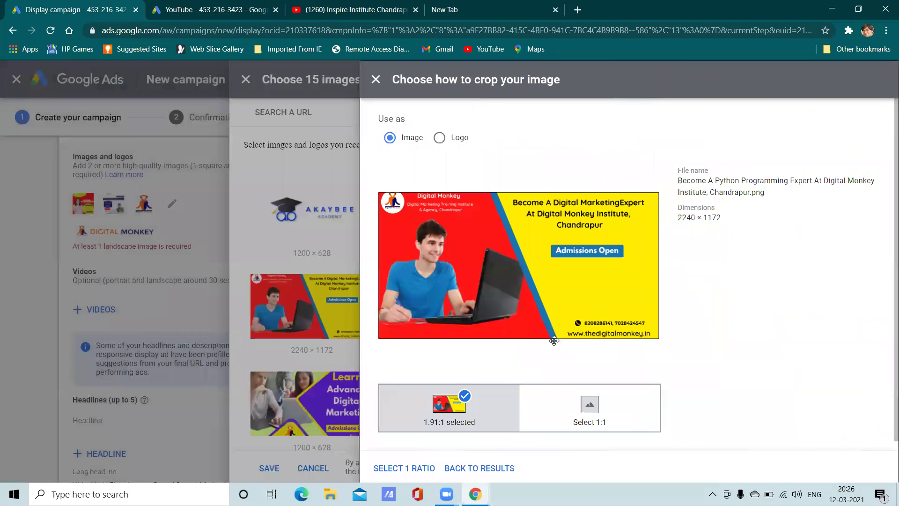
{"action": "left_click", "coordinate": [423, 468]}
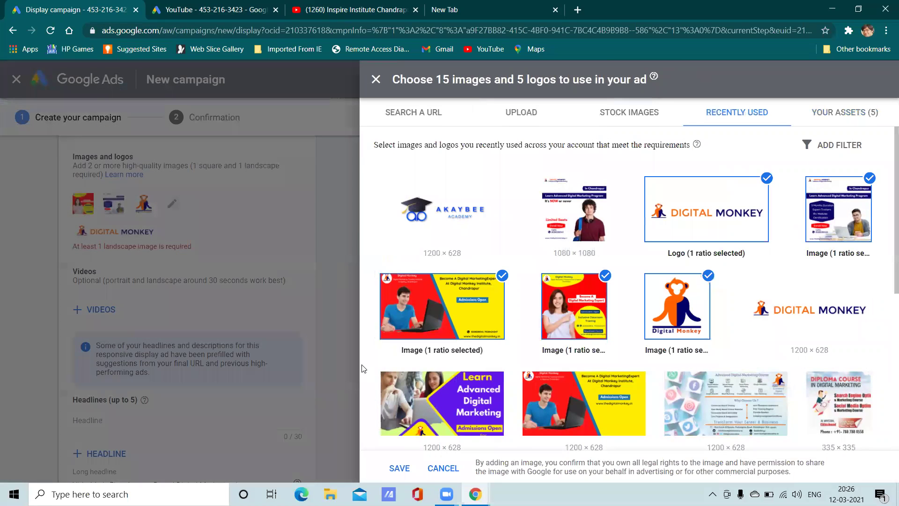
{"action": "left_click", "coordinate": [400, 466]}
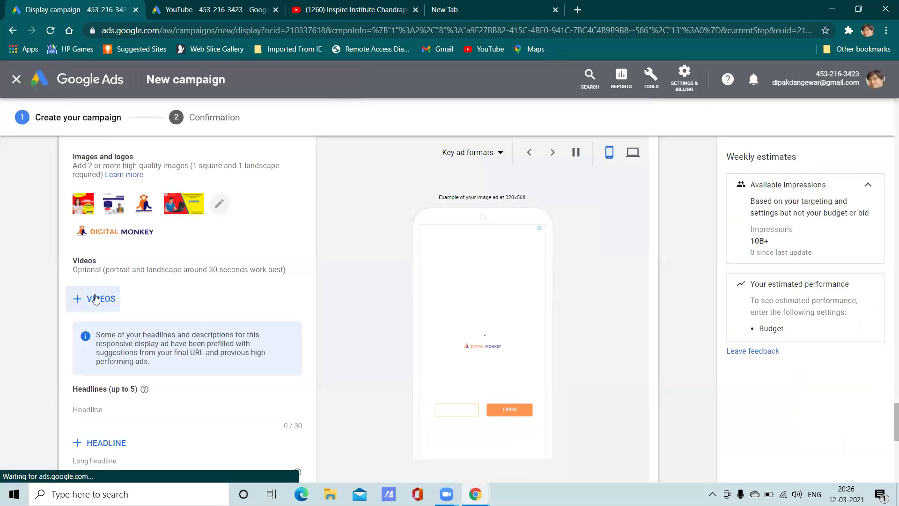
Step: Open the ad's video chooser, switch to YouTube and change to the account that uses the same e-mail as Google Ads
{"action": "left_click", "coordinate": [95, 298]}
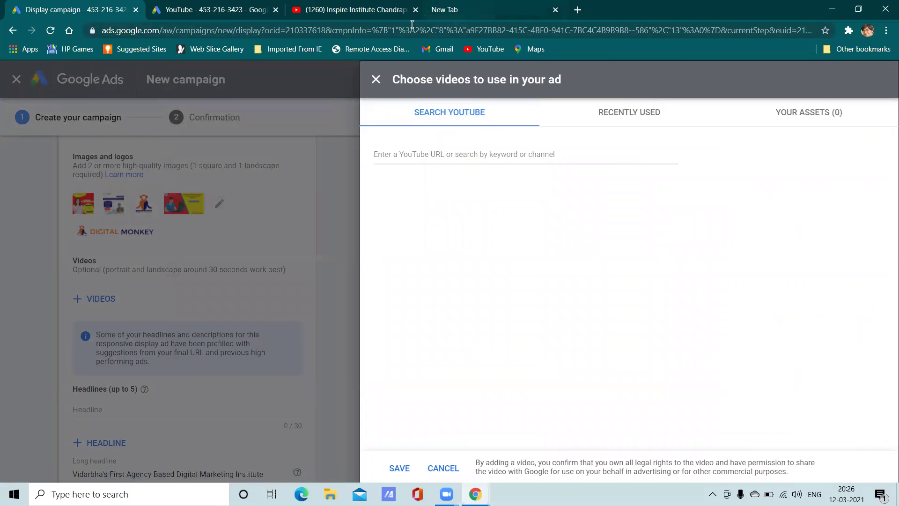
{"action": "left_click", "coordinate": [394, 10]}
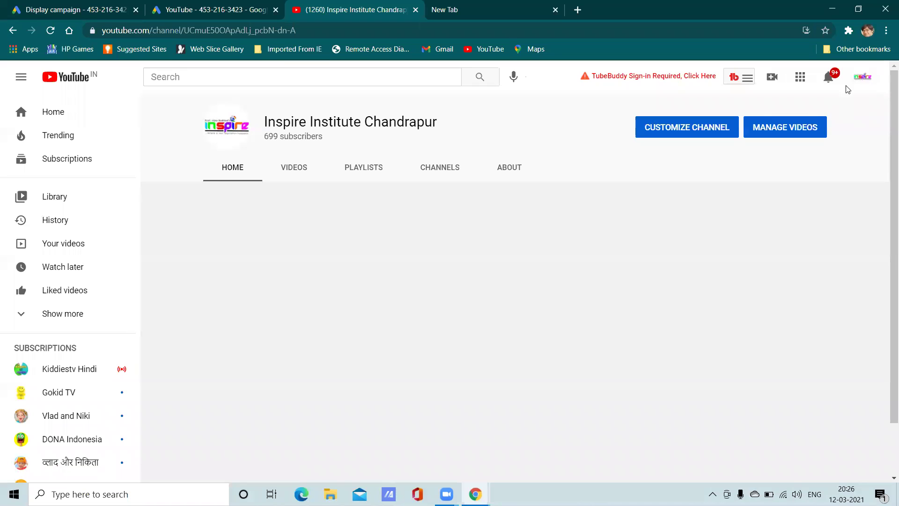
{"action": "left_click", "coordinate": [857, 84]}
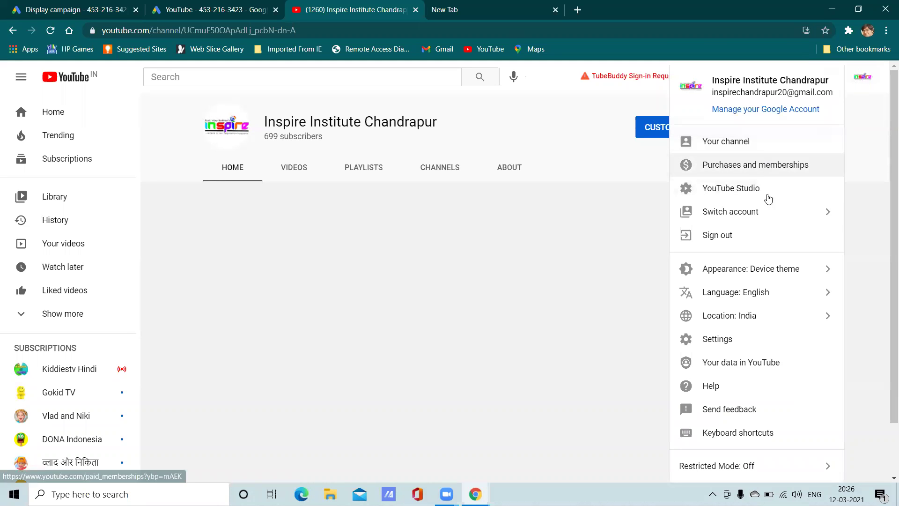
{"action": "left_click", "coordinate": [742, 211]}
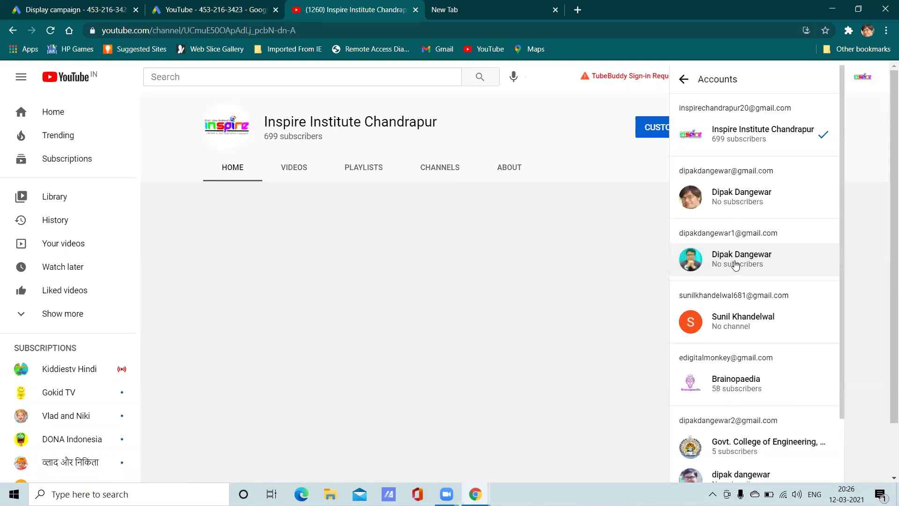
{"action": "left_click", "coordinate": [735, 214]}
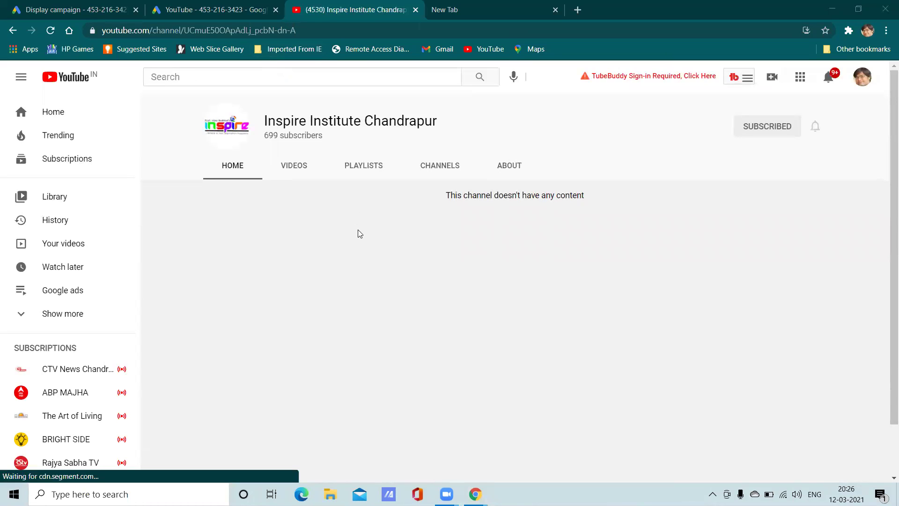
Step: Check the Inspire Institute Chandrapur channel's videos and open the signed-in account's own uploads in YouTube Studio
{"action": "left_click", "coordinate": [305, 170]}
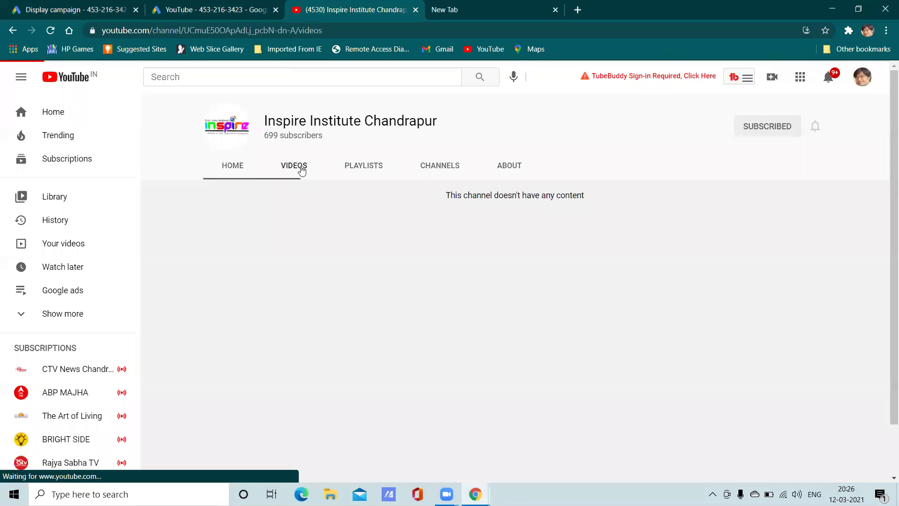
{"action": "left_click", "coordinate": [243, 170]}
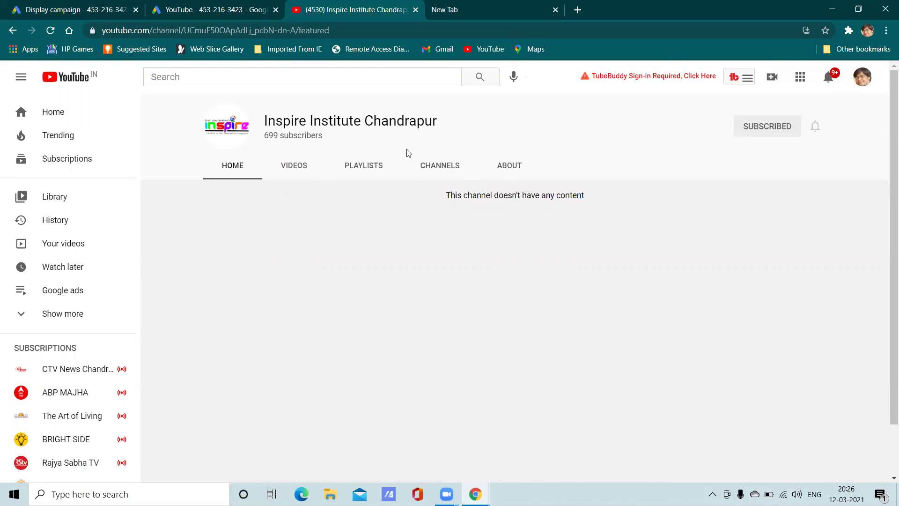
{"action": "left_click", "coordinate": [61, 254]}
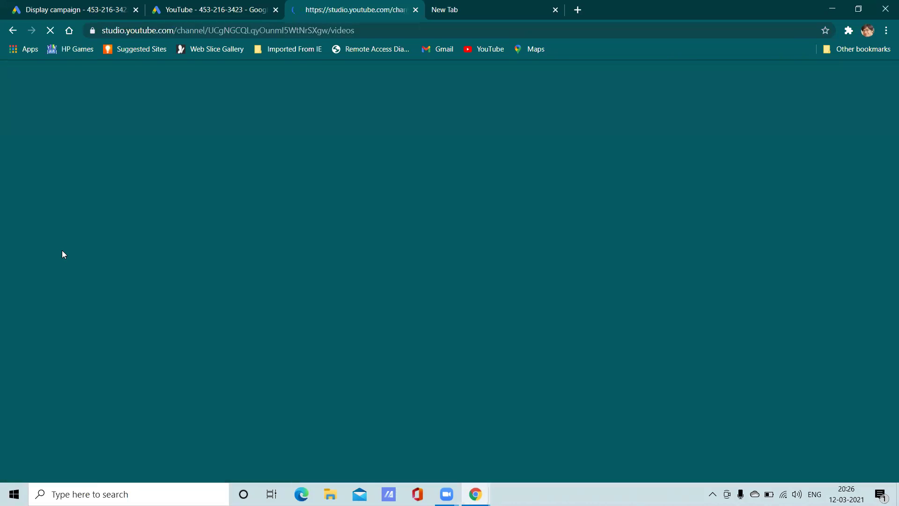
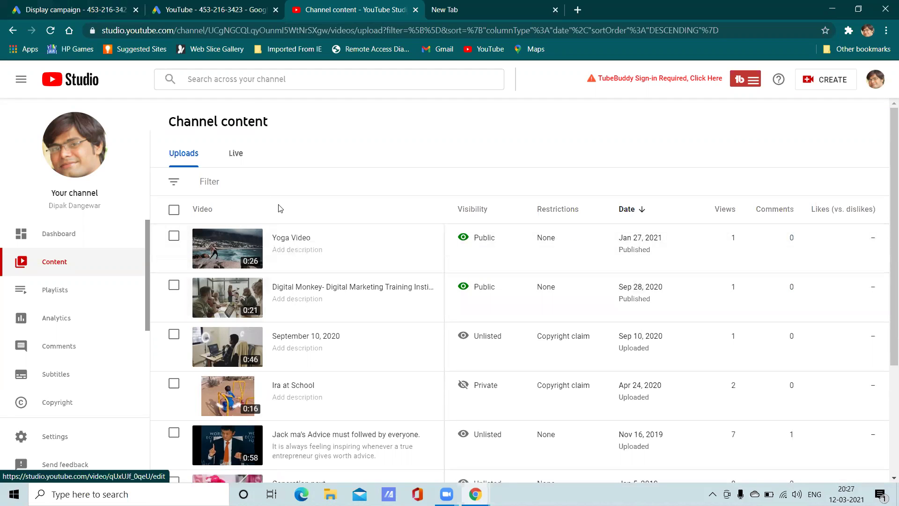
{"action": "right_click", "coordinate": [233, 253]}
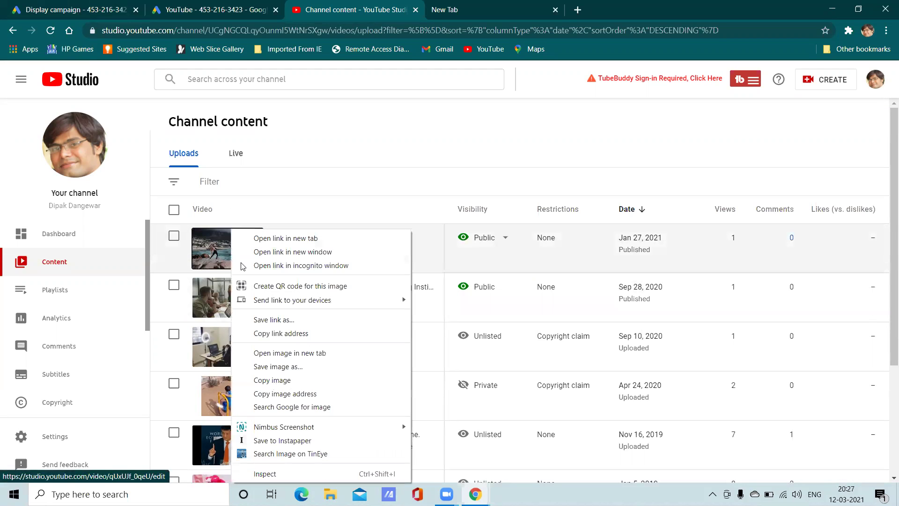
{"action": "left_click", "coordinate": [281, 333]}
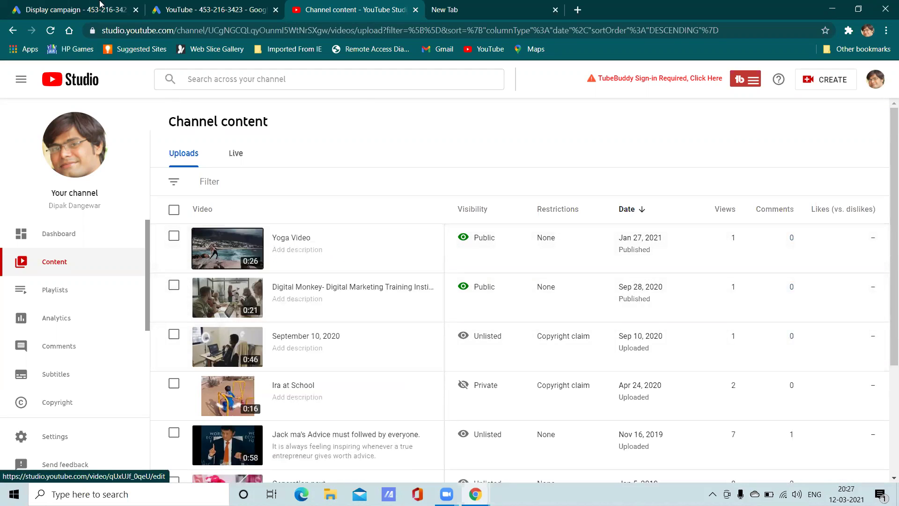
{"action": "left_click", "coordinate": [75, 10]}
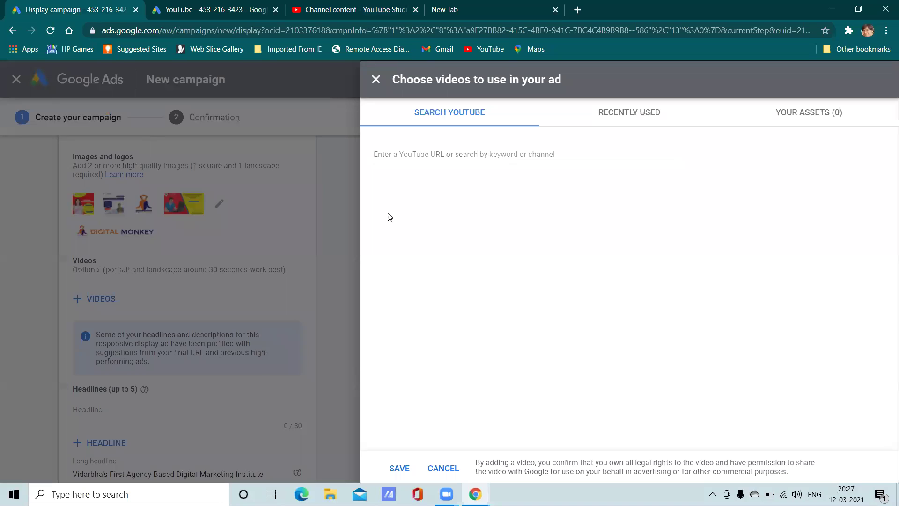
{"action": "left_click", "coordinate": [451, 151]}
{"action": "right_click", "coordinate": [451, 152]}
{"action": "left_click", "coordinate": [432, 156]}
{"action": "right_click", "coordinate": [432, 154]}
{"action": "left_click", "coordinate": [462, 243]}
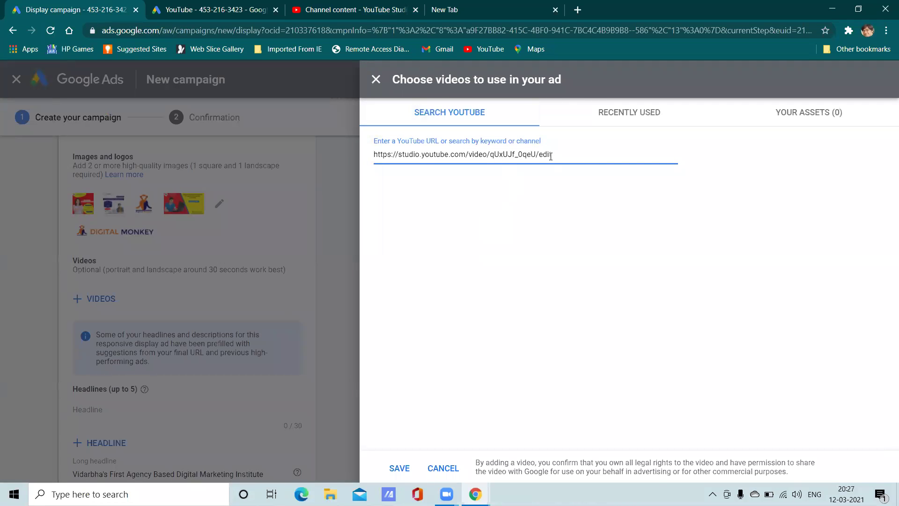
{"action": "left_click", "coordinate": [180, 177]}
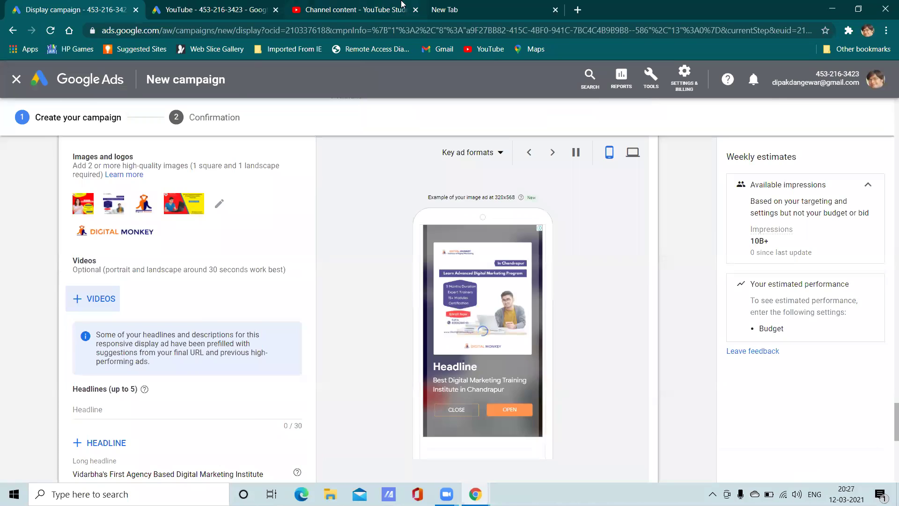
Step: Copy the shareable link of the 0:21 Digital Monkey digital marketing training video in YouTube Studio
{"action": "left_click", "coordinate": [401, 5]}
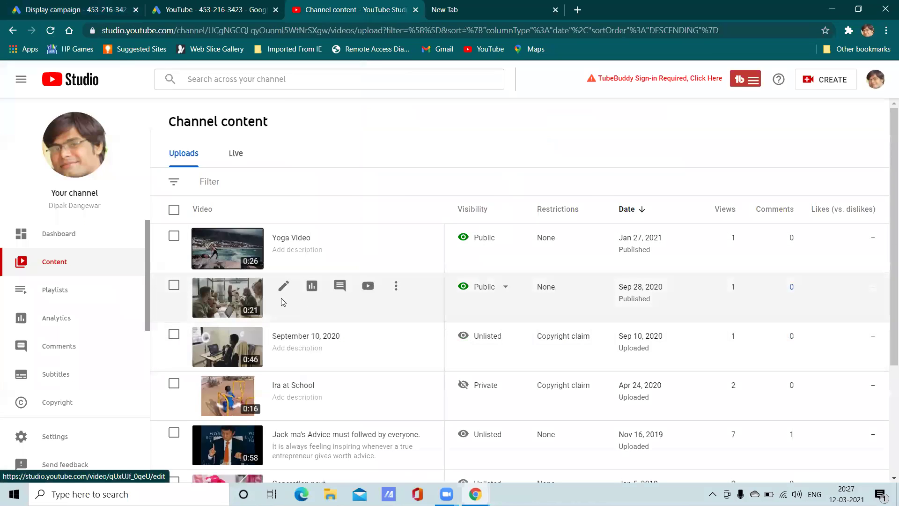
{"action": "left_click", "coordinate": [396, 286]}
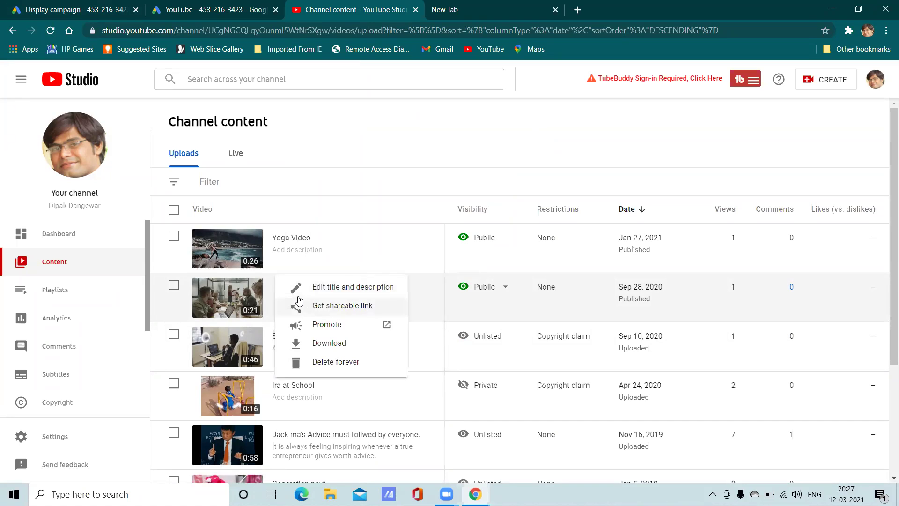
{"action": "right_click", "coordinate": [321, 307]}
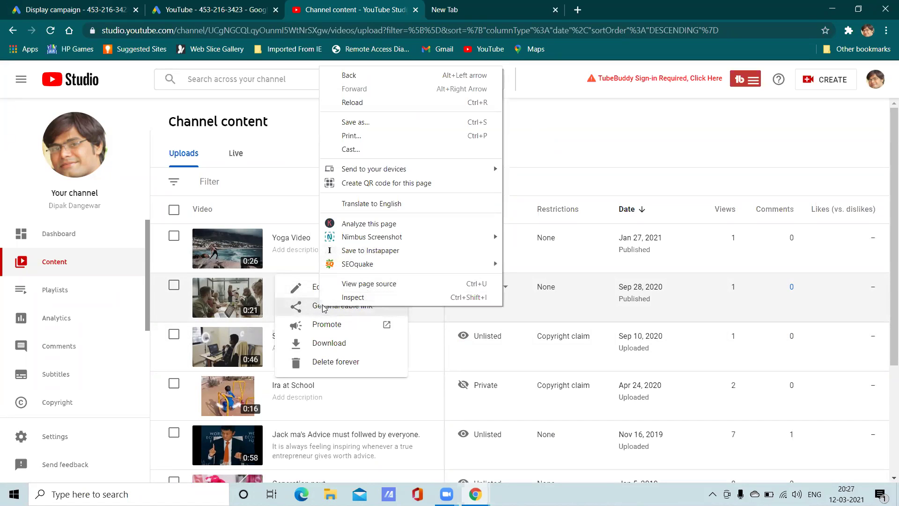
{"action": "left_click", "coordinate": [323, 308]}
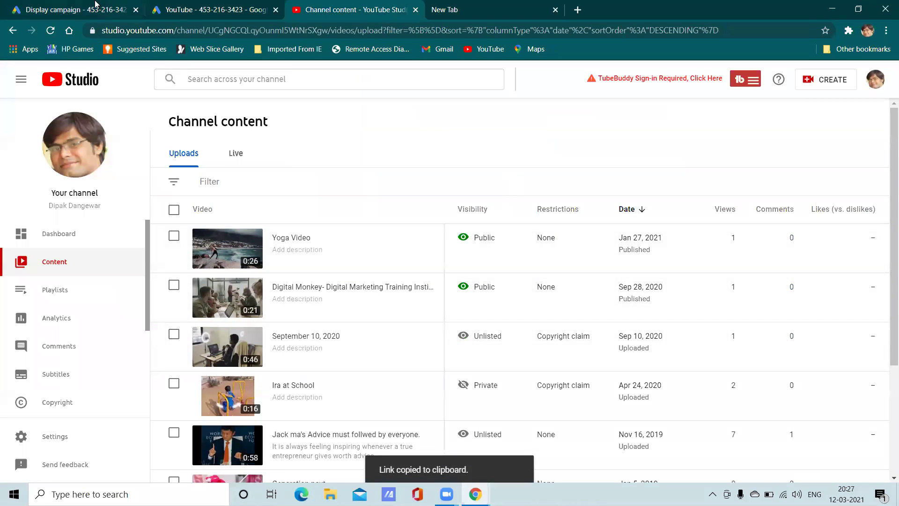
{"action": "left_click", "coordinate": [96, 5]}
{"action": "left_click", "coordinate": [96, 299]}
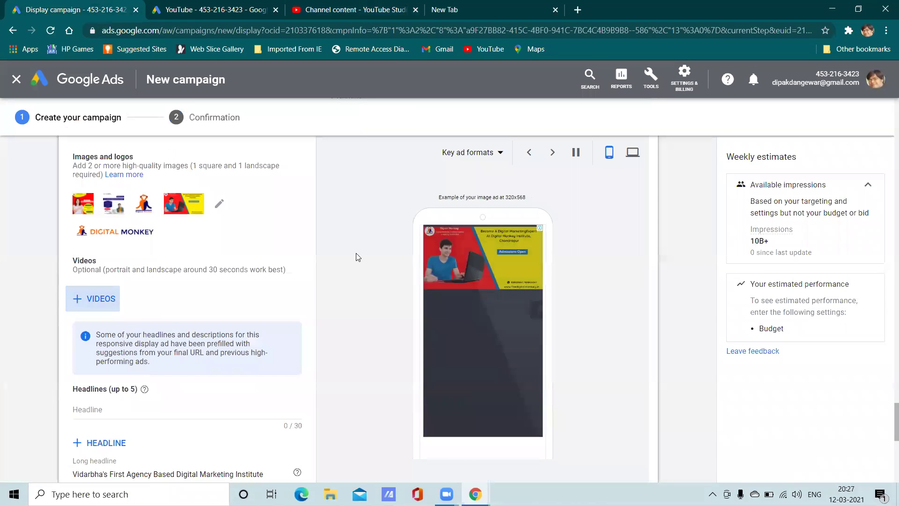
{"action": "triple_click", "coordinate": [411, 157]}
{"action": "right_click", "coordinate": [411, 154]}
{"action": "left_click", "coordinate": [434, 201]}
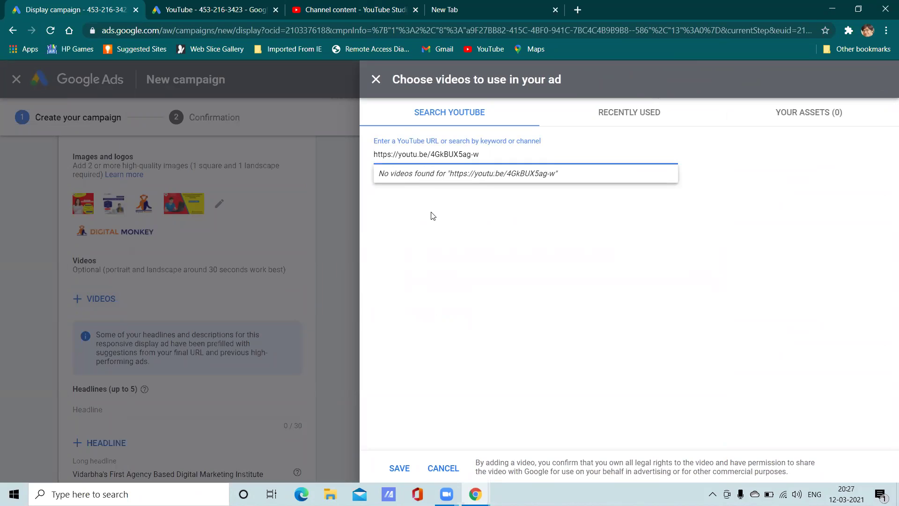
{"action": "left_click", "coordinate": [433, 215]}
{"action": "left_click", "coordinate": [486, 155]}
{"action": "key", "text": "ctrl+a"}
{"action": "left_click", "coordinate": [226, 143]}
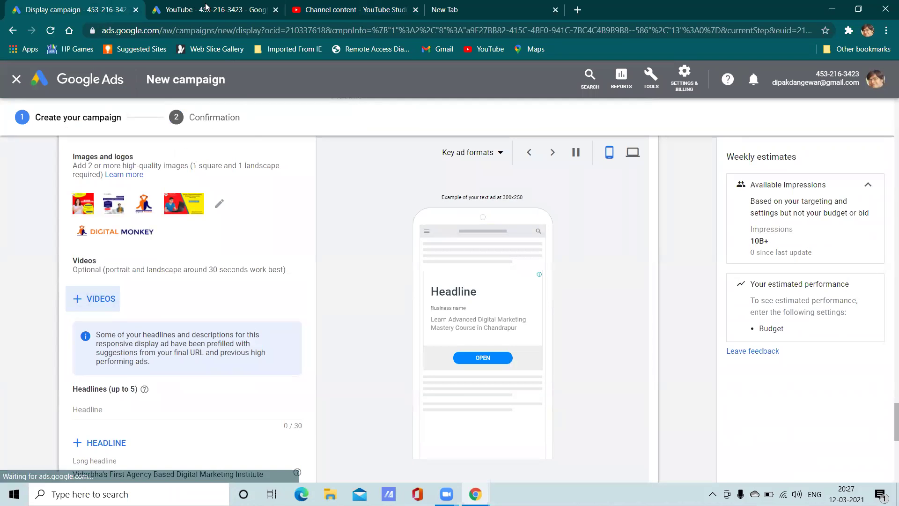
Step: Open the account's public YouTube channel page and copy the link address of the Digital Monkey training video
{"action": "key", "text": "ctrl+Tab"}
{"action": "key", "text": "ctrl+Tab"}
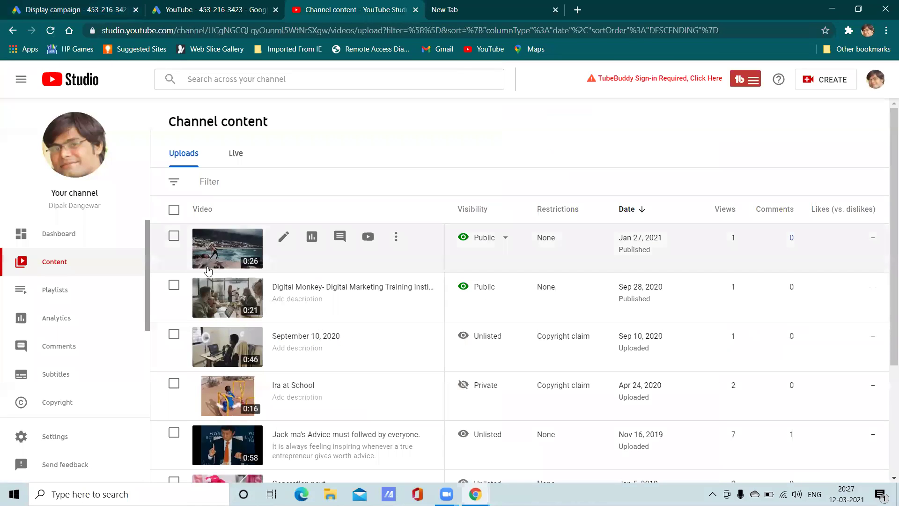
{"action": "left_click", "coordinate": [71, 233]}
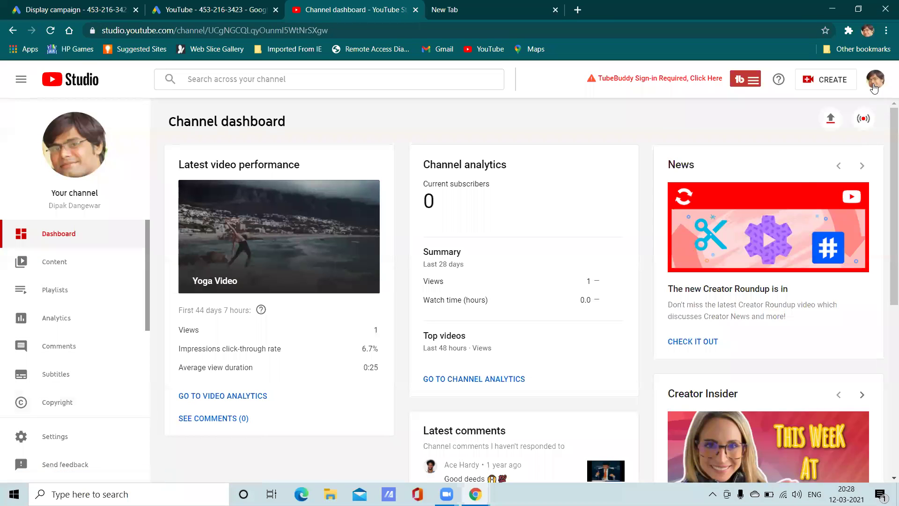
{"action": "left_click", "coordinate": [875, 79]}
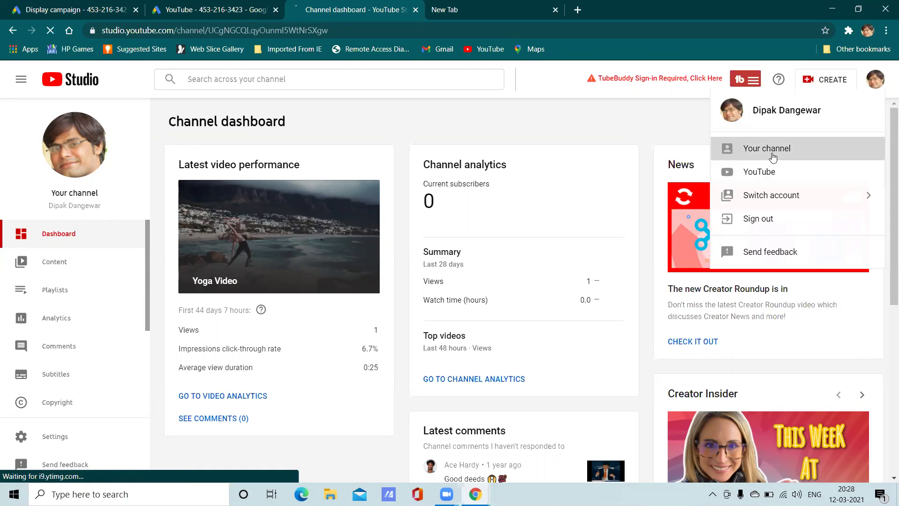
{"action": "left_click", "coordinate": [769, 150]}
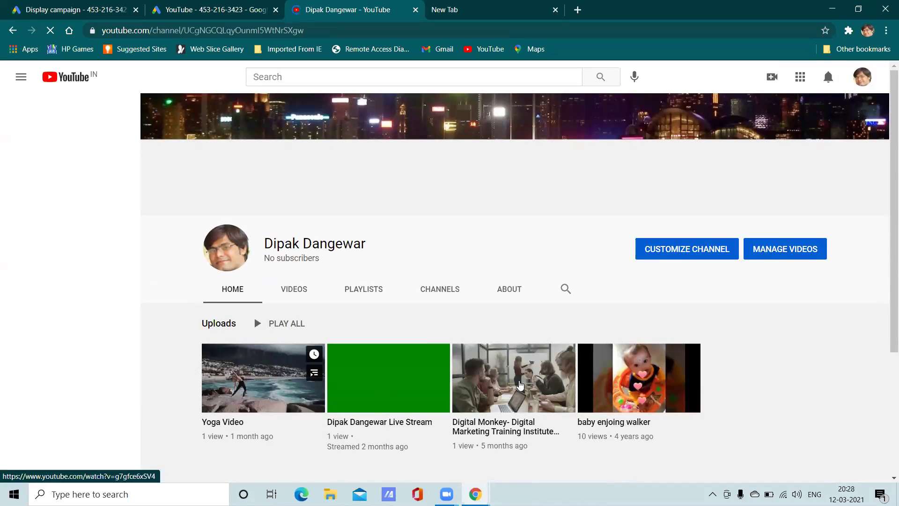
{"action": "right_click", "coordinate": [516, 373]}
{"action": "left_click", "coordinate": [546, 233]}
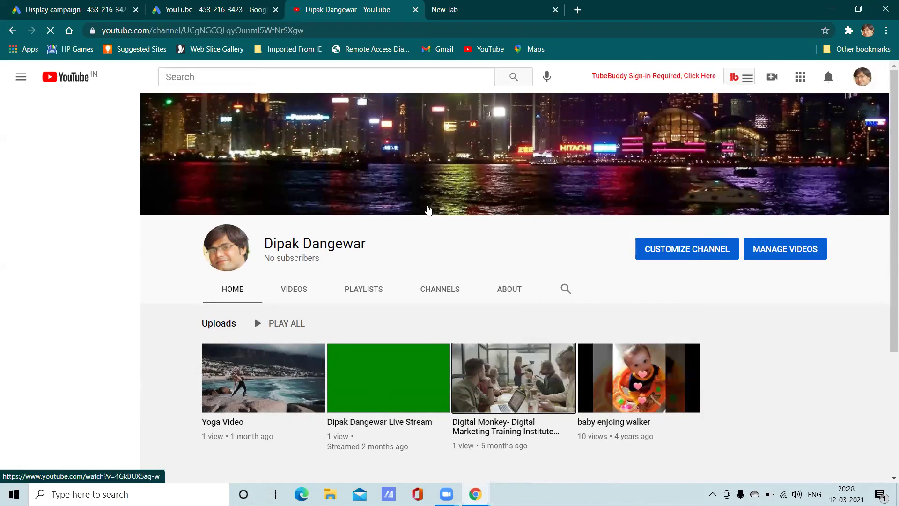
{"action": "left_click", "coordinate": [100, 5]}
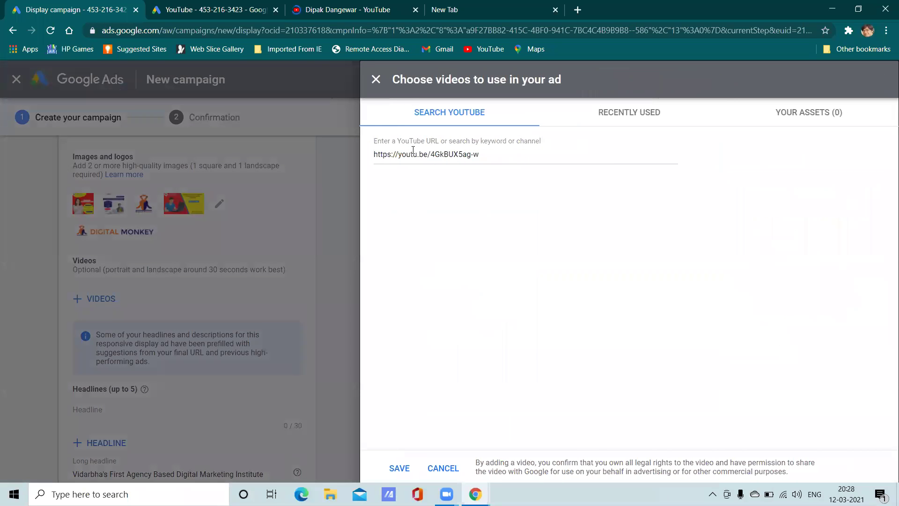
{"action": "triple_click", "coordinate": [413, 150]}
{"action": "right_click", "coordinate": [413, 150]}
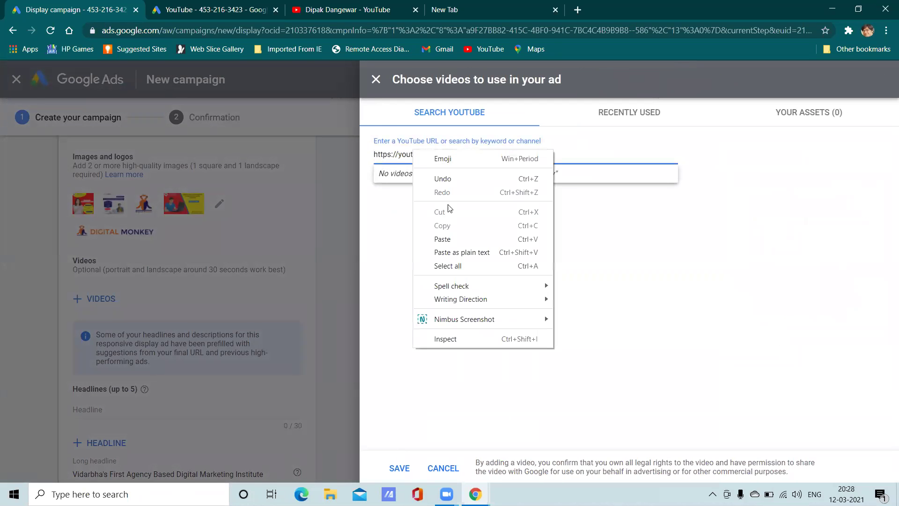
{"action": "left_click", "coordinate": [452, 238]}
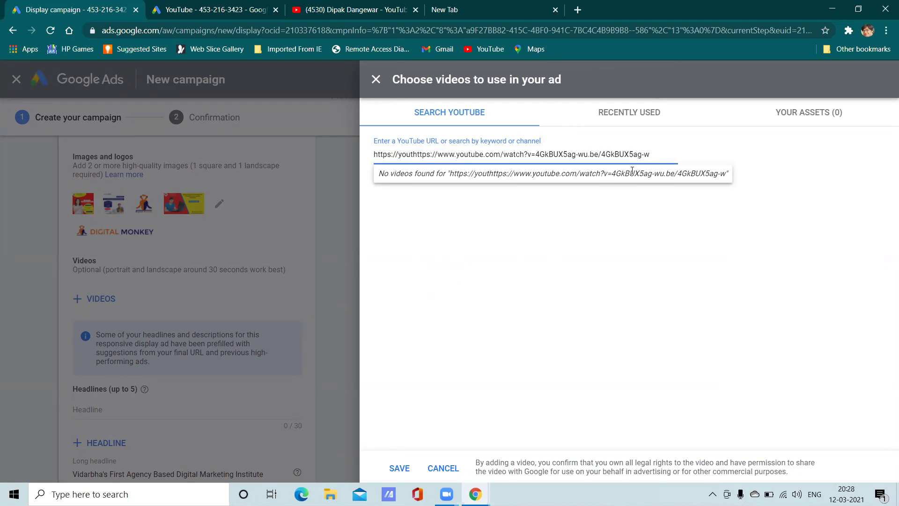
{"action": "left_click_drag", "start_coordinate": [658, 154], "coordinate": [199, 153]}
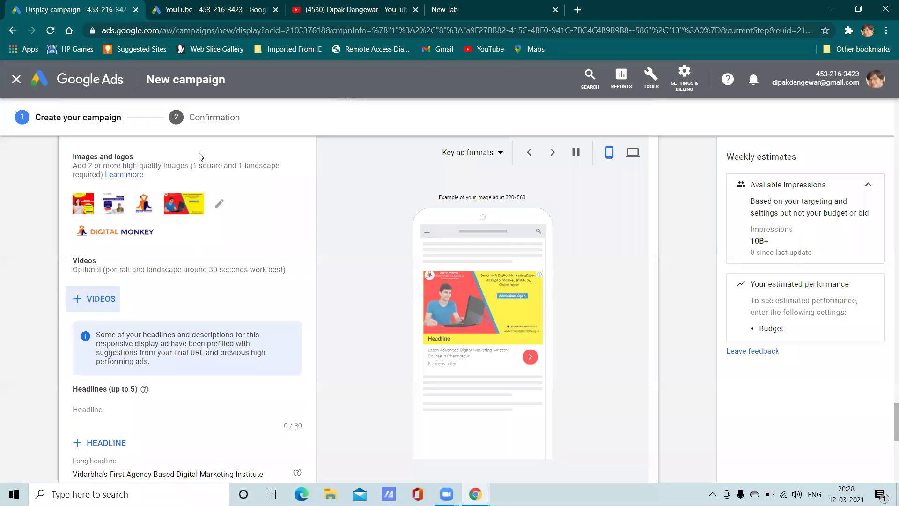
{"action": "left_click", "coordinate": [99, 299]}
{"action": "left_click", "coordinate": [445, 155]}
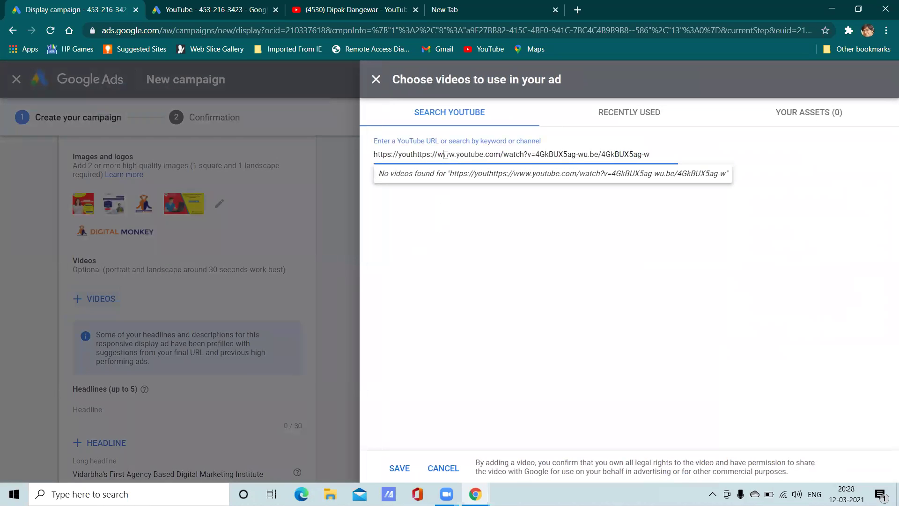
{"action": "triple_click", "coordinate": [445, 154]}
{"action": "type", "text": "https://www.youtube.com/watch?v=4GkBUX5ag-w"}
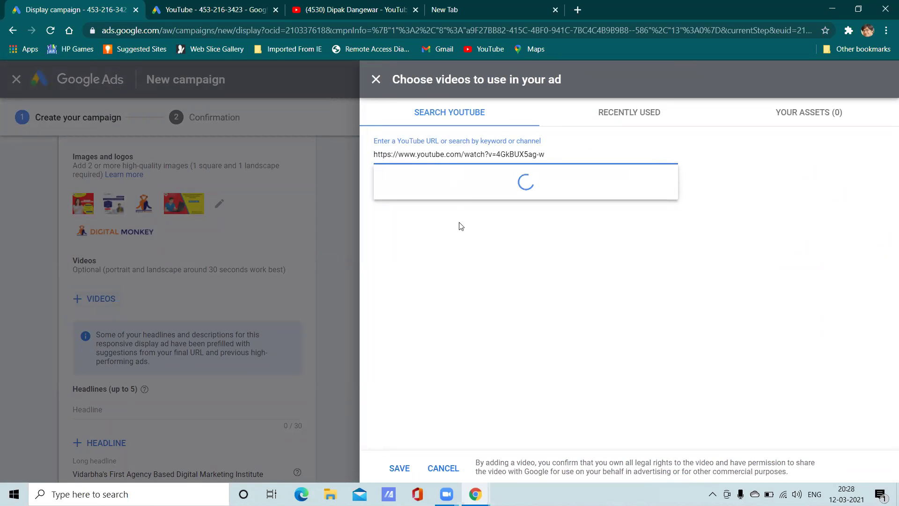
{"action": "left_click", "coordinate": [518, 203]}
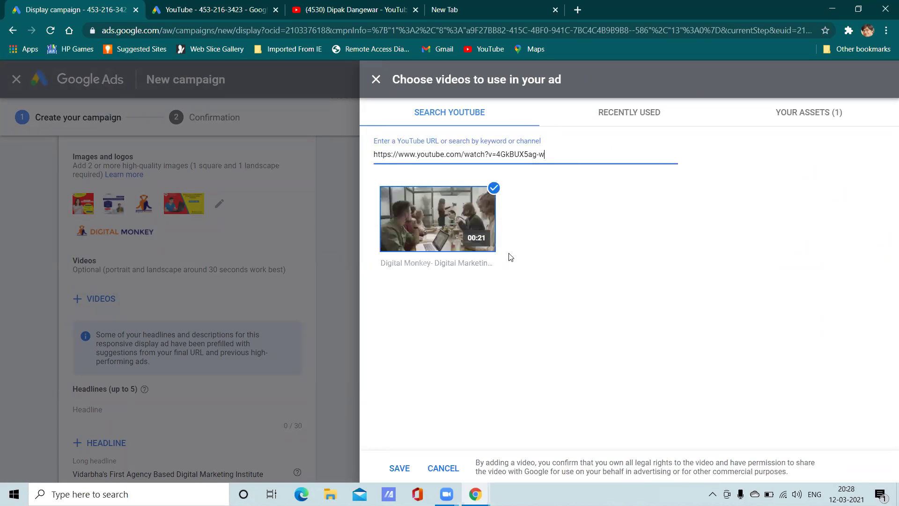
{"action": "left_click", "coordinate": [400, 468]}
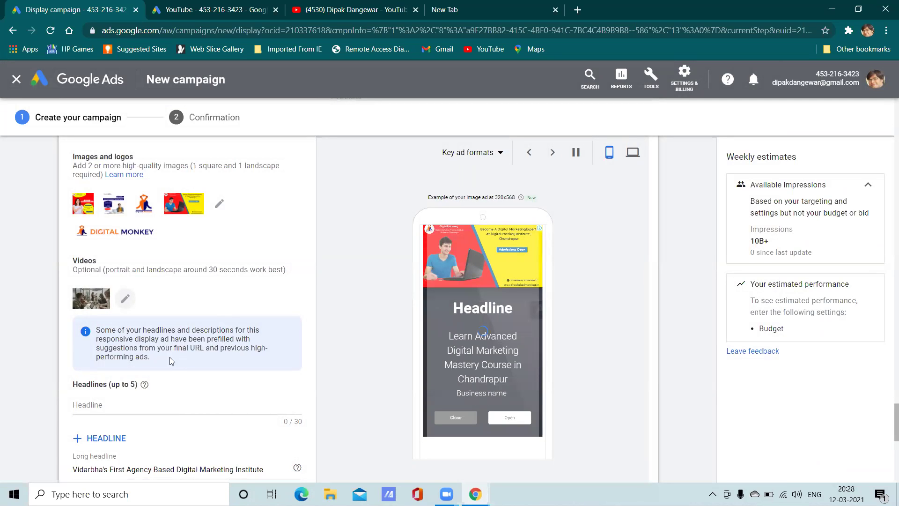
Step: Set the ad's first headline to the suggested text "Get In Touch With Us"
{"action": "scroll", "coordinate": [200, 359], "scroll_direction": "down", "scroll_amount": 3}
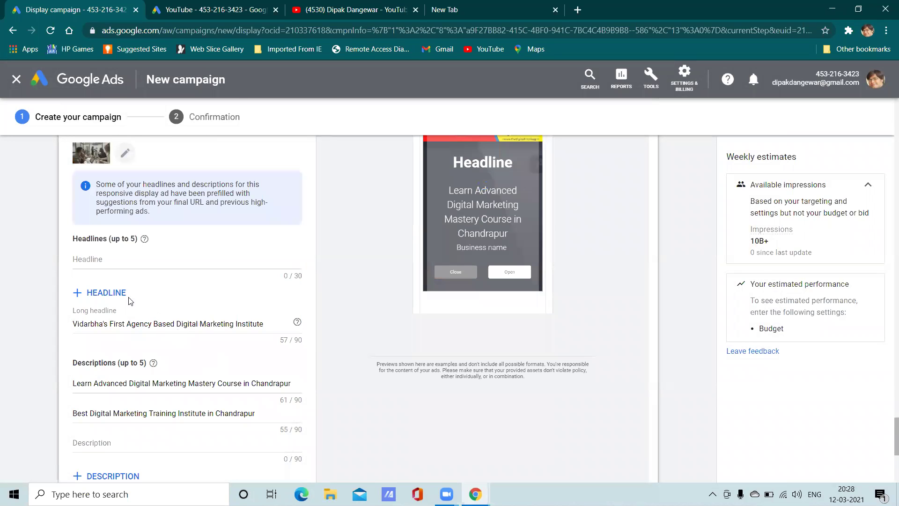
{"action": "left_click", "coordinate": [109, 261]}
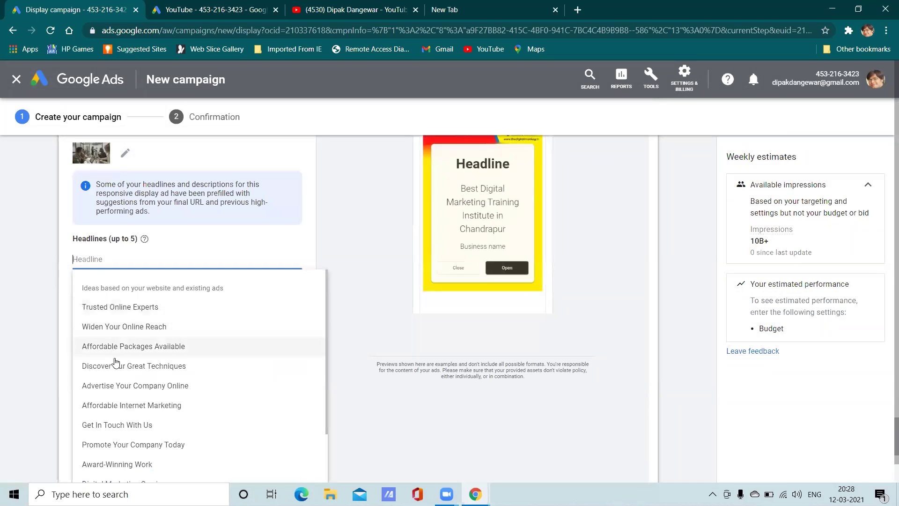
{"action": "left_click", "coordinate": [127, 425]}
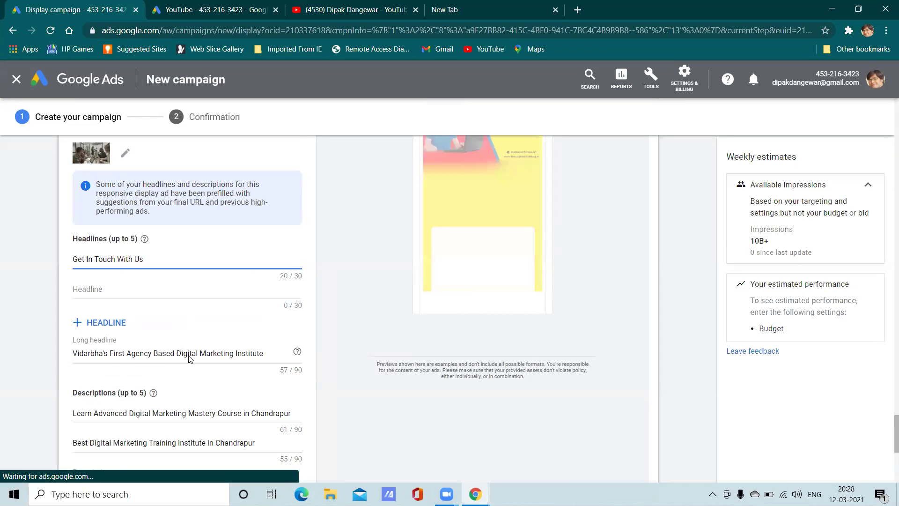
Step: Shorten the long headline to "First Agency Based Digital Marketing Institute"
{"action": "scroll", "coordinate": [141, 328], "scroll_direction": "down", "scroll_amount": 2}
{"action": "left_click", "coordinate": [113, 280]}
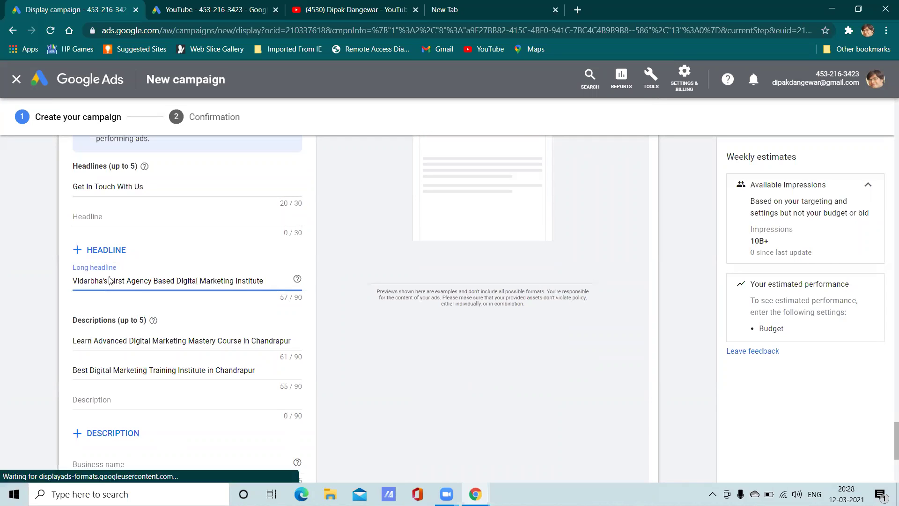
{"action": "key", "text": "BackSpace"}
{"action": "key", "text": "BackSpace"}
{"action": "key", "text": "BackSpace"}
{"action": "key", "text": "BackSpace"}
{"action": "key", "text": "BackSpace"}
{"action": "key", "text": "BackSpace"}
{"action": "key", "text": "BackSpace"}
{"action": "key", "text": "BackSpace"}
{"action": "key", "text": "BackSpace"}
{"action": "key", "text": "BackSpace"}
{"action": "key", "text": "BackSpace"}
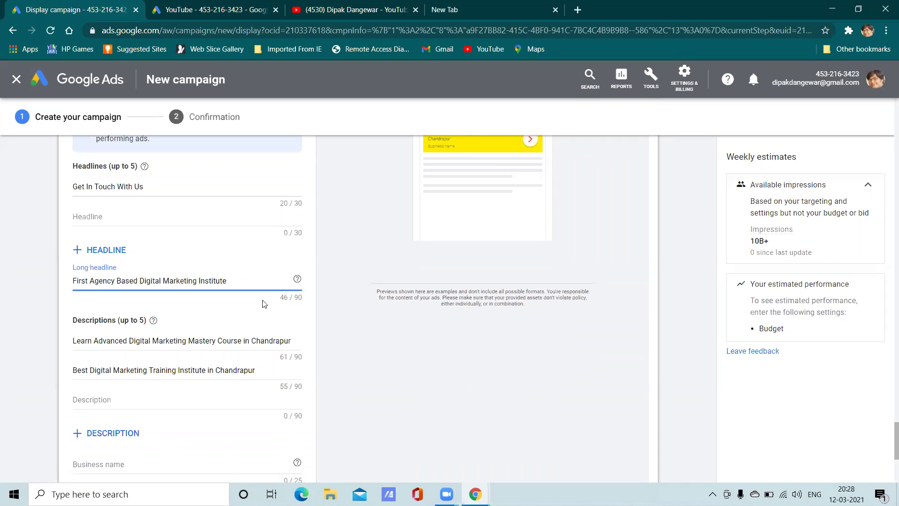
Step: Shorten the first description to "Learn Advanced Digital Marketing Mastery Course"
{"action": "scroll", "coordinate": [491, 239], "scroll_direction": "up", "scroll_amount": 2}
{"action": "scroll", "coordinate": [491, 239], "scroll_direction": "up", "scroll_amount": 2}
{"action": "scroll", "coordinate": [487, 239], "scroll_direction": "down", "scroll_amount": 2}
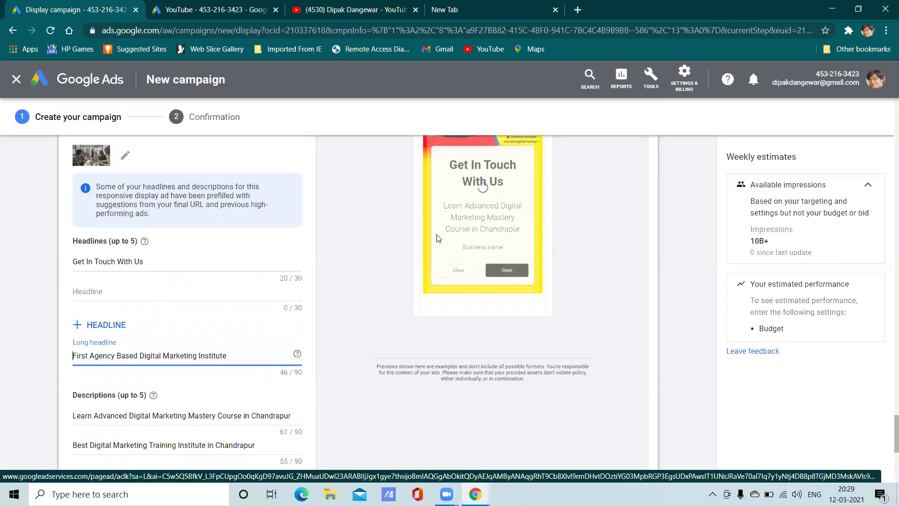
{"action": "scroll", "coordinate": [309, 281], "scroll_direction": "up", "scroll_amount": 2}
{"action": "scroll", "coordinate": [200, 326], "scroll_direction": "down", "scroll_amount": 4}
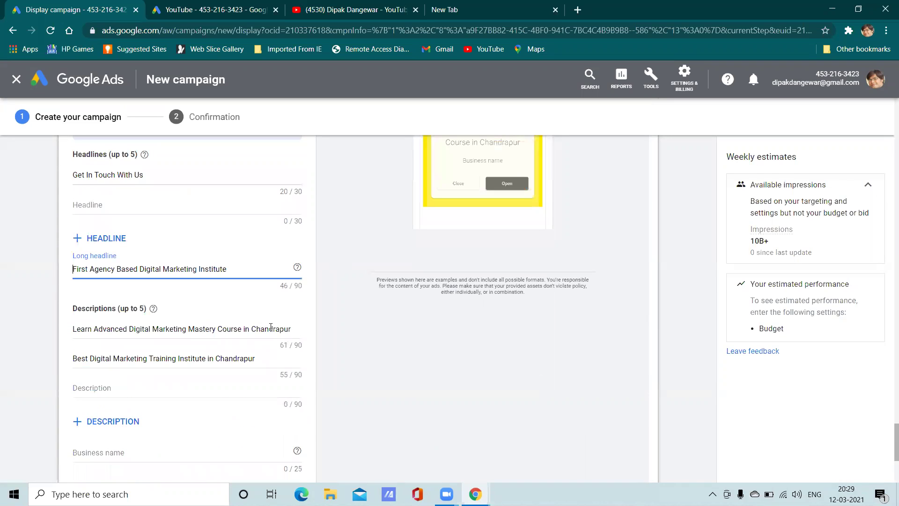
{"action": "left_click", "coordinate": [292, 329]}
{"action": "key", "text": "BackSpace"}
{"action": "key", "text": "BackSpace"}
{"action": "key", "text": "BackSpace"}
{"action": "key", "text": "BackSpace"}
{"action": "key", "text": "BackSpace"}
{"action": "key", "text": "BackSpace"}
{"action": "key", "text": "BackSpace"}
{"action": "key", "text": "BackSpace"}
{"action": "key", "text": "BackSpace"}
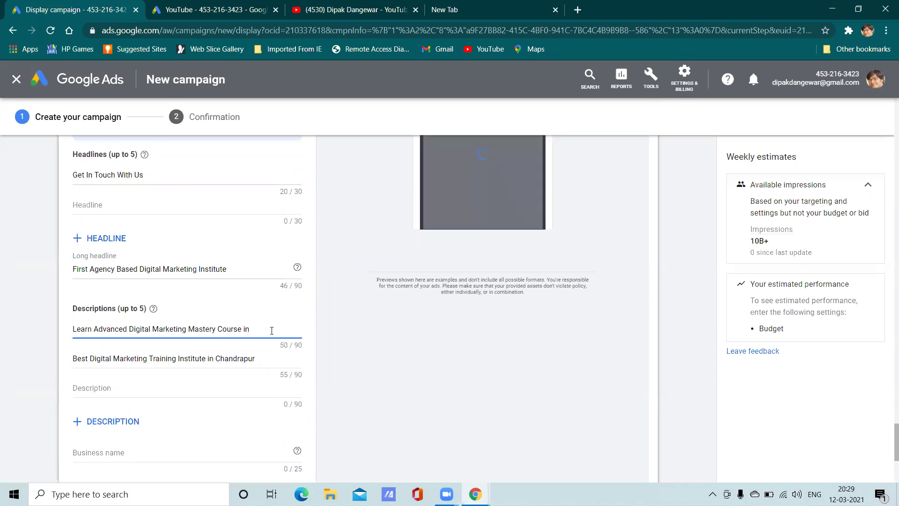
{"action": "key", "text": "BackSpace"}
{"action": "key", "text": "BackSpace"}
{"action": "key", "text": "BackSpace"}
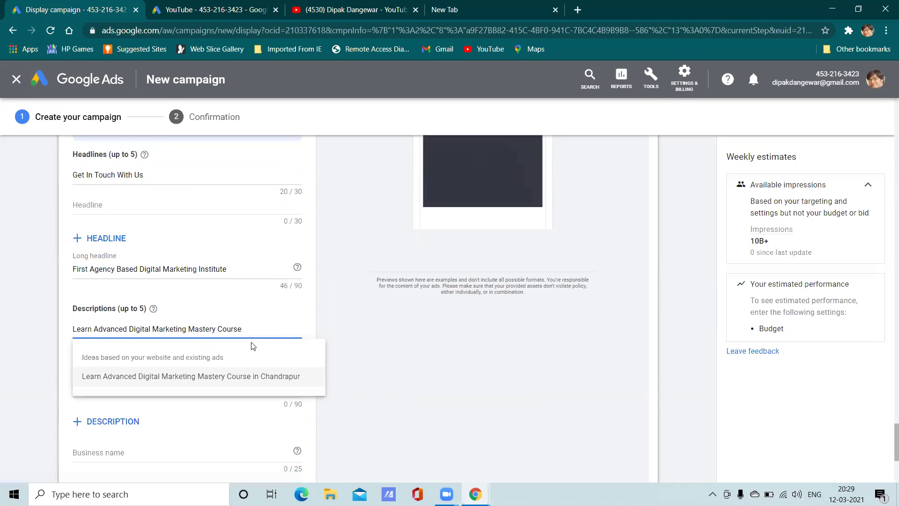
{"action": "left_click", "coordinate": [73, 300]}
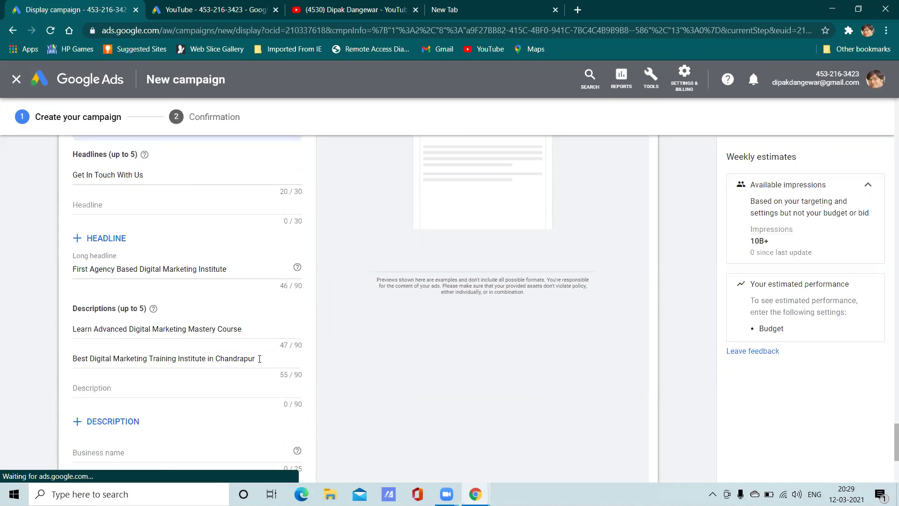
Step: Shorten the second description to "Best Digital Marketing Training Institute"
{"action": "left_click_drag", "start_coordinate": [258, 359], "coordinate": [217, 359]}
{"action": "key", "text": "BackSpace"}
{"action": "scroll", "coordinate": [208, 363], "scroll_direction": "down", "scroll_amount": 1}
{"action": "key", "text": "BackSpace"}
{"action": "key", "text": "BackSpace"}
{"action": "key", "text": "BackSpace"}
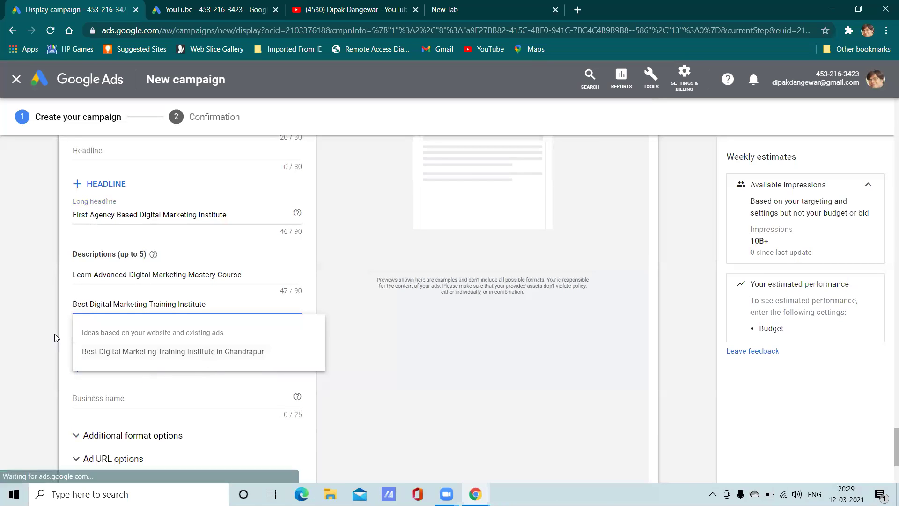
{"action": "left_click", "coordinate": [46, 309]}
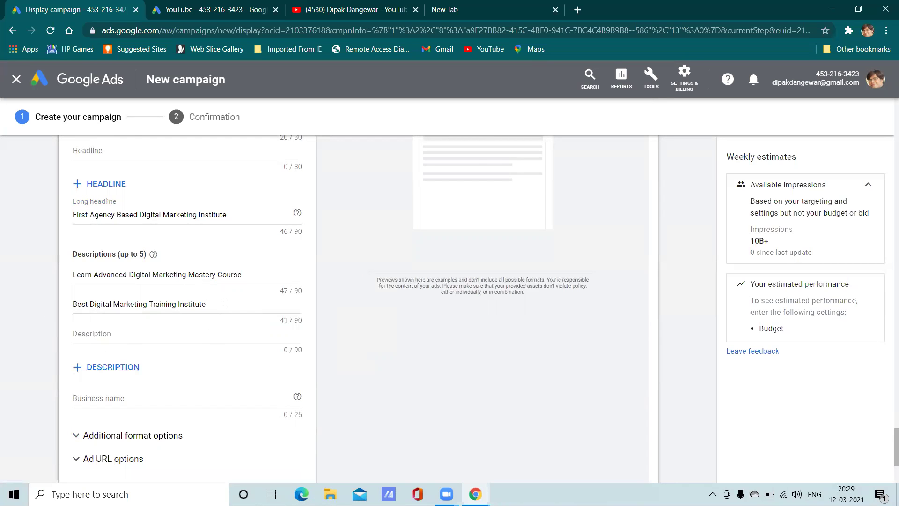
Step: Examine the ad URL options and the additional format options, leaving both sections collapsed
{"action": "scroll", "coordinate": [225, 304], "scroll_direction": "up", "scroll_amount": 5}
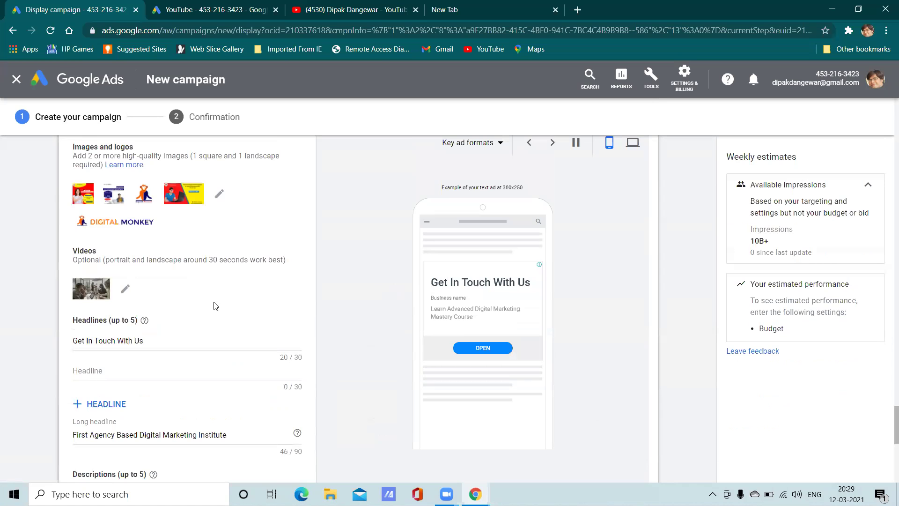
{"action": "scroll", "coordinate": [177, 357], "scroll_direction": "down", "scroll_amount": 5}
{"action": "scroll", "coordinate": [175, 356], "scroll_direction": "down", "scroll_amount": 4}
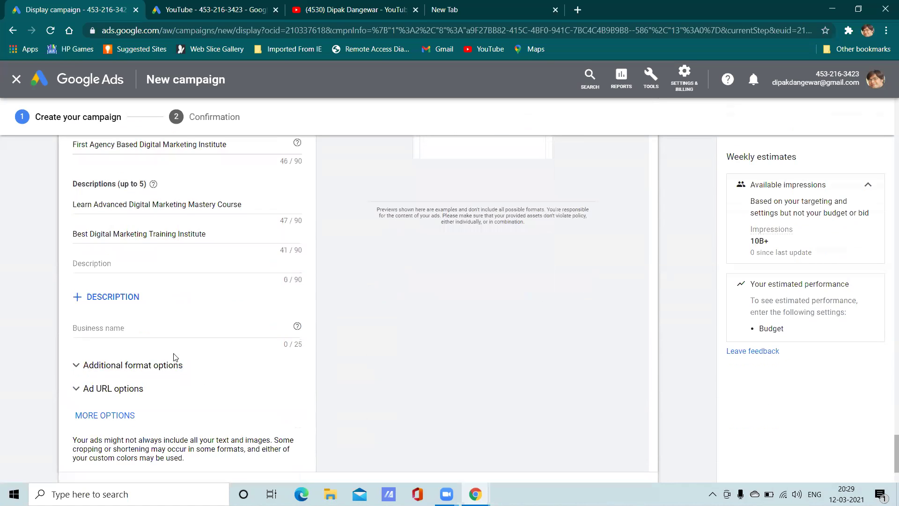
{"action": "scroll", "coordinate": [174, 355], "scroll_direction": "up", "scroll_amount": 3}
{"action": "scroll", "coordinate": [175, 358], "scroll_direction": "down", "scroll_amount": 3}
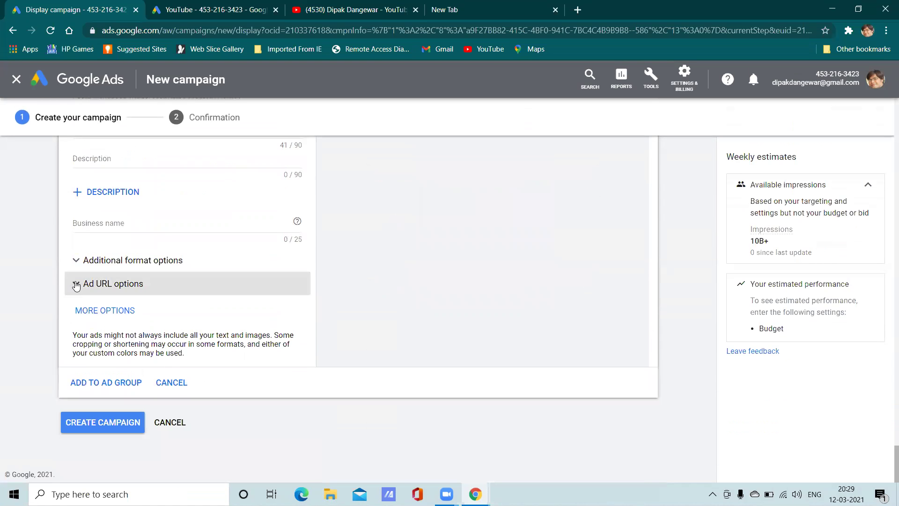
{"action": "left_click", "coordinate": [76, 284]}
{"action": "left_click", "coordinate": [96, 315]}
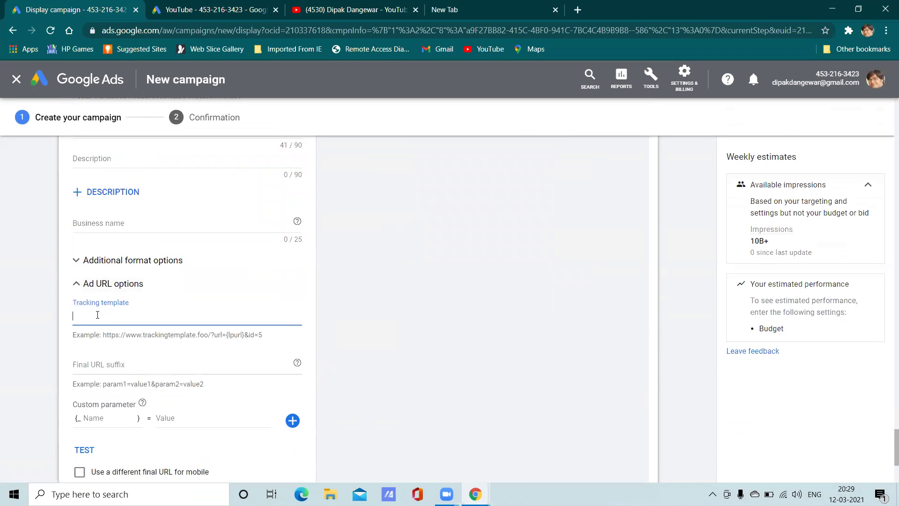
{"action": "left_click", "coordinate": [77, 286]}
{"action": "left_click", "coordinate": [77, 285]}
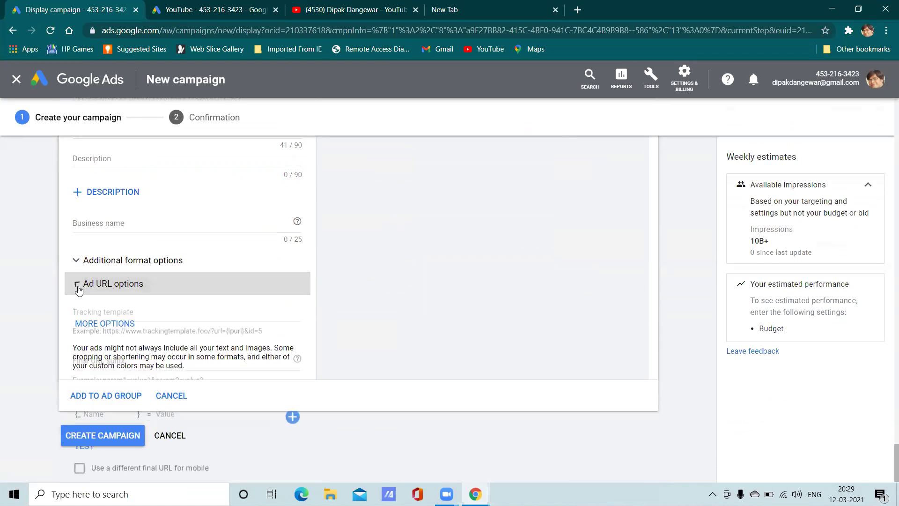
{"action": "left_click", "coordinate": [78, 285]}
{"action": "left_click", "coordinate": [78, 285]}
{"action": "left_click", "coordinate": [82, 285]}
{"action": "left_click", "coordinate": [84, 285]}
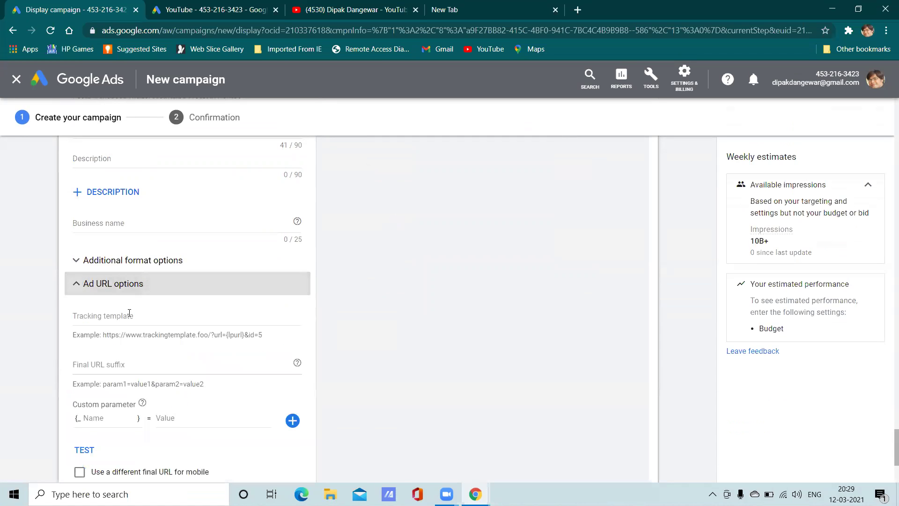
{"action": "left_click", "coordinate": [77, 282]}
{"action": "left_click", "coordinate": [78, 284]}
{"action": "left_click", "coordinate": [77, 284]}
{"action": "left_click", "coordinate": [78, 285]}
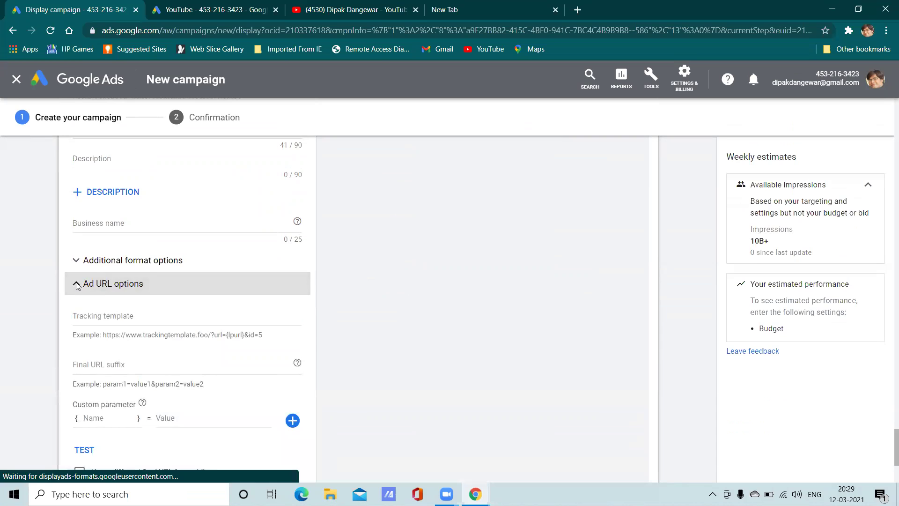
{"action": "left_click", "coordinate": [77, 285]}
{"action": "left_click", "coordinate": [77, 263]}
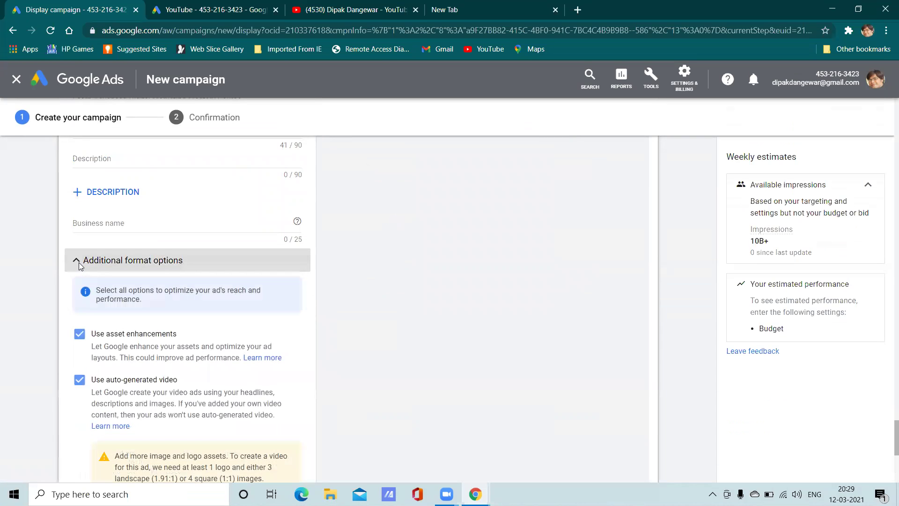
{"action": "left_click", "coordinate": [79, 264]}
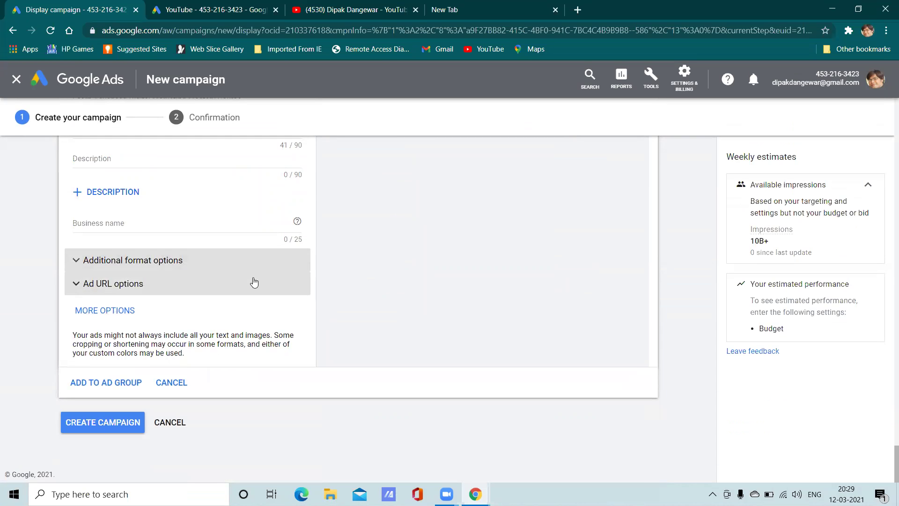
Step: Browse the mobile ad previews for websites and apps and examine the Gmail preview under Google properties
{"action": "scroll", "coordinate": [466, 277], "scroll_direction": "up", "scroll_amount": 7}
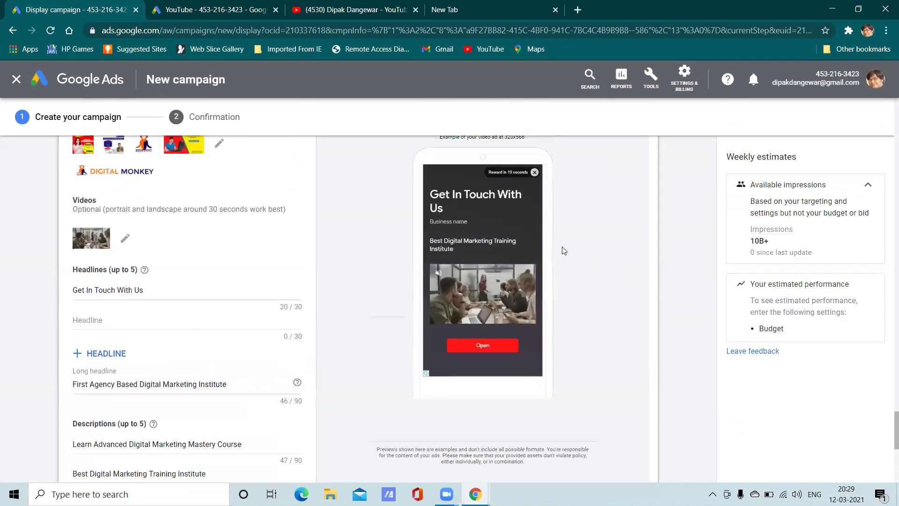
{"action": "scroll", "coordinate": [618, 232], "scroll_direction": "up", "scroll_amount": 2}
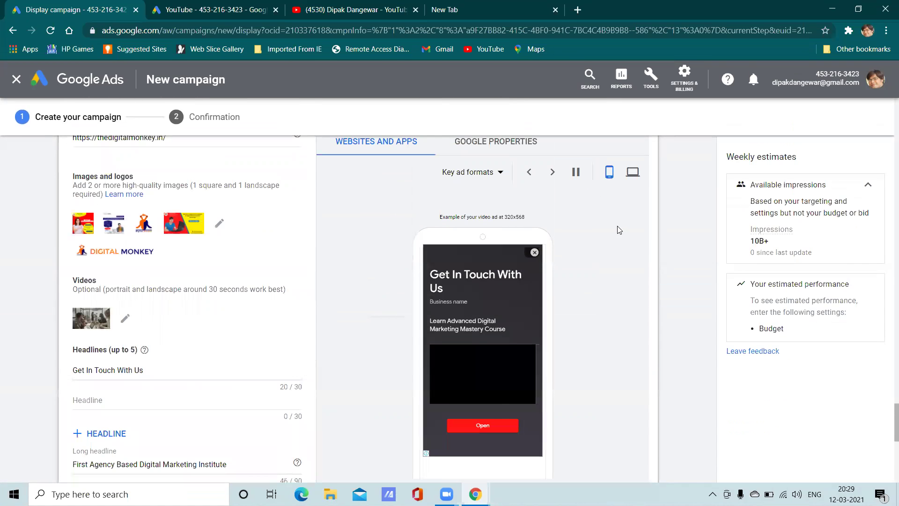
{"action": "left_click", "coordinate": [553, 173]}
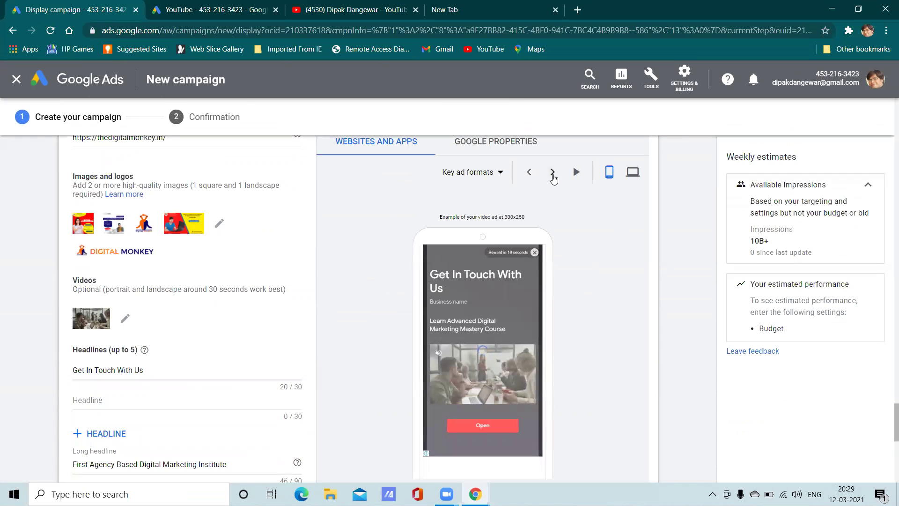
{"action": "left_click", "coordinate": [553, 173]}
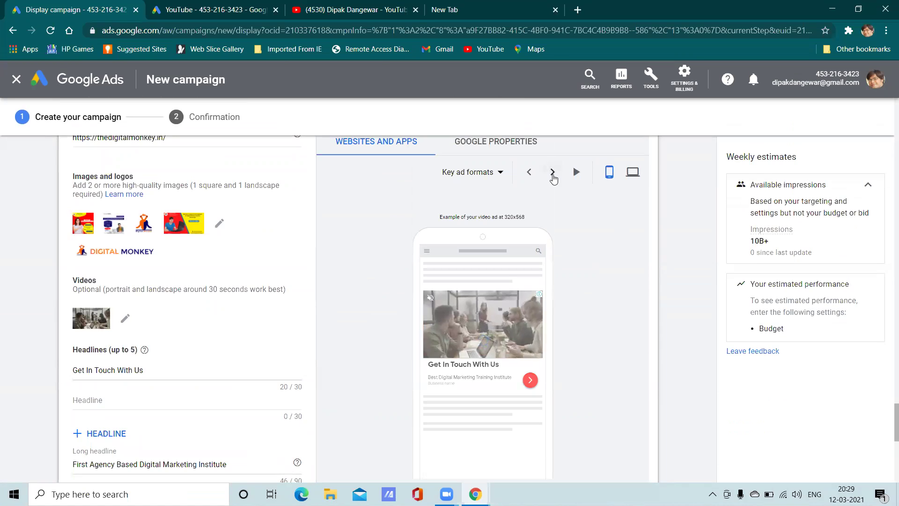
{"action": "left_click", "coordinate": [496, 142]}
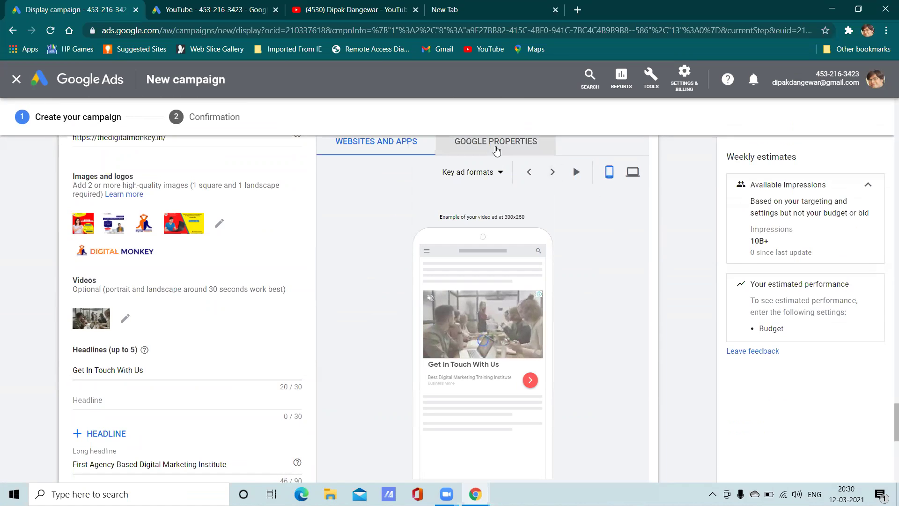
{"action": "scroll", "coordinate": [597, 309], "scroll_direction": "down", "scroll_amount": 2}
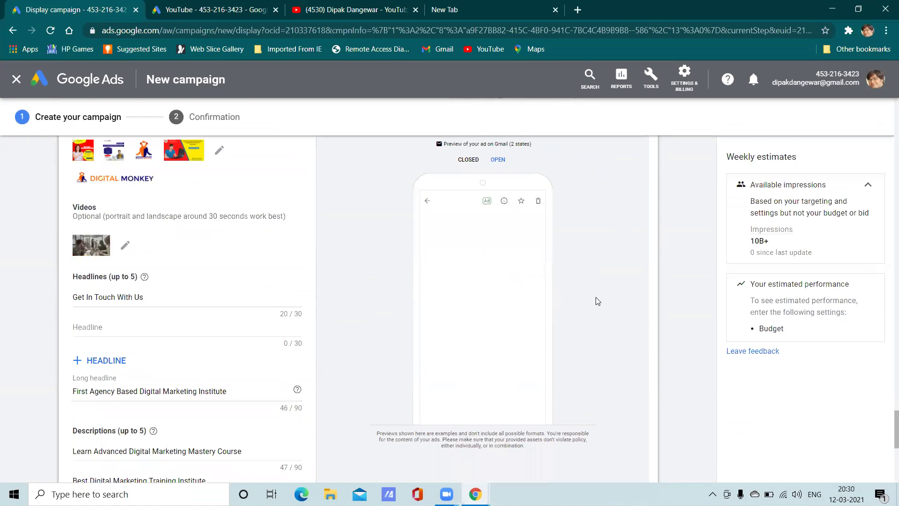
{"action": "scroll", "coordinate": [597, 296], "scroll_direction": "up", "scroll_amount": 2}
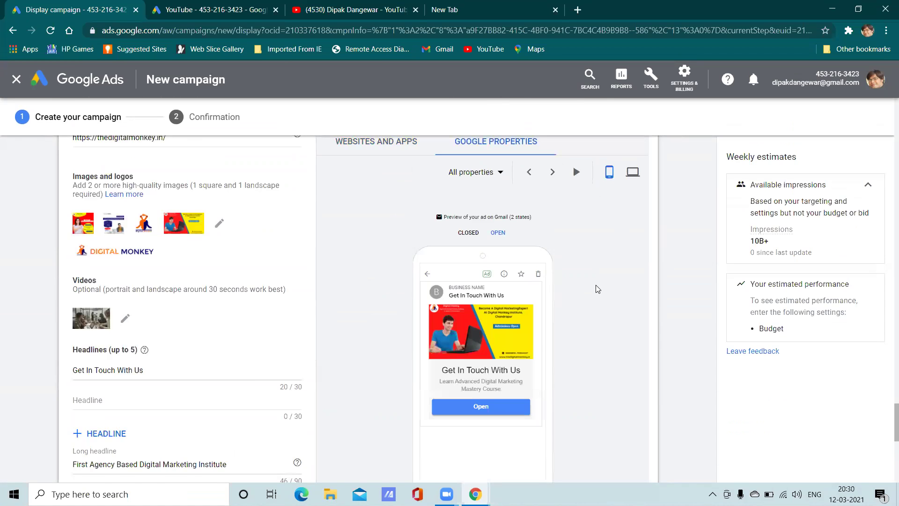
{"action": "scroll", "coordinate": [598, 290], "scroll_direction": "down", "scroll_amount": 2}
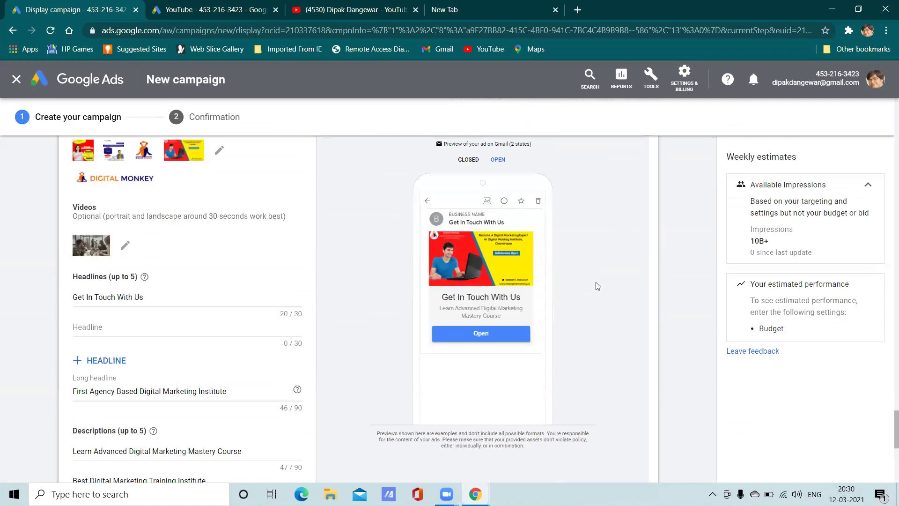
{"action": "scroll", "coordinate": [597, 286], "scroll_direction": "up", "scroll_amount": 2}
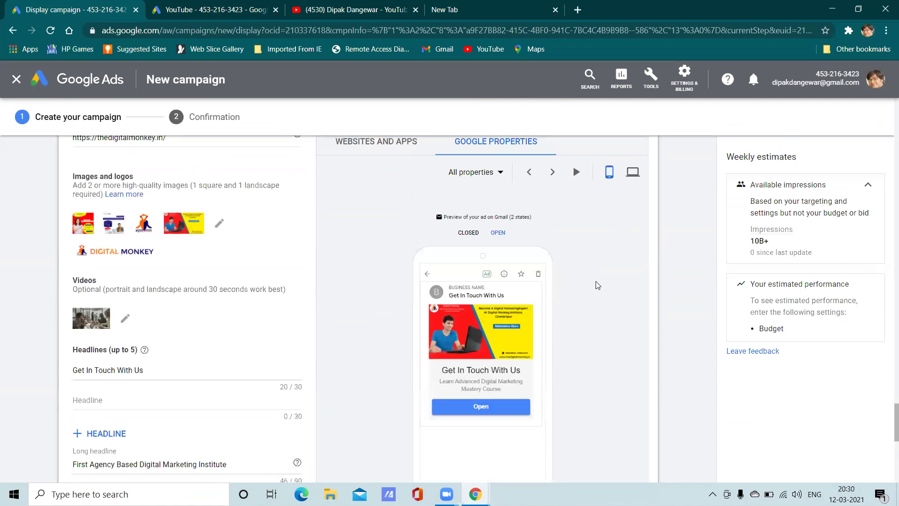
Step: Examine the desktop previews of the ad across all Google properties, including the Gmail format
{"action": "left_click", "coordinate": [631, 173]}
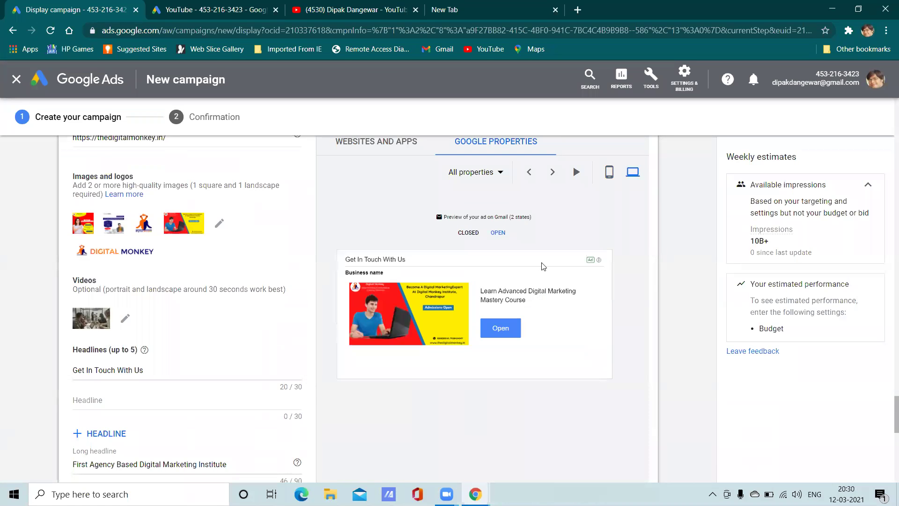
{"action": "left_click", "coordinate": [551, 173]}
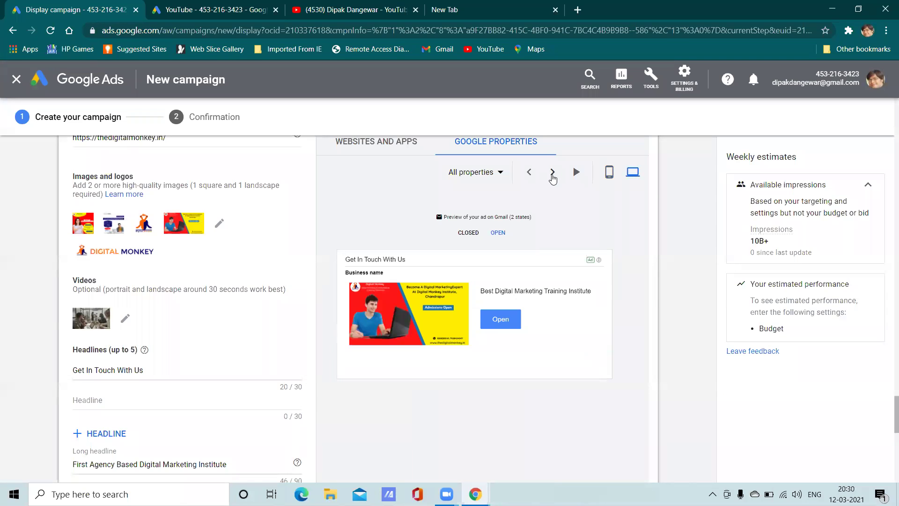
{"action": "left_click", "coordinate": [552, 174]}
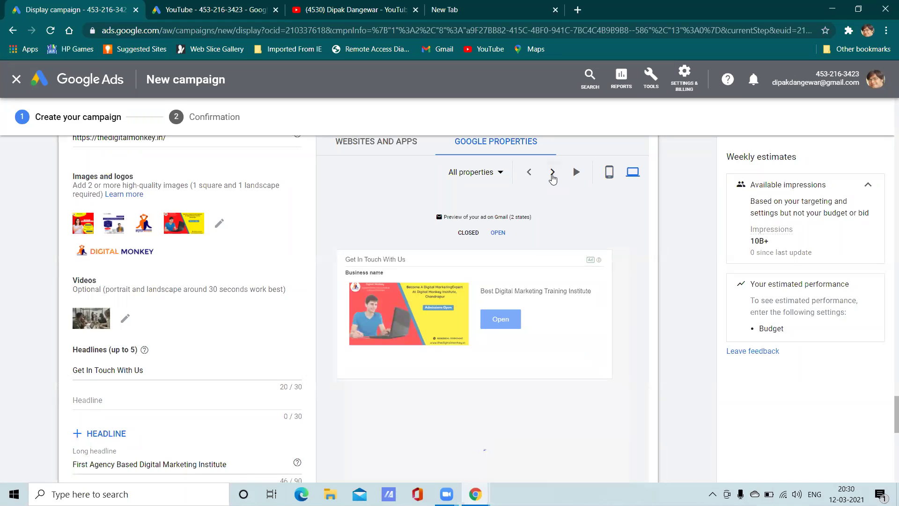
{"action": "left_click", "coordinate": [552, 174]}
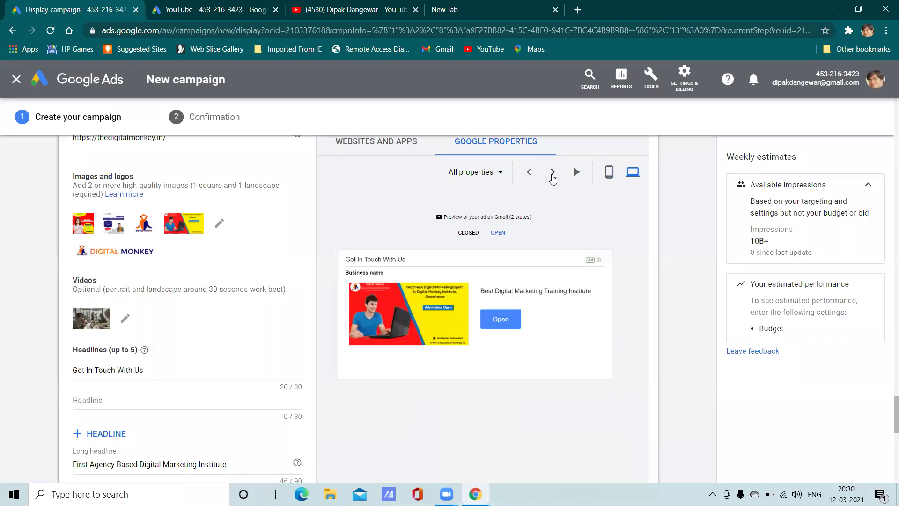
{"action": "left_click", "coordinate": [552, 174]}
{"action": "left_click", "coordinate": [497, 177]}
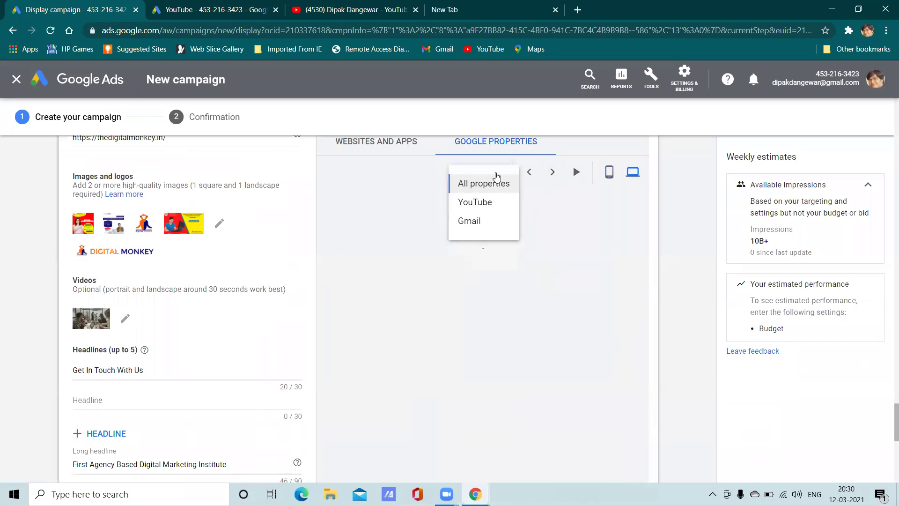
{"action": "left_click", "coordinate": [503, 183]}
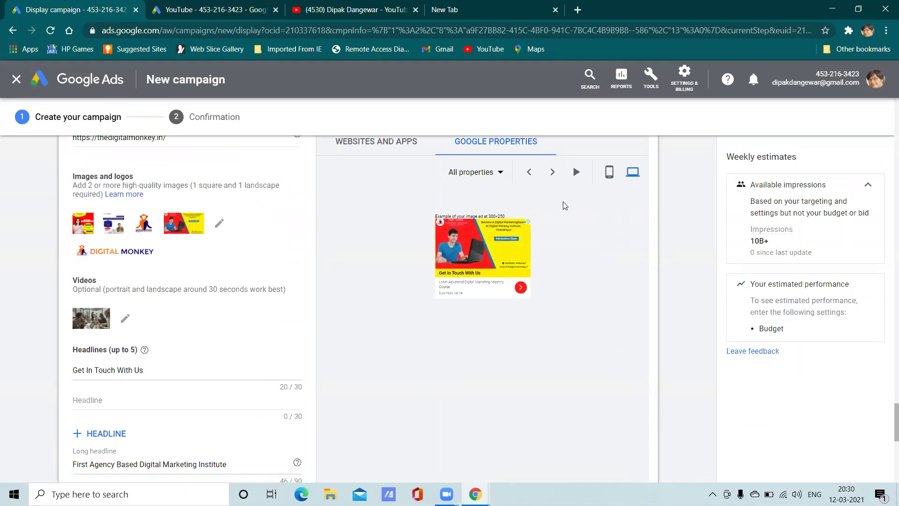
Step: Limit the Google properties preview to YouTube and browse its desktop ad previews
{"action": "left_click", "coordinate": [501, 177]}
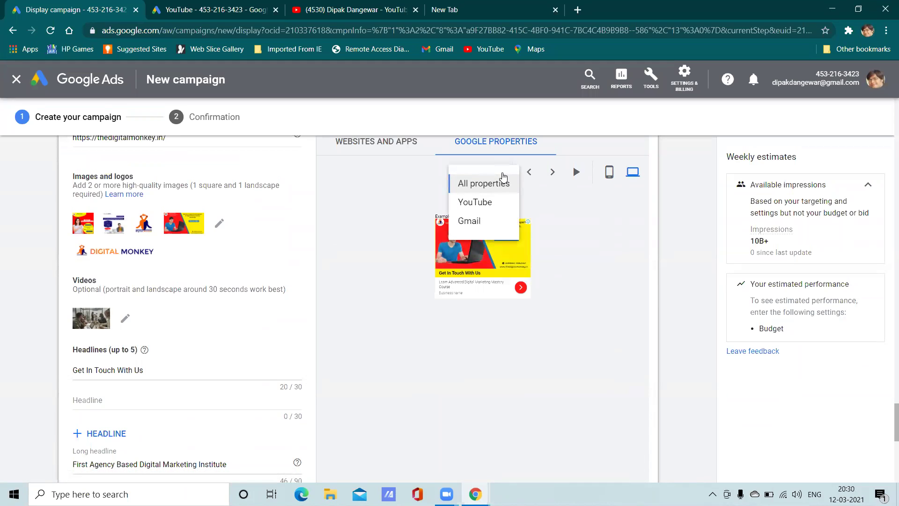
{"action": "left_click", "coordinate": [483, 204]}
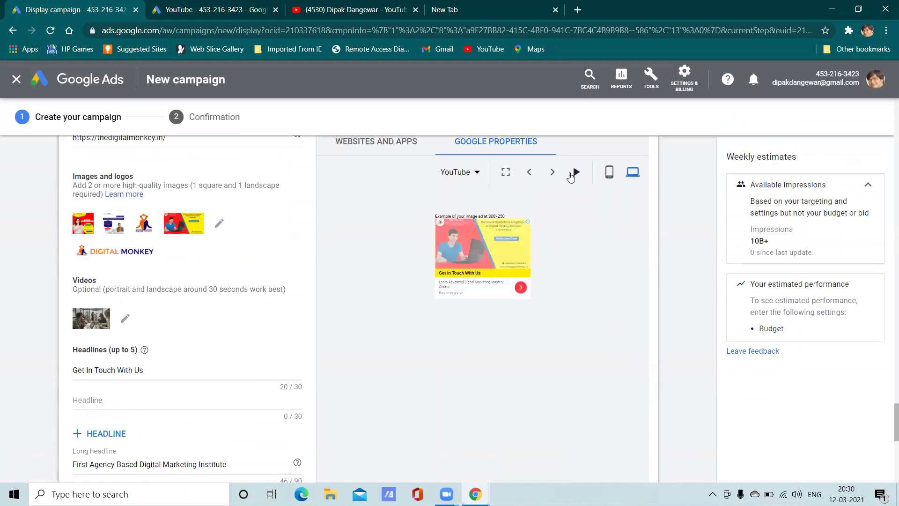
{"action": "left_click", "coordinate": [553, 177]}
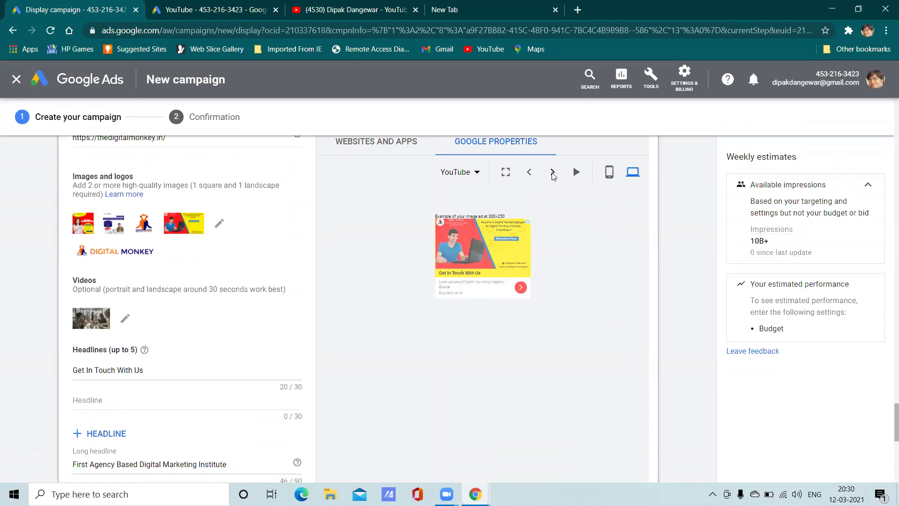
{"action": "left_click", "coordinate": [553, 176]}
{"action": "left_click", "coordinate": [553, 176]}
{"action": "left_click", "coordinate": [553, 176]}
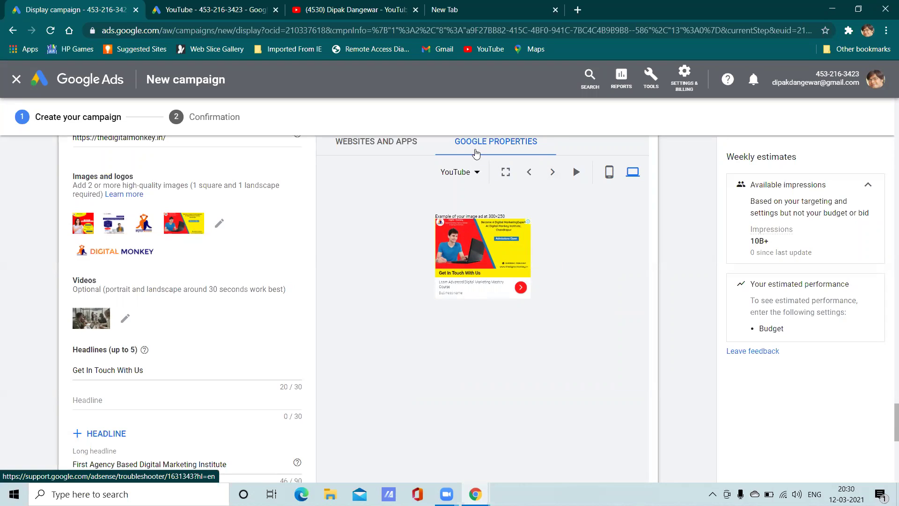
Step: Examine the desktop previews of the key ad formats for websites and apps, including the next variation
{"action": "left_click", "coordinate": [401, 149]}
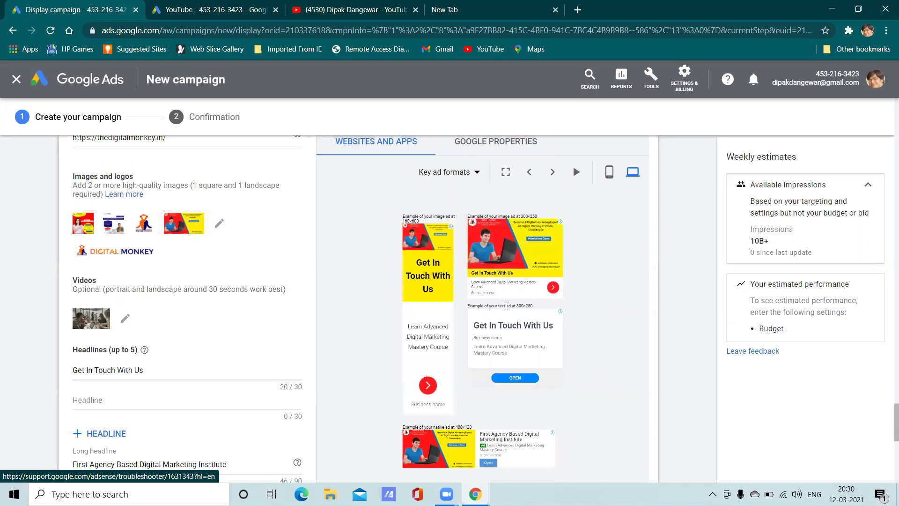
{"action": "scroll", "coordinate": [505, 307], "scroll_direction": "down", "scroll_amount": 8}
{"action": "scroll", "coordinate": [506, 306], "scroll_direction": "up", "scroll_amount": 8}
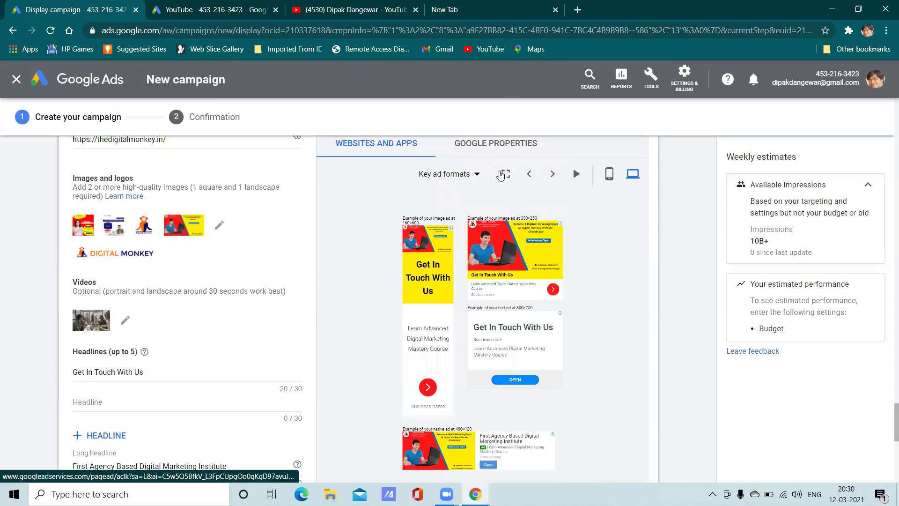
{"action": "left_click", "coordinate": [553, 176]}
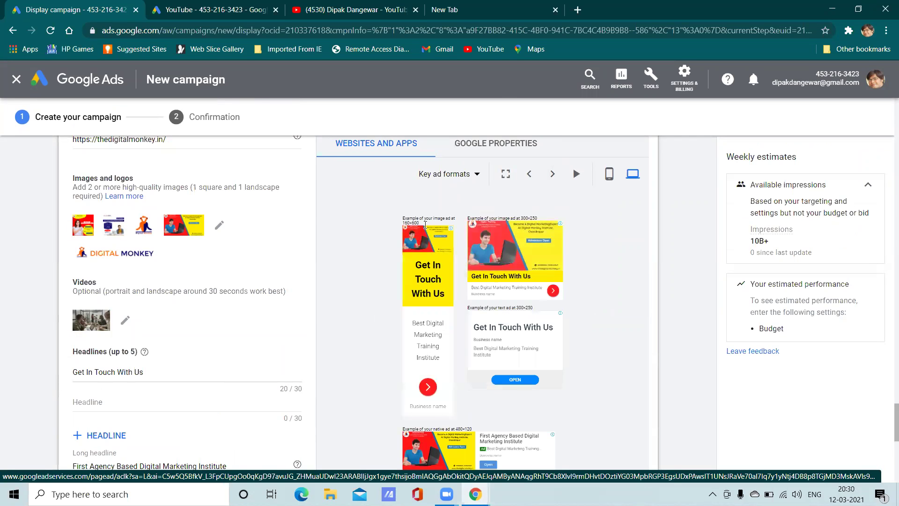
{"action": "scroll", "coordinate": [352, 243], "scroll_direction": "down", "scroll_amount": 3}
{"action": "scroll", "coordinate": [354, 244], "scroll_direction": "up", "scroll_amount": 2}
{"action": "scroll", "coordinate": [353, 244], "scroll_direction": "down", "scroll_amount": 2}
{"action": "scroll", "coordinate": [353, 244], "scroll_direction": "up", "scroll_amount": 2}
{"action": "scroll", "coordinate": [353, 244], "scroll_direction": "down", "scroll_amount": 1}
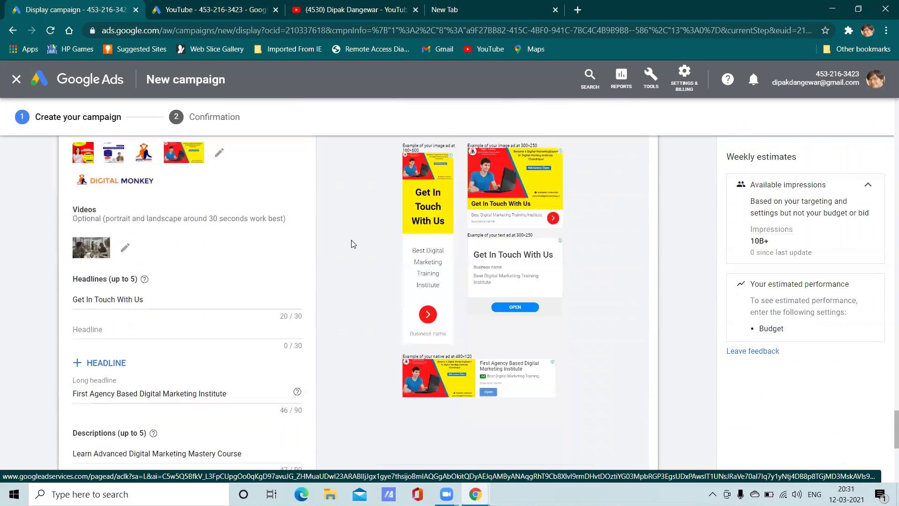
Step: Enter "Display Campaign" as the business name and add the ad to the ad group
{"action": "scroll", "coordinate": [283, 289], "scroll_direction": "down", "scroll_amount": 6}
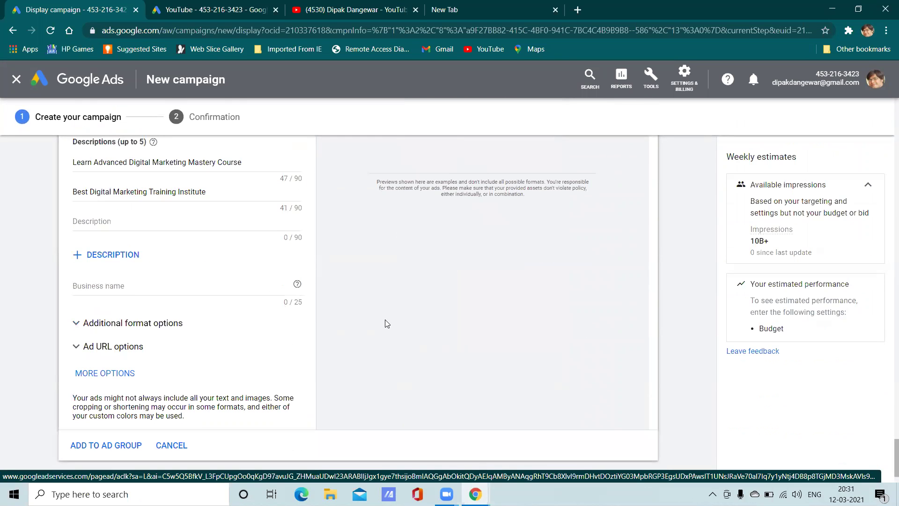
{"action": "scroll", "coordinate": [229, 322], "scroll_direction": "down", "scroll_amount": 1}
{"action": "scroll", "coordinate": [226, 317], "scroll_direction": "up", "scroll_amount": 2}
{"action": "scroll", "coordinate": [228, 323], "scroll_direction": "down", "scroll_amount": 1}
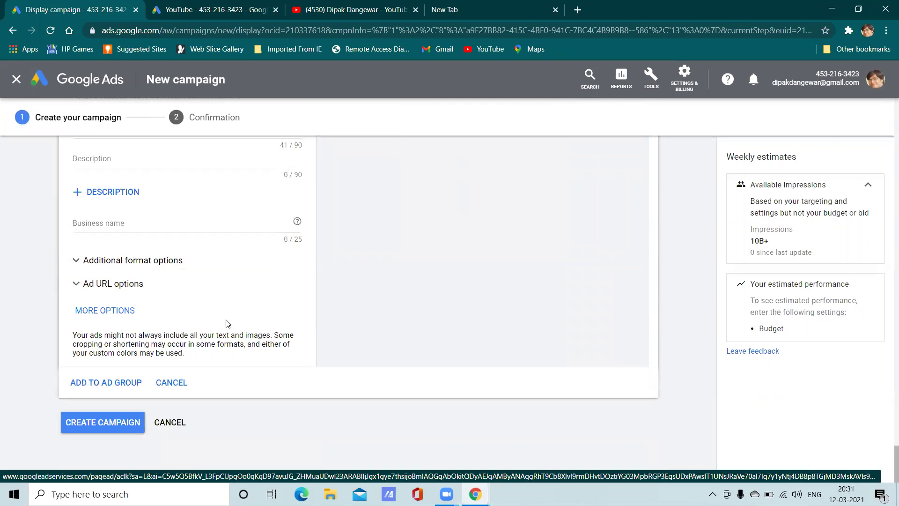
{"action": "left_click", "coordinate": [107, 385]}
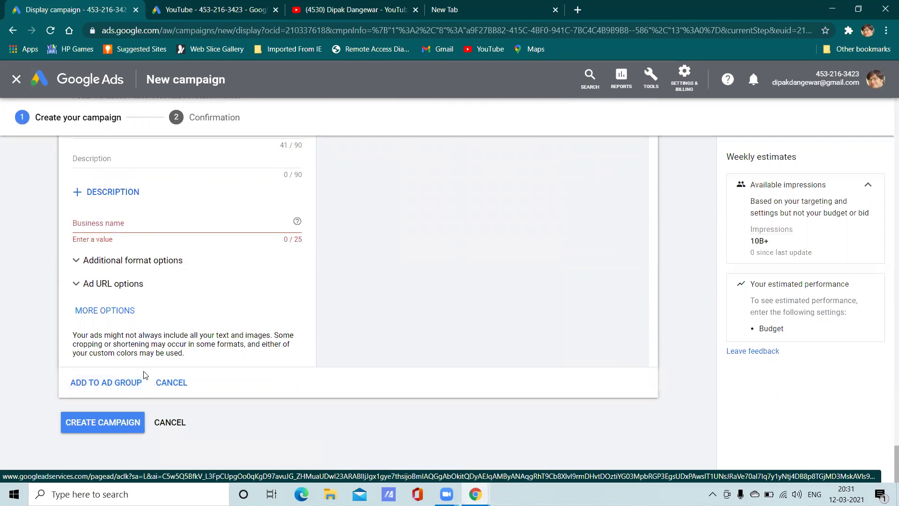
{"action": "left_click", "coordinate": [129, 224]}
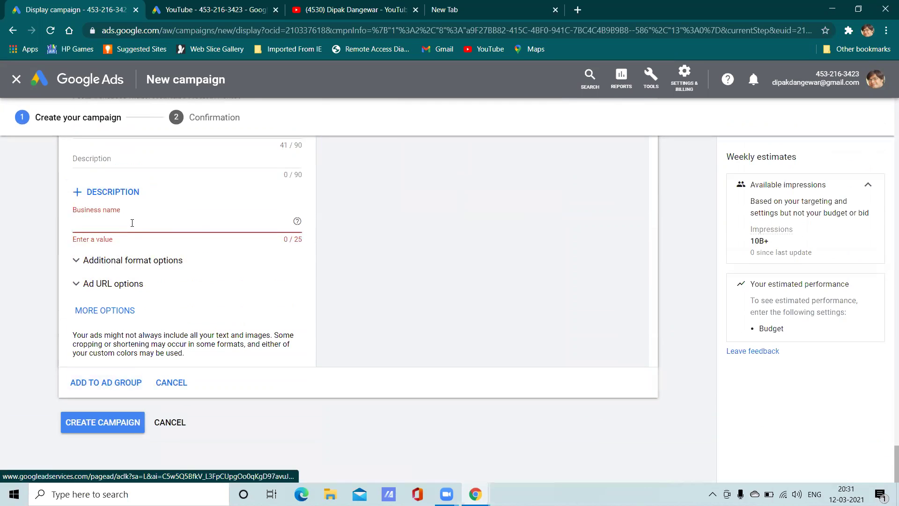
{"action": "type", "text": "Dis"}
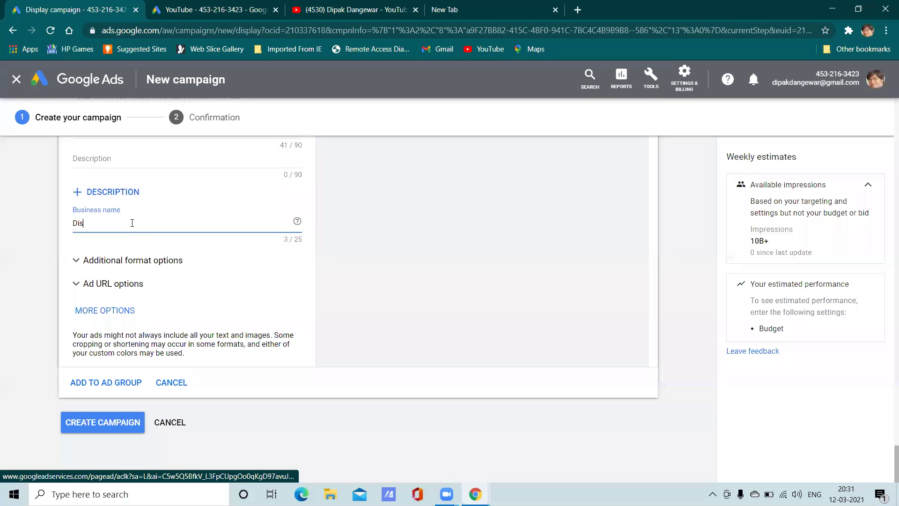
{"action": "type", "text": "play Campaign"}
{"action": "left_click", "coordinate": [114, 383]}
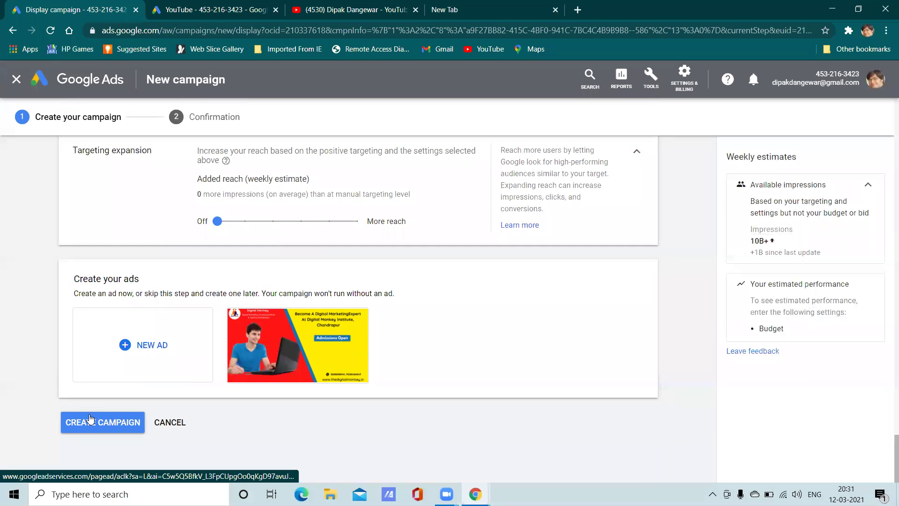
Step: Set the campaign's average daily budget to ₹500
{"action": "left_click", "coordinate": [112, 421]}
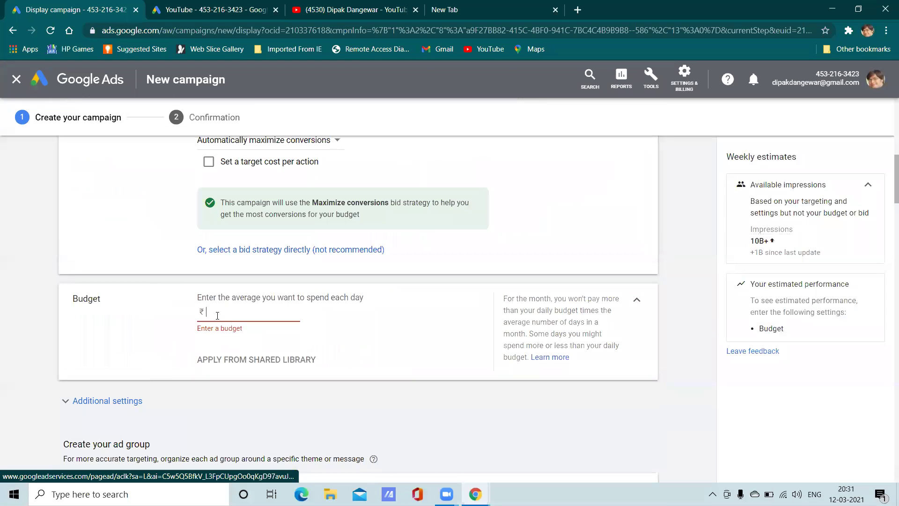
{"action": "left_click", "coordinate": [216, 313]}
{"action": "type", "text": "500"}
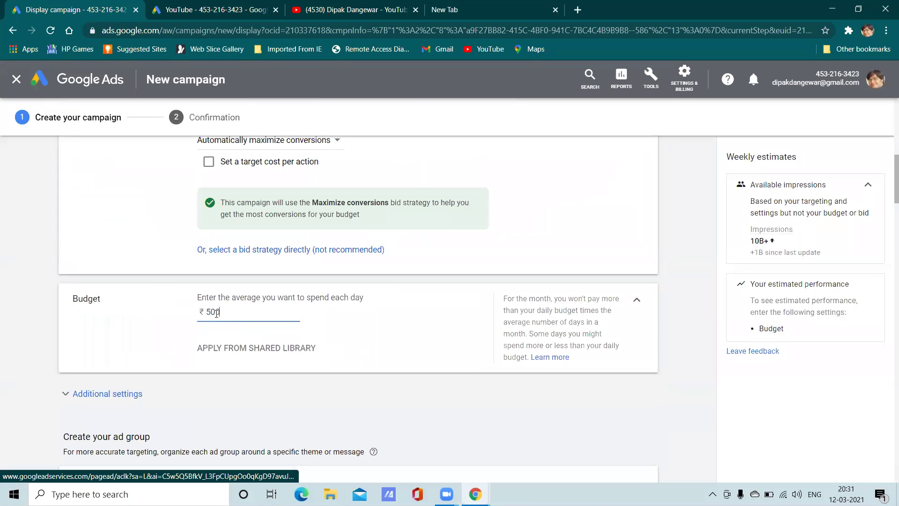
{"action": "left_click", "coordinate": [162, 407]}
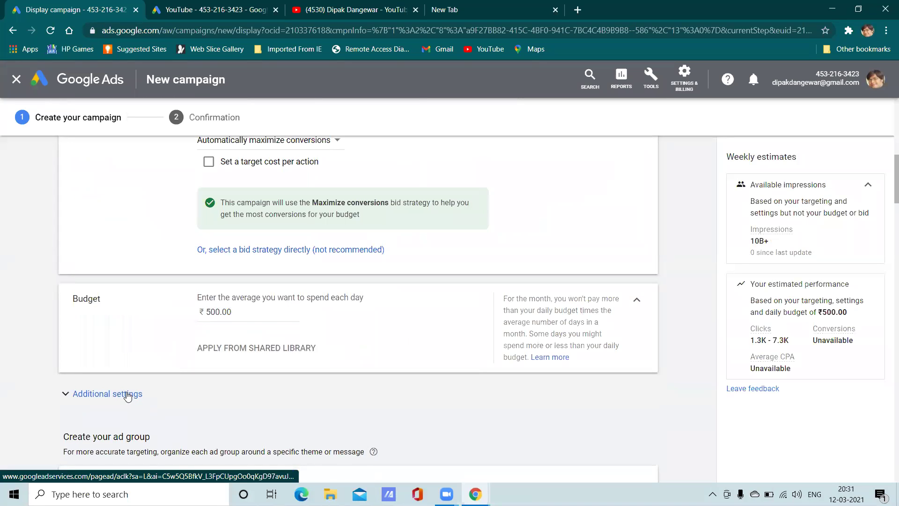
Step: Expand the additional settings for review, create the campaign and continue to its page
{"action": "left_click", "coordinate": [129, 393]}
{"action": "scroll", "coordinate": [240, 379], "scroll_direction": "down", "scroll_amount": 3}
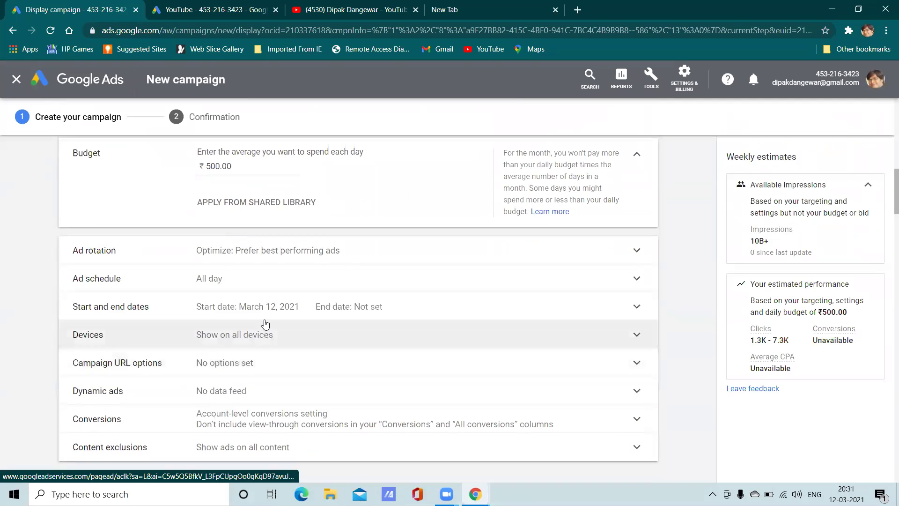
{"action": "scroll", "coordinate": [249, 345], "scroll_direction": "down", "scroll_amount": 3}
{"action": "scroll", "coordinate": [216, 313], "scroll_direction": "down", "scroll_amount": 15}
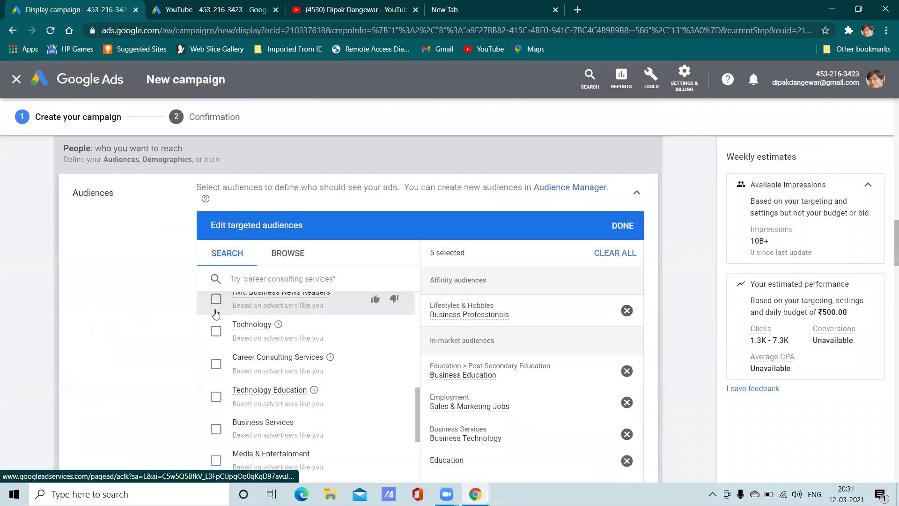
{"action": "scroll", "coordinate": [156, 308], "scroll_direction": "down", "scroll_amount": 15}
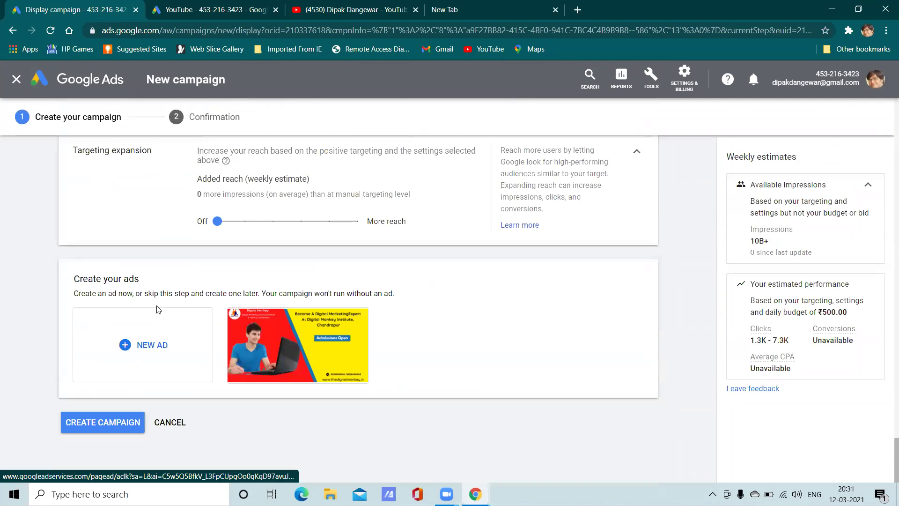
{"action": "left_click", "coordinate": [113, 419]}
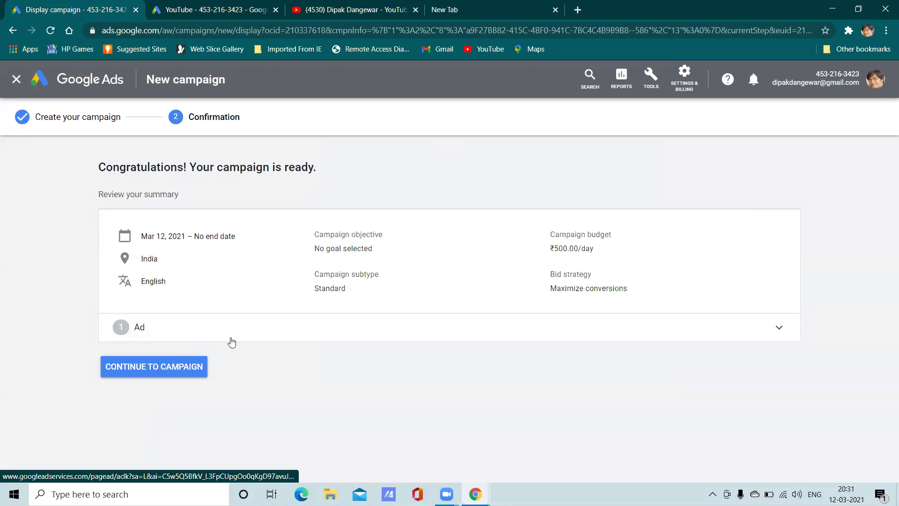
{"action": "left_click", "coordinate": [164, 366]}
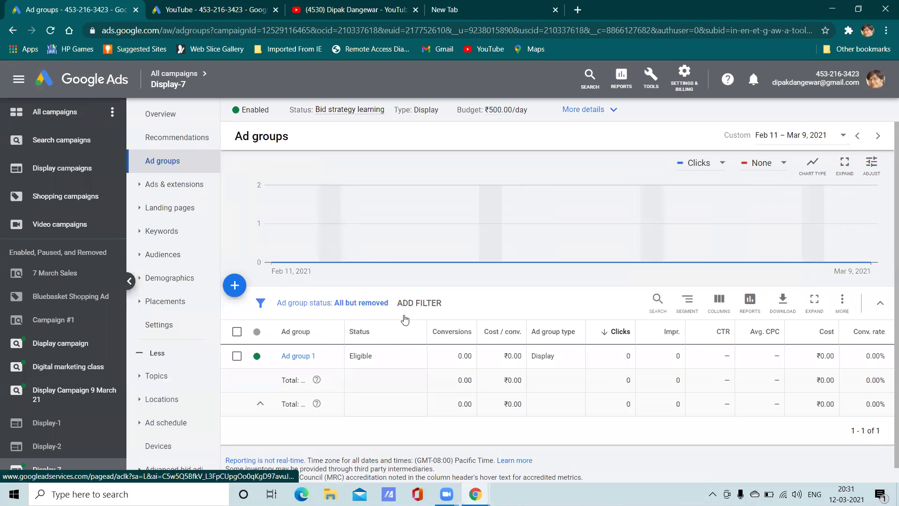
Step: Examine the new campaign's ad group table and the predefined report categories, without opening a report
{"action": "scroll", "coordinate": [405, 320], "scroll_direction": "down", "scroll_amount": 1}
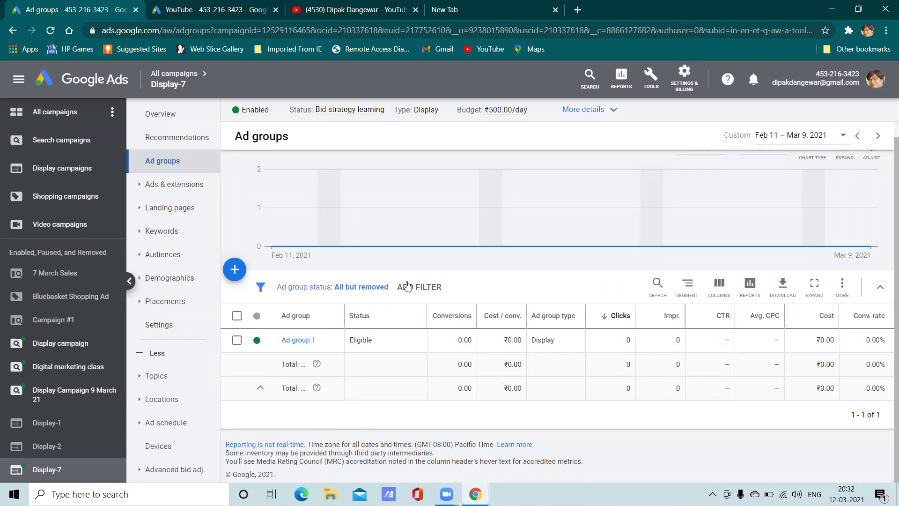
{"action": "left_click", "coordinate": [718, 286]}
{"action": "scroll", "coordinate": [332, 311], "scroll_direction": "down", "scroll_amount": 2}
{"action": "scroll", "coordinate": [387, 308], "scroll_direction": "up", "scroll_amount": 2}
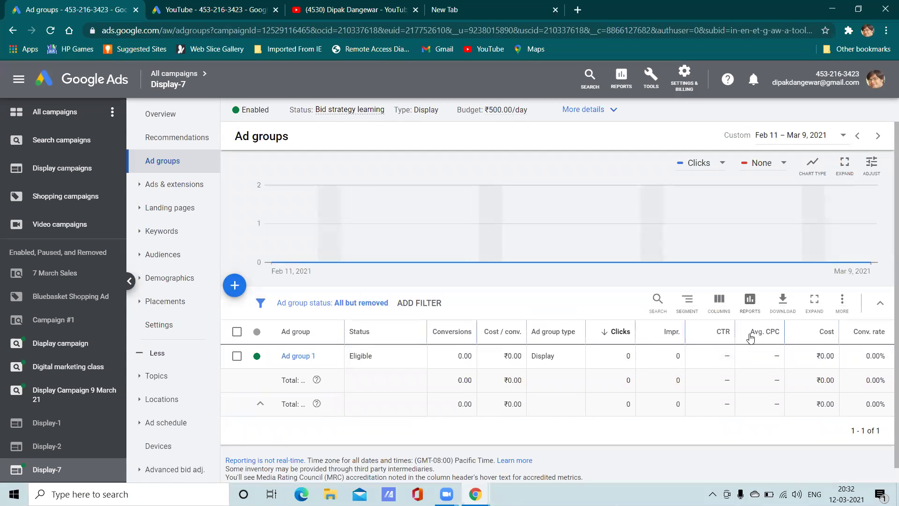
{"action": "left_click", "coordinate": [744, 309]}
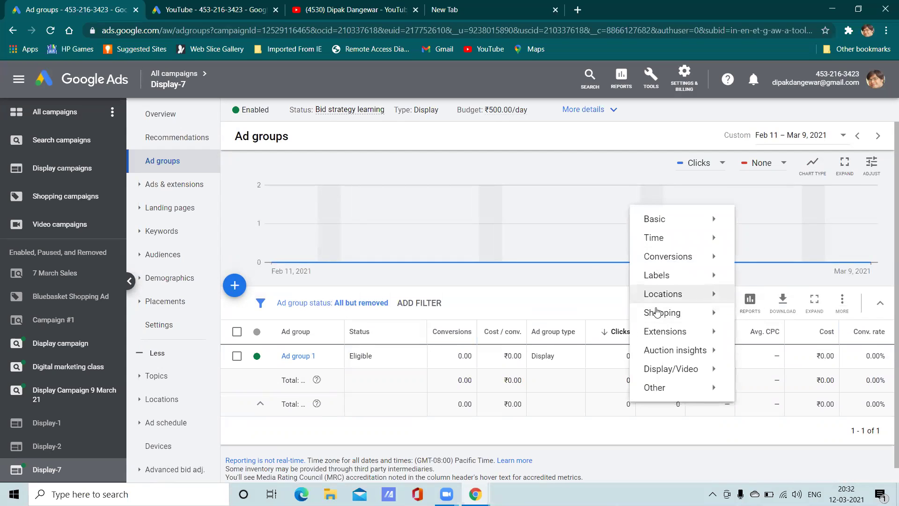
{"action": "left_click", "coordinate": [590, 247]}
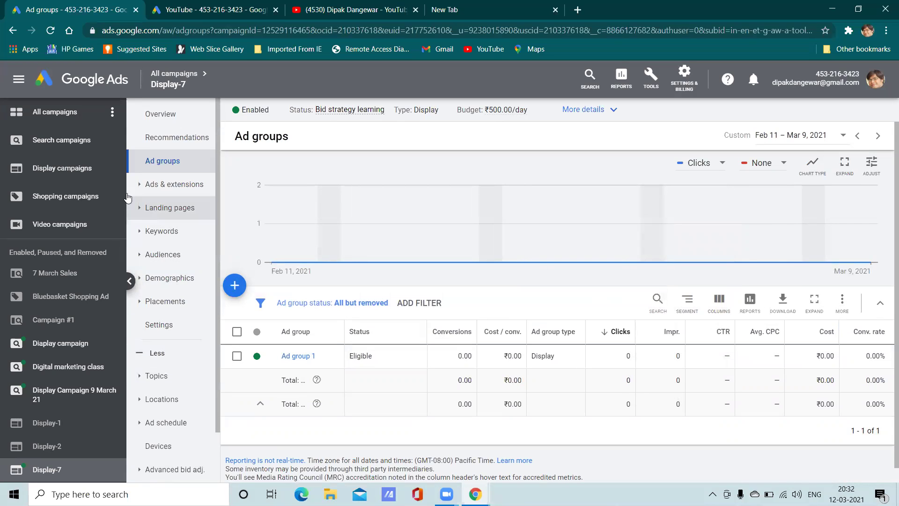
Step: Return to the overview of all campaigns and start creating another new campaign
{"action": "mouse_move", "coordinate": [182, 86]}
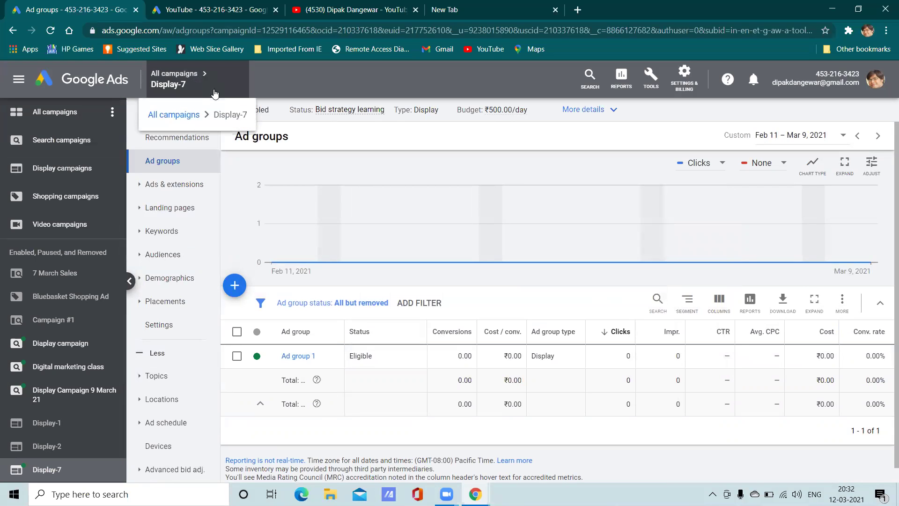
{"action": "left_click", "coordinate": [192, 114]}
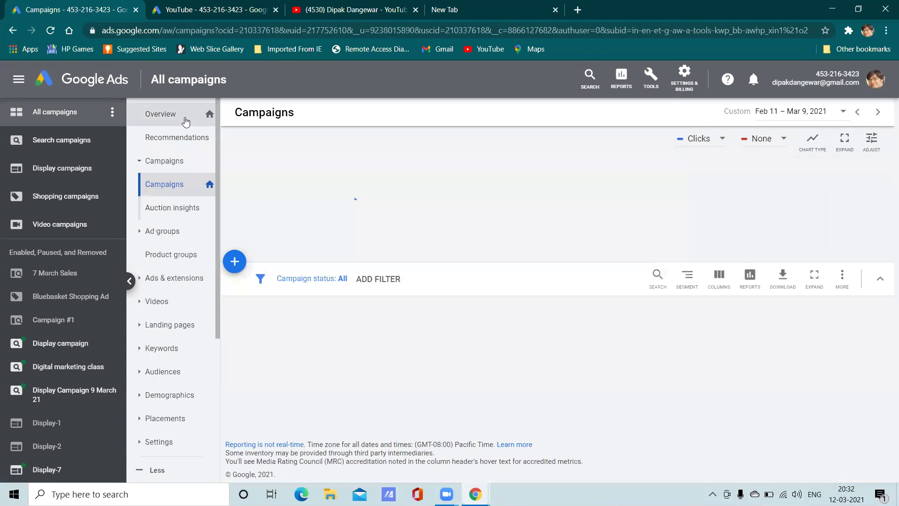
{"action": "left_click", "coordinate": [234, 261]}
{"action": "left_click", "coordinate": [272, 310]}
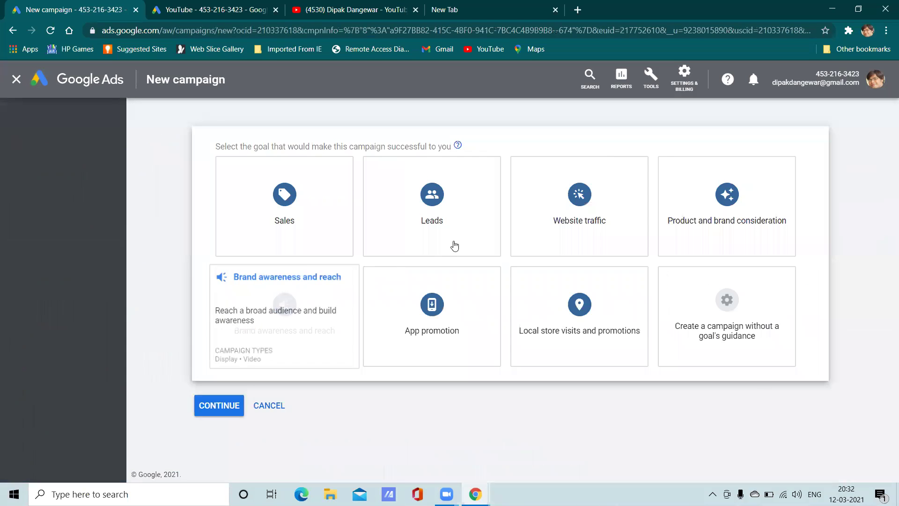
Step: Choose to create a campaign without a goal's guidance, with the Display type and the Gmail campaign subtype
{"action": "left_click", "coordinate": [664, 313]}
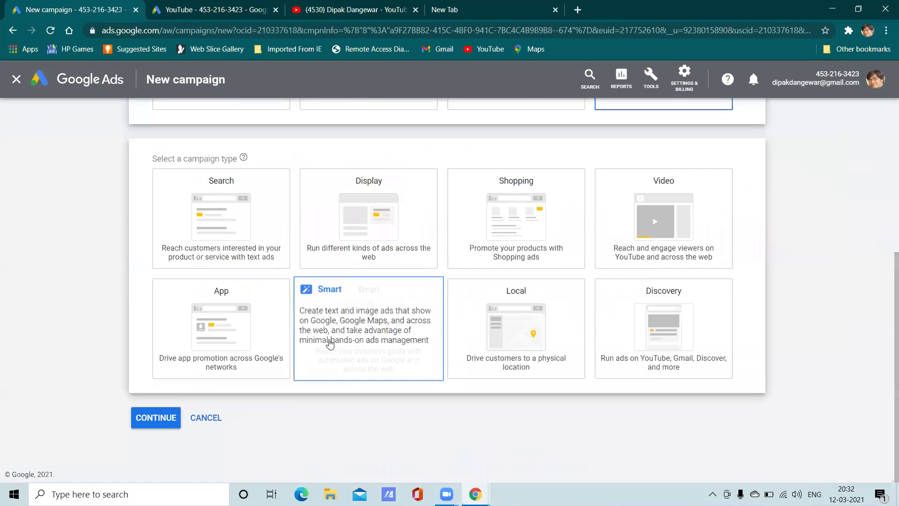
{"action": "left_click", "coordinate": [400, 230]}
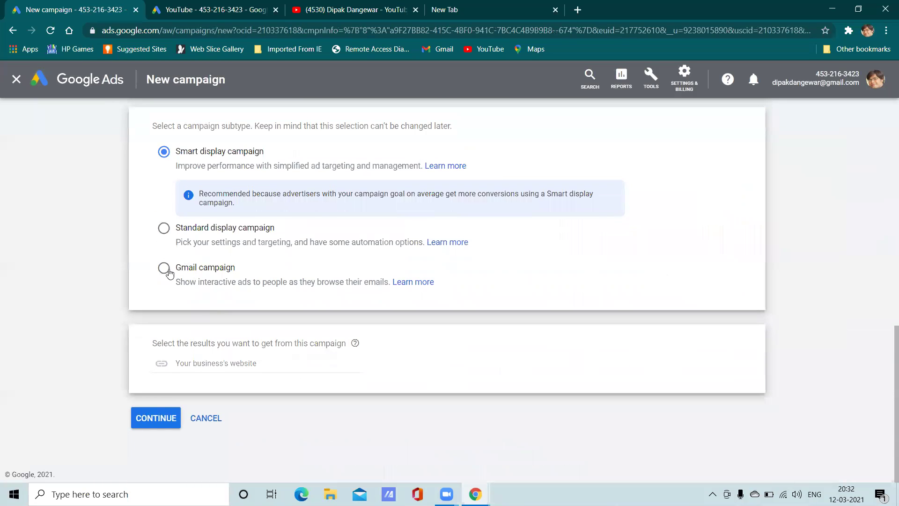
{"action": "left_click", "coordinate": [164, 268]}
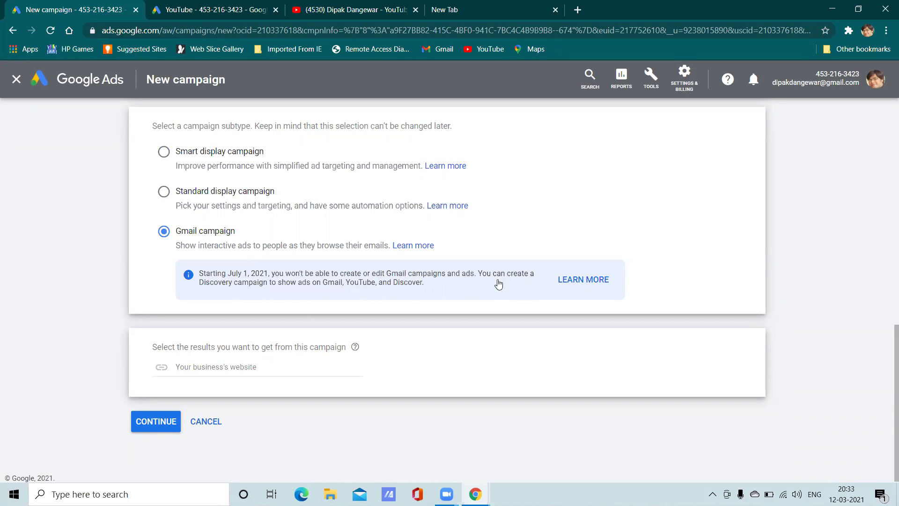
Step: Examine the notice about Gmail campaigns and compare the display subtypes with the Discovery campaign type
{"action": "scroll", "coordinate": [504, 281], "scroll_direction": "up", "scroll_amount": 6}
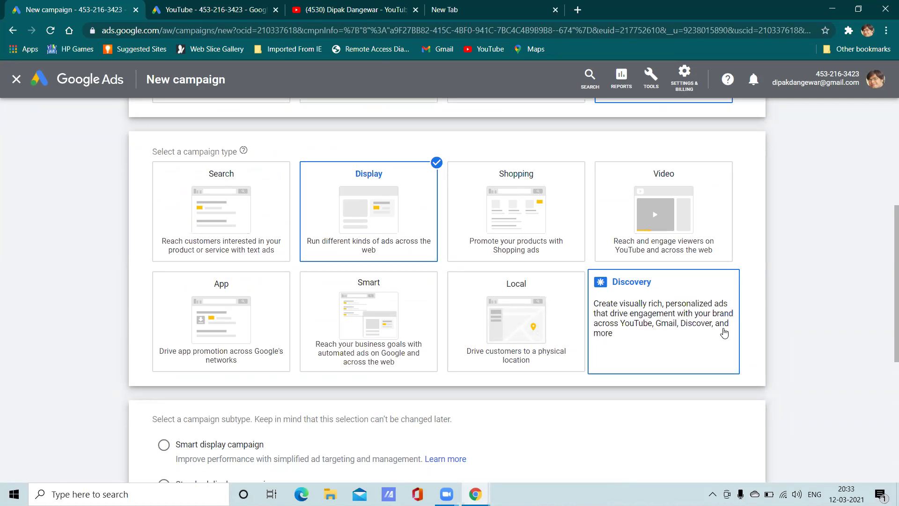
{"action": "scroll", "coordinate": [616, 373], "scroll_direction": "down", "scroll_amount": 5}
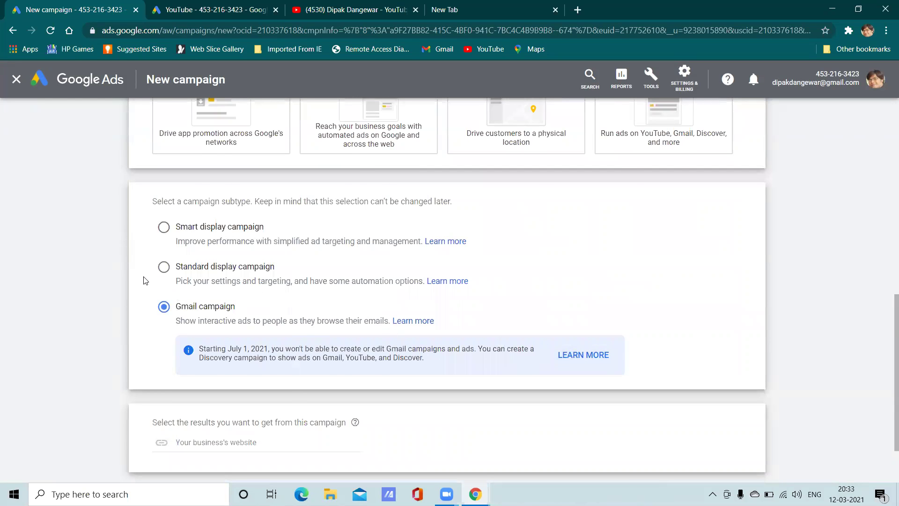
{"action": "scroll", "coordinate": [145, 280], "scroll_direction": "up", "scroll_amount": 2}
{"action": "scroll", "coordinate": [145, 280], "scroll_direction": "down", "scroll_amount": 3}
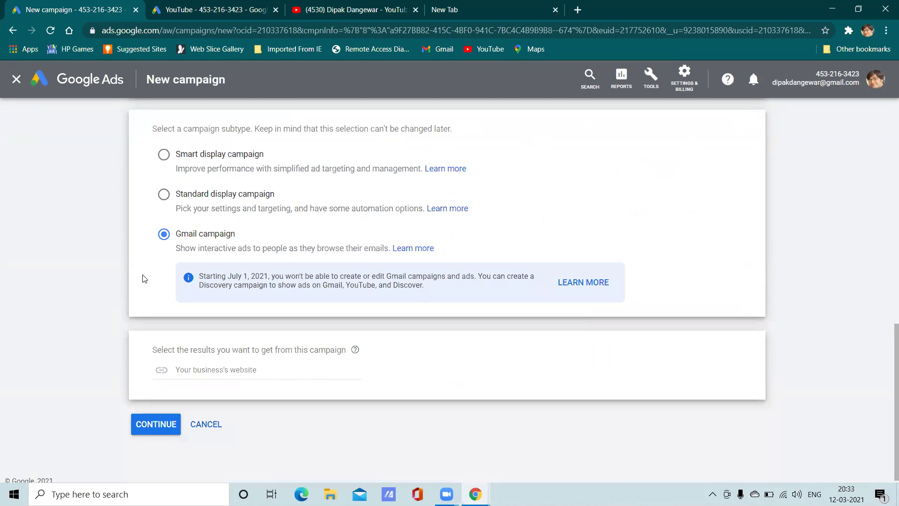
{"action": "scroll", "coordinate": [145, 279], "scroll_direction": "up", "scroll_amount": 2}
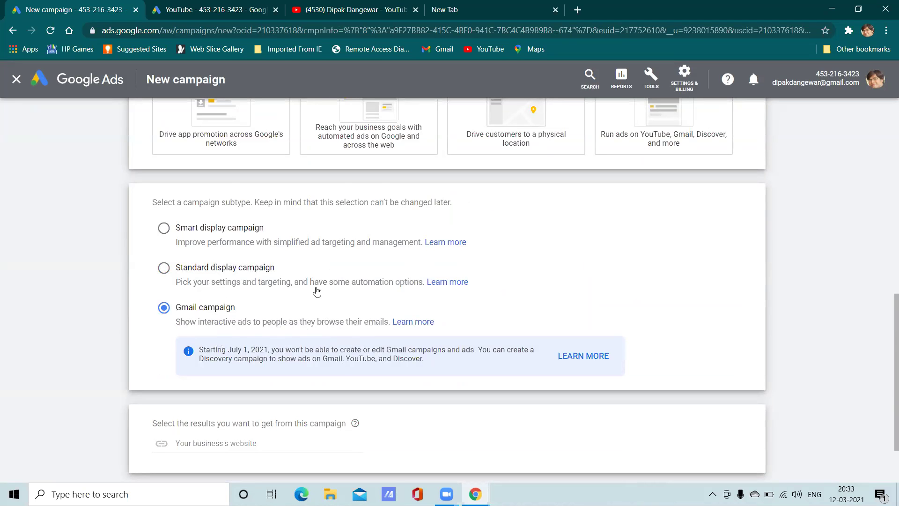
{"action": "scroll", "coordinate": [316, 292], "scroll_direction": "up", "scroll_amount": 5}
{"action": "scroll", "coordinate": [355, 284], "scroll_direction": "down", "scroll_amount": 6}
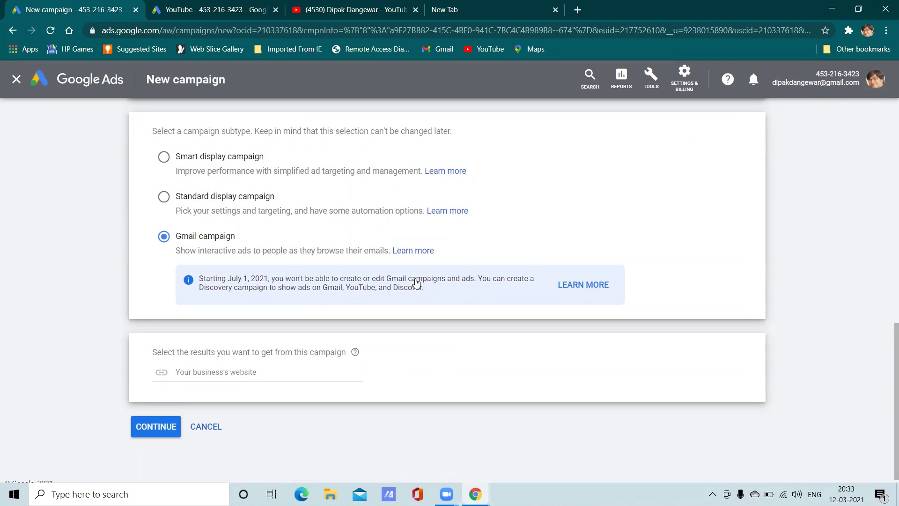
{"action": "scroll", "coordinate": [414, 280], "scroll_direction": "up", "scroll_amount": 2}
{"action": "scroll", "coordinate": [432, 275], "scroll_direction": "up", "scroll_amount": 5}
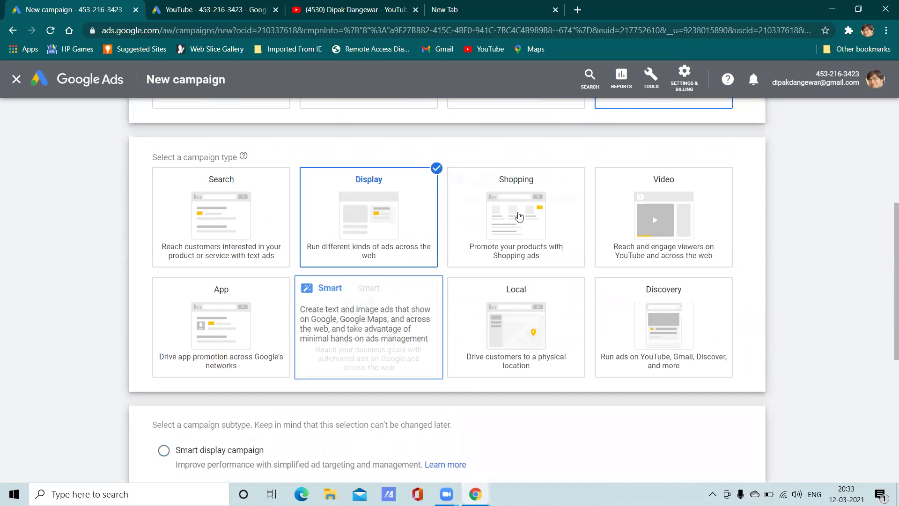
Step: Select the Shopping campaign type and look over its linked account and country of sale settings
{"action": "left_click", "coordinate": [510, 220]}
{"action": "scroll", "coordinate": [511, 223], "scroll_direction": "down", "scroll_amount": 3}
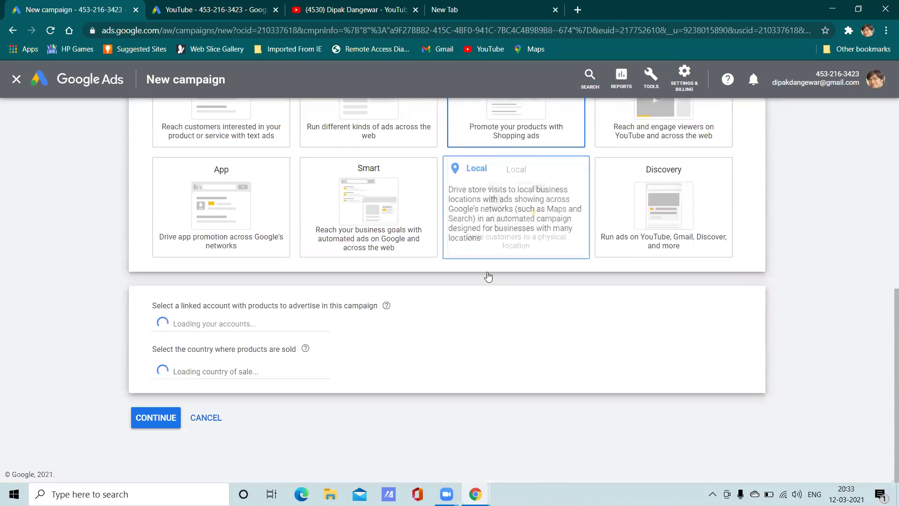
{"action": "scroll", "coordinate": [497, 222], "scroll_direction": "up", "scroll_amount": 5}
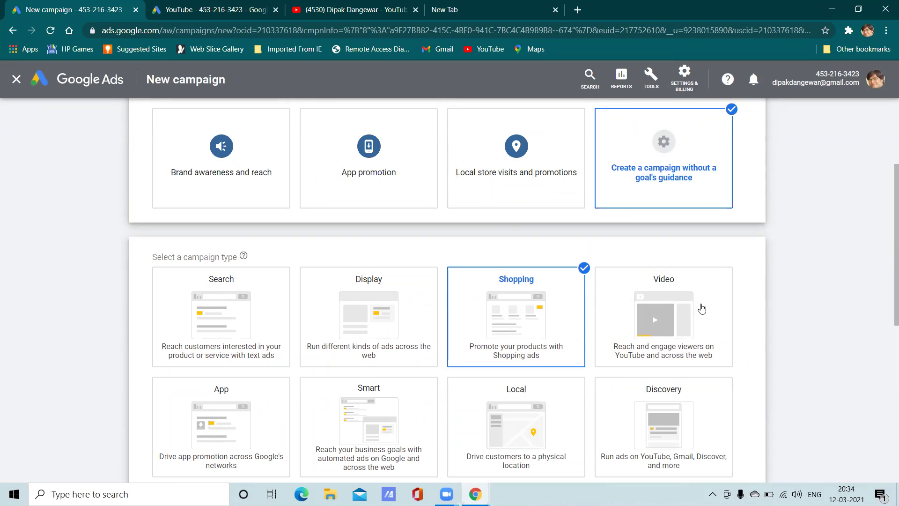
Step: Change the campaign type to Video and view its description
{"action": "left_click", "coordinate": [636, 312]}
{"action": "scroll", "coordinate": [759, 288], "scroll_direction": "up", "scroll_amount": 6}
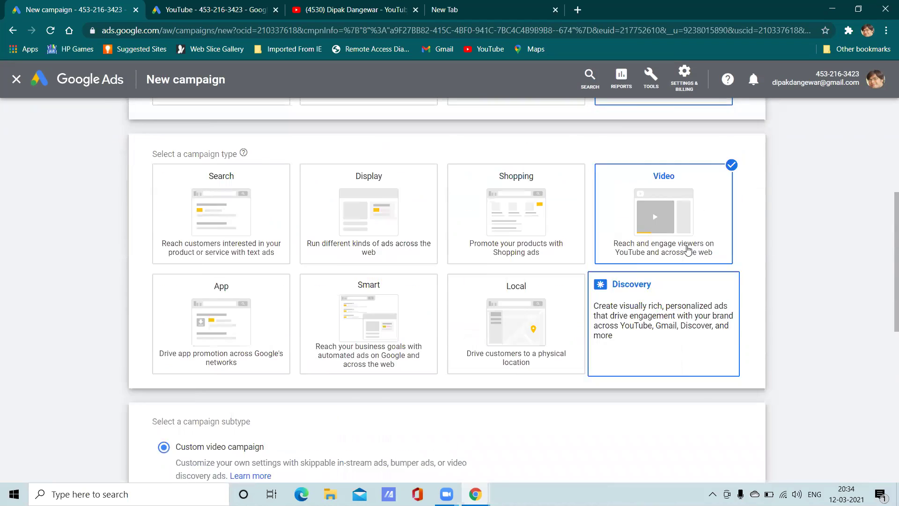
{"action": "scroll", "coordinate": [683, 255], "scroll_direction": "up", "scroll_amount": 3}
{"action": "scroll", "coordinate": [713, 254], "scroll_direction": "down", "scroll_amount": 2}
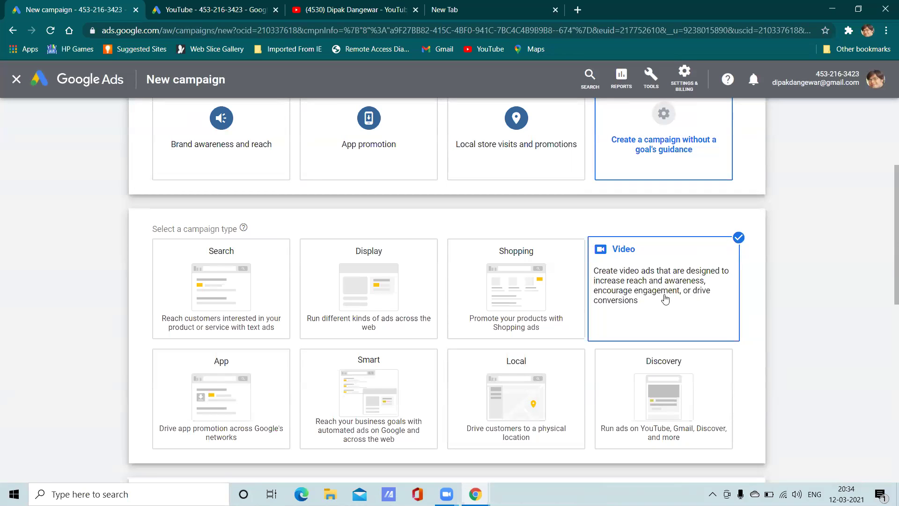
Step: Examine the available video campaign subtypes, from Custom video campaign through Non-skippable in-stream, Outstream, Drive conversions and Ad sequence to Shopping
{"action": "scroll", "coordinate": [379, 342], "scroll_direction": "down", "scroll_amount": 3}
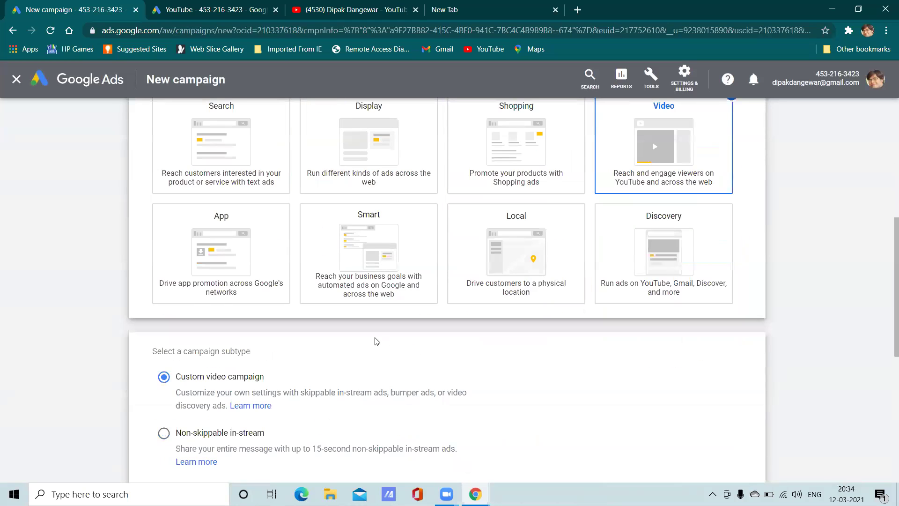
{"action": "scroll", "coordinate": [370, 341], "scroll_direction": "up", "scroll_amount": 2}
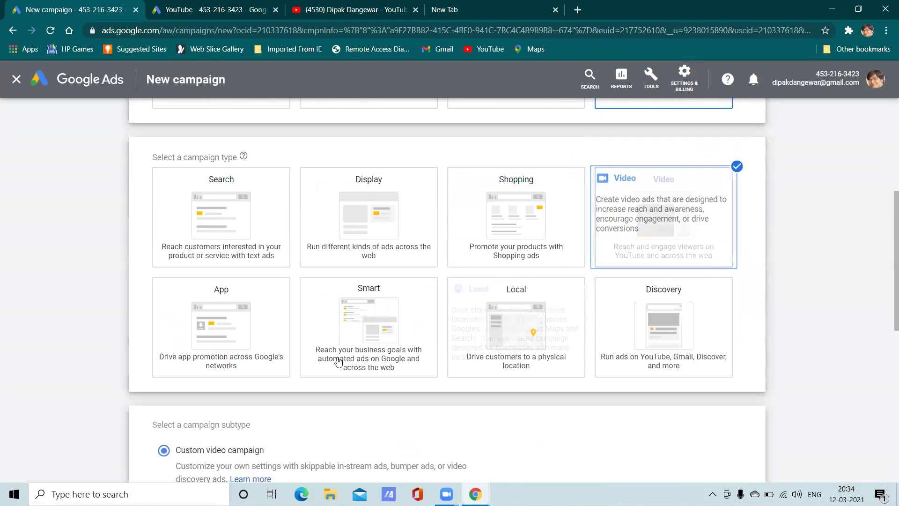
{"action": "scroll", "coordinate": [362, 354], "scroll_direction": "down", "scroll_amount": 2}
{"action": "scroll", "coordinate": [363, 354], "scroll_direction": "up", "scroll_amount": 5}
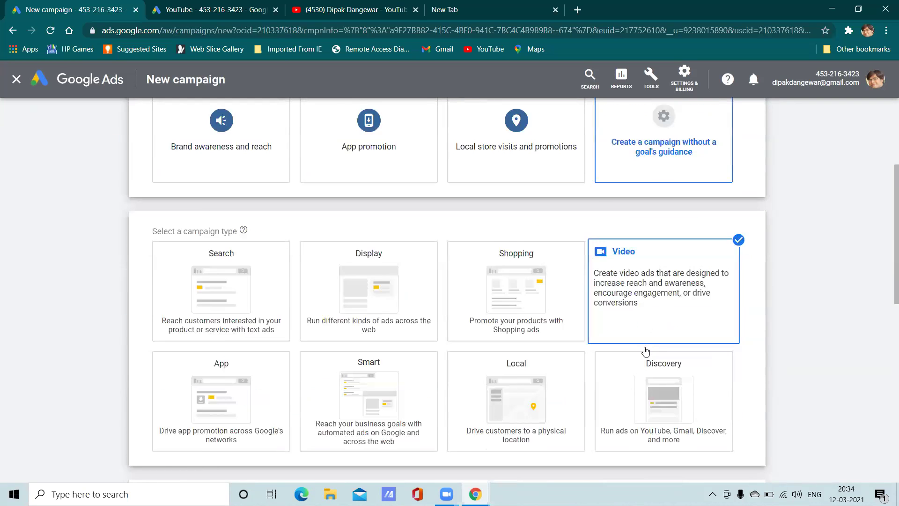
{"action": "scroll", "coordinate": [646, 353], "scroll_direction": "down", "scroll_amount": 6}
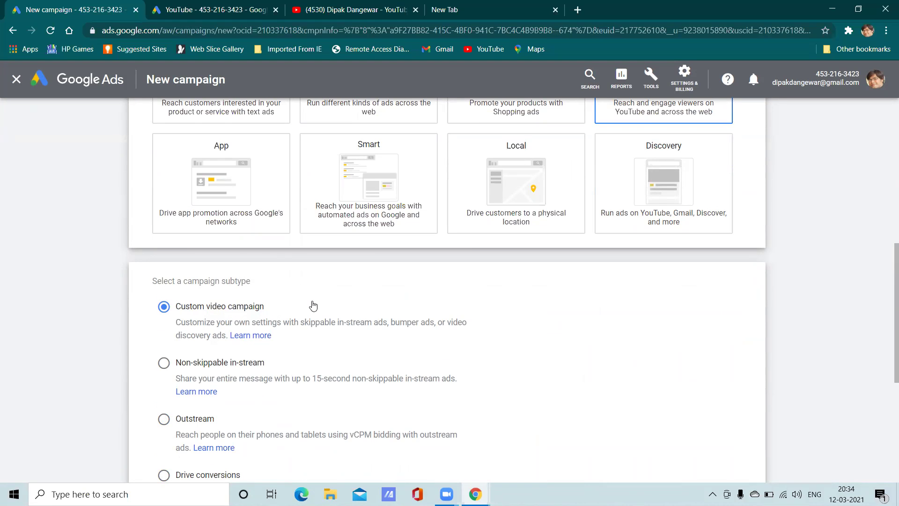
{"action": "scroll", "coordinate": [313, 306], "scroll_direction": "down", "scroll_amount": 2}
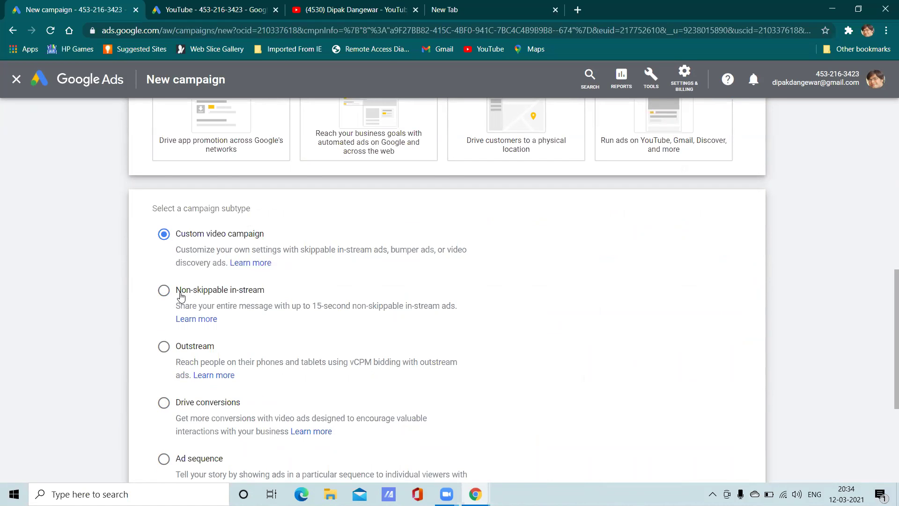
{"action": "scroll", "coordinate": [181, 296], "scroll_direction": "down", "scroll_amount": 2}
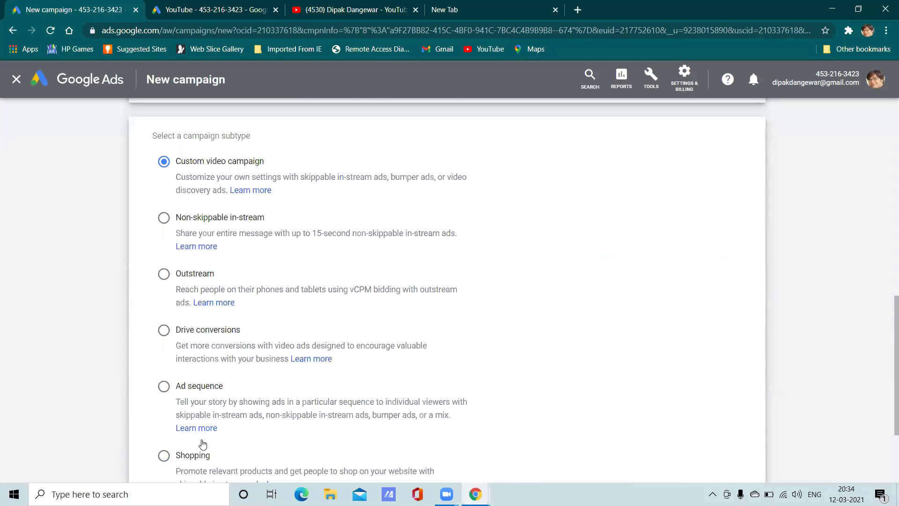
{"action": "scroll", "coordinate": [237, 424], "scroll_direction": "down", "scroll_amount": 3}
{"action": "scroll", "coordinate": [245, 337], "scroll_direction": "up", "scroll_amount": 3}
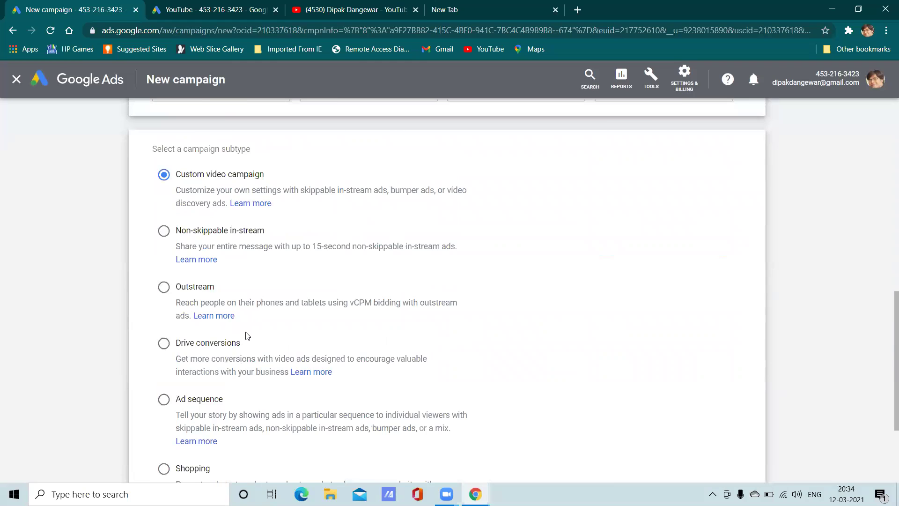
{"action": "scroll", "coordinate": [247, 336], "scroll_direction": "up", "scroll_amount": 2}
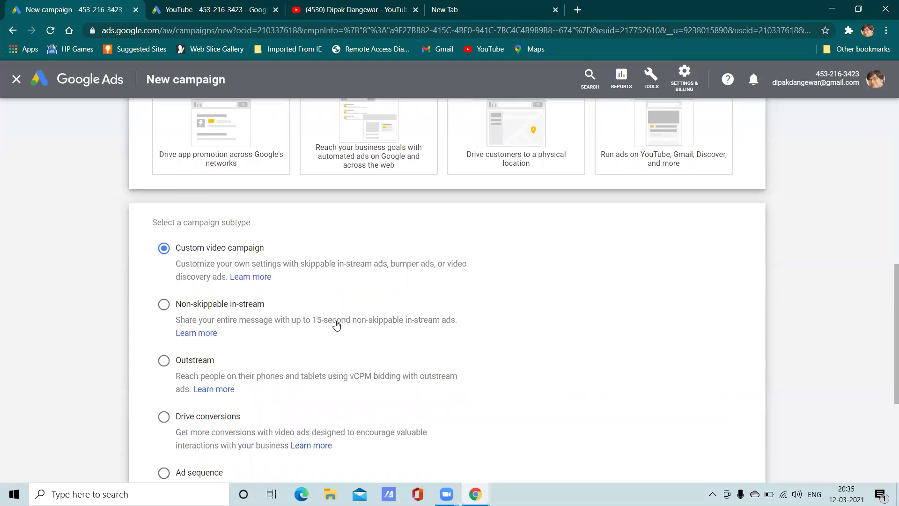
{"action": "scroll", "coordinate": [355, 323], "scroll_direction": "down", "scroll_amount": 1}
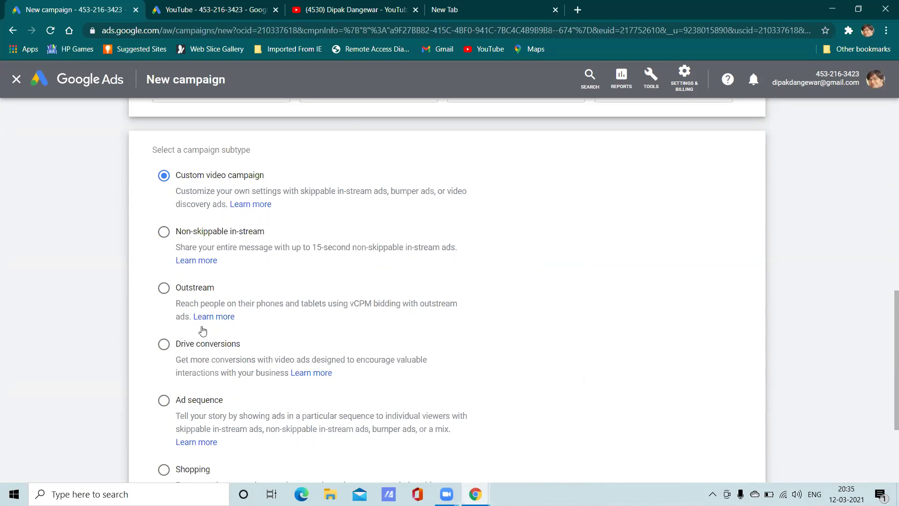
{"action": "scroll", "coordinate": [231, 320], "scroll_direction": "down", "scroll_amount": 1}
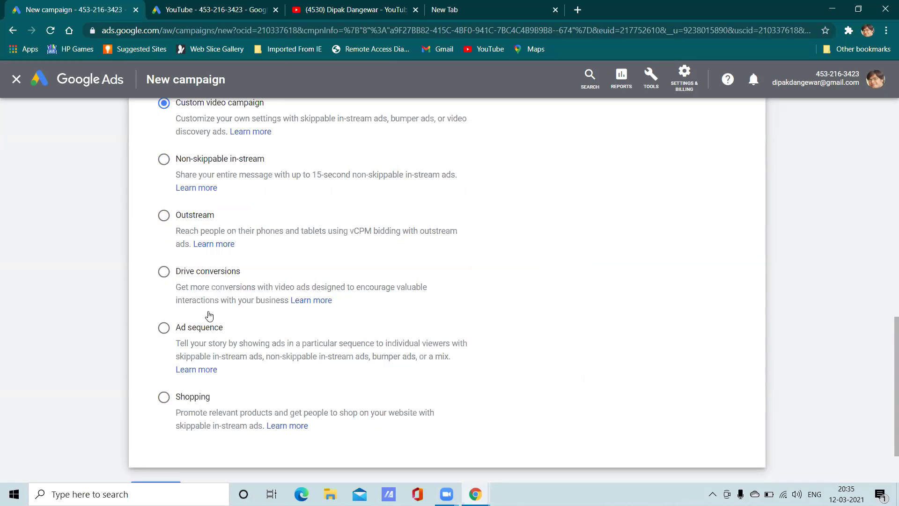
{"action": "scroll", "coordinate": [187, 314], "scroll_direction": "down", "scroll_amount": 2}
Step: Switch the campaign goal to Leads and select Video to check which subtype that goal offers
{"action": "scroll", "coordinate": [237, 308], "scroll_direction": "up", "scroll_amount": 5}
{"action": "scroll", "coordinate": [237, 308], "scroll_direction": "up", "scroll_amount": 6}
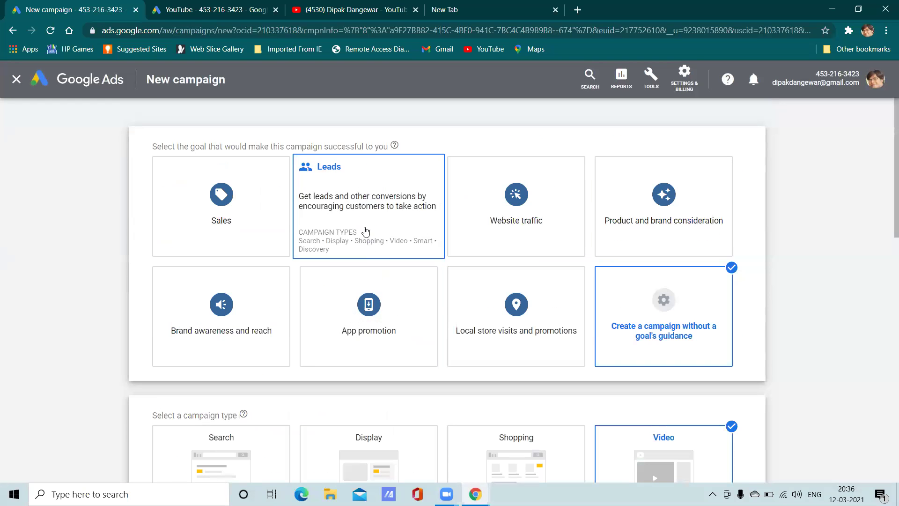
{"action": "left_click", "coordinate": [367, 240]}
{"action": "scroll", "coordinate": [364, 230], "scroll_direction": "down", "scroll_amount": 2}
{"action": "scroll", "coordinate": [398, 227], "scroll_direction": "up", "scroll_amount": 5}
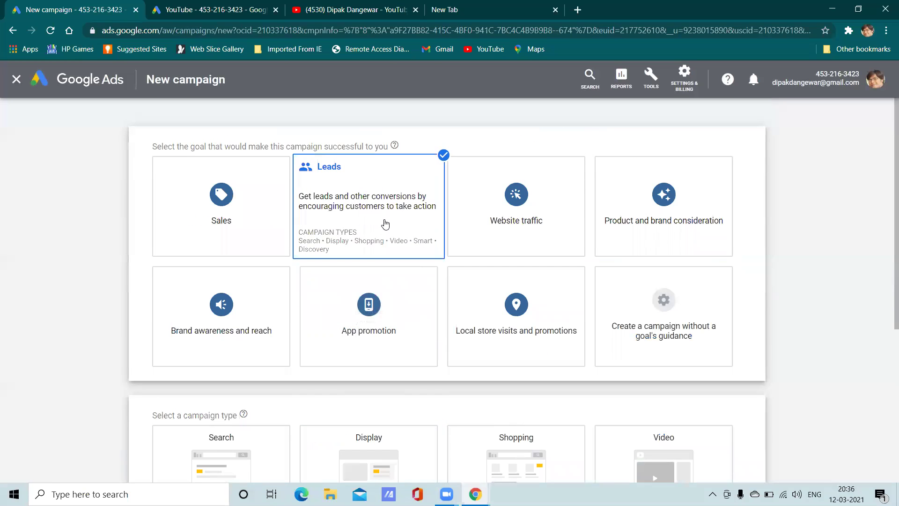
{"action": "left_click", "coordinate": [385, 223]}
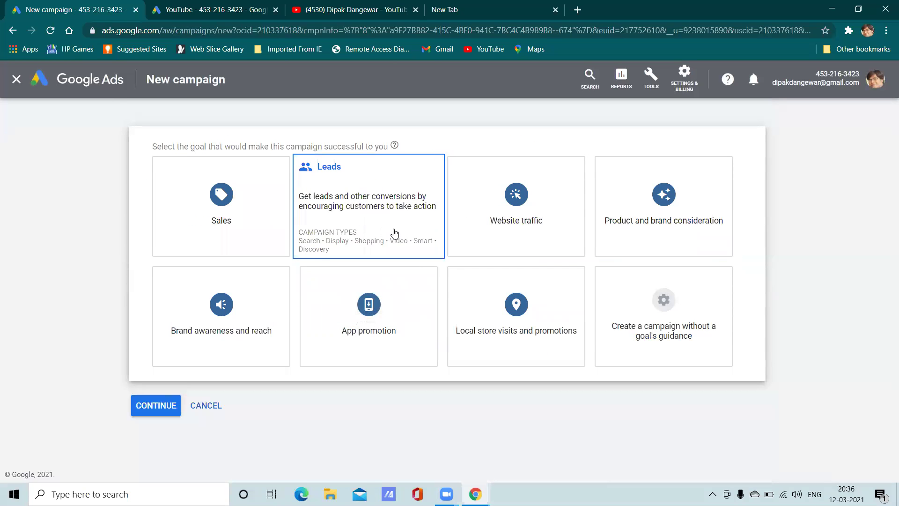
{"action": "left_click", "coordinate": [633, 221]}
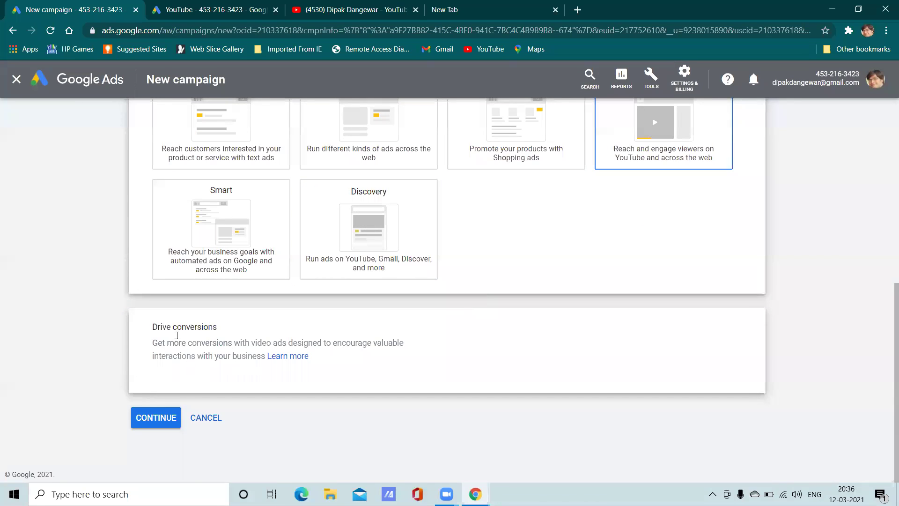
Step: Switch back to a campaign without a goal's guidance, select the Video type and review its subtypes
{"action": "scroll", "coordinate": [446, 279], "scroll_direction": "up", "scroll_amount": 6}
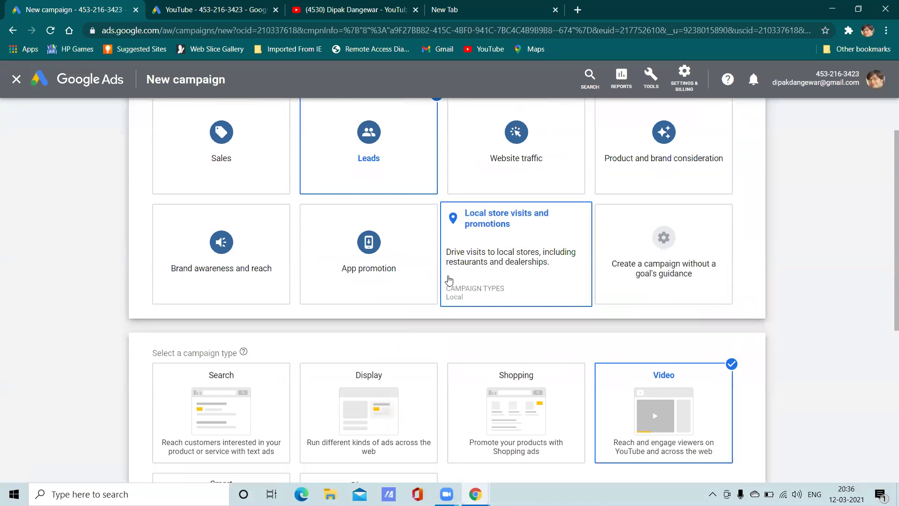
{"action": "scroll", "coordinate": [604, 248], "scroll_direction": "down", "scroll_amount": 4}
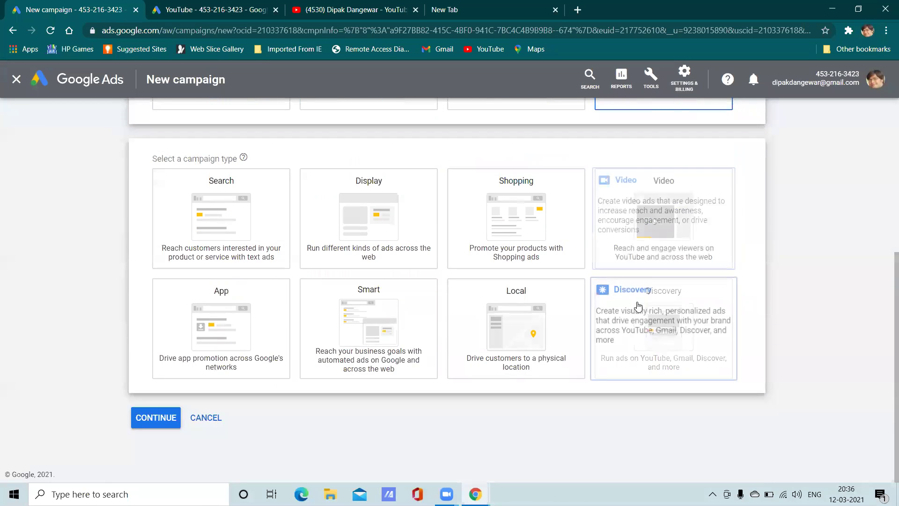
{"action": "scroll", "coordinate": [458, 290], "scroll_direction": "down", "scroll_amount": 3}
{"action": "scroll", "coordinate": [459, 290], "scroll_direction": "down", "scroll_amount": 4}
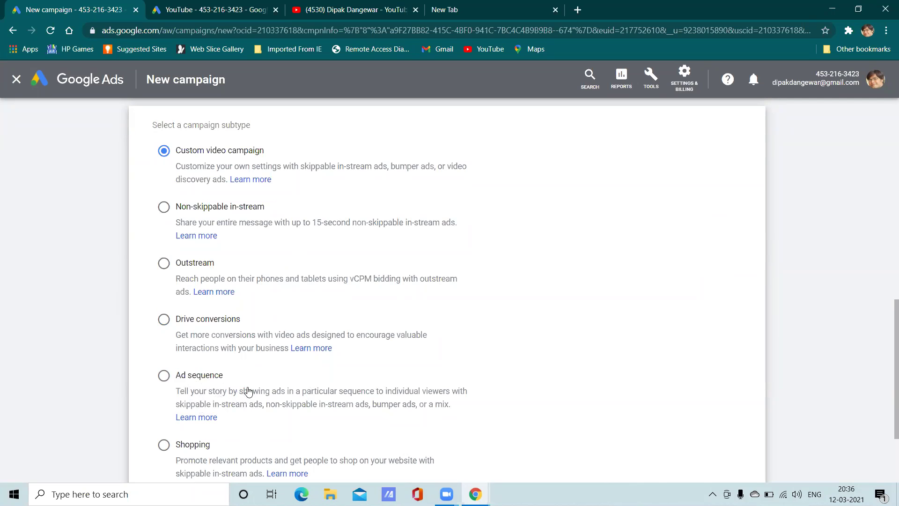
{"action": "scroll", "coordinate": [245, 356], "scroll_direction": "down", "scroll_amount": 2}
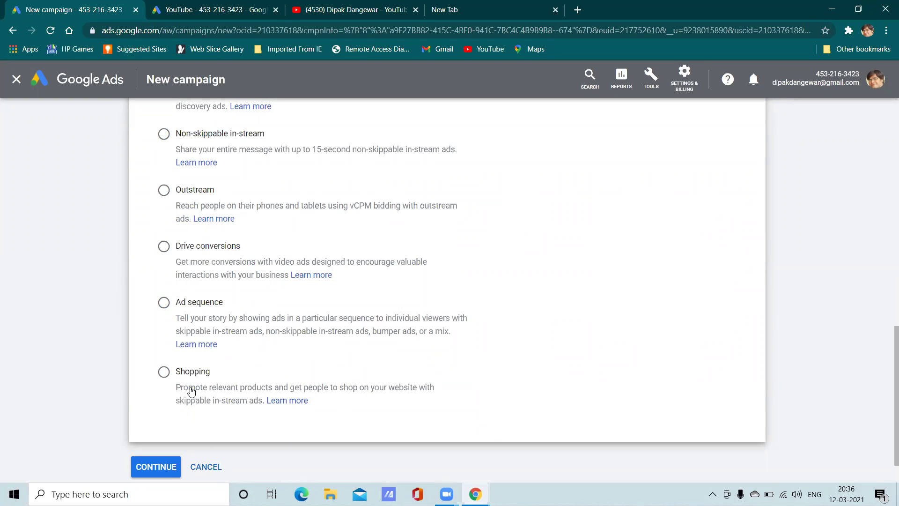
Step: Set the campaign type to Shopping and review its Merchant Center, country and subtype options
{"action": "scroll", "coordinate": [495, 309], "scroll_direction": "up", "scroll_amount": 10}
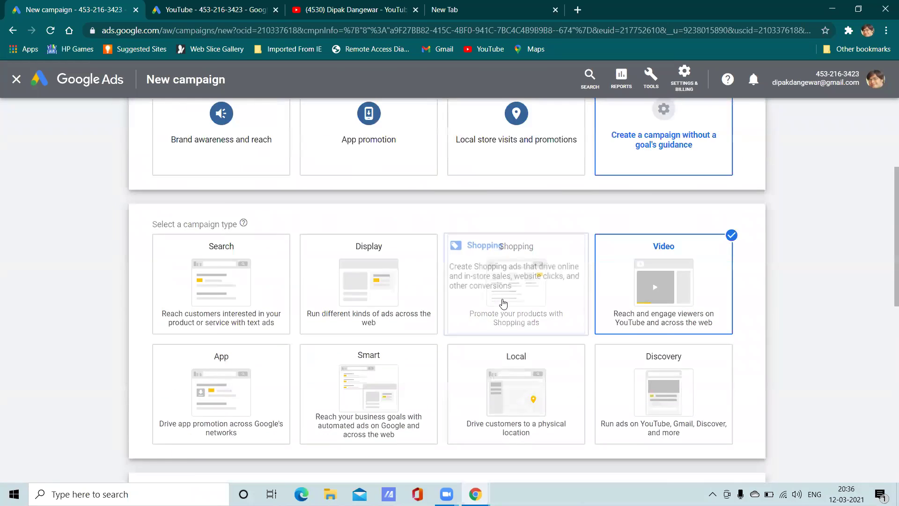
{"action": "scroll", "coordinate": [501, 279], "scroll_direction": "down", "scroll_amount": 5}
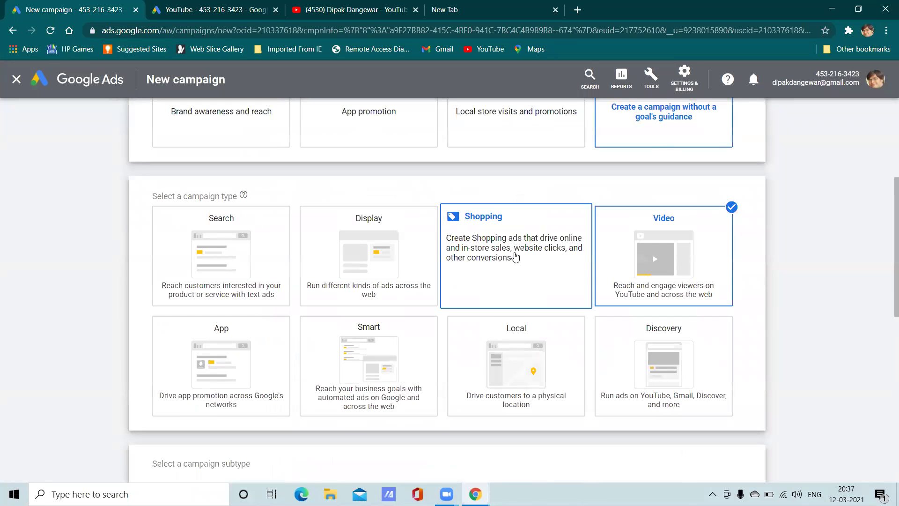
{"action": "left_click", "coordinate": [498, 271]}
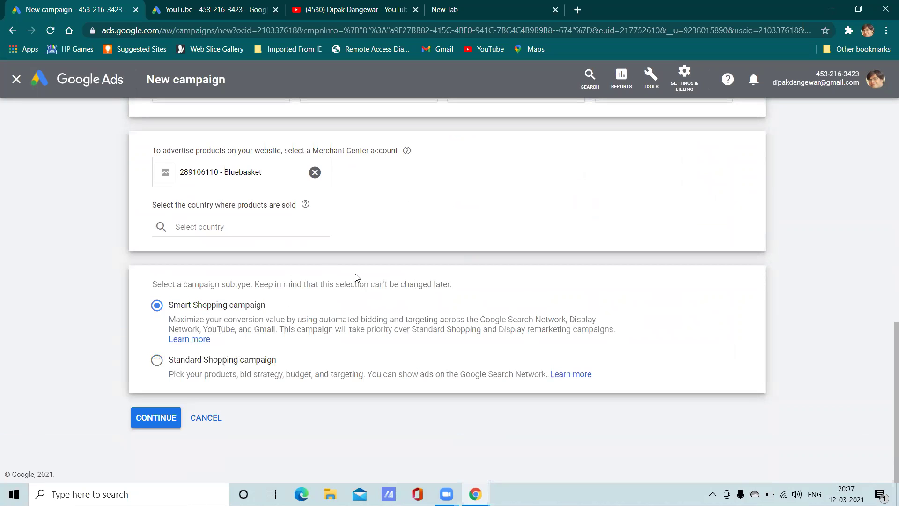
{"action": "scroll", "coordinate": [464, 302], "scroll_direction": "up", "scroll_amount": 5}
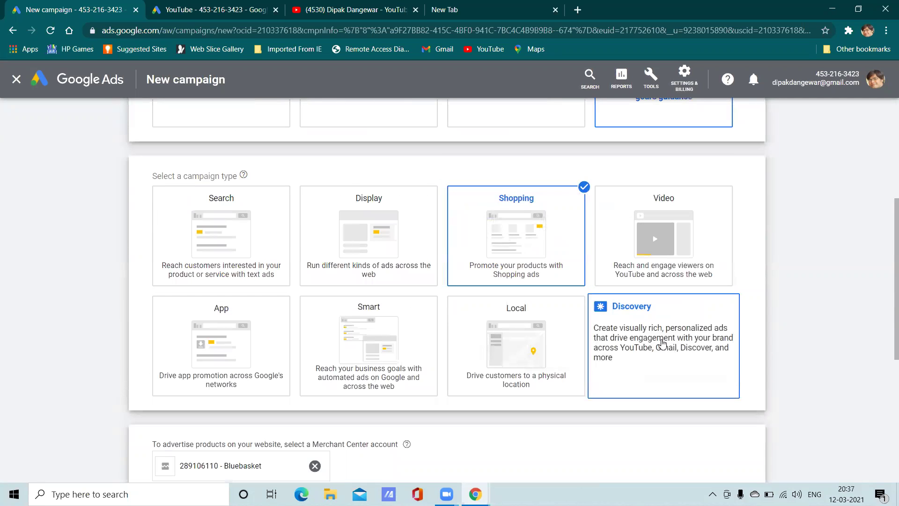
Step: Set the campaign type to Video and review its subtypes, focusing on the ad formats covered by Custom video campaign
{"action": "left_click", "coordinate": [660, 342]}
{"action": "left_click", "coordinate": [627, 239]}
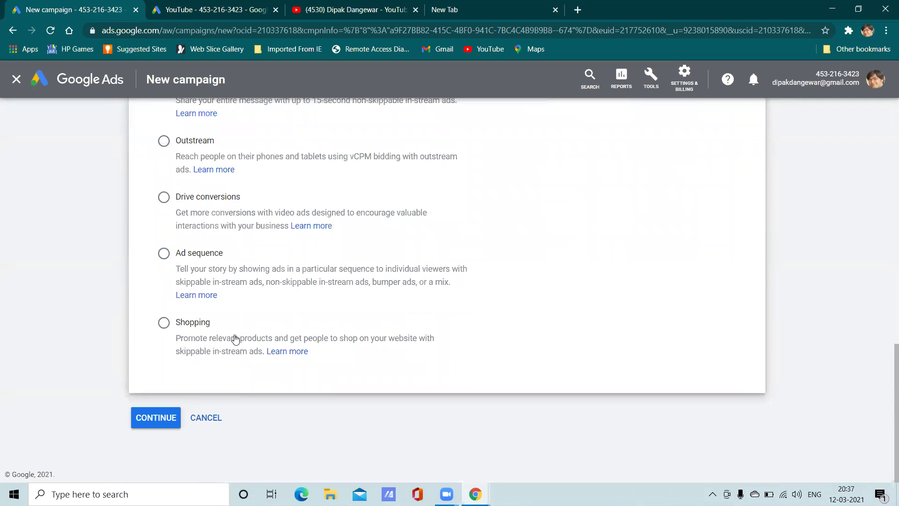
{"action": "scroll", "coordinate": [336, 307], "scroll_direction": "up", "scroll_amount": 5}
{"action": "scroll", "coordinate": [333, 307], "scroll_direction": "up", "scroll_amount": 2}
{"action": "scroll", "coordinate": [326, 305], "scroll_direction": "down", "scroll_amount": 6}
{"action": "scroll", "coordinate": [351, 300], "scroll_direction": "up", "scroll_amount": 3}
{"action": "scroll", "coordinate": [373, 294], "scroll_direction": "up", "scroll_amount": 6}
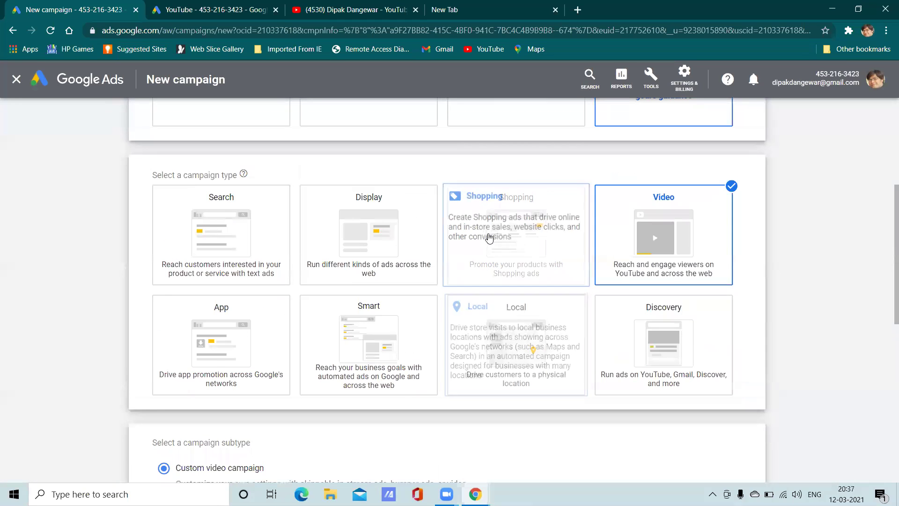
{"action": "scroll", "coordinate": [211, 404], "scroll_direction": "down", "scroll_amount": 5}
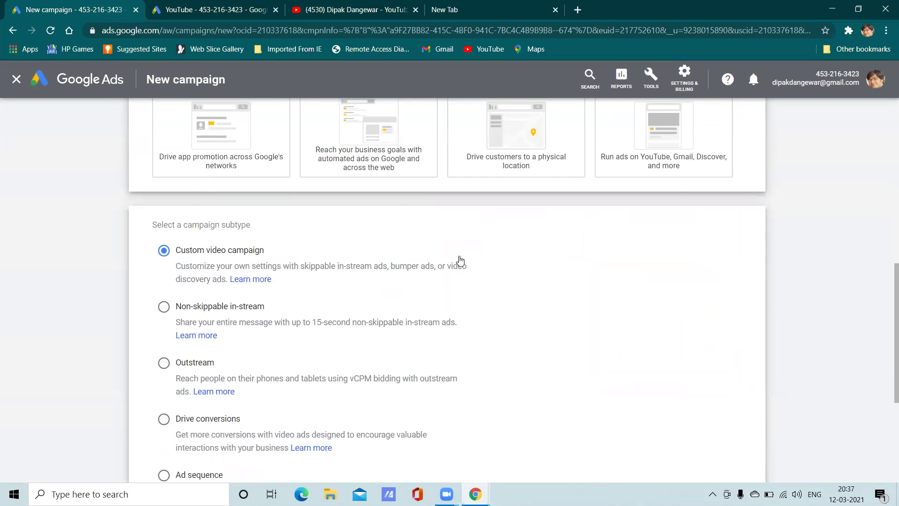
{"action": "scroll", "coordinate": [460, 260], "scroll_direction": "up", "scroll_amount": 2}
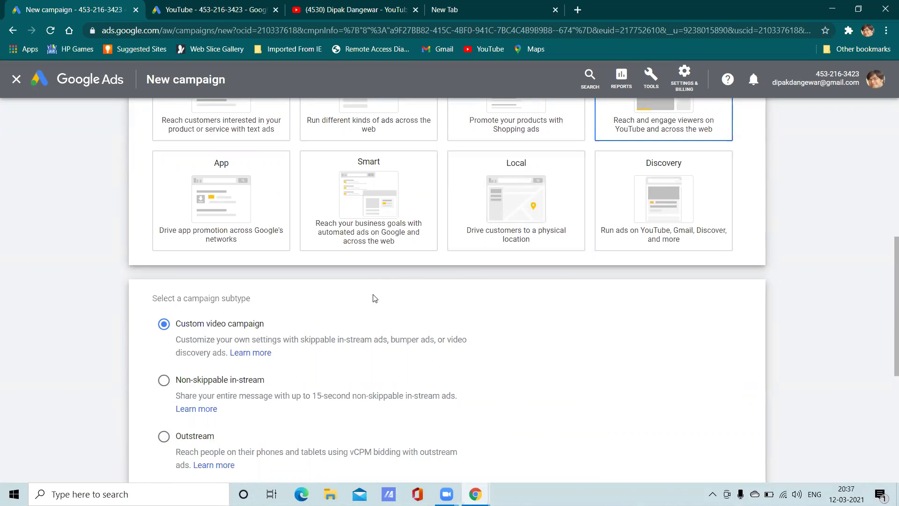
{"action": "scroll", "coordinate": [375, 298], "scroll_direction": "down", "scroll_amount": 2}
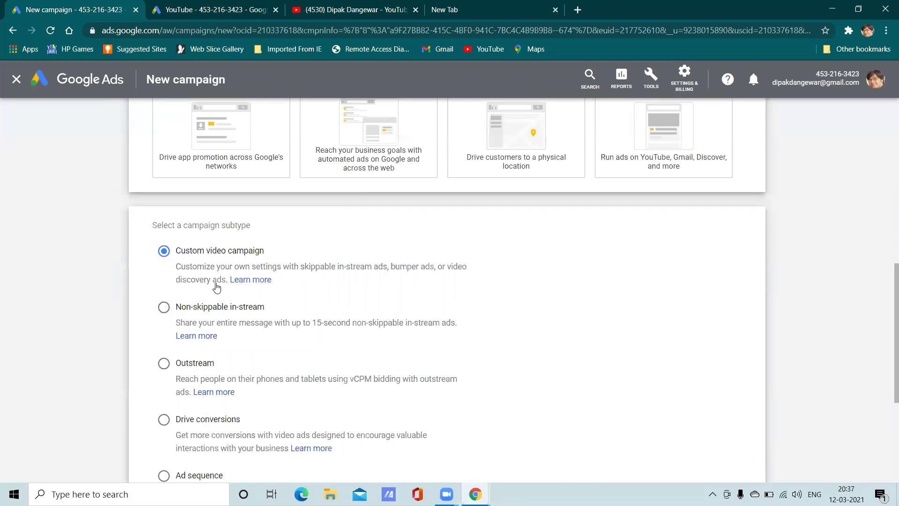
Step: Search Google for "youtube discovery ads" in the spare browser tab
{"action": "left_click", "coordinate": [534, 3]}
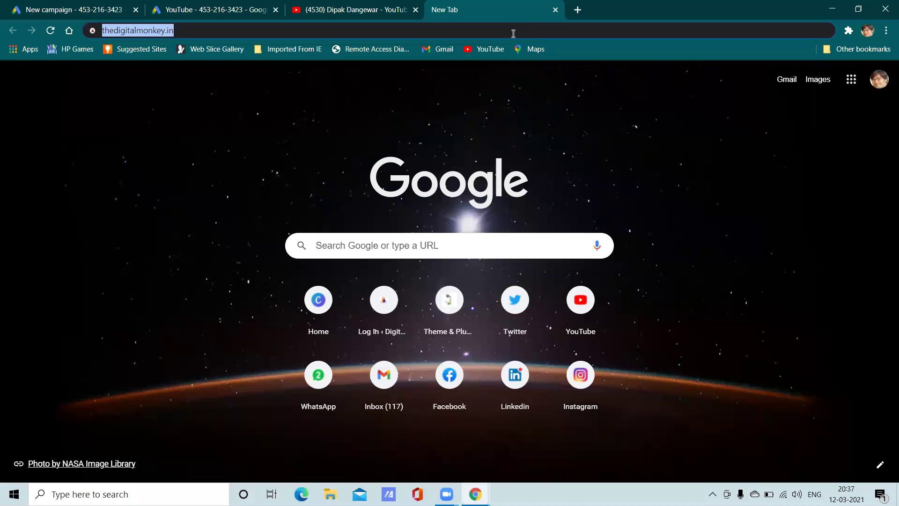
{"action": "type", "text": "di"}
{"action": "key", "text": "BackSpace"}
{"action": "key", "text": "BackSpace"}
{"action": "key", "text": "BackSpace"}
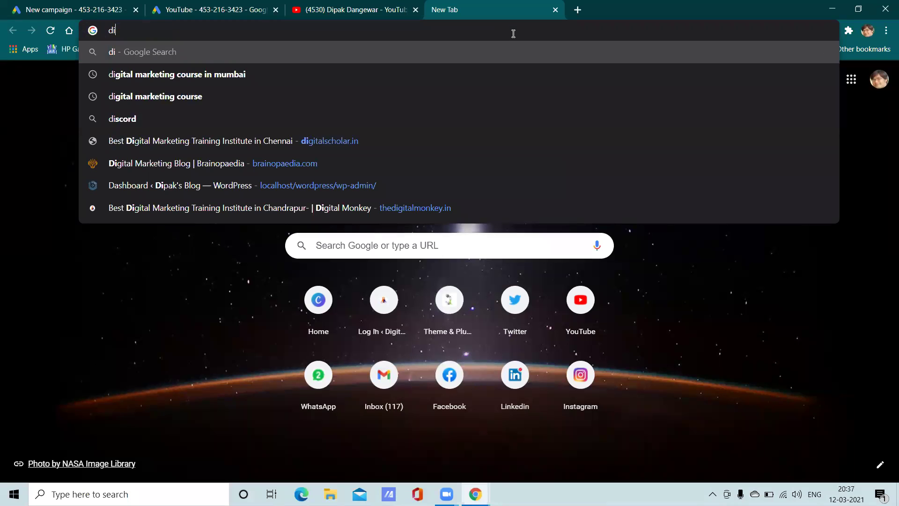
{"action": "type", "text": "you"}
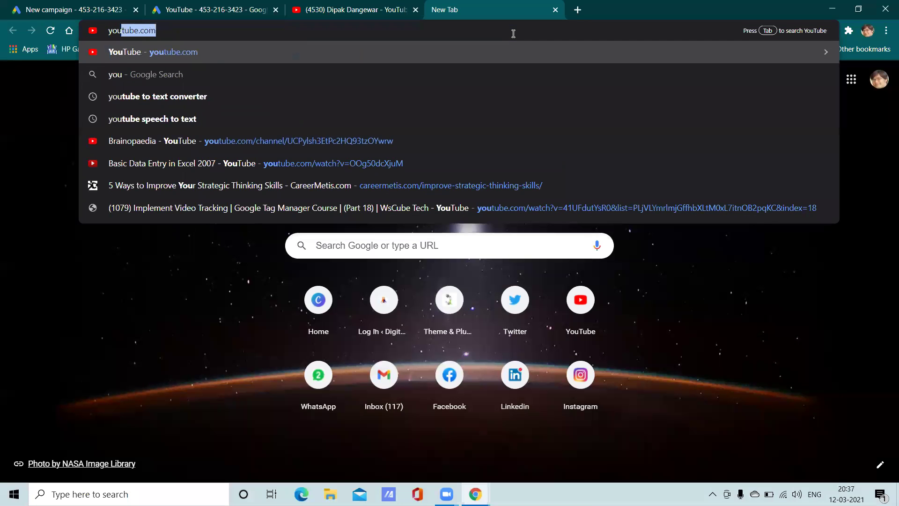
{"action": "type", "text": "tube.com"}
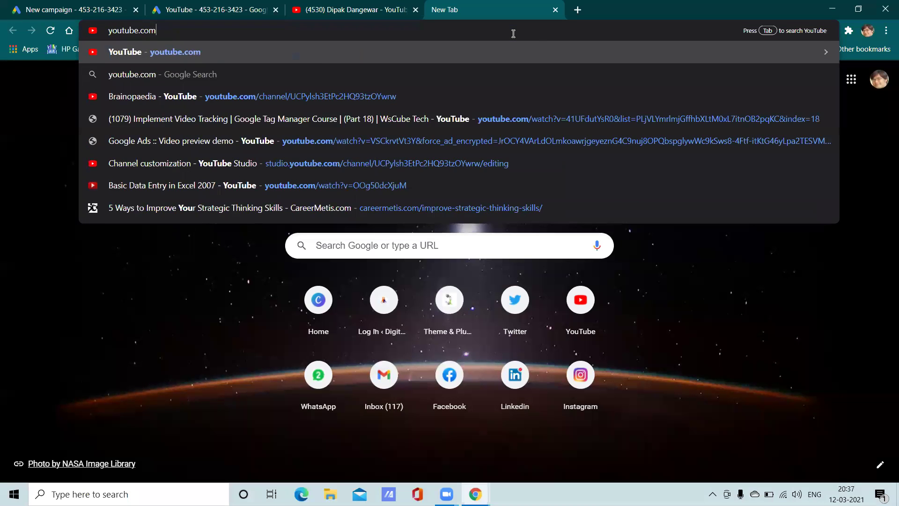
{"action": "key", "text": "BackSpace"}
{"action": "key", "text": "BackSpace"}
{"action": "type", "text": "d"}
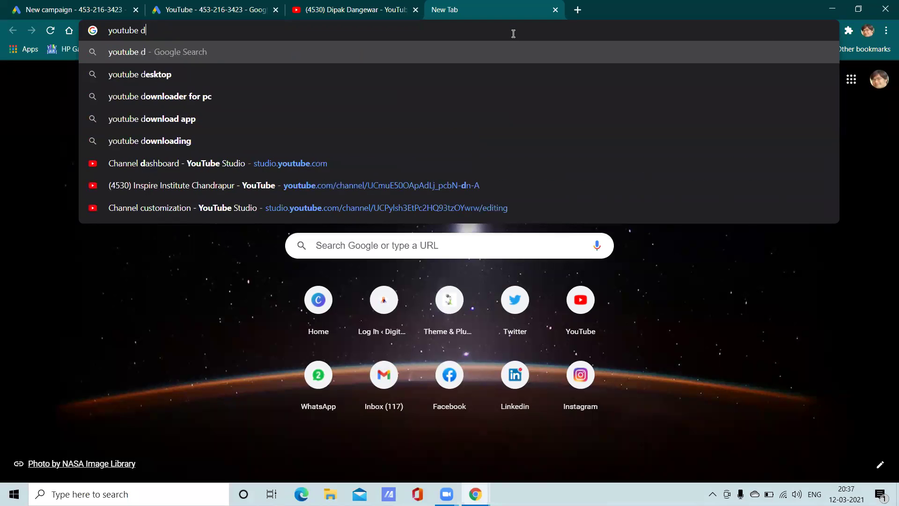
{"action": "type", "text": "iscovery "}
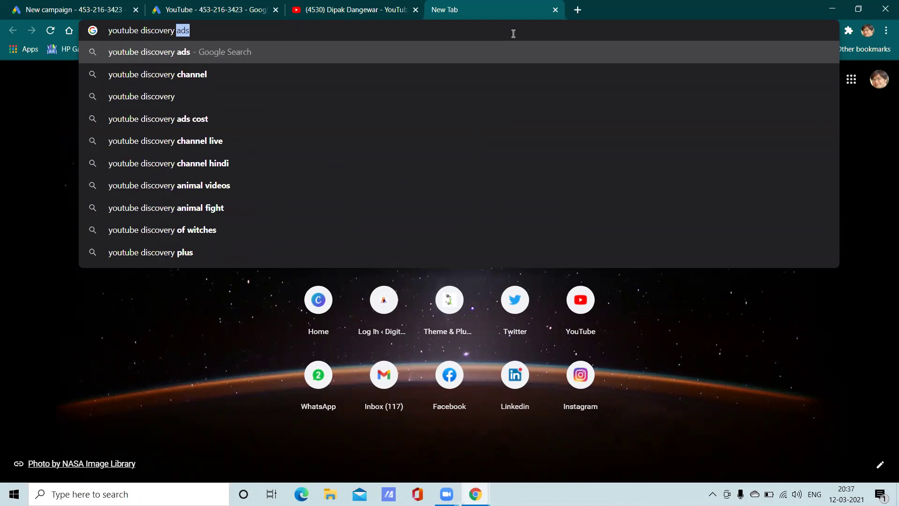
{"action": "type", "text": "ads"}
{"action": "key", "text": "Return"}
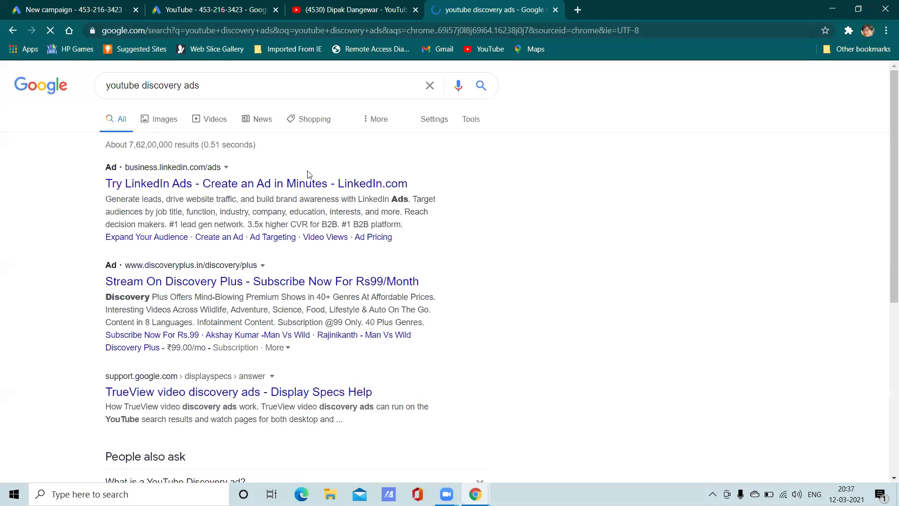
Step: Show the image results for the search and enlarge the first TrueView discovery ads illustration
{"action": "left_click", "coordinate": [172, 123]}
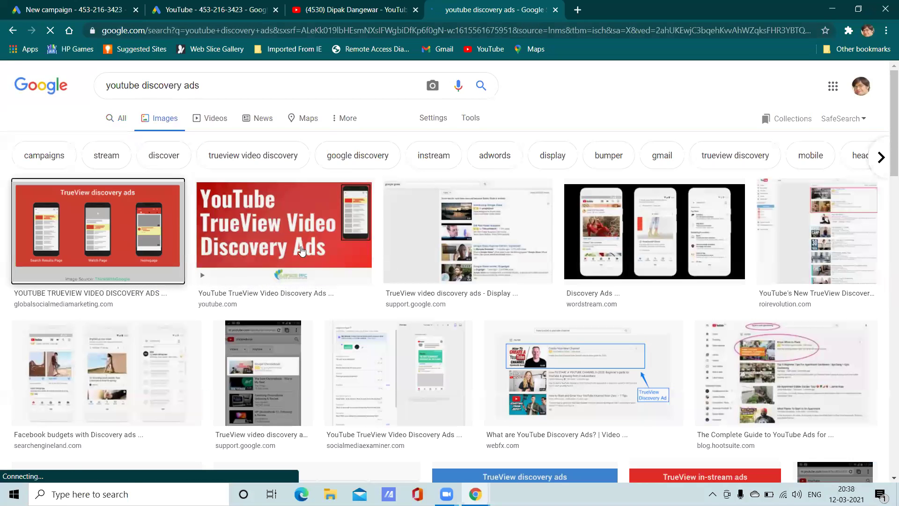
{"action": "left_click", "coordinate": [162, 235]}
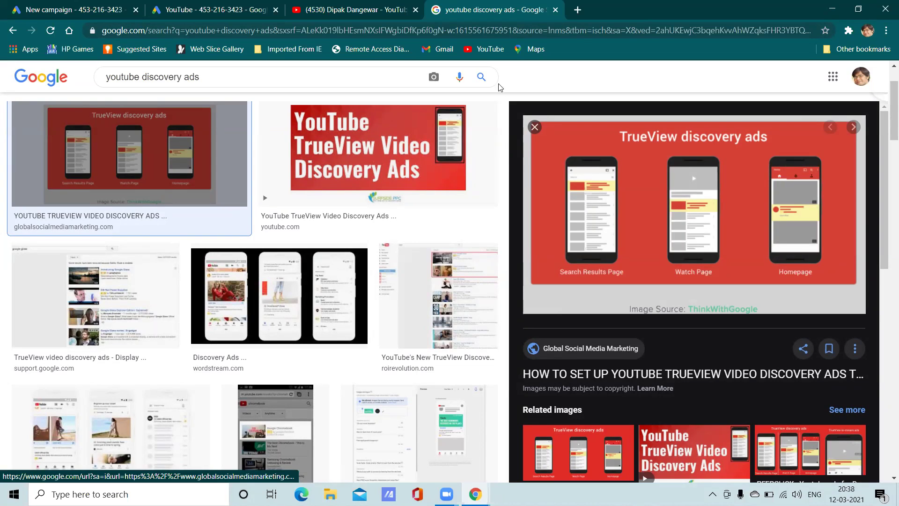
{"action": "left_click", "coordinate": [337, 10]}
{"action": "left_click", "coordinate": [257, 74]}
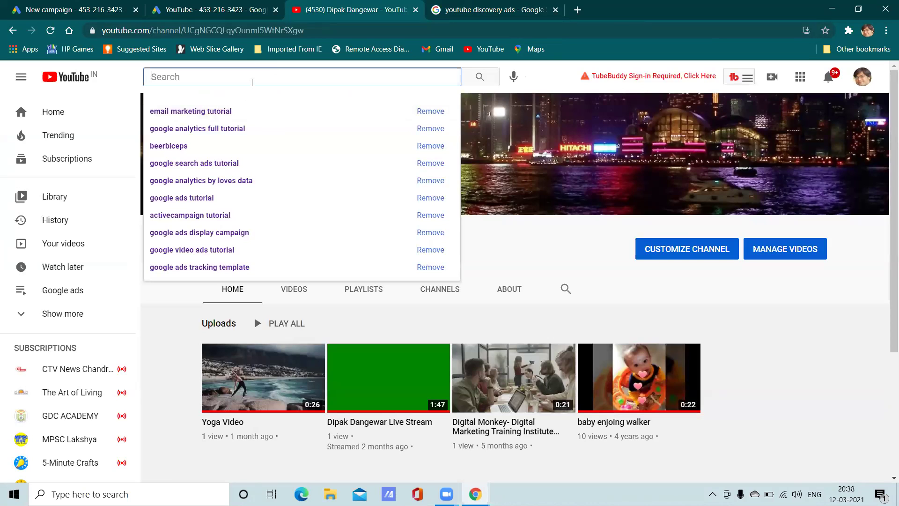
{"action": "left_click", "coordinate": [469, 10]}
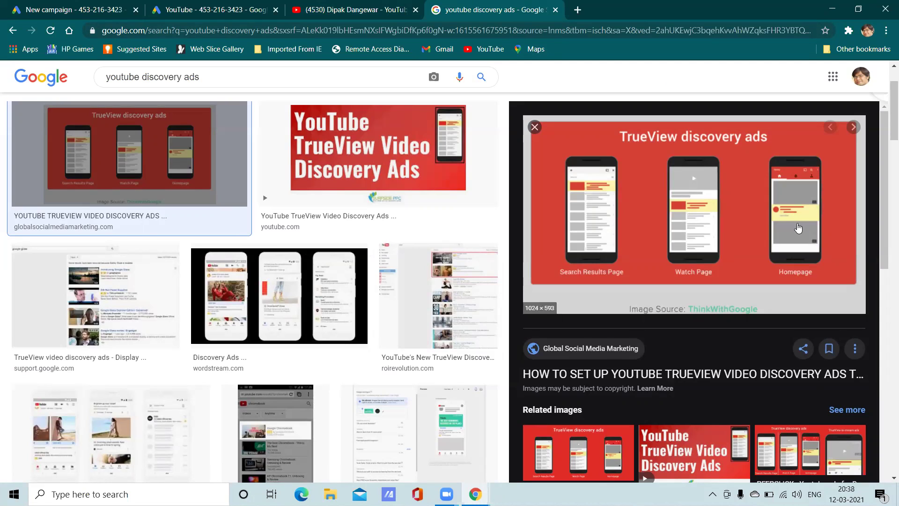
Step: Browse further discovery ad images and enlarge the blue TrueView discovery ads illustration from sendiancreations.com
{"action": "scroll", "coordinate": [796, 204], "scroll_direction": "down", "scroll_amount": 1}
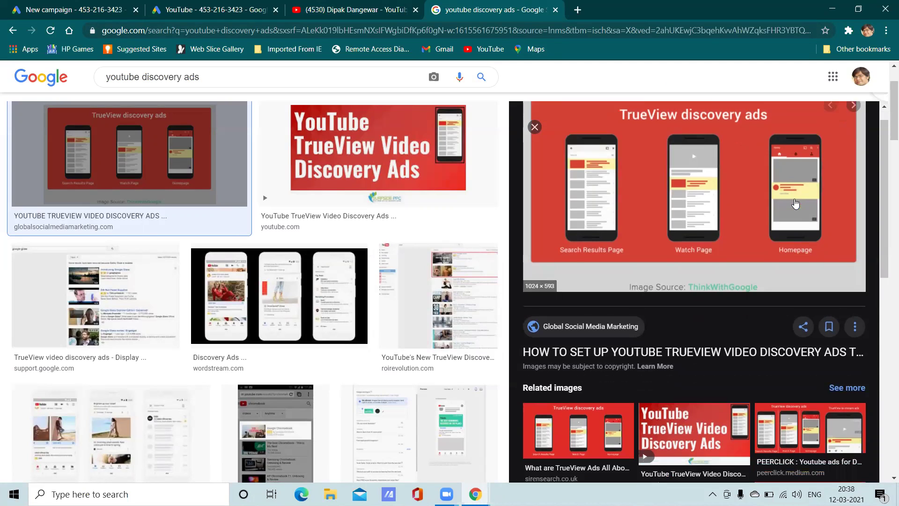
{"action": "scroll", "coordinate": [796, 203], "scroll_direction": "down", "scroll_amount": 5}
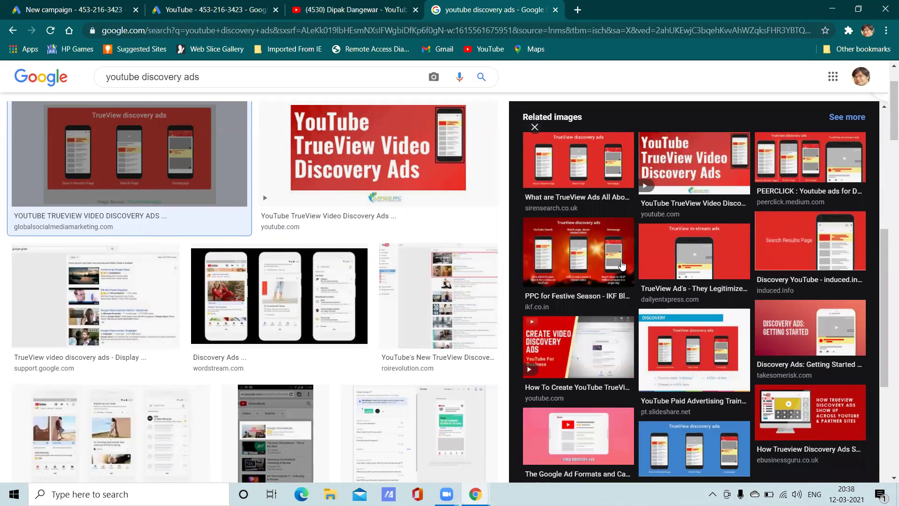
{"action": "scroll", "coordinate": [622, 266], "scroll_direction": "down", "scroll_amount": 2}
{"action": "scroll", "coordinate": [292, 327], "scroll_direction": "down", "scroll_amount": 1}
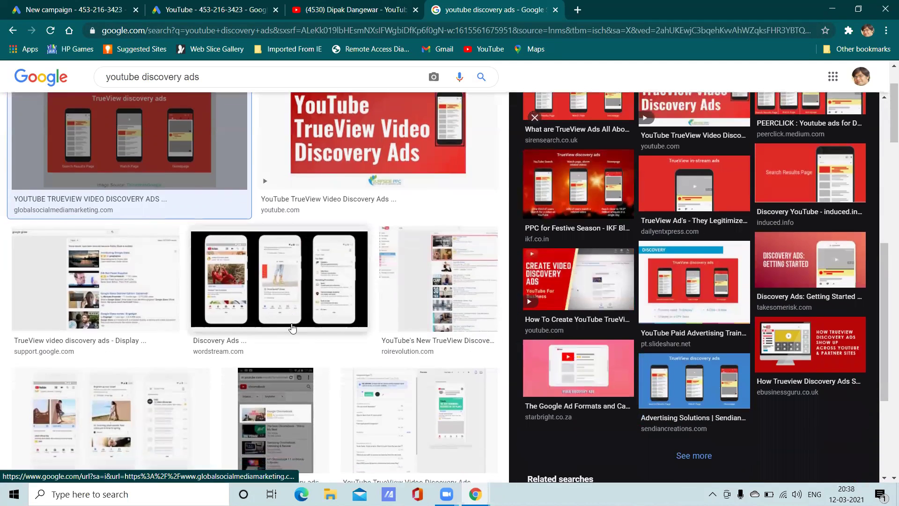
{"action": "scroll", "coordinate": [292, 328], "scroll_direction": "down", "scroll_amount": 10}
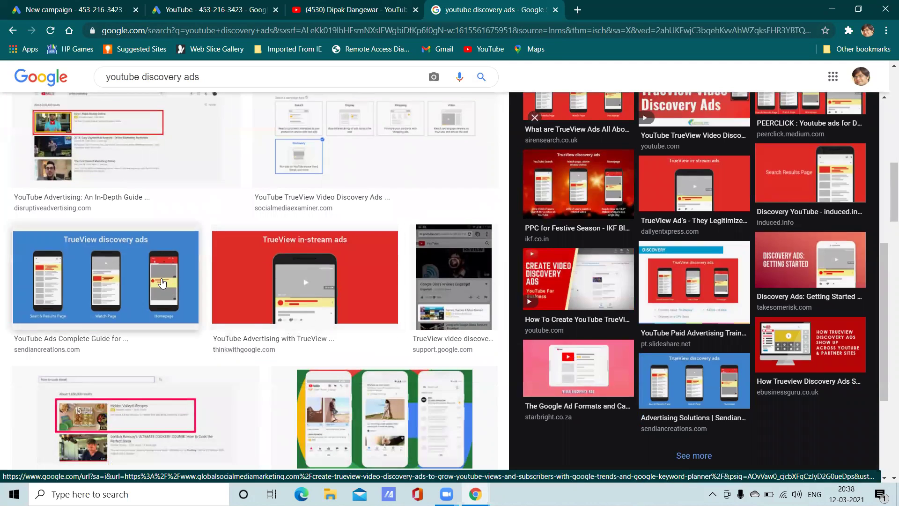
{"action": "left_click", "coordinate": [162, 283]}
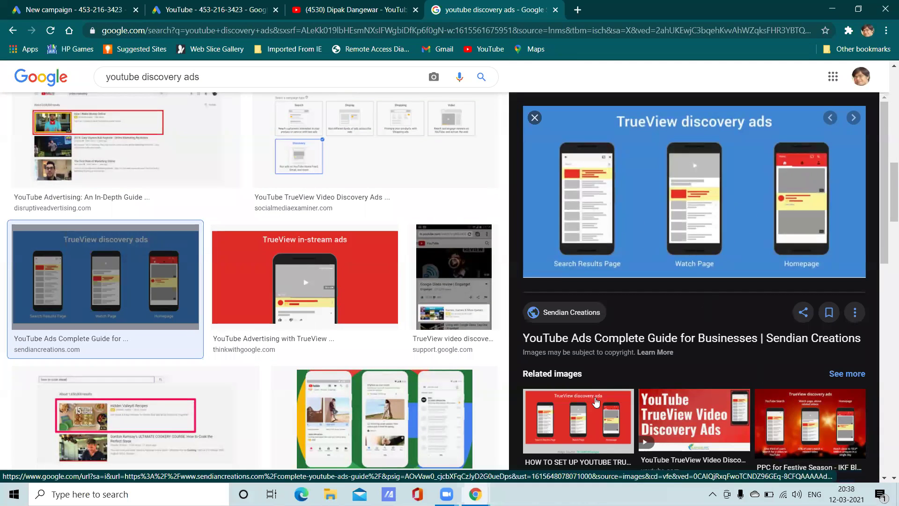
{"action": "scroll", "coordinate": [672, 371], "scroll_direction": "down", "scroll_amount": 5}
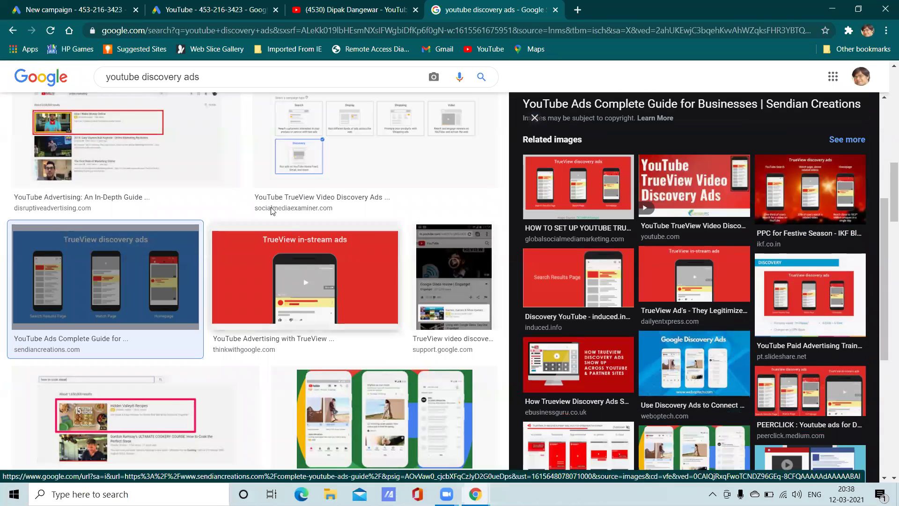
Step: Look over the open Linked accounts, New campaign and YouTube channel pages
{"action": "left_click", "coordinate": [174, 7]}
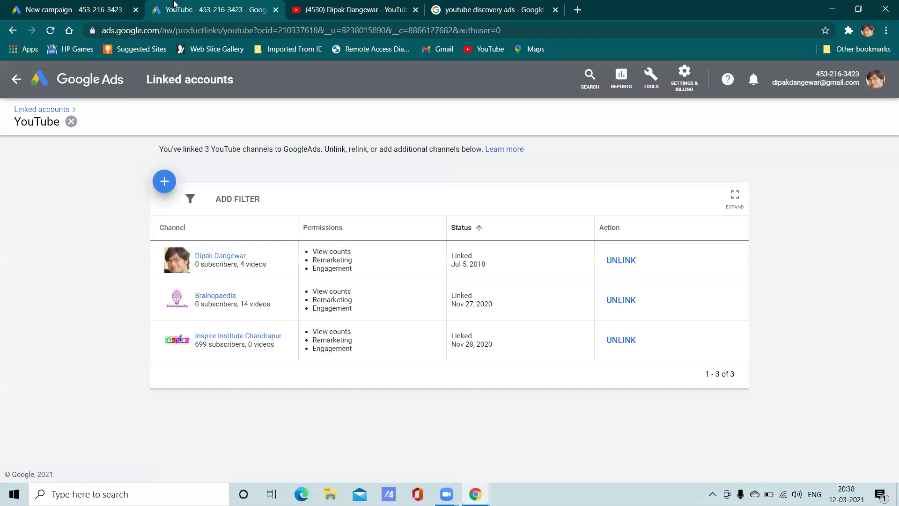
{"action": "left_click", "coordinate": [83, 7]}
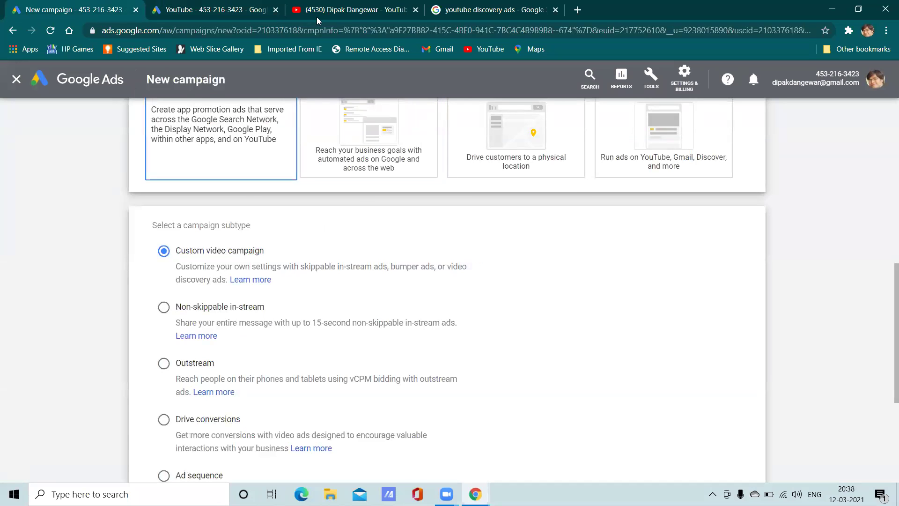
{"action": "left_click", "coordinate": [323, 7]}
{"action": "left_click", "coordinate": [372, 315]}
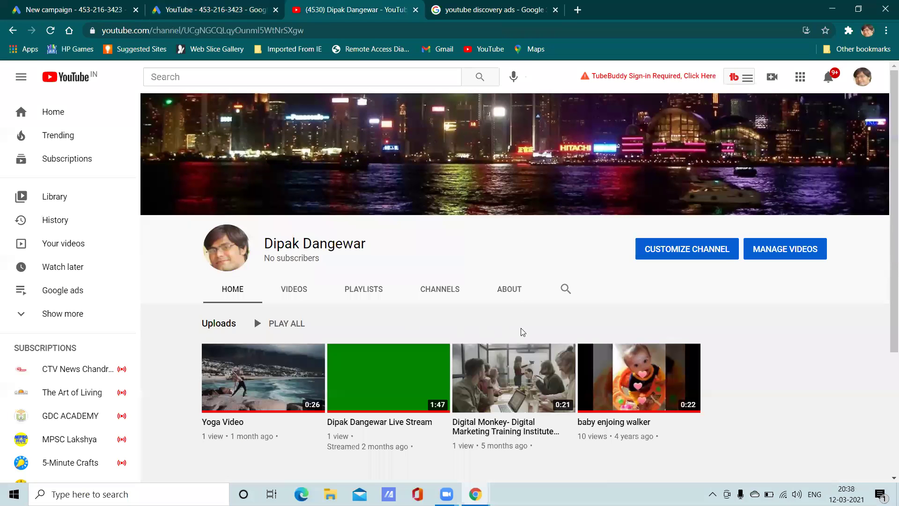
{"action": "scroll", "coordinate": [523, 332], "scroll_direction": "down", "scroll_amount": 5}
{"action": "scroll", "coordinate": [523, 330], "scroll_direction": "up", "scroll_amount": 2}
Step: Close the YouTube linked accounts page and return to the New campaign page
{"action": "left_click", "coordinate": [195, 6]}
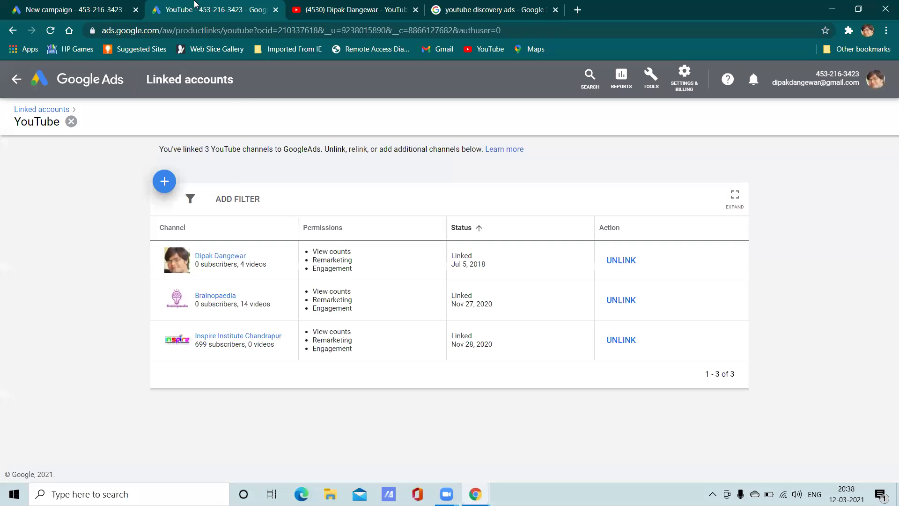
{"action": "left_click", "coordinate": [94, 5]}
{"action": "left_click", "coordinate": [258, 9]}
{"action": "left_click", "coordinate": [275, 10]}
{"action": "left_click", "coordinate": [75, 10]}
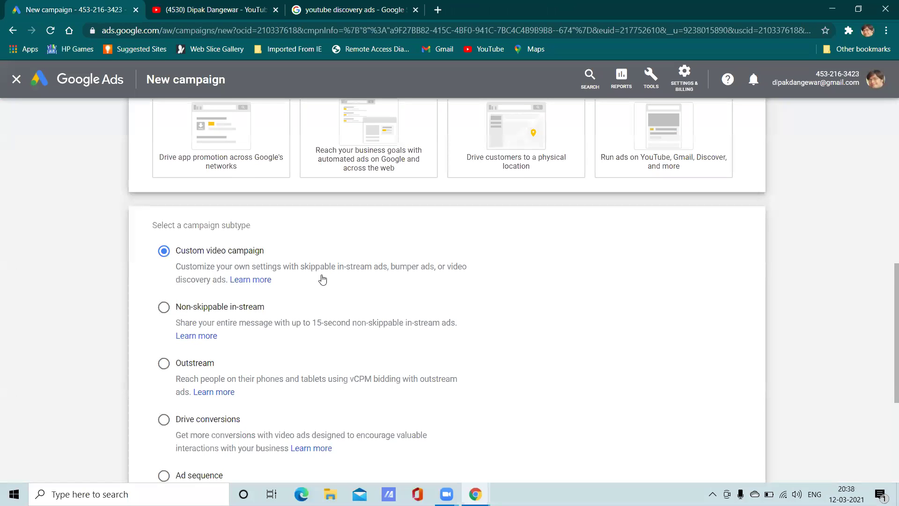
Step: Change the Google image search to "youtube bumper ads" and run it
{"action": "left_click", "coordinate": [360, 4]}
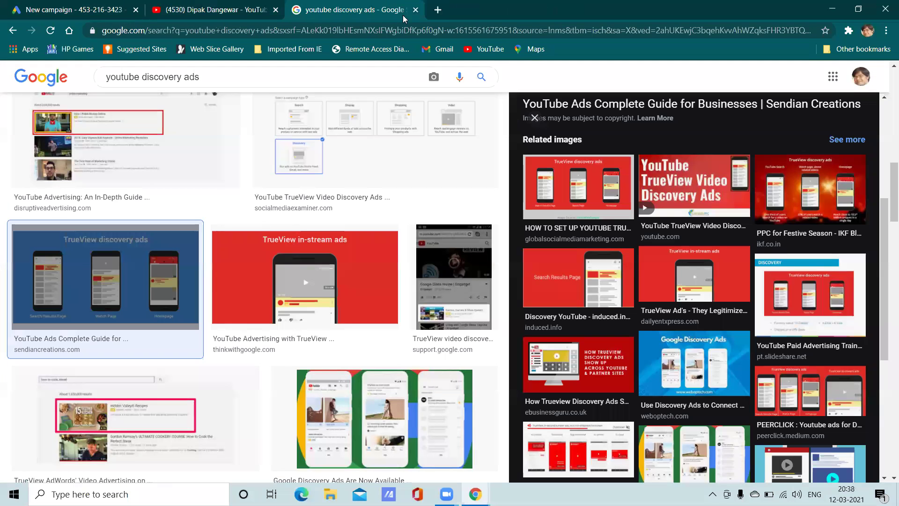
{"action": "double_click", "coordinate": [182, 77]}
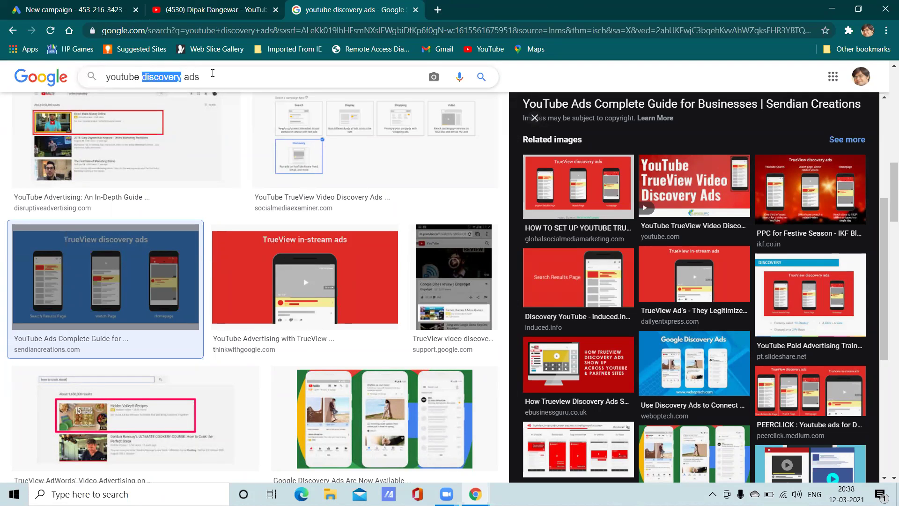
{"action": "type", "text": "bumper"}
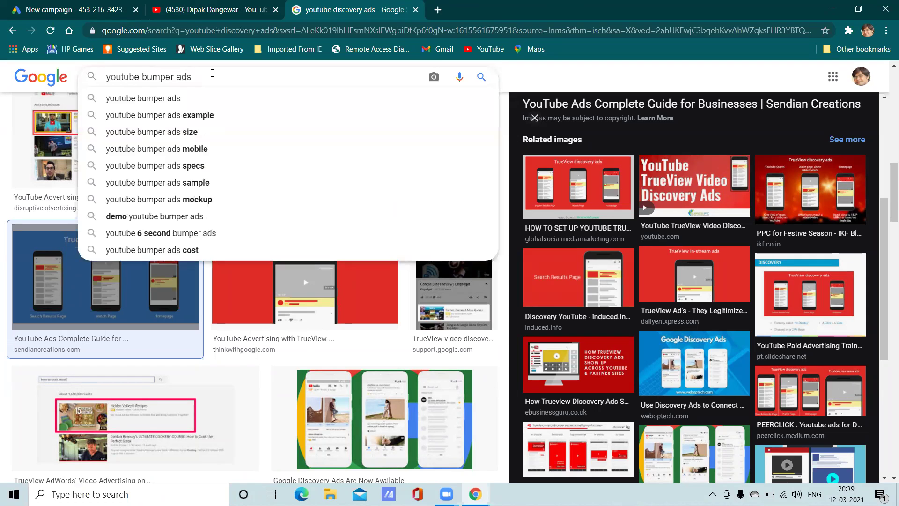
{"action": "key", "text": "Return"}
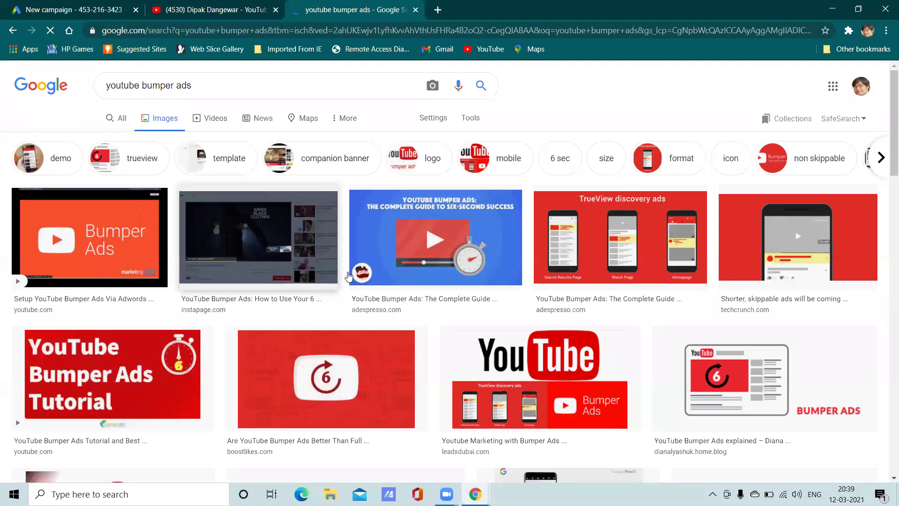
Step: Find the boostlikes.com image showing six YouTube ad formats and view it full size in its own tab
{"action": "scroll", "coordinate": [681, 256], "scroll_direction": "down", "scroll_amount": 3}
{"action": "scroll", "coordinate": [681, 256], "scroll_direction": "down", "scroll_amount": 3}
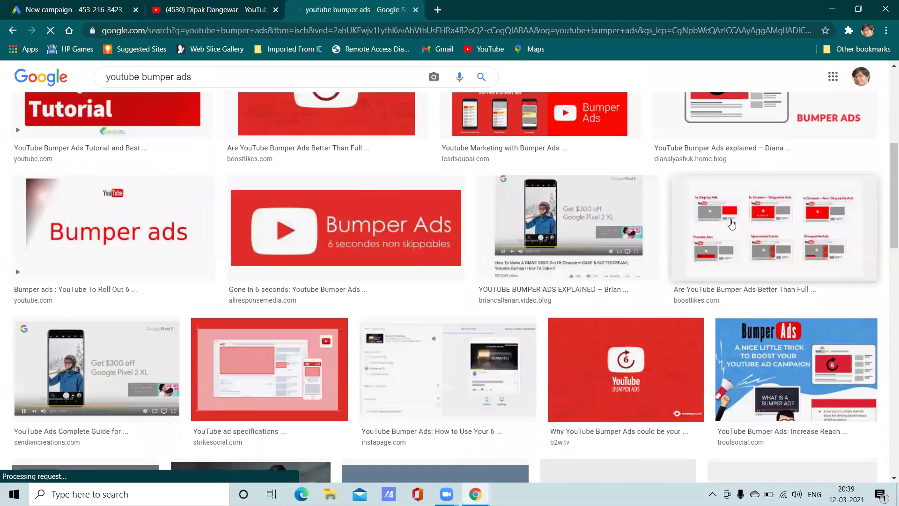
{"action": "left_click", "coordinate": [725, 225]}
{"action": "right_click", "coordinate": [640, 239]}
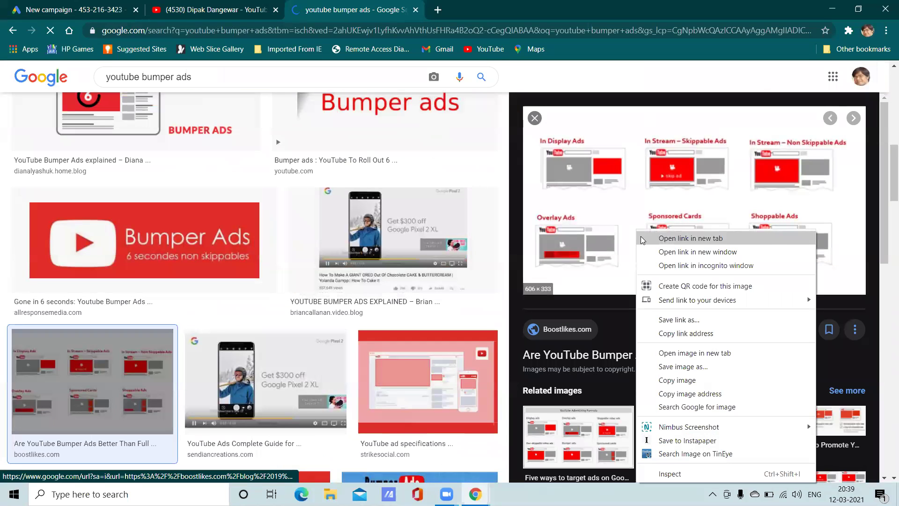
{"action": "left_click", "coordinate": [685, 360]}
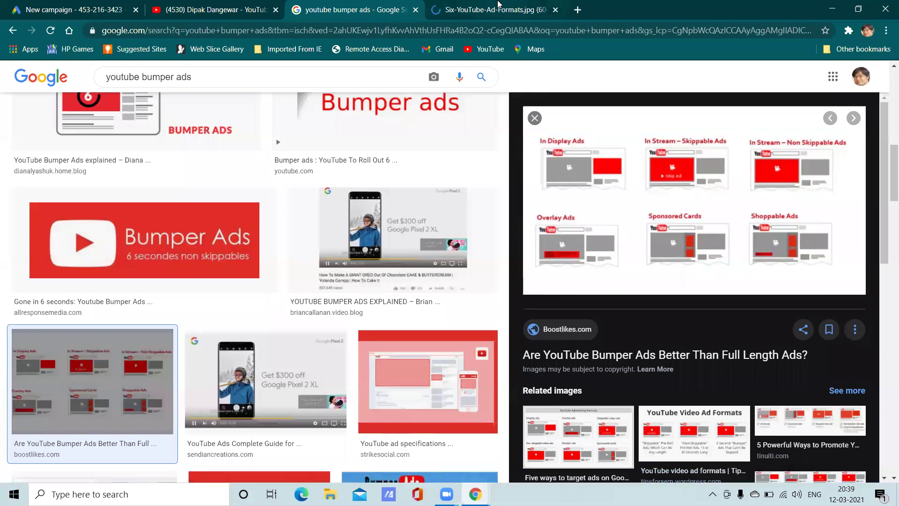
{"action": "key", "text": "ctrl+Tab"}
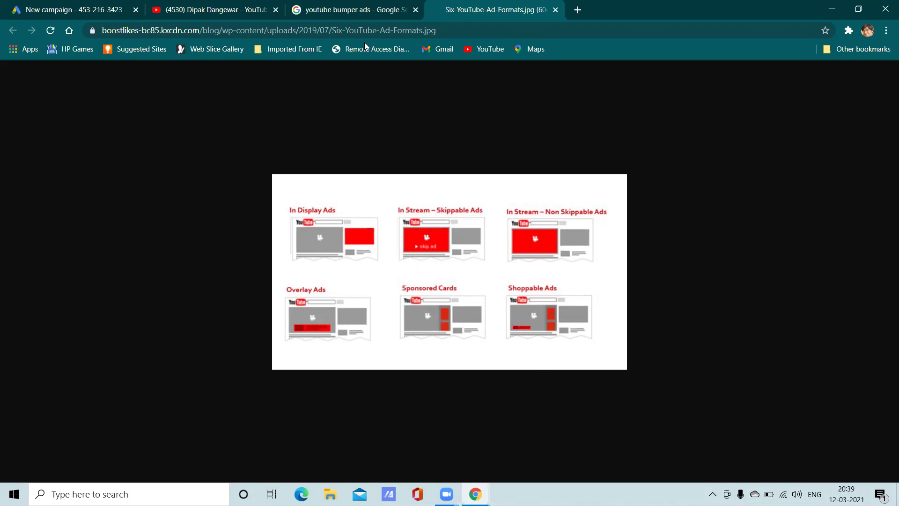
Step: Return to the "youtube bumper ads" image results and browse the bumper ad examples and related images
{"action": "left_click", "coordinate": [358, 9]}
{"action": "scroll", "coordinate": [345, 298], "scroll_direction": "down", "scroll_amount": 5}
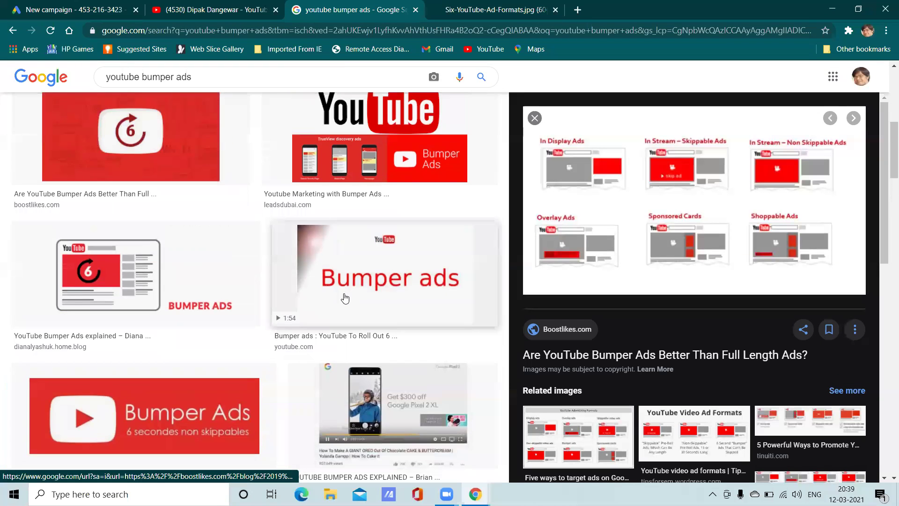
{"action": "scroll", "coordinate": [345, 299], "scroll_direction": "up", "scroll_amount": 1}
{"action": "scroll", "coordinate": [345, 298], "scroll_direction": "down", "scroll_amount": 2}
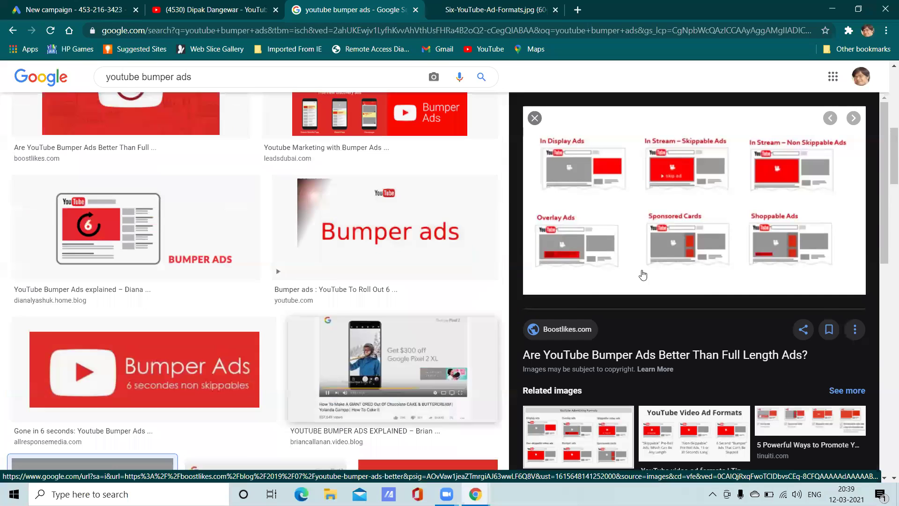
{"action": "scroll", "coordinate": [643, 274], "scroll_direction": "down", "scroll_amount": 5}
{"action": "scroll", "coordinate": [657, 266], "scroll_direction": "down", "scroll_amount": 3}
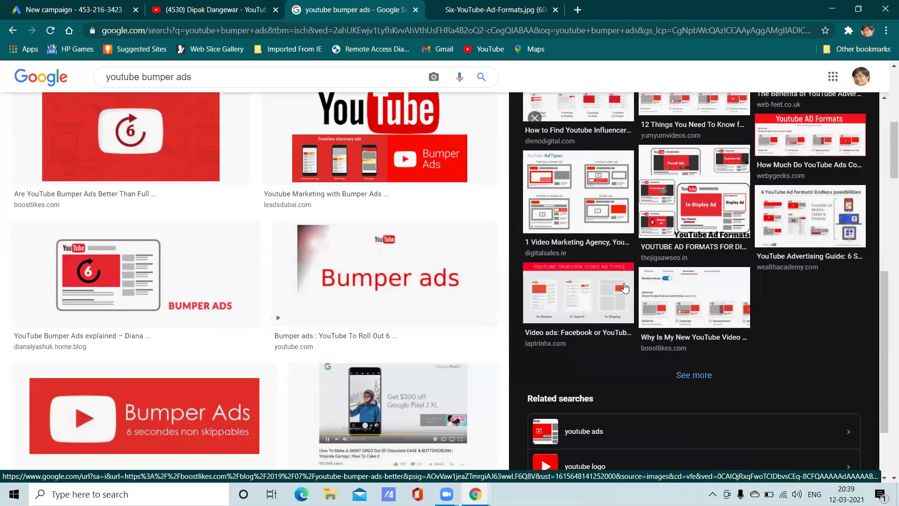
{"action": "scroll", "coordinate": [281, 313], "scroll_direction": "down", "scroll_amount": 5}
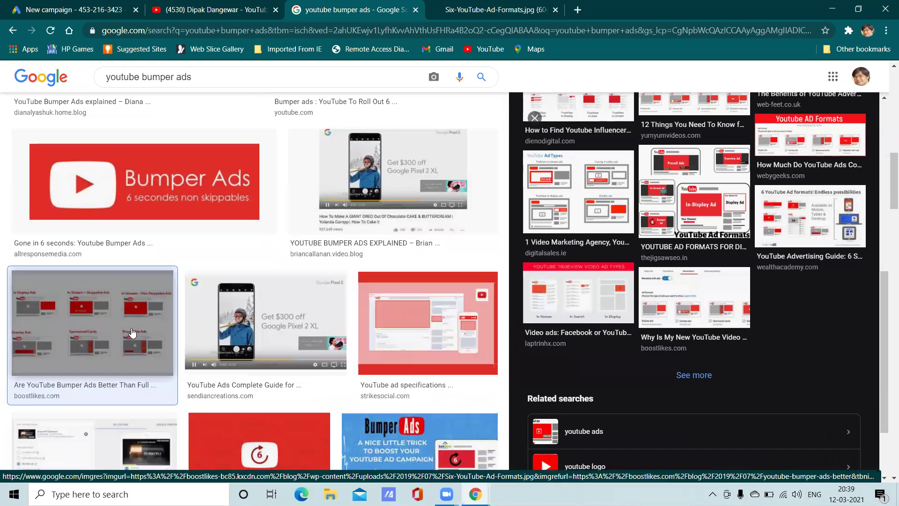
Step: Return to the New campaign page and continue with the Custom video campaign subtype
{"action": "key", "text": "ctrl+1"}
{"action": "scroll", "coordinate": [267, 277], "scroll_direction": "down", "scroll_amount": 2}
{"action": "scroll", "coordinate": [267, 274], "scroll_direction": "down", "scroll_amount": 2}
{"action": "scroll", "coordinate": [267, 267], "scroll_direction": "up", "scroll_amount": 4}
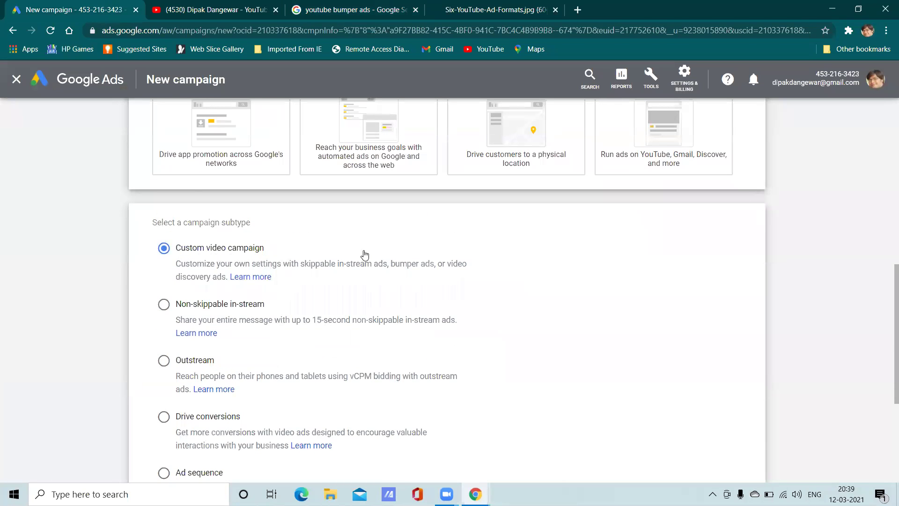
{"action": "scroll", "coordinate": [364, 255], "scroll_direction": "down", "scroll_amount": 5}
{"action": "left_click", "coordinate": [149, 417]}
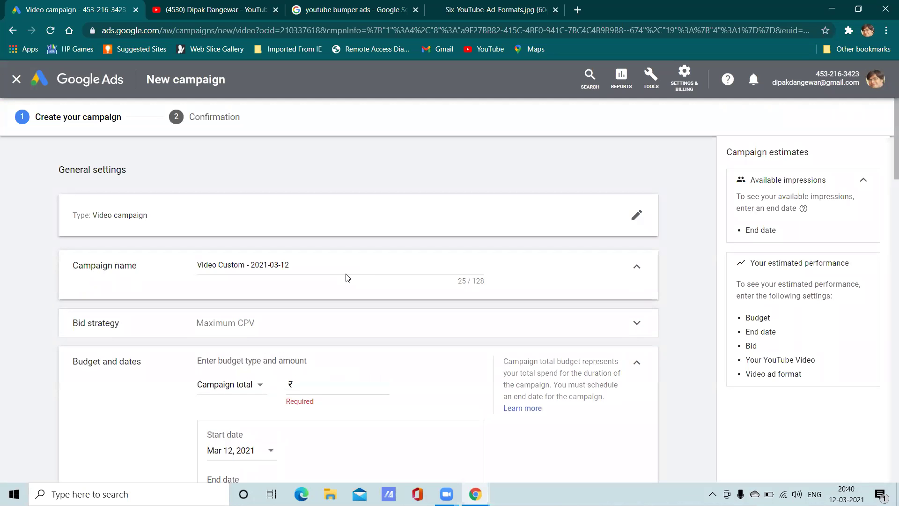
Step: Expand the video campaign's bid strategy section and review the available strategies without changing the selection
{"action": "scroll", "coordinate": [348, 279], "scroll_direction": "down", "scroll_amount": 3}
{"action": "scroll", "coordinate": [338, 268], "scroll_direction": "up", "scroll_amount": 2}
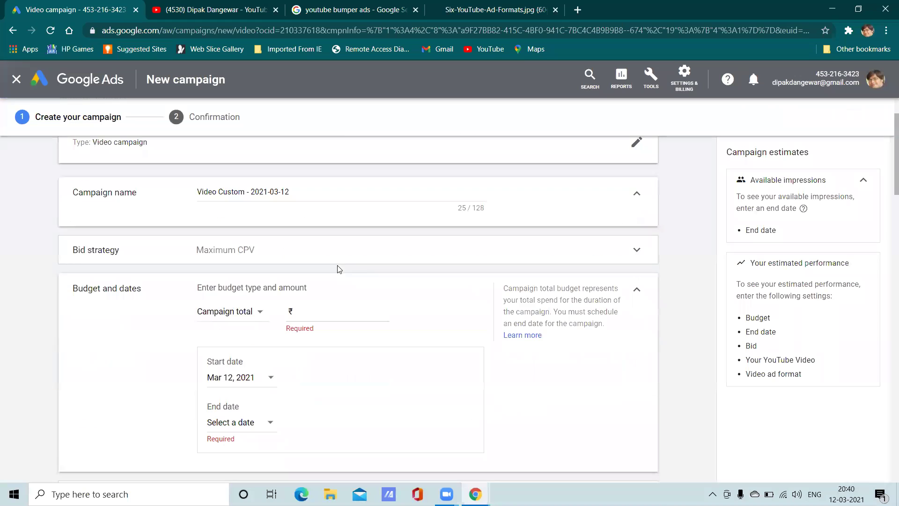
{"action": "left_click", "coordinate": [345, 255]}
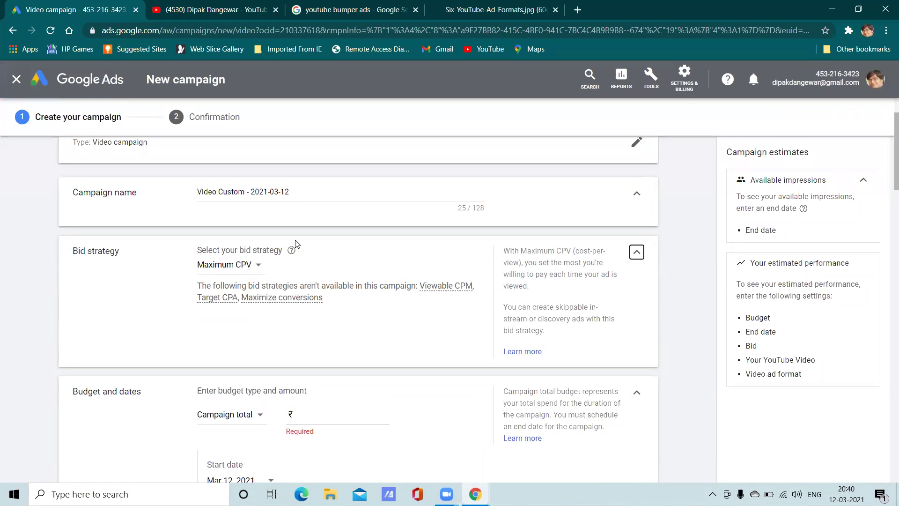
{"action": "scroll", "coordinate": [303, 252], "scroll_direction": "up", "scroll_amount": 2}
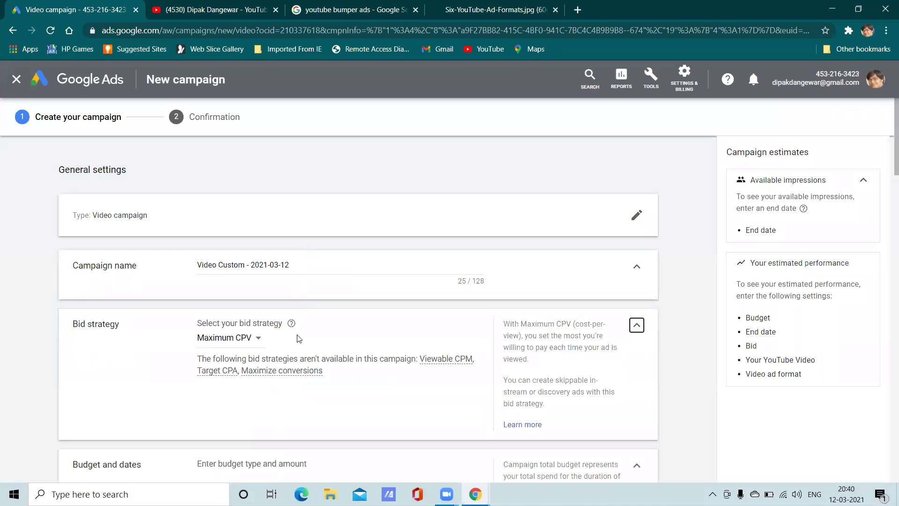
{"action": "left_click", "coordinate": [255, 343]}
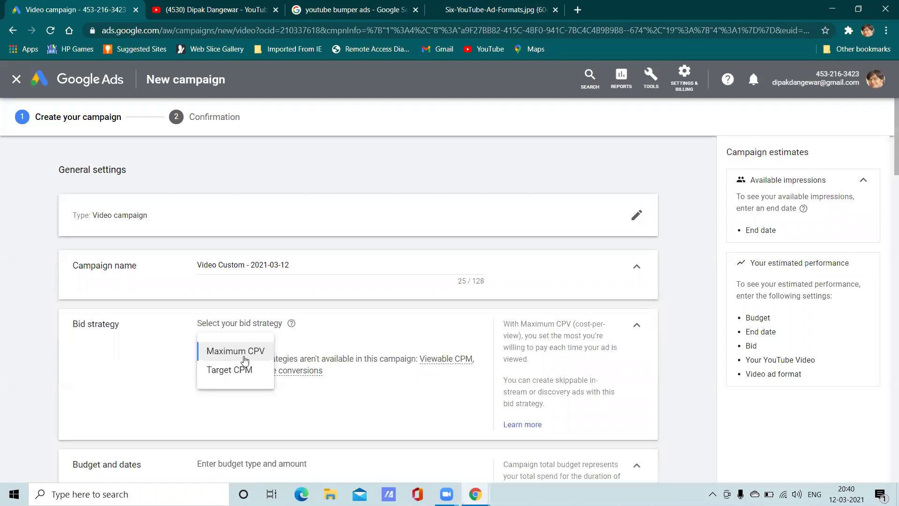
{"action": "left_click", "coordinate": [412, 333]}
Step: Open the help article about Maximum CPV bidding in a new tab and switch to it
{"action": "scroll", "coordinate": [410, 331], "scroll_direction": "down", "scroll_amount": 2}
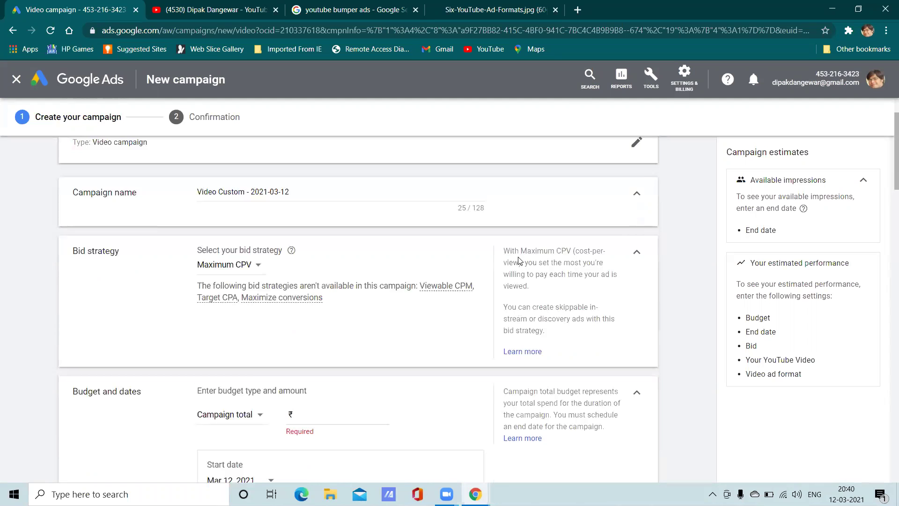
{"action": "right_click", "coordinate": [534, 352]}
{"action": "left_click", "coordinate": [562, 207]}
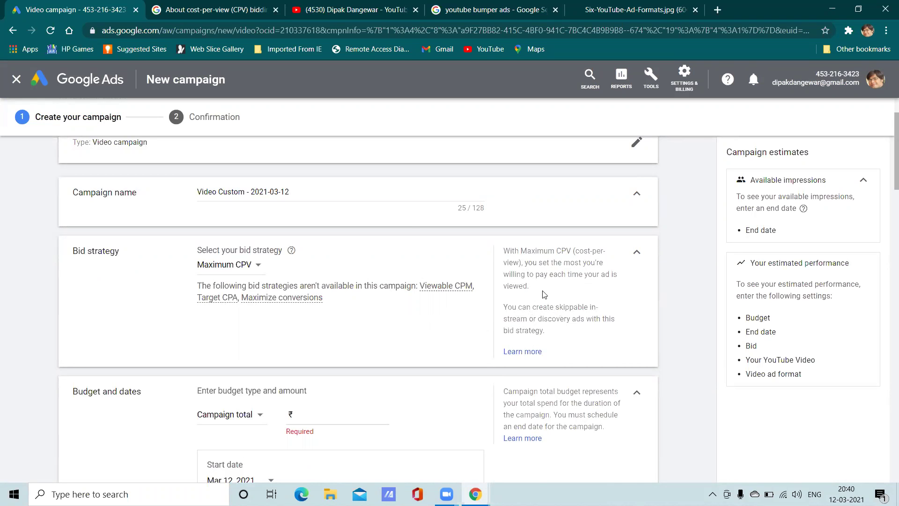
{"action": "left_click", "coordinate": [229, 6]}
Step: Read the CPV bidding article's sections on how it works, choosing a max. CPV bid, charges and Ad Rank
{"action": "scroll", "coordinate": [341, 281], "scroll_direction": "down", "scroll_amount": 6}
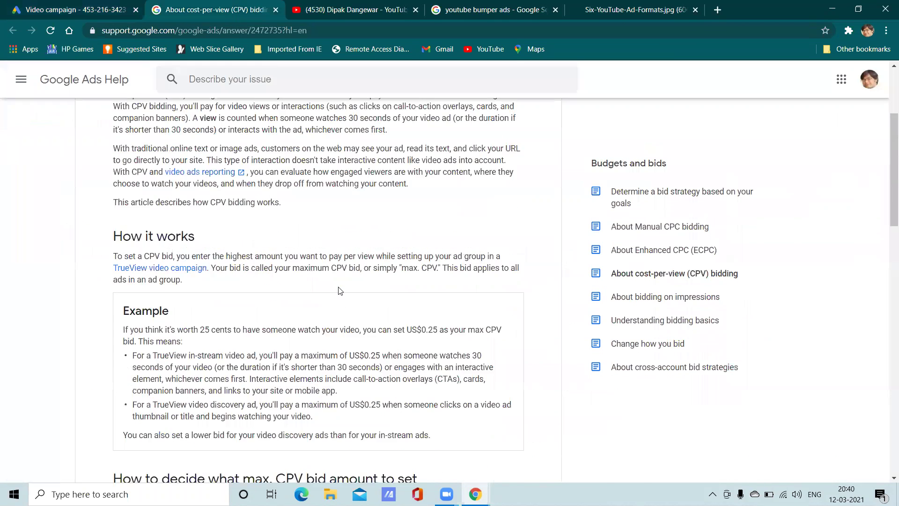
{"action": "scroll", "coordinate": [339, 287], "scroll_direction": "down", "scroll_amount": 15}
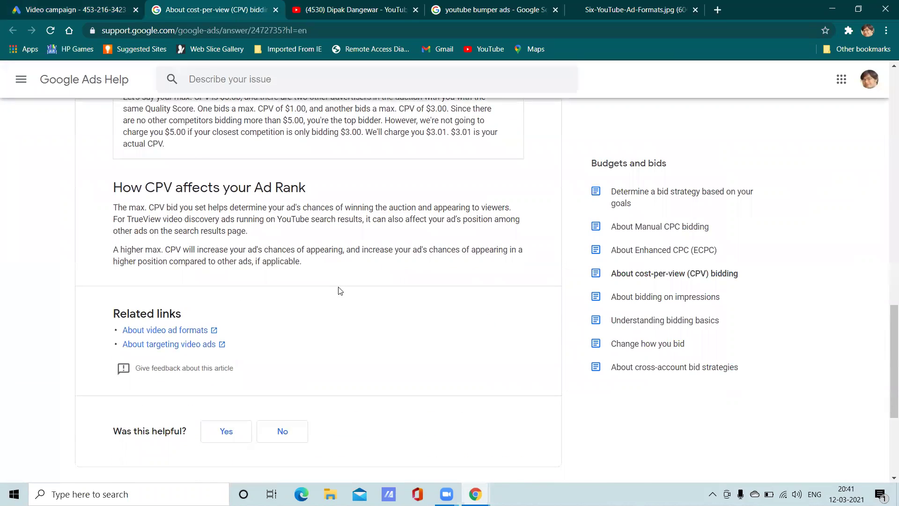
{"action": "scroll", "coordinate": [341, 291], "scroll_direction": "up", "scroll_amount": 5}
{"action": "scroll", "coordinate": [340, 291], "scroll_direction": "down", "scroll_amount": 1}
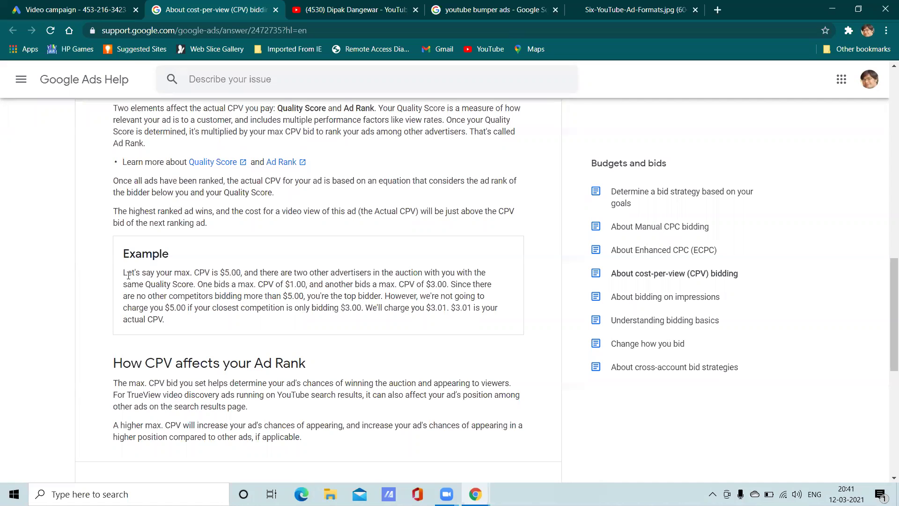
{"action": "scroll", "coordinate": [128, 273], "scroll_direction": "up", "scroll_amount": 3}
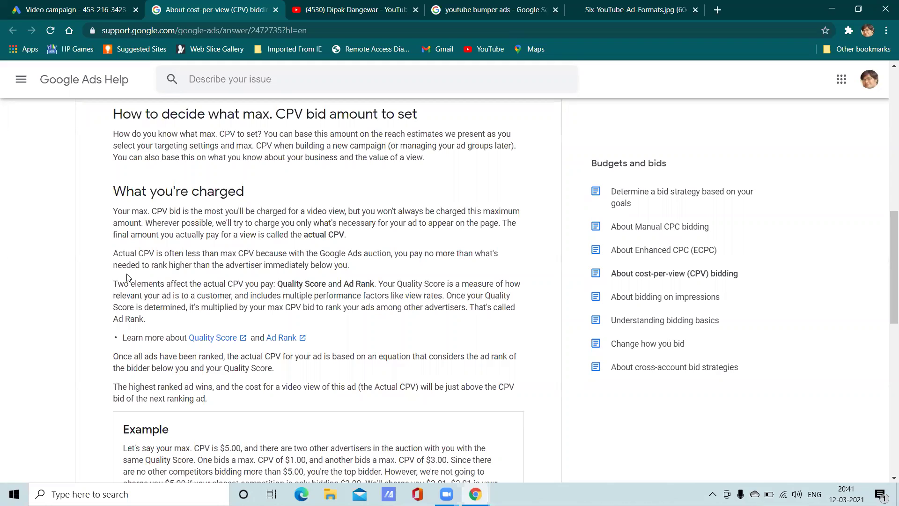
{"action": "scroll", "coordinate": [127, 277], "scroll_direction": "up", "scroll_amount": 4}
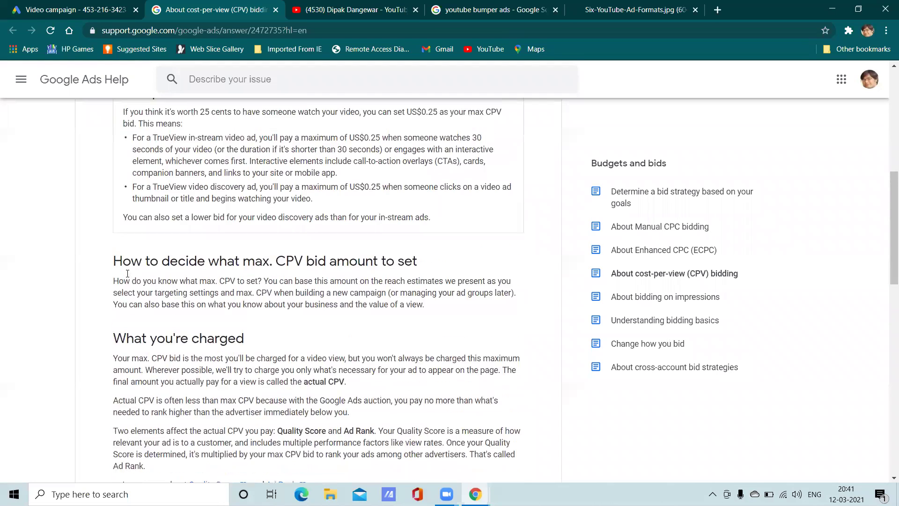
{"action": "scroll", "coordinate": [127, 277], "scroll_direction": "down", "scroll_amount": 3}
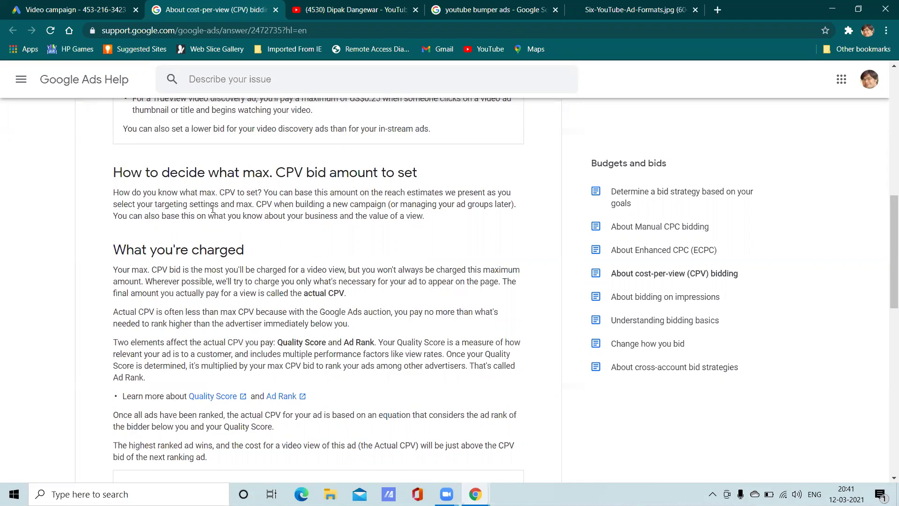
{"action": "scroll", "coordinate": [360, 240], "scroll_direction": "down", "scroll_amount": 4}
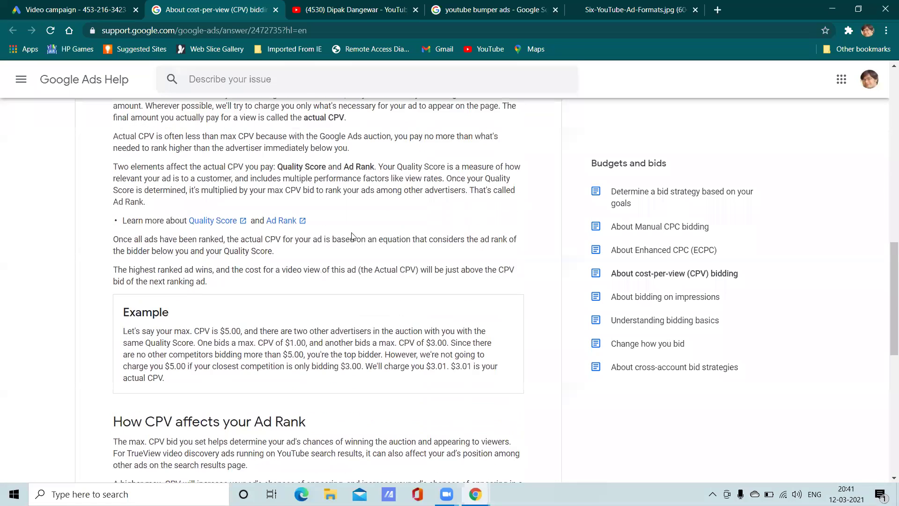
{"action": "scroll", "coordinate": [347, 232], "scroll_direction": "up", "scroll_amount": 1}
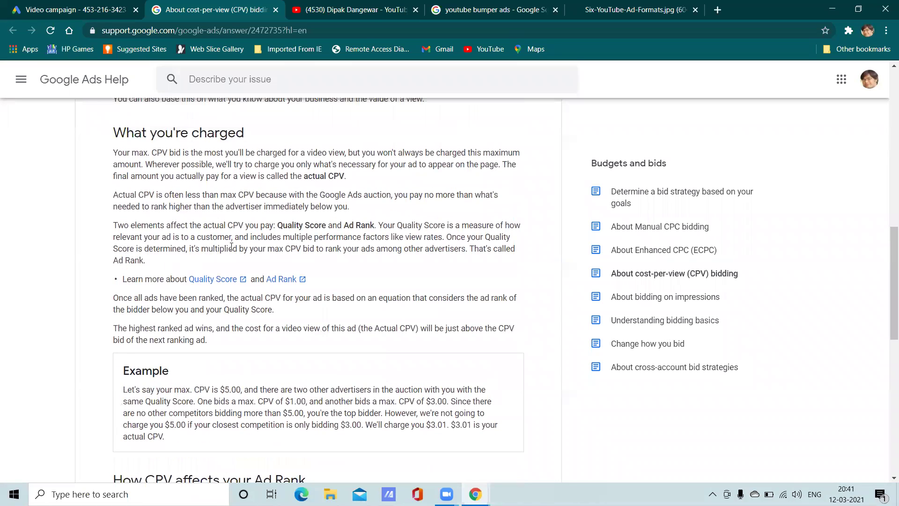
{"action": "scroll", "coordinate": [235, 241], "scroll_direction": "down", "scroll_amount": 3}
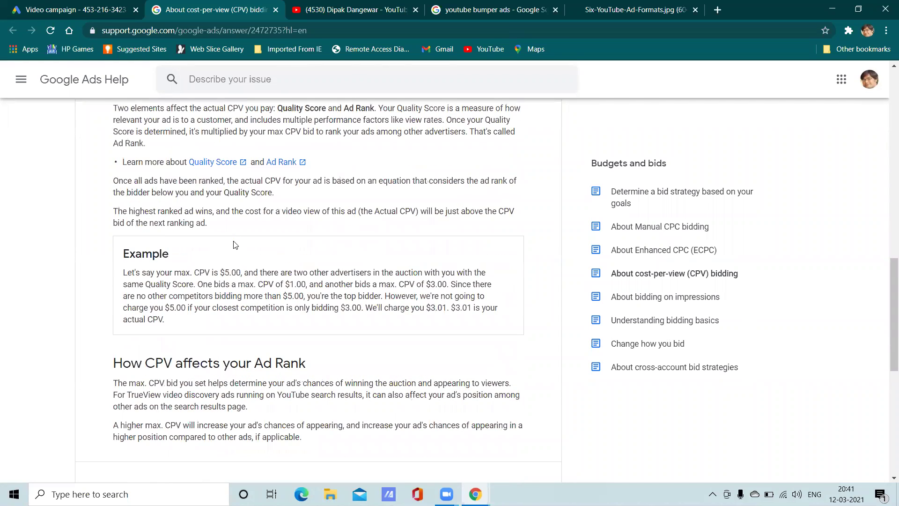
{"action": "scroll", "coordinate": [235, 244], "scroll_direction": "down", "scroll_amount": 1}
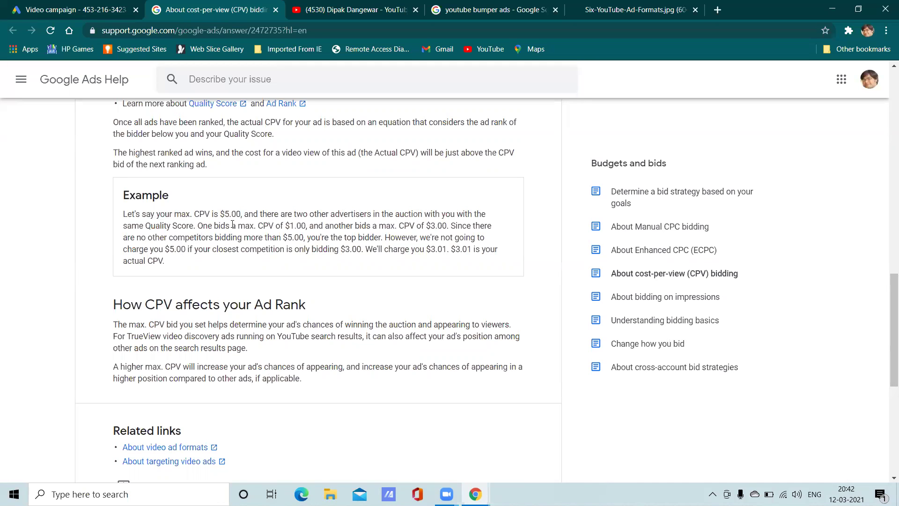
Step: Highlight the advertiser's max. CPV and the two competitors' bids in the auction example
{"action": "left_click_drag", "start_coordinate": [198, 225], "coordinate": [298, 226]}
{"action": "left_click", "coordinate": [298, 226]}
{"action": "left_click_drag", "start_coordinate": [200, 226], "coordinate": [449, 225]}
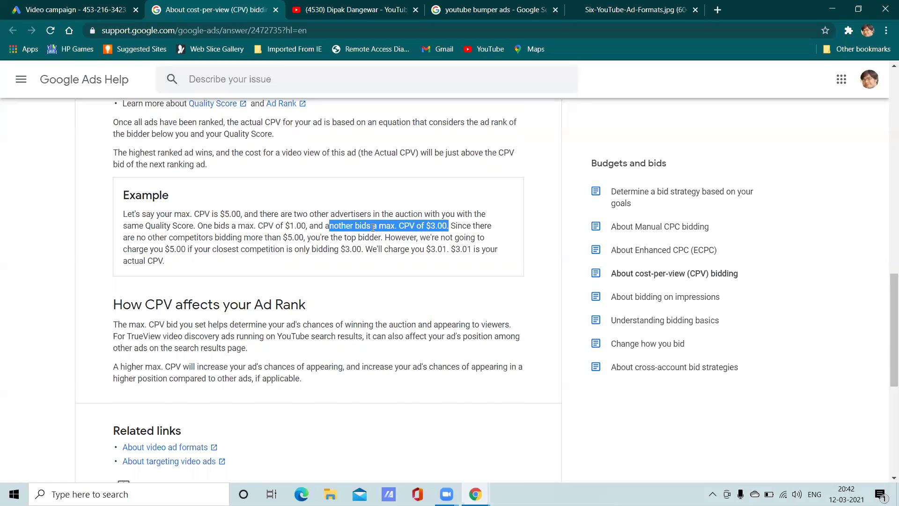
{"action": "left_click", "coordinate": [318, 227]}
{"action": "left_click_drag", "start_coordinate": [192, 215], "coordinate": [443, 225]}
{"action": "left_click_drag", "start_coordinate": [194, 214], "coordinate": [244, 217]}
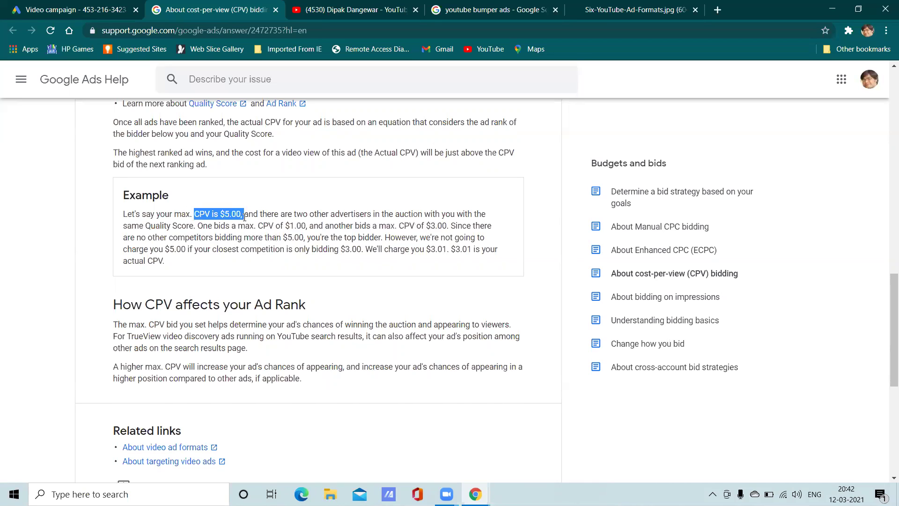
{"action": "left_click", "coordinate": [288, 239]}
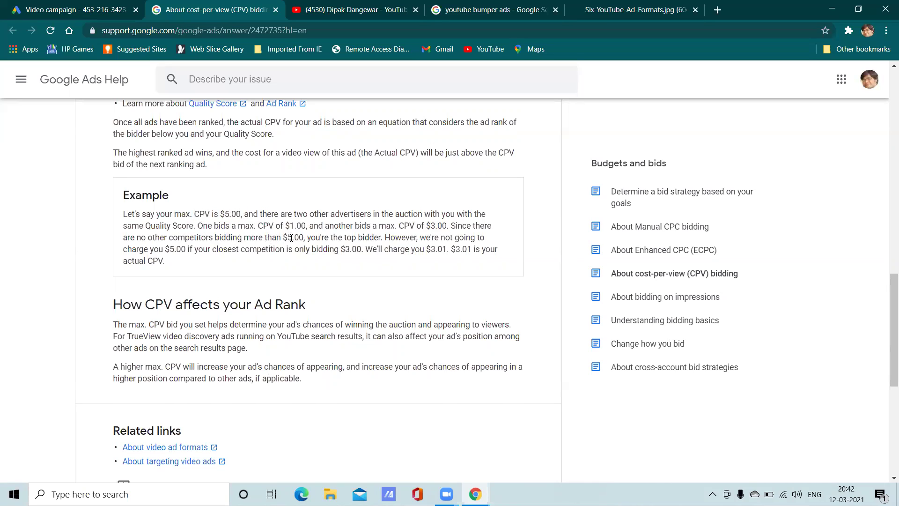
Step: Highlight the parts of the auction example explaining the top bid, the closest competitor's bid and the actual CPV charged
{"action": "left_click_drag", "start_coordinate": [283, 238], "coordinate": [302, 239]}
{"action": "left_click_drag", "start_coordinate": [385, 237], "coordinate": [454, 237]}
{"action": "left_click_drag", "start_coordinate": [283, 238], "coordinate": [305, 238]}
{"action": "left_click_drag", "start_coordinate": [410, 237], "coordinate": [186, 252]}
{"action": "left_click", "coordinate": [202, 265]}
{"action": "left_click_drag", "start_coordinate": [288, 249], "coordinate": [358, 249]}
{"action": "left_click", "coordinate": [359, 249]}
{"action": "left_click_drag", "start_coordinate": [365, 250], "coordinate": [498, 249]}
{"action": "left_click", "coordinate": [458, 262]}
{"action": "left_click", "coordinate": [356, 260]}
{"action": "left_click", "coordinate": [292, 268]}
{"action": "left_click_drag", "start_coordinate": [169, 266], "coordinate": [129, 258]}
{"action": "left_click", "coordinate": [192, 268]}
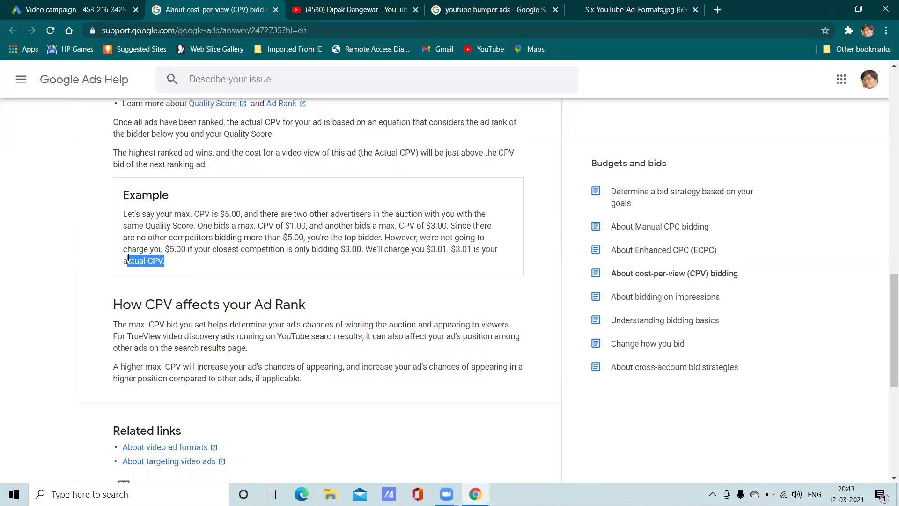
Step: Compare the max. CPV bid with the actual CPV by highlighting both amounts in the example
{"action": "left_click", "coordinate": [176, 266]}
{"action": "left_click_drag", "start_coordinate": [220, 214], "coordinate": [239, 216]}
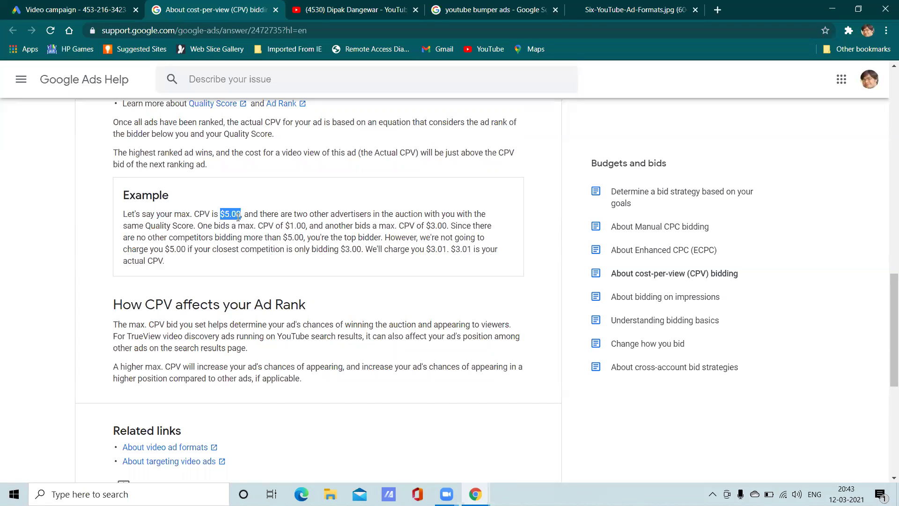
{"action": "left_click_drag", "start_coordinate": [451, 249], "coordinate": [472, 249]}
{"action": "left_click", "coordinate": [426, 274]}
{"action": "left_click_drag", "start_coordinate": [224, 213], "coordinate": [229, 214]}
{"action": "left_click_drag", "start_coordinate": [430, 249], "coordinate": [447, 249]}
{"action": "left_click", "coordinate": [370, 263]}
{"action": "scroll", "coordinate": [278, 272], "scroll_direction": "up", "scroll_amount": 1}
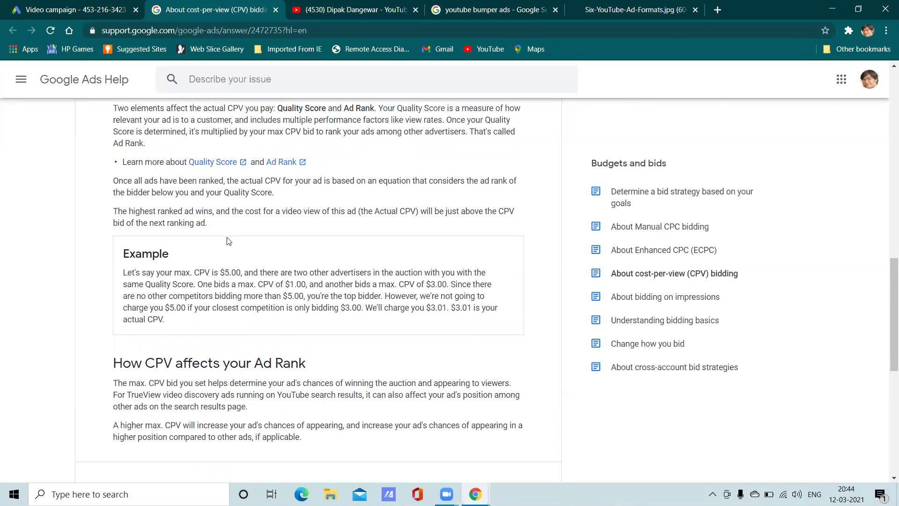
Step: Set the video campaign's bid strategy to Target CPM and open its help article in a new tab
{"action": "left_click", "coordinate": [65, 9]}
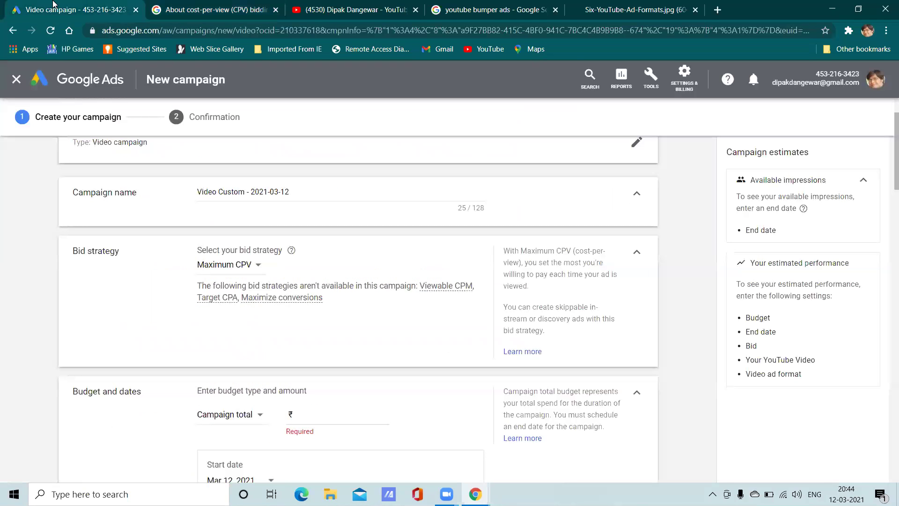
{"action": "left_click", "coordinate": [257, 266]}
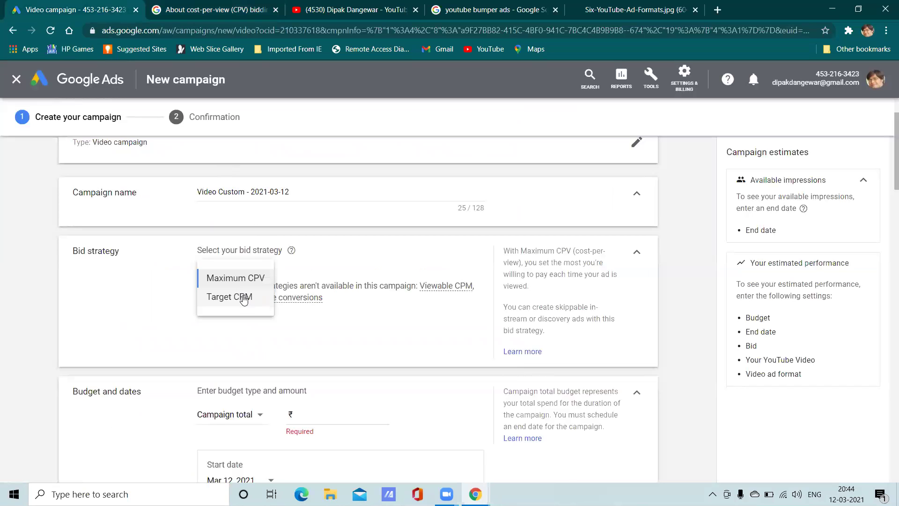
{"action": "left_click", "coordinate": [244, 297]}
{"action": "right_click", "coordinate": [528, 359]}
{"action": "left_click", "coordinate": [561, 224]}
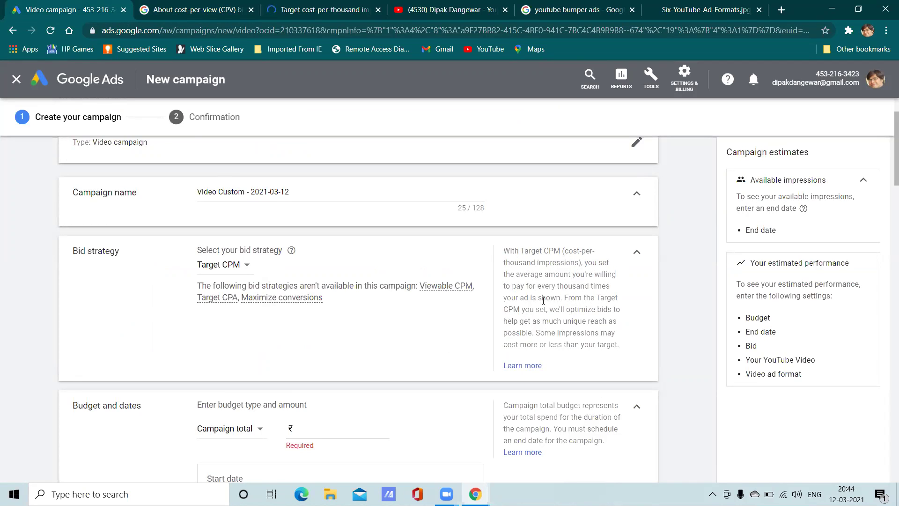
Step: Read the Target CPM description, highlighting the phrases on paying per thousand ad showings and on costs varying from the target
{"action": "left_click_drag", "start_coordinate": [562, 298], "coordinate": [536, 283]}
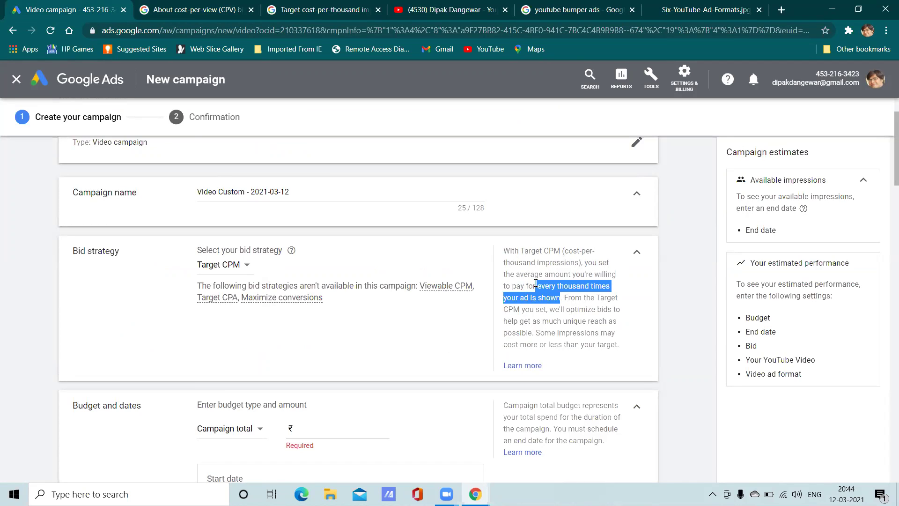
{"action": "left_click", "coordinate": [556, 298]}
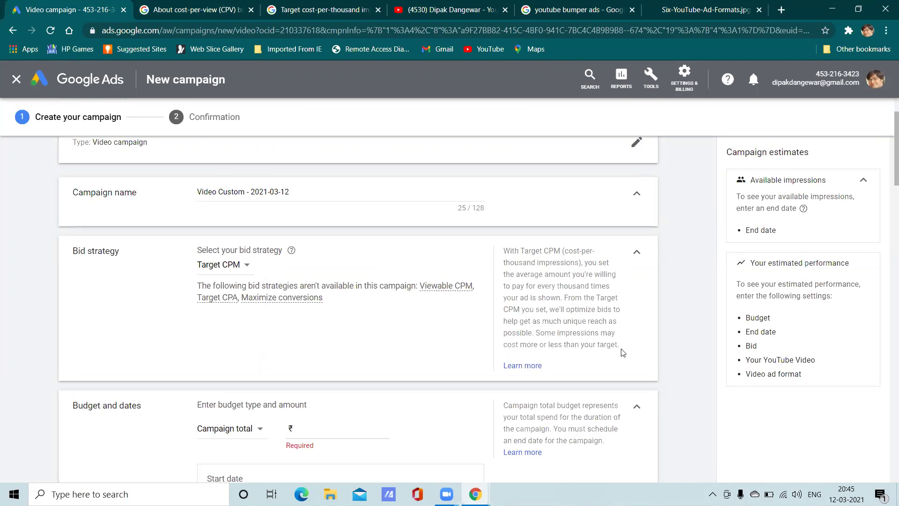
{"action": "mouse_move", "coordinate": [196, 267]}
{"action": "left_mouse_down"}
{"action": "mouse_move", "coordinate": [211, 263]}
{"action": "mouse_move", "coordinate": [190, 268]}
{"action": "left_mouse_up"}
{"action": "left_click", "coordinate": [189, 268]}
{"action": "left_click_drag", "start_coordinate": [520, 343], "coordinate": [587, 365]}
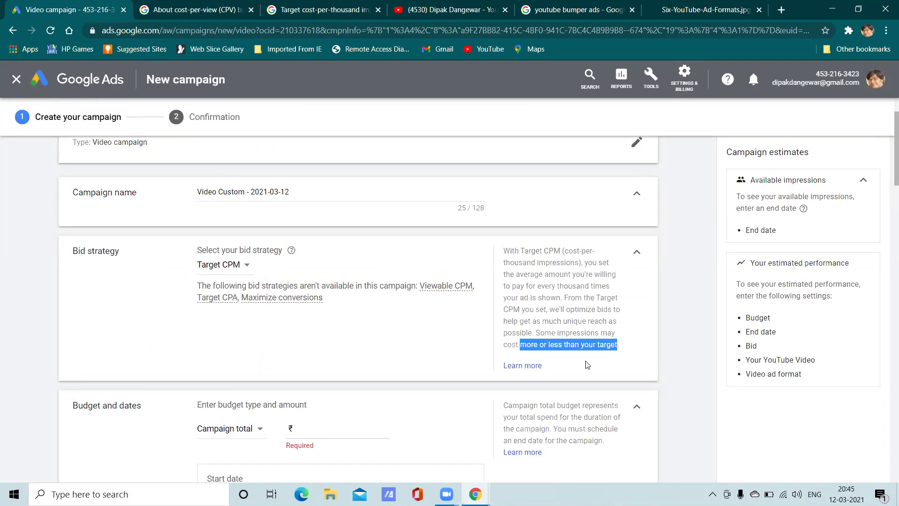
{"action": "left_click", "coordinate": [587, 364]}
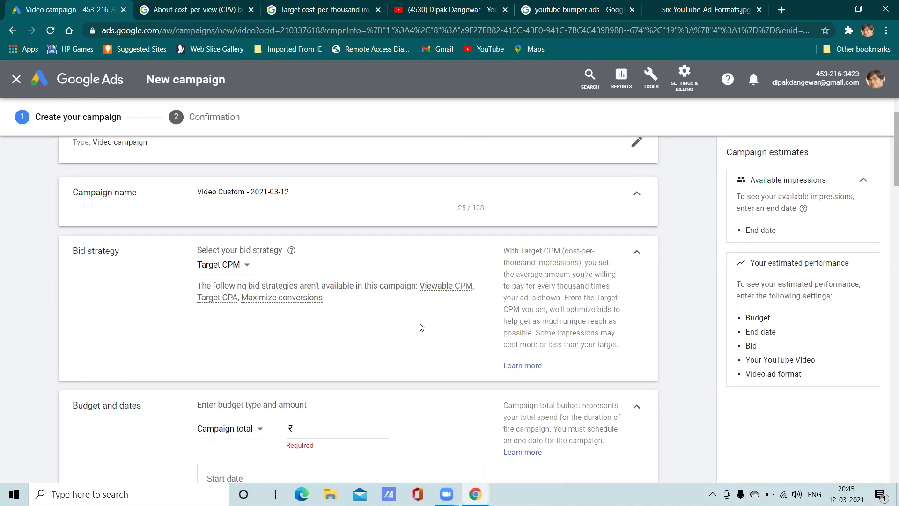
Step: Revisit the open help articles on CPV bidding and the Target CPM definition, and return to the video campaign setup
{"action": "scroll", "coordinate": [420, 327], "scroll_direction": "down", "scroll_amount": 3}
{"action": "scroll", "coordinate": [421, 326], "scroll_direction": "up", "scroll_amount": 3}
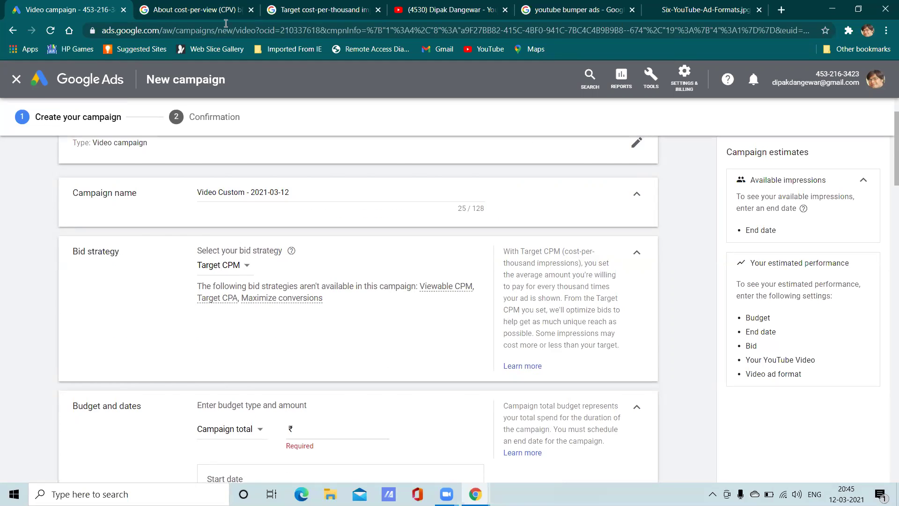
{"action": "left_click", "coordinate": [205, 7]}
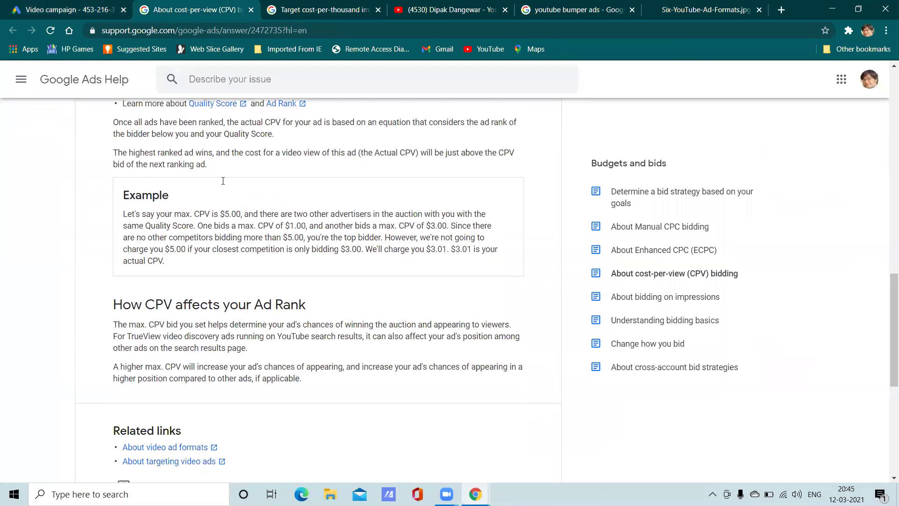
{"action": "left_click", "coordinate": [319, 10]}
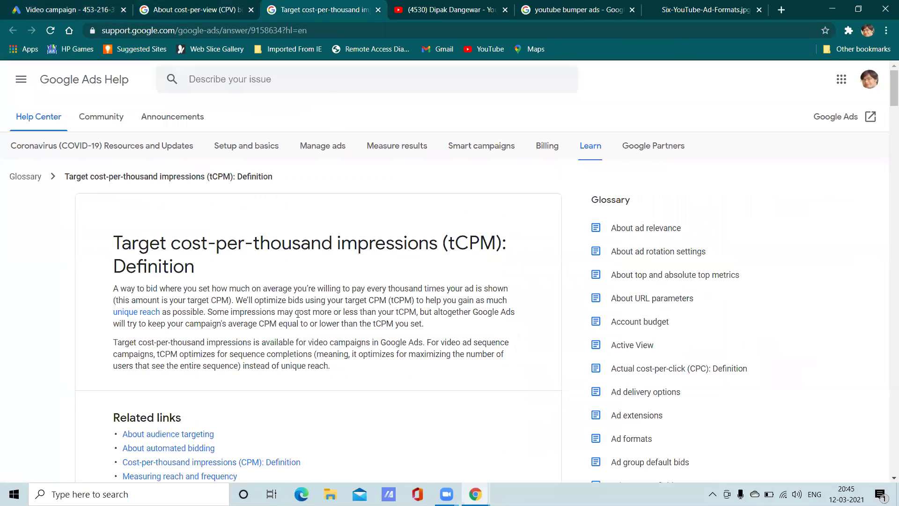
{"action": "scroll", "coordinate": [297, 314], "scroll_direction": "down", "scroll_amount": 5}
{"action": "scroll", "coordinate": [298, 317], "scroll_direction": "up", "scroll_amount": 3}
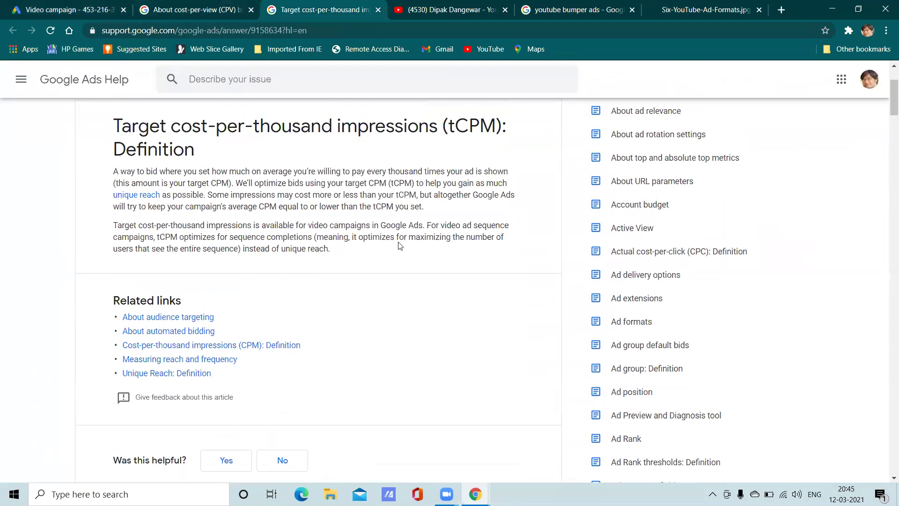
{"action": "scroll", "coordinate": [401, 246], "scroll_direction": "up", "scroll_amount": 2}
{"action": "left_click", "coordinate": [52, 9]}
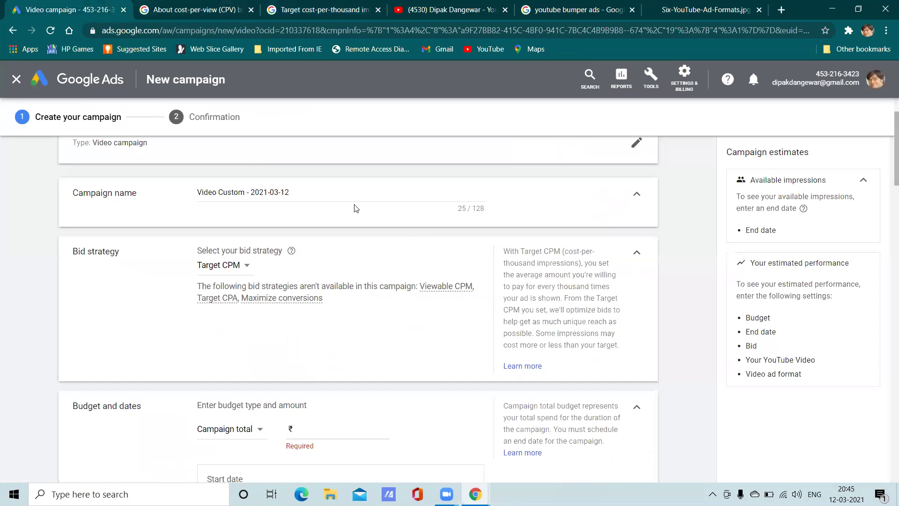
Step: Close the CPV bidding and Target CPM help articles, leaving the video campaign setup open
{"action": "scroll", "coordinate": [350, 315], "scroll_direction": "down", "scroll_amount": 4}
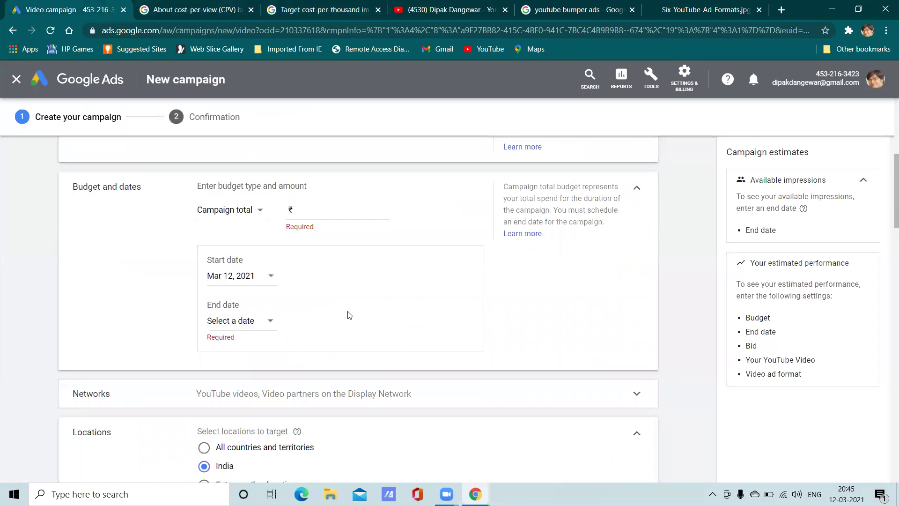
{"action": "left_click", "coordinate": [251, 9]}
{"action": "left_click", "coordinate": [225, 13]}
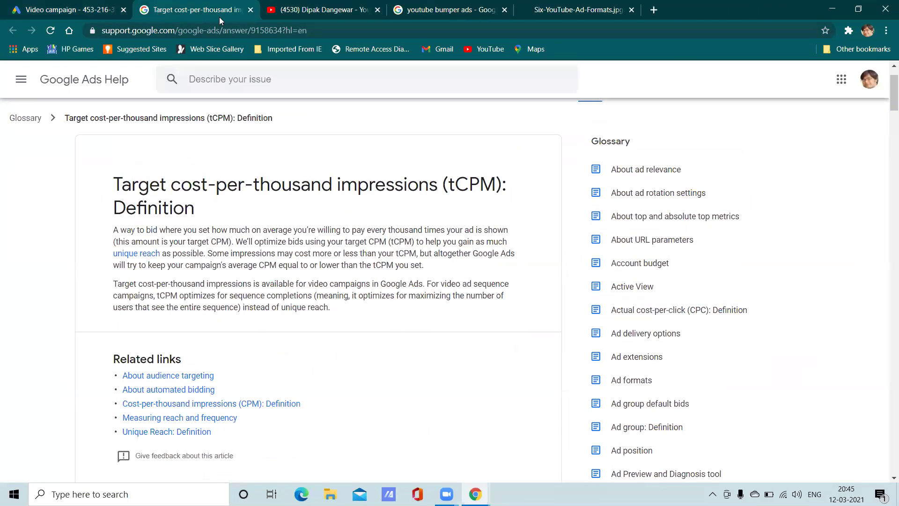
{"action": "left_click", "coordinate": [251, 10]}
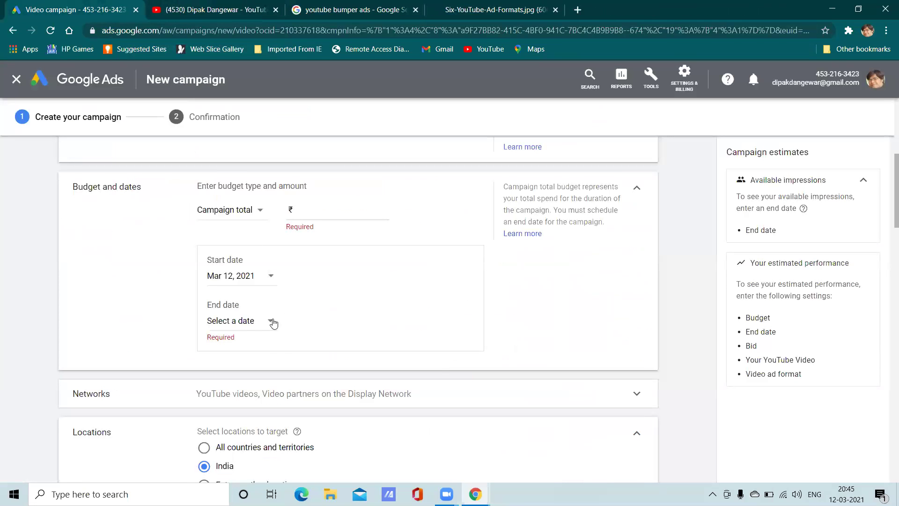
Step: Set the campaign total budget to ₹500.00 and the end date to Mar 31, 2021
{"action": "scroll", "coordinate": [285, 262], "scroll_direction": "up", "scroll_amount": 2}
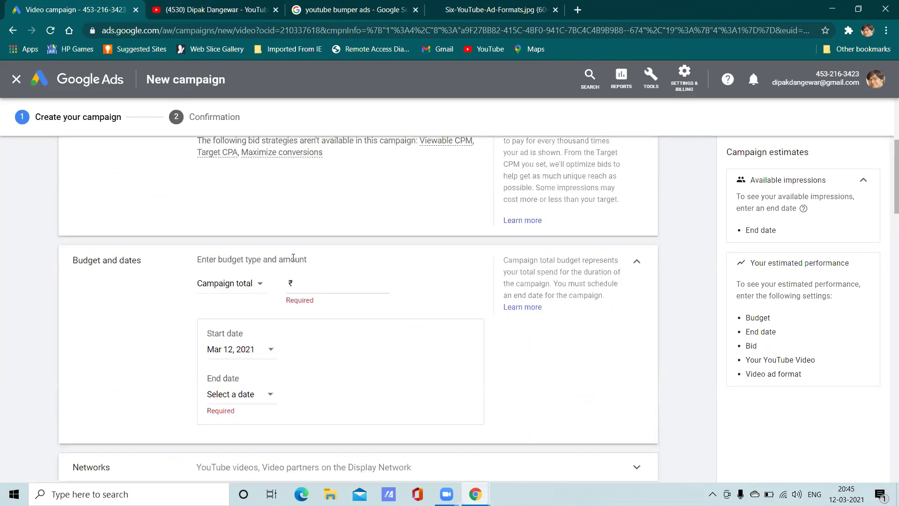
{"action": "left_click", "coordinate": [317, 283]}
{"action": "type", "text": "500.00"}
{"action": "left_click", "coordinate": [262, 405]}
{"action": "left_click", "coordinate": [263, 402]}
{"action": "left_click", "coordinate": [281, 371]}
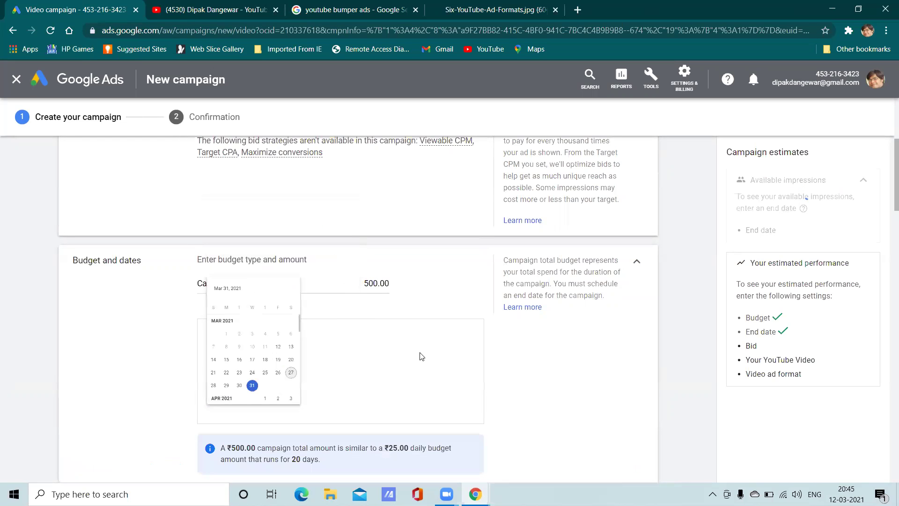
{"action": "scroll", "coordinate": [422, 357], "scroll_direction": "down", "scroll_amount": 3}
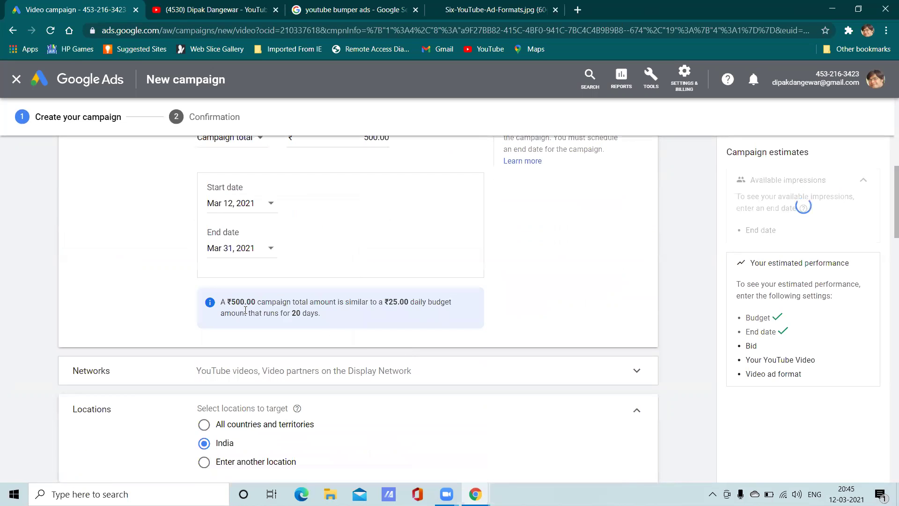
{"action": "scroll", "coordinate": [272, 273], "scroll_direction": "up", "scroll_amount": 2}
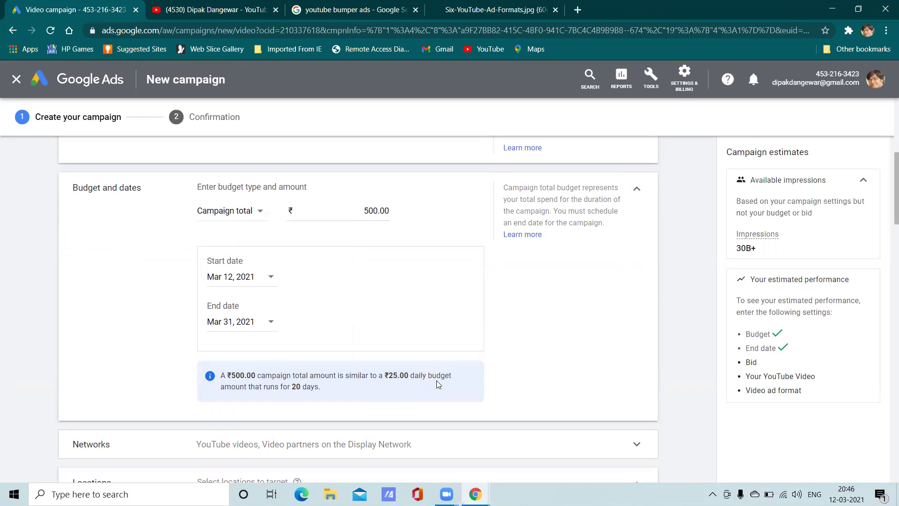
Step: Change the video campaign's budget type to Daily
{"action": "left_click", "coordinate": [222, 215]}
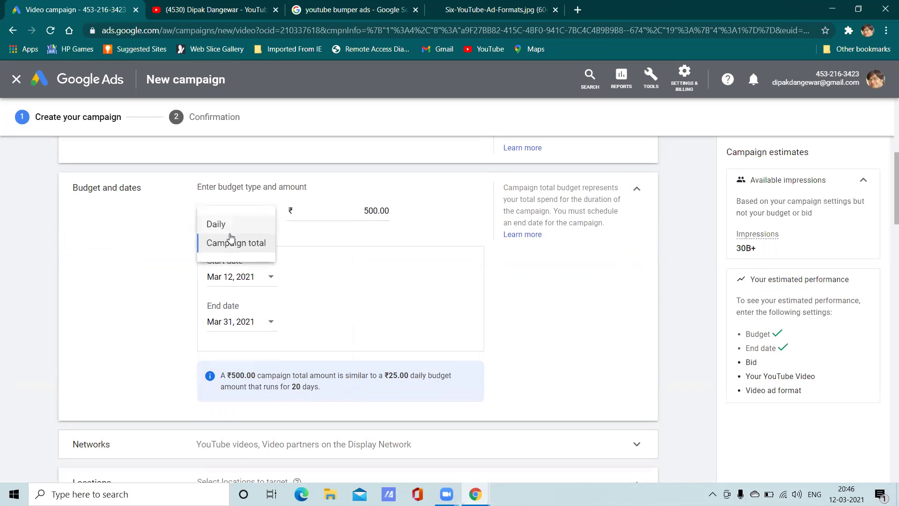
{"action": "left_click", "coordinate": [226, 227]}
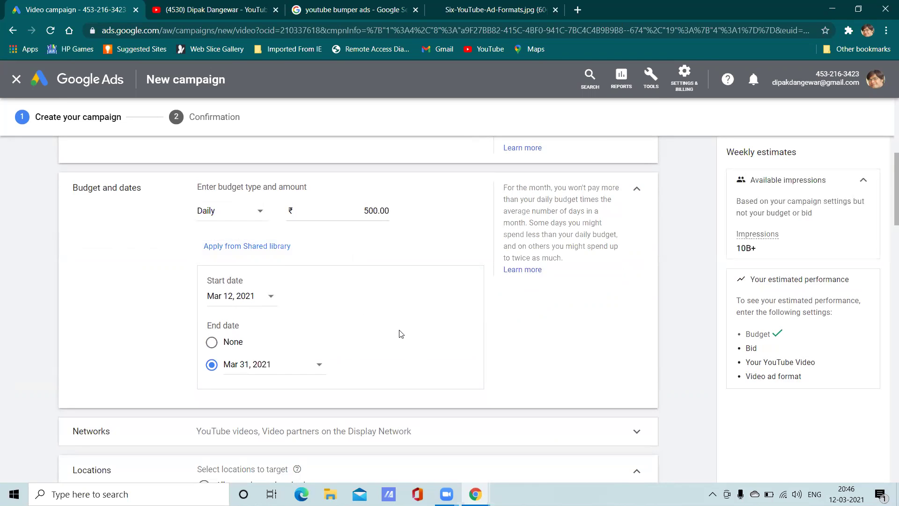
{"action": "scroll", "coordinate": [401, 334], "scroll_direction": "down", "scroll_amount": 3}
{"action": "scroll", "coordinate": [401, 334], "scroll_direction": "up", "scroll_amount": 2}
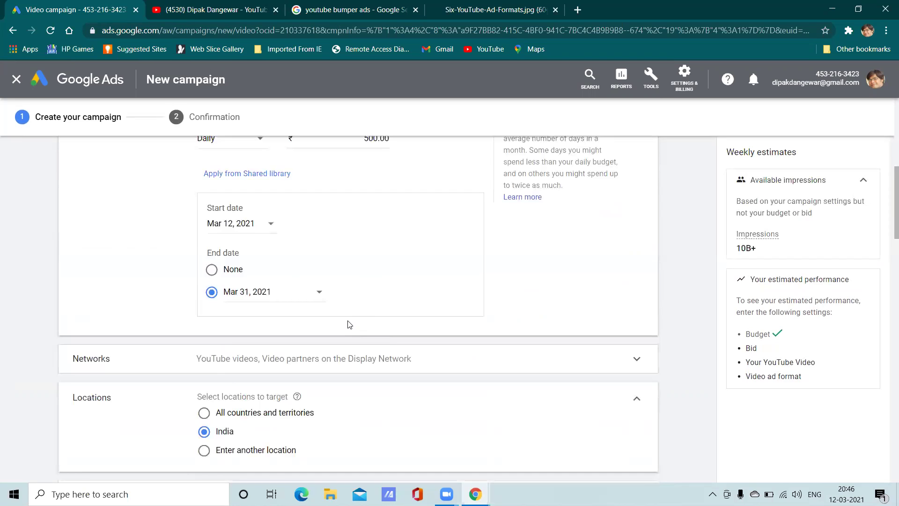
Step: Set the video campaign's bid strategy to Maximum CPV
{"action": "scroll", "coordinate": [348, 323], "scroll_direction": "up", "scroll_amount": 6}
{"action": "left_click", "coordinate": [231, 264]}
{"action": "left_click", "coordinate": [224, 223]}
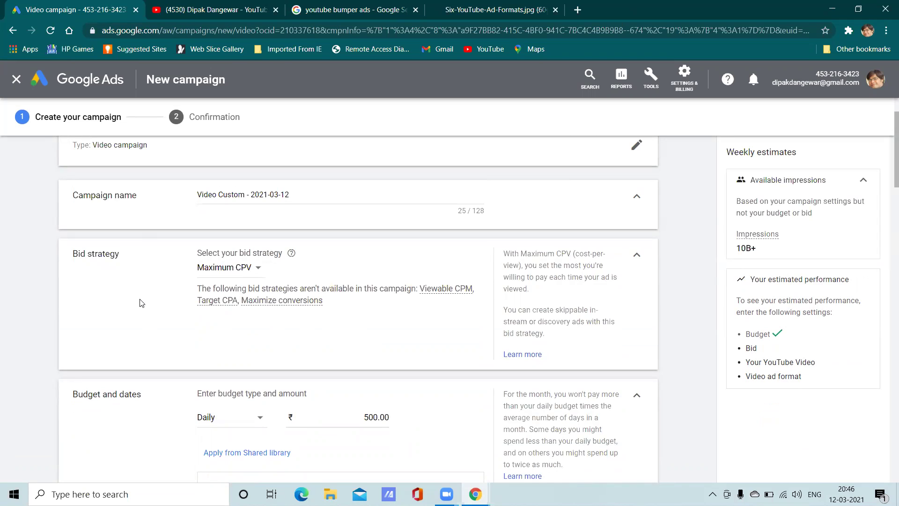
Step: Review the campaign's budget, network, location and language settings, and expand the inventory type options under Content exclusions
{"action": "scroll", "coordinate": [178, 323], "scroll_direction": "down", "scroll_amount": 2}
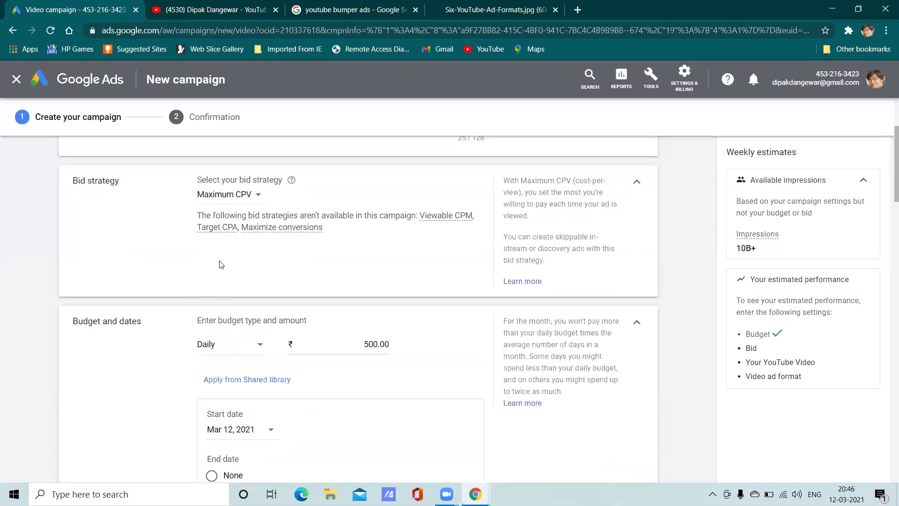
{"action": "scroll", "coordinate": [366, 280], "scroll_direction": "down", "scroll_amount": 2}
{"action": "scroll", "coordinate": [365, 280], "scroll_direction": "down", "scroll_amount": 7}
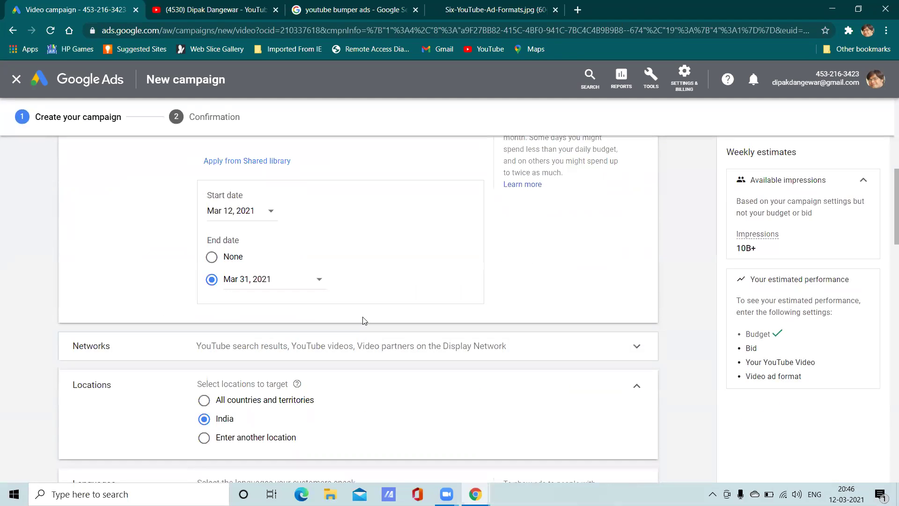
{"action": "scroll", "coordinate": [358, 275], "scroll_direction": "up", "scroll_amount": 10}
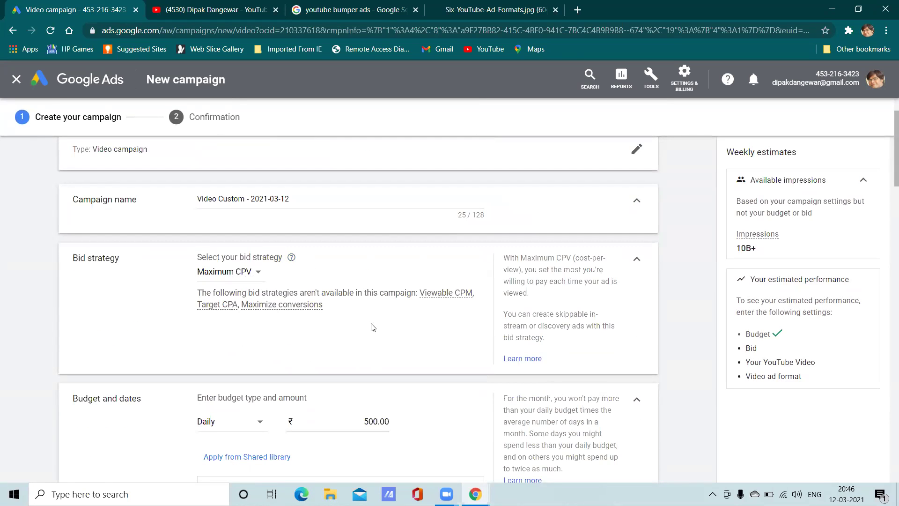
{"action": "scroll", "coordinate": [372, 327], "scroll_direction": "down", "scroll_amount": 6}
{"action": "scroll", "coordinate": [372, 327], "scroll_direction": "down", "scroll_amount": 5}
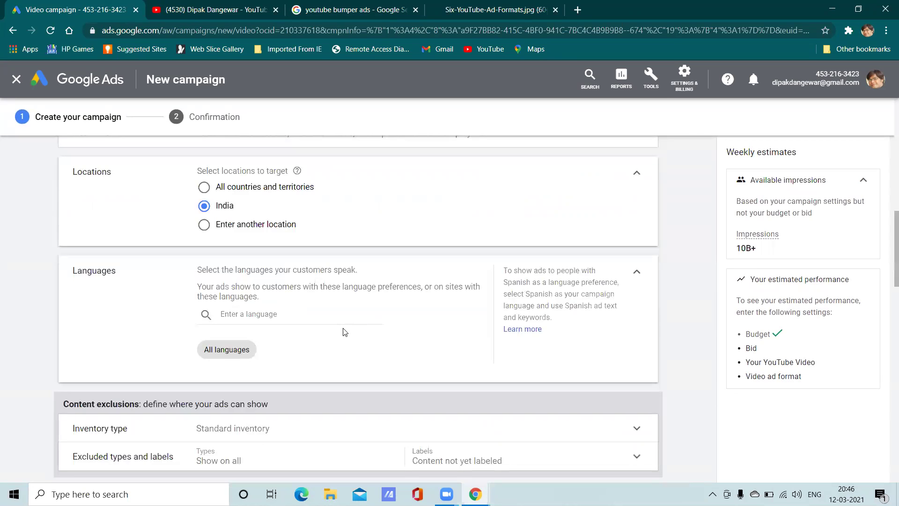
{"action": "scroll", "coordinate": [251, 350], "scroll_direction": "down", "scroll_amount": 3}
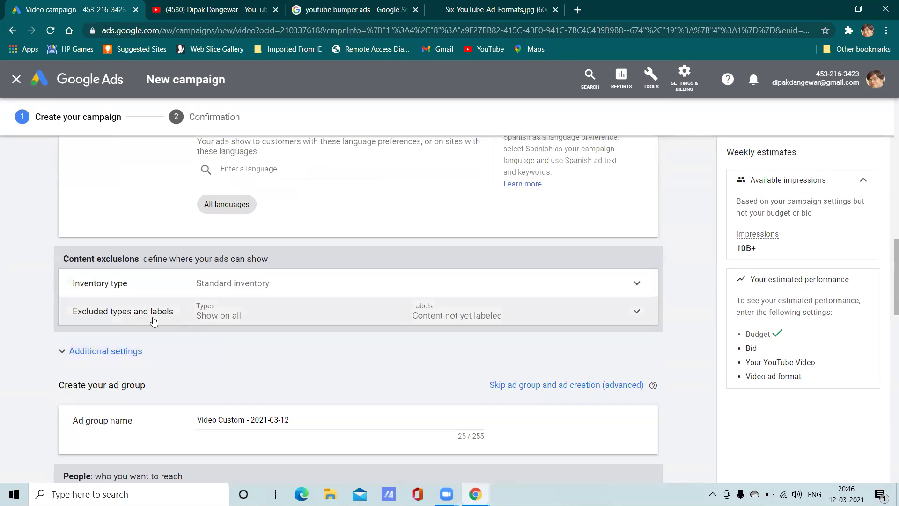
{"action": "left_click", "coordinate": [230, 284]}
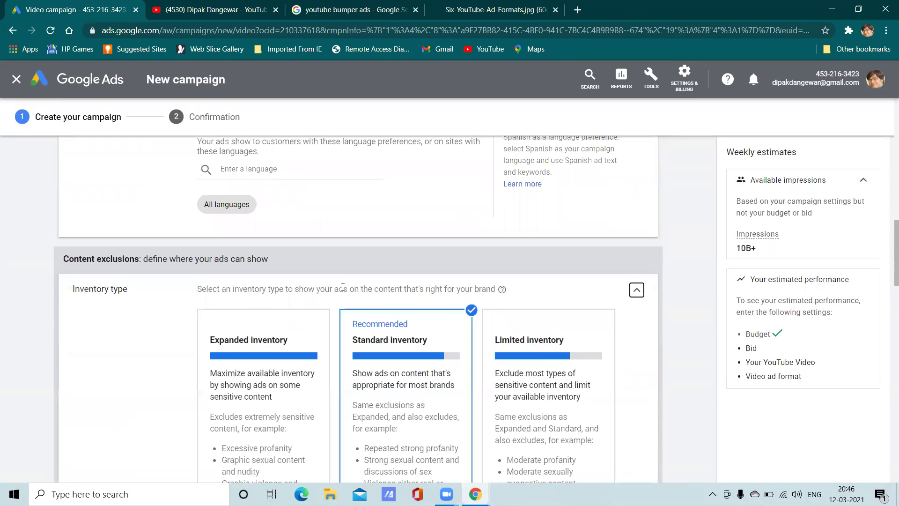
{"action": "left_click", "coordinate": [637, 290]}
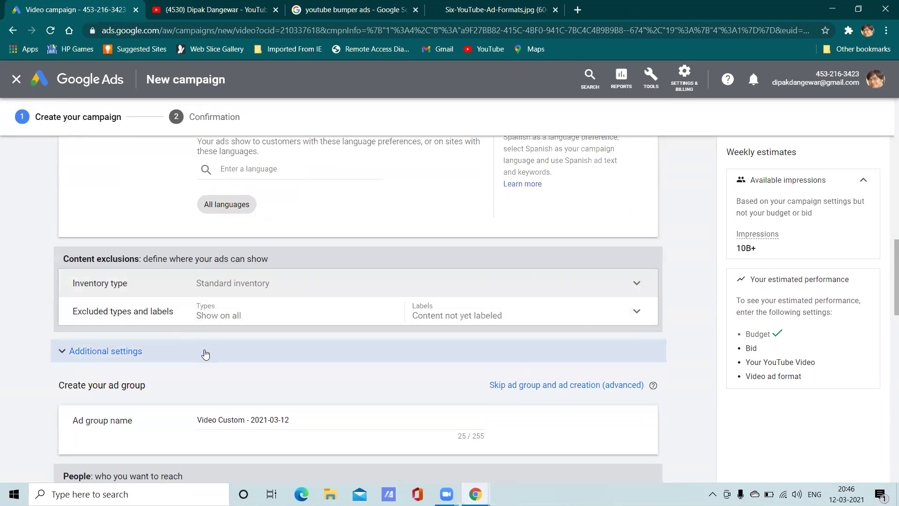
{"action": "left_click", "coordinate": [323, 287]}
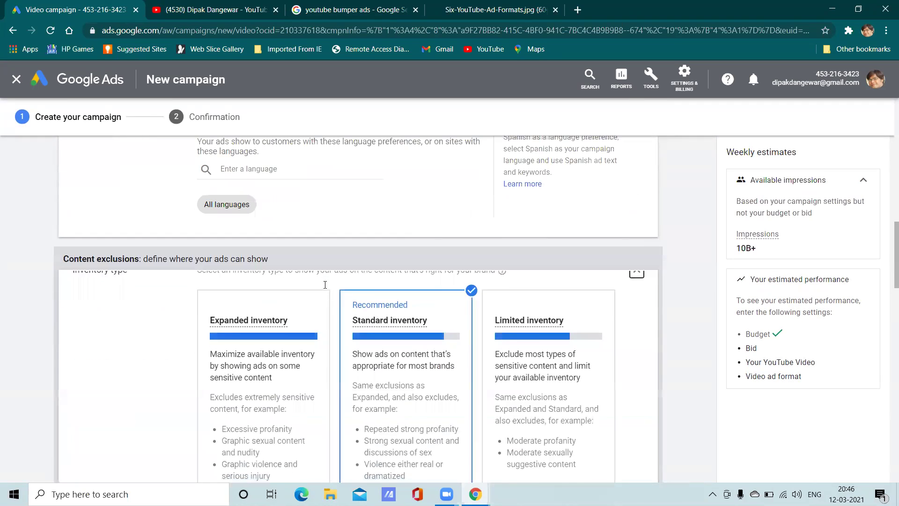
Step: Highlight the Content exclusions heading, read the three inventory type descriptions, and glance at the YouTube channel's home page
{"action": "left_click_drag", "start_coordinate": [63, 259], "coordinate": [269, 259]}
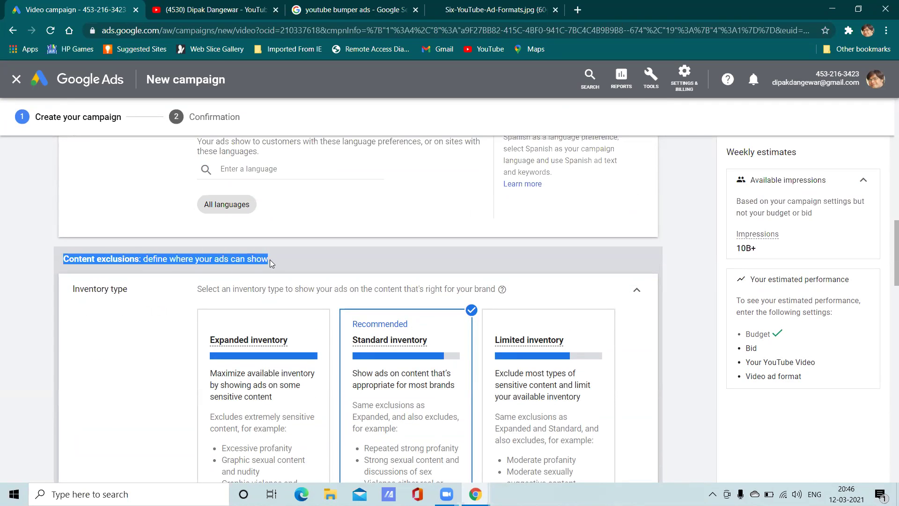
{"action": "left_click", "coordinate": [290, 261]}
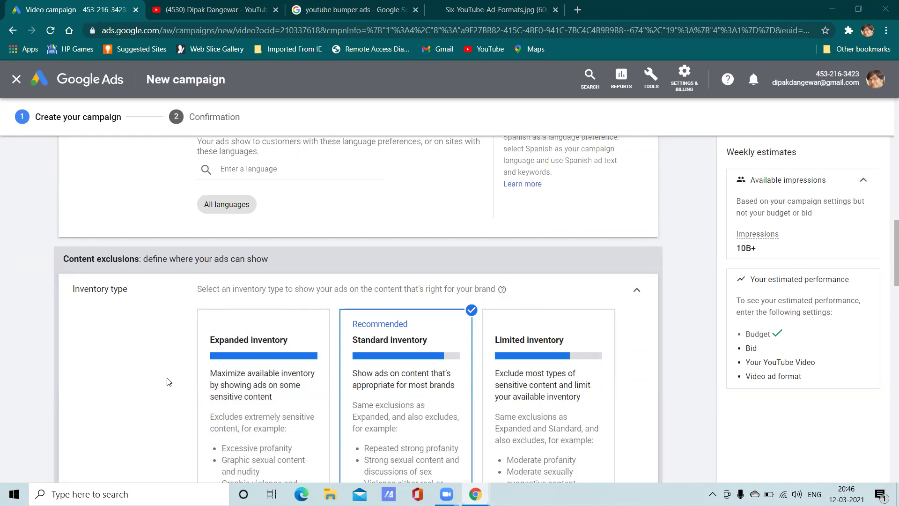
{"action": "scroll", "coordinate": [168, 381], "scroll_direction": "down", "scroll_amount": 2}
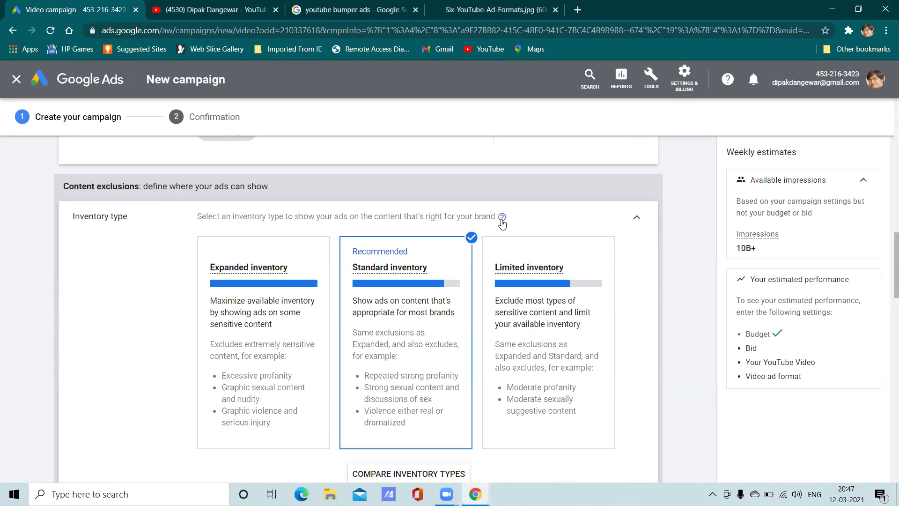
{"action": "mouse_move", "coordinate": [500, 219]}
{"action": "mouse_move", "coordinate": [265, 279]}
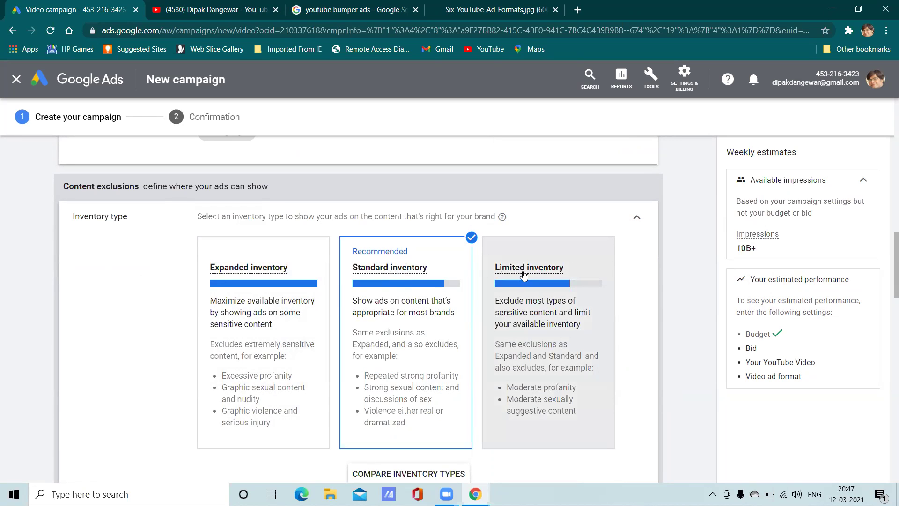
{"action": "mouse_move", "coordinate": [532, 283]}
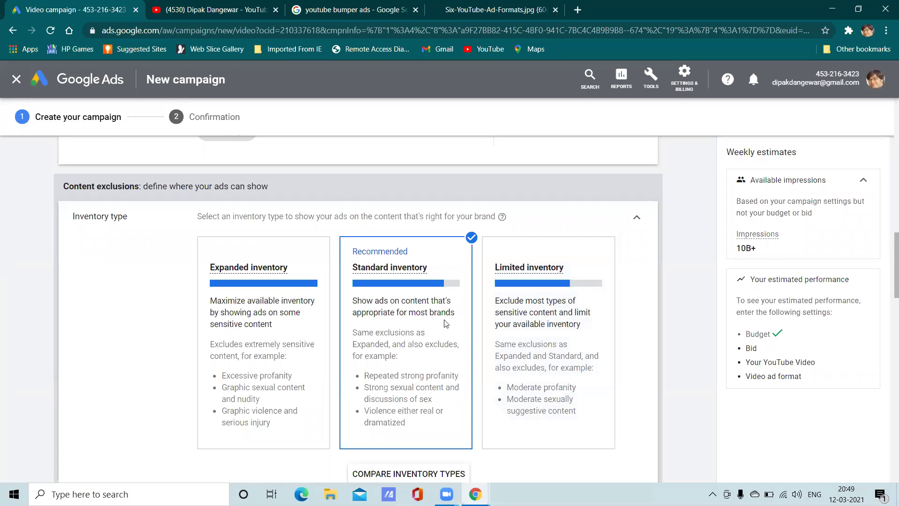
{"action": "left_click", "coordinate": [236, 6]}
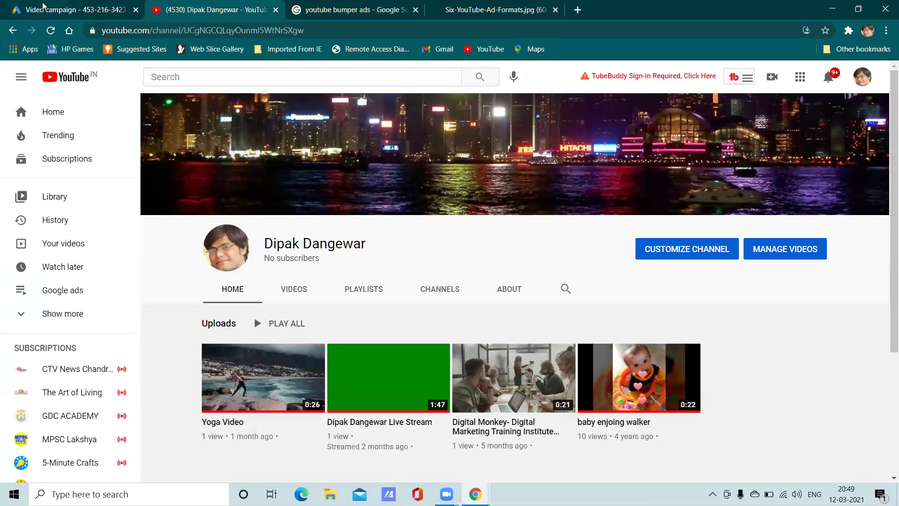
{"action": "left_click", "coordinate": [56, 8]}
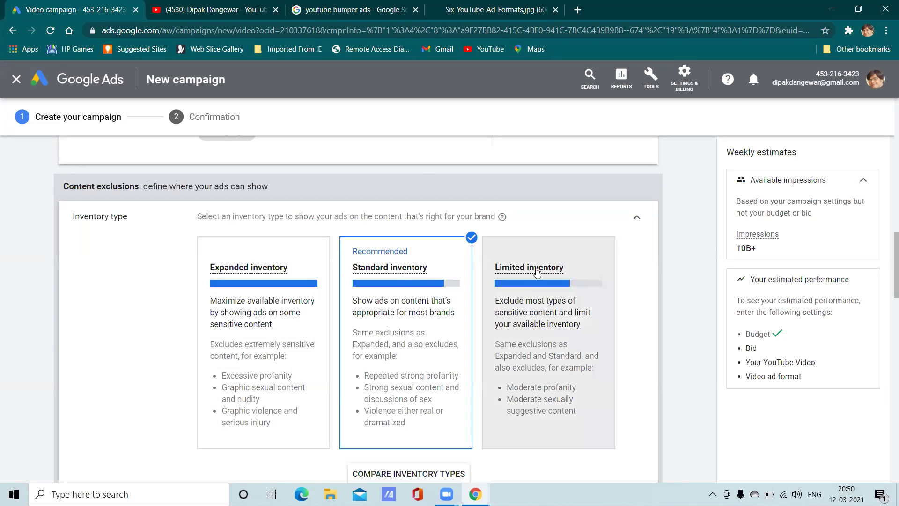
Step: Try the Limited inventory type for the campaign and switch the choice to Expanded inventory
{"action": "left_click", "coordinate": [550, 291]}
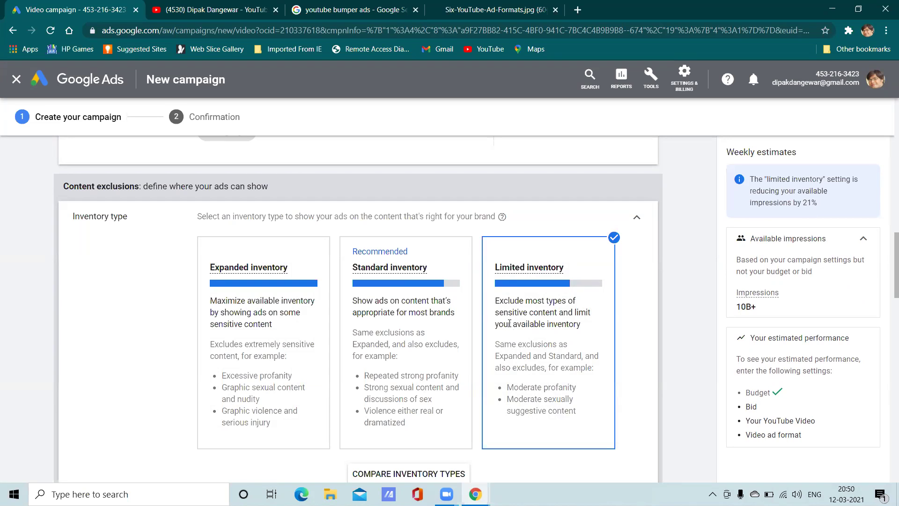
{"action": "mouse_move", "coordinate": [438, 269]}
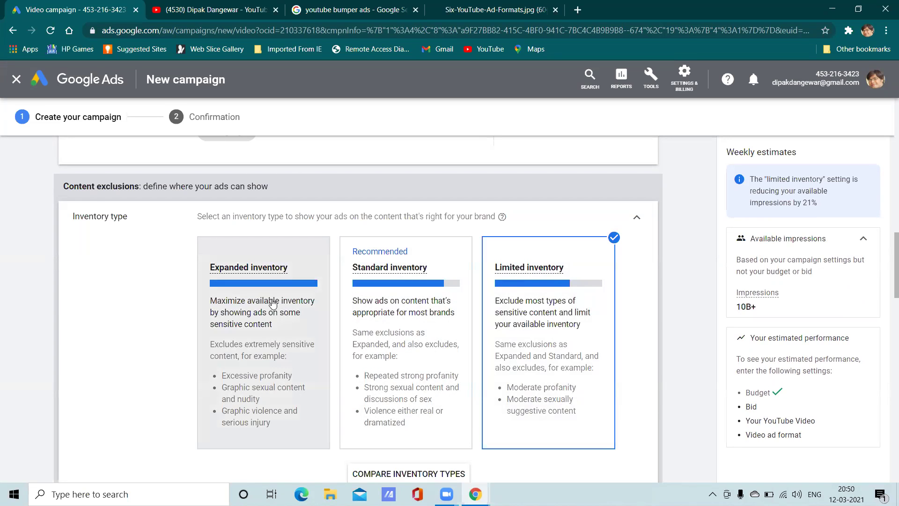
{"action": "left_click", "coordinate": [271, 300]}
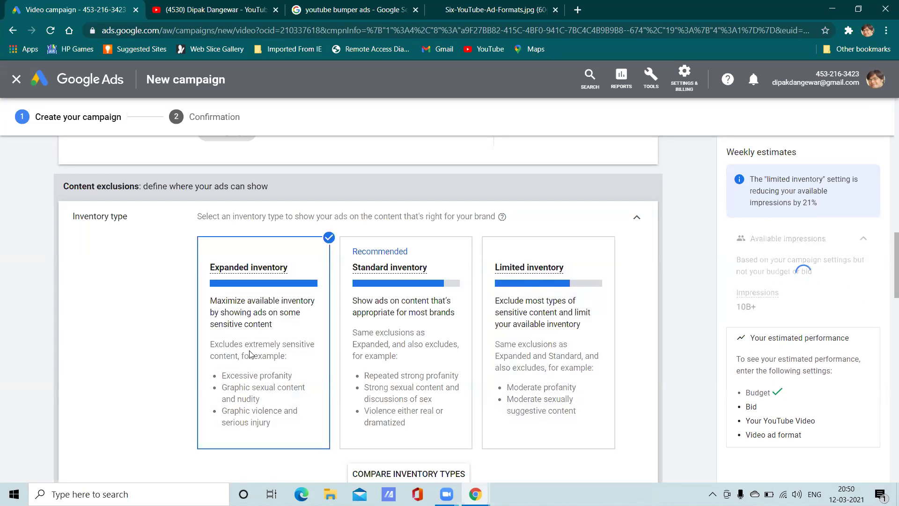
{"action": "scroll", "coordinate": [278, 364], "scroll_direction": "down", "scroll_amount": 2}
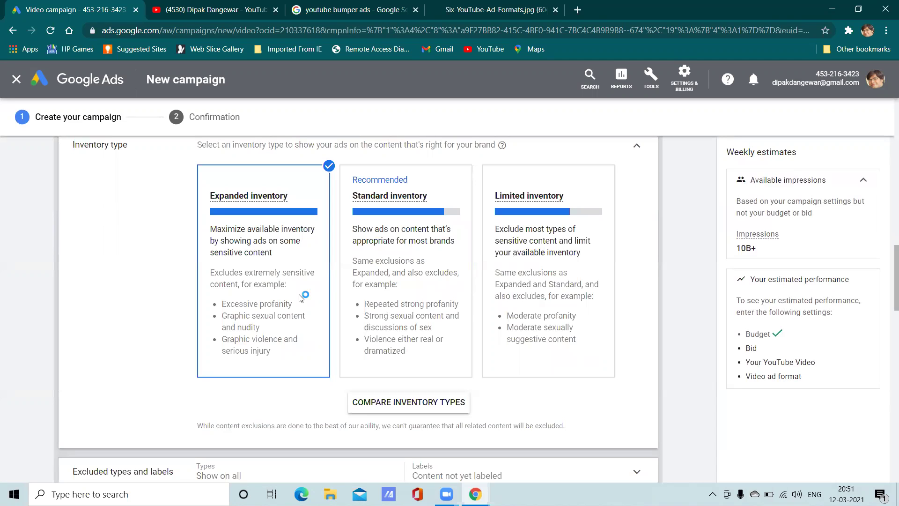
Step: Switch between the Standard, Limited and Expanded inventory types and settle on Standard inventory for the campaign
{"action": "left_click", "coordinate": [397, 279]}
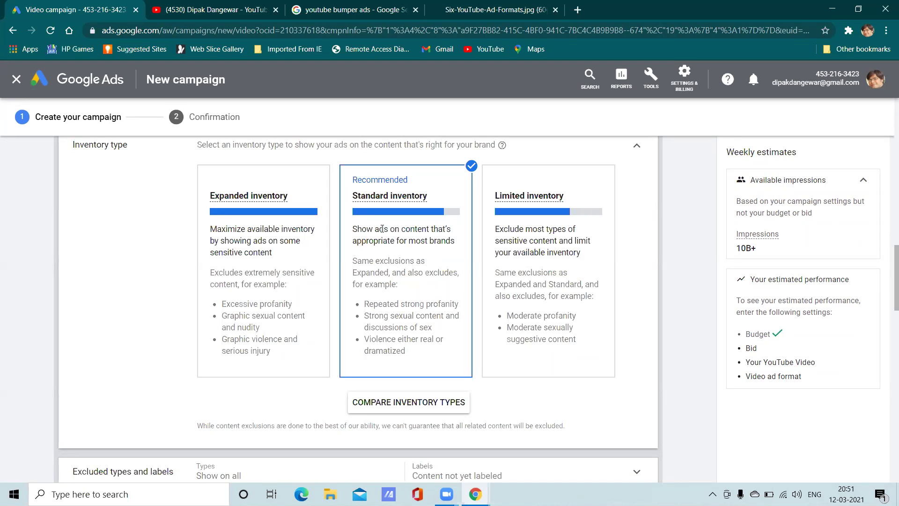
{"action": "left_click", "coordinate": [545, 263]}
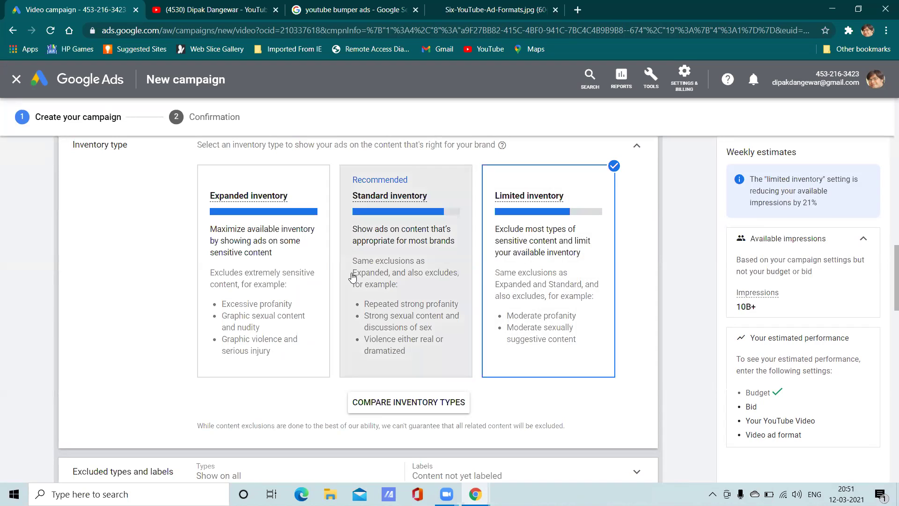
{"action": "left_click", "coordinate": [268, 266]}
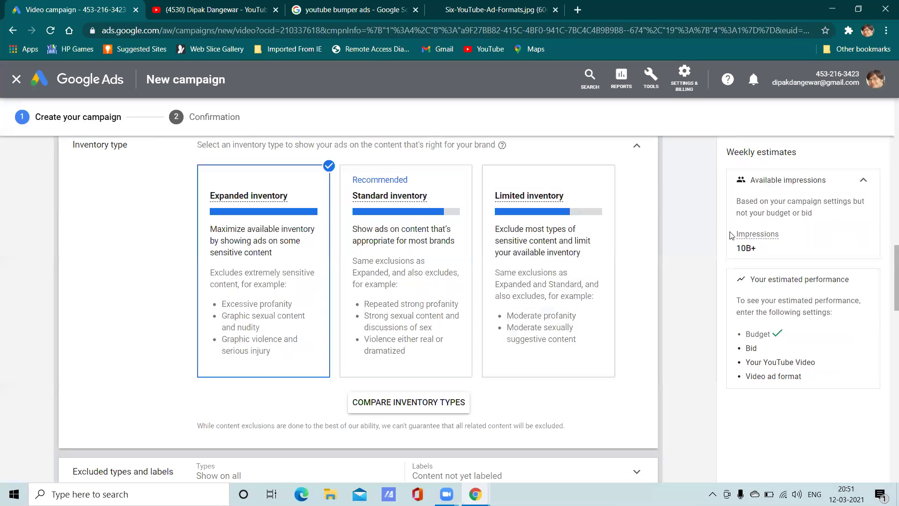
{"action": "left_click", "coordinate": [412, 287]}
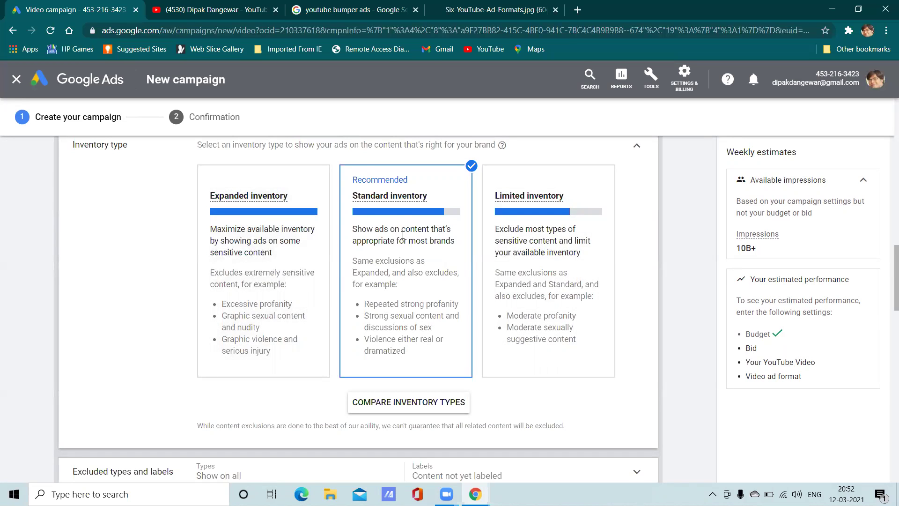
Step: Compare the inventory types, reading which video content Expanded, Standard and Limited include or exclude, and close the comparison
{"action": "left_click", "coordinate": [403, 408]}
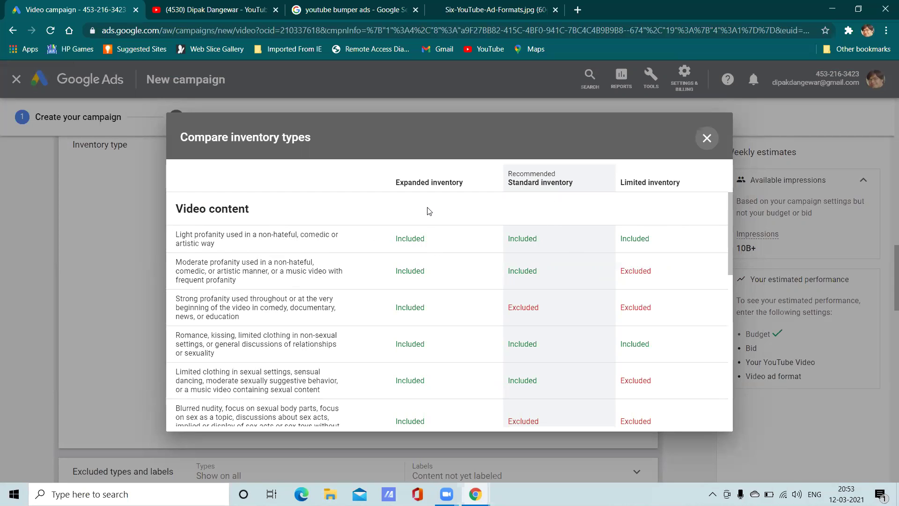
{"action": "scroll", "coordinate": [424, 220], "scroll_direction": "down", "scroll_amount": 8}
{"action": "scroll", "coordinate": [424, 269], "scroll_direction": "up", "scroll_amount": 8}
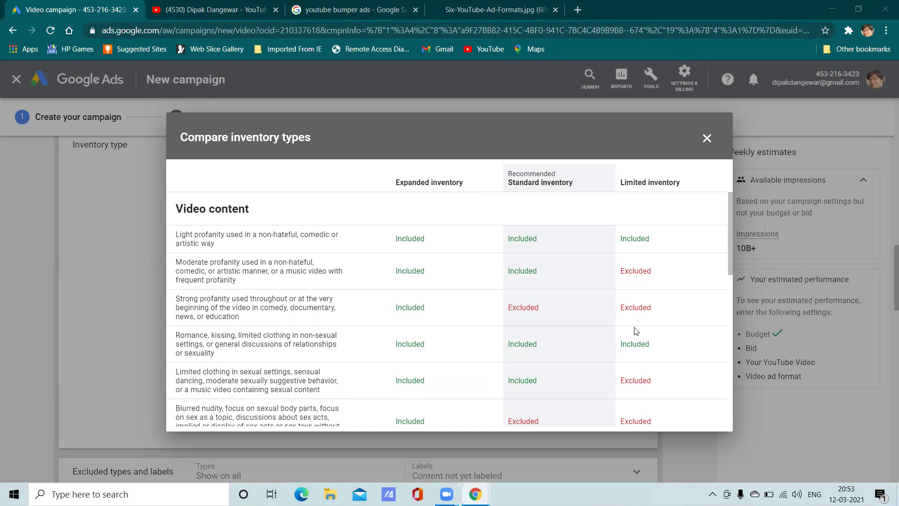
{"action": "scroll", "coordinate": [358, 345], "scroll_direction": "down", "scroll_amount": 4}
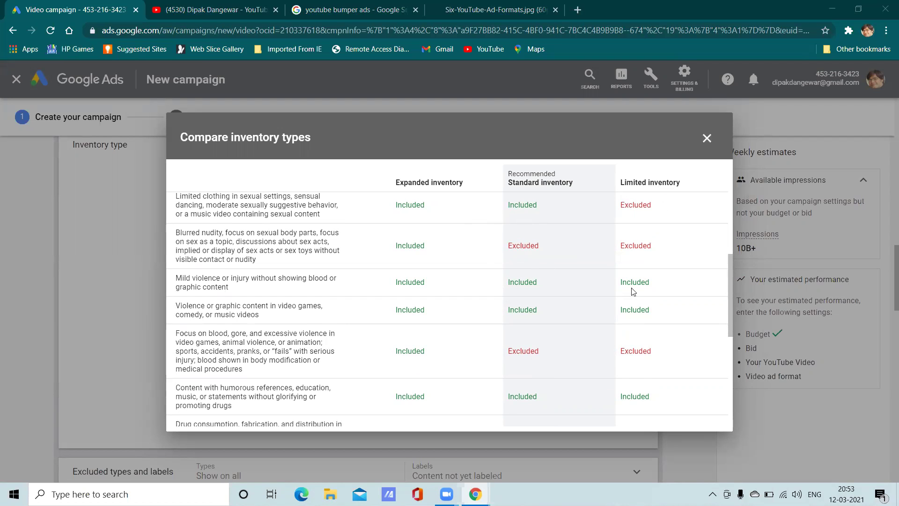
{"action": "scroll", "coordinate": [641, 318], "scroll_direction": "up", "scroll_amount": 4}
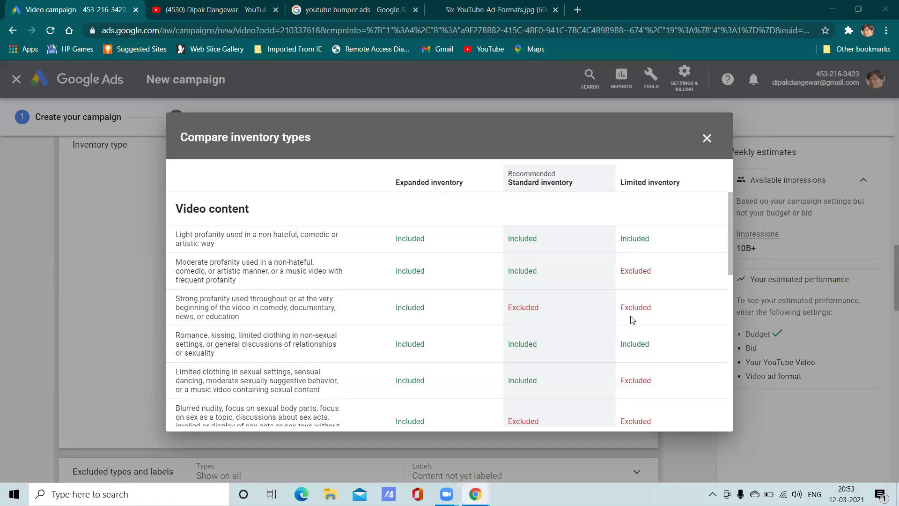
{"action": "scroll", "coordinate": [330, 360], "scroll_direction": "down", "scroll_amount": 5}
{"action": "scroll", "coordinate": [329, 363], "scroll_direction": "down", "scroll_amount": 4}
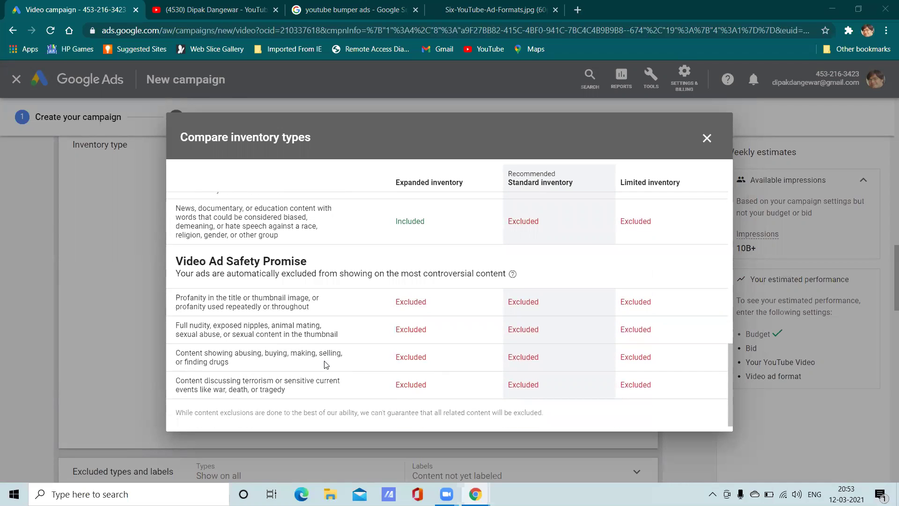
{"action": "left_click", "coordinate": [707, 138]}
Step: Expand the Excluded types and labels settings and review the content types and digital content labels offered
{"action": "scroll", "coordinate": [426, 309], "scroll_direction": "down", "scroll_amount": 5}
{"action": "scroll", "coordinate": [428, 314], "scroll_direction": "up", "scroll_amount": 4}
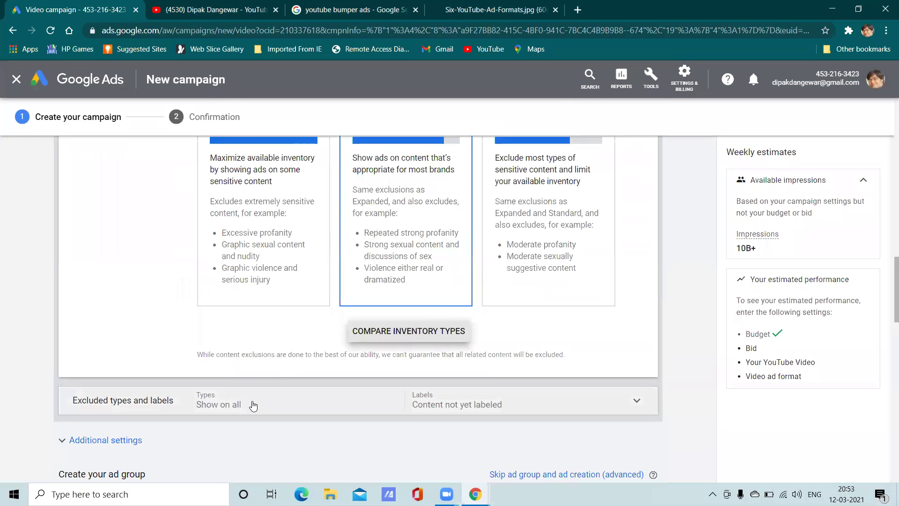
{"action": "left_click", "coordinate": [253, 405]}
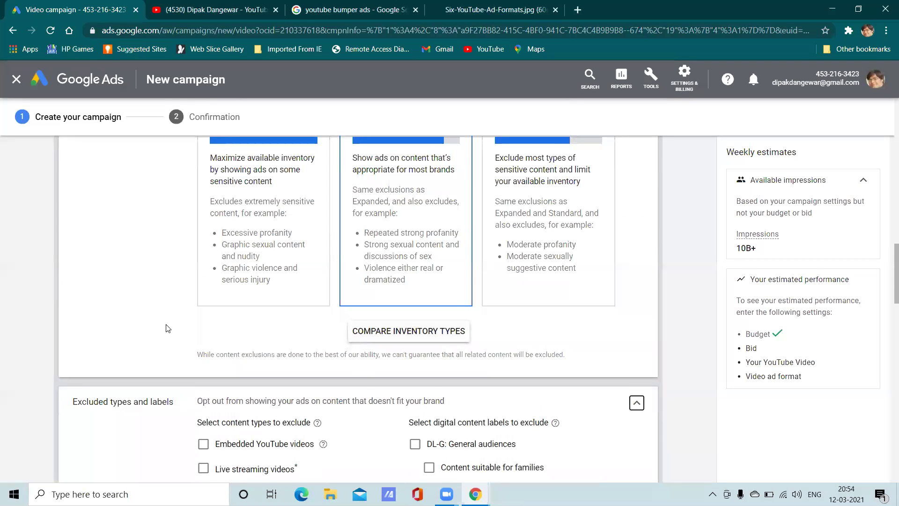
{"action": "scroll", "coordinate": [167, 328], "scroll_direction": "down", "scroll_amount": 5}
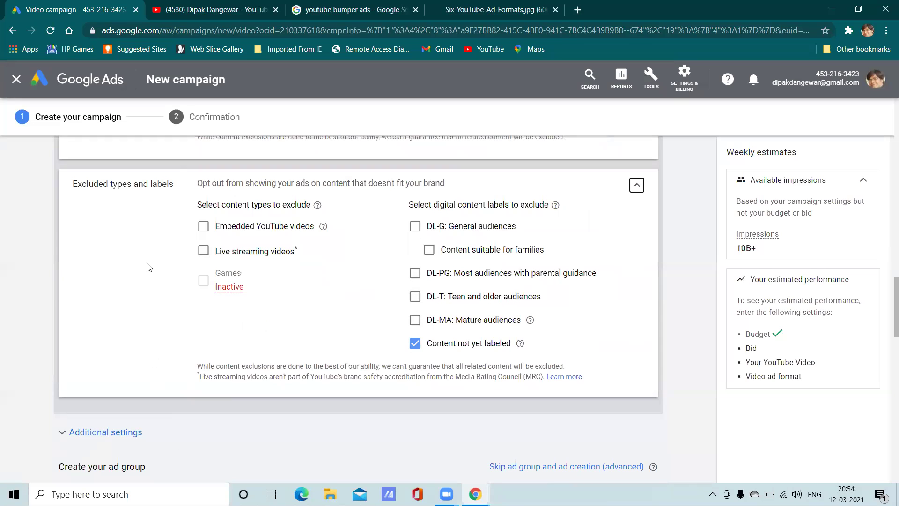
{"action": "scroll", "coordinate": [150, 272], "scroll_direction": "up", "scroll_amount": 2}
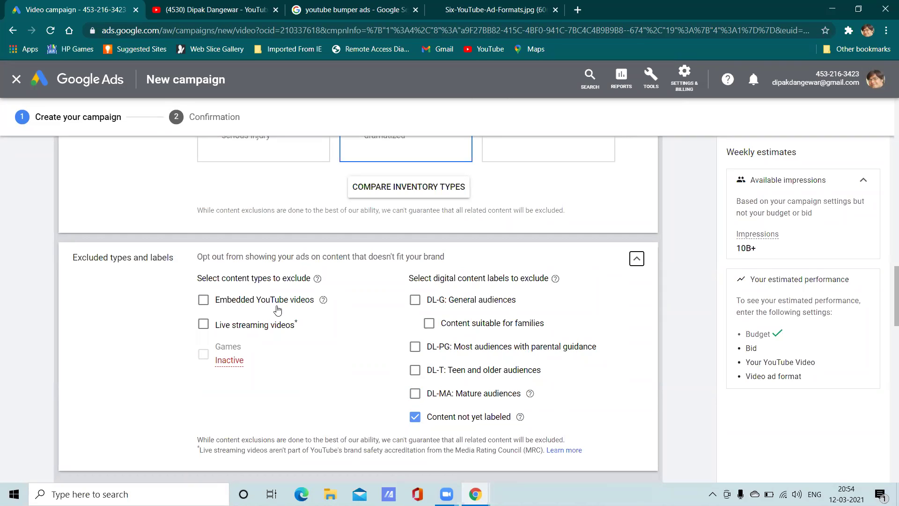
Step: Try excluding embedded YouTube videos and live streaming videos, clearing both exclusions again
{"action": "left_click", "coordinate": [203, 300]}
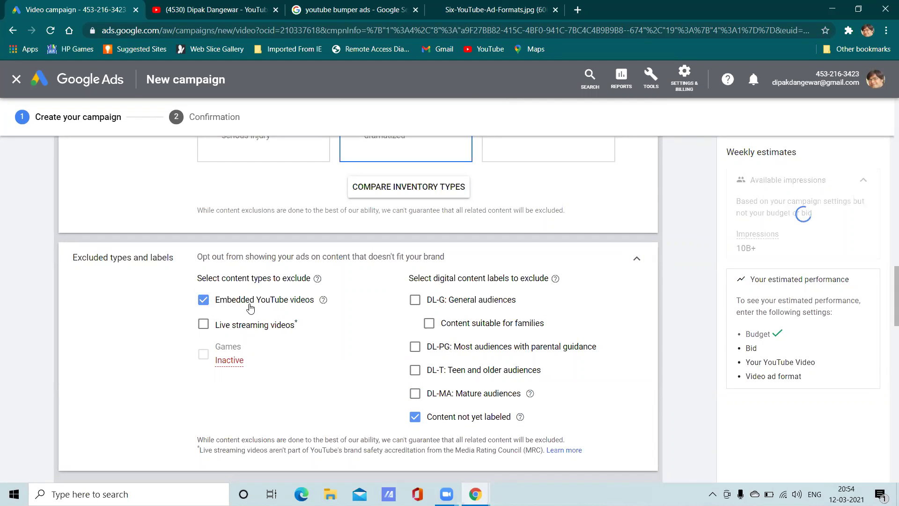
{"action": "left_click", "coordinate": [203, 301]}
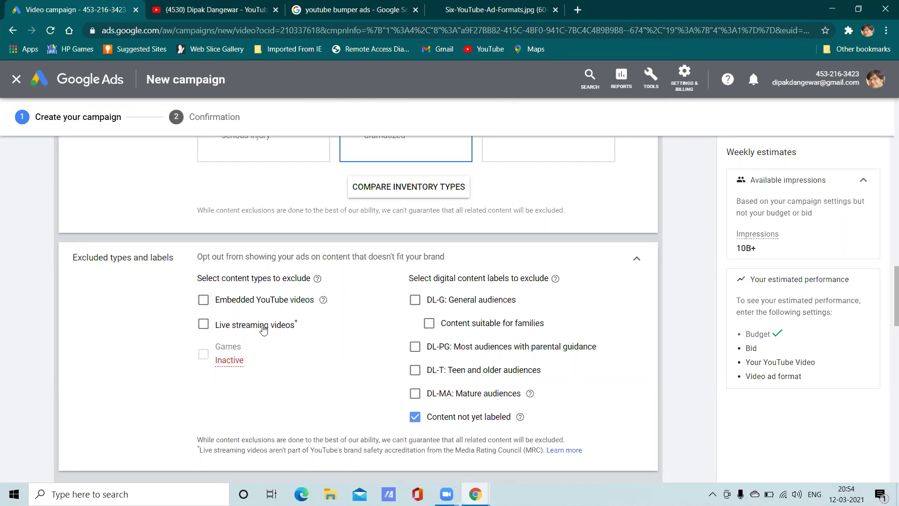
{"action": "left_click", "coordinate": [203, 326]}
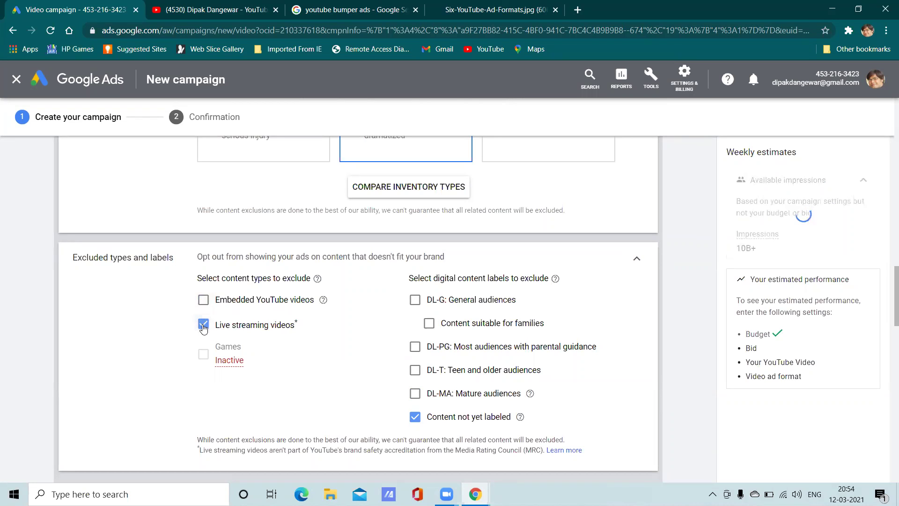
{"action": "left_click", "coordinate": [203, 299]}
{"action": "left_click", "coordinate": [203, 300]}
{"action": "left_click", "coordinate": [203, 324]}
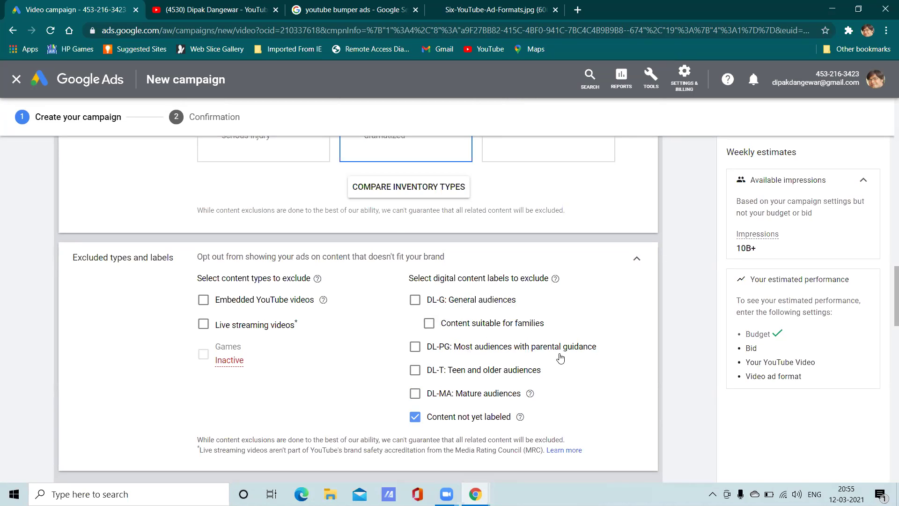
Step: Review the content label exclusions, look at the Conversions options under Additional settings, and collapse the additional settings
{"action": "scroll", "coordinate": [446, 359], "scroll_direction": "down", "scroll_amount": 2}
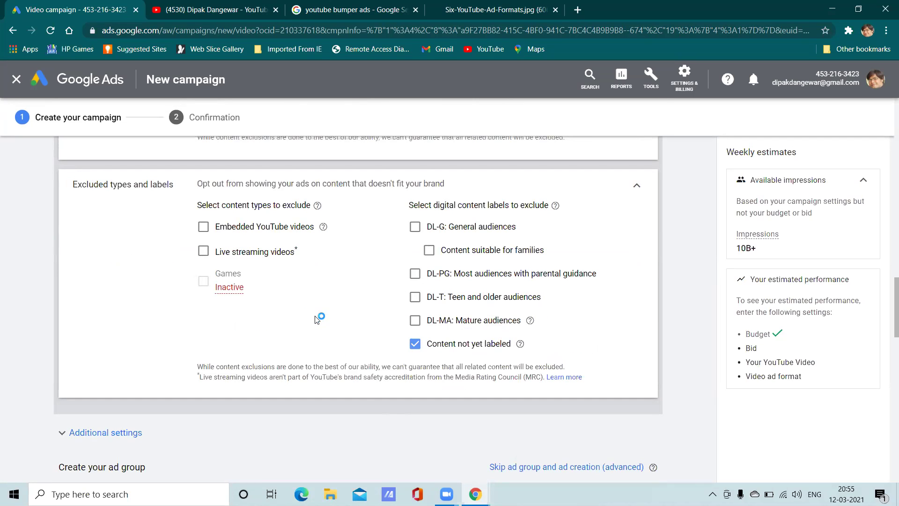
{"action": "scroll", "coordinate": [315, 320], "scroll_direction": "up", "scroll_amount": 2}
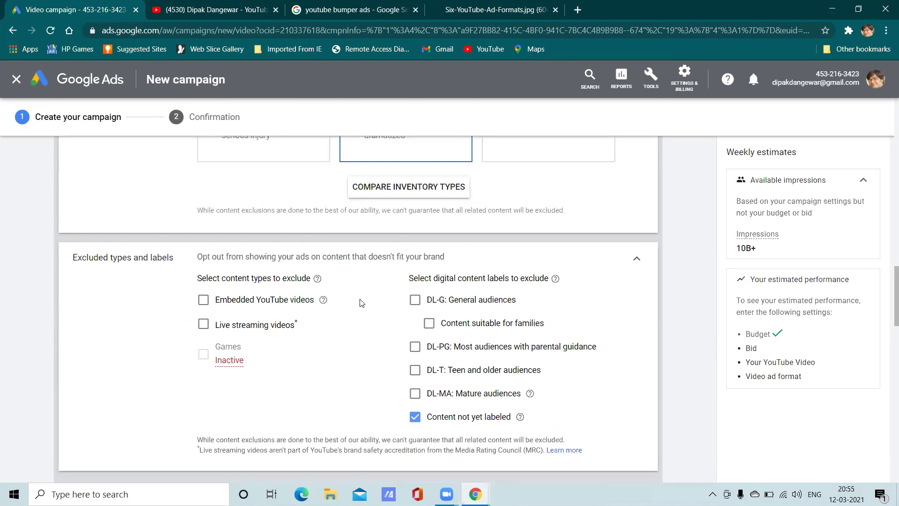
{"action": "scroll", "coordinate": [362, 303], "scroll_direction": "down", "scroll_amount": 7}
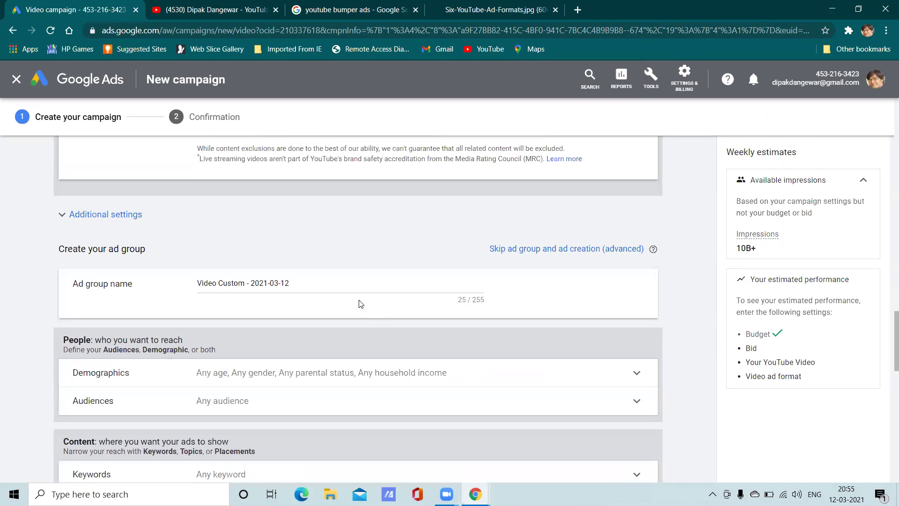
{"action": "left_click", "coordinate": [63, 221]}
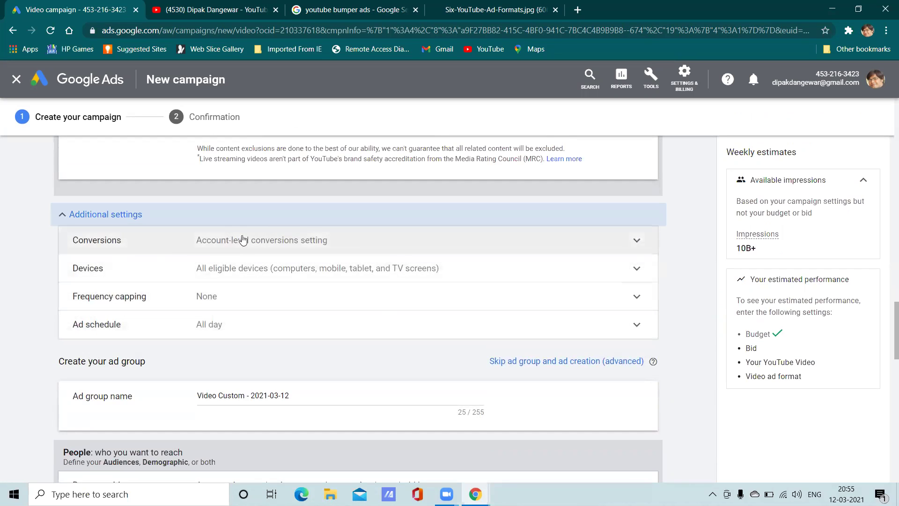
{"action": "left_click", "coordinate": [361, 243]}
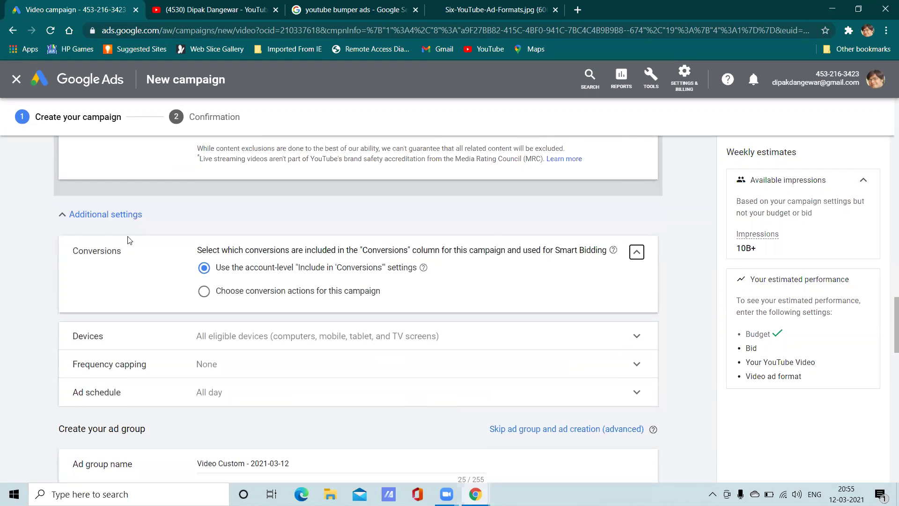
{"action": "left_click", "coordinate": [72, 220]}
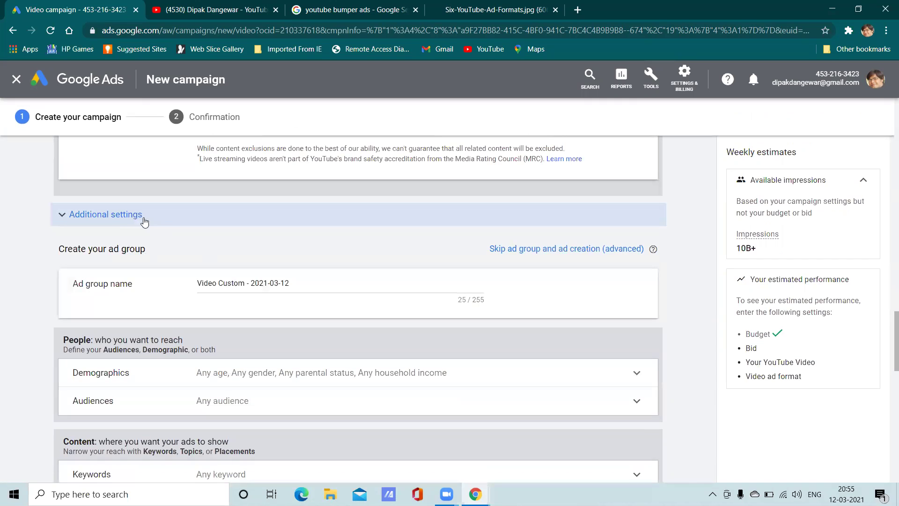
Step: Set the campaign's devices to specific targeting, keeping all device types selected, and review the advanced mobile and tablet targeting options
{"action": "left_click", "coordinate": [145, 222]}
{"action": "left_click", "coordinate": [181, 276]}
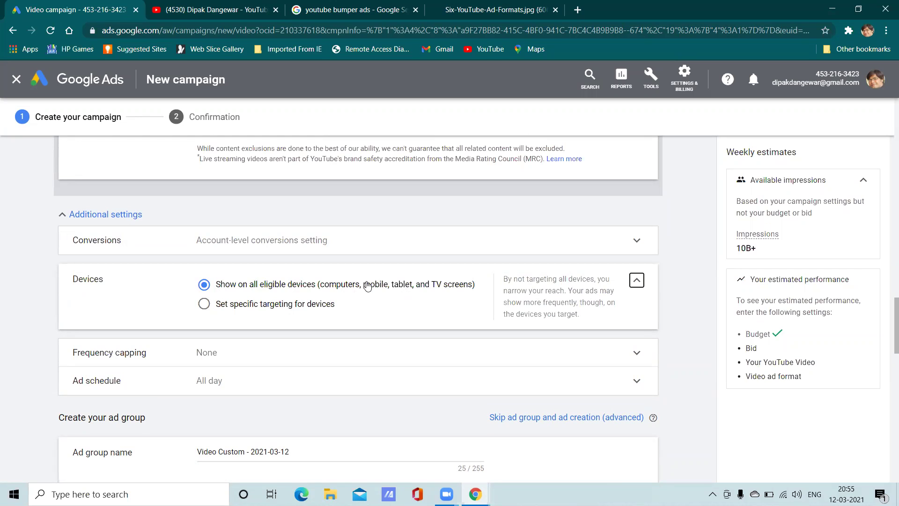
{"action": "left_click", "coordinate": [204, 304]}
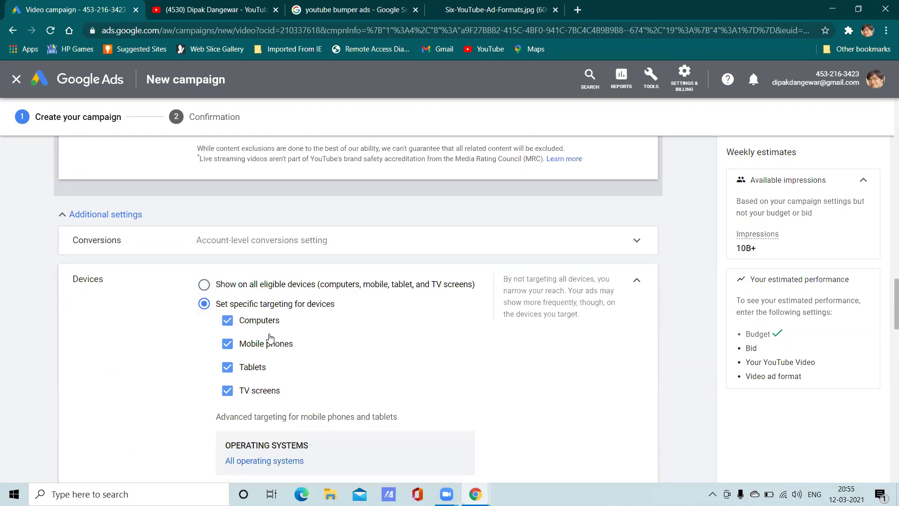
{"action": "scroll", "coordinate": [312, 329], "scroll_direction": "down", "scroll_amount": 2}
{"action": "scroll", "coordinate": [305, 327], "scroll_direction": "up", "scroll_amount": 2}
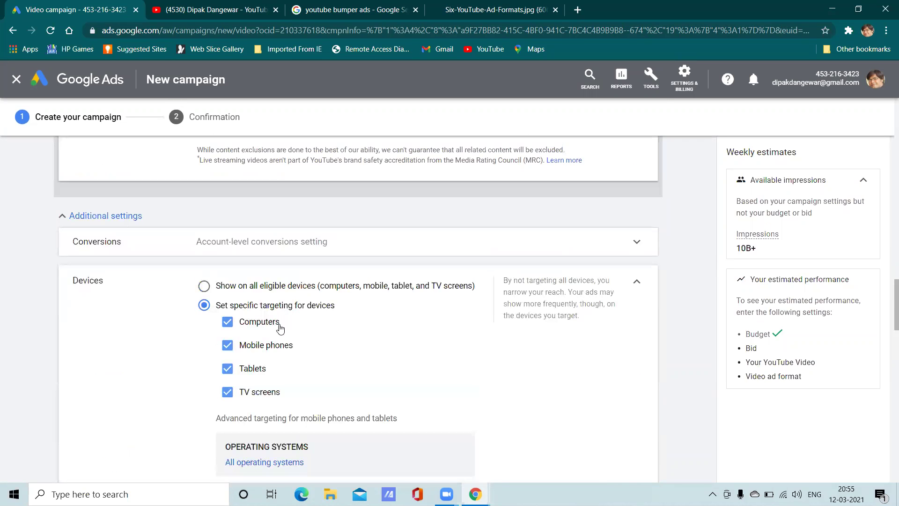
{"action": "scroll", "coordinate": [256, 371], "scroll_direction": "down", "scroll_amount": 3}
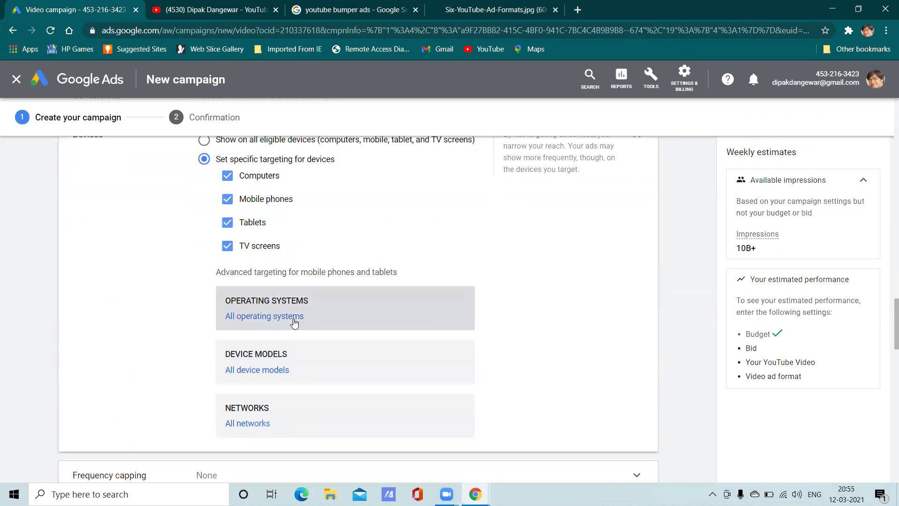
{"action": "scroll", "coordinate": [266, 340], "scroll_direction": "down", "scroll_amount": 2}
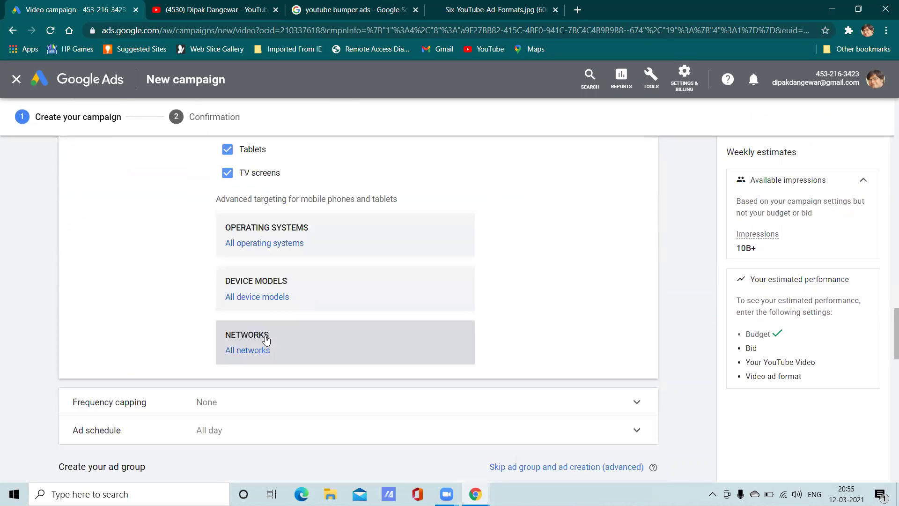
Step: Browse the Android device models available for targeting, including the OPPO models, and cancel without selecting any
{"action": "left_click", "coordinate": [261, 296]}
{"action": "left_click", "coordinate": [275, 164]}
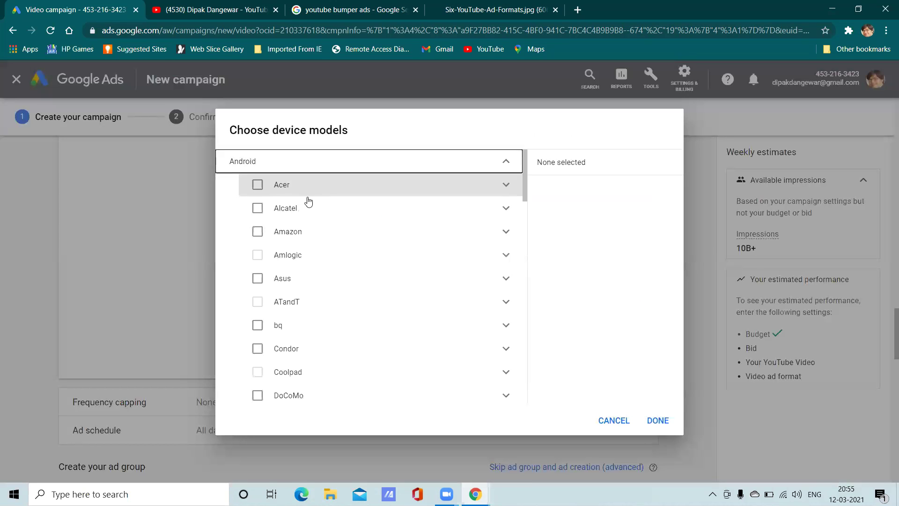
{"action": "scroll", "coordinate": [351, 279], "scroll_direction": "down", "scroll_amount": 8}
{"action": "scroll", "coordinate": [351, 280], "scroll_direction": "down", "scroll_amount": 5}
{"action": "left_click", "coordinate": [505, 293]}
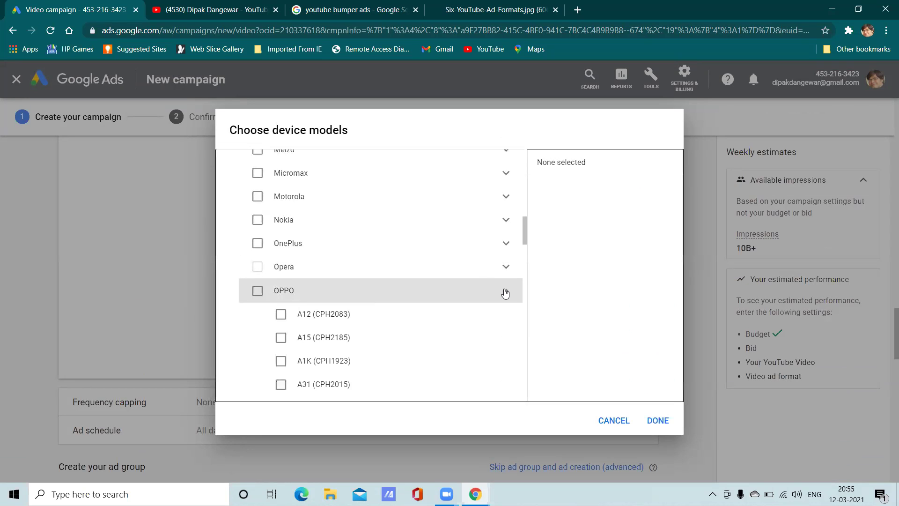
{"action": "scroll", "coordinate": [363, 309], "scroll_direction": "down", "scroll_amount": 3}
{"action": "scroll", "coordinate": [327, 322], "scroll_direction": "down", "scroll_amount": 3}
{"action": "scroll", "coordinate": [328, 324], "scroll_direction": "down", "scroll_amount": 15}
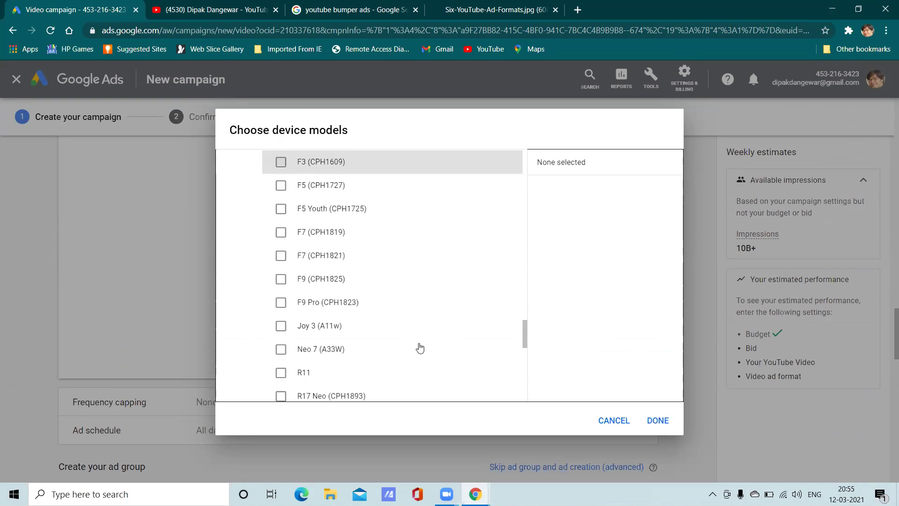
{"action": "scroll", "coordinate": [420, 347], "scroll_direction": "down", "scroll_amount": 5}
{"action": "left_click", "coordinate": [611, 420]}
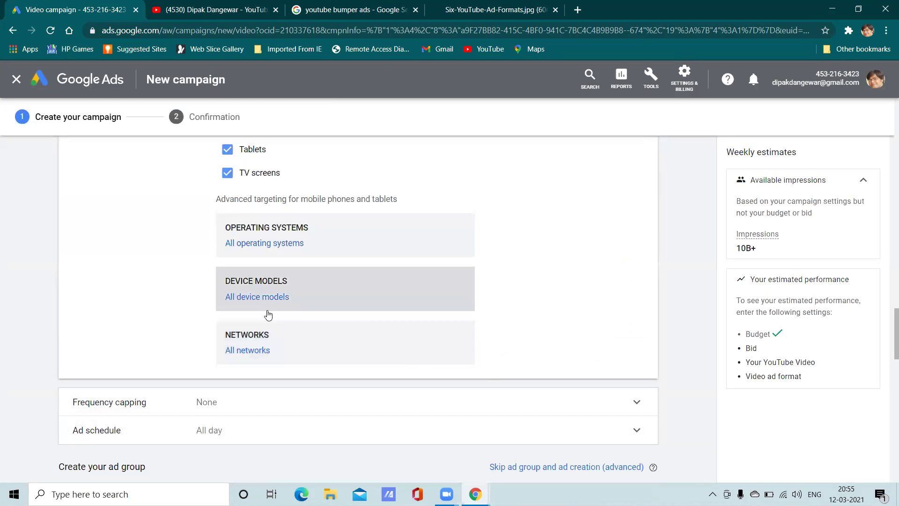
Step: Look over the device types and advanced targeting options again and collapse the Devices settings
{"action": "scroll", "coordinate": [404, 285], "scroll_direction": "up", "scroll_amount": 4}
{"action": "scroll", "coordinate": [391, 292], "scroll_direction": "down", "scroll_amount": 4}
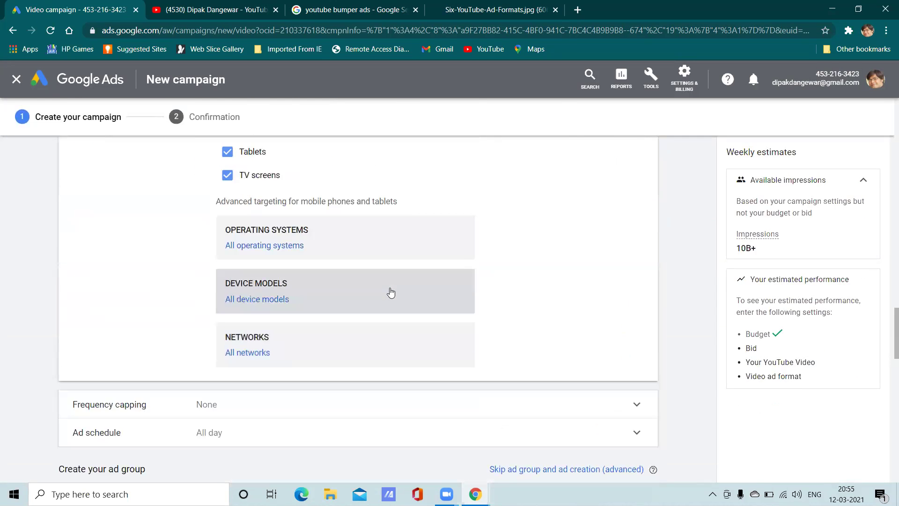
{"action": "scroll", "coordinate": [391, 292], "scroll_direction": "up", "scroll_amount": 3}
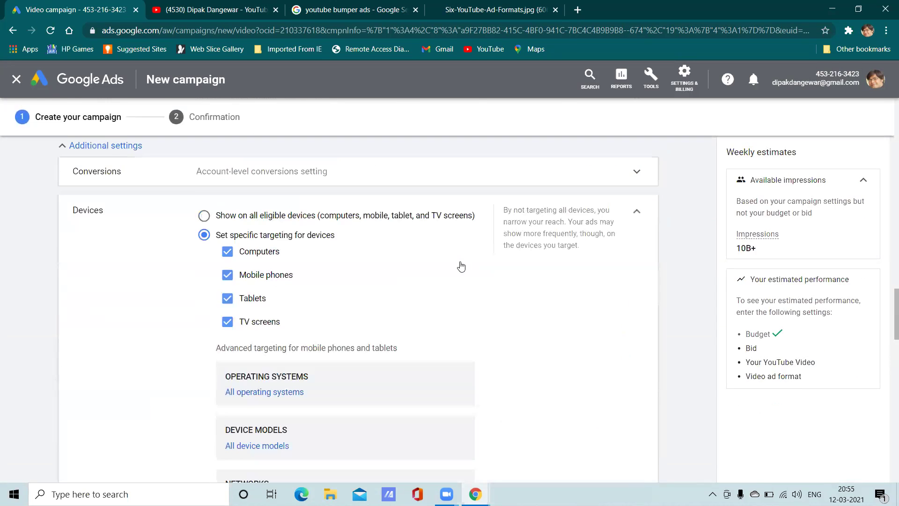
{"action": "left_click", "coordinate": [638, 213]}
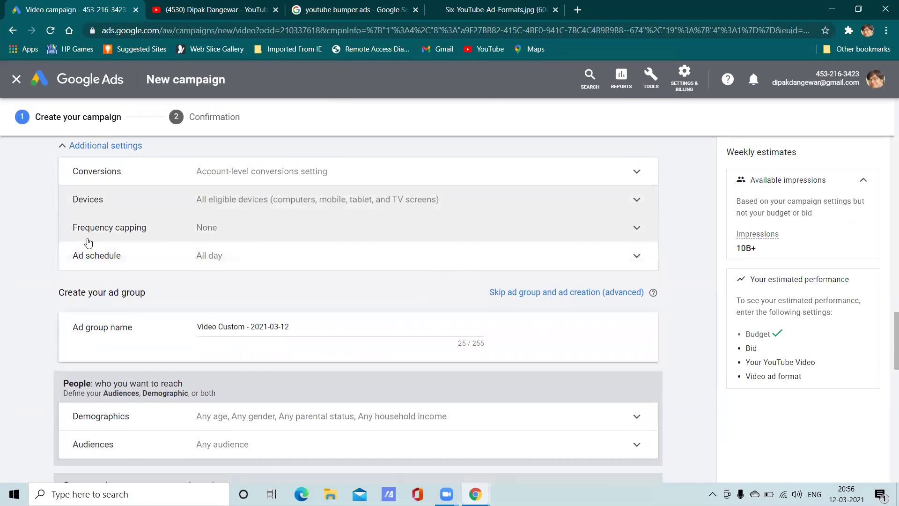
Step: Open the Frequency capping settings and cap the impression frequency at 3 per day
{"action": "left_click", "coordinate": [307, 229]}
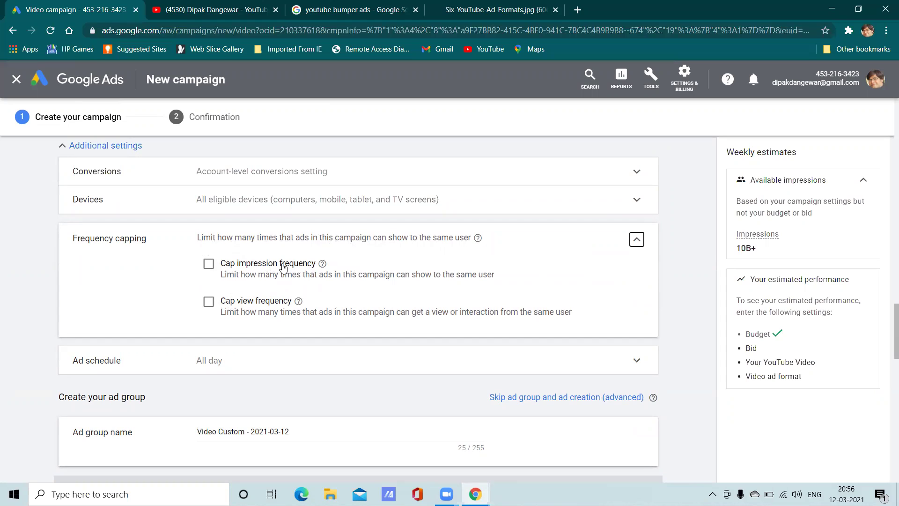
{"action": "left_click", "coordinate": [209, 264]}
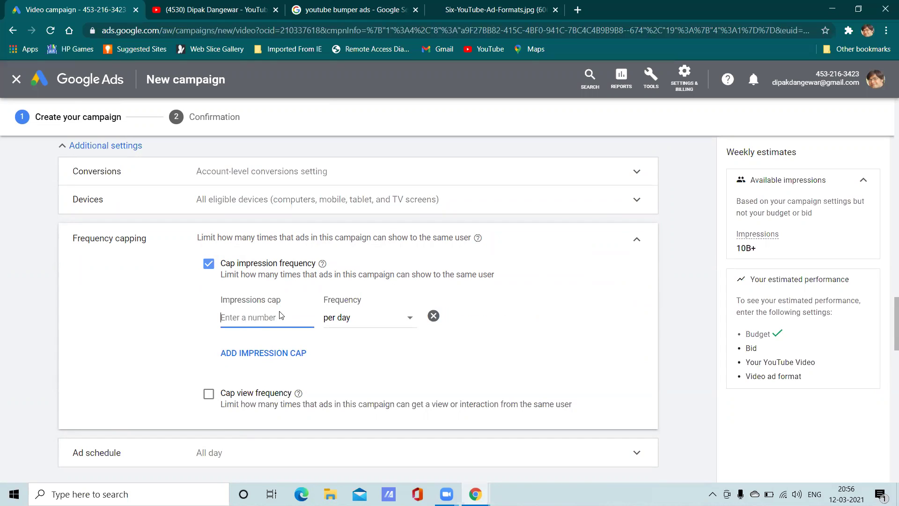
{"action": "type", "text": "3"}
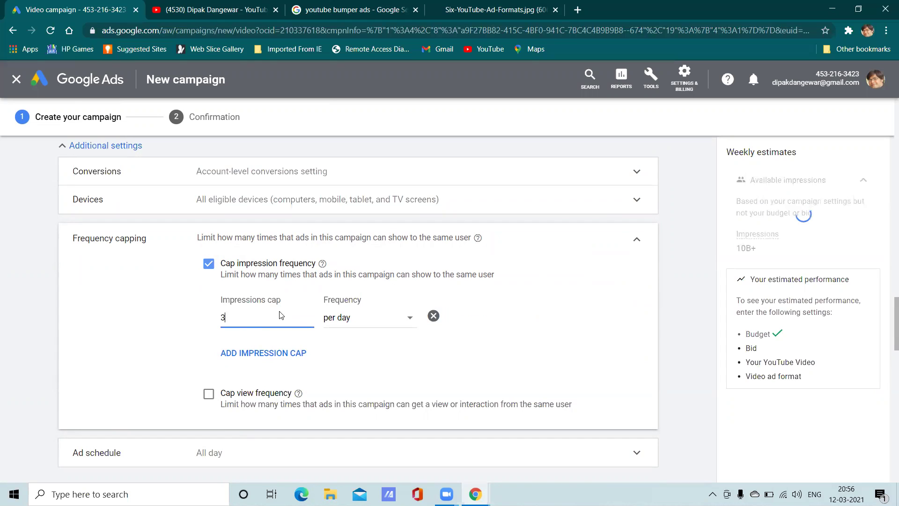
{"action": "left_click", "coordinate": [360, 321]}
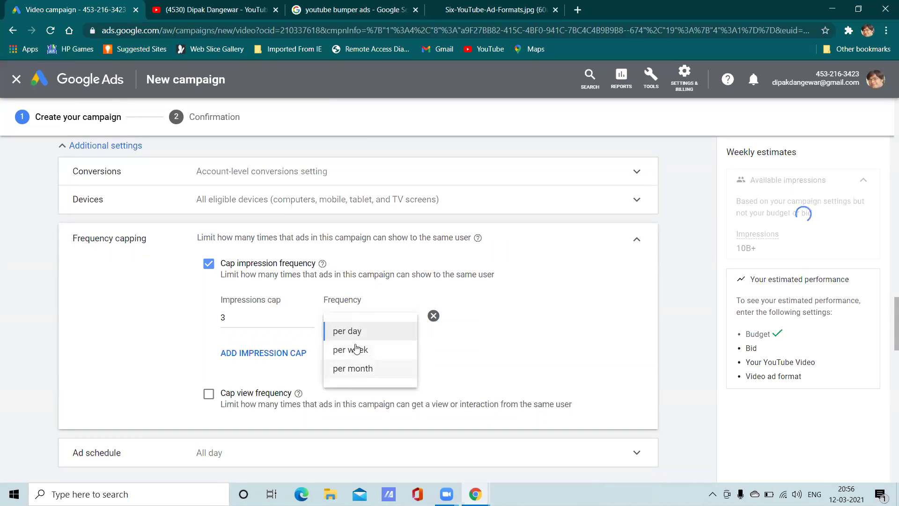
{"action": "left_click", "coordinate": [355, 333]}
{"action": "left_click", "coordinate": [246, 320]}
{"action": "double_click", "coordinate": [215, 321]}
{"action": "left_click", "coordinate": [291, 316]}
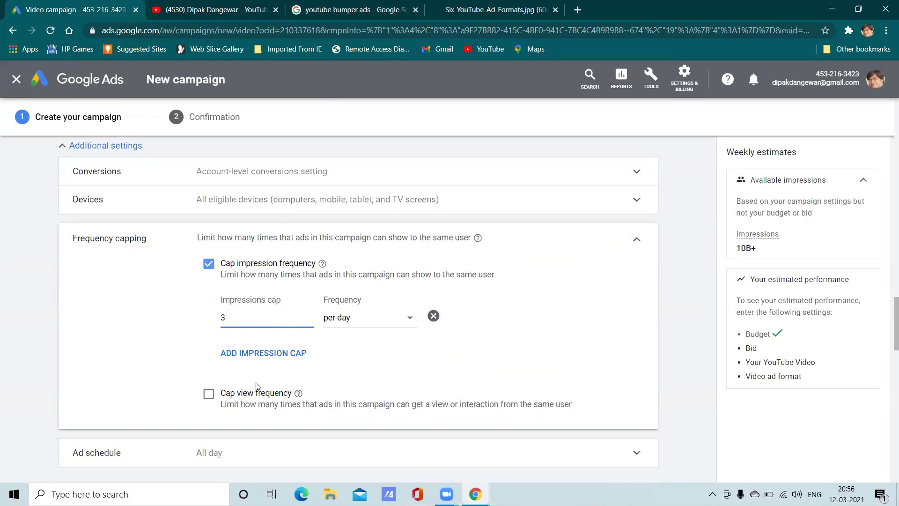
Step: Enable the view frequency cap and set it to 2 views per day
{"action": "left_click", "coordinate": [209, 394]}
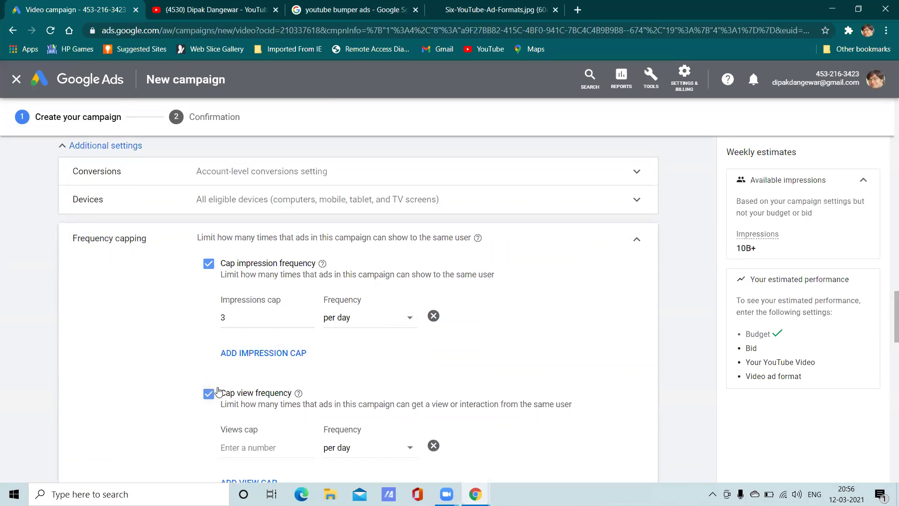
{"action": "scroll", "coordinate": [298, 396], "scroll_direction": "down", "scroll_amount": 2}
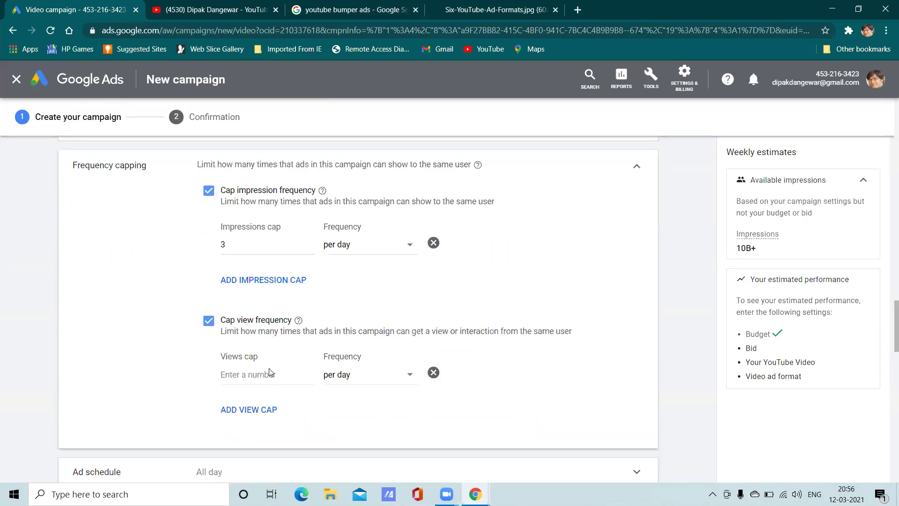
{"action": "left_click", "coordinate": [269, 375]}
{"action": "type", "text": "2"}
{"action": "left_click", "coordinate": [190, 368]}
{"action": "left_click", "coordinate": [253, 410]}
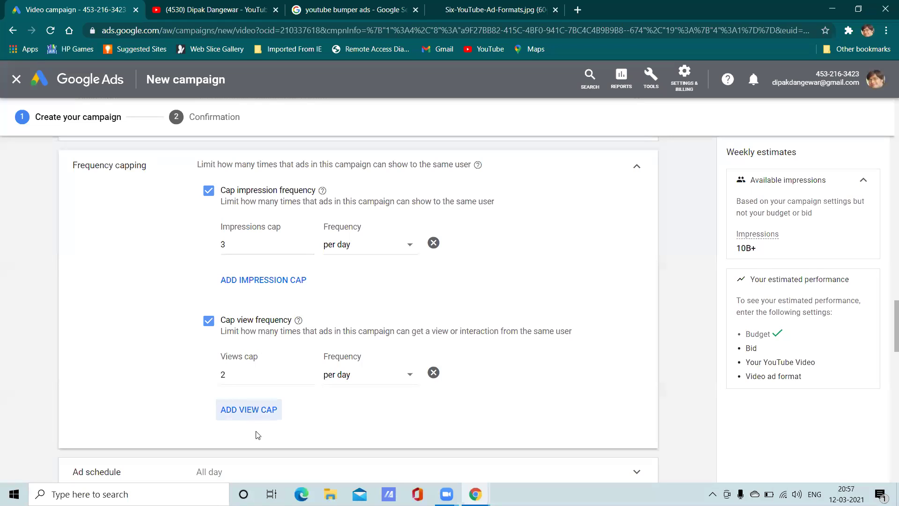
Step: Set both the views cap and the impressions cap to 5 per day
{"action": "left_click", "coordinate": [237, 374]}
{"action": "key", "text": "BackSpace"}
{"action": "type", "text": "5"}
{"action": "double_click", "coordinate": [224, 244]}
{"action": "type", "text": "5"}
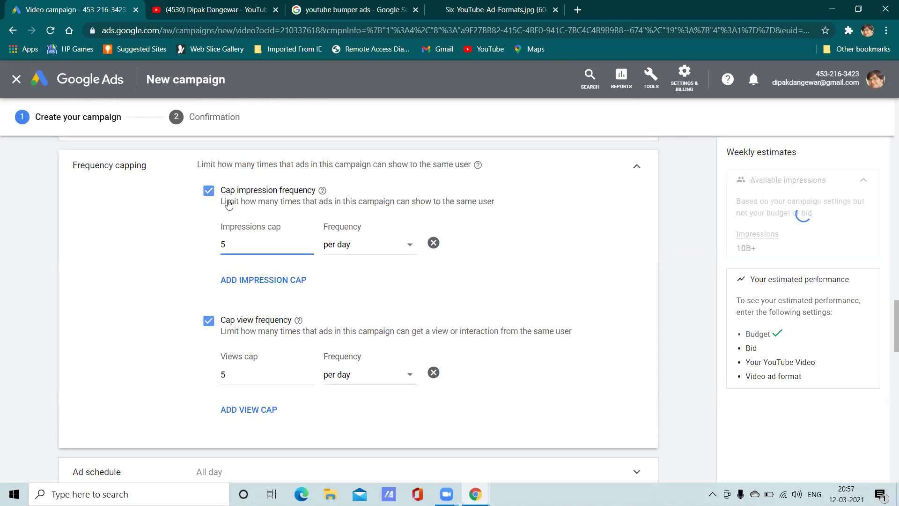
{"action": "left_click", "coordinate": [190, 353]}
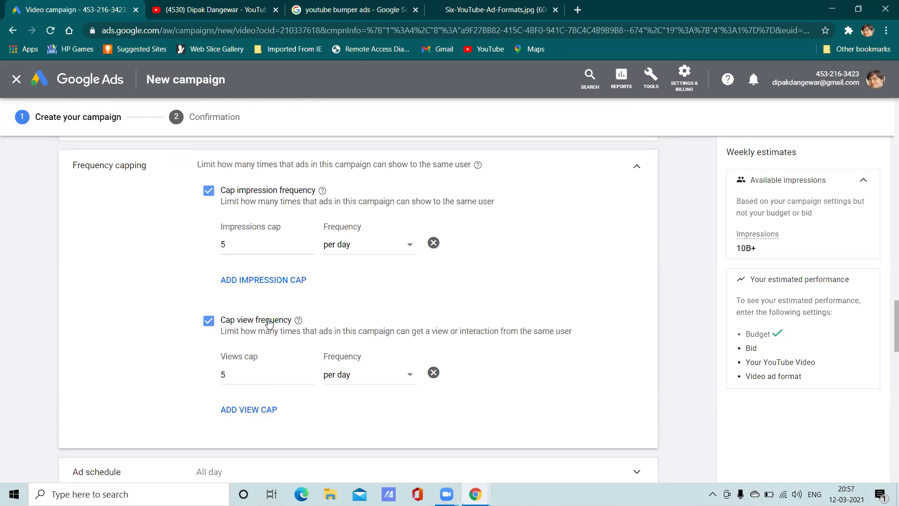
Step: Review the campaign settings from the campaign name and budget down to frequency capping, including the impressions cap's frequency options
{"action": "scroll", "coordinate": [268, 320], "scroll_direction": "up", "scroll_amount": 6}
{"action": "scroll", "coordinate": [268, 319], "scroll_direction": "up", "scroll_amount": 20}
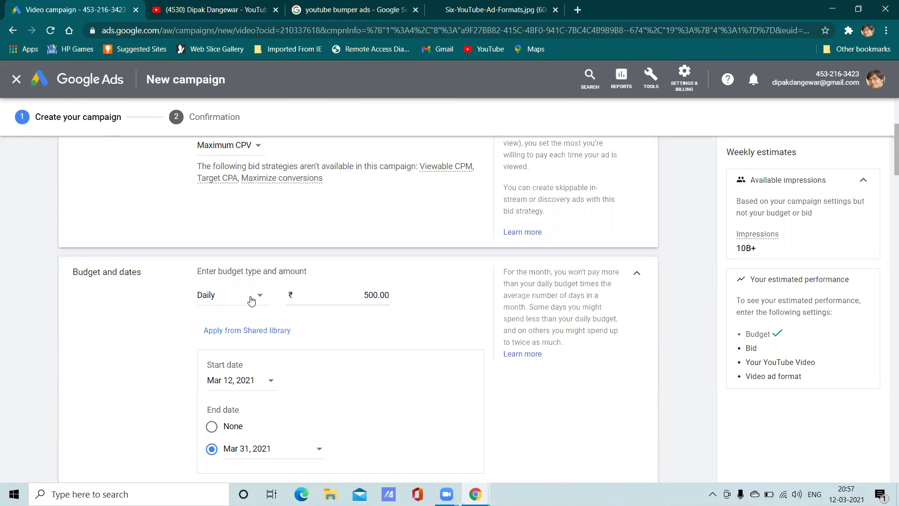
{"action": "scroll", "coordinate": [329, 283], "scroll_direction": "up", "scroll_amount": 3}
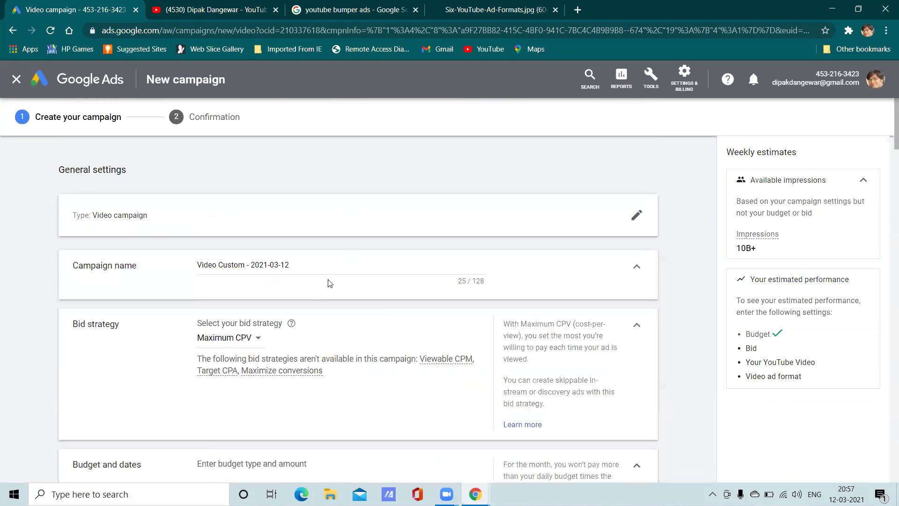
{"action": "scroll", "coordinate": [330, 283], "scroll_direction": "down", "scroll_amount": 20}
{"action": "scroll", "coordinate": [328, 281], "scroll_direction": "up", "scroll_amount": 3}
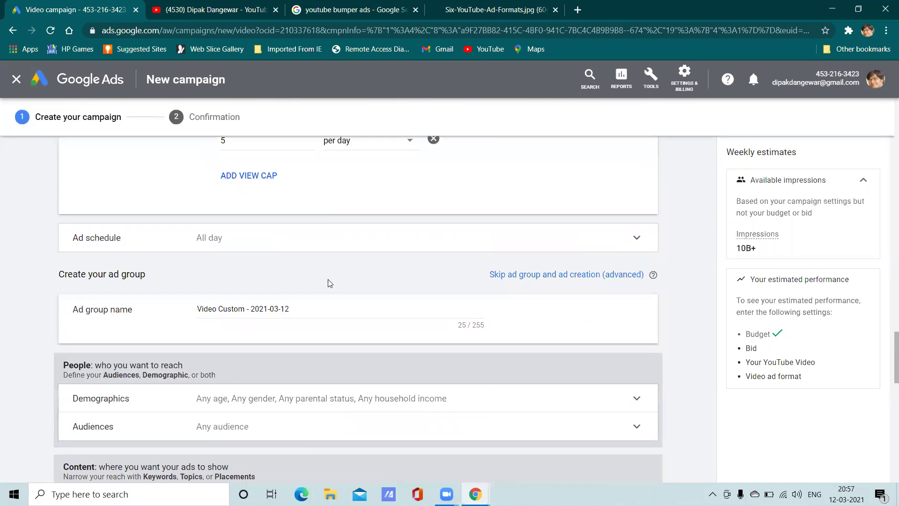
{"action": "scroll", "coordinate": [252, 273], "scroll_direction": "up", "scroll_amount": 3}
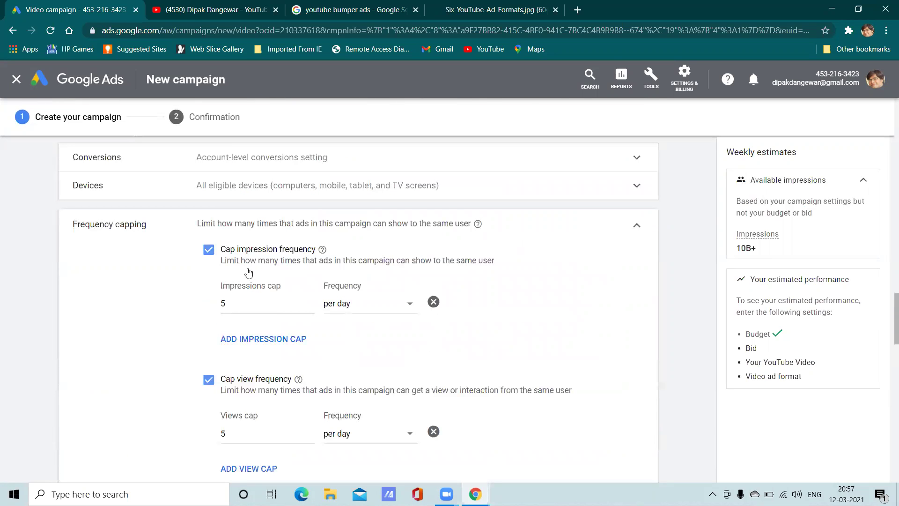
{"action": "scroll", "coordinate": [271, 285], "scroll_direction": "down", "scroll_amount": 2}
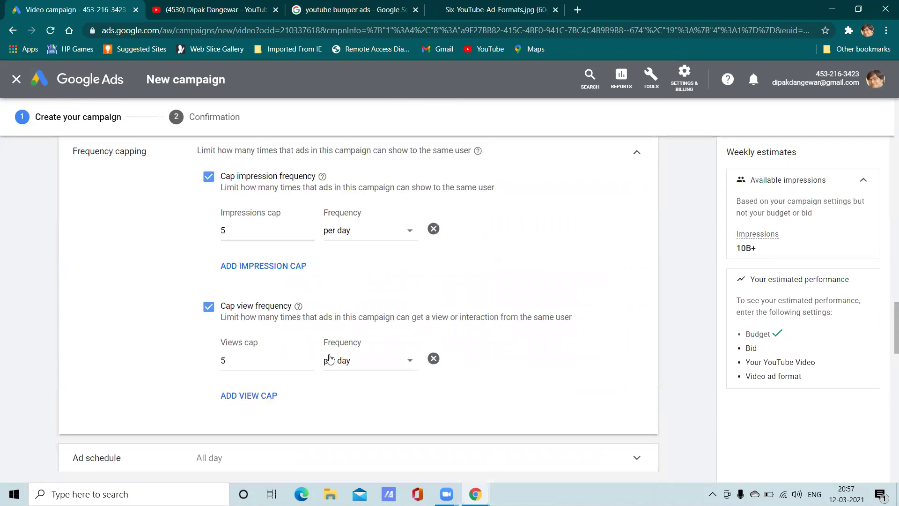
{"action": "left_click", "coordinate": [367, 233]}
{"action": "left_click", "coordinate": [364, 224]}
Step: Look over the ad schedule's day and time options, keeping all days, and collapse the ad schedule settings
{"action": "scroll", "coordinate": [183, 356], "scroll_direction": "down", "scroll_amount": 4}
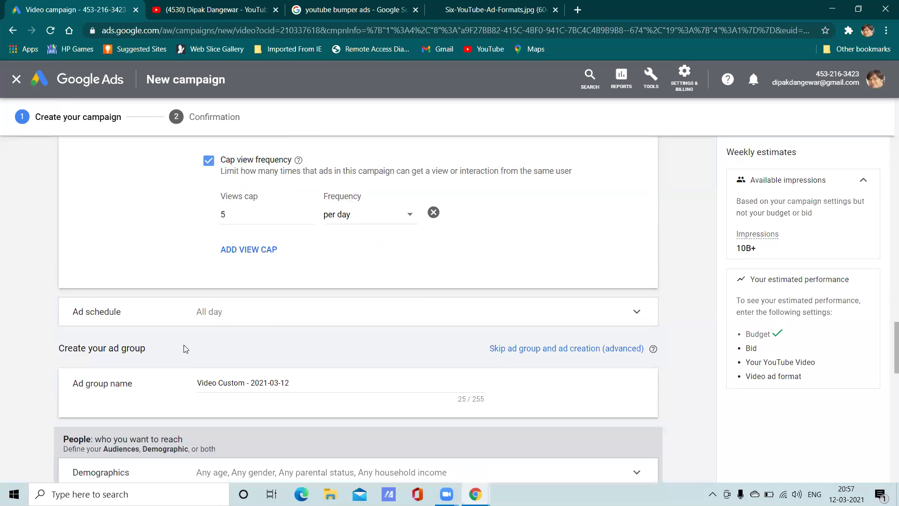
{"action": "left_click", "coordinate": [303, 317]}
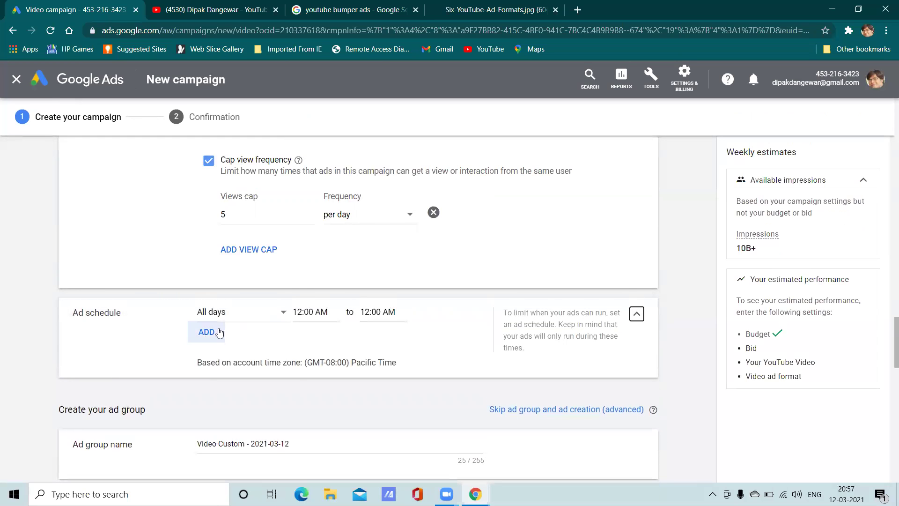
{"action": "left_click", "coordinate": [223, 317]}
{"action": "left_click", "coordinate": [158, 277]}
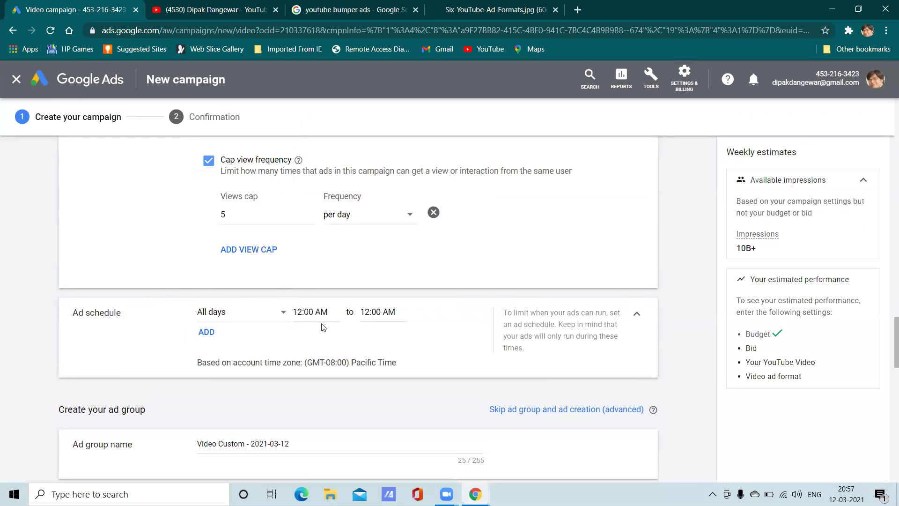
{"action": "left_click", "coordinate": [635, 314]}
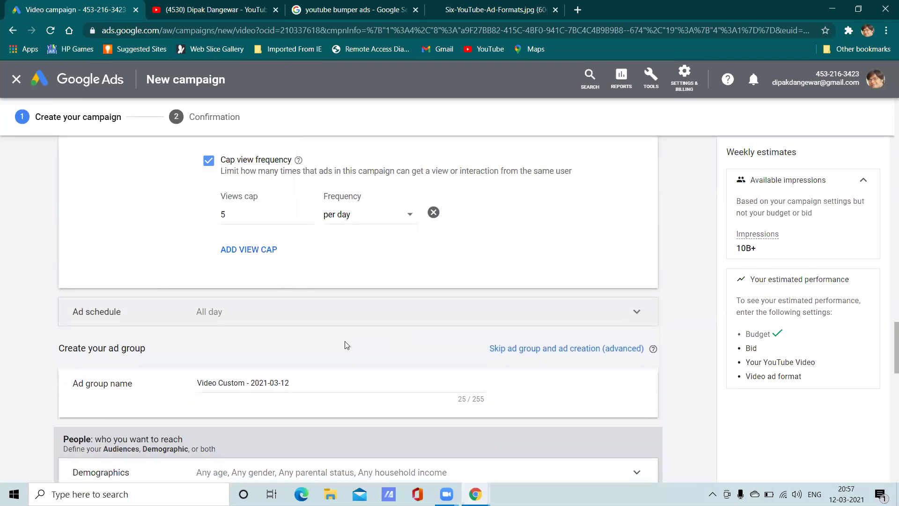
Step: Review the ad group's demographic targeting options for gender, age, parental status and household income, and collapse them
{"action": "scroll", "coordinate": [345, 345], "scroll_direction": "down", "scroll_amount": 3}
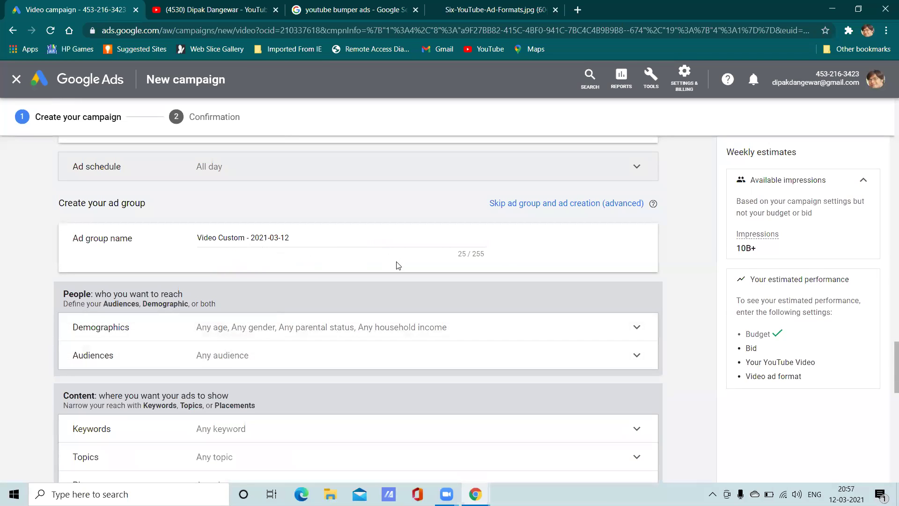
{"action": "scroll", "coordinate": [317, 287], "scroll_direction": "down", "scroll_amount": 3}
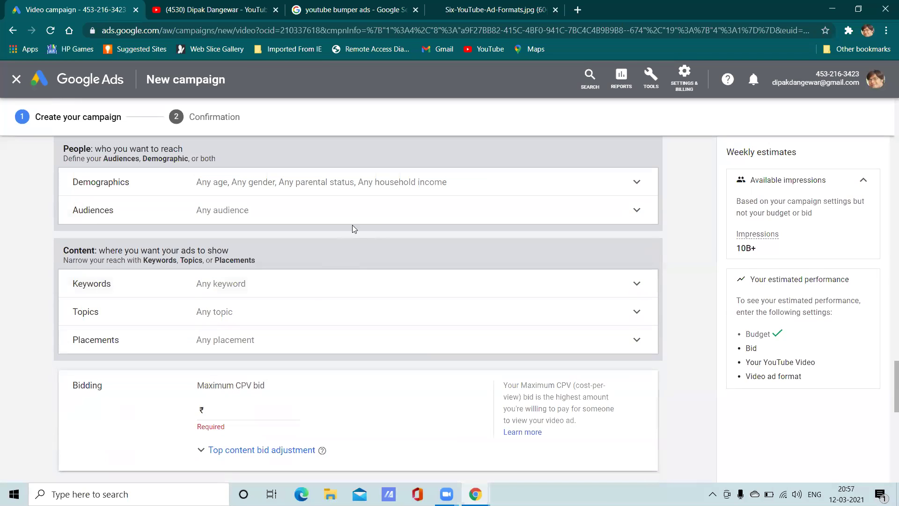
{"action": "left_click", "coordinate": [358, 183]}
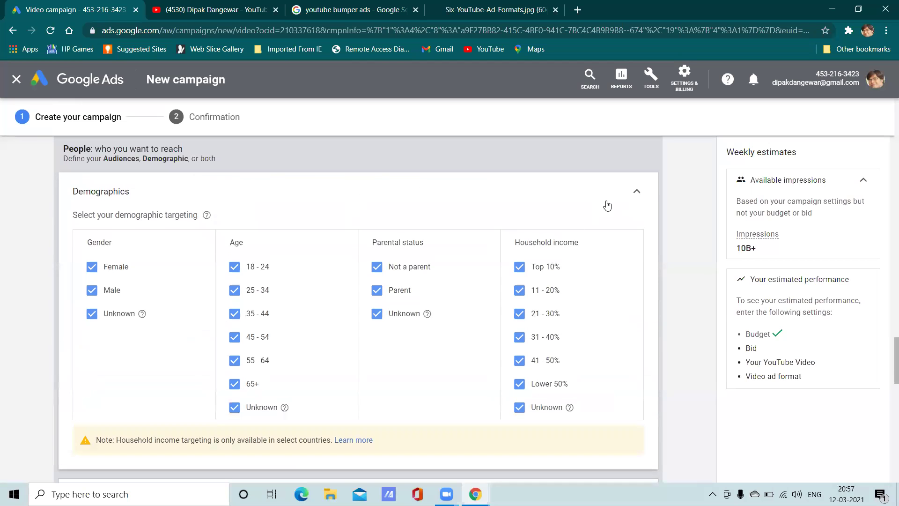
{"action": "left_click", "coordinate": [621, 200]}
Step: Set the ad group's maximum CPV bid to ₹1.00 and look at the top content bid adjustment option
{"action": "scroll", "coordinate": [277, 319], "scroll_direction": "down", "scroll_amount": 2}
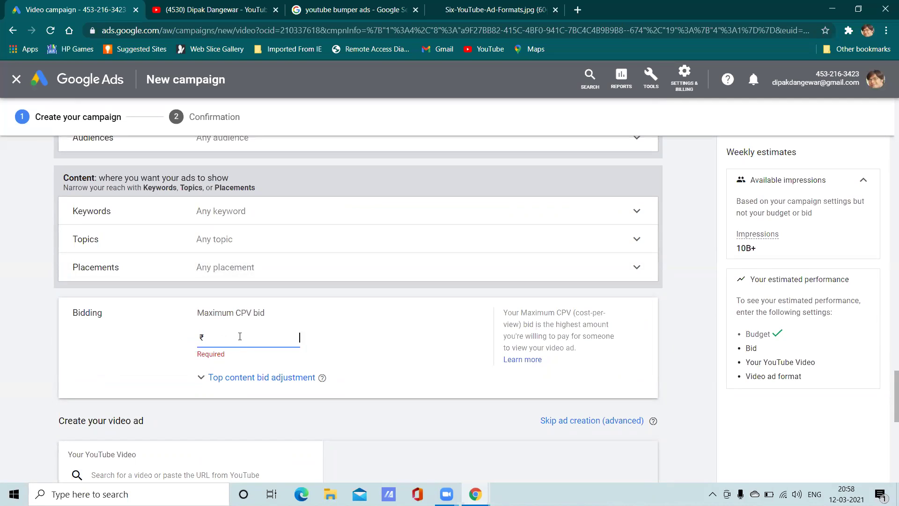
{"action": "type", "text": "1"}
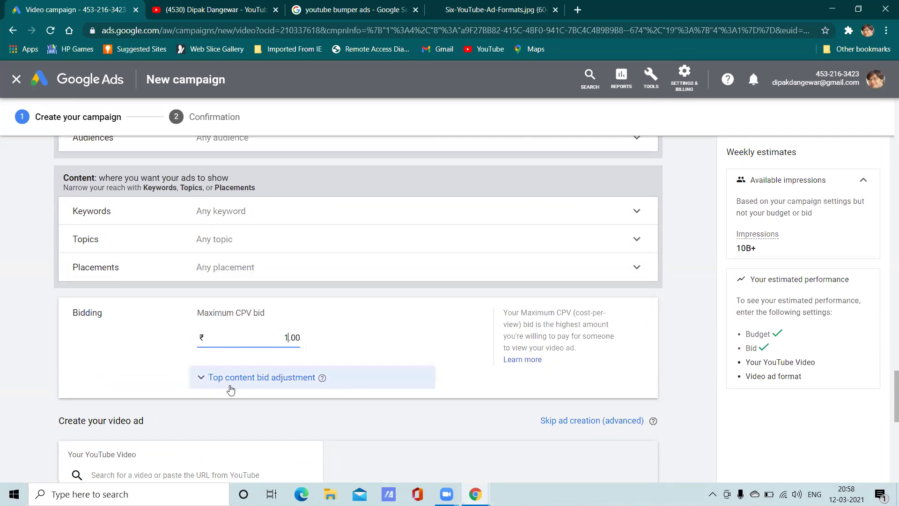
{"action": "left_click", "coordinate": [162, 364]}
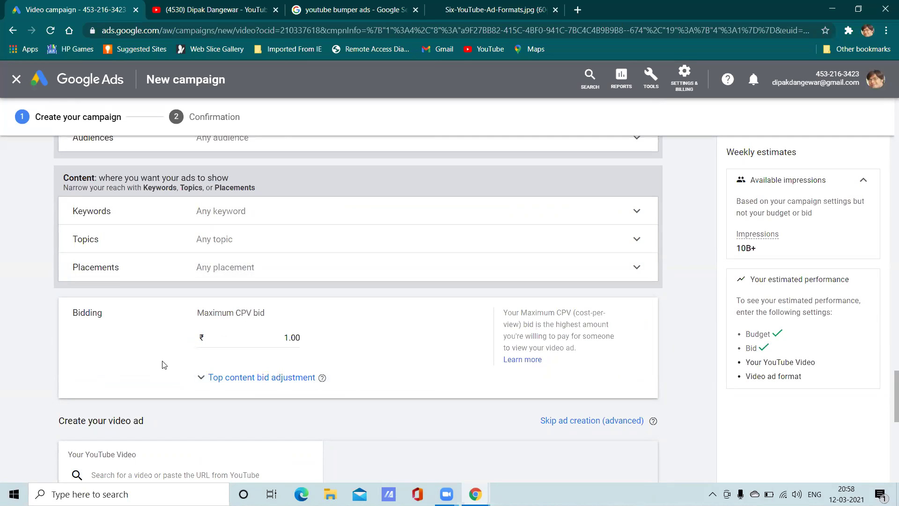
{"action": "left_click", "coordinate": [220, 377]}
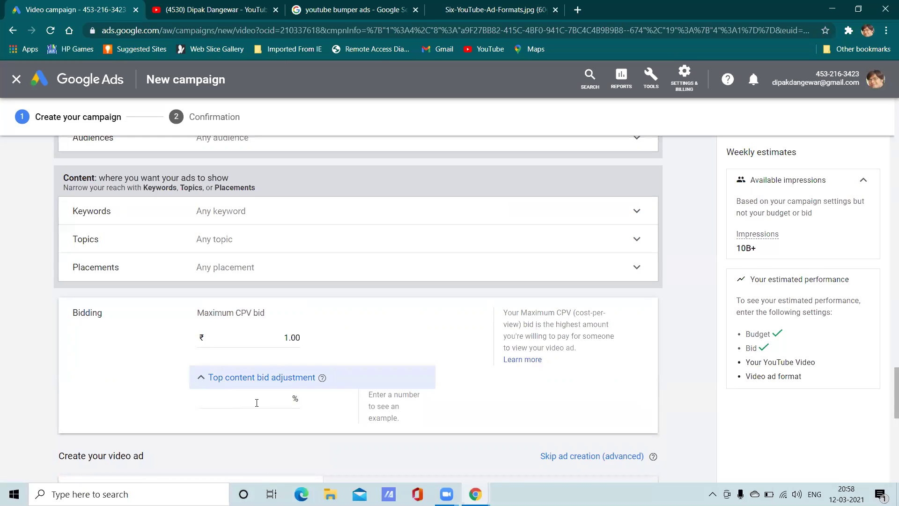
{"action": "left_click", "coordinate": [200, 378]}
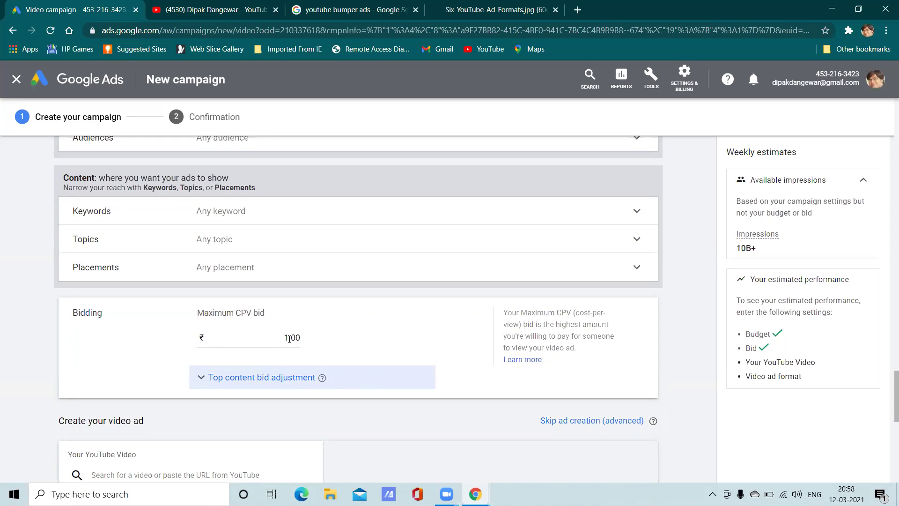
Step: Set the ad group's maximum CPV bid to ₹0.25
{"action": "scroll", "coordinate": [402, 386], "scroll_direction": "down", "scroll_amount": 6}
{"action": "scroll", "coordinate": [402, 386], "scroll_direction": "up", "scroll_amount": 5}
{"action": "left_click", "coordinate": [287, 268]}
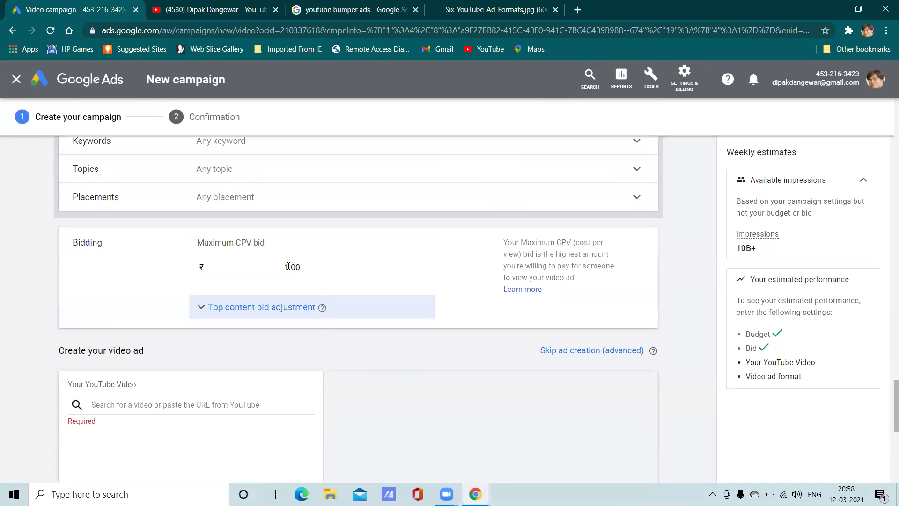
{"action": "key", "text": "BackSpace"}
{"action": "type", "text": "0"}
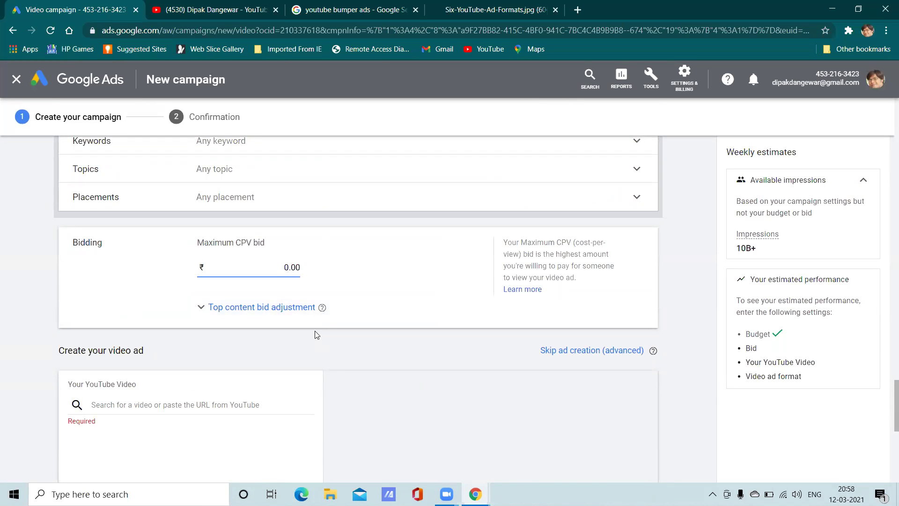
{"action": "type", "text": ".25"}
{"action": "left_click", "coordinate": [454, 321]}
Step: Switch to the YouTube channel page and copy the link of the Digital Monkey digital marketing training institute video
{"action": "scroll", "coordinate": [190, 326], "scroll_direction": "down", "scroll_amount": 3}
{"action": "left_click", "coordinate": [174, 260]}
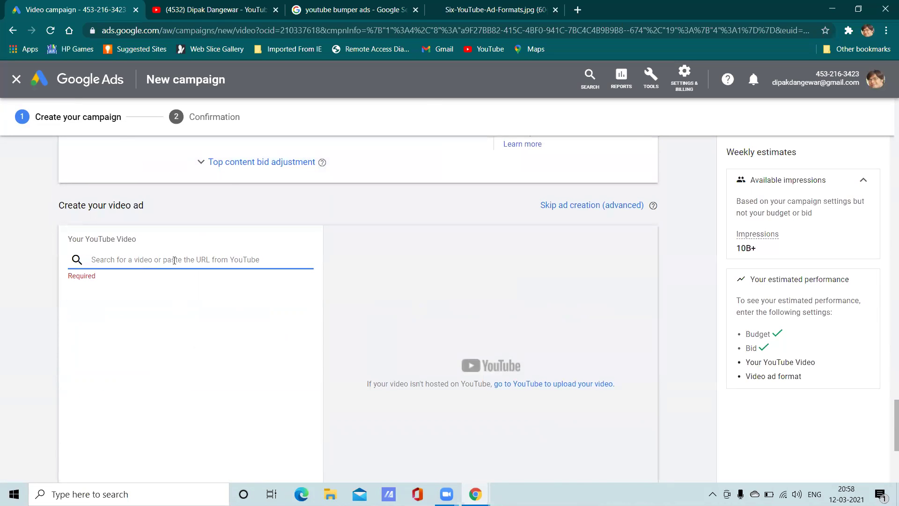
{"action": "left_click", "coordinate": [212, 9]}
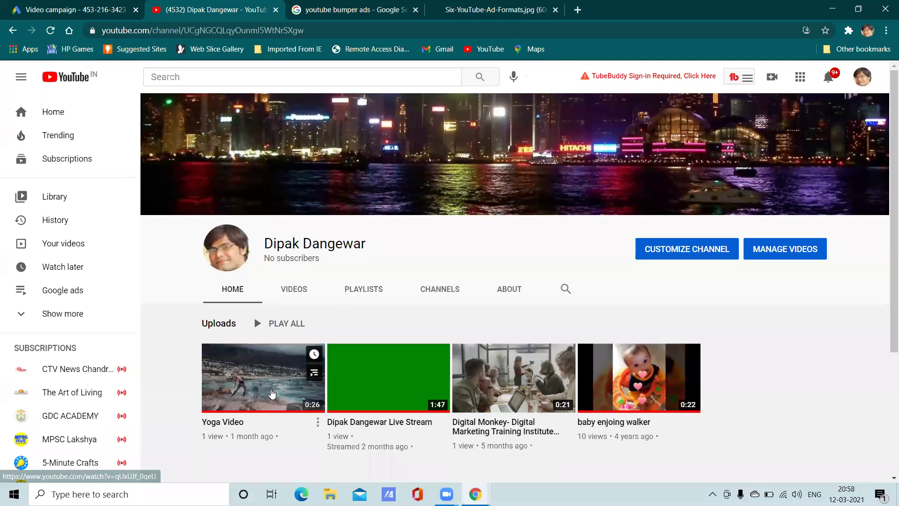
{"action": "right_click", "coordinate": [469, 371]}
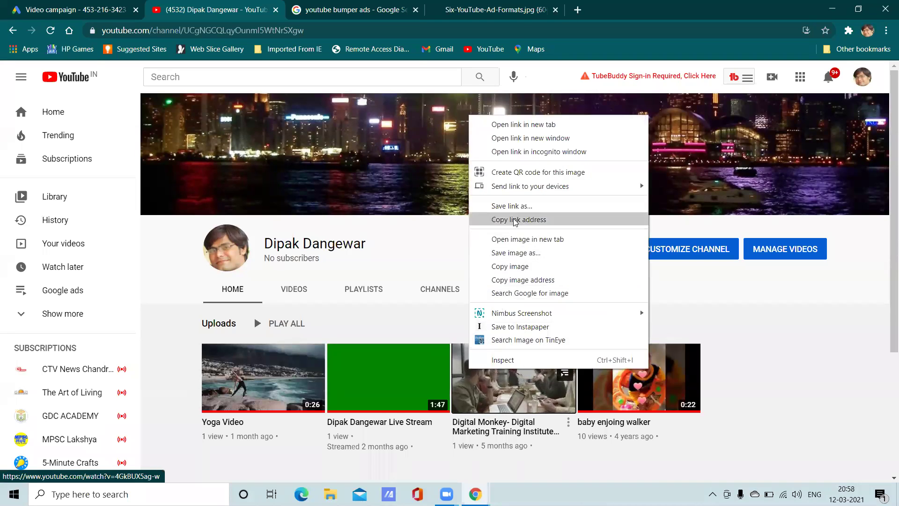
{"action": "left_click", "coordinate": [576, 218]}
Step: Return to Google Ads, add the copied link as the ad's YouTube video, and choose the Skippable in-stream ad format
{"action": "left_click", "coordinate": [69, 3]}
{"action": "right_click", "coordinate": [146, 260]}
{"action": "left_click", "coordinate": [188, 348]}
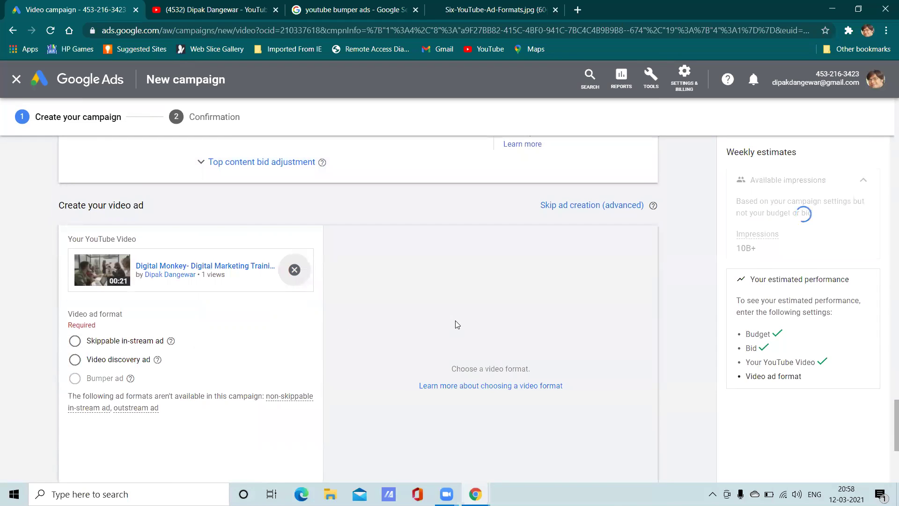
{"action": "scroll", "coordinate": [458, 325], "scroll_direction": "down", "scroll_amount": 2}
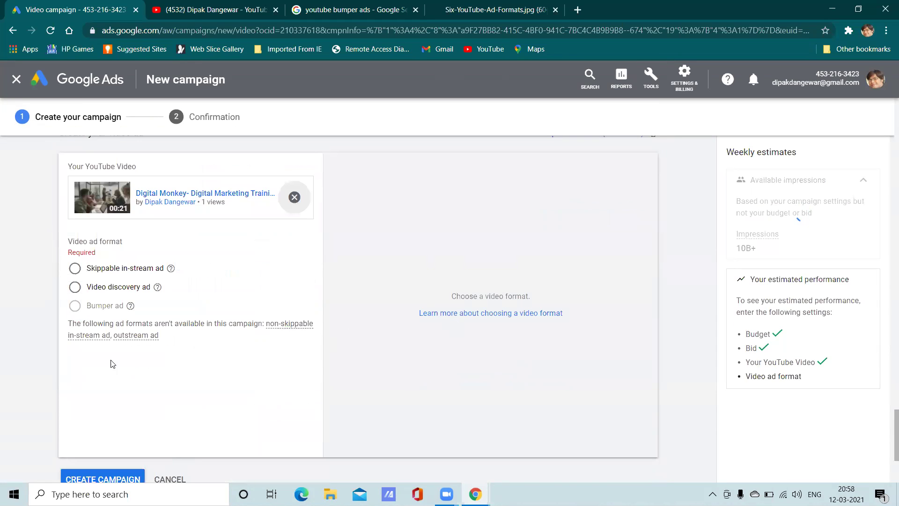
{"action": "left_click", "coordinate": [76, 268]}
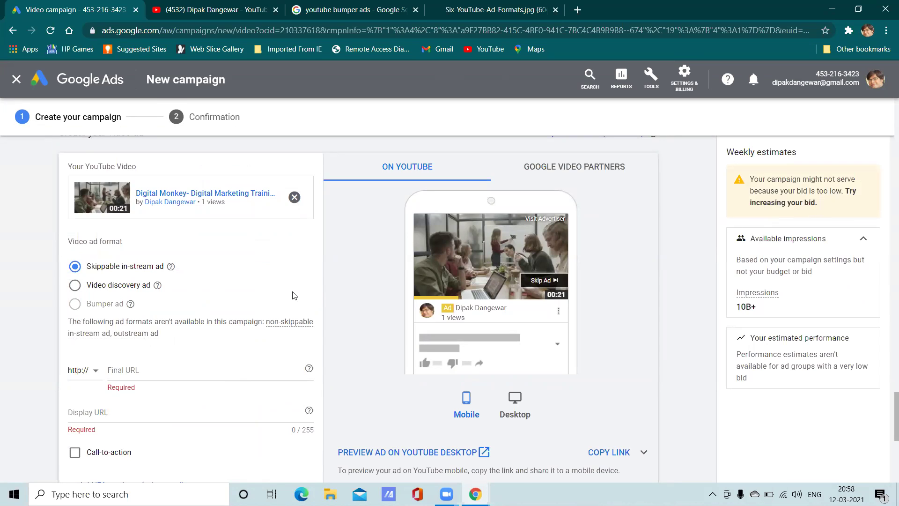
Step: Set the ad group's maximum CPV bid to ₹0.50
{"action": "scroll", "coordinate": [289, 291], "scroll_direction": "up", "scroll_amount": 3}
{"action": "left_click", "coordinate": [300, 195]}
{"action": "key", "text": "BackSpace"}
{"action": "key", "text": "BackSpace"}
{"action": "key", "text": "BackSpace"}
{"action": "key", "text": "BackSpace"}
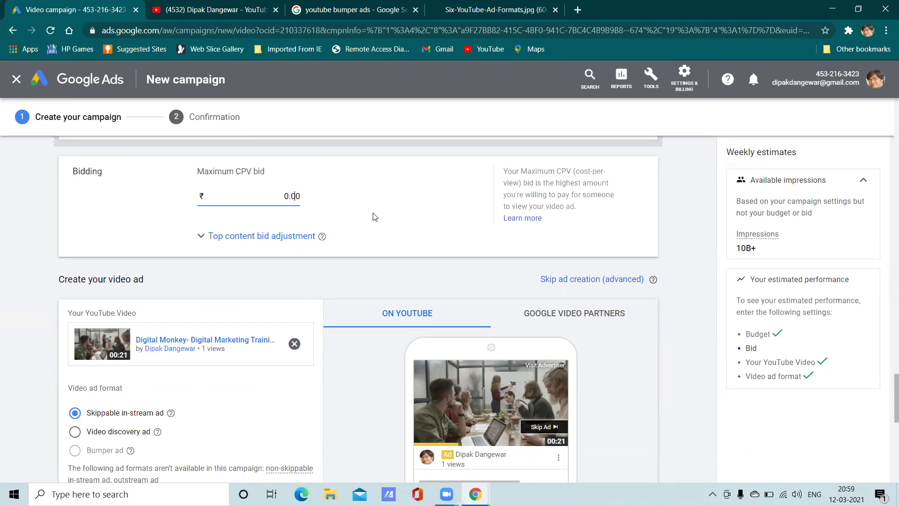
{"action": "type", "text": "0.50"}
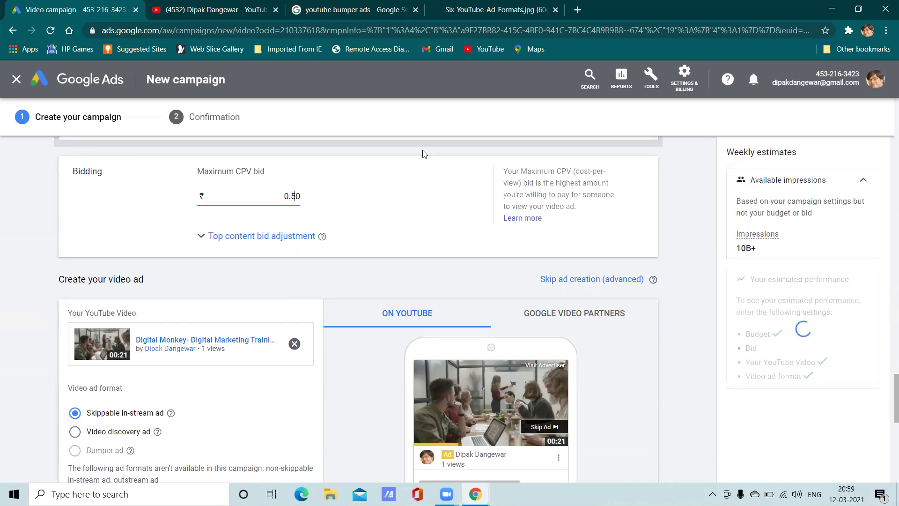
{"action": "left_click", "coordinate": [368, 190]}
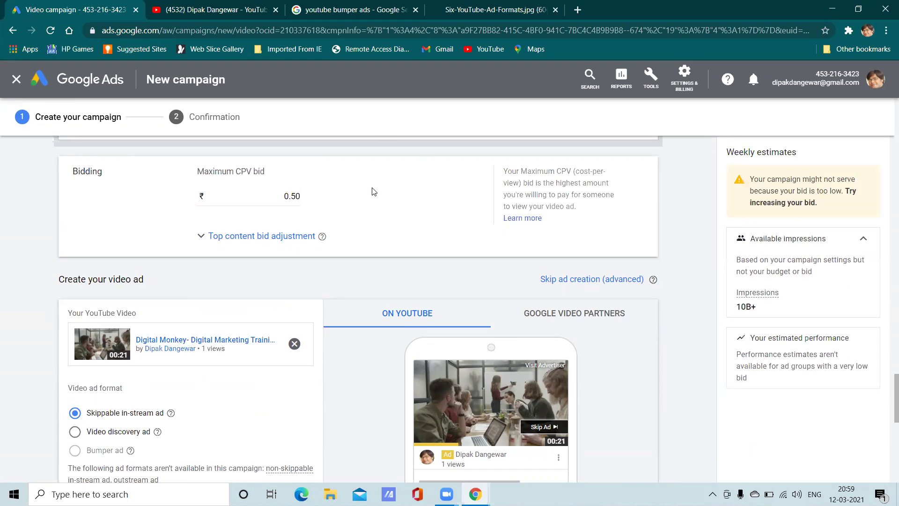
Step: Set the ad group's maximum CPV bid to ₹1.00 and apply it to refresh the weekly estimates
{"action": "double_click", "coordinate": [283, 197]}
{"action": "key", "text": "BackSpace"}
{"action": "type", "text": "1."}
{"action": "left_click", "coordinate": [373, 203]}
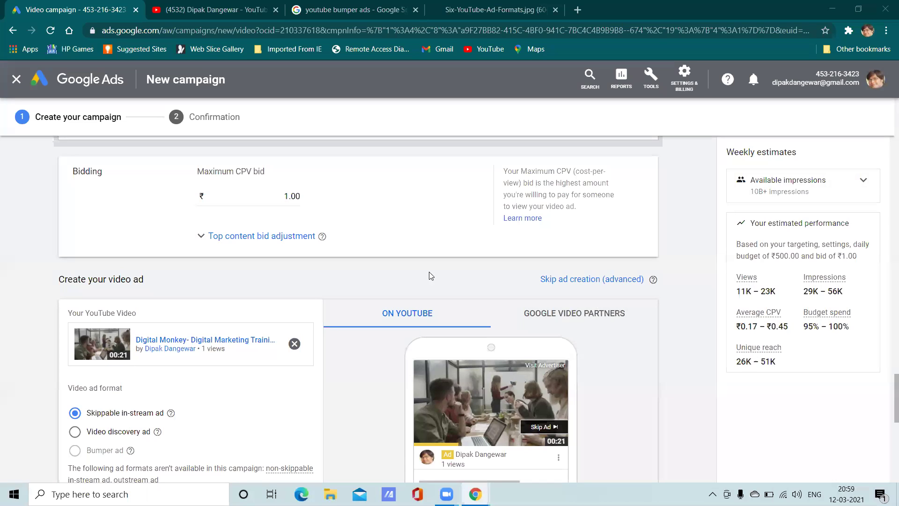
Step: Review the campaign form's content exclusions, people and content targeting, and bidding sections
{"action": "scroll", "coordinate": [350, 284], "scroll_direction": "down", "scroll_amount": 3}
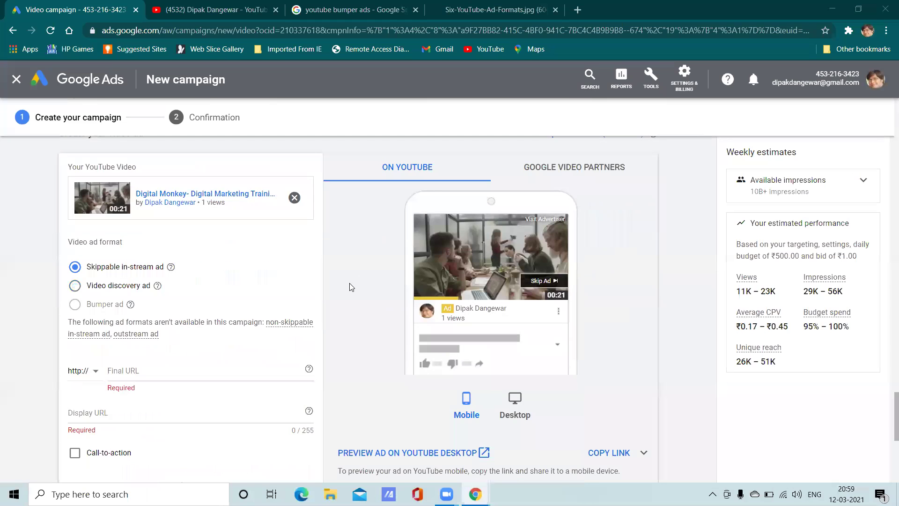
{"action": "scroll", "coordinate": [281, 286], "scroll_direction": "down", "scroll_amount": 4}
{"action": "scroll", "coordinate": [354, 287], "scroll_direction": "up", "scroll_amount": 7}
{"action": "scroll", "coordinate": [354, 286], "scroll_direction": "up", "scroll_amount": 15}
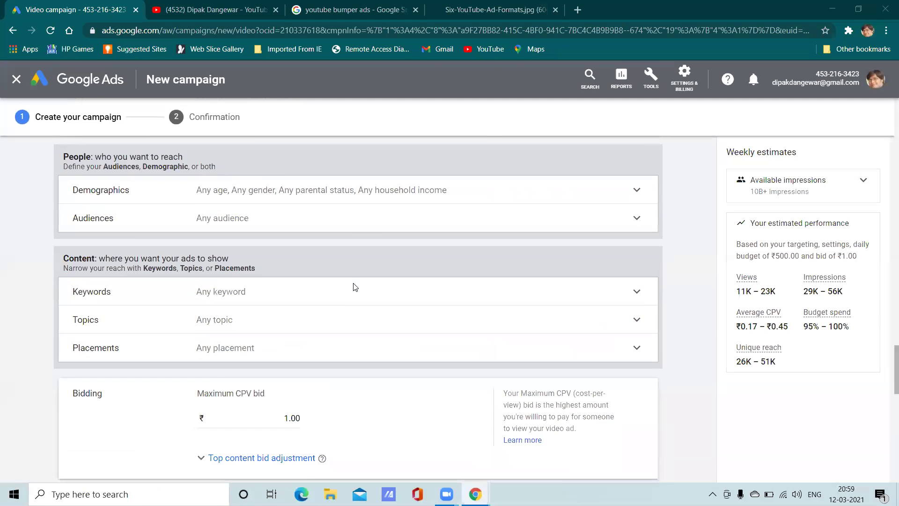
{"action": "scroll", "coordinate": [355, 286], "scroll_direction": "up", "scroll_amount": 8}
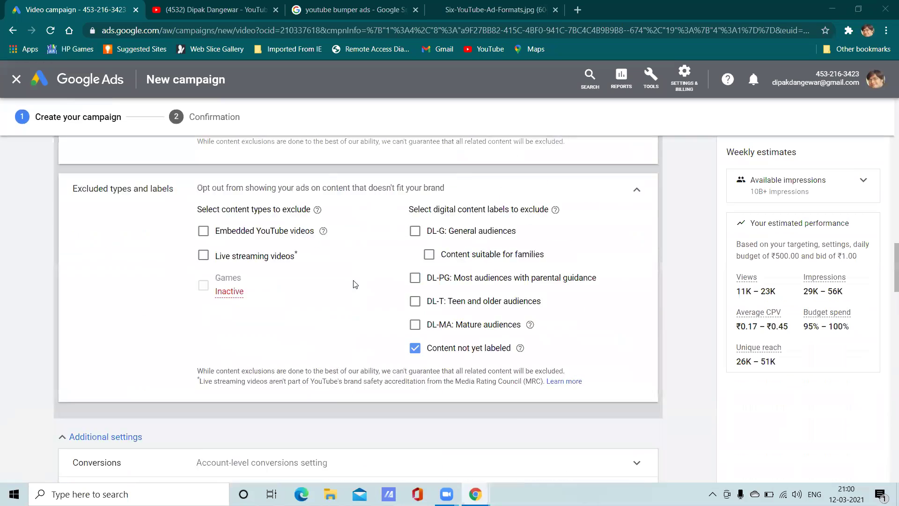
{"action": "scroll", "coordinate": [355, 284], "scroll_direction": "down", "scroll_amount": 12}
{"action": "scroll", "coordinate": [355, 282], "scroll_direction": "down", "scroll_amount": 6}
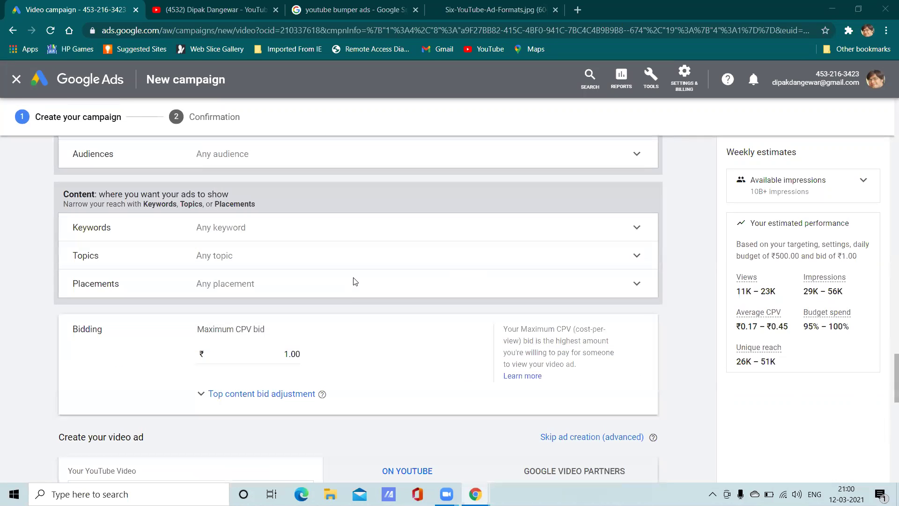
{"action": "scroll", "coordinate": [295, 264], "scroll_direction": "down", "scroll_amount": 6}
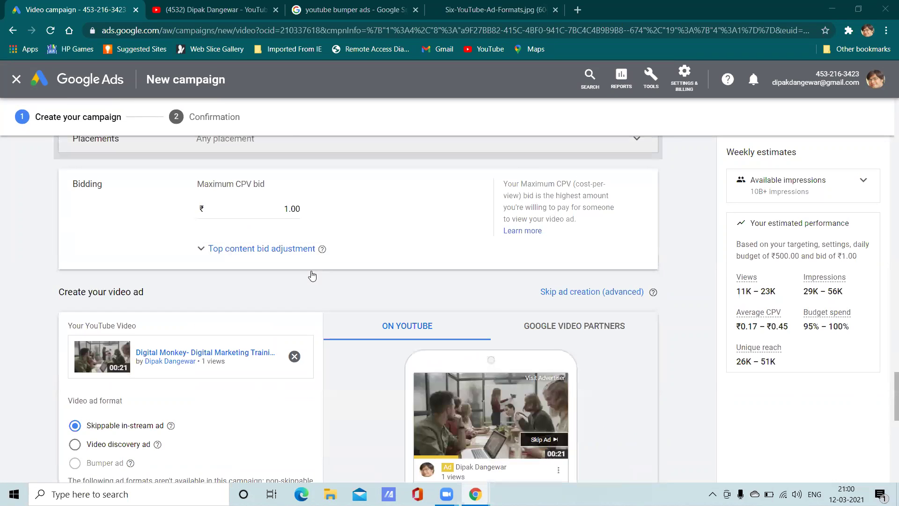
Step: Enter the website address thedigitalmonkey.in in a new browser tab and copy it for the ad's final URL
{"action": "scroll", "coordinate": [312, 276], "scroll_direction": "down", "scroll_amount": 5}
{"action": "scroll", "coordinate": [281, 267], "scroll_direction": "up", "scroll_amount": 2}
{"action": "left_click", "coordinate": [189, 239]}
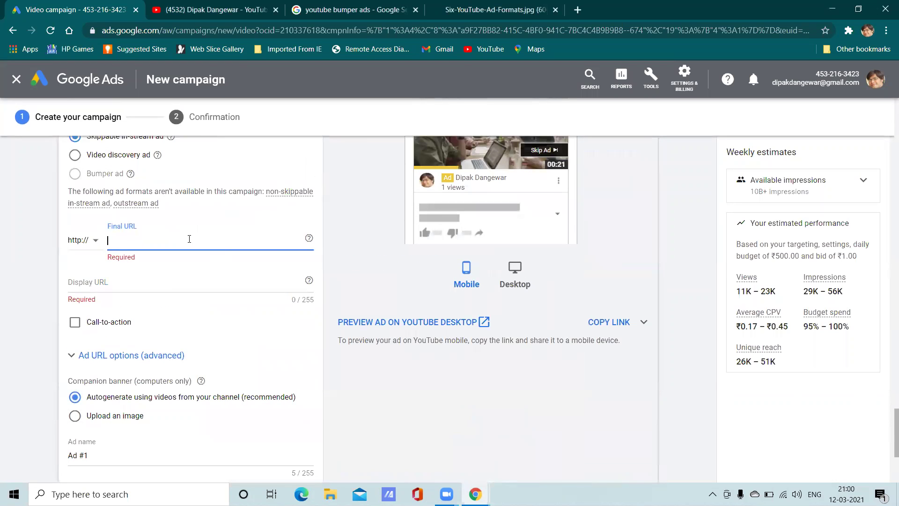
{"action": "left_click", "coordinate": [577, 11]}
{"action": "type", "text": "the"}
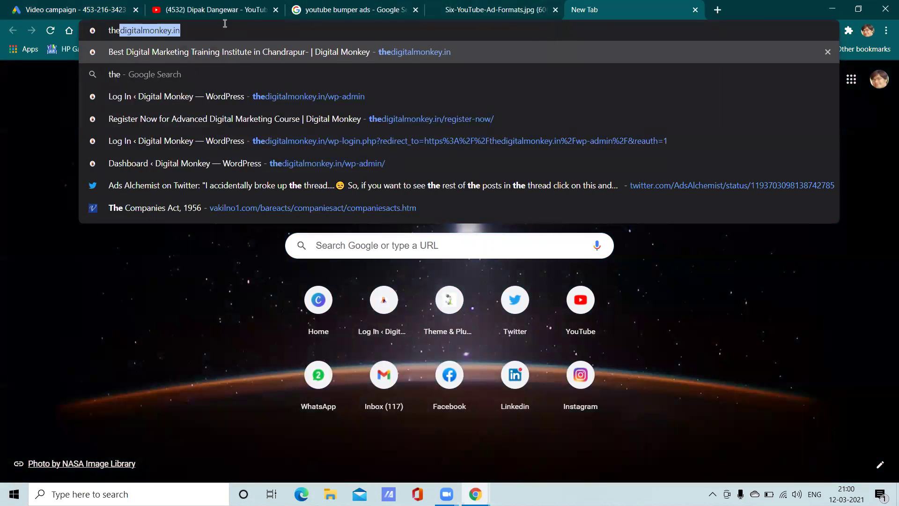
{"action": "left_click_drag", "start_coordinate": [198, 29], "coordinate": [112, 29]}
{"action": "right_click", "coordinate": [120, 30]}
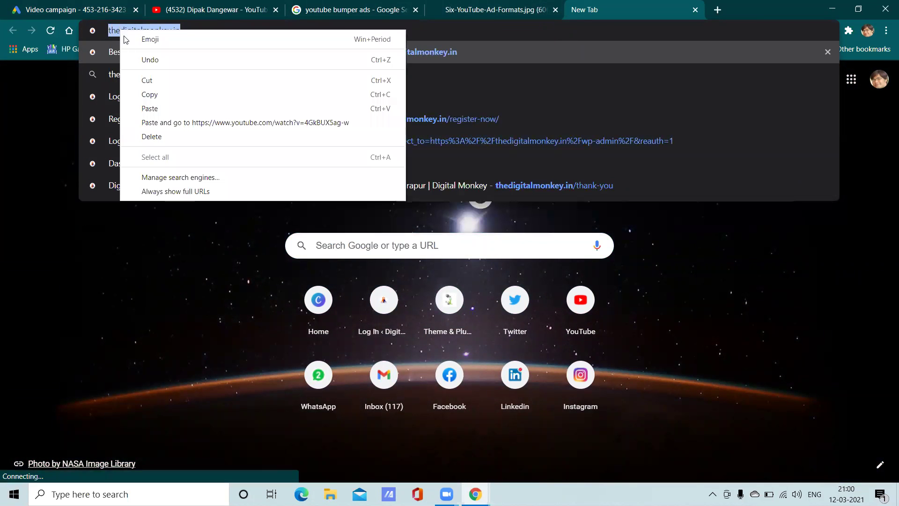
{"action": "left_click", "coordinate": [150, 94]}
{"action": "left_click", "coordinate": [68, 7]}
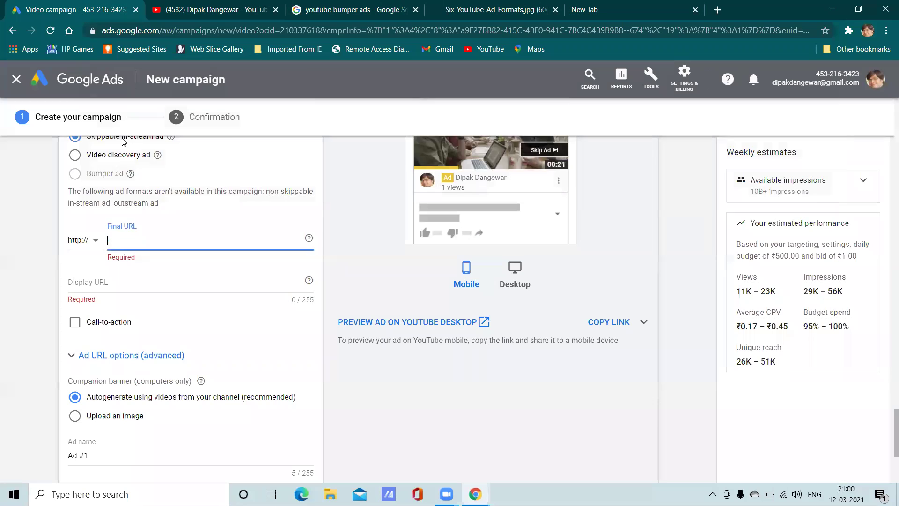
{"action": "right_click", "coordinate": [120, 248]}
{"action": "left_click", "coordinate": [117, 238]}
{"action": "right_click", "coordinate": [117, 238]}
{"action": "left_click", "coordinate": [146, 327]}
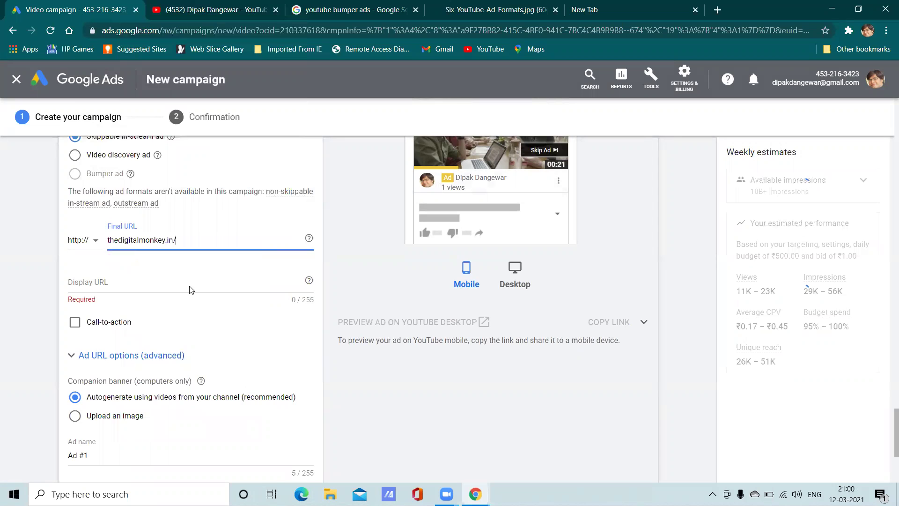
{"action": "left_click", "coordinate": [93, 243]}
{"action": "left_click", "coordinate": [87, 269]}
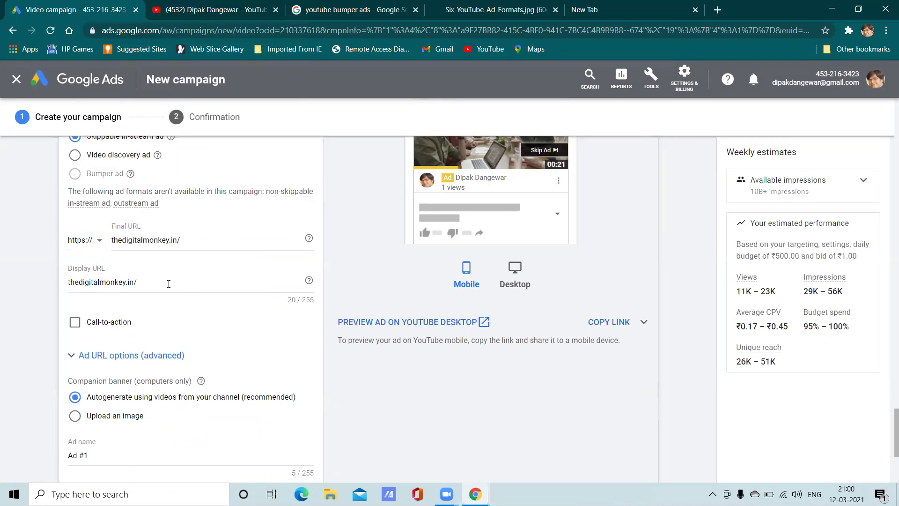
Step: Extend the video ad's display URL to thedigitalmonkey.in/register-now
{"action": "left_click", "coordinate": [145, 281]}
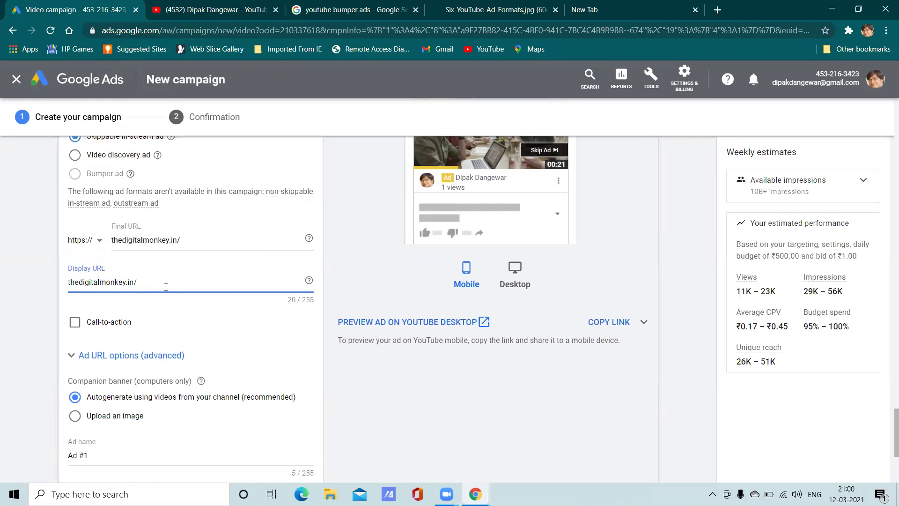
{"action": "type", "text": "re"}
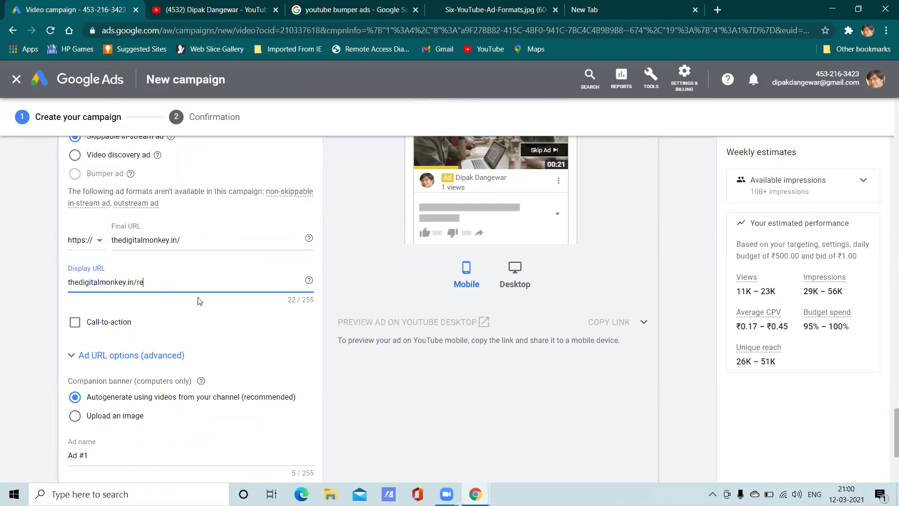
{"action": "type", "text": "gister-m"}
{"action": "type", "text": "o"}
{"action": "type", "text": "w"}
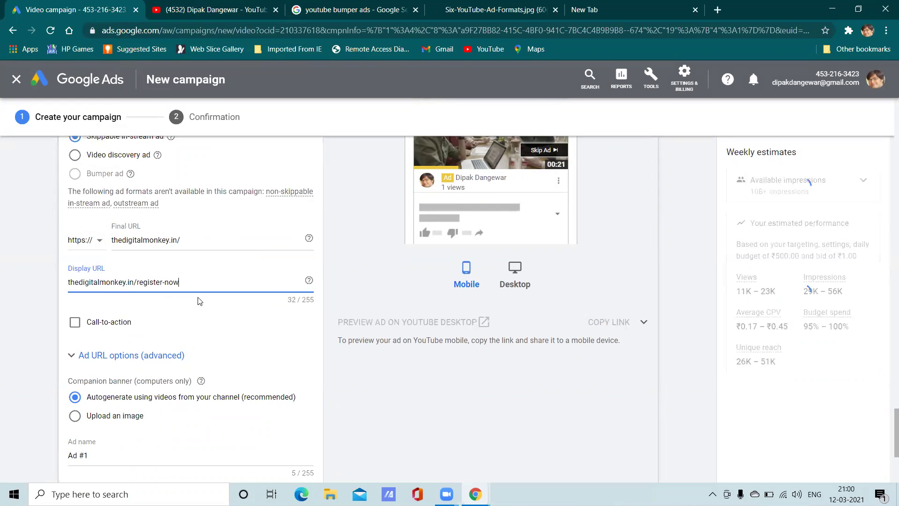
Step: Enable the video ad's call-to-action and set its text to "Know More"
{"action": "left_click", "coordinate": [75, 323]}
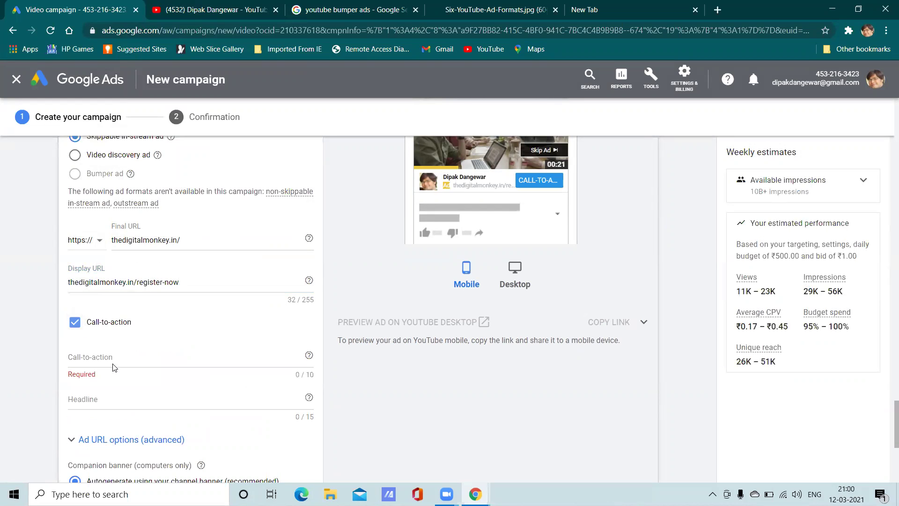
{"action": "left_click", "coordinate": [115, 361]}
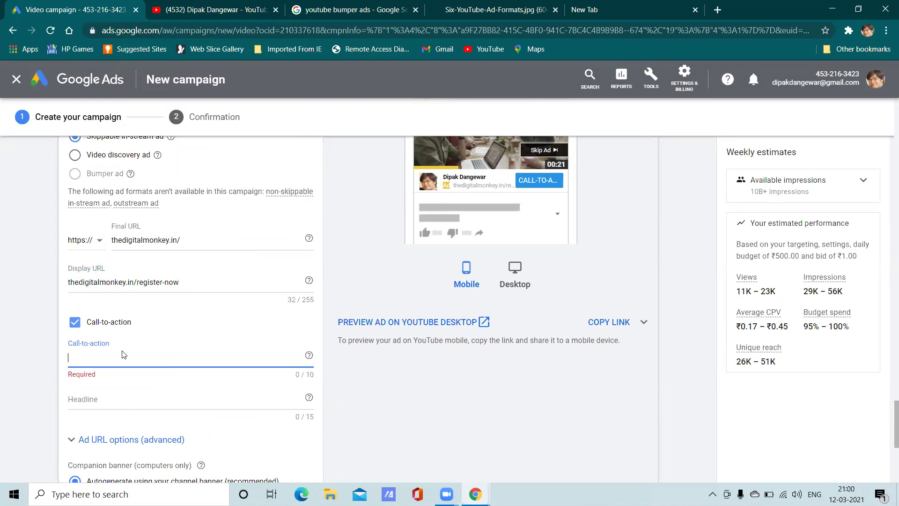
{"action": "type", "text": "Know More"}
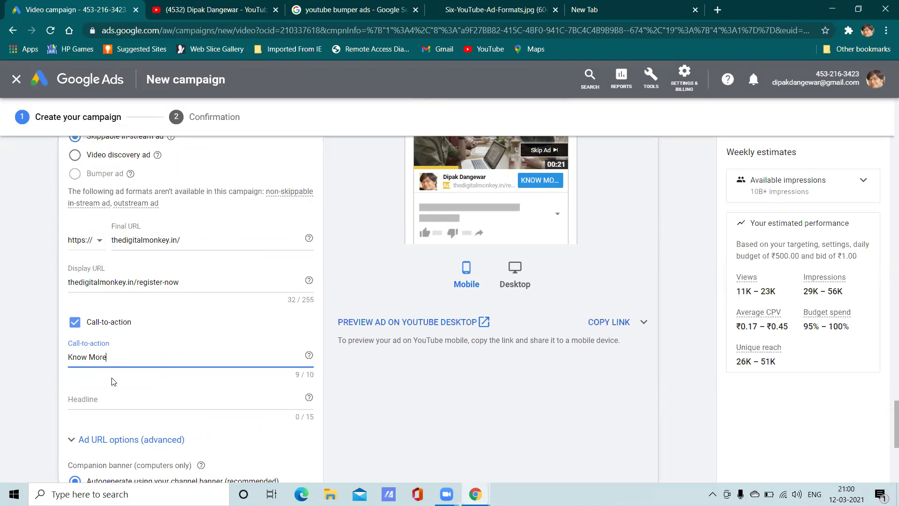
Step: Enter the call-to-action headline, beginning with "Learn Digit"
{"action": "left_click", "coordinate": [117, 405]}
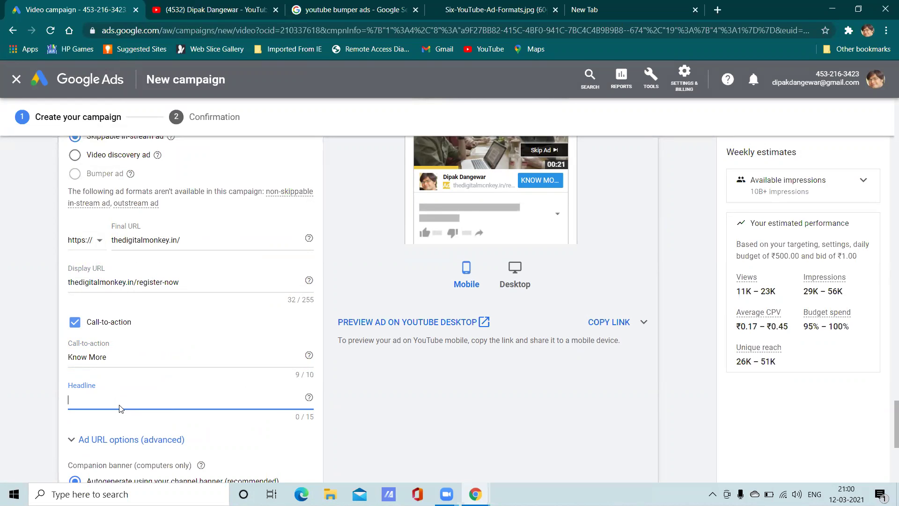
{"action": "type", "text": "Lae"}
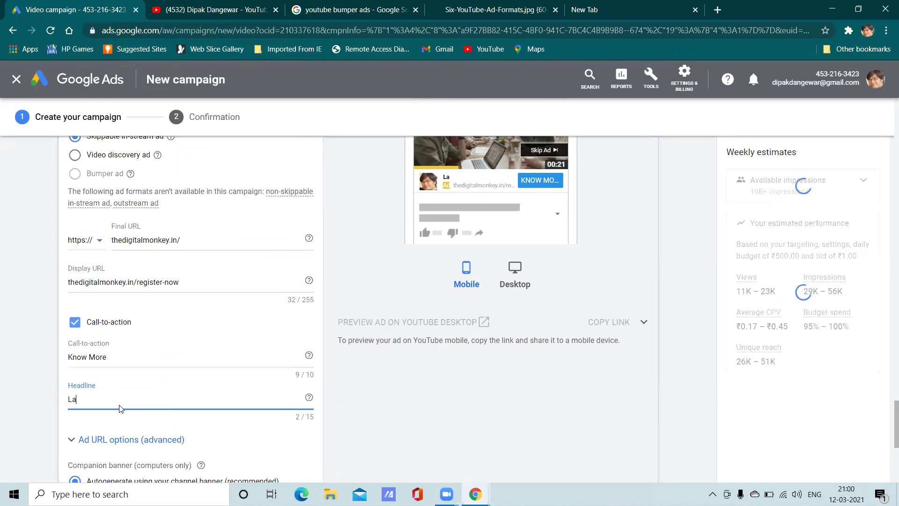
{"action": "key", "text": "BackSpace"}
{"action": "key", "text": "BackSpace"}
{"action": "type", "text": "earn Digitral"}
{"action": "key", "text": "BackSpace"}
{"action": "key", "text": "BackSpace"}
{"action": "key", "text": "BackSpace"}
{"action": "key", "text": "BackSpace"}
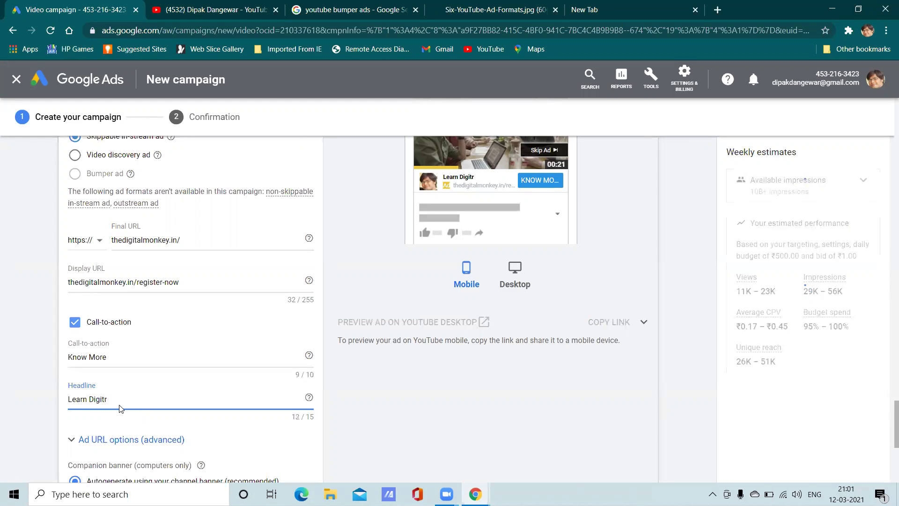
Step: Replace the video ad's headline text with "Enroll Now"
{"action": "type", "text": "tal"}
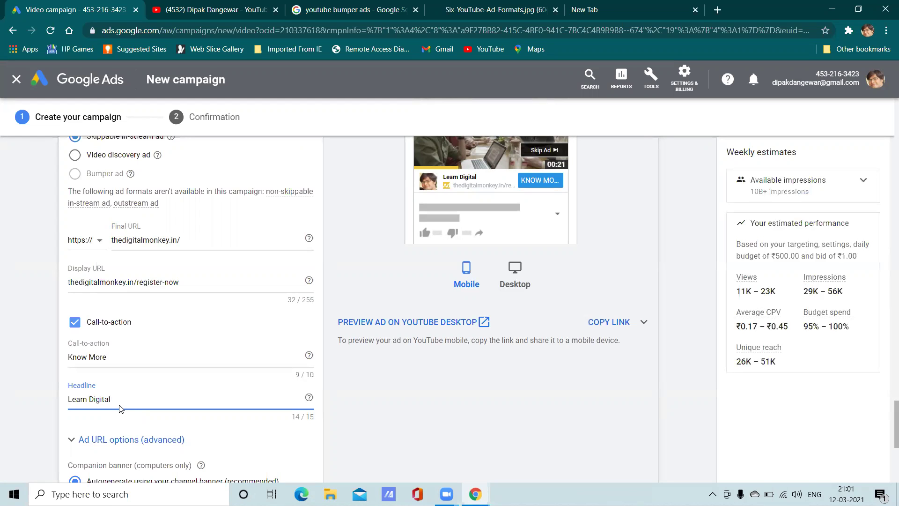
{"action": "key", "text": "BackSpace"}
{"action": "key", "text": "BackSpace"}
{"action": "key", "text": "BackSpace"}
{"action": "key", "text": "BackSpace"}
{"action": "key", "text": "BackSpace"}
{"action": "key", "text": "BackSpace"}
{"action": "key", "text": "BackSpace"}
{"action": "key", "text": "BackSpace"}
{"action": "key", "text": "BackSpace"}
{"action": "key", "text": "BackSpace"}
{"action": "key", "text": "BackSpace"}
{"action": "key", "text": "BackSpace"}
{"action": "key", "text": "BackSpace"}
{"action": "key", "text": "BackSpace"}
{"action": "type", "text": "Enroll"}
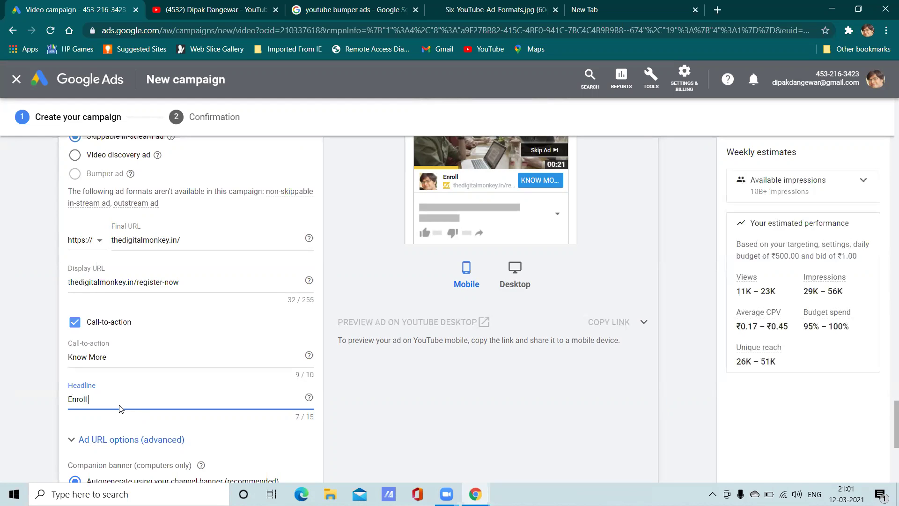
{"action": "type", "text": " Now"}
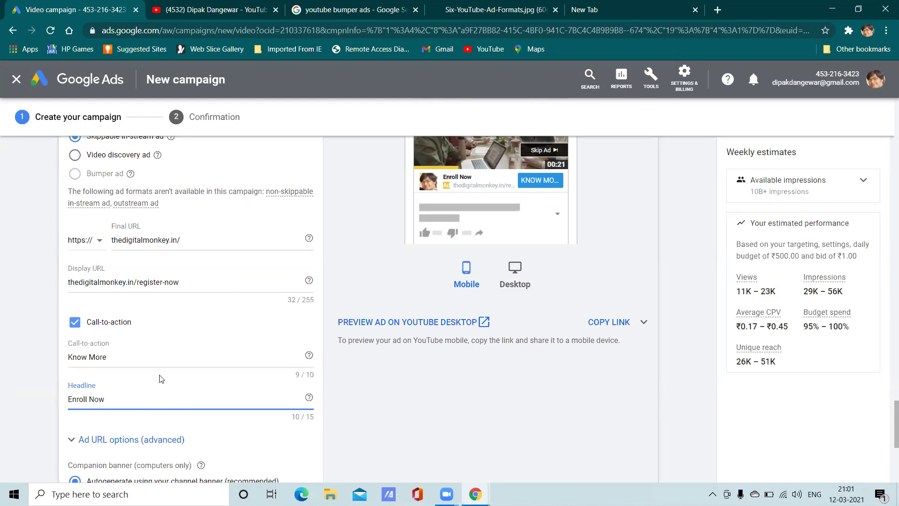
Step: Try the uploaded-image option for the companion banner, browse the Downloads folder for an image, and cancel the file selection
{"action": "scroll", "coordinate": [149, 388], "scroll_direction": "down", "scroll_amount": 2}
{"action": "scroll", "coordinate": [150, 394], "scroll_direction": "down", "scroll_amount": 4}
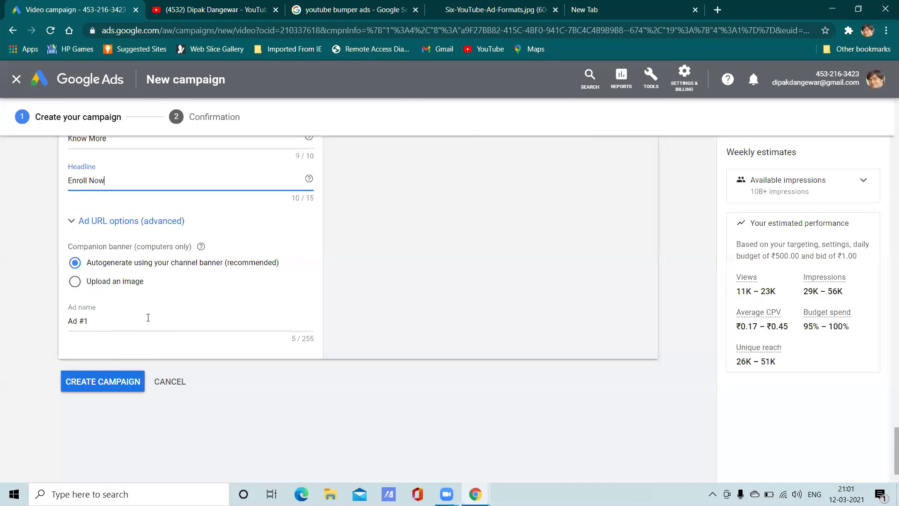
{"action": "scroll", "coordinate": [148, 318], "scroll_direction": "up", "scroll_amount": 2}
{"action": "left_click", "coordinate": [75, 355]}
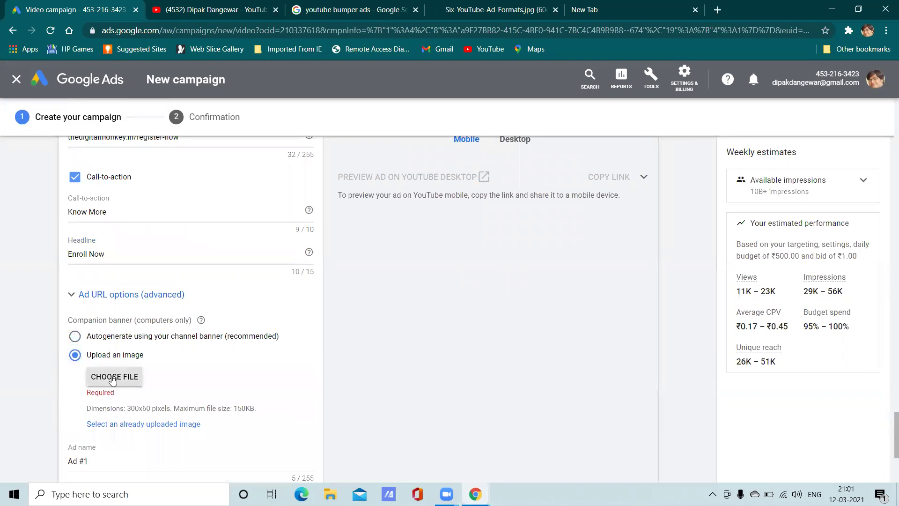
{"action": "scroll", "coordinate": [438, 283], "scroll_direction": "up", "scroll_amount": 6}
{"action": "scroll", "coordinate": [412, 317], "scroll_direction": "down", "scroll_amount": 6}
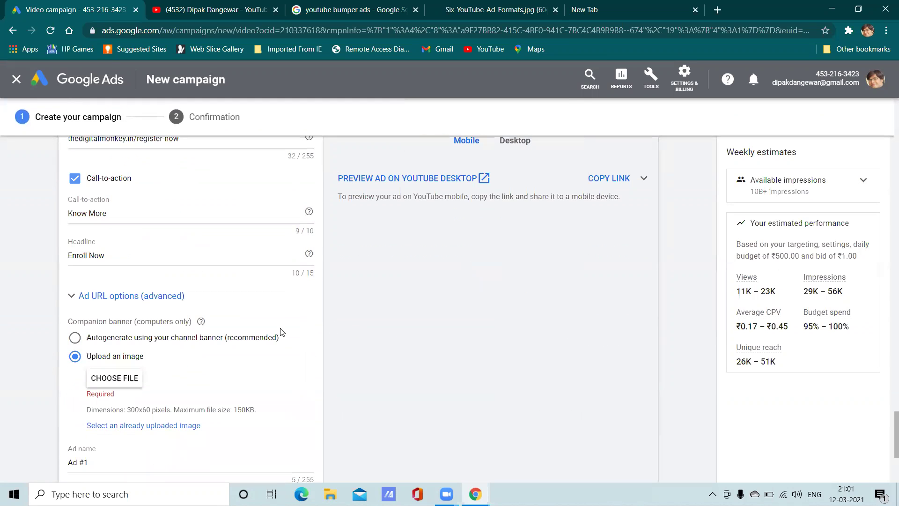
{"action": "left_click", "coordinate": [113, 378]}
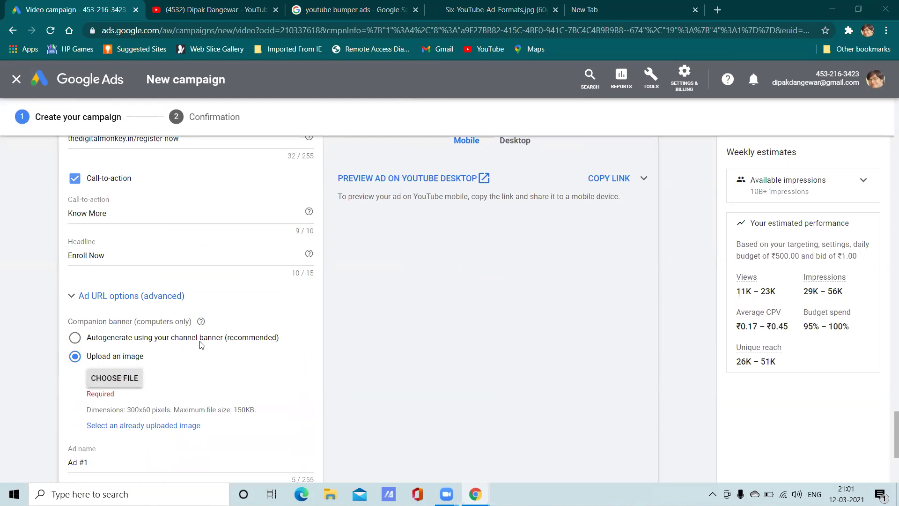
{"action": "scroll", "coordinate": [224, 200], "scroll_direction": "down", "scroll_amount": 3}
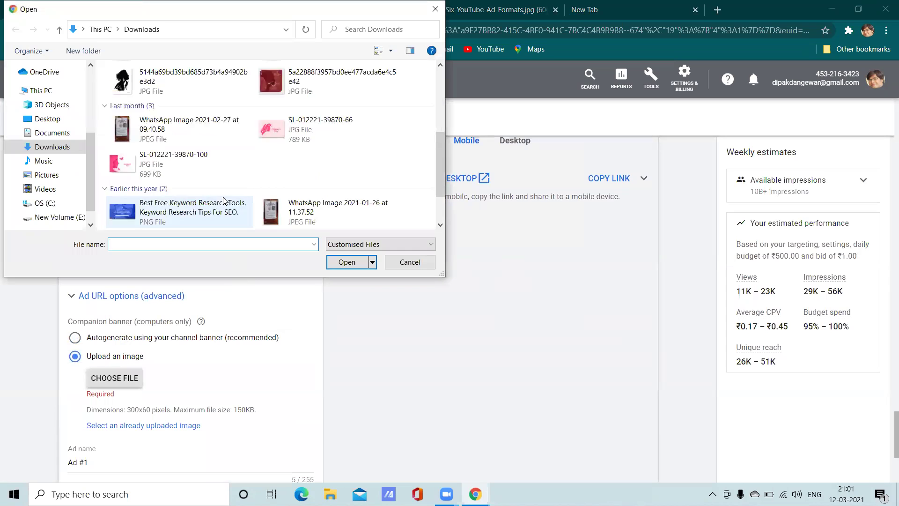
{"action": "scroll", "coordinate": [224, 200], "scroll_direction": "up", "scroll_amount": 3}
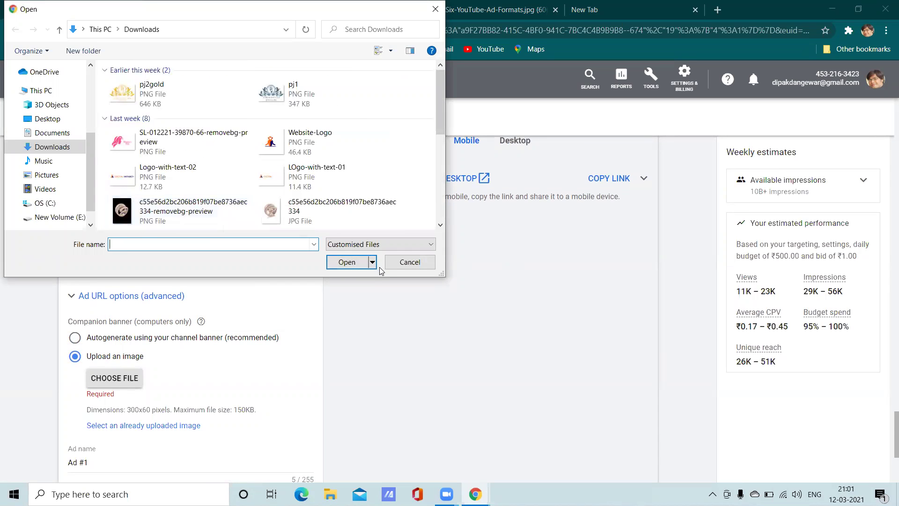
{"action": "left_click", "coordinate": [407, 263]}
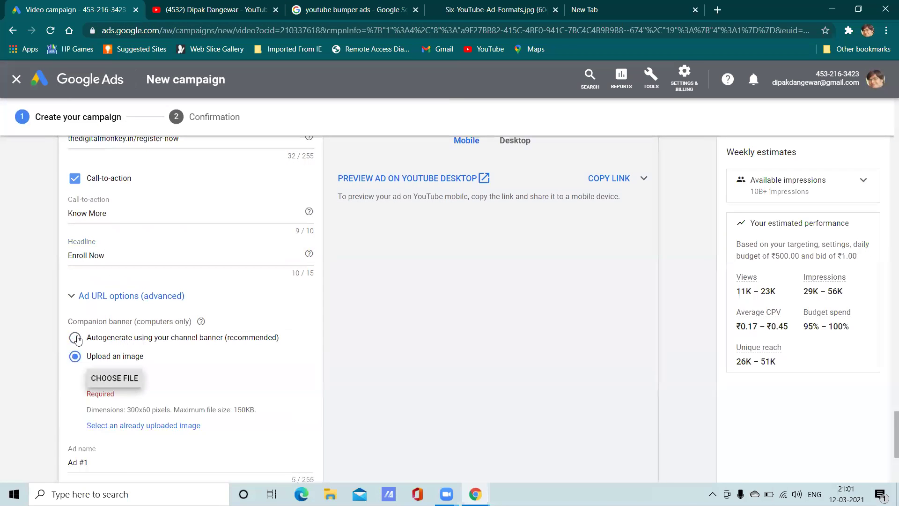
Step: Set the companion banner back to autogenerate using the channel banner
{"action": "scroll", "coordinate": [366, 264], "scroll_direction": "up", "scroll_amount": 3}
{"action": "scroll", "coordinate": [365, 265], "scroll_direction": "down", "scroll_amount": 5}
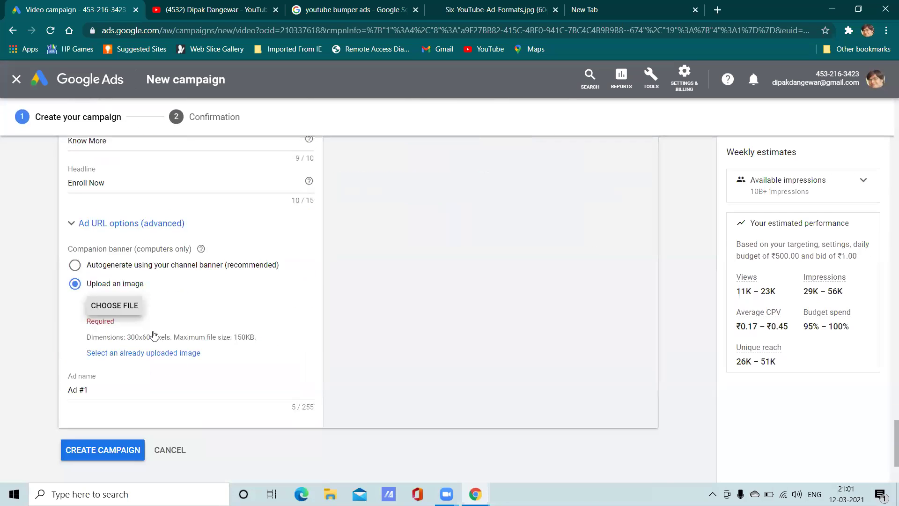
{"action": "left_click", "coordinate": [75, 265]}
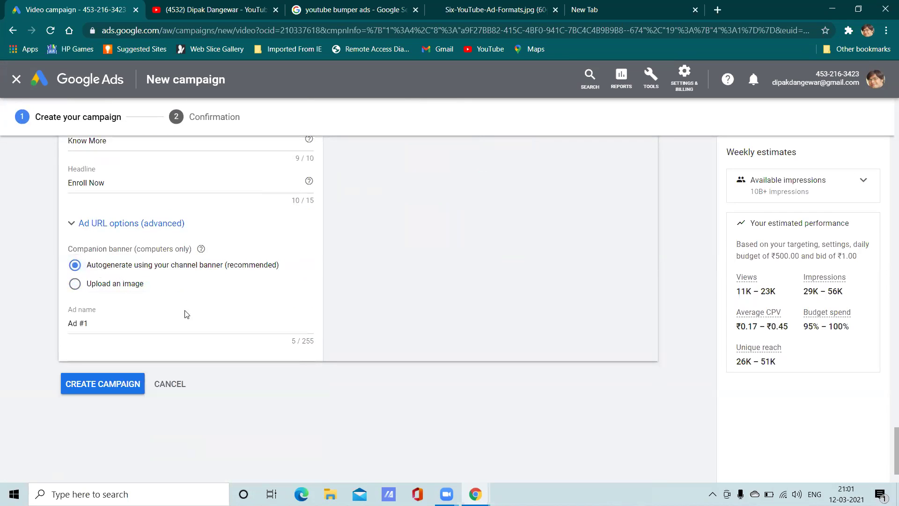
Step: Copy the ad's preview link and open it in a new incognito window
{"action": "scroll", "coordinate": [499, 272], "scroll_direction": "up", "scroll_amount": 7}
{"action": "scroll", "coordinate": [499, 271], "scroll_direction": "down", "scroll_amount": 1}
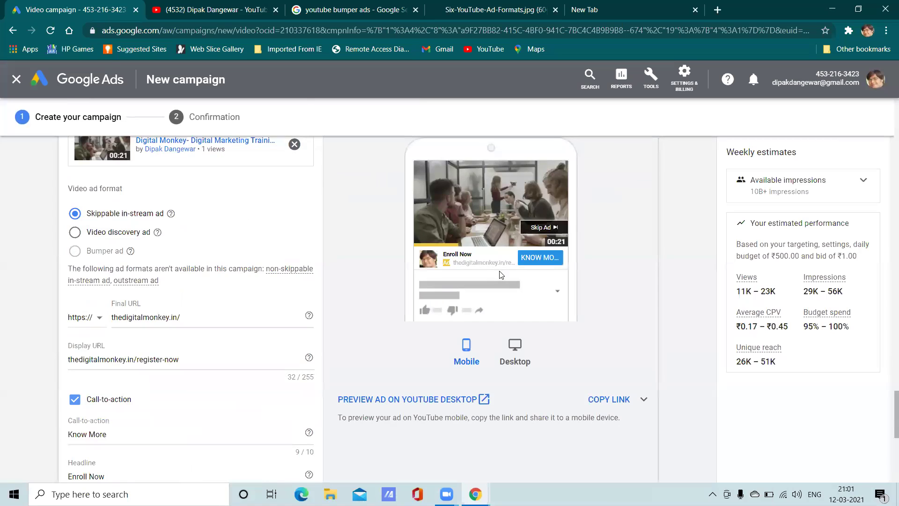
{"action": "left_click", "coordinate": [604, 399]}
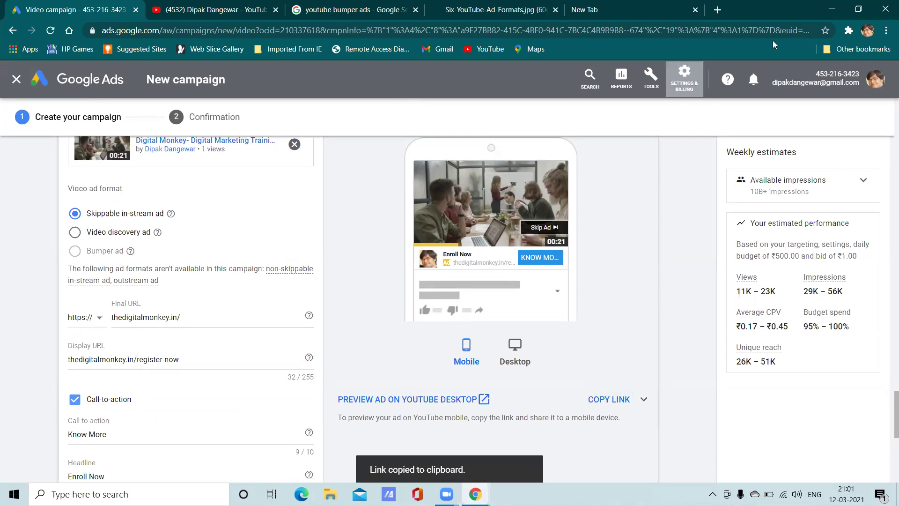
{"action": "left_click", "coordinate": [886, 31]}
{"action": "left_click", "coordinate": [814, 82]}
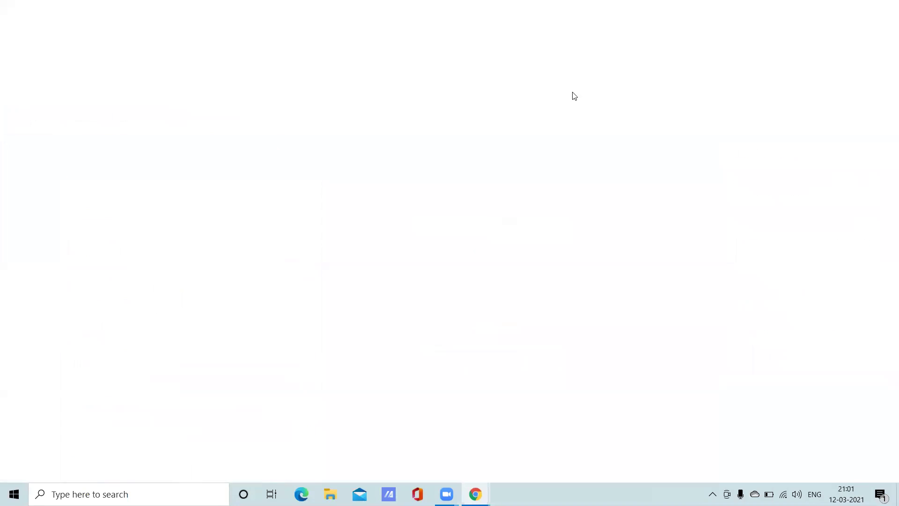
{"action": "right_click", "coordinate": [387, 28]}
{"action": "left_click", "coordinate": [443, 120]}
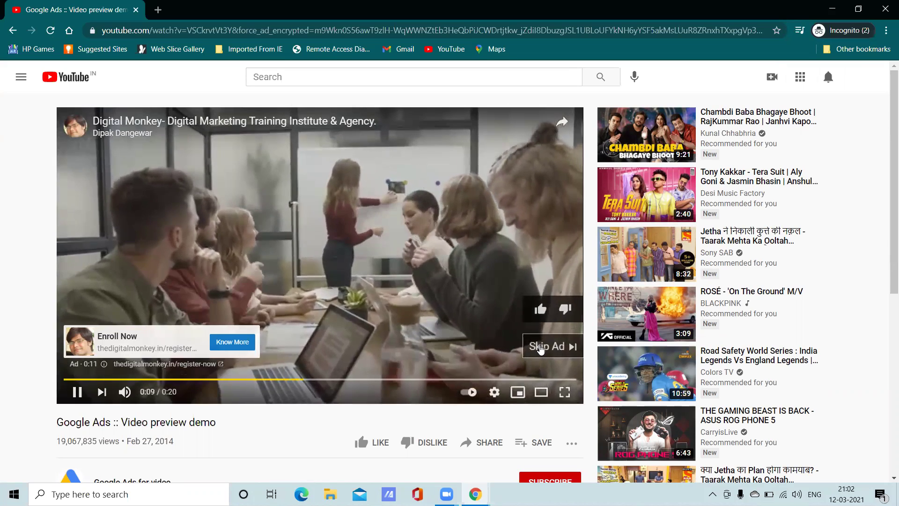
Step: Skip the ad in the YouTube demo video and return to the Google Ads video campaign window
{"action": "left_click", "coordinate": [540, 347]}
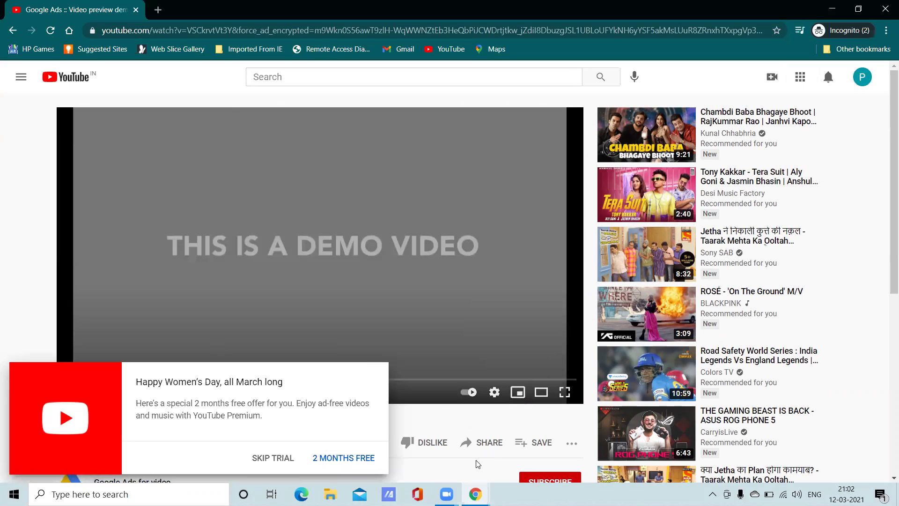
{"action": "left_click", "coordinate": [475, 494]}
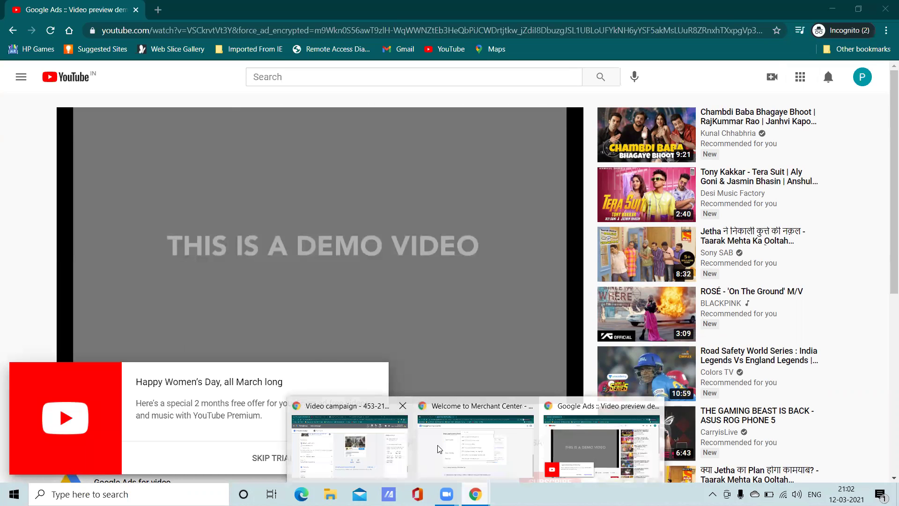
{"action": "left_click", "coordinate": [348, 445]}
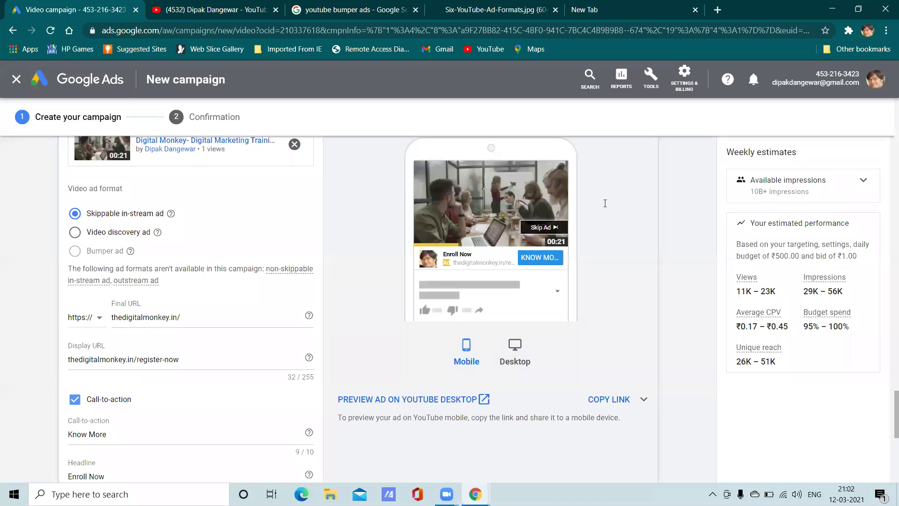
Step: Preview how the ad appears on YouTube in the desktop layout
{"action": "scroll", "coordinate": [572, 267], "scroll_direction": "up", "scroll_amount": 3}
{"action": "scroll", "coordinate": [571, 267], "scroll_direction": "down", "scroll_amount": 3}
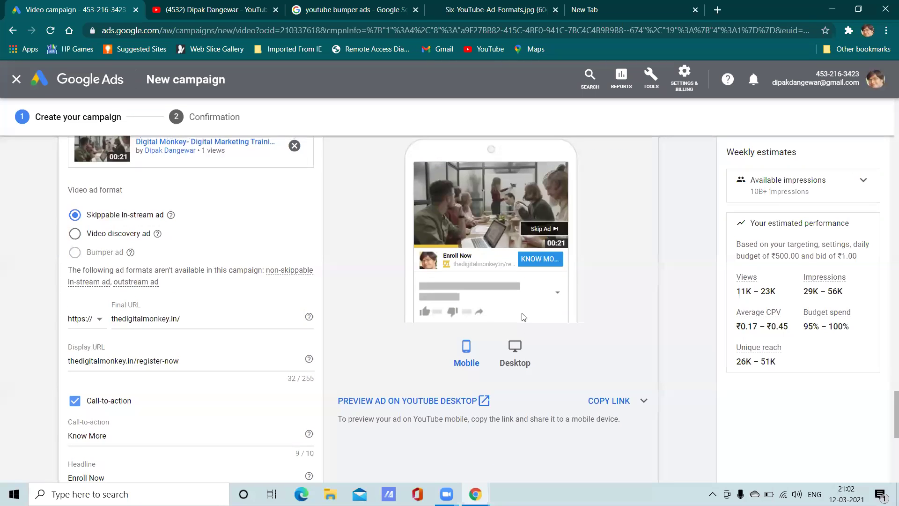
{"action": "left_click", "coordinate": [515, 347]}
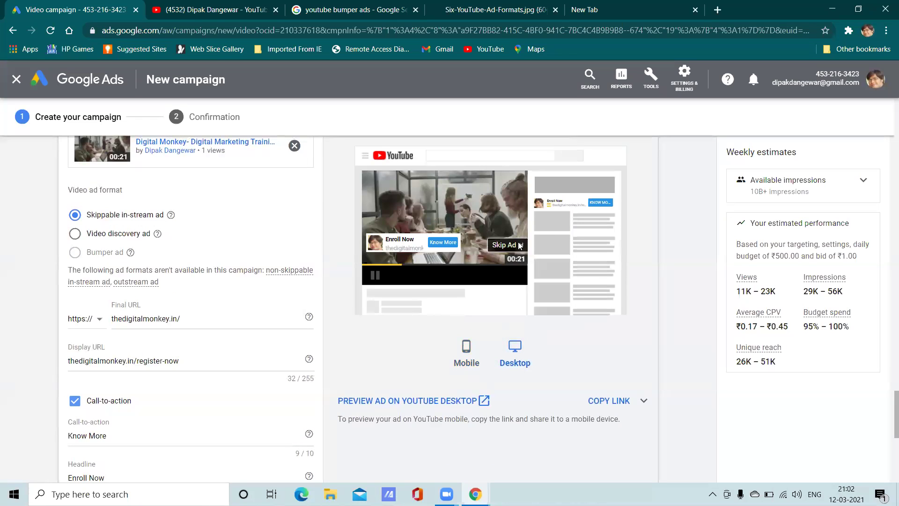
{"action": "scroll", "coordinate": [453, 270], "scroll_direction": "up", "scroll_amount": 2}
{"action": "scroll", "coordinate": [491, 265], "scroll_direction": "down", "scroll_amount": 2}
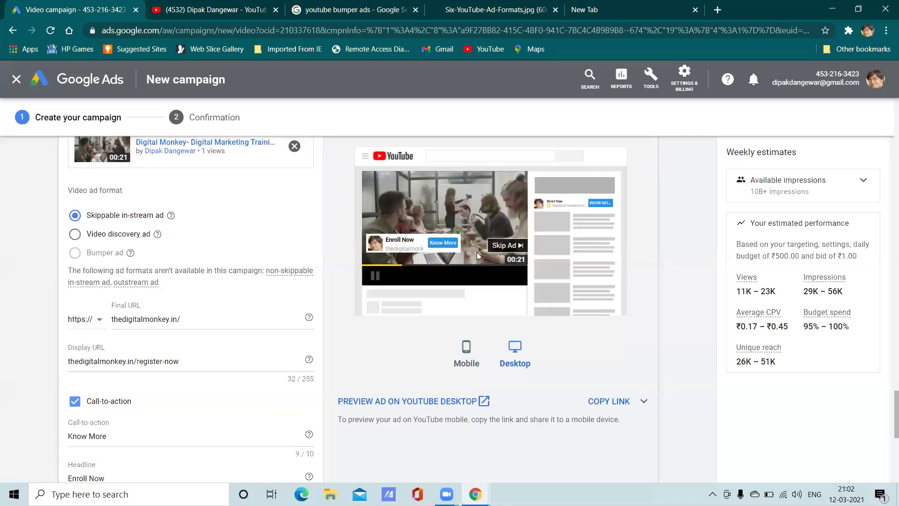
Step: Preview the ad for Google video partners in both the desktop and mobile layouts
{"action": "scroll", "coordinate": [521, 261], "scroll_direction": "up", "scroll_amount": 4}
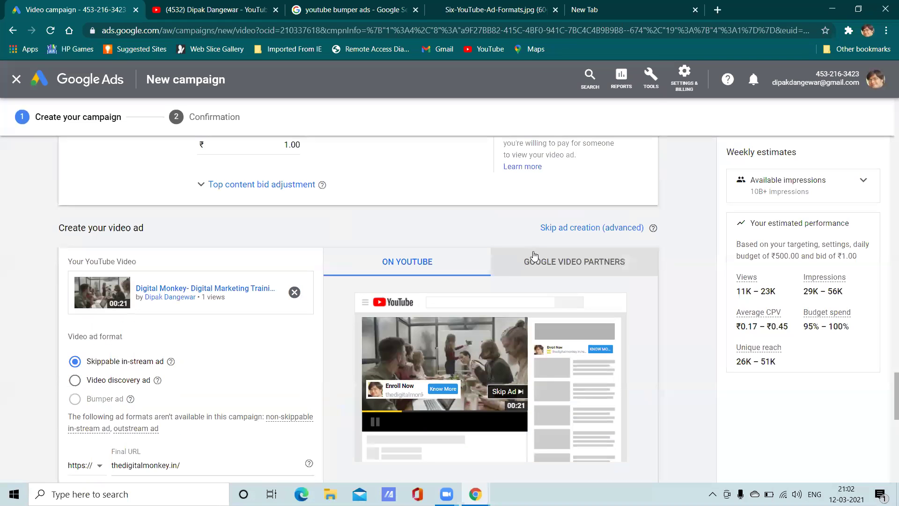
{"action": "left_click", "coordinate": [568, 261]}
{"action": "scroll", "coordinate": [552, 271], "scroll_direction": "down", "scroll_amount": 4}
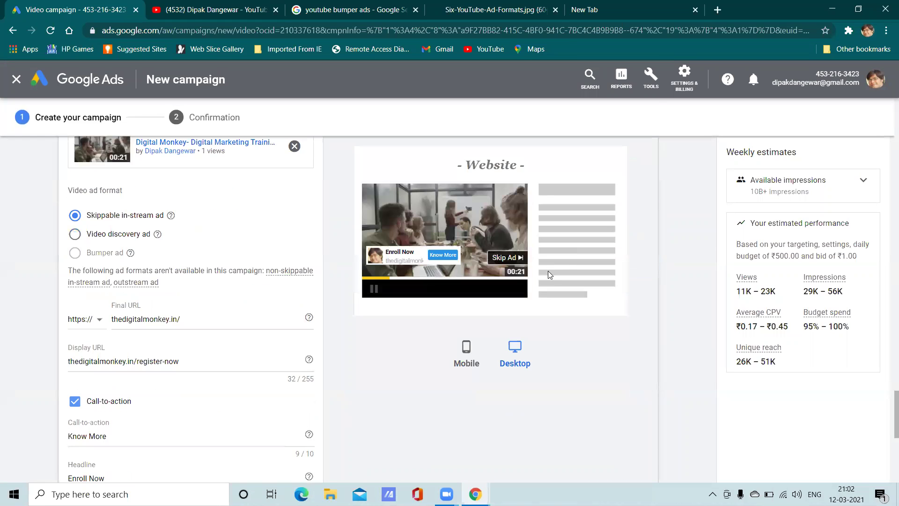
{"action": "left_click", "coordinate": [465, 360]}
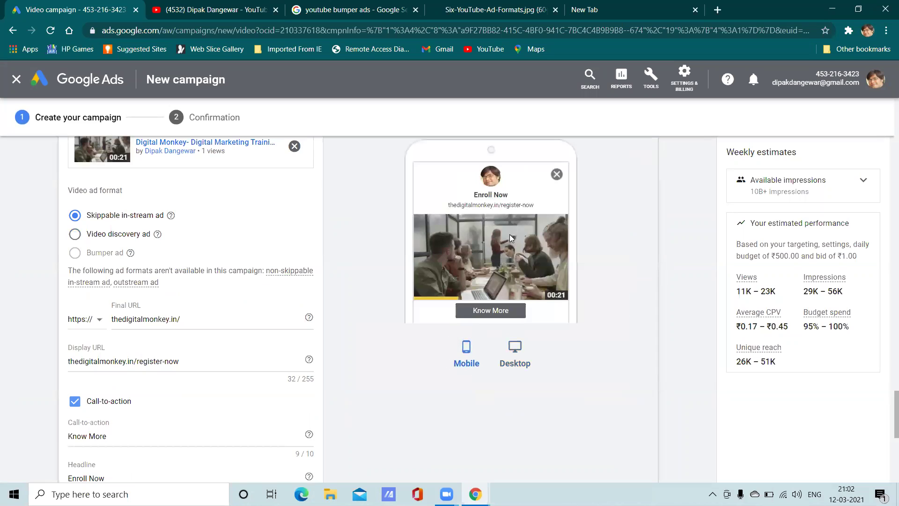
Step: Create the video campaign and continue from the confirmation page to the campaign
{"action": "scroll", "coordinate": [391, 260], "scroll_direction": "down", "scroll_amount": 8}
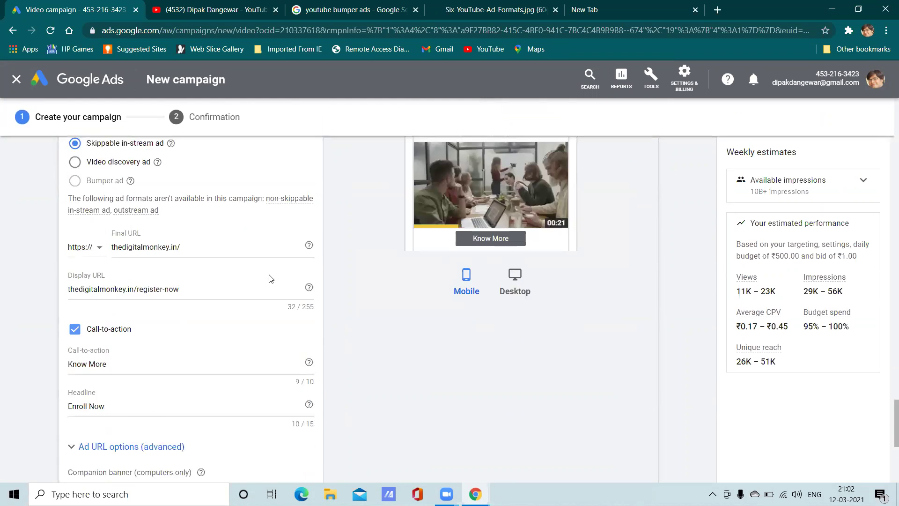
{"action": "left_click", "coordinate": [123, 386]}
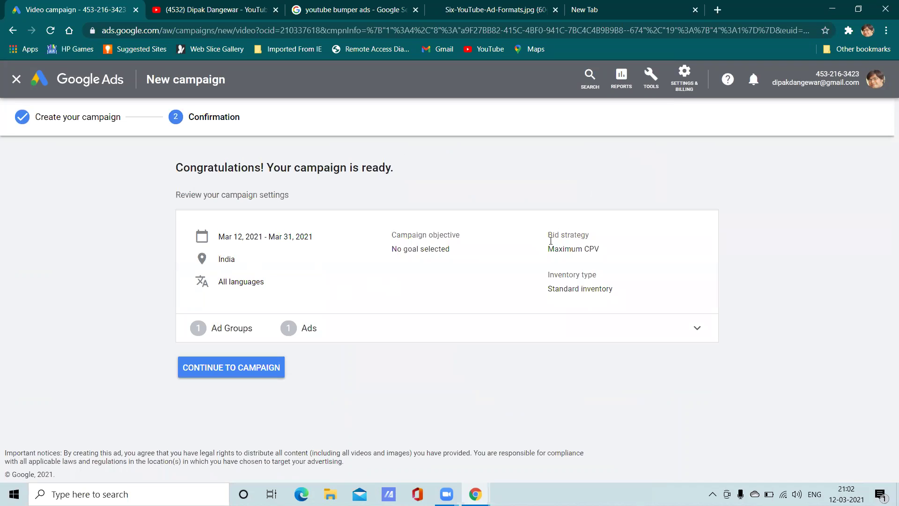
{"action": "left_click", "coordinate": [257, 367]}
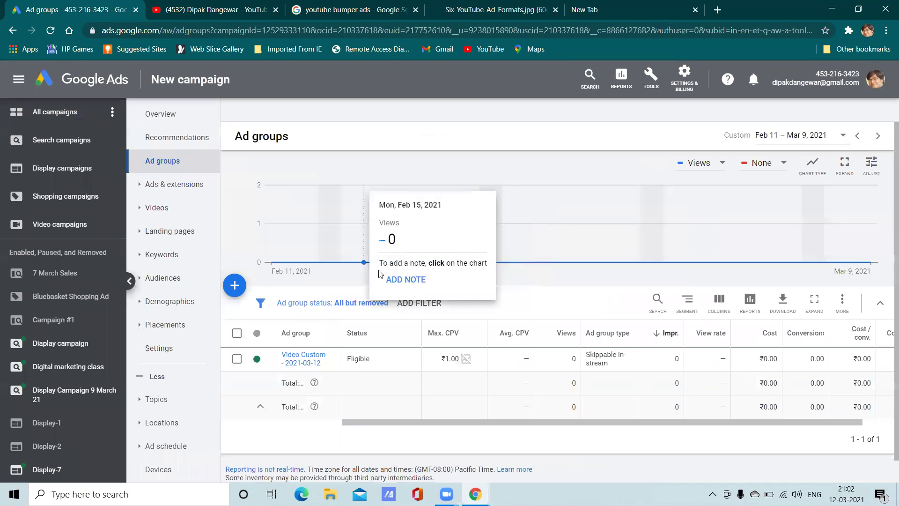
Step: Open the new ad group form, review its targeting, bidding and video ad sections, and close it without creating an ad group
{"action": "left_click", "coordinate": [235, 285]}
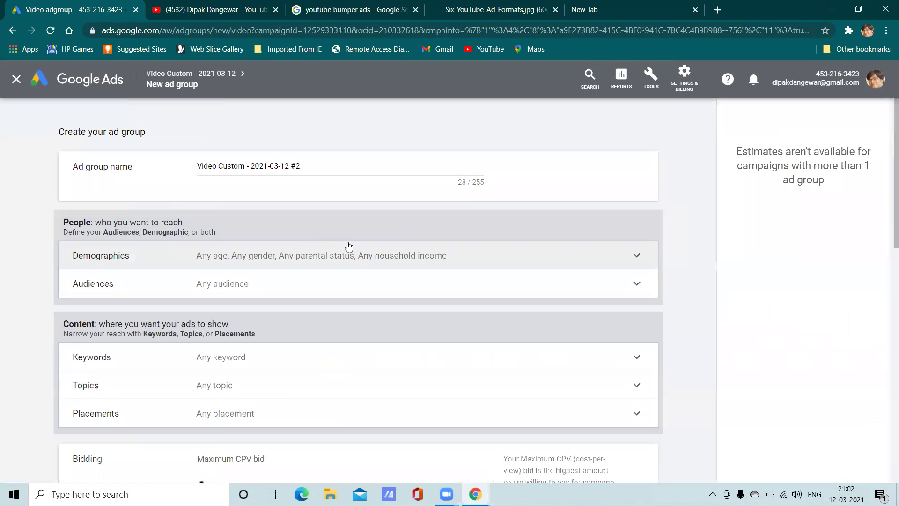
{"action": "scroll", "coordinate": [248, 199], "scroll_direction": "down", "scroll_amount": 8}
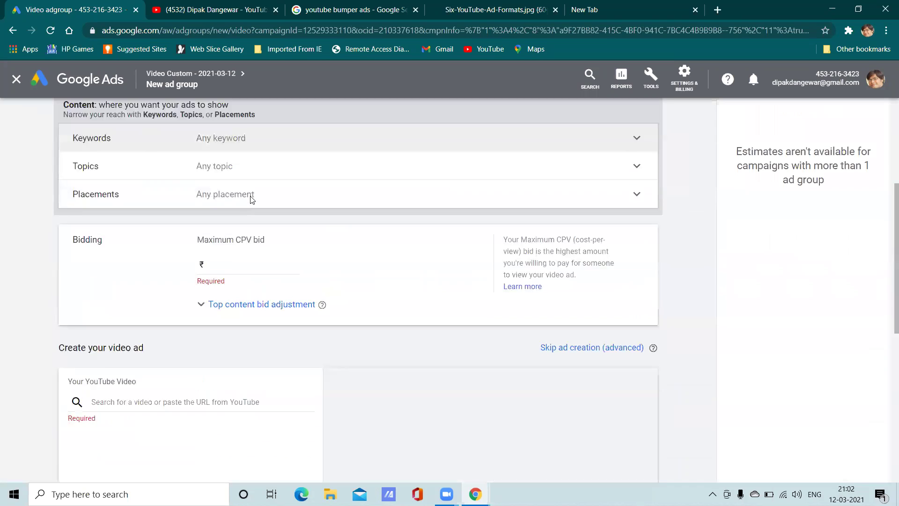
{"action": "scroll", "coordinate": [252, 200], "scroll_direction": "up", "scroll_amount": 8}
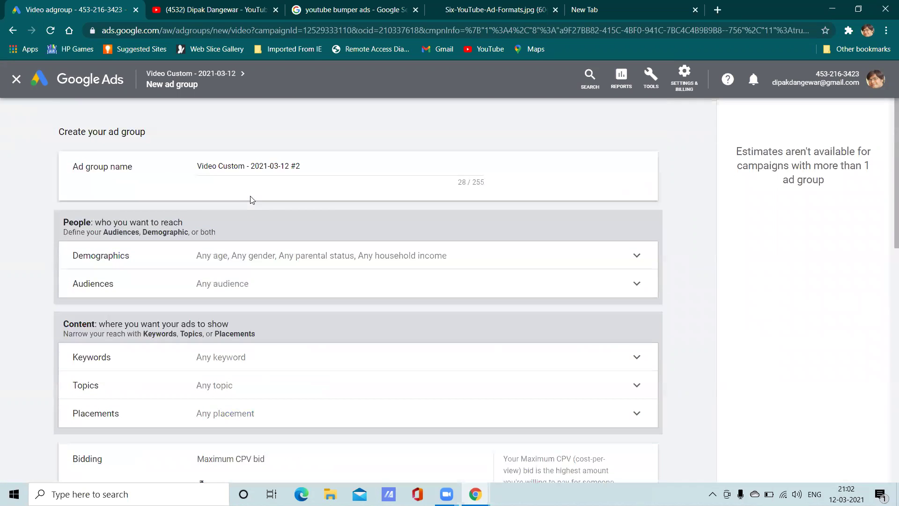
{"action": "left_click", "coordinate": [17, 79]}
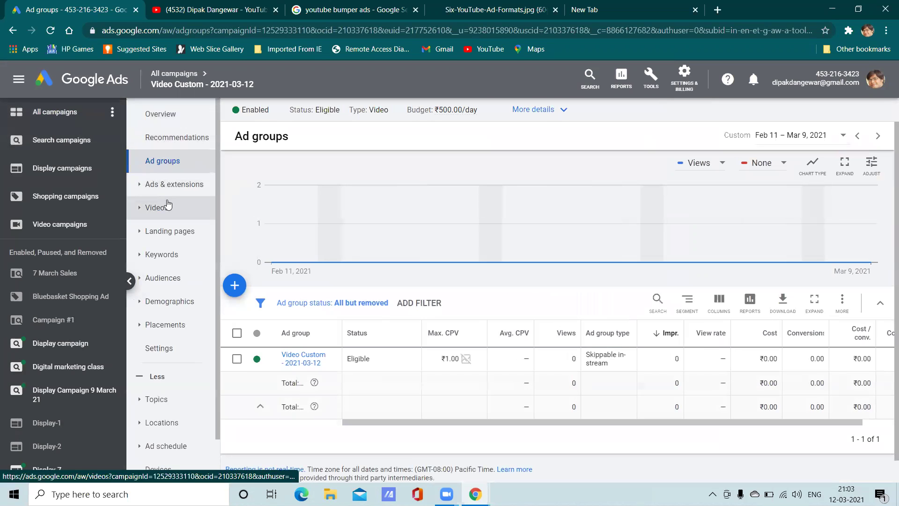
Step: Start a new campaign from the all-campaigns list, choosing to create it without a goal's guidance
{"action": "left_click", "coordinate": [73, 113]}
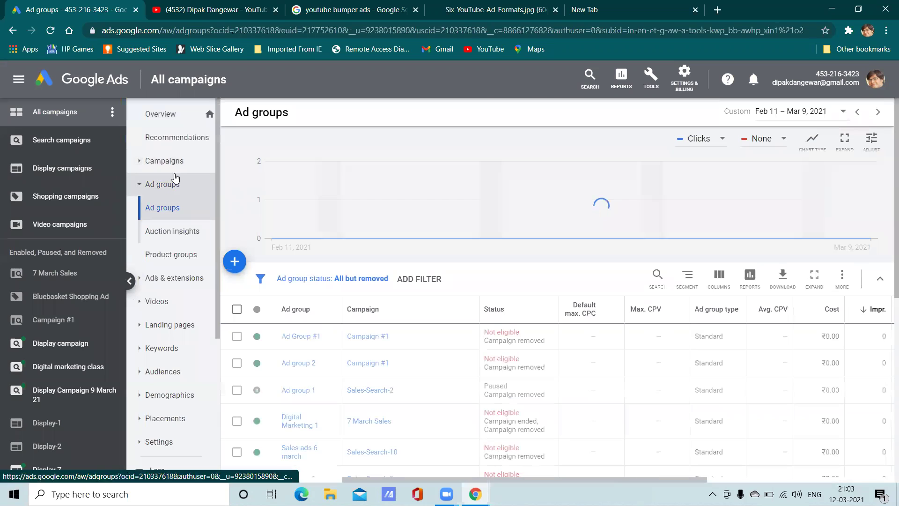
{"action": "left_click", "coordinate": [174, 162]}
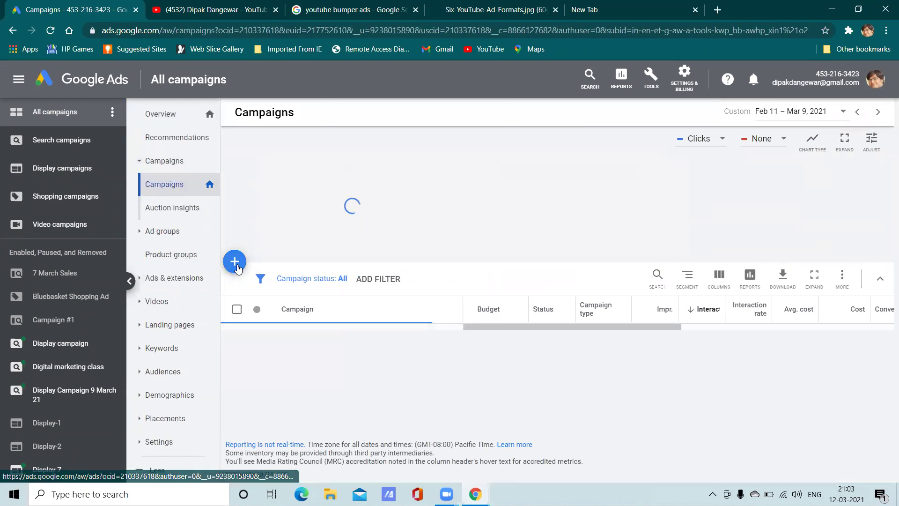
{"action": "left_click", "coordinate": [240, 268]}
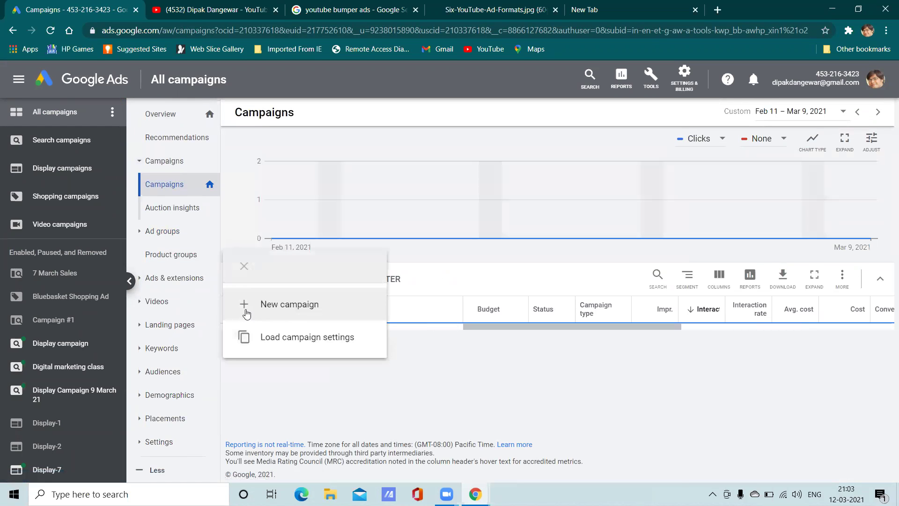
{"action": "left_click", "coordinate": [247, 313]}
{"action": "left_click", "coordinate": [630, 313]}
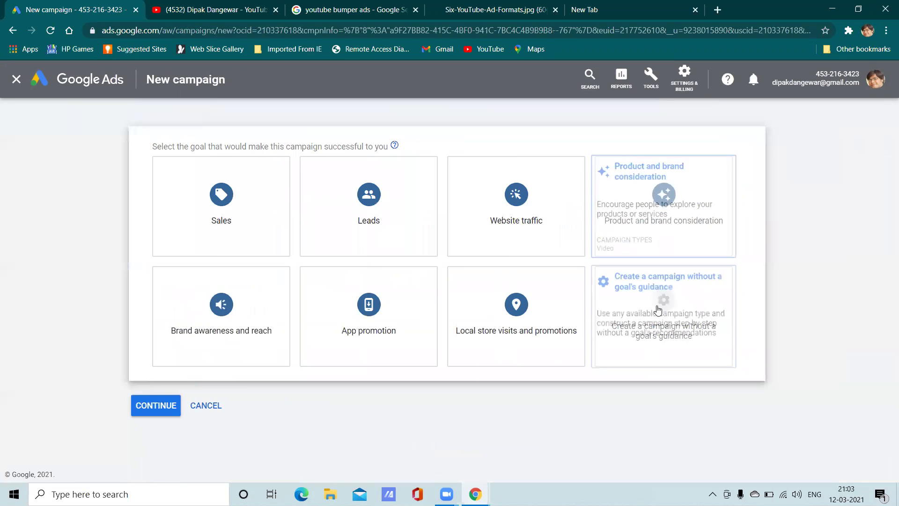
Step: Choose the Video campaign type with the Non-skippable in-stream subtype and continue to the campaign settings
{"action": "left_click", "coordinate": [656, 227]}
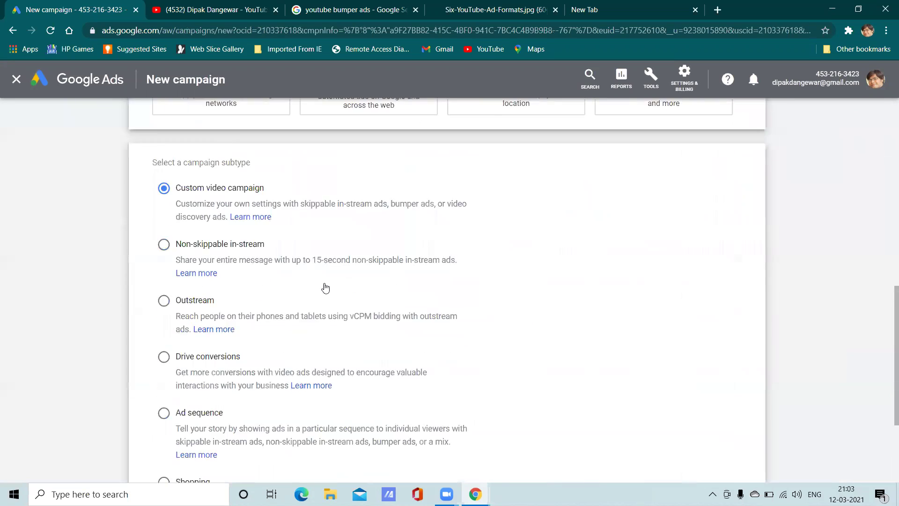
{"action": "left_click", "coordinate": [163, 208]}
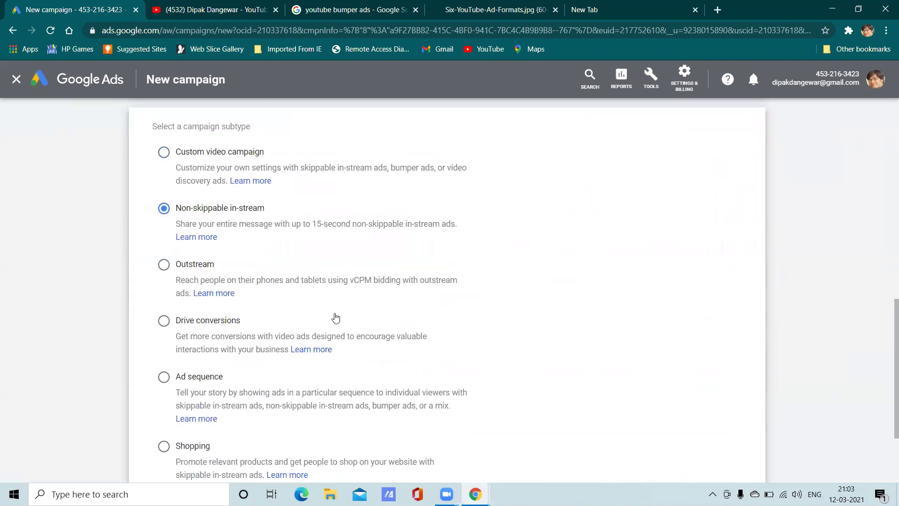
{"action": "left_click", "coordinate": [155, 423]}
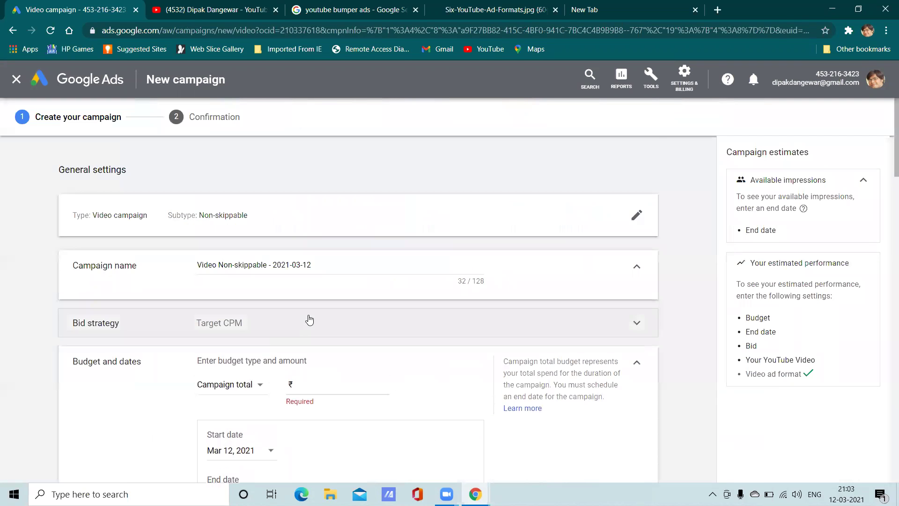
Step: Set the campaign total budget to ₹500.00 with an end date of Mar 31, 2021
{"action": "scroll", "coordinate": [309, 323], "scroll_direction": "down", "scroll_amount": 3}
{"action": "left_click", "coordinate": [310, 242]}
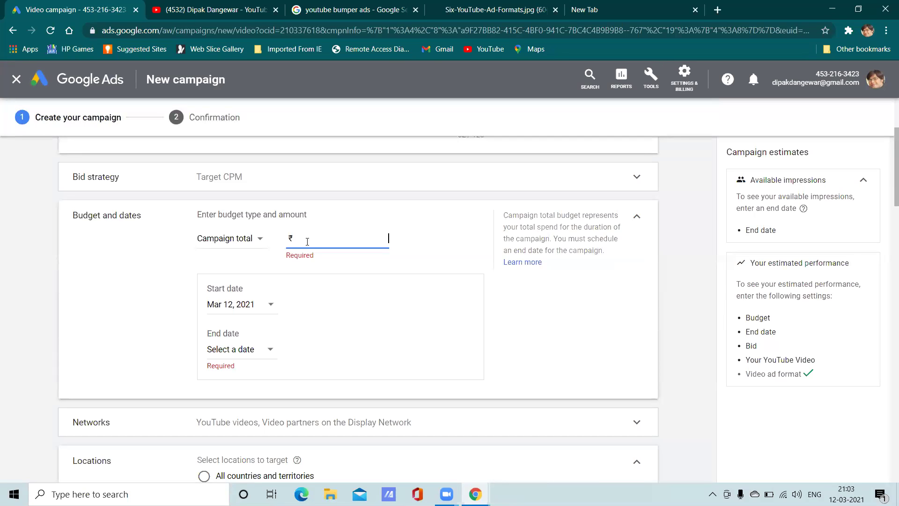
{"action": "type", "text": "500.00"}
{"action": "left_click", "coordinate": [317, 272]}
{"action": "left_click", "coordinate": [258, 352]}
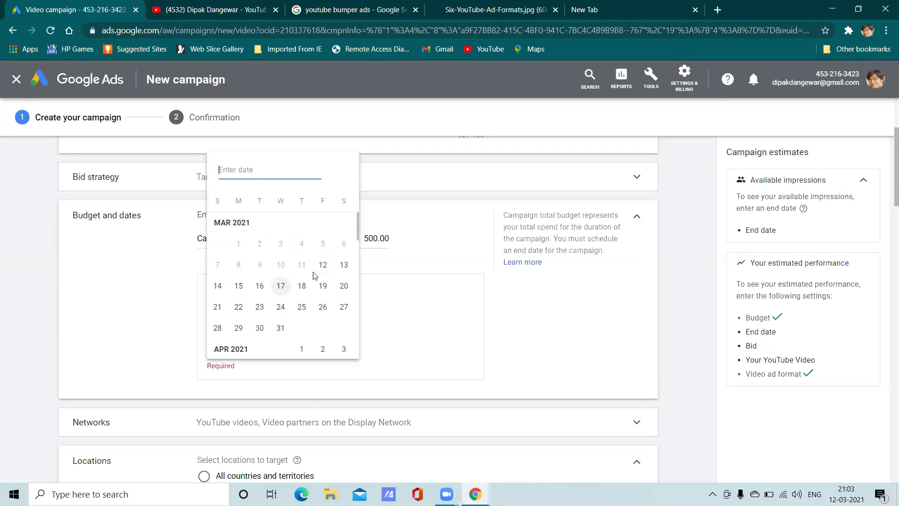
{"action": "left_click", "coordinate": [281, 328]}
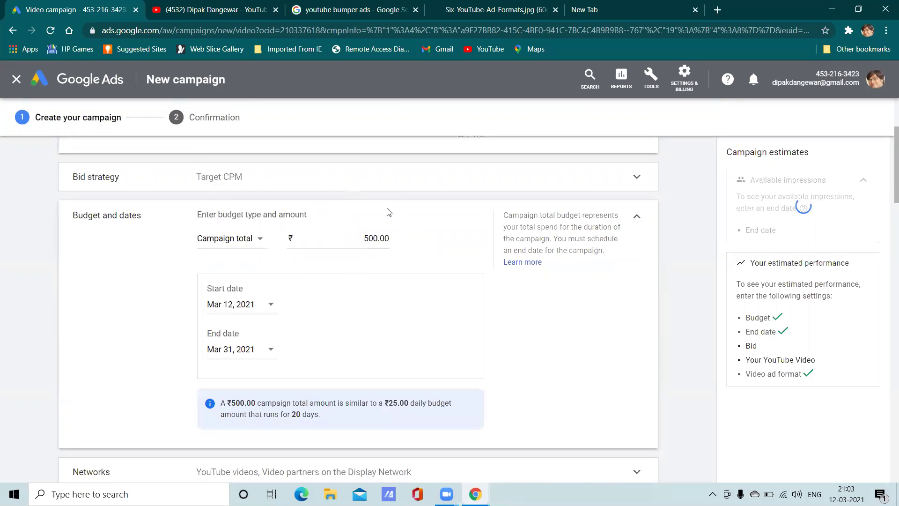
Step: Expand the bid strategy settings and review the Target CPM strategy together with the campaign subtype and name
{"action": "left_click", "coordinate": [348, 181]}
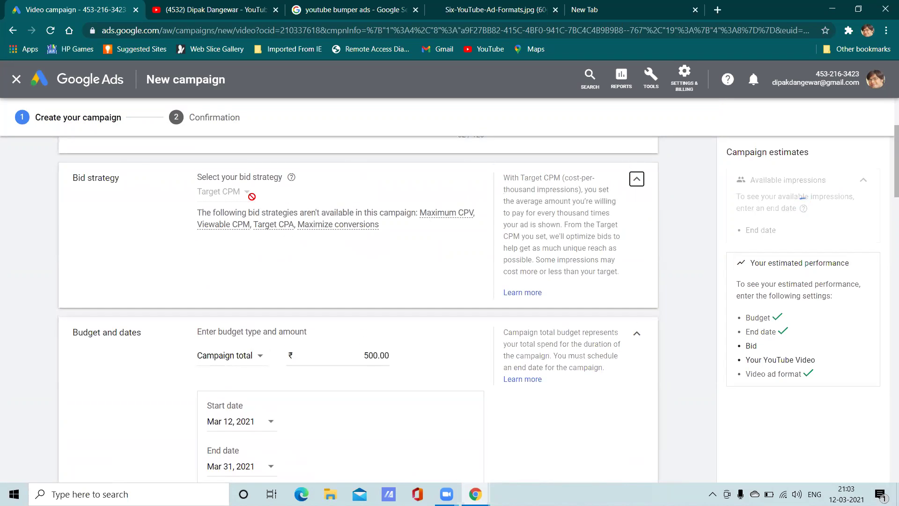
{"action": "scroll", "coordinate": [260, 220], "scroll_direction": "up", "scroll_amount": 3}
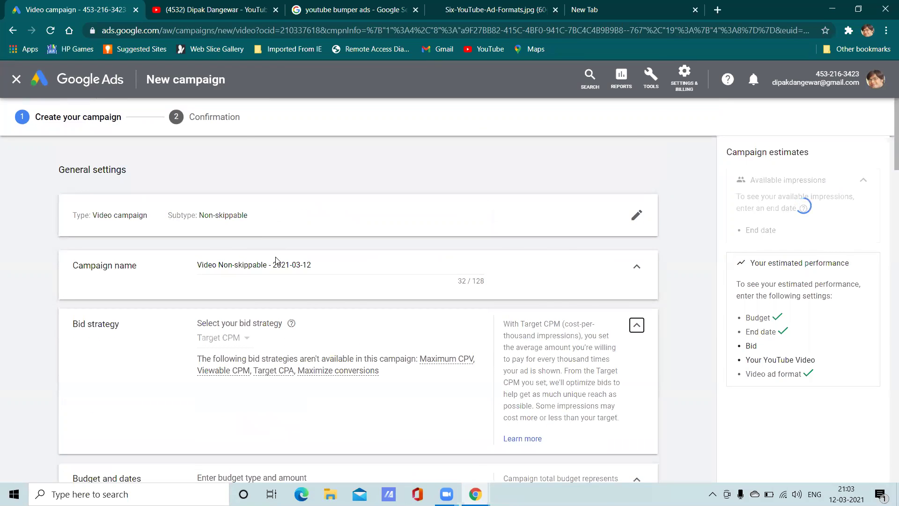
{"action": "scroll", "coordinate": [276, 261], "scroll_direction": "down", "scroll_amount": 2}
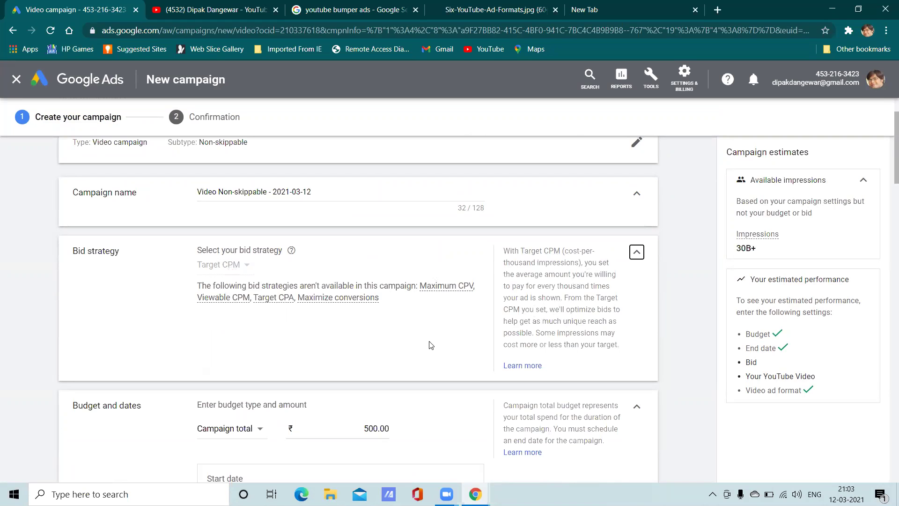
{"action": "scroll", "coordinate": [406, 331], "scroll_direction": "up", "scroll_amount": 1}
{"action": "scroll", "coordinate": [403, 325], "scroll_direction": "down", "scroll_amount": 2}
{"action": "scroll", "coordinate": [374, 319], "scroll_direction": "up", "scroll_amount": 1}
{"action": "scroll", "coordinate": [143, 269], "scroll_direction": "up", "scroll_amount": 1}
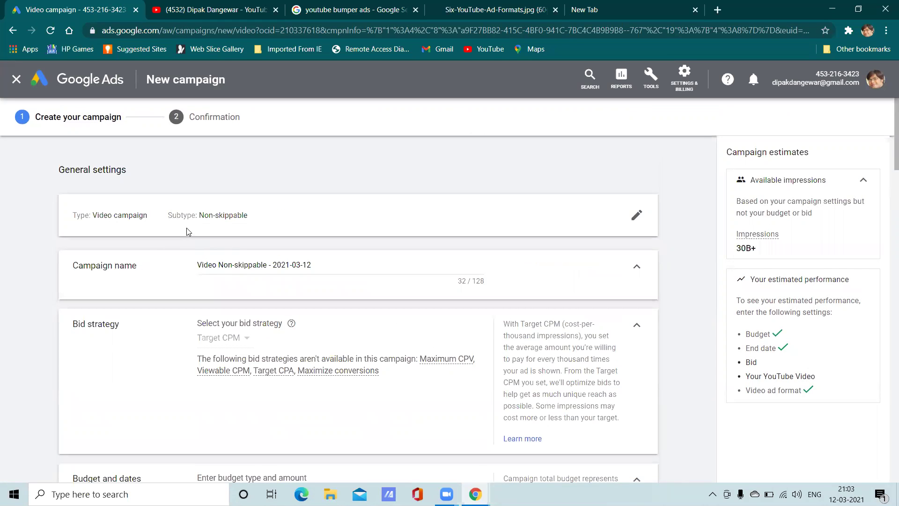
{"action": "scroll", "coordinate": [269, 238], "scroll_direction": "down", "scroll_amount": 3}
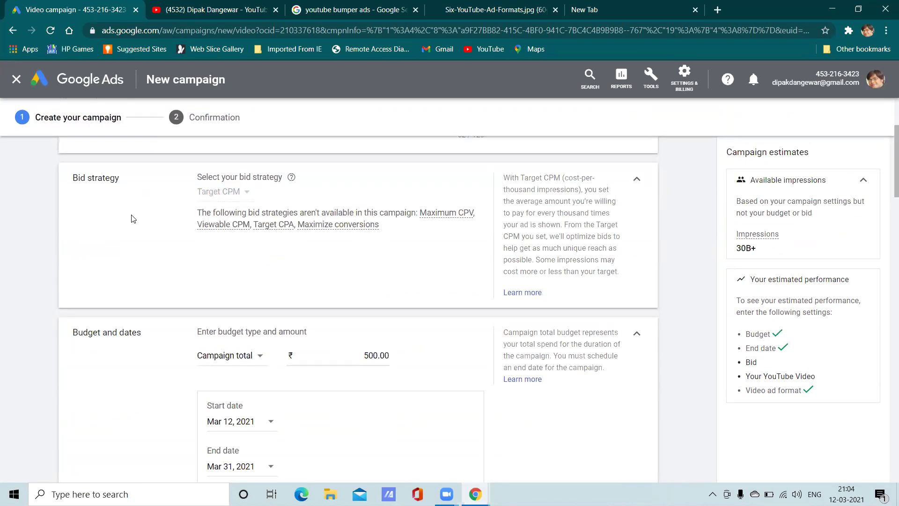
Step: Change the campaign's budget type to Daily
{"action": "scroll", "coordinate": [133, 219], "scroll_direction": "down", "scroll_amount": 6}
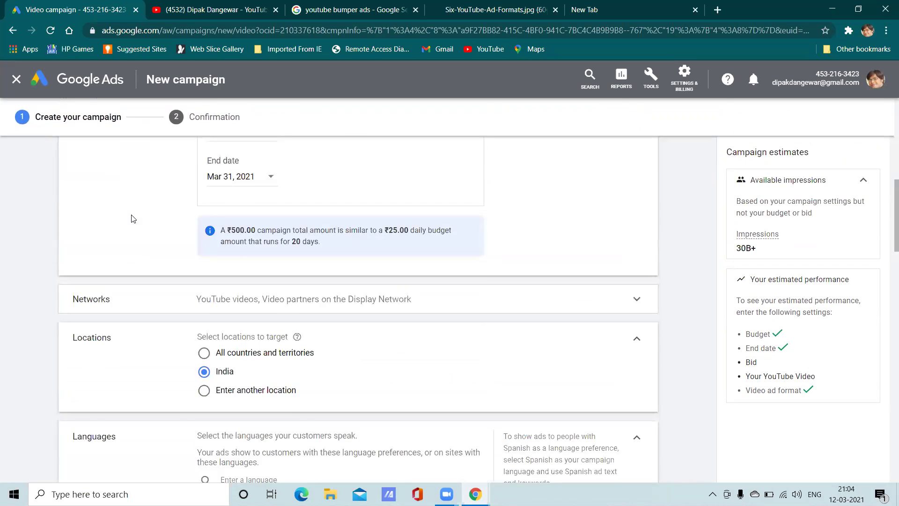
{"action": "scroll", "coordinate": [131, 218], "scroll_direction": "up", "scroll_amount": 2}
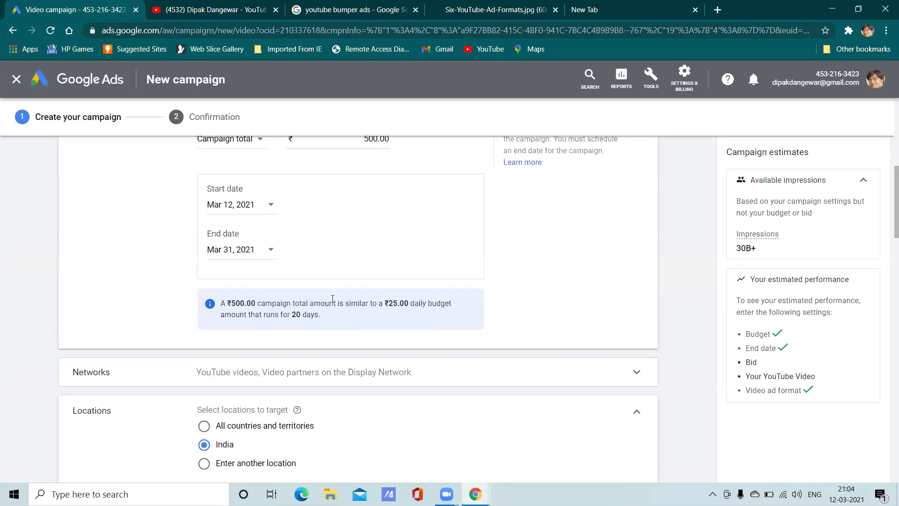
{"action": "scroll", "coordinate": [370, 291], "scroll_direction": "up", "scroll_amount": 3}
{"action": "left_click", "coordinate": [257, 295]}
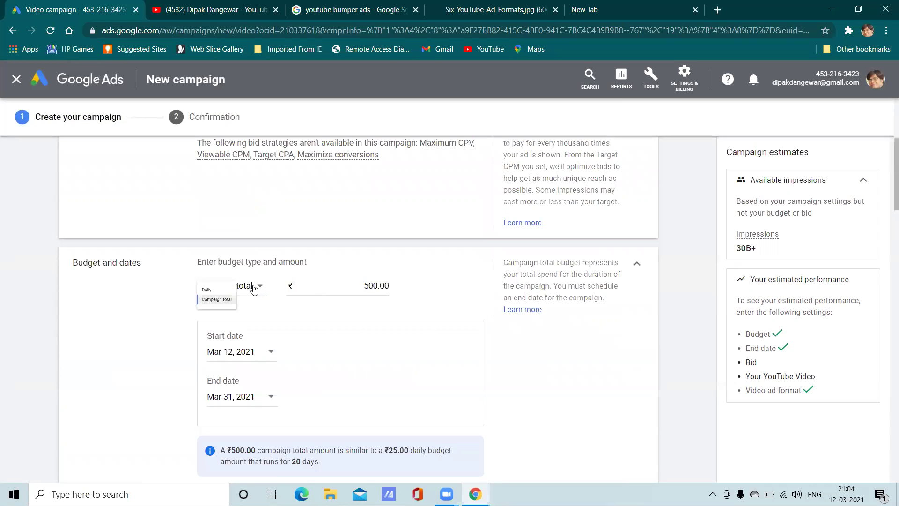
{"action": "left_click", "coordinate": [247, 305]}
Step: Expand the Networks settings to show where the ads can appear
{"action": "scroll", "coordinate": [264, 302], "scroll_direction": "down", "scroll_amount": 5}
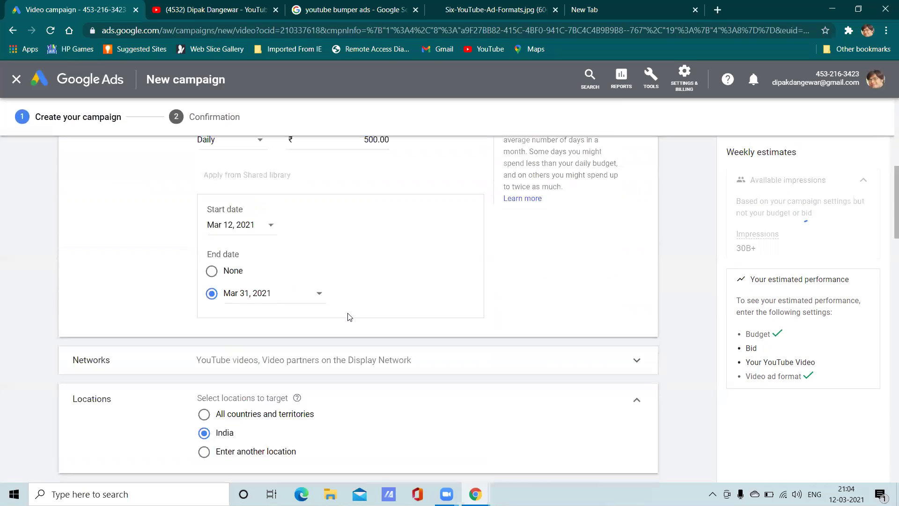
{"action": "scroll", "coordinate": [199, 285], "scroll_direction": "down", "scroll_amount": 2}
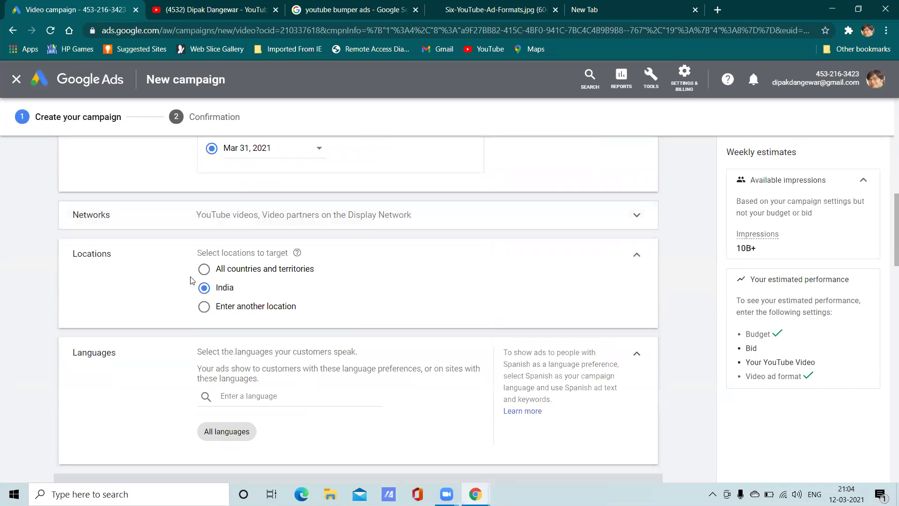
{"action": "left_click", "coordinate": [325, 220]}
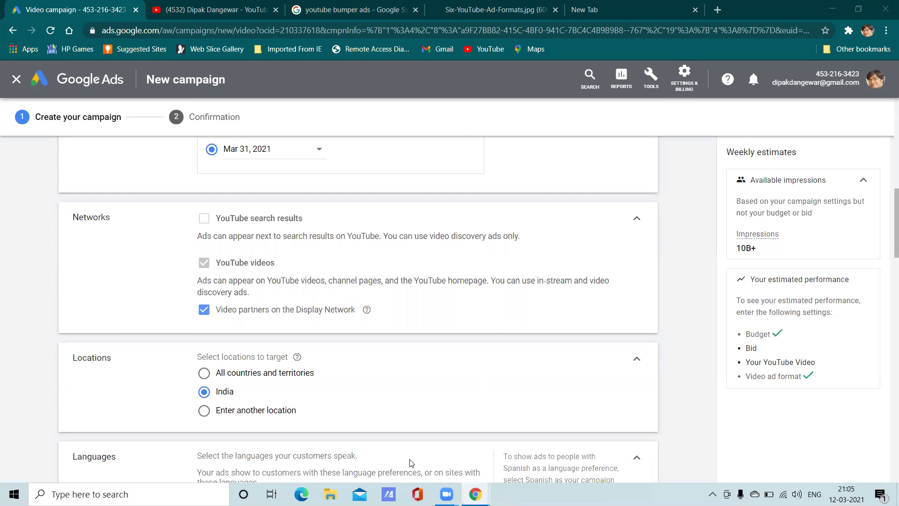
Step: Look at the YouTube channel page, return to the campaign, and close the incognito YouTube video window
{"action": "left_click", "coordinate": [228, 11]}
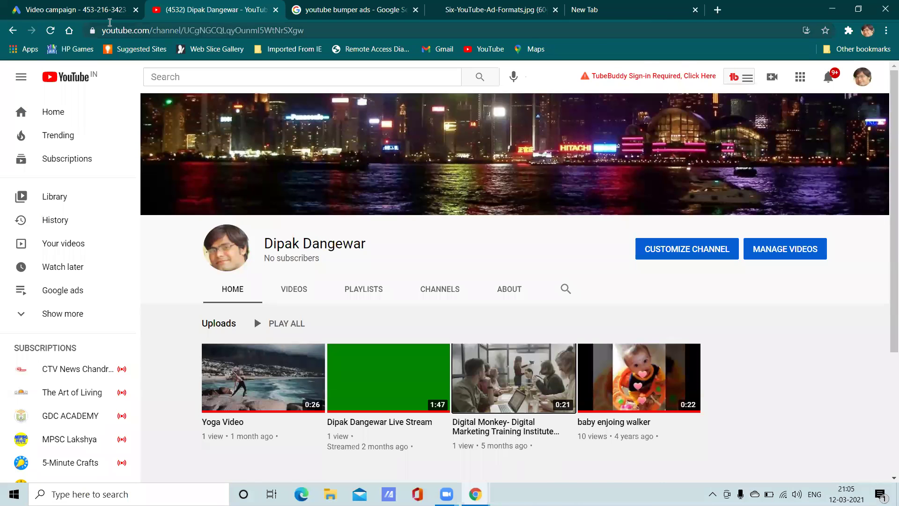
{"action": "left_click", "coordinate": [77, 8]}
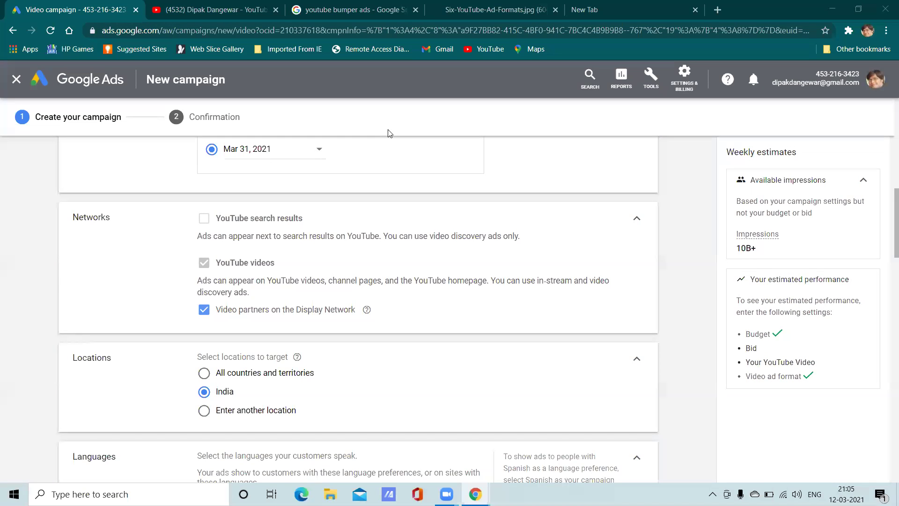
{"action": "mouse_move", "coordinate": [475, 494]}
{"action": "left_click", "coordinate": [563, 438]}
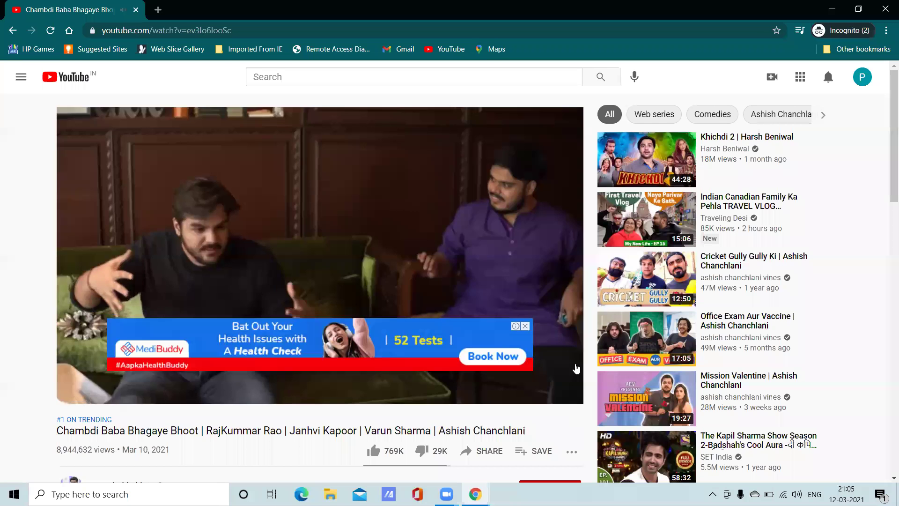
{"action": "left_click", "coordinate": [877, 18]}
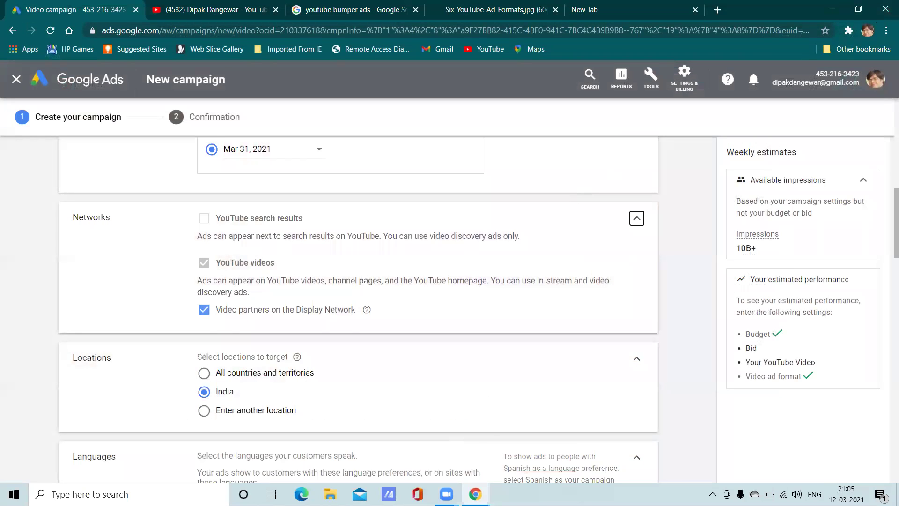
Step: Switch to the Merchant Center incognito window, dismiss the time zone list, view the Google for Retail page, and close the window
{"action": "mouse_move", "coordinate": [475, 495]}
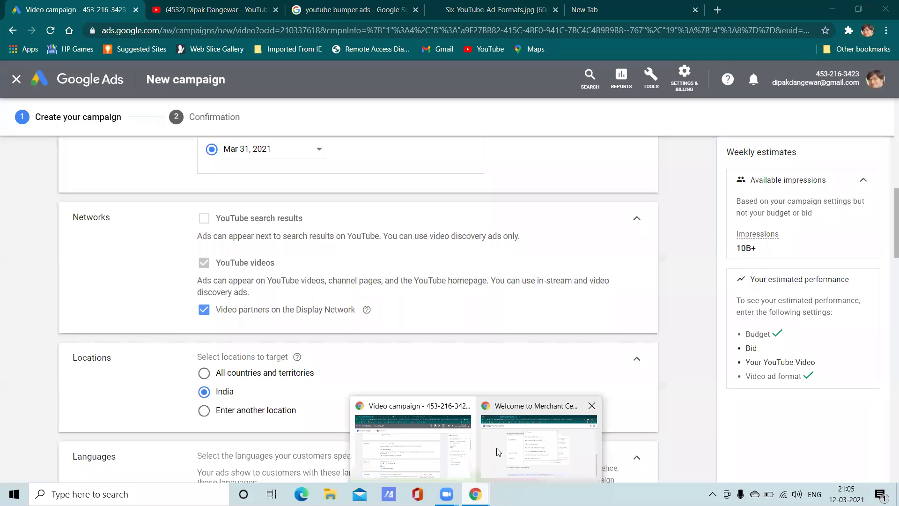
{"action": "left_click", "coordinate": [499, 449]}
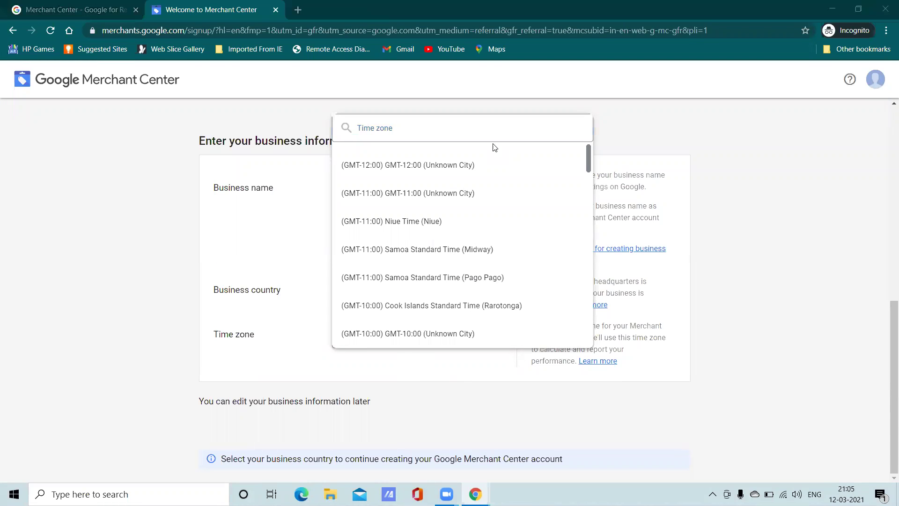
{"action": "left_click", "coordinate": [653, 129]}
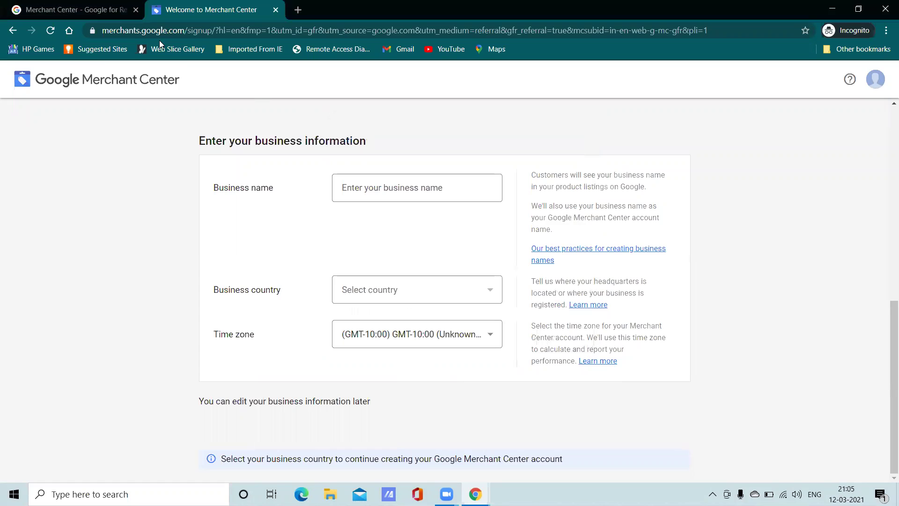
{"action": "left_click", "coordinate": [84, 9]}
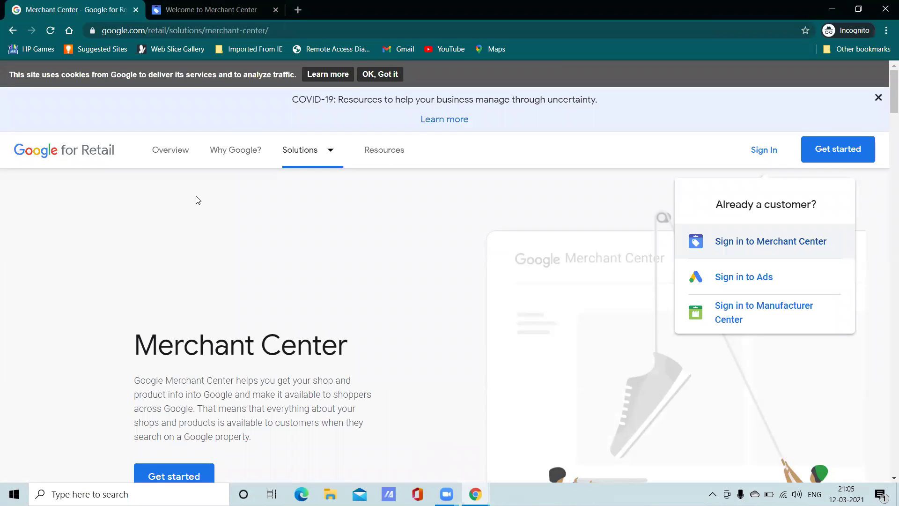
{"action": "left_click", "coordinate": [885, 7]}
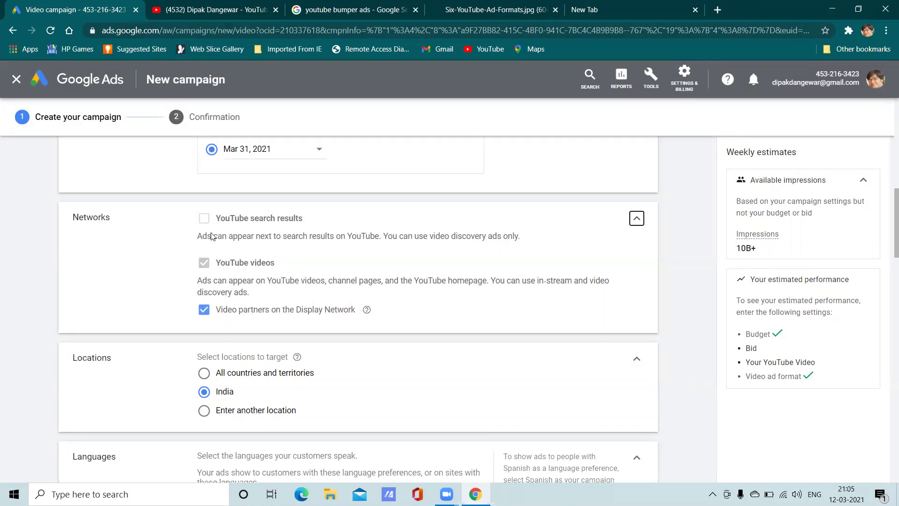
Step: Exclude video partners on the Display Network, read the option's help note, and include them again
{"action": "left_click", "coordinate": [203, 314]}
{"action": "left_click", "coordinate": [368, 310]}
{"action": "mouse_move", "coordinate": [372, 314]}
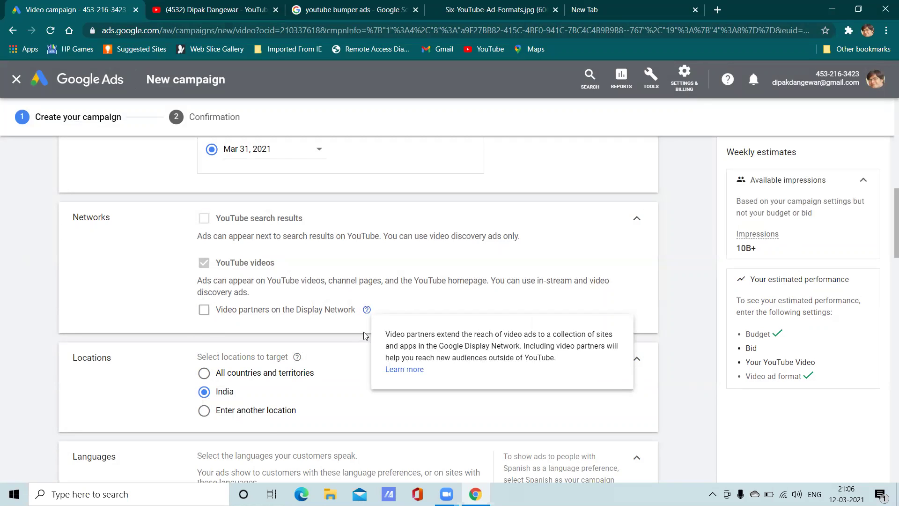
{"action": "left_click", "coordinate": [204, 310]}
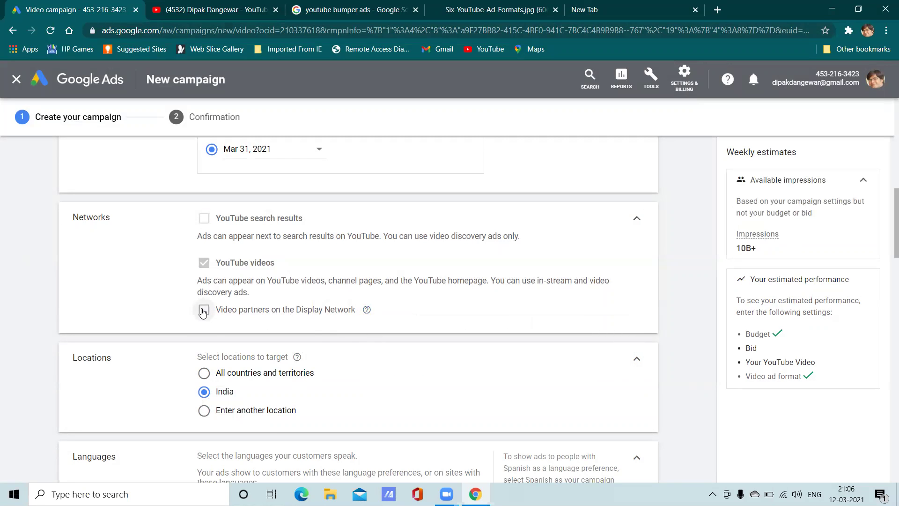
{"action": "scroll", "coordinate": [322, 278], "scroll_direction": "down", "scroll_amount": 6}
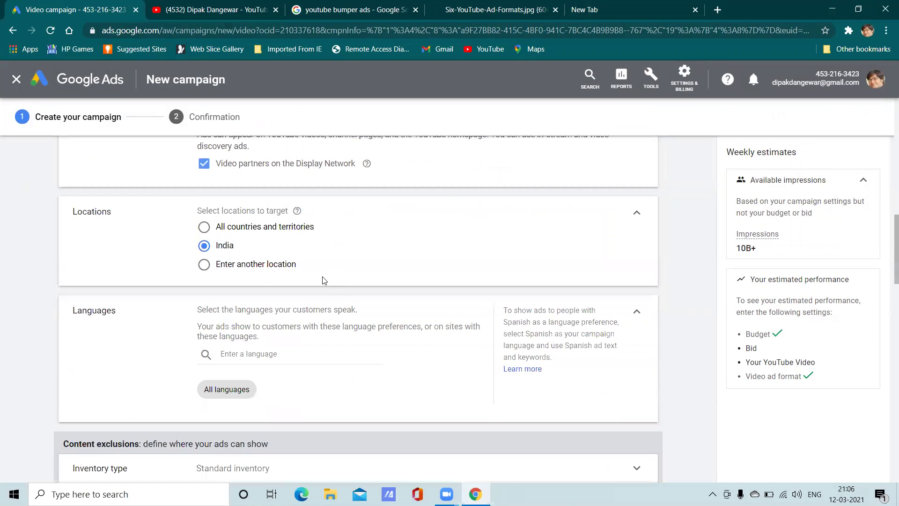
{"action": "scroll", "coordinate": [321, 280], "scroll_direction": "up", "scroll_amount": 12}
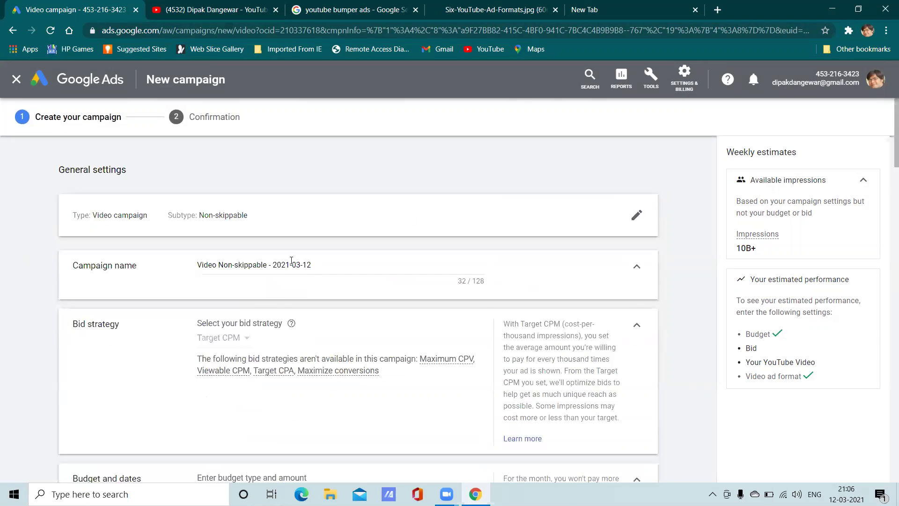
{"action": "scroll", "coordinate": [248, 330], "scroll_direction": "down", "scroll_amount": 10}
{"action": "scroll", "coordinate": [255, 319], "scroll_direction": "down", "scroll_amount": 5}
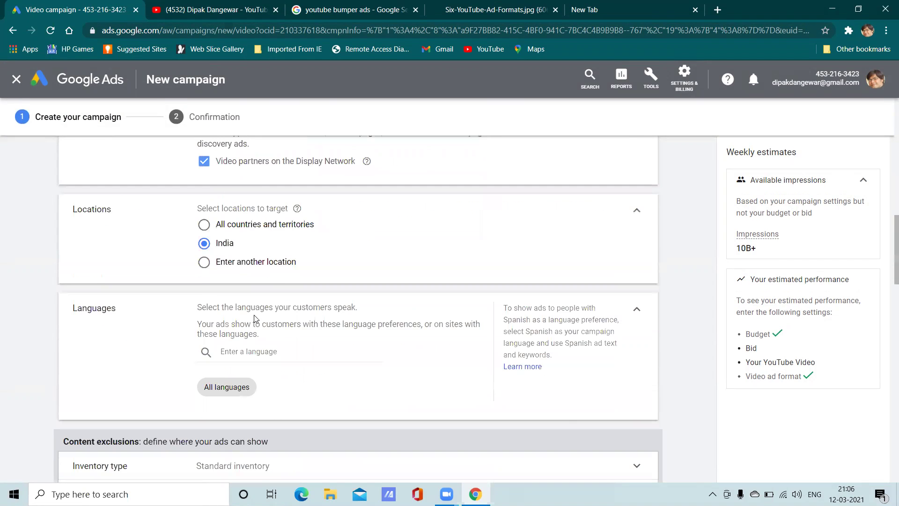
Step: Review the campaign's location and language targeting settings
{"action": "scroll", "coordinate": [253, 317], "scroll_direction": "up", "scroll_amount": 2}
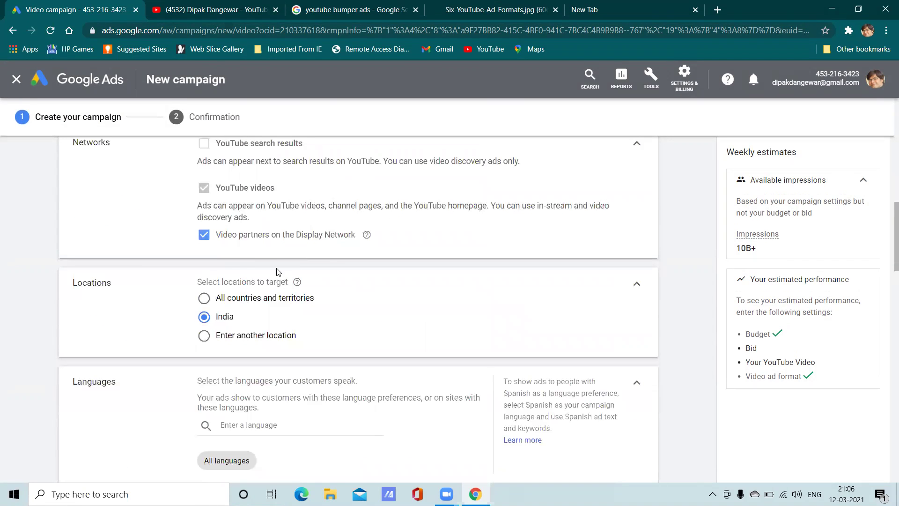
{"action": "scroll", "coordinate": [323, 294], "scroll_direction": "down", "scroll_amount": 3}
{"action": "scroll", "coordinate": [323, 288], "scroll_direction": "up", "scroll_amount": 1}
{"action": "scroll", "coordinate": [323, 288], "scroll_direction": "down", "scroll_amount": 4}
{"action": "scroll", "coordinate": [323, 288], "scroll_direction": "up", "scroll_amount": 4}
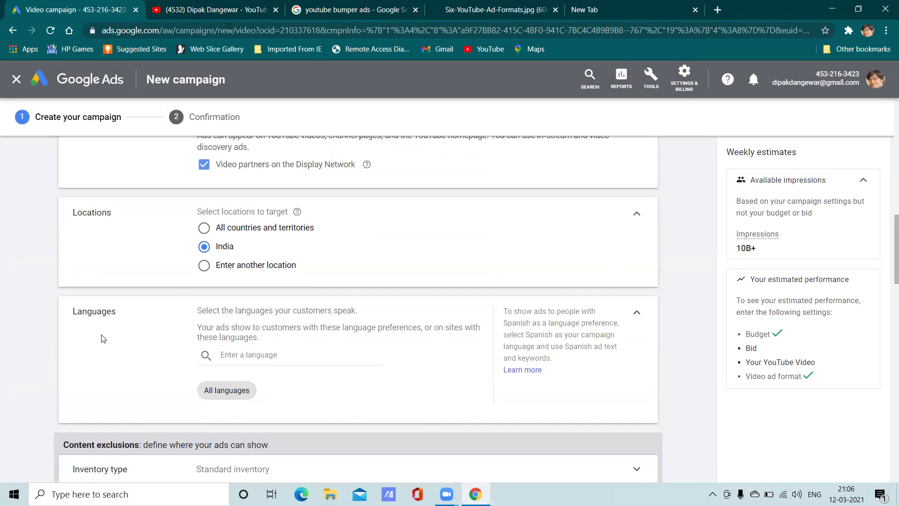
{"action": "scroll", "coordinate": [102, 336], "scroll_direction": "down", "scroll_amount": 3}
{"action": "scroll", "coordinate": [164, 307], "scroll_direction": "down", "scroll_amount": 3}
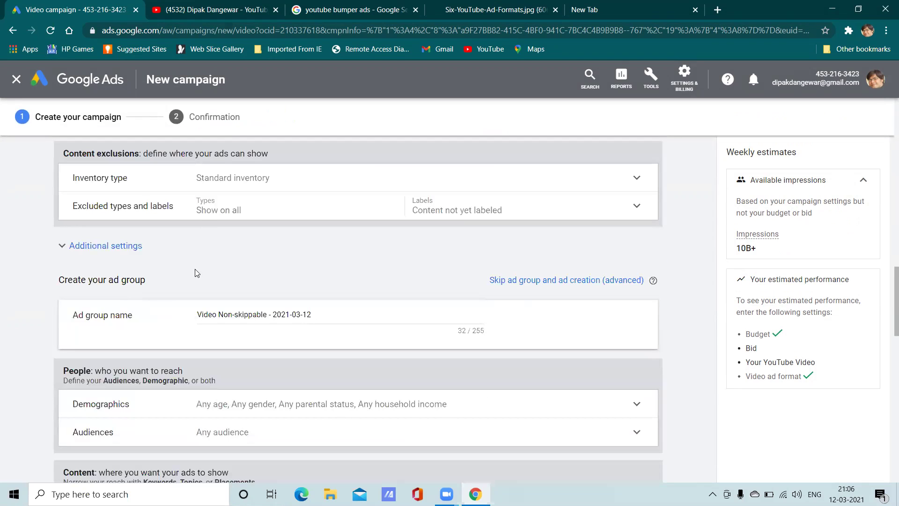
Step: Expand the excluded types and labels and the inventory type settings to view their content exclusion options
{"action": "left_click", "coordinate": [267, 213]}
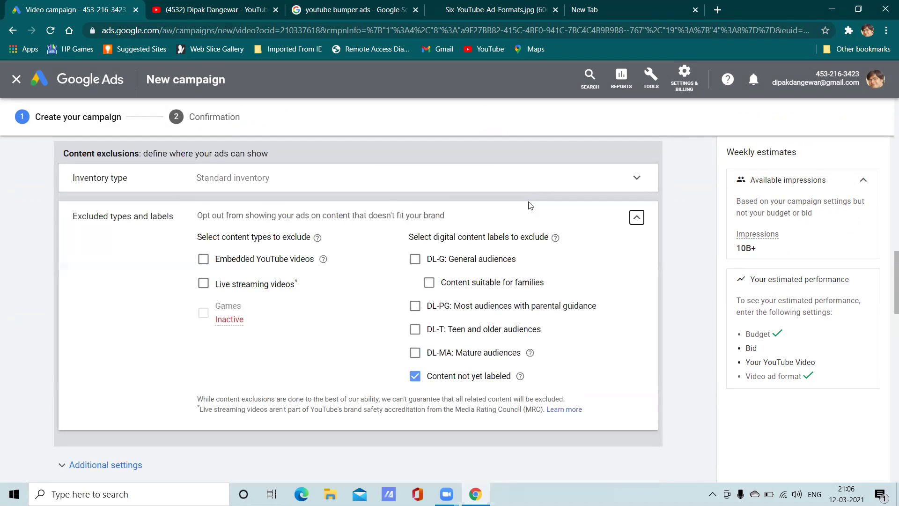
{"action": "left_click", "coordinate": [544, 182]}
{"action": "scroll", "coordinate": [300, 211], "scroll_direction": "down", "scroll_amount": 10}
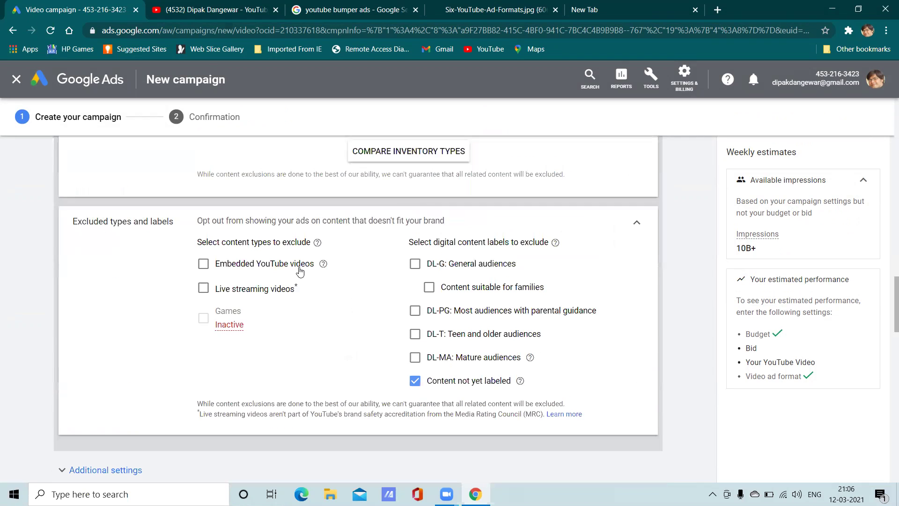
Step: Set the ad group's Target CPM bid to ₹50.00
{"action": "scroll", "coordinate": [180, 269], "scroll_direction": "down", "scroll_amount": 5}
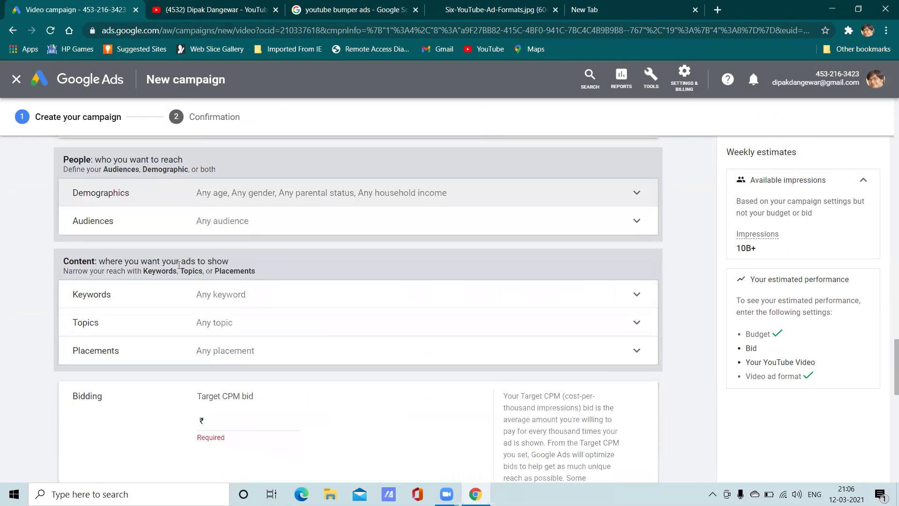
{"action": "scroll", "coordinate": [234, 255], "scroll_direction": "down", "scroll_amount": 3}
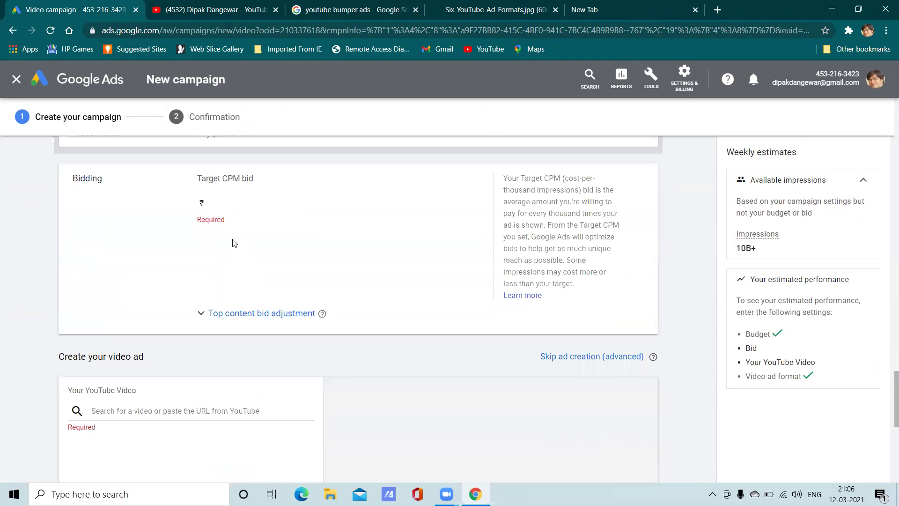
{"action": "left_click", "coordinate": [219, 206]}
{"action": "type", "text": "50.00"}
{"action": "left_click", "coordinate": [398, 228]}
Step: Paste the copied YouTube link as the ad's video and select the Google Ads video preview demo
{"action": "scroll", "coordinate": [271, 323], "scroll_direction": "down", "scroll_amount": 3}
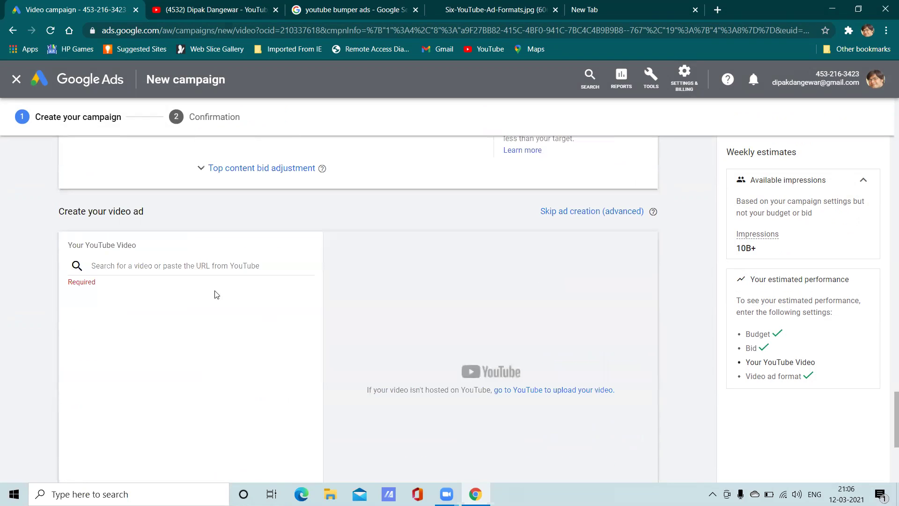
{"action": "left_click", "coordinate": [146, 265]}
{"action": "right_click", "coordinate": [146, 265]}
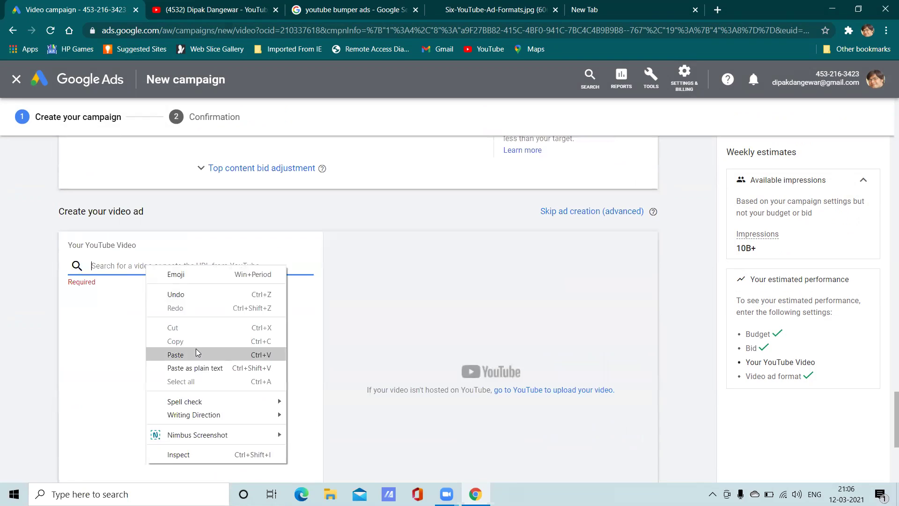
{"action": "left_click", "coordinate": [196, 348]}
{"action": "left_click", "coordinate": [183, 294]}
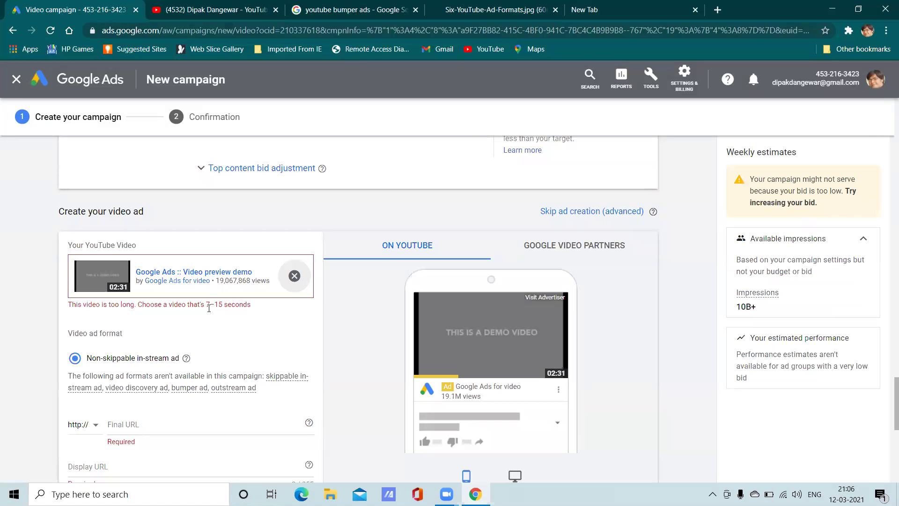
Step: Examine the allowed video length for the non-skippable in-stream ad and look over the remaining ad fields
{"action": "scroll", "coordinate": [273, 309], "scroll_direction": "down", "scroll_amount": 3}
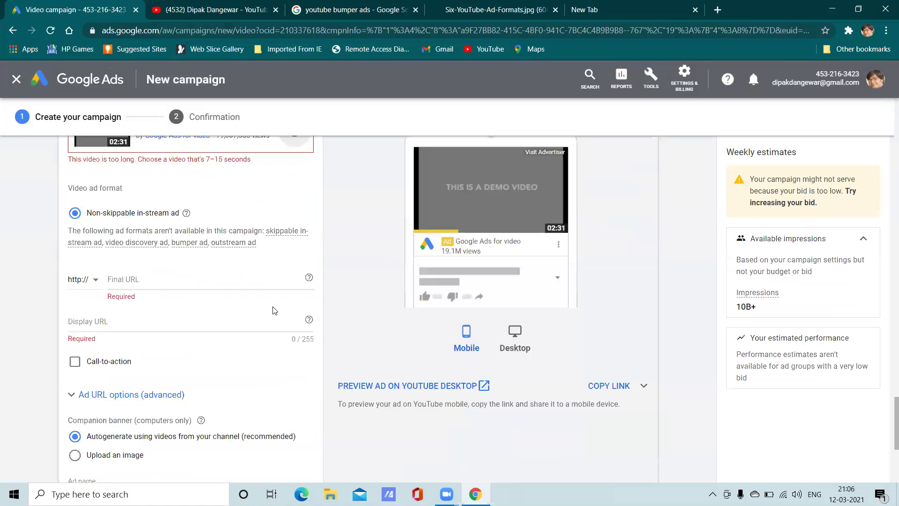
{"action": "scroll", "coordinate": [274, 305], "scroll_direction": "up", "scroll_amount": 1}
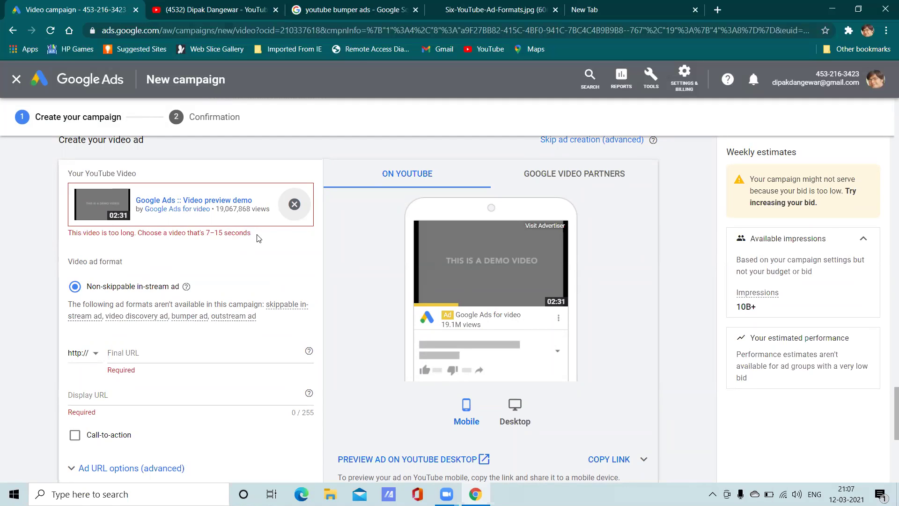
{"action": "left_click_drag", "start_coordinate": [257, 235], "coordinate": [215, 230]}
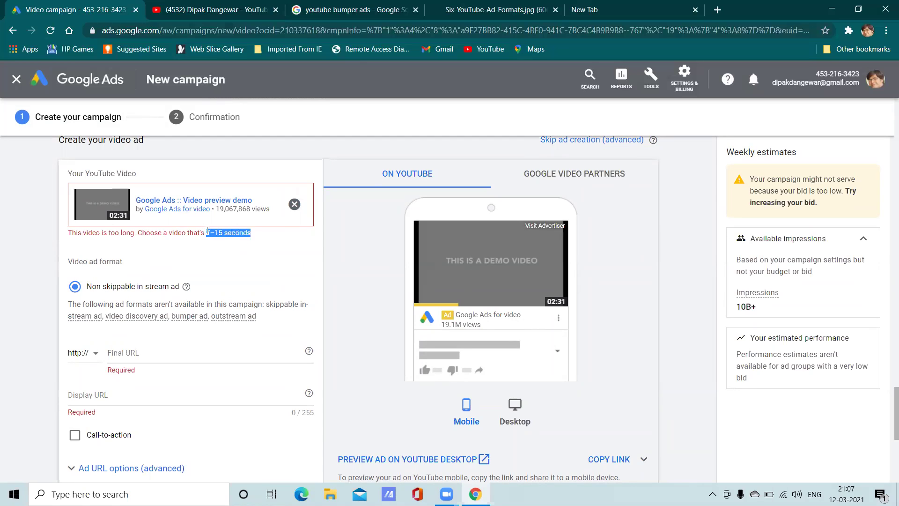
{"action": "left_click", "coordinate": [220, 252]}
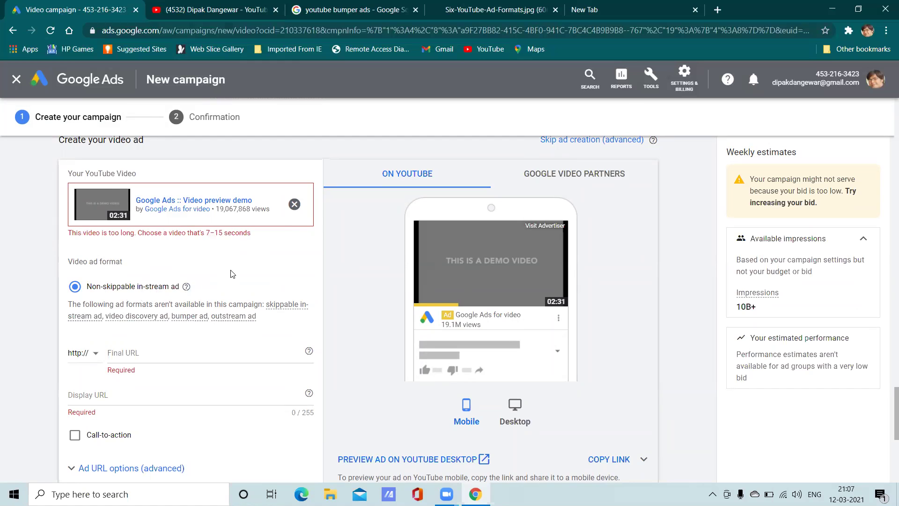
{"action": "scroll", "coordinate": [232, 274], "scroll_direction": "down", "scroll_amount": 3}
{"action": "scroll", "coordinate": [231, 272], "scroll_direction": "up", "scroll_amount": 3}
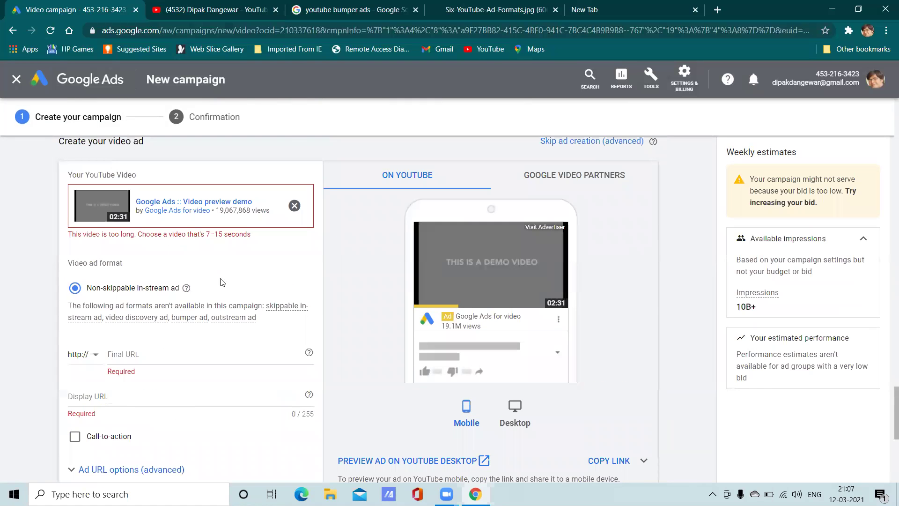
Step: Check the lengths of the uploads on the YouTube channel page, then return to the campaign and reread the video length requirement
{"action": "left_click", "coordinate": [206, 7]}
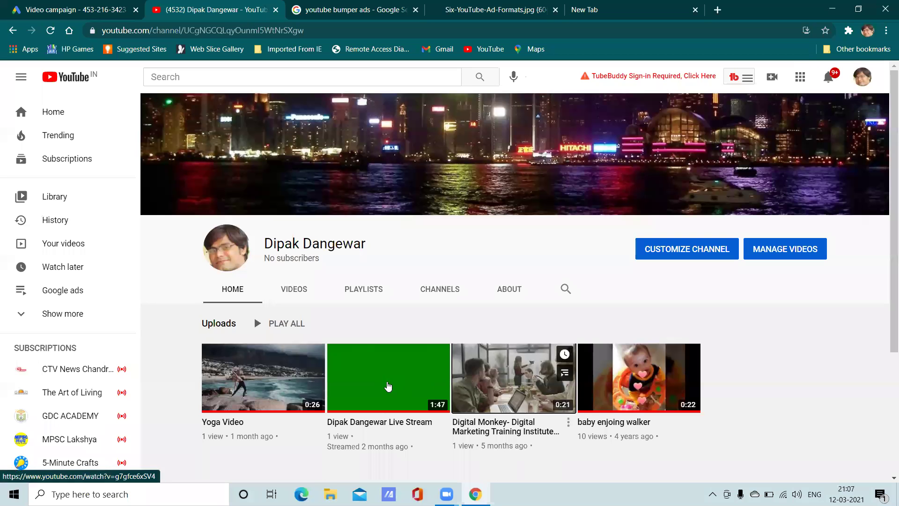
{"action": "left_click", "coordinate": [103, 6]}
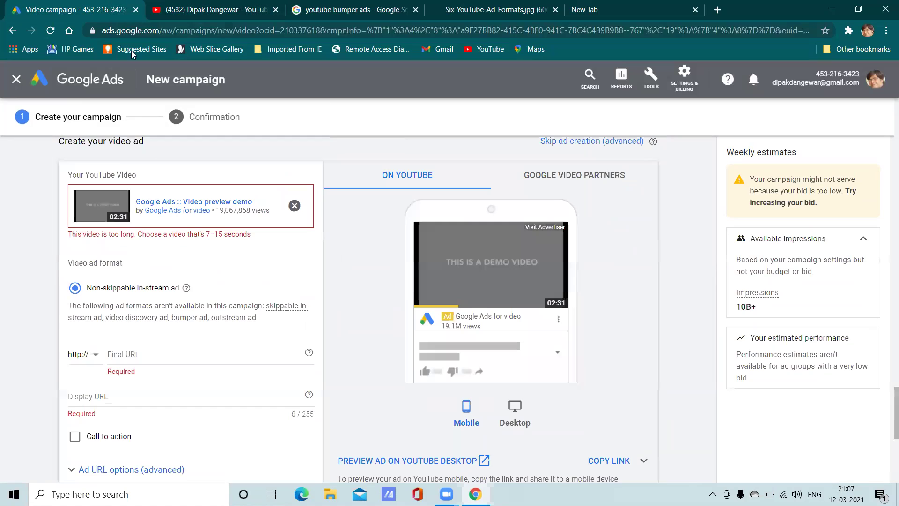
{"action": "scroll", "coordinate": [257, 300], "scroll_direction": "down", "scroll_amount": 2}
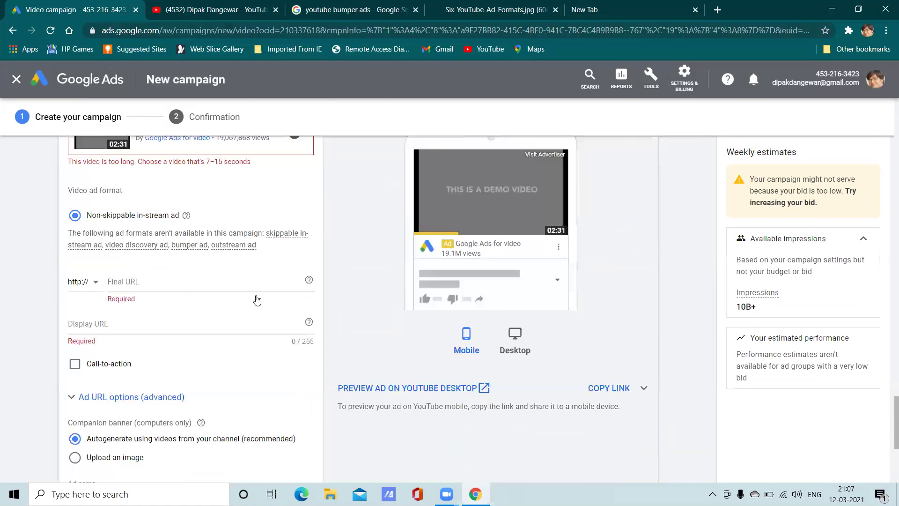
{"action": "scroll", "coordinate": [170, 302], "scroll_direction": "down", "scroll_amount": 2}
{"action": "scroll", "coordinate": [170, 303], "scroll_direction": "up", "scroll_amount": 4}
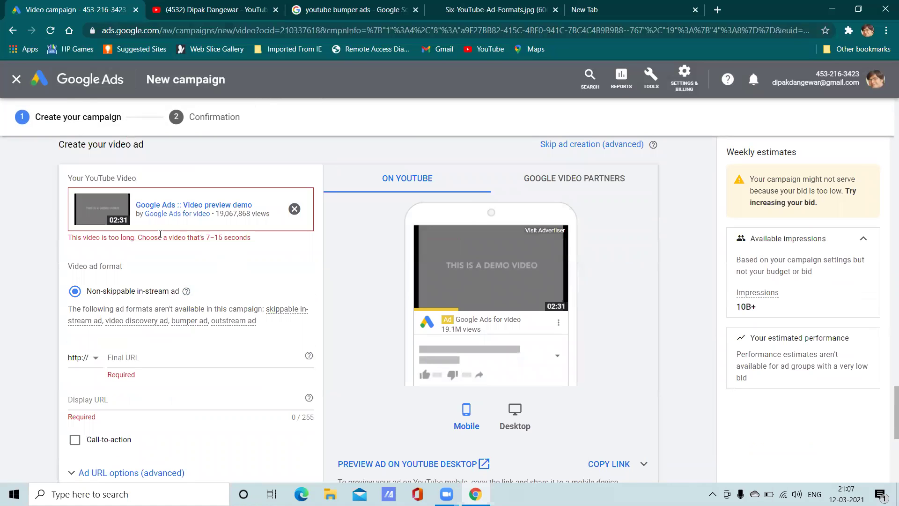
{"action": "mouse_move", "coordinate": [265, 241]}
{"action": "left_mouse_down"}
{"action": "mouse_move", "coordinate": [161, 238]}
{"action": "mouse_move", "coordinate": [60, 253]}
{"action": "mouse_move", "coordinate": [263, 240]}
{"action": "left_mouse_up"}
{"action": "left_click", "coordinate": [191, 241]}
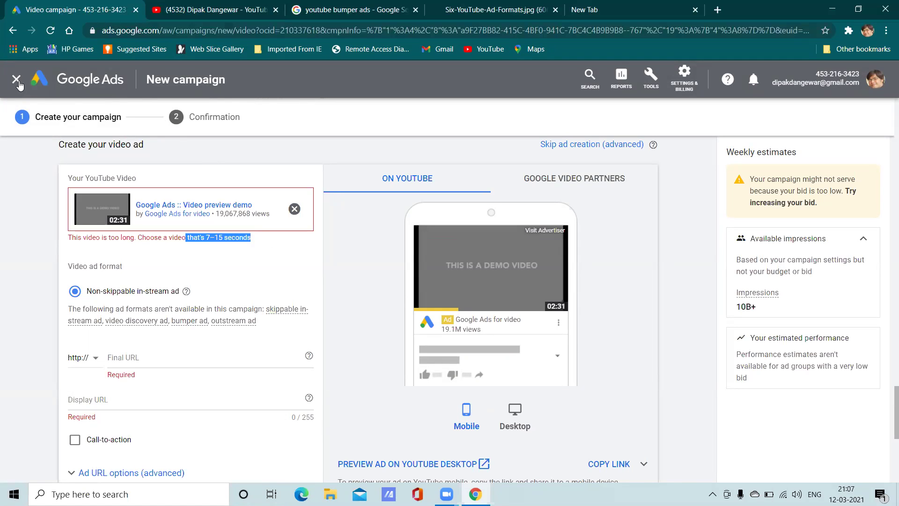
Step: Discard the unfinished non-skippable in-stream campaign and return to the list of all campaigns
{"action": "scroll", "coordinate": [181, 206], "scroll_direction": "up", "scroll_amount": 8}
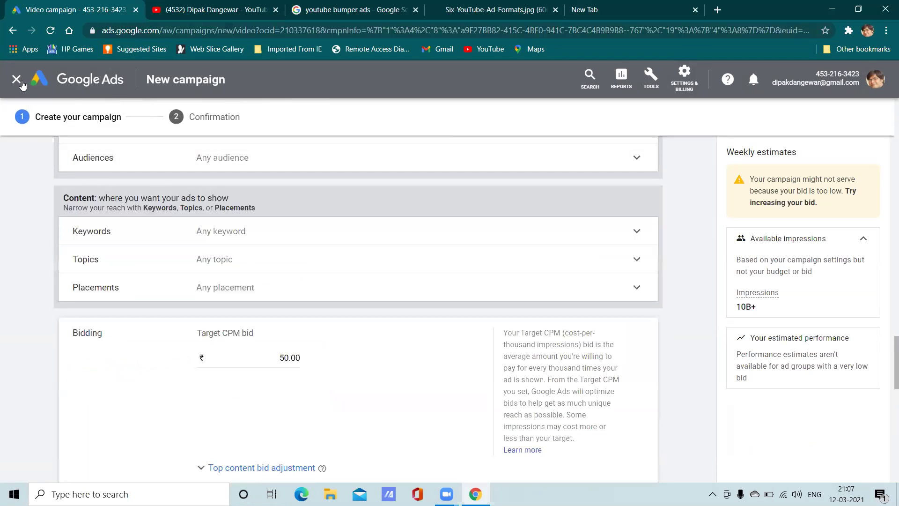
{"action": "left_click", "coordinate": [19, 82]}
{"action": "left_click", "coordinate": [563, 311]}
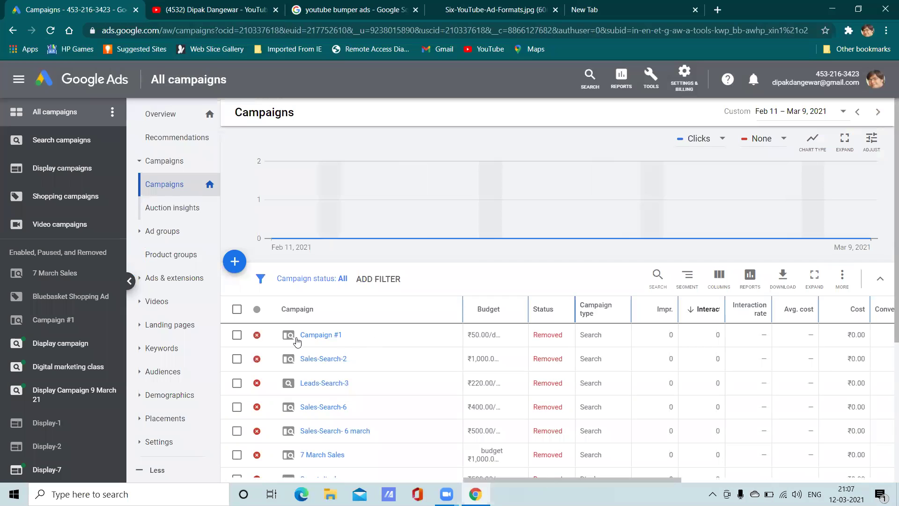
{"action": "scroll", "coordinate": [322, 333], "scroll_direction": "down", "scroll_amount": 5}
{"action": "scroll", "coordinate": [321, 334], "scroll_direction": "up", "scroll_amount": 5}
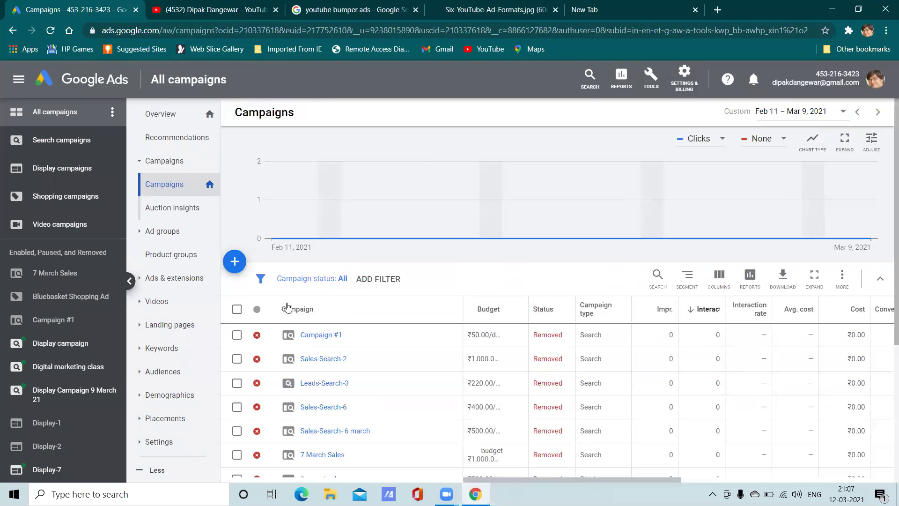
Step: Start a new Video campaign without a goal's guidance, using the Outstream subtype, and continue to its settings
{"action": "left_click", "coordinate": [235, 262]}
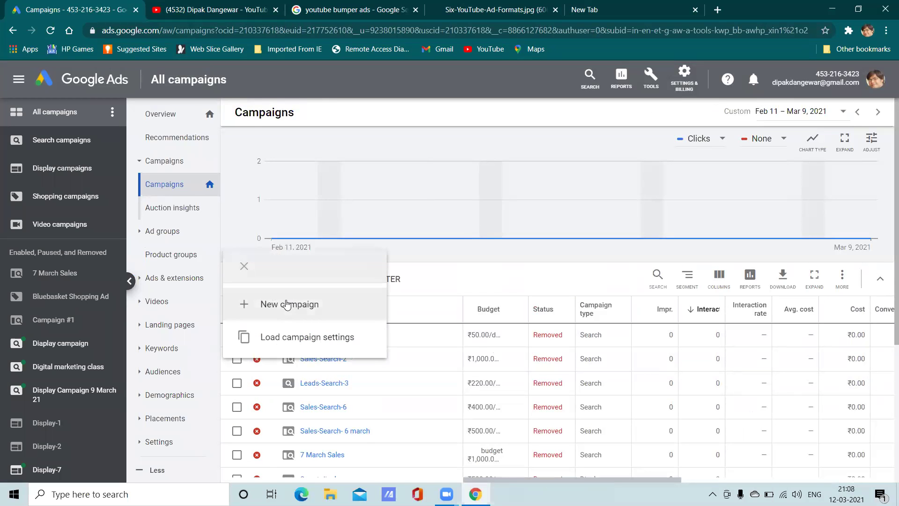
{"action": "left_click", "coordinate": [287, 361]}
{"action": "left_click", "coordinate": [681, 293]}
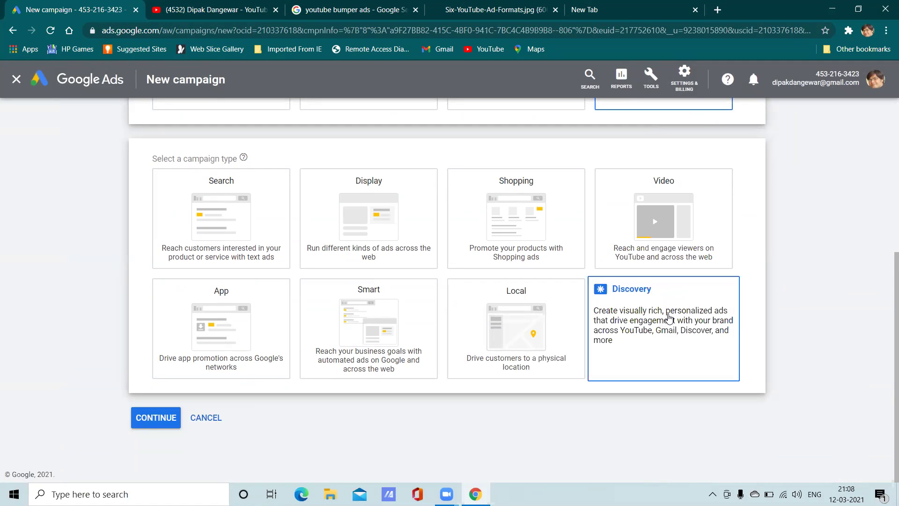
{"action": "left_click", "coordinate": [640, 219]}
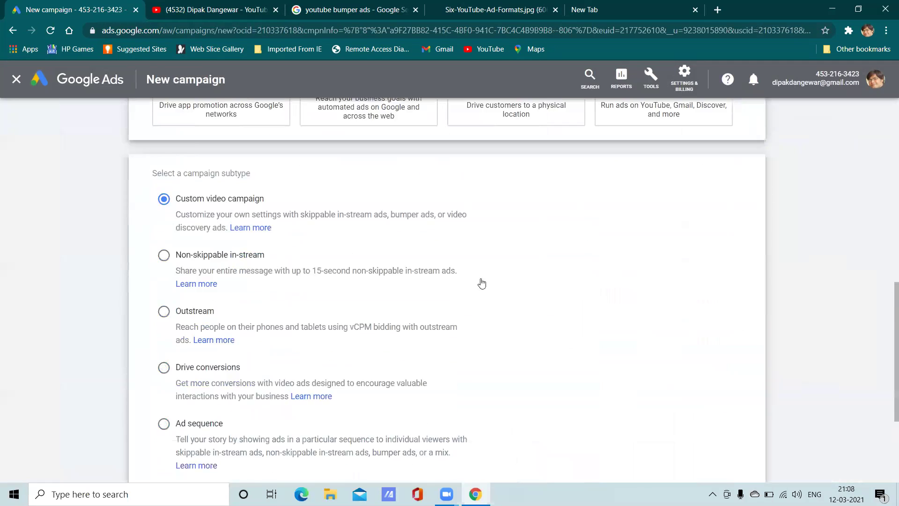
{"action": "left_click", "coordinate": [164, 266]}
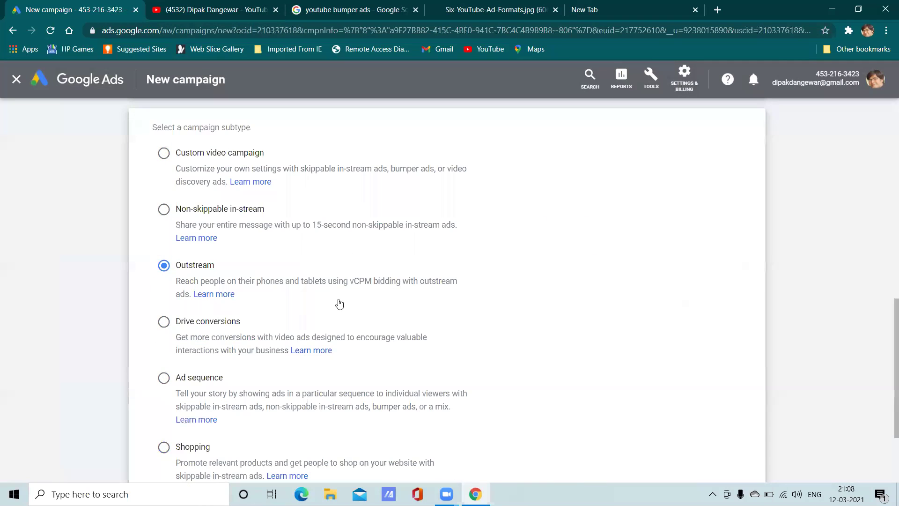
{"action": "scroll", "coordinate": [339, 303], "scroll_direction": "down", "scroll_amount": 3}
{"action": "left_click", "coordinate": [171, 414]}
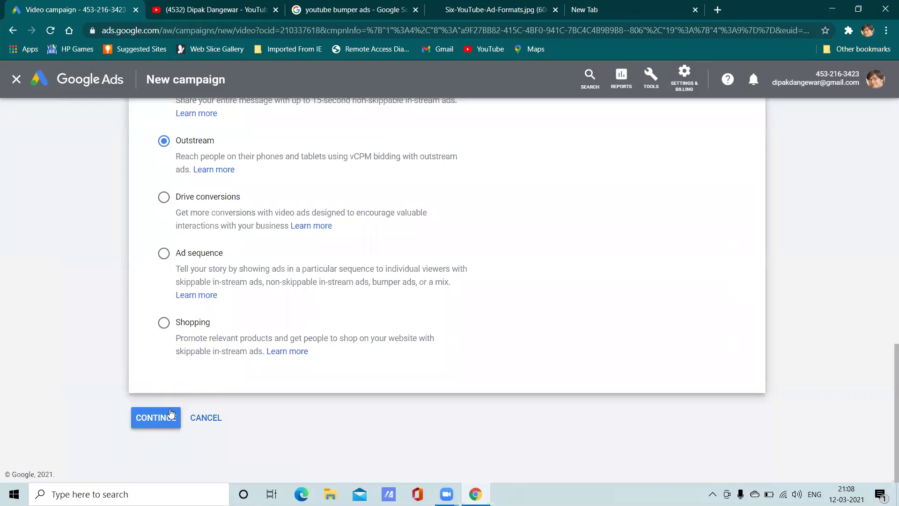
Step: Expand the Outstream campaign's bid strategy settings to see which strategies are offered
{"action": "scroll", "coordinate": [269, 330], "scroll_direction": "down", "scroll_amount": 2}
{"action": "scroll", "coordinate": [269, 329], "scroll_direction": "up", "scroll_amount": 2}
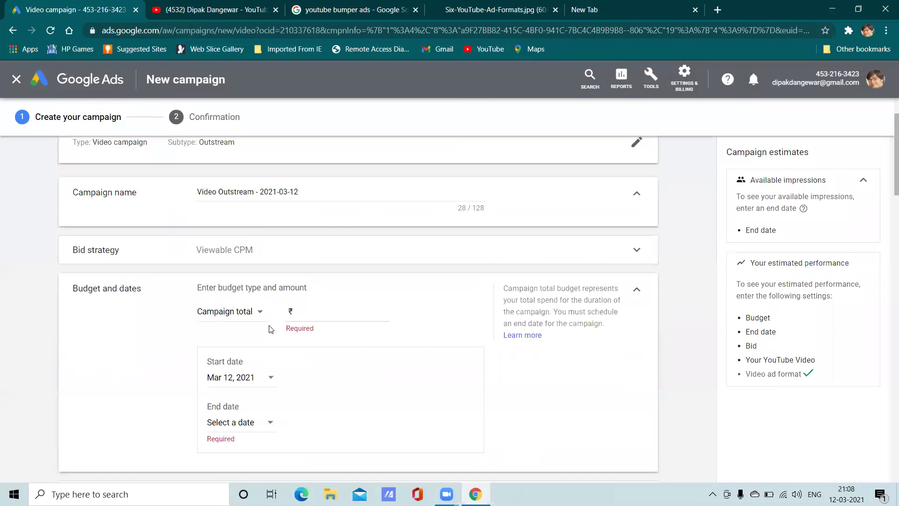
{"action": "left_click", "coordinate": [272, 255]}
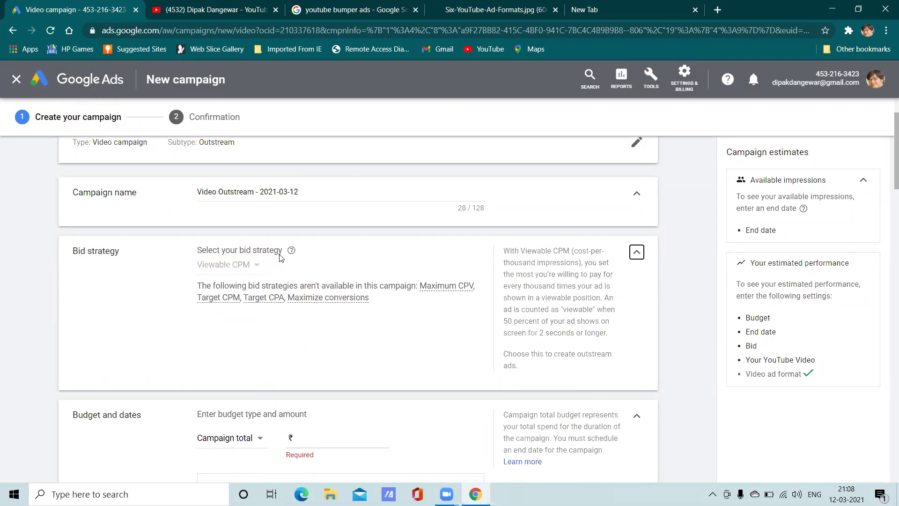
{"action": "scroll", "coordinate": [280, 257], "scroll_direction": "up", "scroll_amount": 2}
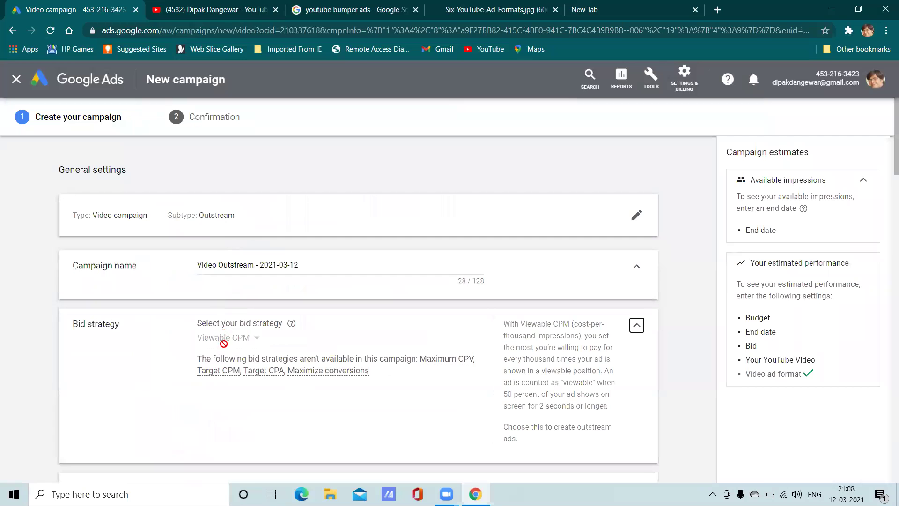
{"action": "scroll", "coordinate": [487, 331], "scroll_direction": "down", "scroll_amount": 1}
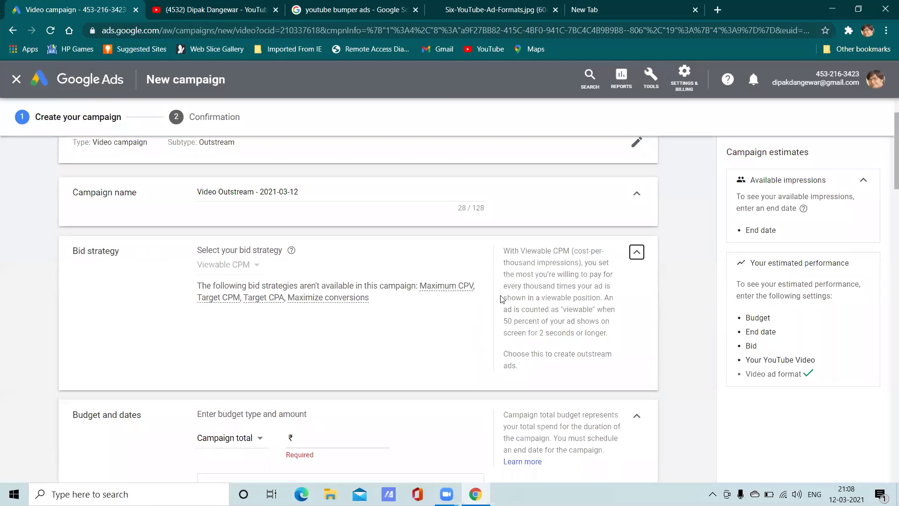
Step: Read the Viewable CPM explanation, examining what counts as a viewable position and how much of the ad must show for how long
{"action": "left_click_drag", "start_coordinate": [504, 251], "coordinate": [598, 342]}
{"action": "left_click", "coordinate": [595, 264]}
{"action": "left_click_drag", "start_coordinate": [600, 299], "coordinate": [543, 296]}
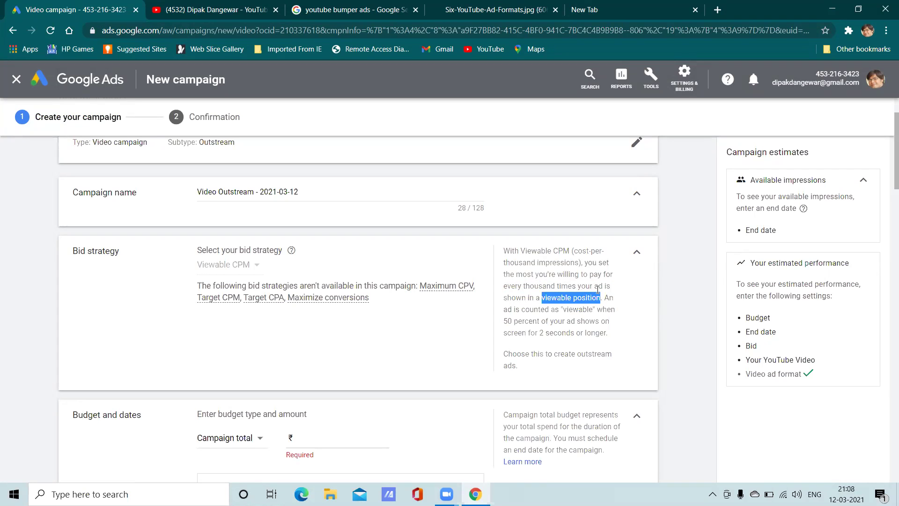
{"action": "left_click", "coordinate": [539, 305]}
{"action": "left_click_drag", "start_coordinate": [564, 309], "coordinate": [527, 333]}
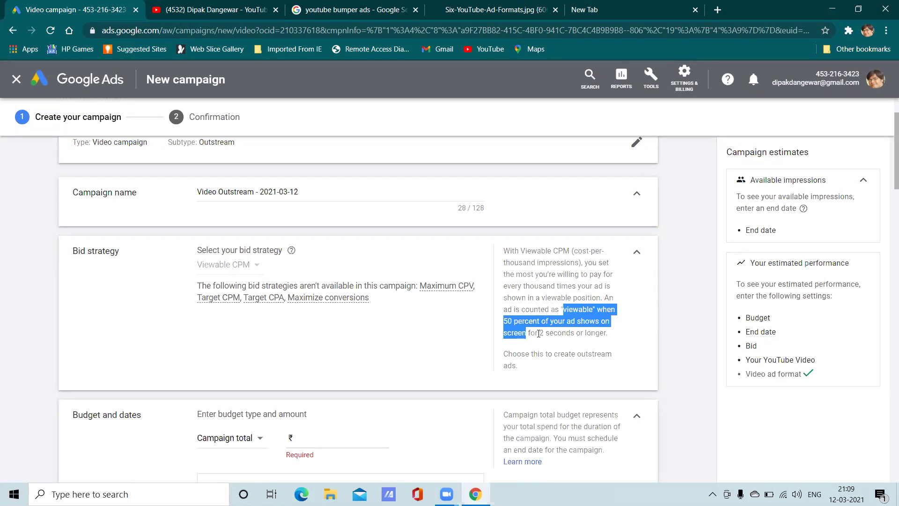
{"action": "left_click", "coordinate": [539, 333]}
{"action": "left_click_drag", "start_coordinate": [541, 334], "coordinate": [616, 340]}
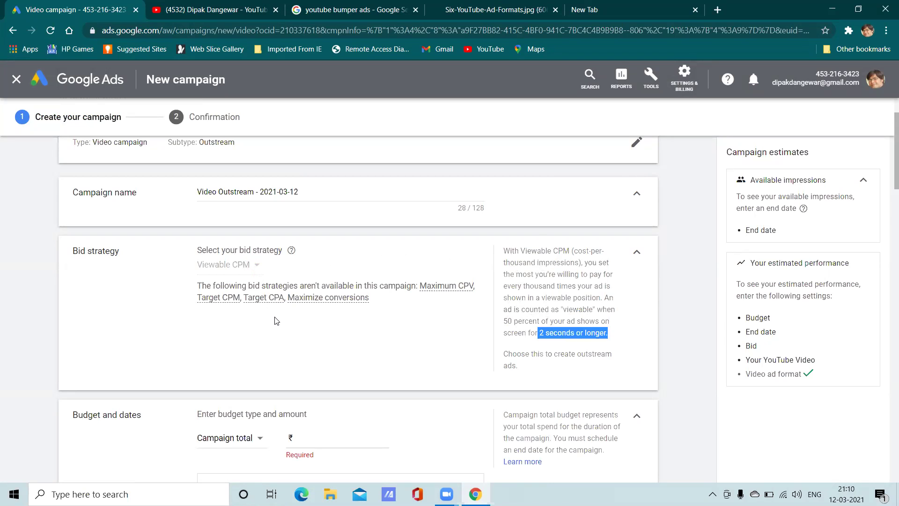
Step: Set the Outstream campaign's budget type to Daily with an amount of ₹500
{"action": "scroll", "coordinate": [280, 323], "scroll_direction": "down", "scroll_amount": 1}
{"action": "left_click", "coordinate": [518, 256]}
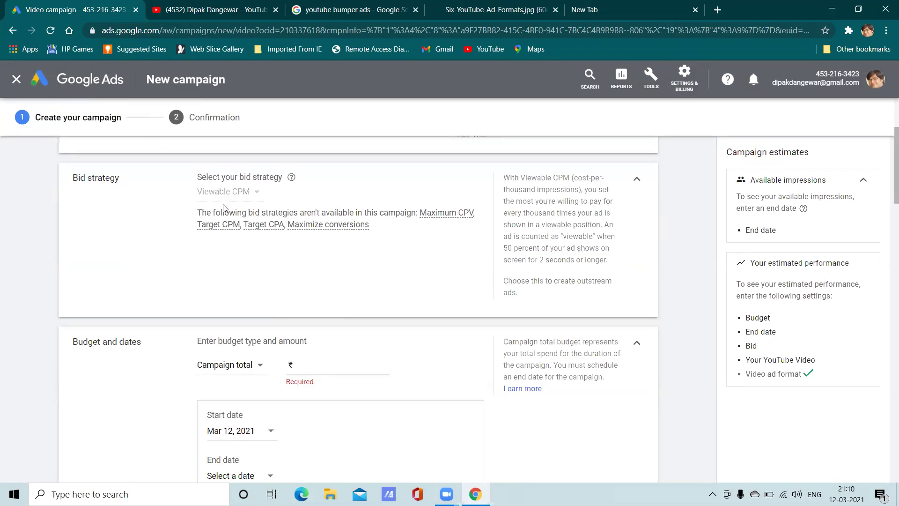
{"action": "left_click", "coordinate": [422, 212]}
{"action": "scroll", "coordinate": [297, 272], "scroll_direction": "down", "scroll_amount": 3}
{"action": "left_click", "coordinate": [254, 228]}
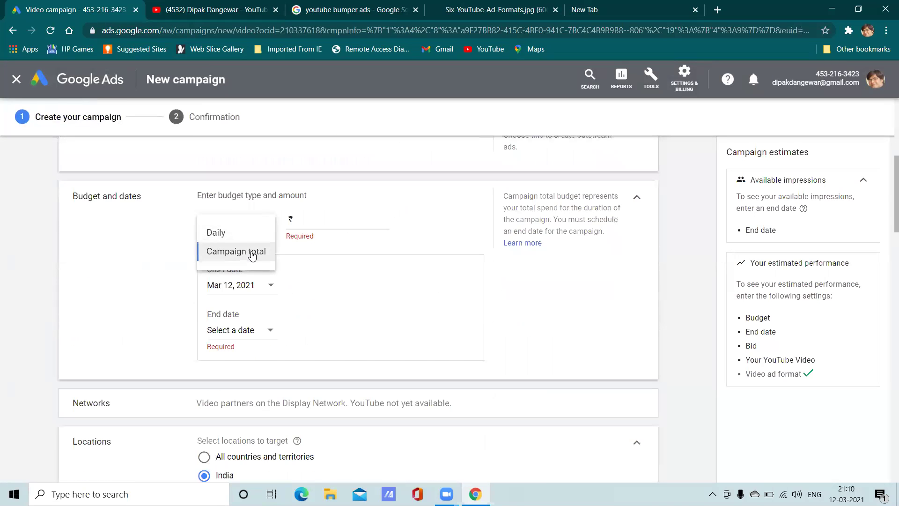
{"action": "left_click", "coordinate": [215, 231]}
{"action": "left_click", "coordinate": [321, 216]}
{"action": "type", "text": "500"}
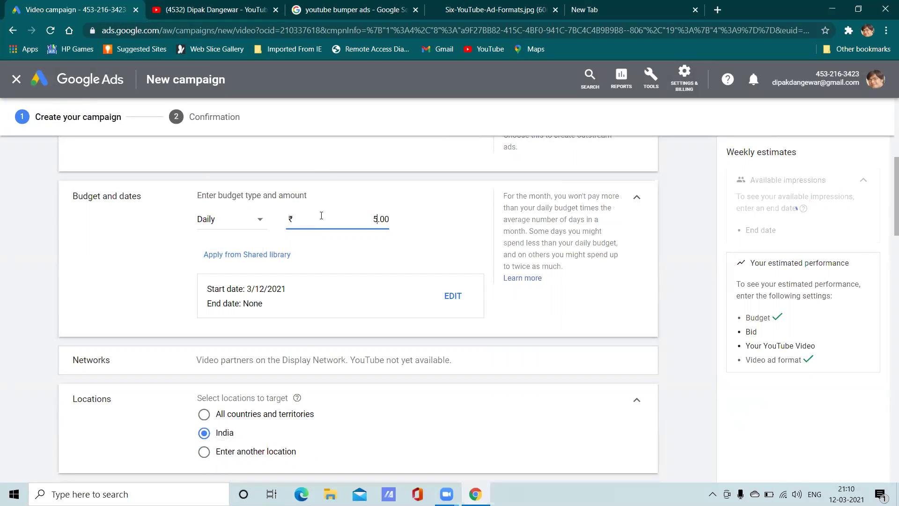
{"action": "left_click", "coordinate": [341, 256]}
Step: Set the ad group's Viewable CPM bid to ₹50.00
{"action": "scroll", "coordinate": [370, 281], "scroll_direction": "down", "scroll_amount": 5}
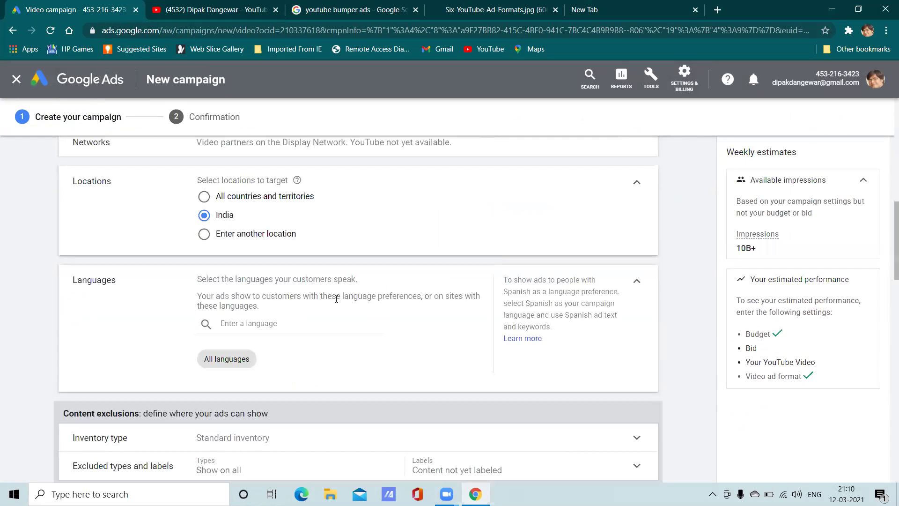
{"action": "scroll", "coordinate": [336, 298], "scroll_direction": "down", "scroll_amount": 5}
{"action": "scroll", "coordinate": [197, 311], "scroll_direction": "down", "scroll_amount": 2}
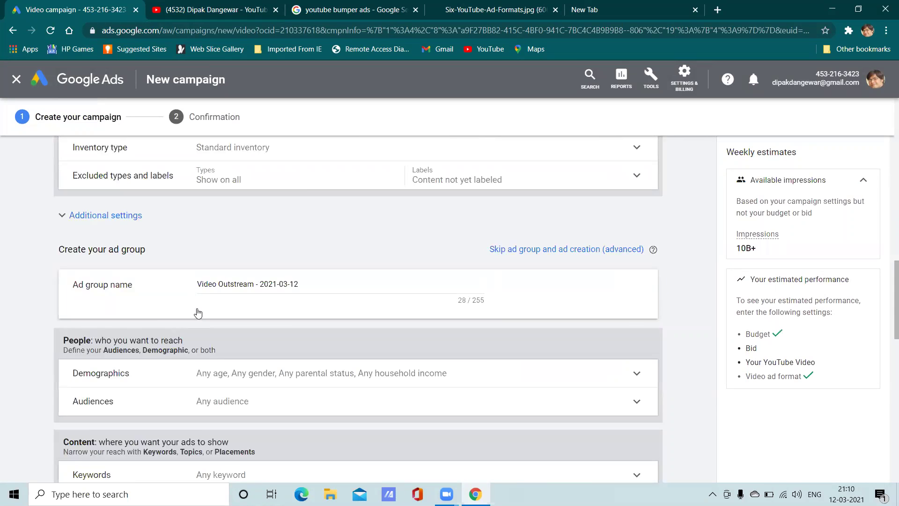
{"action": "scroll", "coordinate": [198, 313], "scroll_direction": "down", "scroll_amount": 3}
{"action": "scroll", "coordinate": [248, 274], "scroll_direction": "down", "scroll_amount": 5}
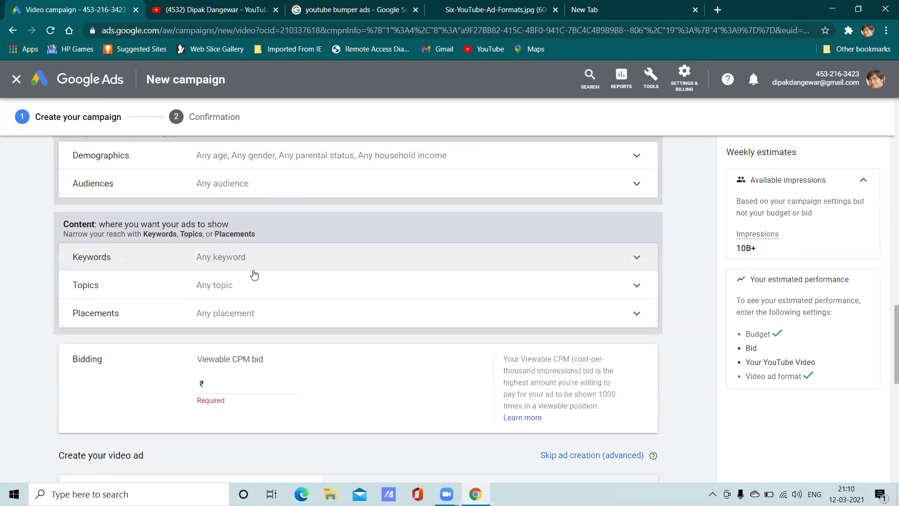
{"action": "left_click", "coordinate": [237, 238]}
{"action": "type", "text": "50.00"}
{"action": "left_click", "coordinate": [380, 267]}
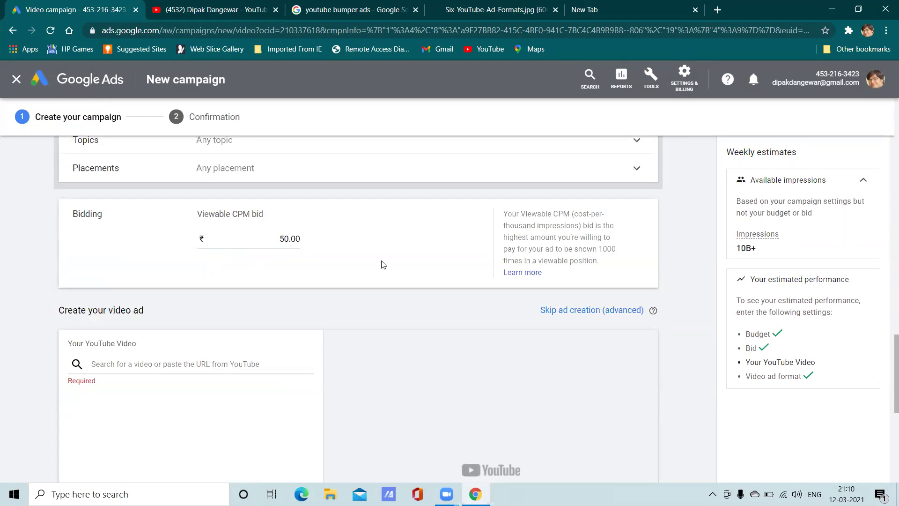
Step: Add the copied link of the "Google Ads :: Video preview demo" YouTube video to the Outstream ad
{"action": "left_click", "coordinate": [228, 364]}
{"action": "right_click", "coordinate": [228, 362]}
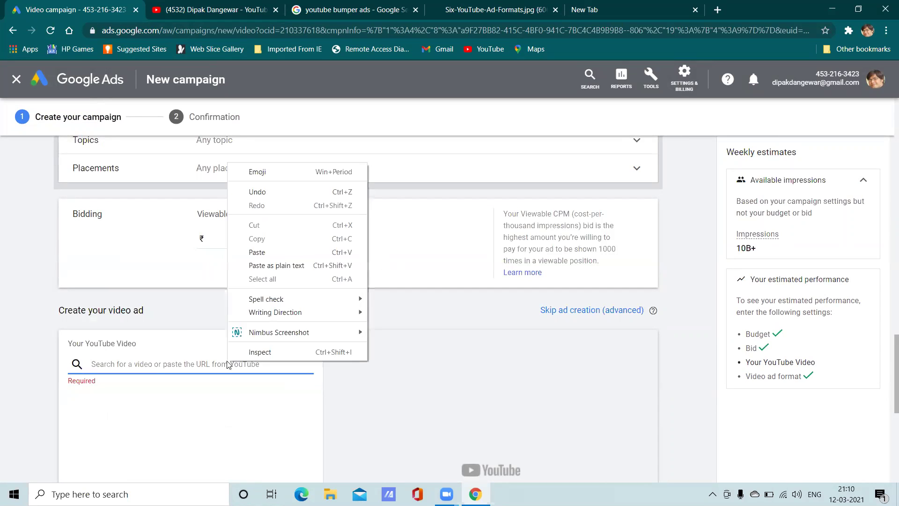
{"action": "left_click", "coordinate": [259, 252]}
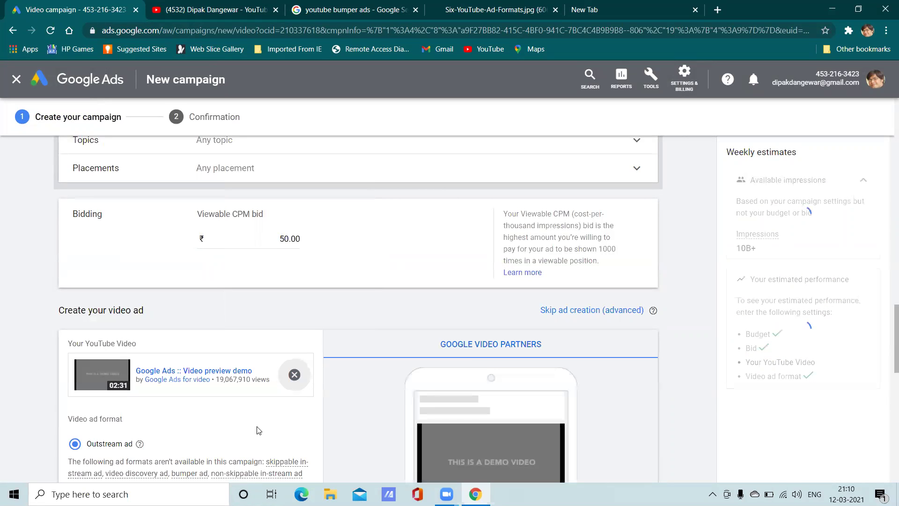
{"action": "scroll", "coordinate": [237, 423], "scroll_direction": "down", "scroll_amount": 3}
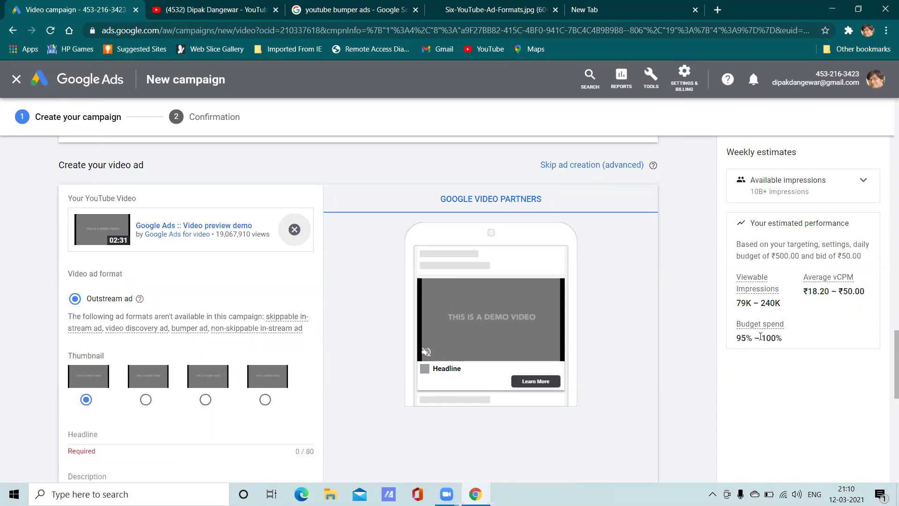
Step: Review the Outstream ad's required fields, including thumbnail, headline, description, call-to-action, logo and final URL
{"action": "scroll", "coordinate": [755, 329], "scroll_direction": "up", "scroll_amount": 2}
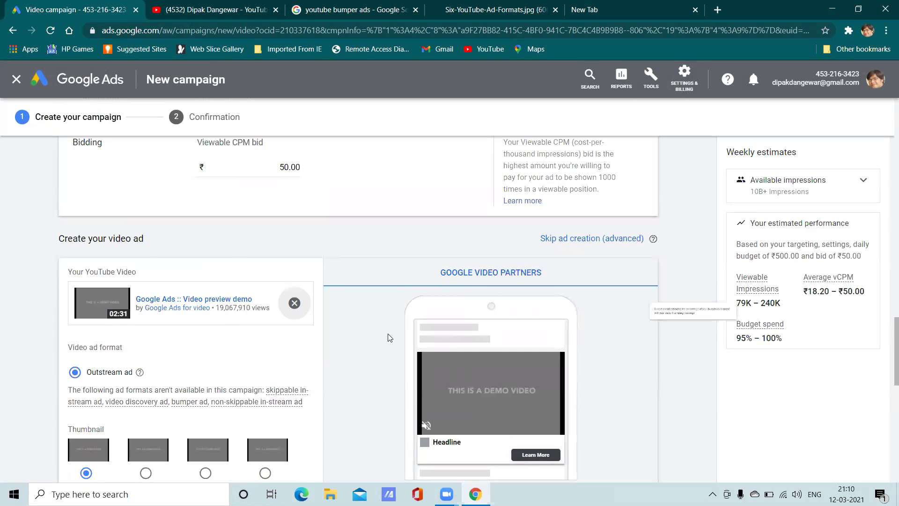
{"action": "scroll", "coordinate": [385, 337], "scroll_direction": "down", "scroll_amount": 3}
{"action": "scroll", "coordinate": [385, 338], "scroll_direction": "up", "scroll_amount": 2}
{"action": "scroll", "coordinate": [328, 339], "scroll_direction": "down", "scroll_amount": 7}
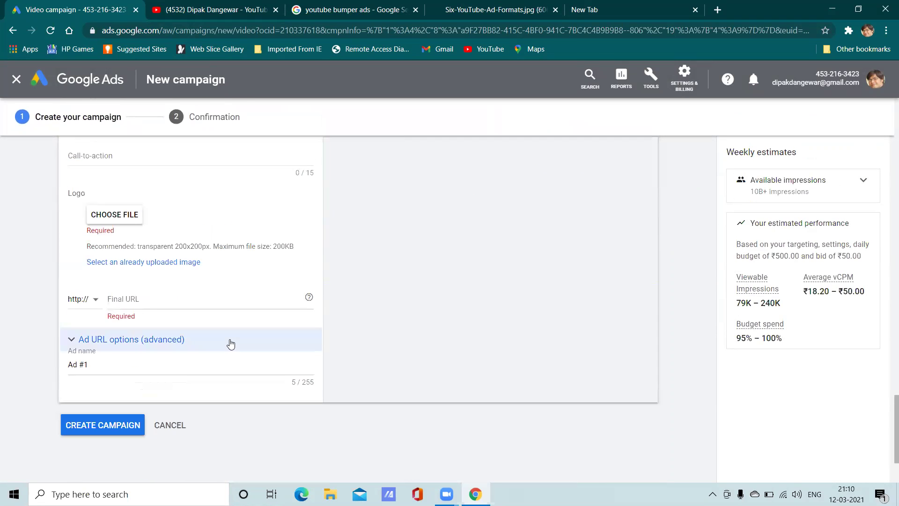
{"action": "scroll", "coordinate": [225, 342], "scroll_direction": "up", "scroll_amount": 5}
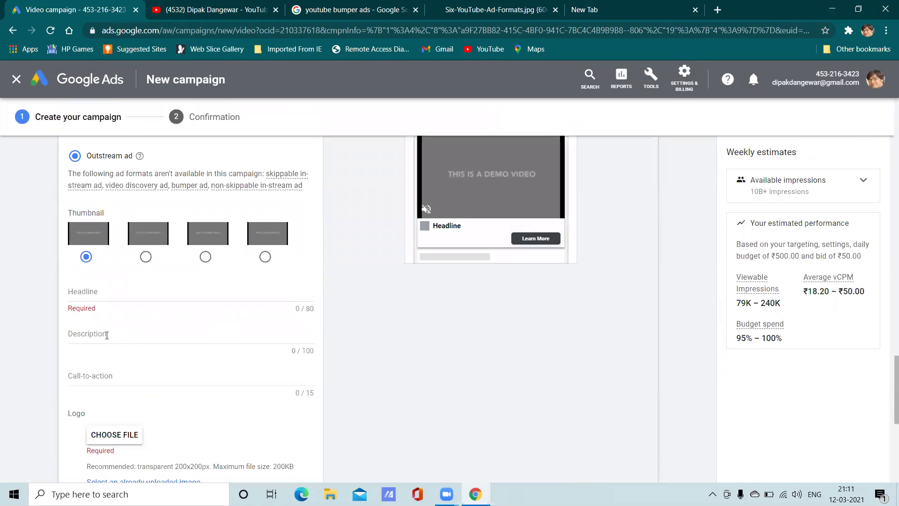
{"action": "scroll", "coordinate": [147, 329], "scroll_direction": "up", "scroll_amount": 3}
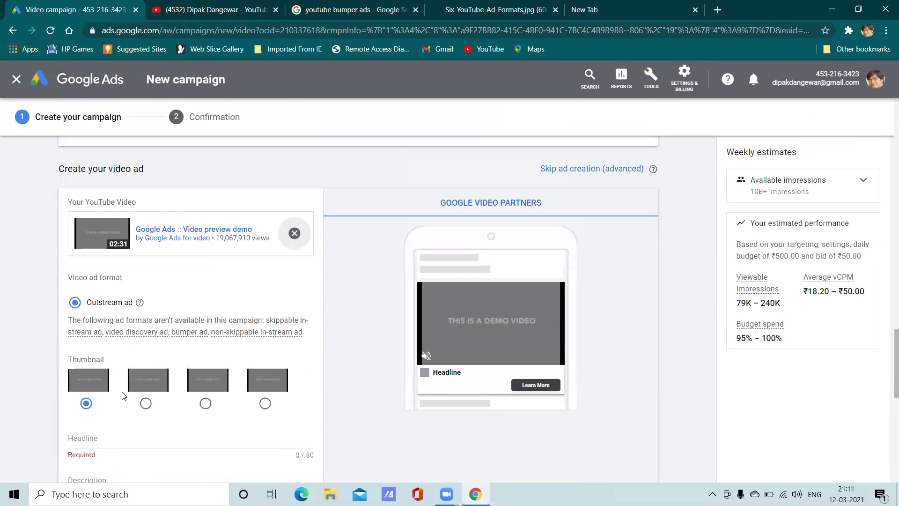
{"action": "scroll", "coordinate": [123, 395], "scroll_direction": "down", "scroll_amount": 3}
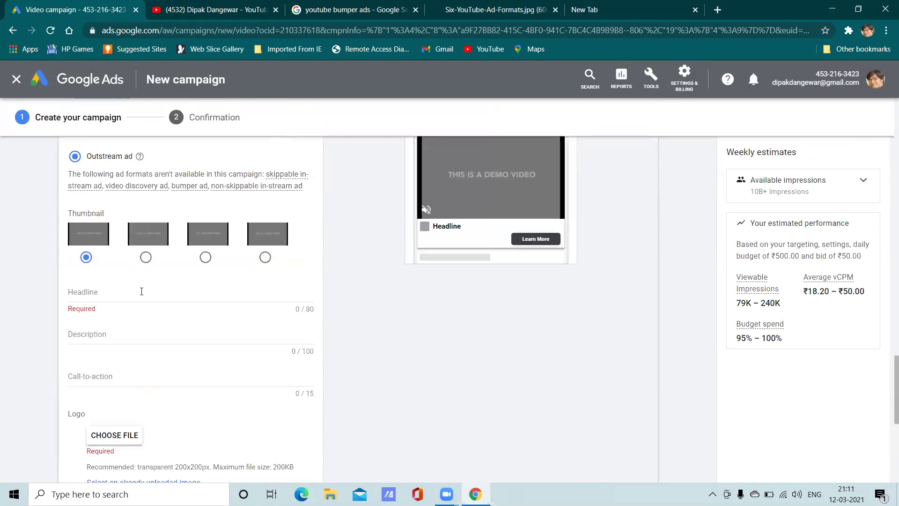
Step: Discard the unfinished Outstream campaign and go back to the list of all campaigns
{"action": "scroll", "coordinate": [136, 259], "scroll_direction": "up", "scroll_amount": 5}
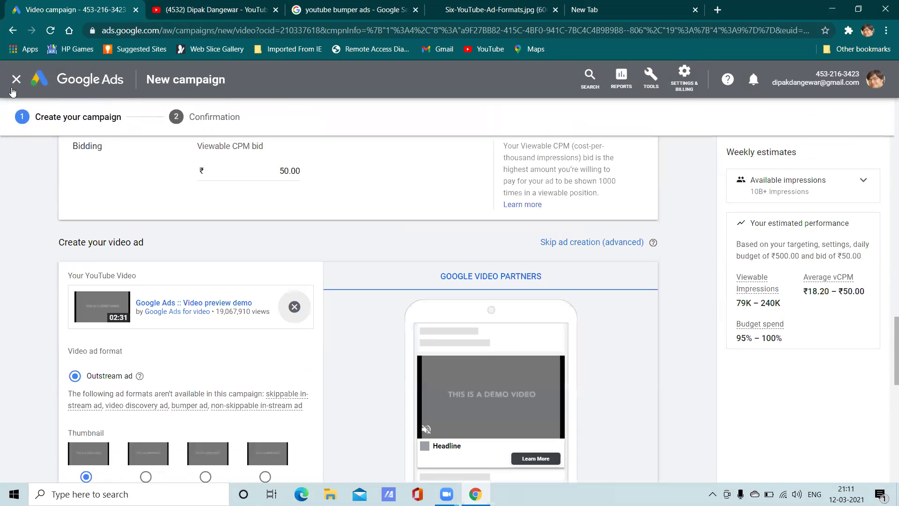
{"action": "scroll", "coordinate": [148, 204], "scroll_direction": "up", "scroll_amount": 12}
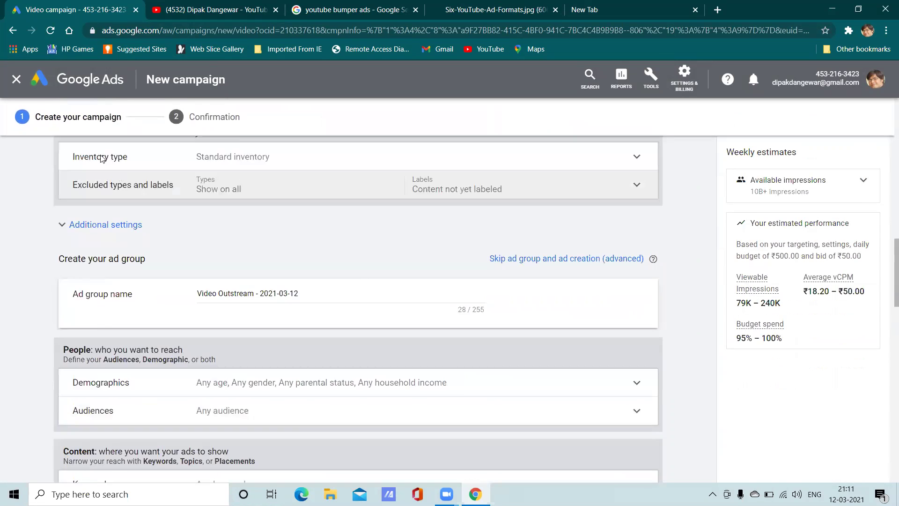
{"action": "left_click", "coordinate": [16, 80]}
{"action": "left_click", "coordinate": [566, 311]}
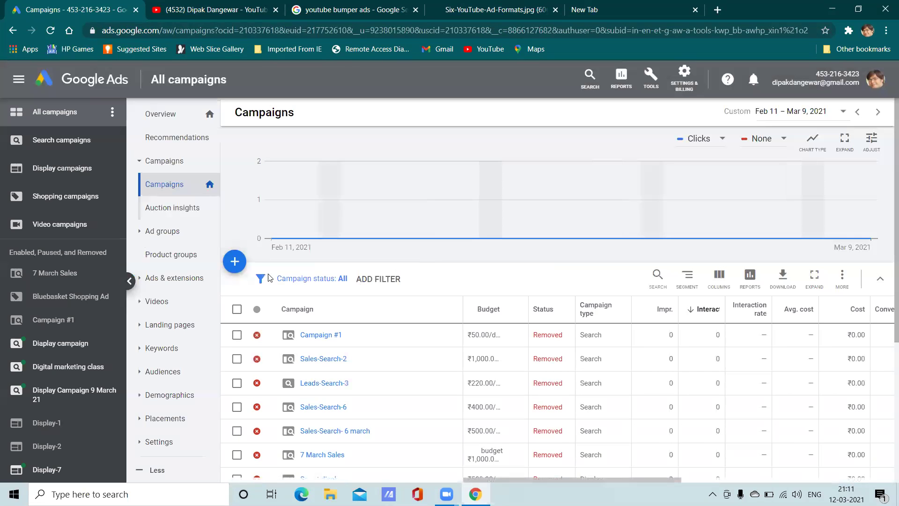
Step: Start a new Video campaign without a goal's guidance, using the Drive conversions subtype, and continue to its settings
{"action": "left_click", "coordinate": [234, 261]}
{"action": "left_click", "coordinate": [282, 305]}
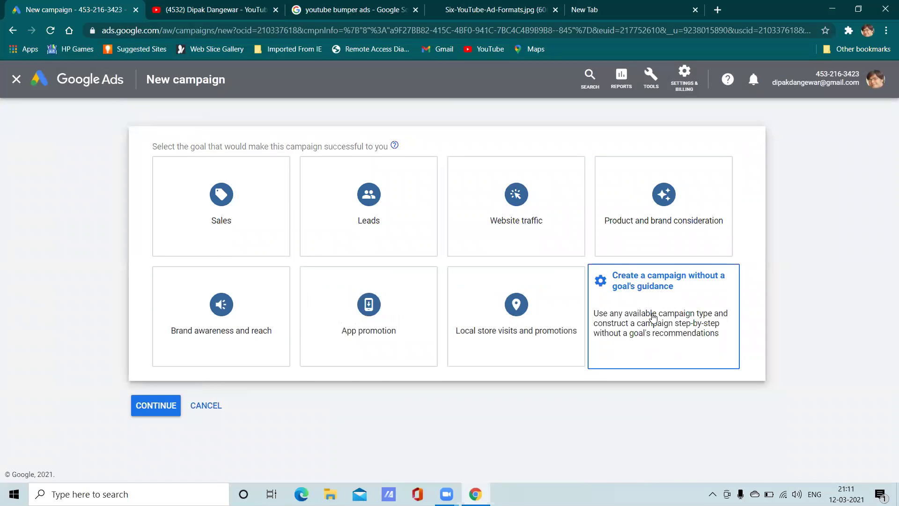
{"action": "left_click", "coordinate": [652, 311]}
{"action": "left_click", "coordinate": [609, 255]}
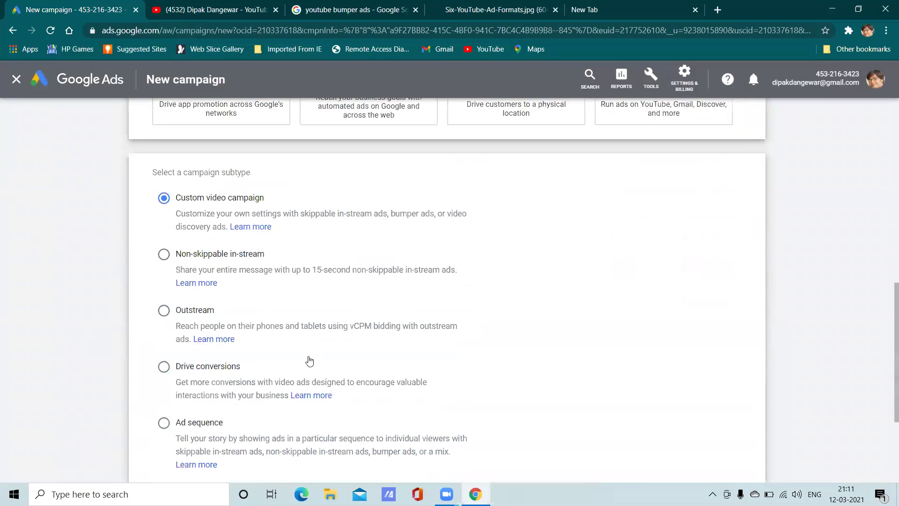
{"action": "left_click", "coordinate": [164, 320]}
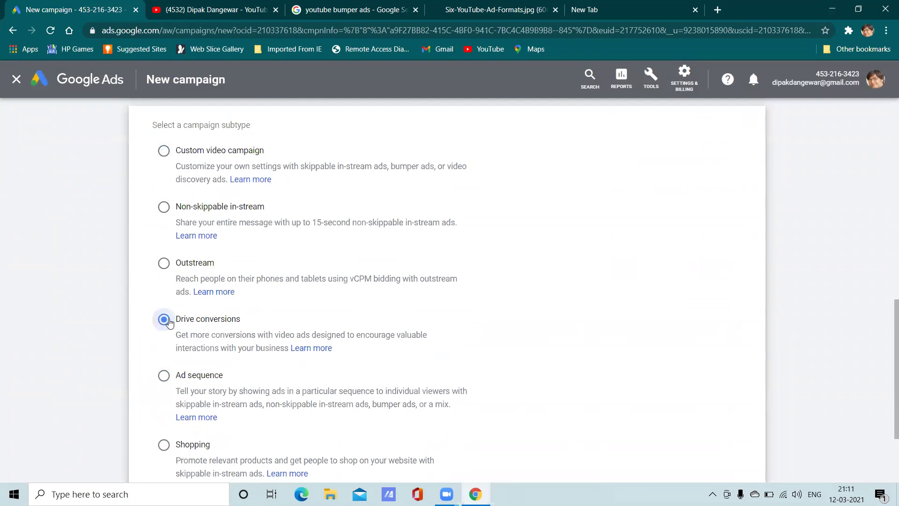
{"action": "left_click", "coordinate": [169, 412]}
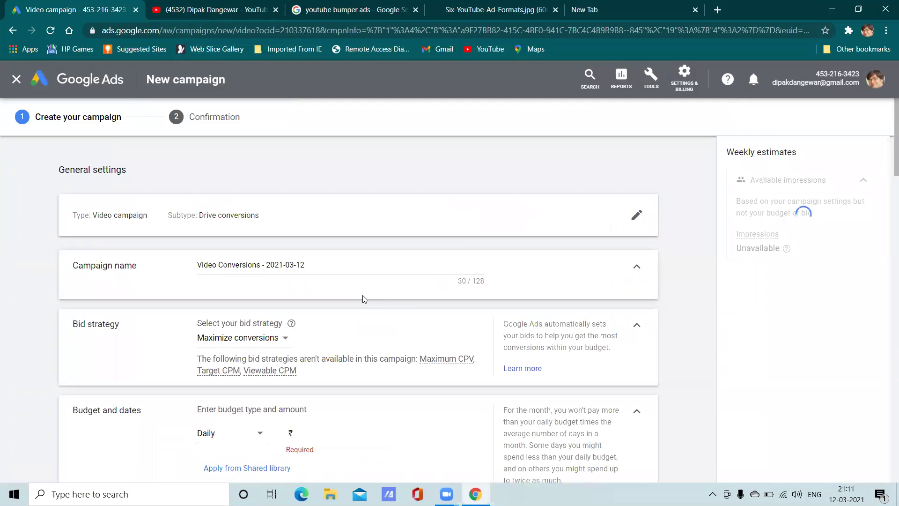
Step: Switch the bid strategy to Target CPA to view its settings and restore Maximize conversions
{"action": "scroll", "coordinate": [267, 311], "scroll_direction": "down", "scroll_amount": 2}
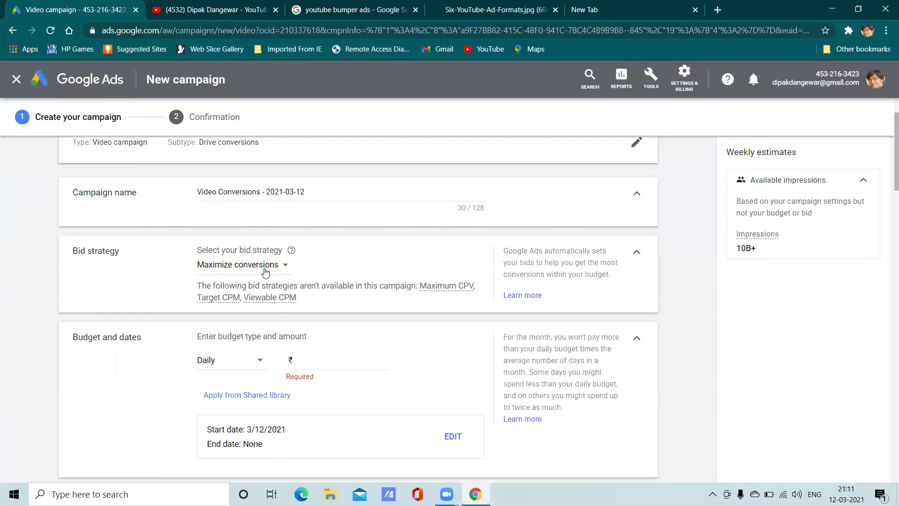
{"action": "left_click", "coordinate": [265, 266]}
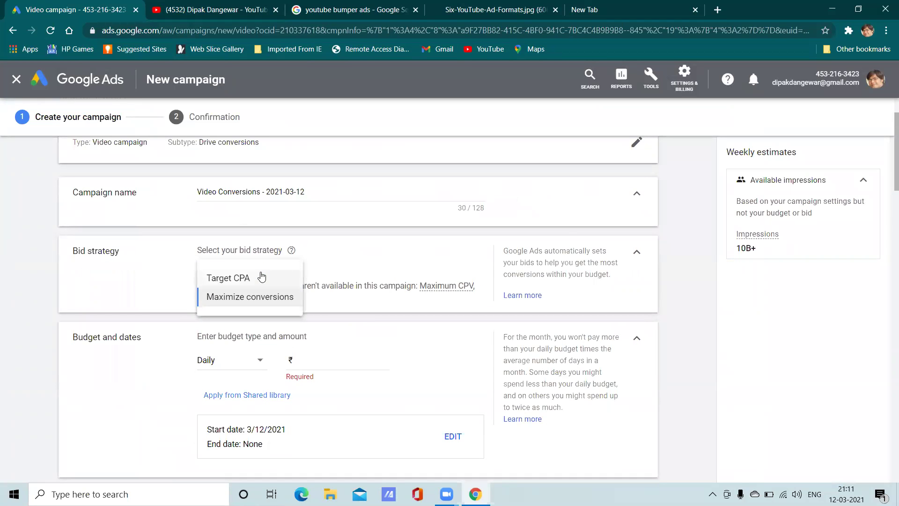
{"action": "left_click", "coordinate": [260, 276]}
{"action": "left_click", "coordinate": [233, 343]}
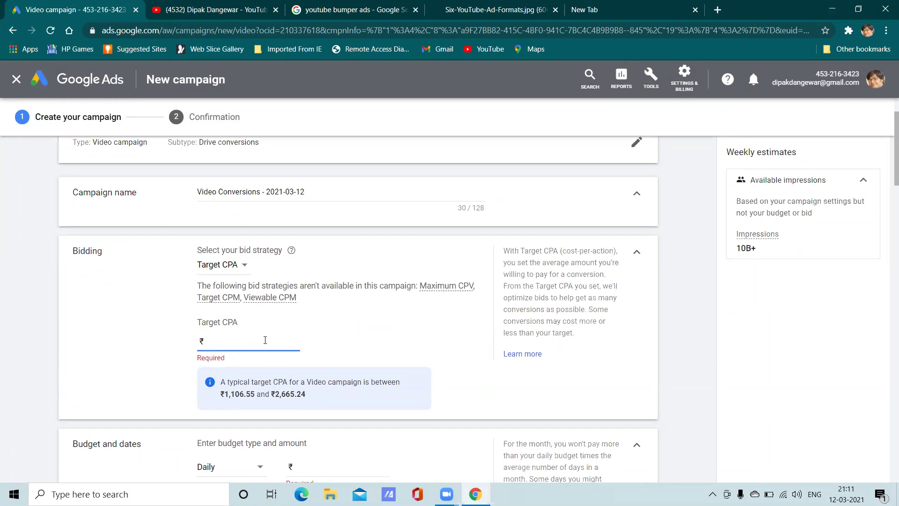
{"action": "left_click", "coordinate": [239, 265]}
{"action": "left_click", "coordinate": [256, 295]}
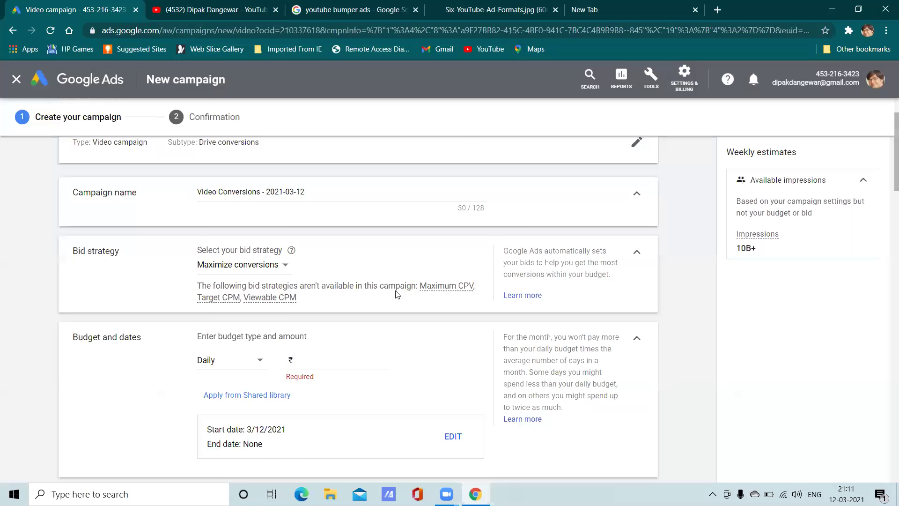
Step: Set the Drive conversions campaign's daily budget to ₹500
{"action": "scroll", "coordinate": [396, 294], "scroll_direction": "down", "scroll_amount": 3}
{"action": "left_click", "coordinate": [312, 214]}
{"action": "type", "text": "5"}
{"action": "key", "text": "BackSpace"}
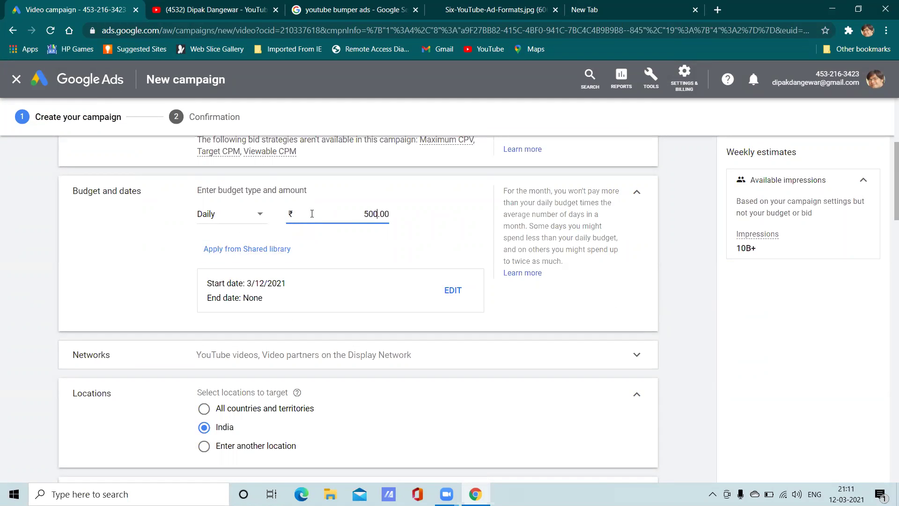
{"action": "left_click", "coordinate": [379, 255]}
Step: Add the copied link of the "Google Ads :: Video preview demo" YouTube video to the responsive ad group's video ad
{"action": "scroll", "coordinate": [384, 285], "scroll_direction": "down", "scroll_amount": 3}
{"action": "scroll", "coordinate": [295, 317], "scroll_direction": "down", "scroll_amount": 6}
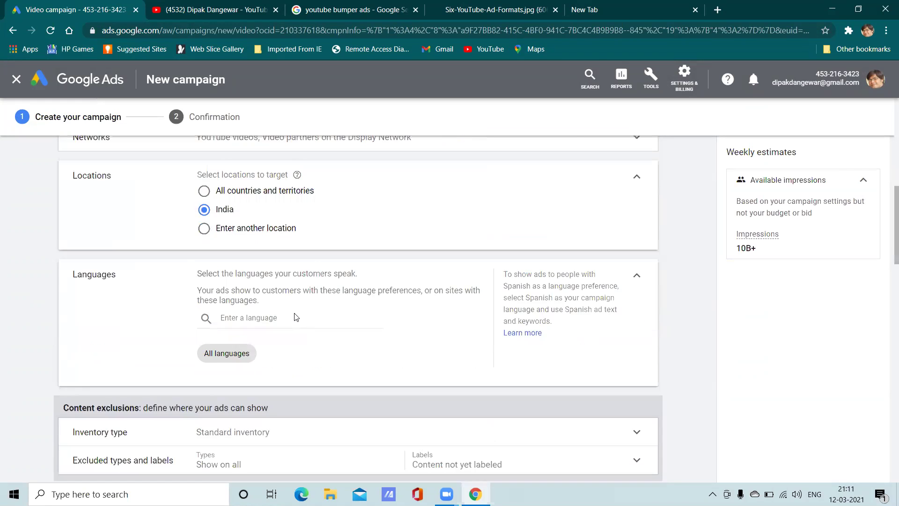
{"action": "scroll", "coordinate": [295, 318], "scroll_direction": "down", "scroll_amount": 5}
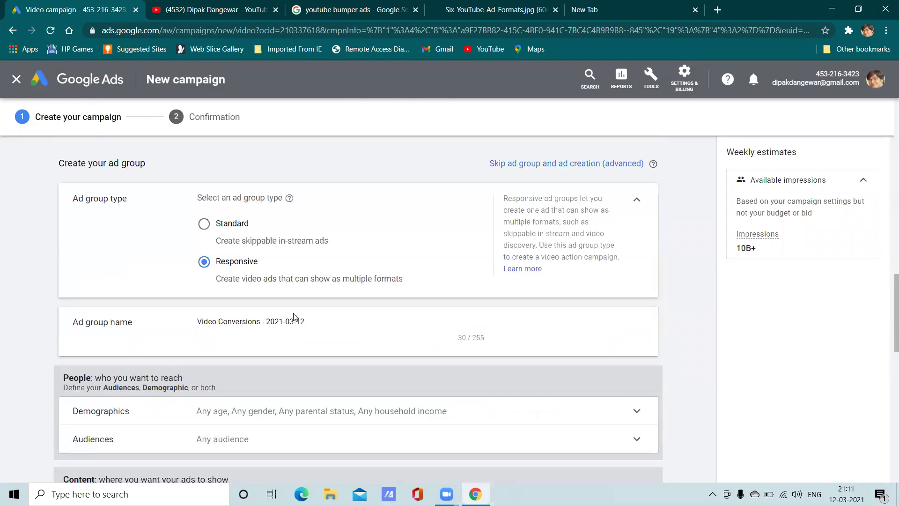
{"action": "scroll", "coordinate": [293, 315], "scroll_direction": "up", "scroll_amount": 2}
{"action": "scroll", "coordinate": [292, 314], "scroll_direction": "down", "scroll_amount": 3}
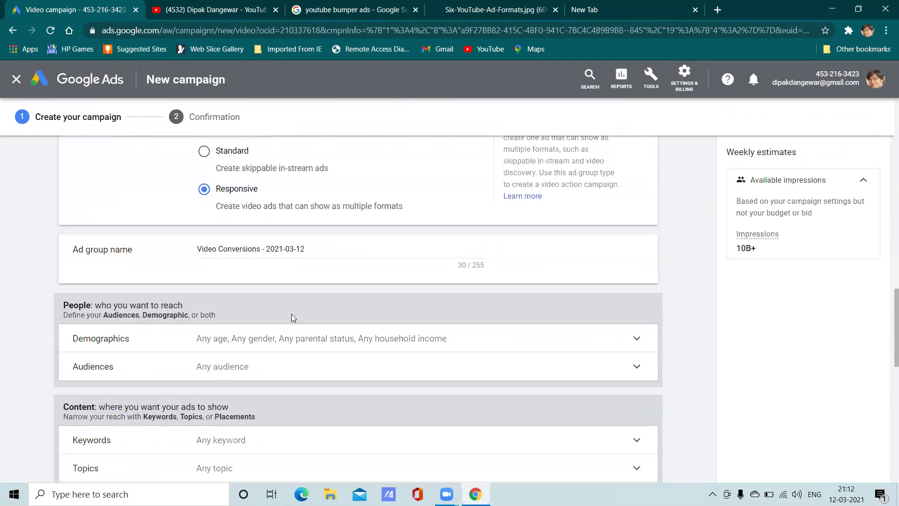
{"action": "scroll", "coordinate": [291, 314], "scroll_direction": "down", "scroll_amount": 3}
{"action": "scroll", "coordinate": [292, 318], "scroll_direction": "down", "scroll_amount": 3}
{"action": "left_click", "coordinate": [140, 304]}
{"action": "right_click", "coordinate": [140, 305]}
{"action": "left_click", "coordinate": [172, 194]}
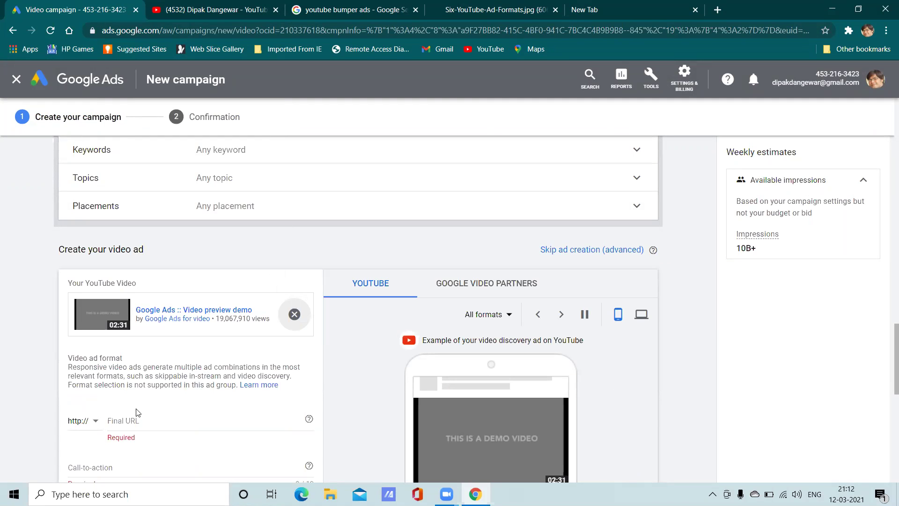
Step: Examine the responsive ad's remaining fields and browse its YouTube mobile previews for the in-stream and video discovery formats
{"action": "scroll", "coordinate": [136, 413], "scroll_direction": "down", "scroll_amount": 6}
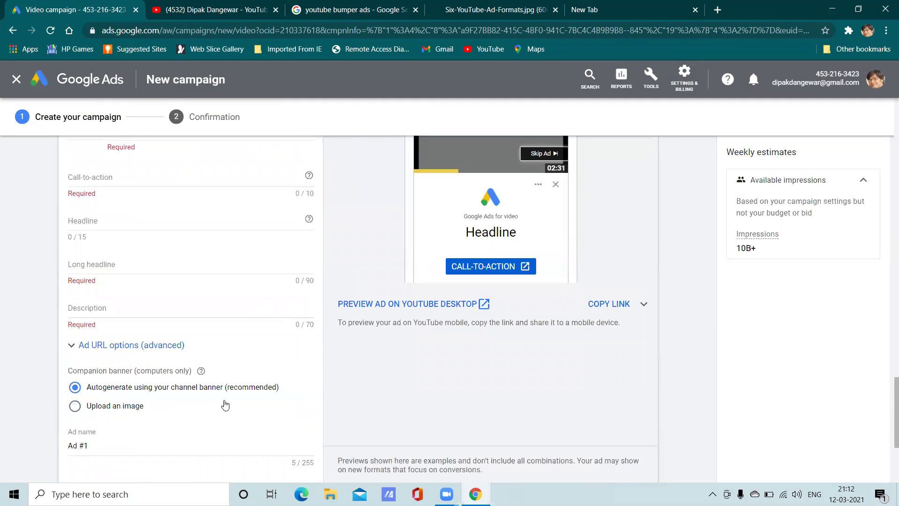
{"action": "scroll", "coordinate": [225, 406], "scroll_direction": "up", "scroll_amount": 3}
{"action": "scroll", "coordinate": [423, 368], "scroll_direction": "down", "scroll_amount": 2}
{"action": "scroll", "coordinate": [425, 368], "scroll_direction": "up", "scroll_amount": 2}
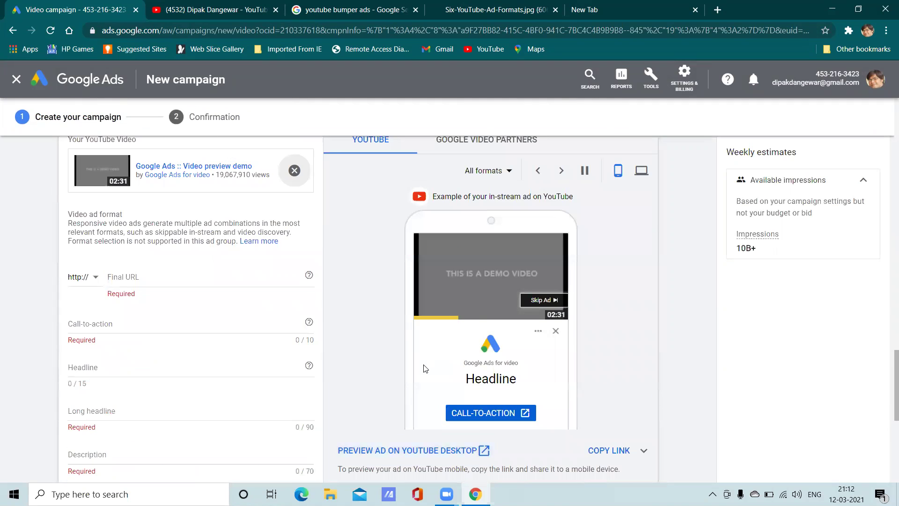
{"action": "left_click", "coordinate": [559, 174]}
{"action": "left_click", "coordinate": [558, 177]}
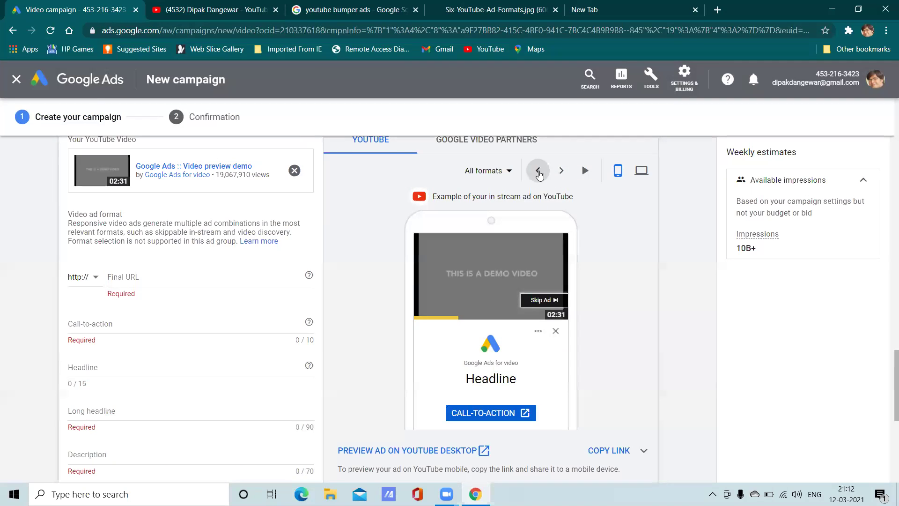
{"action": "left_click", "coordinate": [538, 172]}
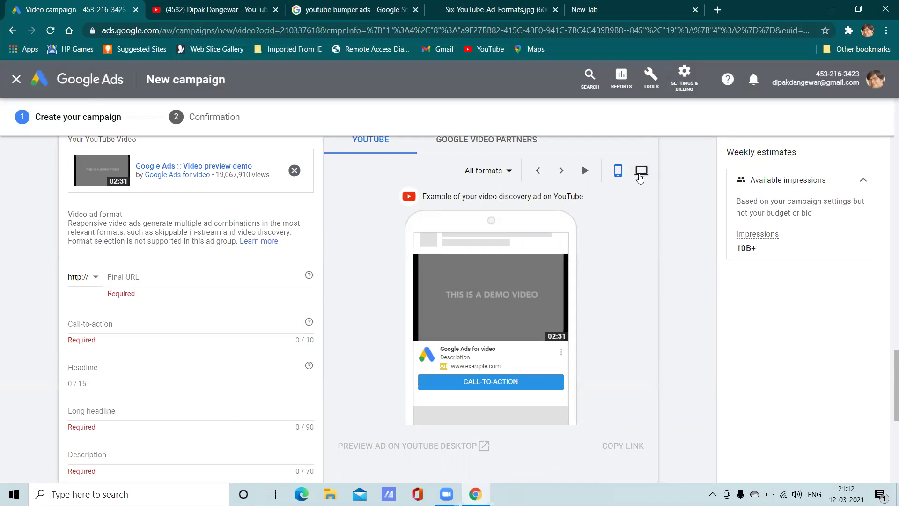
Step: Examine the responsive ad's YouTube desktop preview together with its URL, headline, description and companion banner fields
{"action": "left_click", "coordinate": [640, 172]}
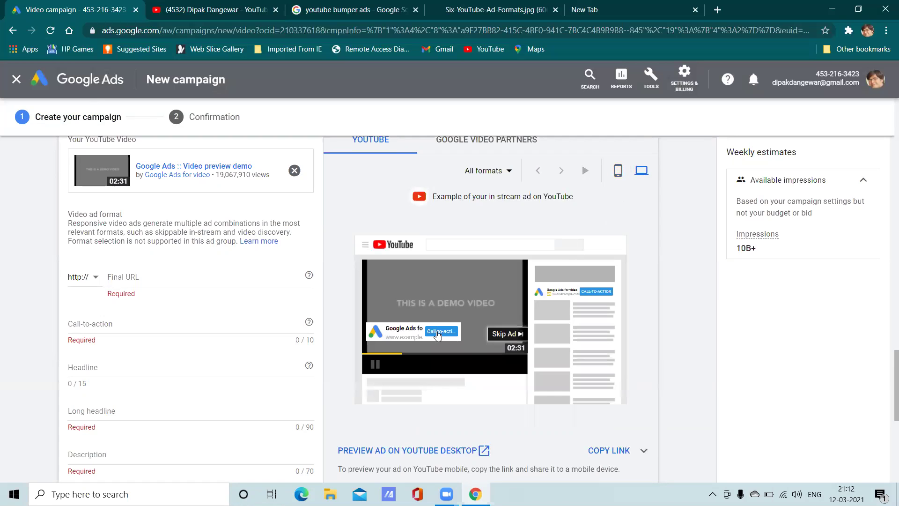
{"action": "scroll", "coordinate": [560, 358], "scroll_direction": "down", "scroll_amount": 3}
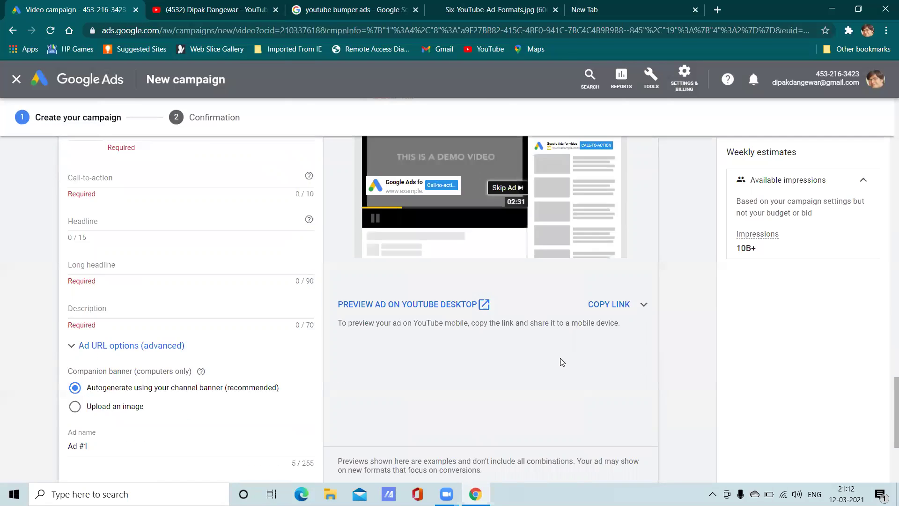
{"action": "scroll", "coordinate": [560, 358], "scroll_direction": "up", "scroll_amount": 1}
{"action": "scroll", "coordinate": [539, 351], "scroll_direction": "up", "scroll_amount": 2}
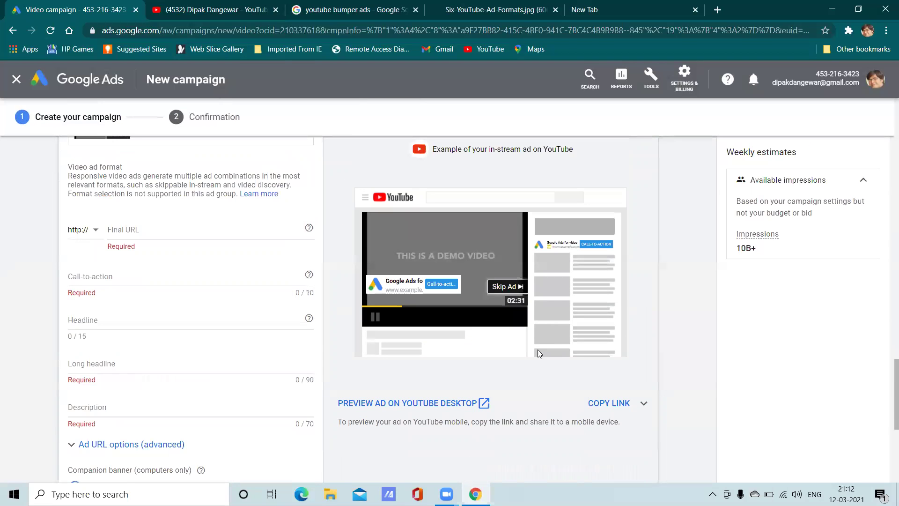
{"action": "scroll", "coordinate": [234, 358], "scroll_direction": "down", "scroll_amount": 5}
{"action": "scroll", "coordinate": [253, 367], "scroll_direction": "up", "scroll_amount": 3}
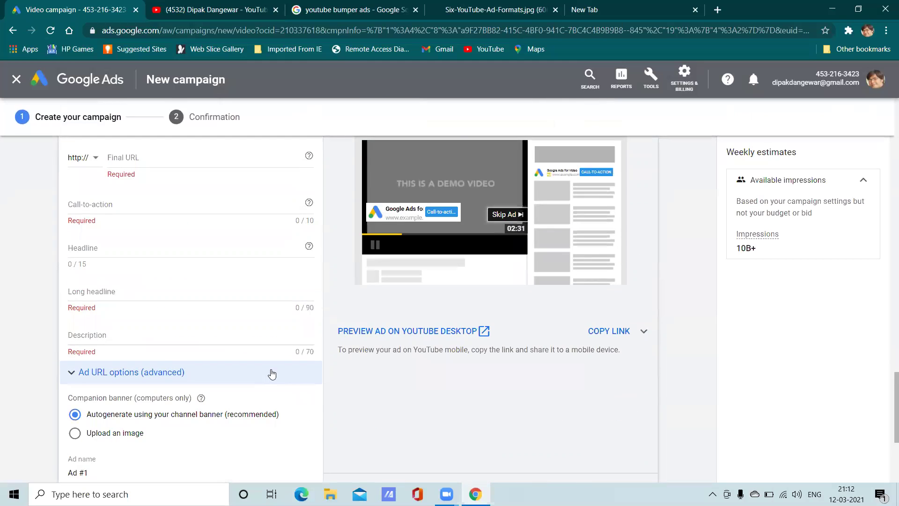
{"action": "scroll", "coordinate": [195, 325], "scroll_direction": "up", "scroll_amount": 8}
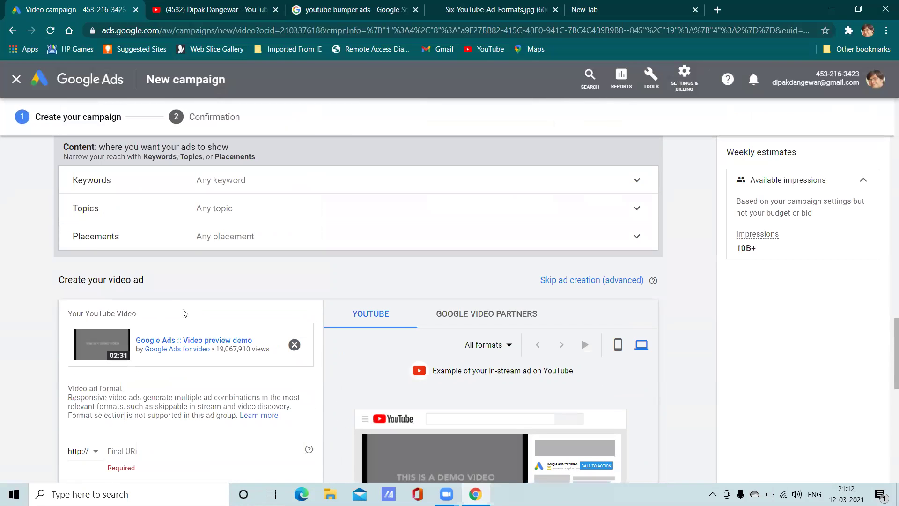
Step: Leave the Drive conversions draft without saving it and start a new campaign
{"action": "left_click", "coordinate": [16, 79]}
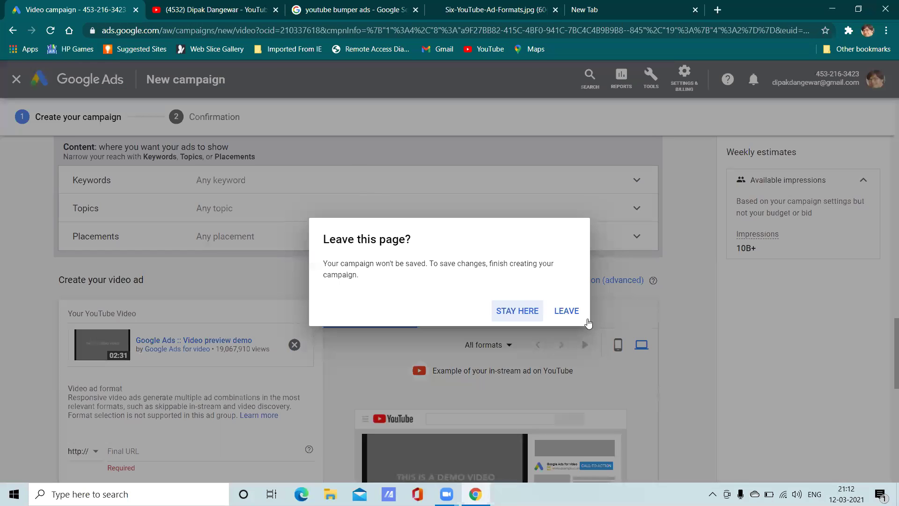
{"action": "left_click", "coordinate": [567, 311]}
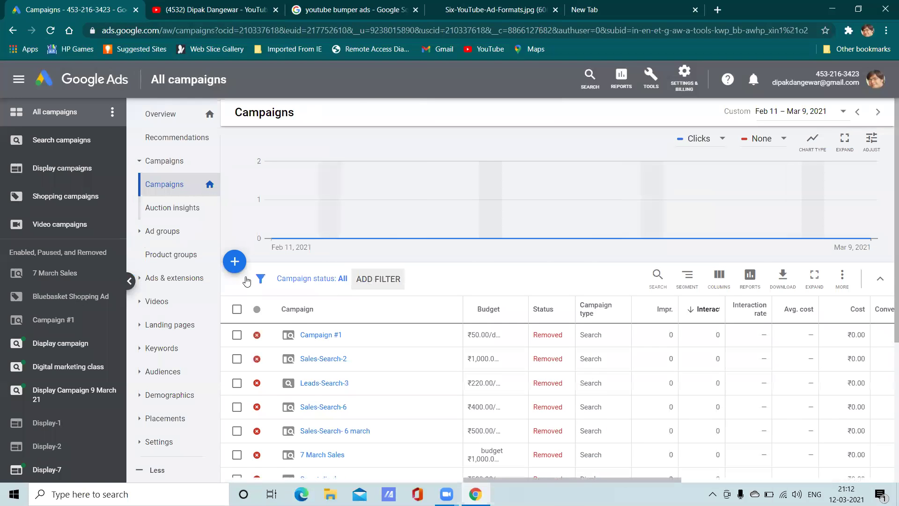
{"action": "scroll", "coordinate": [247, 281], "scroll_direction": "down", "scroll_amount": 2}
{"action": "left_click", "coordinate": [235, 187]}
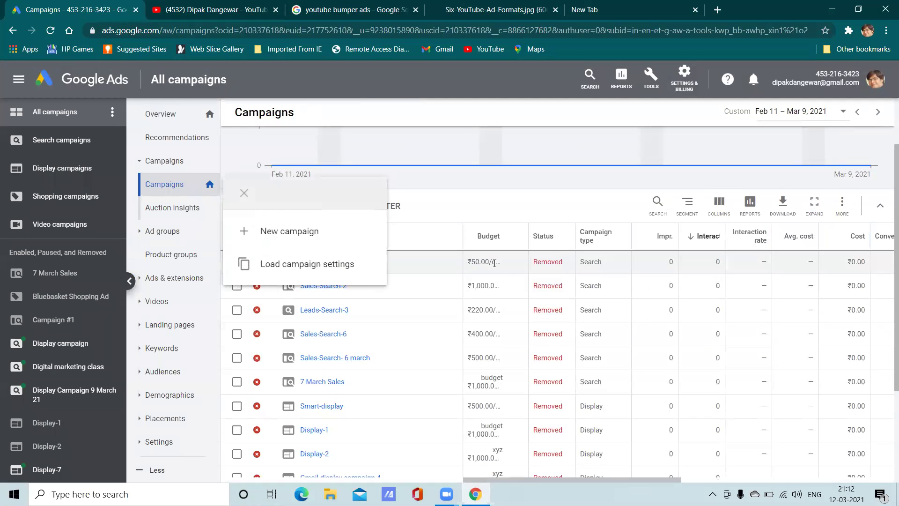
{"action": "left_click", "coordinate": [286, 231]}
Step: Choose the Video campaign type with the Ad sequence subtype and continue to its settings
{"action": "left_click", "coordinate": [645, 306]}
{"action": "left_click", "coordinate": [646, 234]}
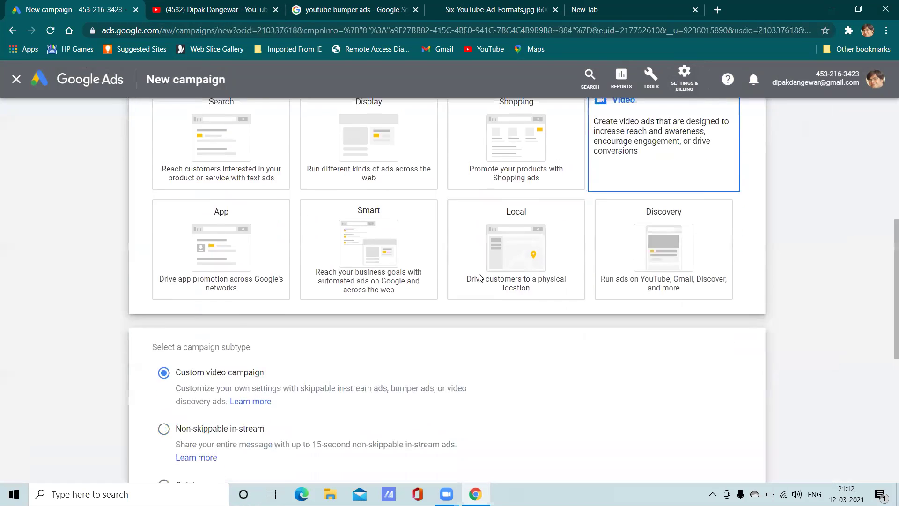
{"action": "left_click", "coordinate": [167, 377]}
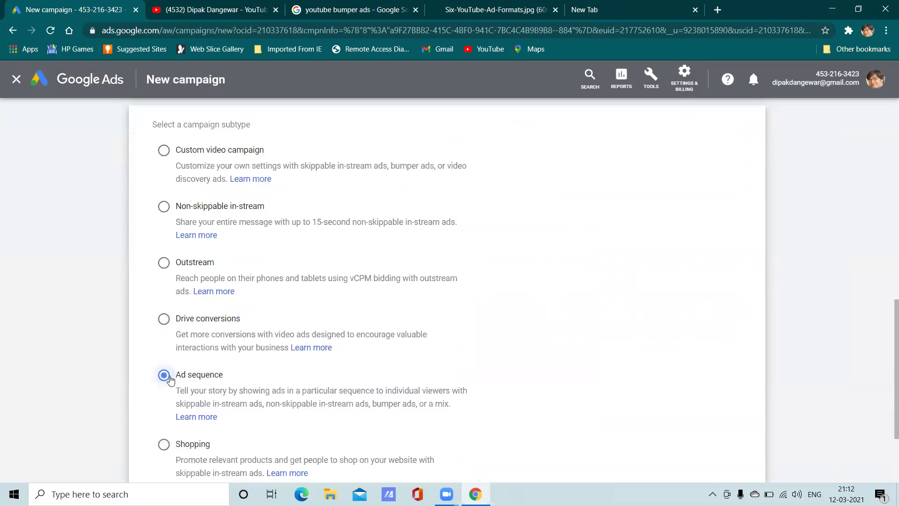
{"action": "scroll", "coordinate": [170, 380], "scroll_direction": "down", "scroll_amount": 3}
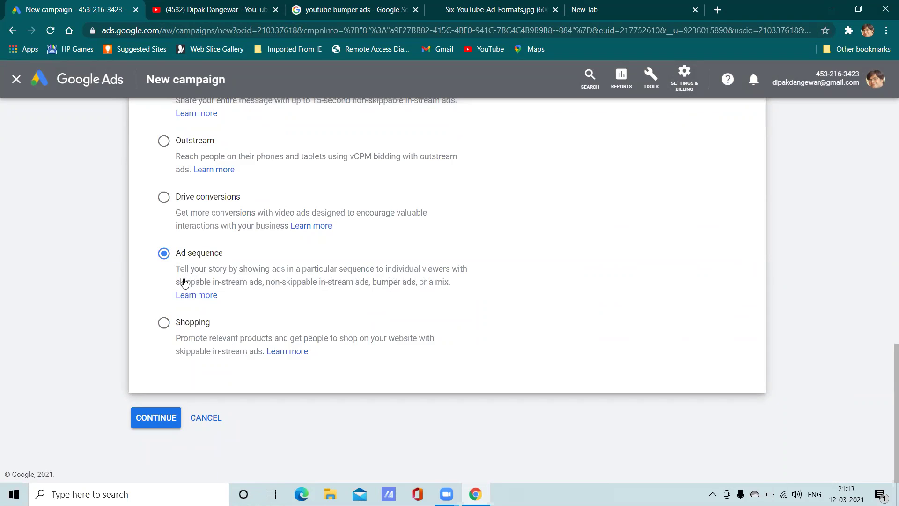
{"action": "left_click", "coordinate": [162, 424]}
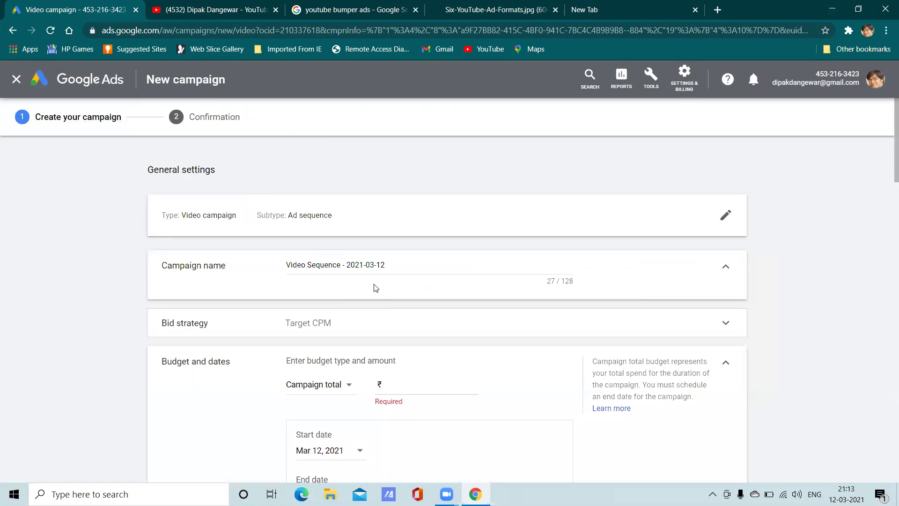
Step: Change the ad sequence campaign's budget type to Daily and set the amount to ₹500
{"action": "scroll", "coordinate": [376, 288], "scroll_direction": "down", "scroll_amount": 3}
{"action": "left_click", "coordinate": [317, 241]}
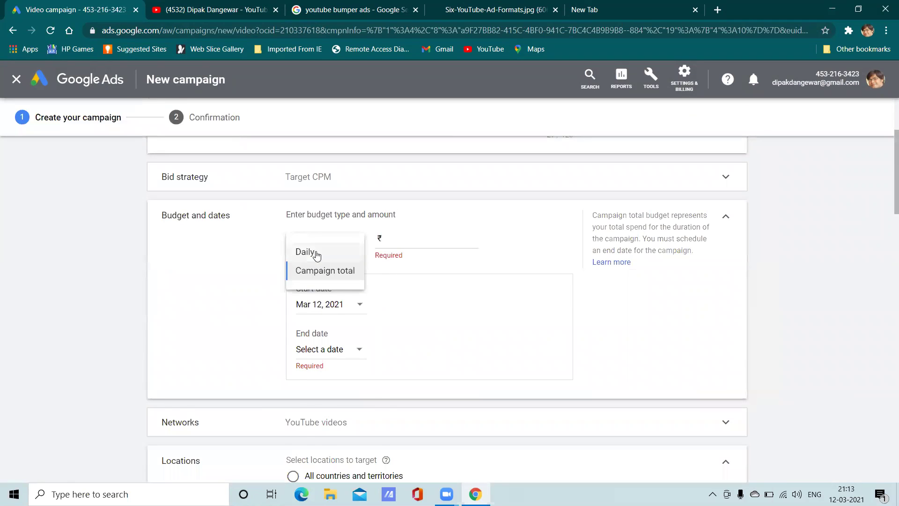
{"action": "left_click", "coordinate": [316, 255]}
{"action": "left_click", "coordinate": [415, 237]}
{"action": "type", "text": "500.00"}
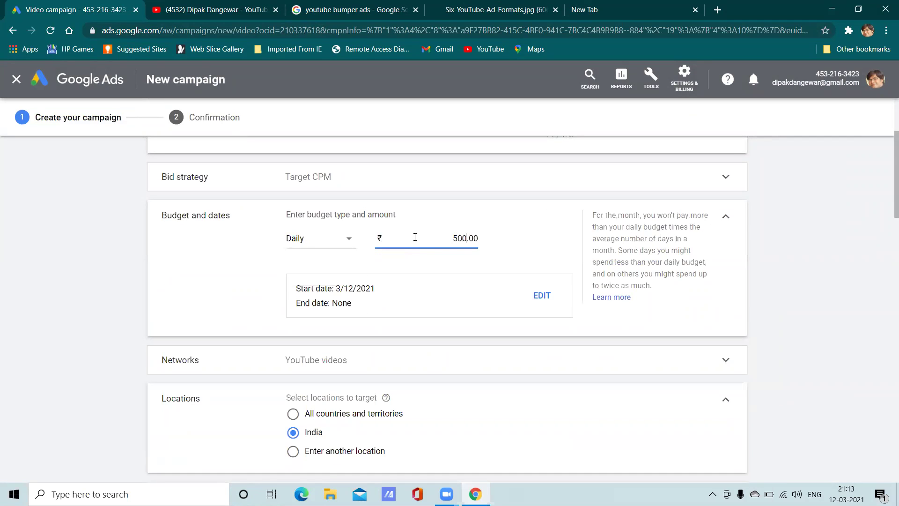
Step: Review the ad sequence campaign's Networks options and its location, language, people and content exclusion settings
{"action": "scroll", "coordinate": [443, 335], "scroll_direction": "down", "scroll_amount": 5}
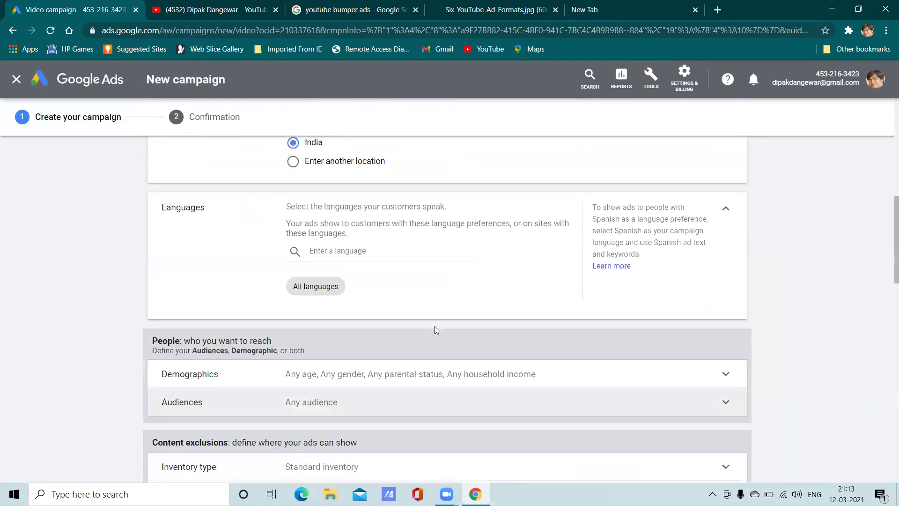
{"action": "scroll", "coordinate": [434, 326], "scroll_direction": "up", "scroll_amount": 3}
{"action": "left_click", "coordinate": [378, 214]}
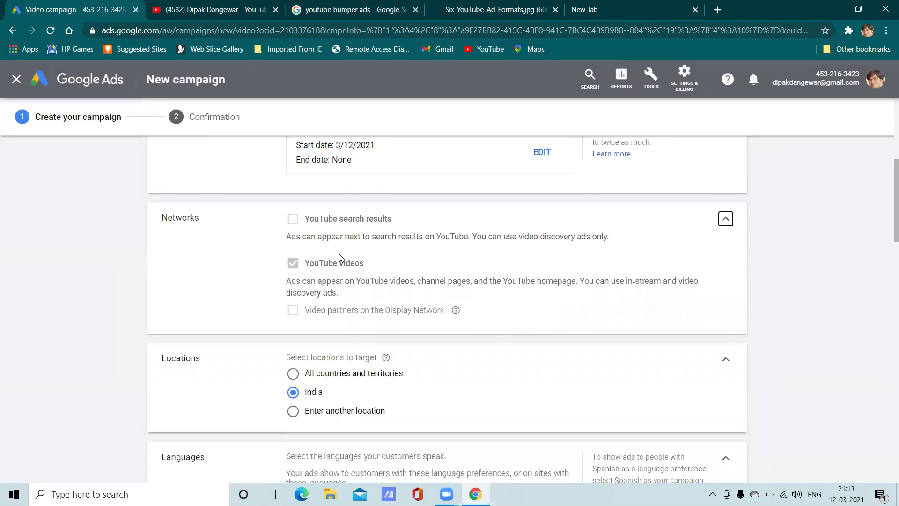
{"action": "left_click", "coordinate": [725, 219]}
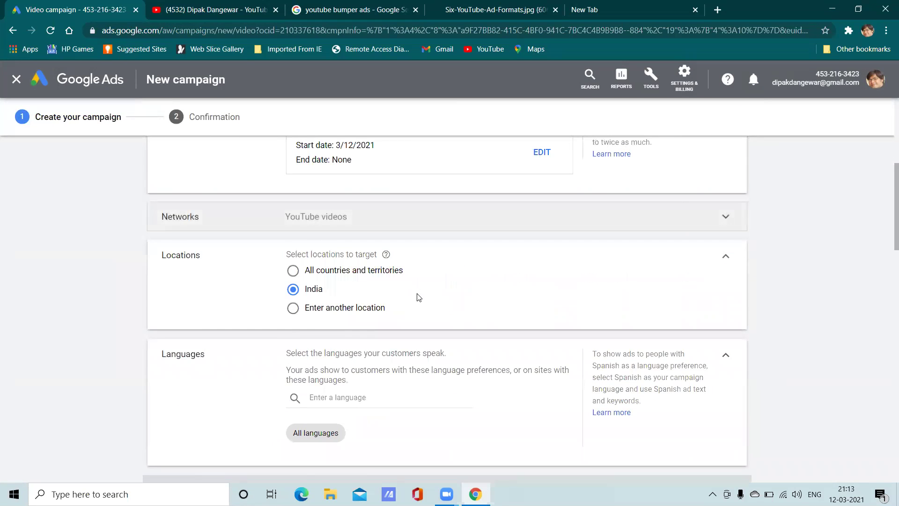
{"action": "scroll", "coordinate": [417, 297], "scroll_direction": "down", "scroll_amount": 4}
{"action": "scroll", "coordinate": [418, 297], "scroll_direction": "down", "scroll_amount": 2}
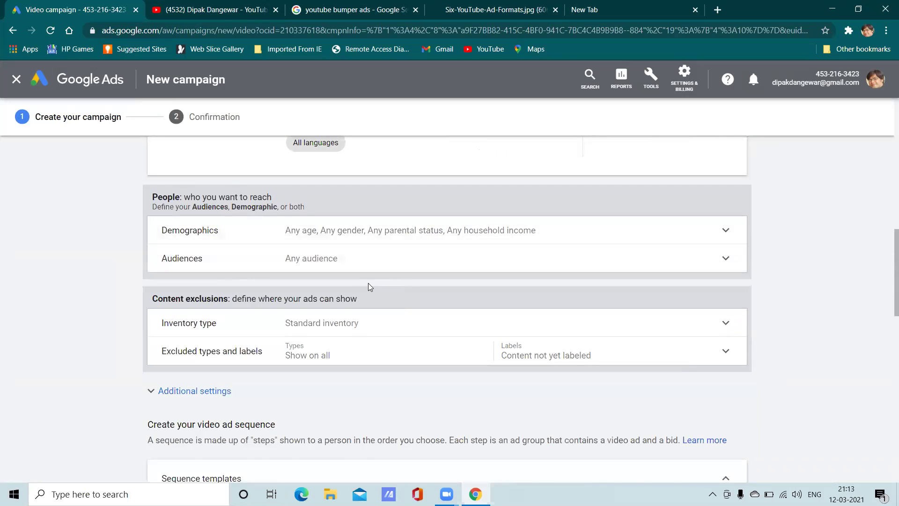
Step: Compare the video ad sequence templates, including the Custom sequence and Automatic sequence descriptions
{"action": "scroll", "coordinate": [367, 285], "scroll_direction": "down", "scroll_amount": 3}
{"action": "scroll", "coordinate": [364, 285], "scroll_direction": "down", "scroll_amount": 3}
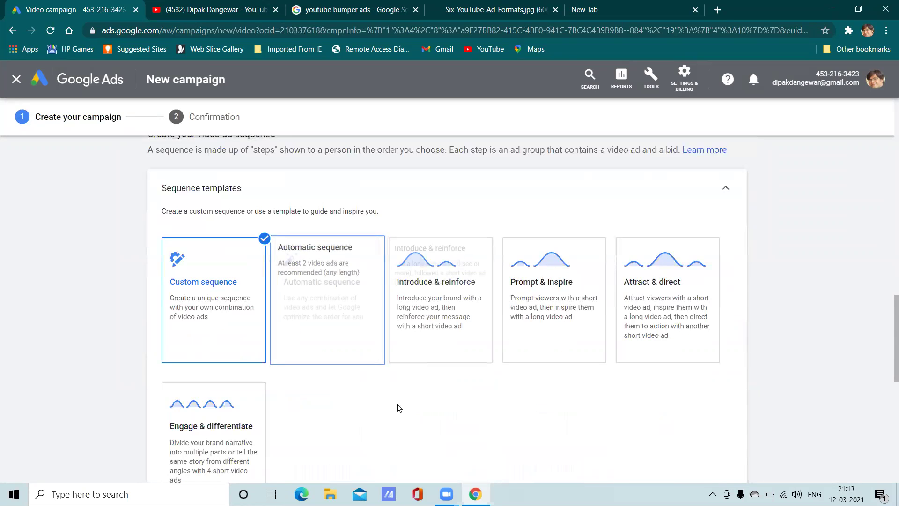
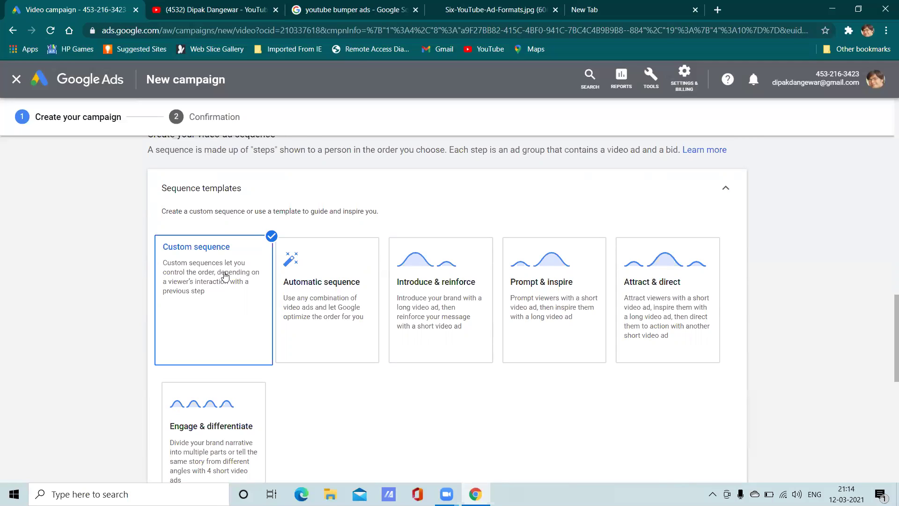
{"action": "scroll", "coordinate": [224, 267], "scroll_direction": "down", "scroll_amount": 3}
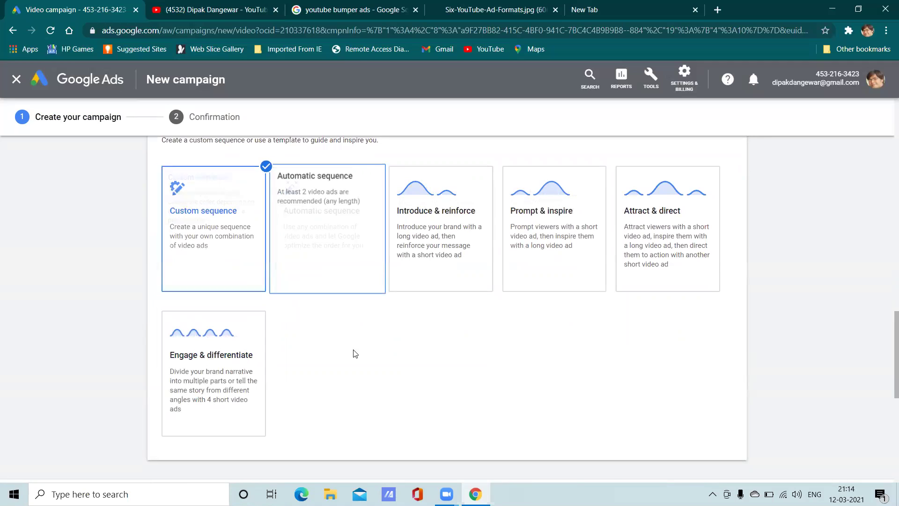
{"action": "scroll", "coordinate": [276, 276], "scroll_direction": "up", "scroll_amount": 2}
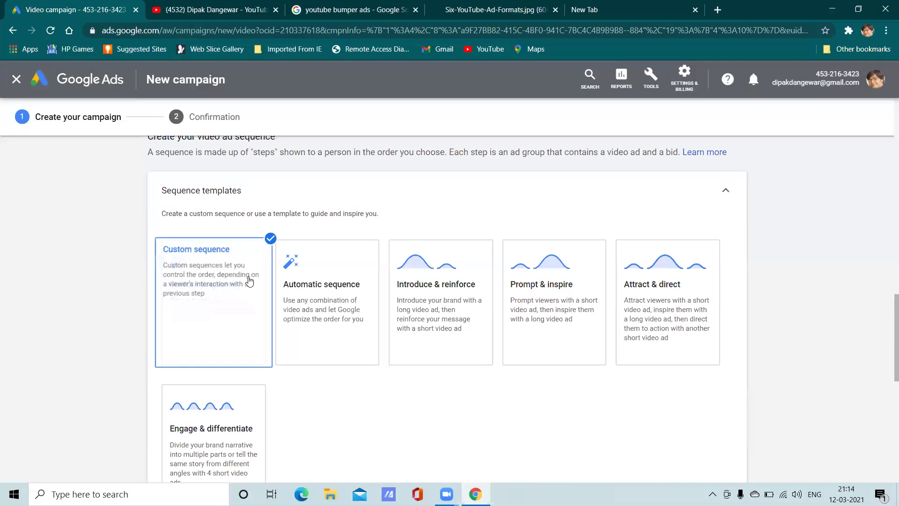
{"action": "scroll", "coordinate": [388, 323], "scroll_direction": "down", "scroll_amount": 8}
{"action": "scroll", "coordinate": [366, 287], "scroll_direction": "up", "scroll_amount": 5}
{"action": "scroll", "coordinate": [369, 273], "scroll_direction": "up", "scroll_amount": 2}
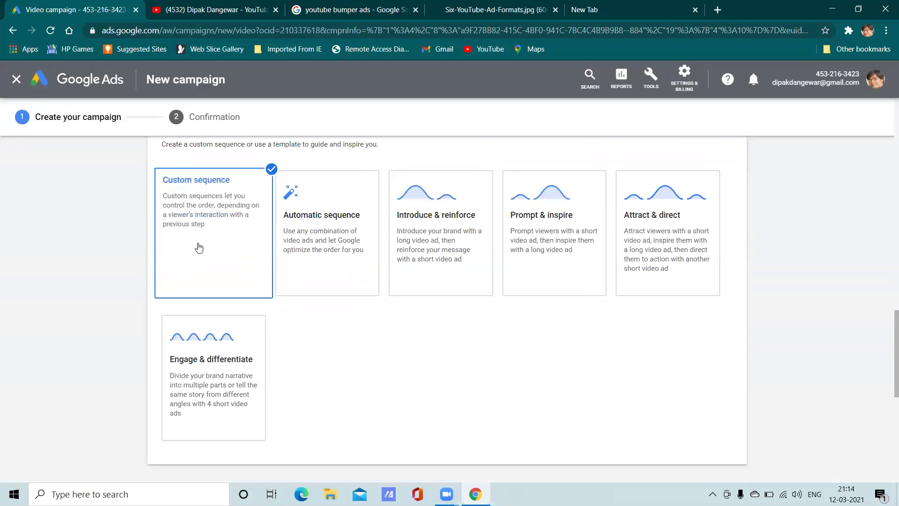
Step: Start a new Step 1 in the custom sequence and go to its YouTube video field
{"action": "scroll", "coordinate": [296, 337], "scroll_direction": "down", "scroll_amount": 3}
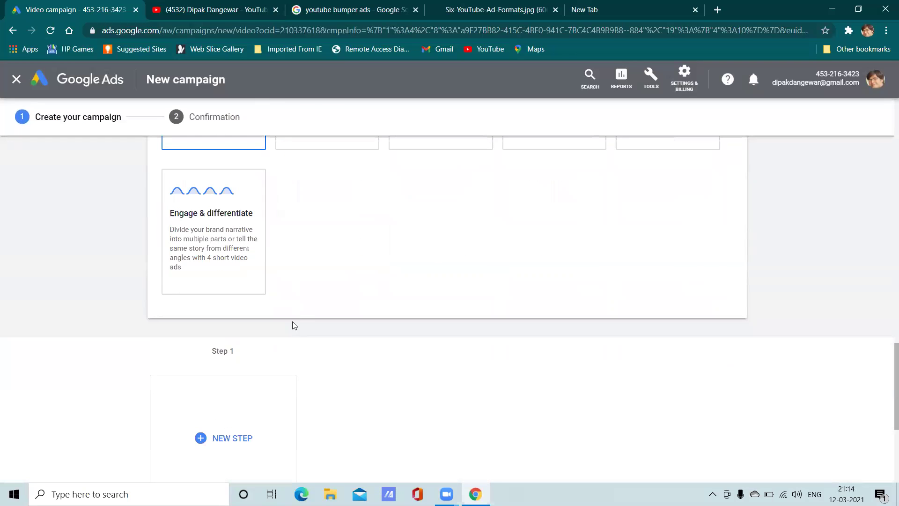
{"action": "scroll", "coordinate": [292, 323], "scroll_direction": "down", "scroll_amount": 3}
{"action": "left_click", "coordinate": [218, 297]}
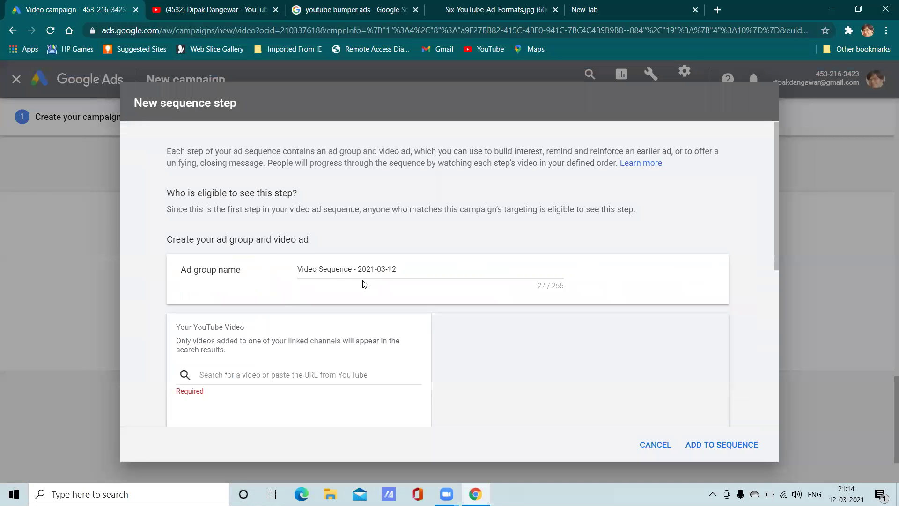
{"action": "scroll", "coordinate": [364, 284], "scroll_direction": "down", "scroll_amount": 2}
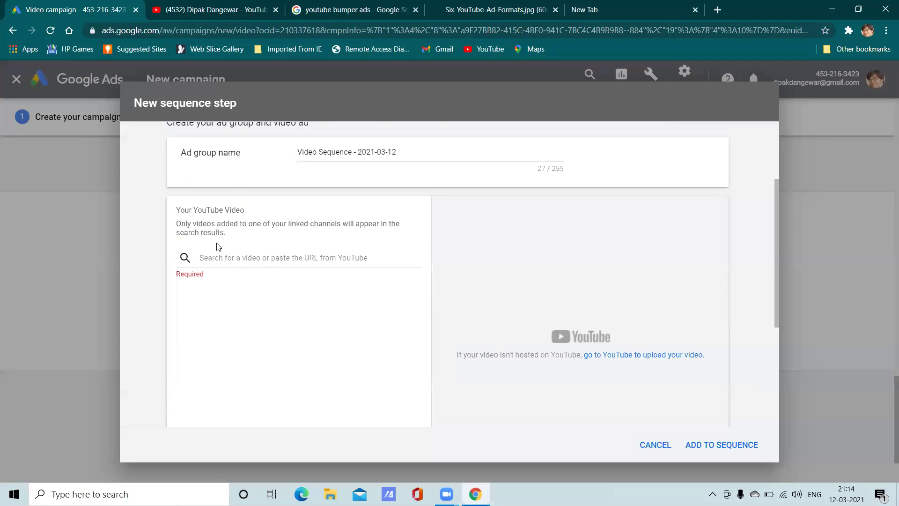
Step: Try to paste the copied link as the sequence step's YouTube video, and clear the video field
{"action": "left_click", "coordinate": [217, 6]}
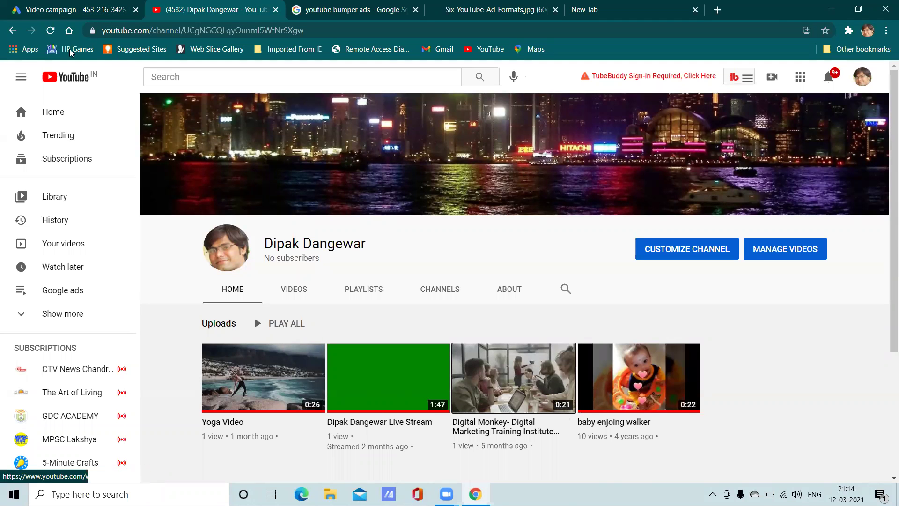
{"action": "left_click", "coordinate": [61, 10]}
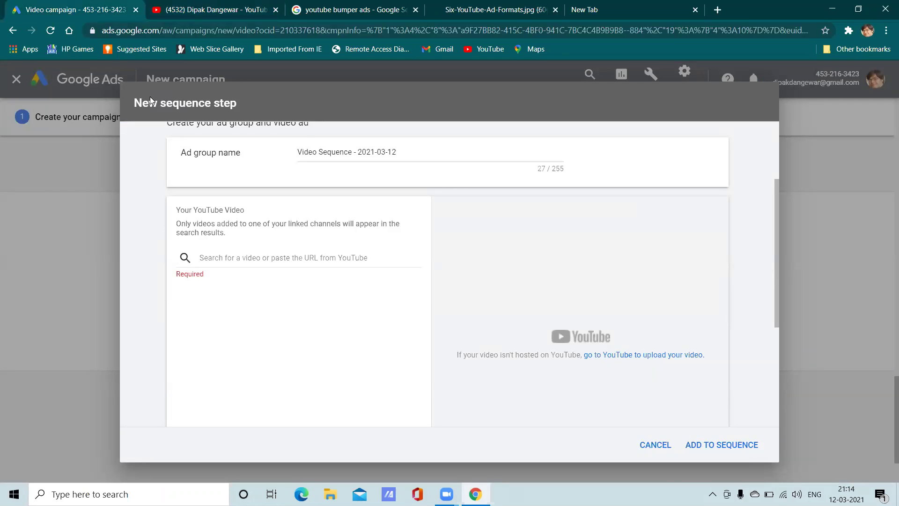
{"action": "right_click", "coordinate": [232, 253]}
{"action": "left_click", "coordinate": [283, 342]}
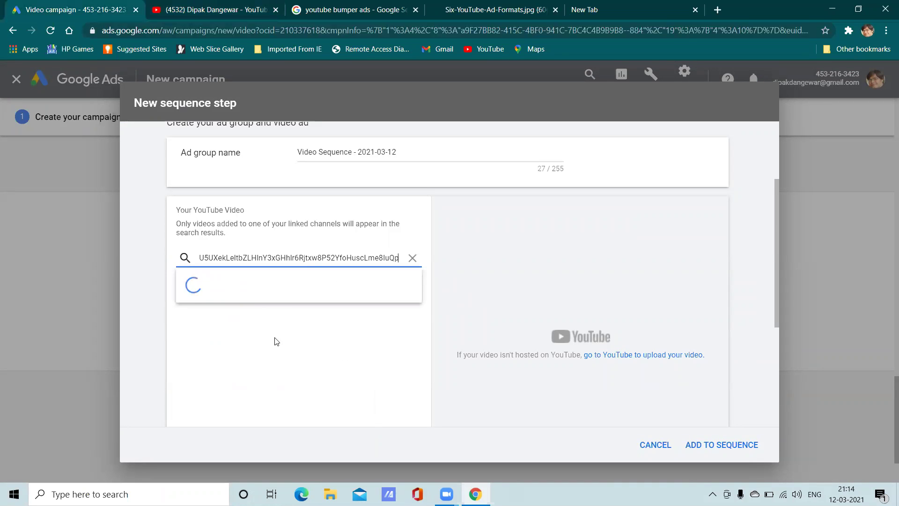
{"action": "left_click", "coordinate": [413, 258]}
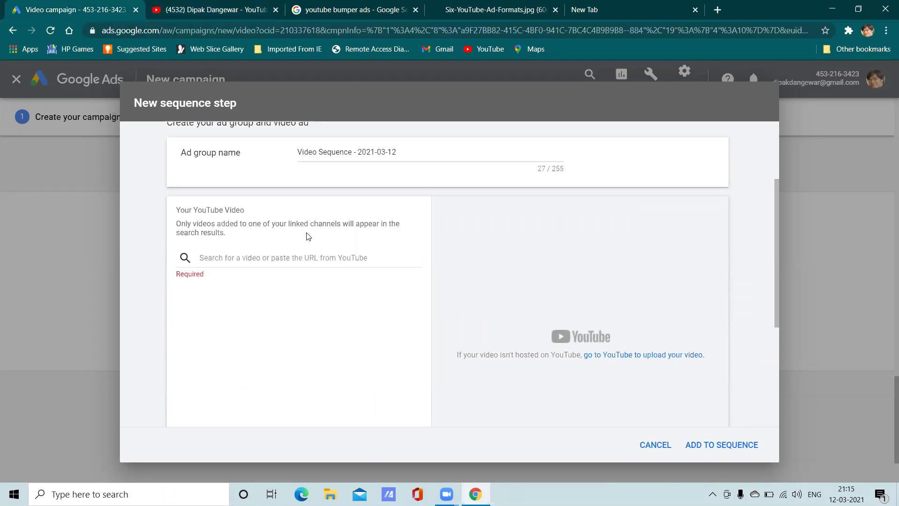
Step: Copy the link of the Digital Monkey video from the YouTube channel and set it as the sequence step's video
{"action": "scroll", "coordinate": [332, 235], "scroll_direction": "up", "scroll_amount": 1}
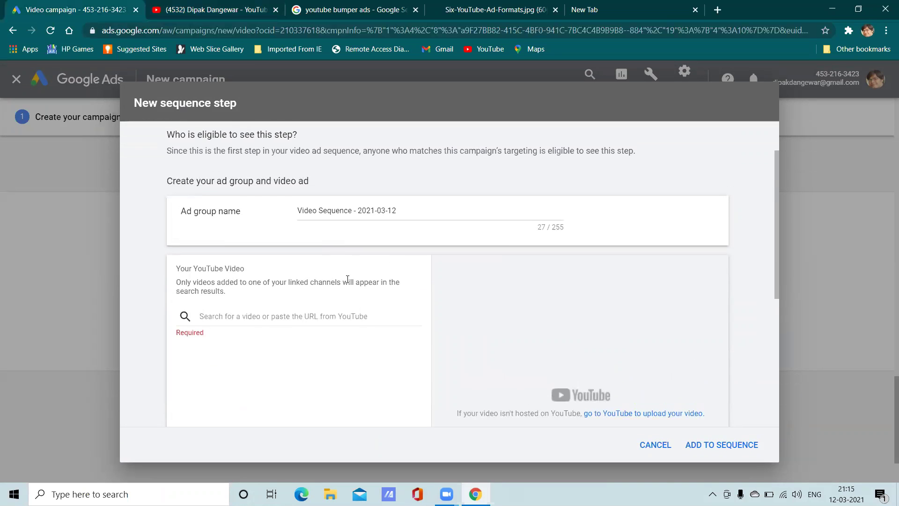
{"action": "scroll", "coordinate": [347, 279], "scroll_direction": "up", "scroll_amount": 1}
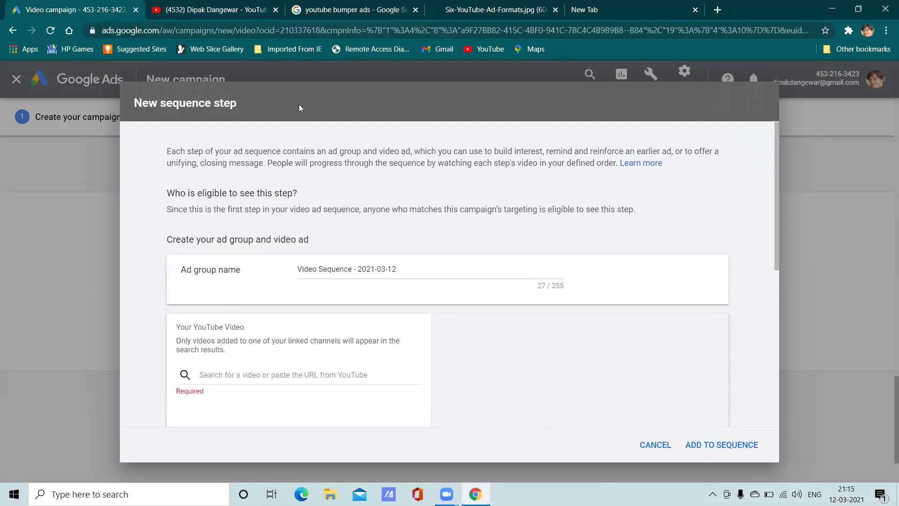
{"action": "left_click", "coordinate": [214, 4]}
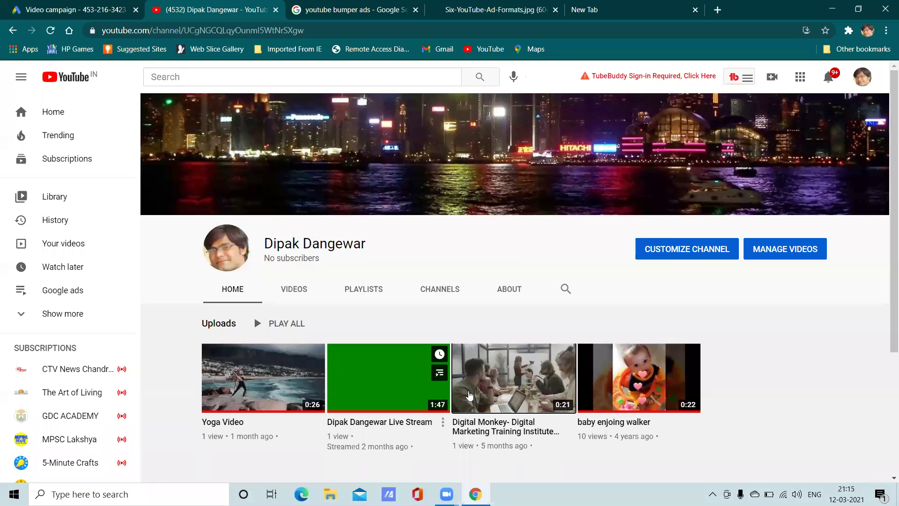
{"action": "right_click", "coordinate": [495, 382]}
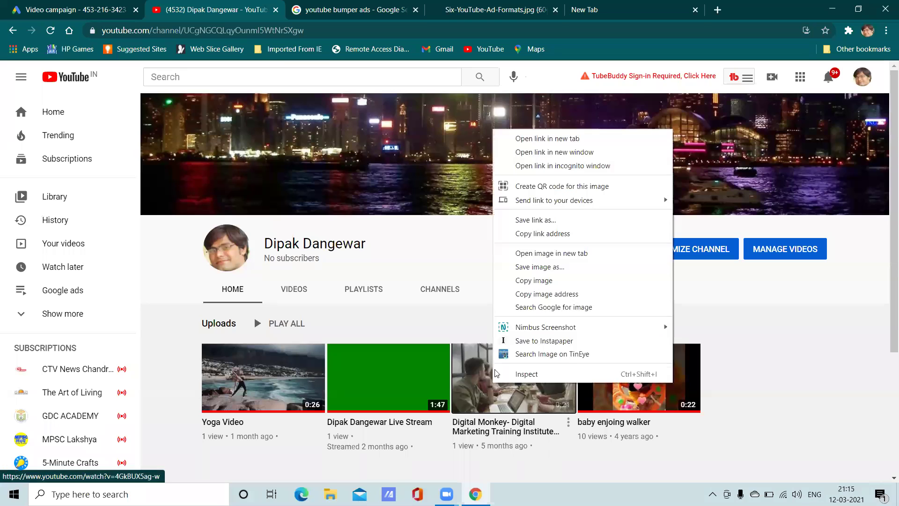
{"action": "left_click", "coordinate": [534, 233]}
{"action": "left_click", "coordinate": [76, 4]}
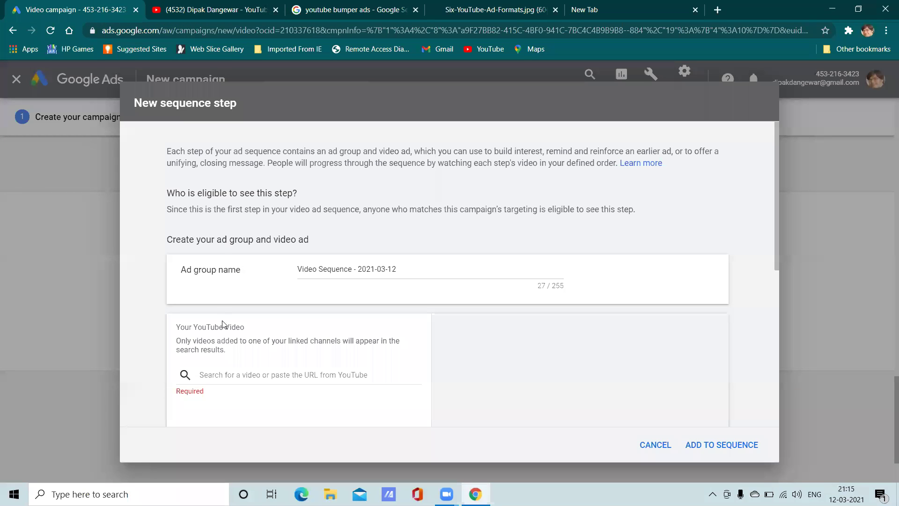
{"action": "right_click", "coordinate": [220, 378]}
{"action": "left_click", "coordinate": [244, 271]}
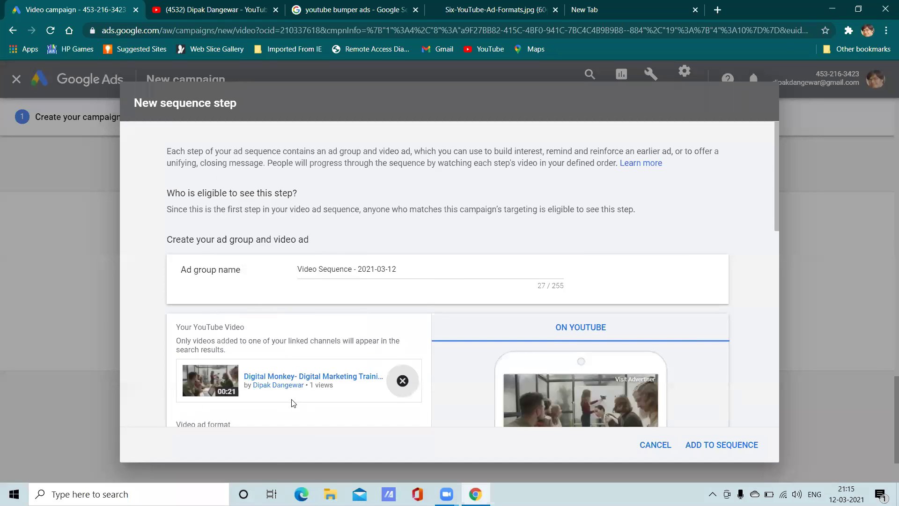
Step: Try the Non-skippable in-stream ad format for the Digital Monkey video, and switch back to Skippable in-stream ad
{"action": "scroll", "coordinate": [292, 403], "scroll_direction": "down", "scroll_amount": 3}
{"action": "scroll", "coordinate": [276, 358], "scroll_direction": "down", "scroll_amount": 1}
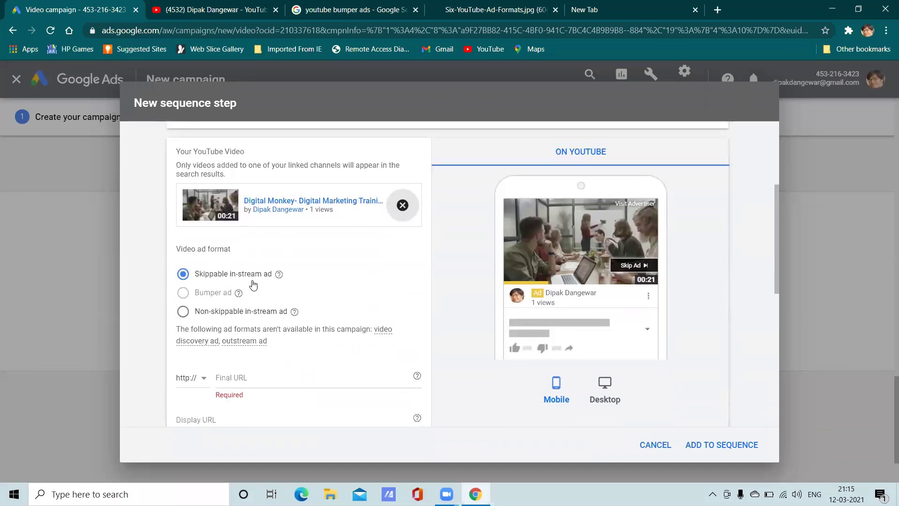
{"action": "left_click", "coordinate": [182, 312]}
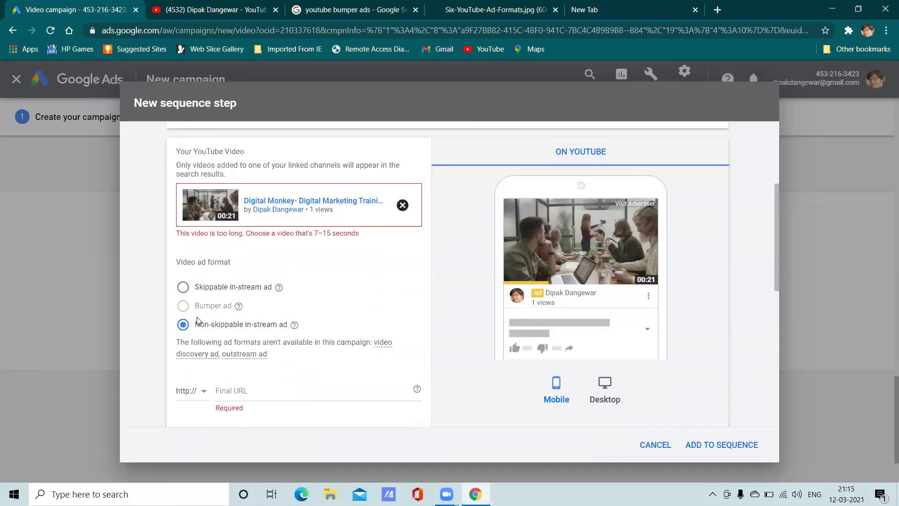
{"action": "left_click", "coordinate": [182, 286]}
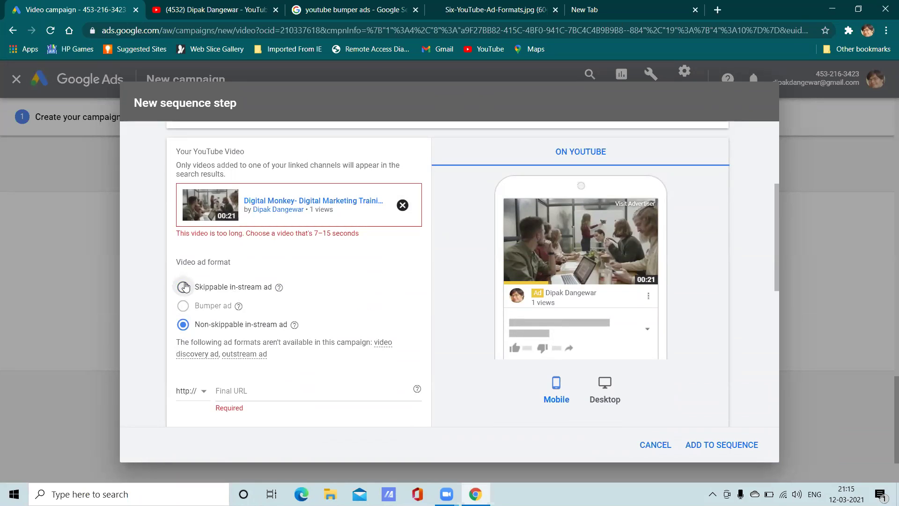
Step: Copy the address thedigitalmonkey.in from the New Tab page and paste it as the video ad's Final URL
{"action": "left_click", "coordinate": [270, 374]}
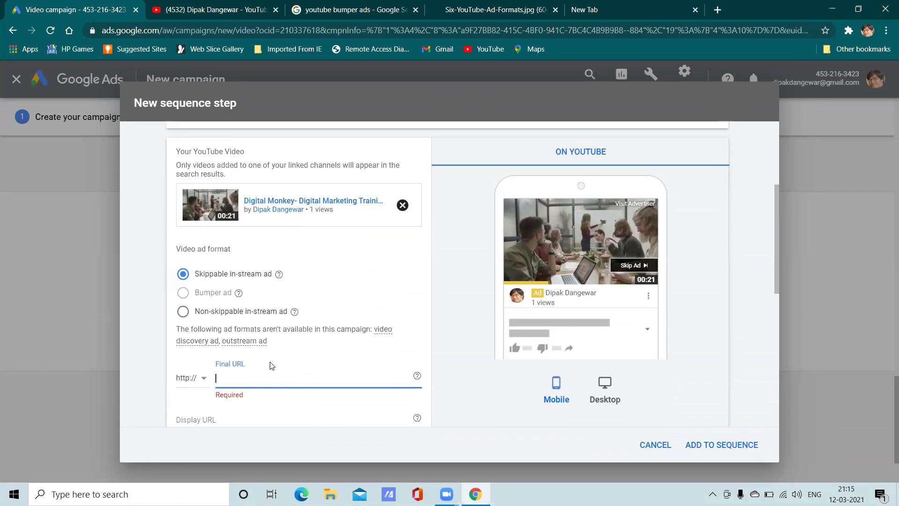
{"action": "scroll", "coordinate": [271, 369], "scroll_direction": "down", "scroll_amount": 3}
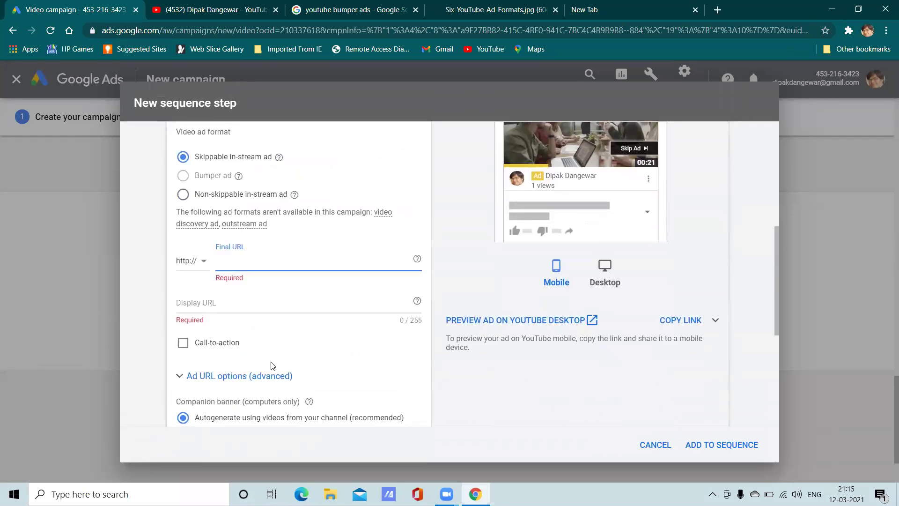
{"action": "left_click", "coordinate": [584, 9]}
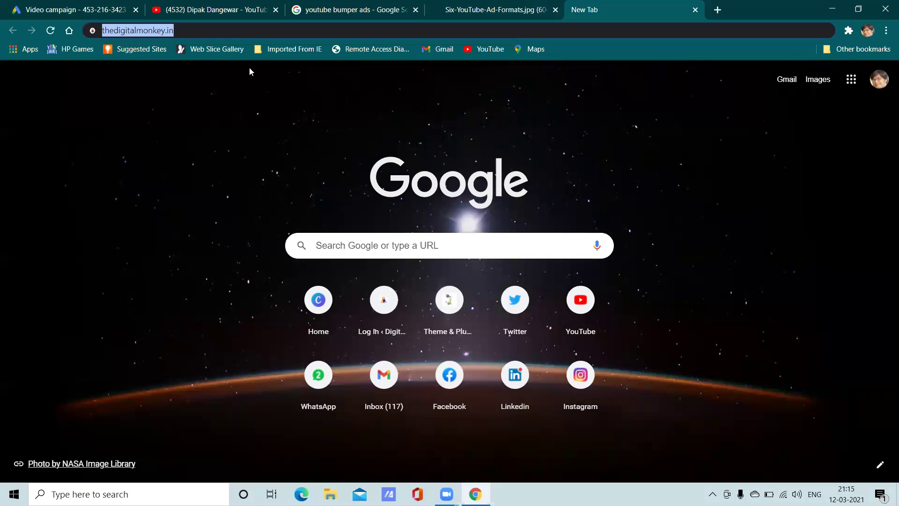
{"action": "right_click", "coordinate": [148, 33]}
{"action": "left_click", "coordinate": [197, 96]}
{"action": "left_click", "coordinate": [98, 7]}
{"action": "right_click", "coordinate": [229, 269]}
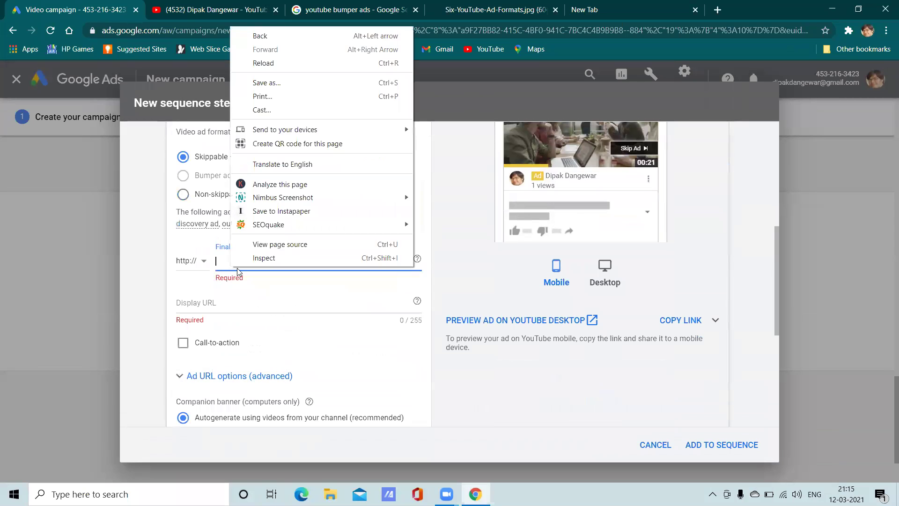
{"action": "left_click", "coordinate": [277, 282]}
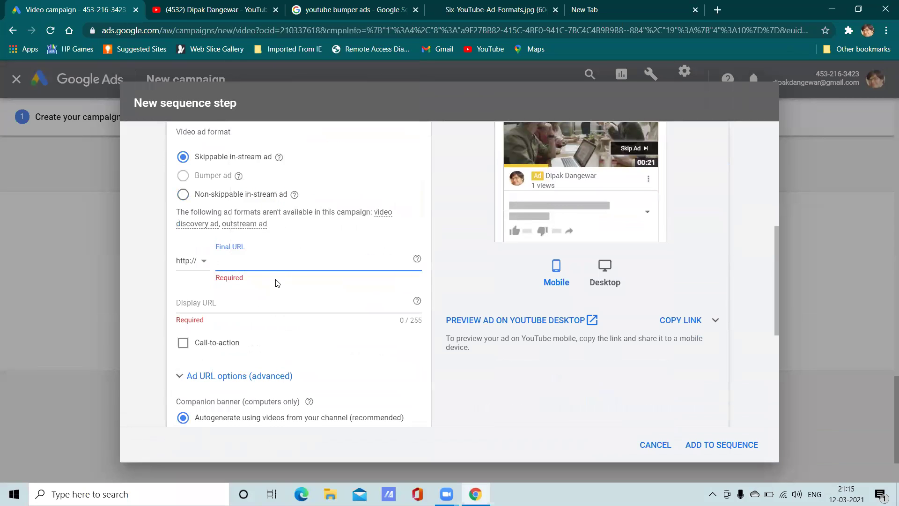
{"action": "right_click", "coordinate": [253, 264]}
{"action": "left_click", "coordinate": [307, 353]}
{"action": "left_click", "coordinate": [193, 266]}
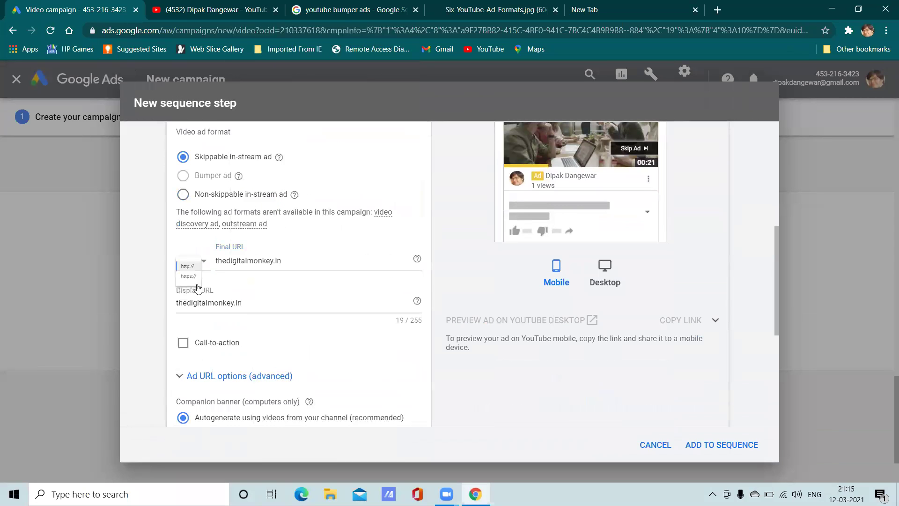
{"action": "left_click", "coordinate": [189, 277]}
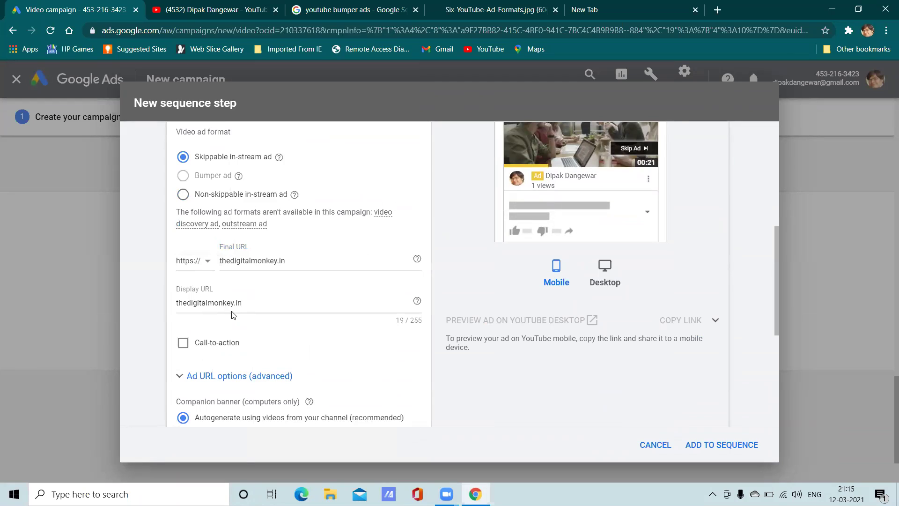
{"action": "left_click", "coordinate": [195, 344]}
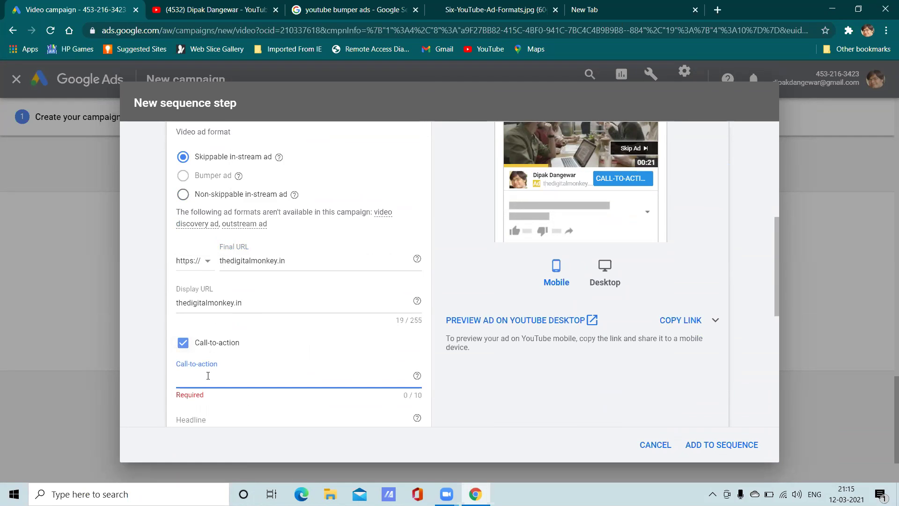
{"action": "type", "text": "Learn More"}
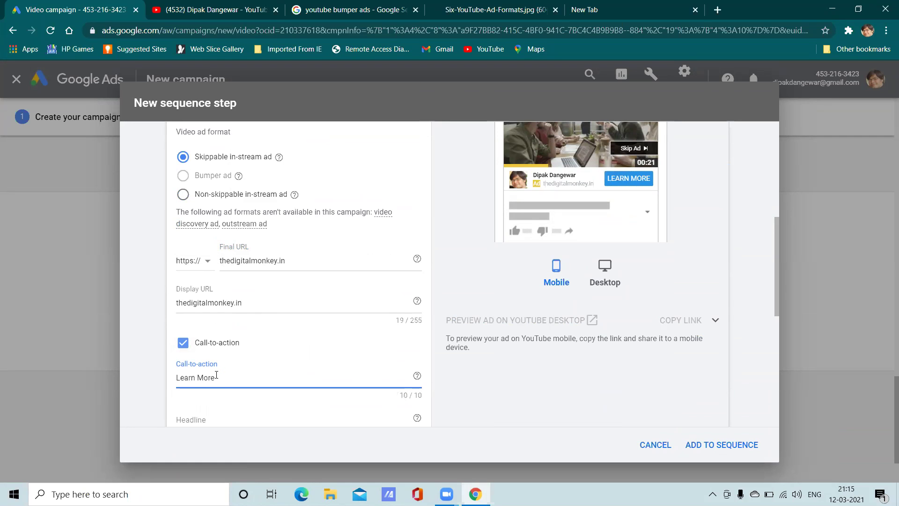
Step: Set the step's Target CPM bid to ₹65 and add the step to the sequence
{"action": "scroll", "coordinate": [255, 420], "scroll_direction": "down", "scroll_amount": 3}
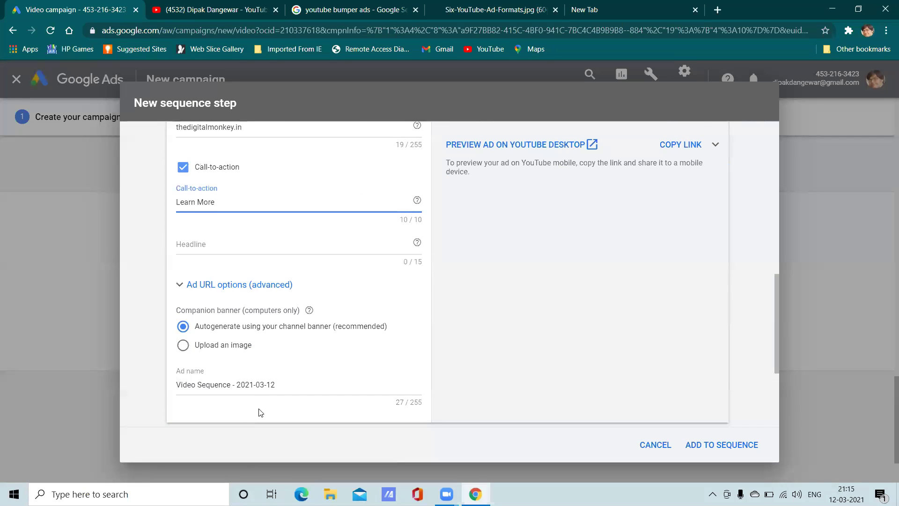
{"action": "scroll", "coordinate": [333, 370], "scroll_direction": "down", "scroll_amount": 2}
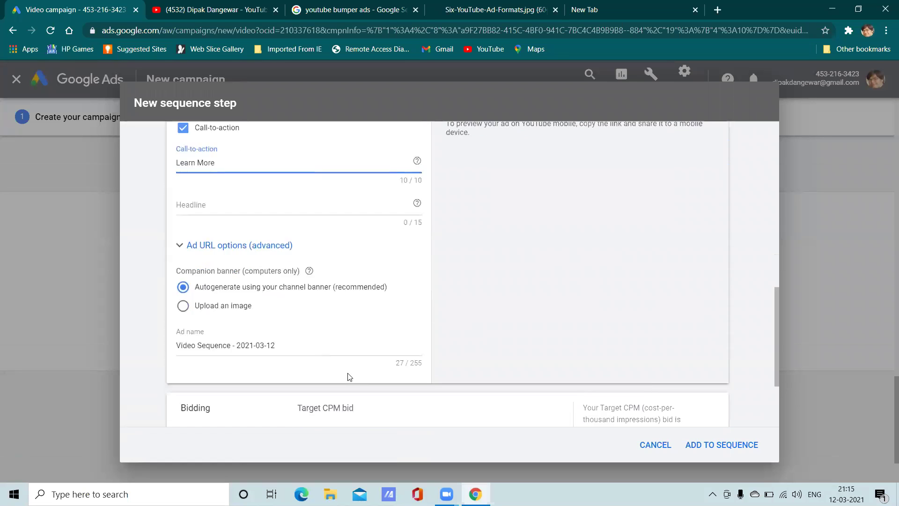
{"action": "scroll", "coordinate": [367, 372], "scroll_direction": "down", "scroll_amount": 1}
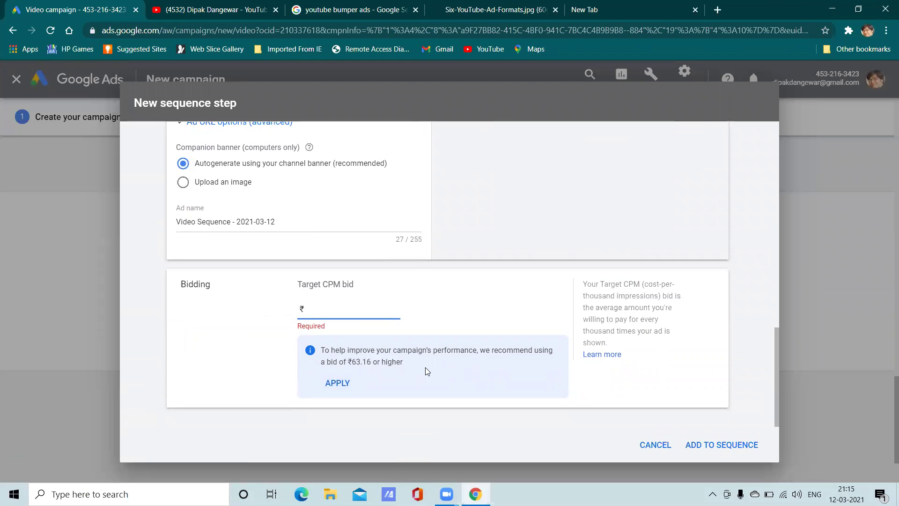
{"action": "type", "text": "60"}
{"action": "left_click", "coordinate": [232, 354]}
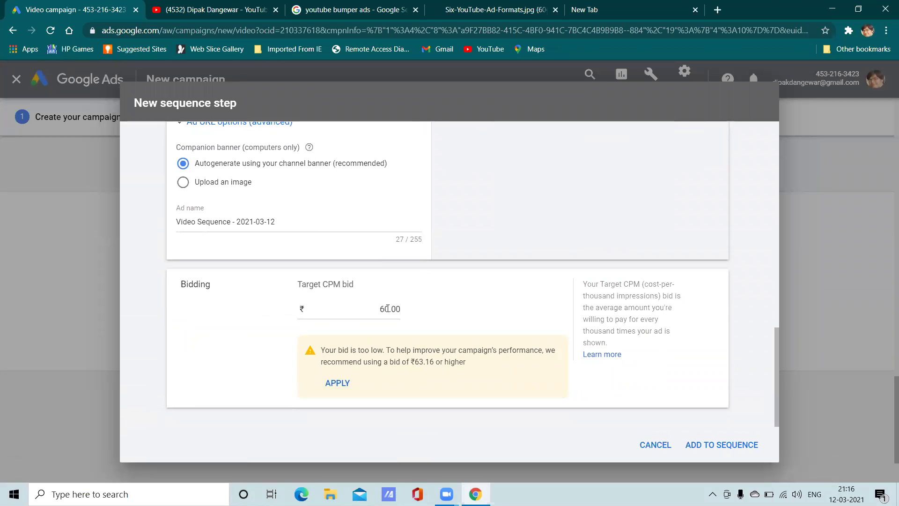
{"action": "left_click_drag", "start_coordinate": [391, 309], "coordinate": [386, 309]}
{"action": "type", "text": "5"}
{"action": "left_click", "coordinate": [695, 445]}
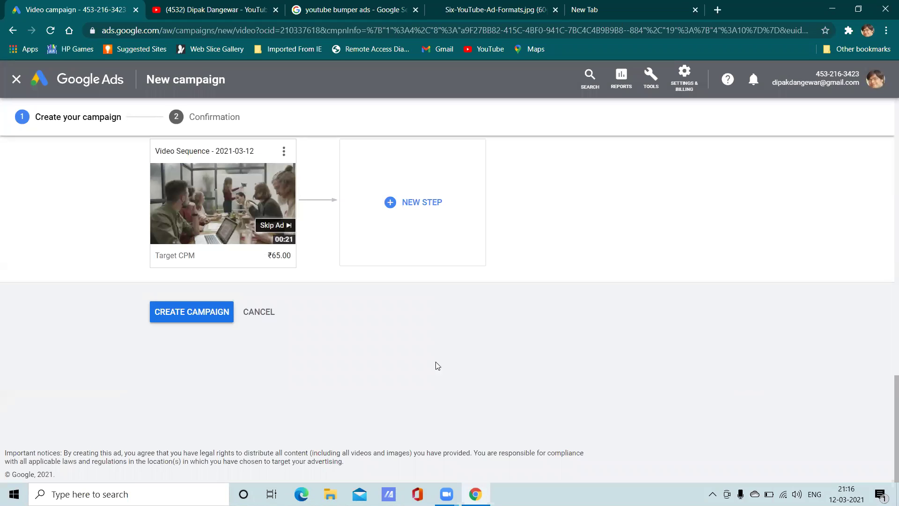
{"action": "scroll", "coordinate": [351, 429], "scroll_direction": "up", "scroll_amount": 5}
{"action": "scroll", "coordinate": [241, 337], "scroll_direction": "down", "scroll_amount": 4}
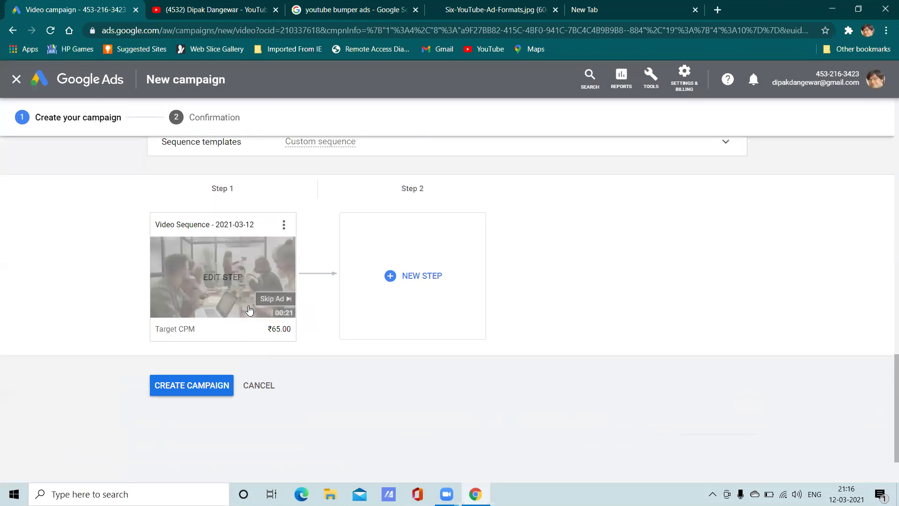
{"action": "mouse_move", "coordinate": [195, 292]}
{"action": "left_click", "coordinate": [421, 276]}
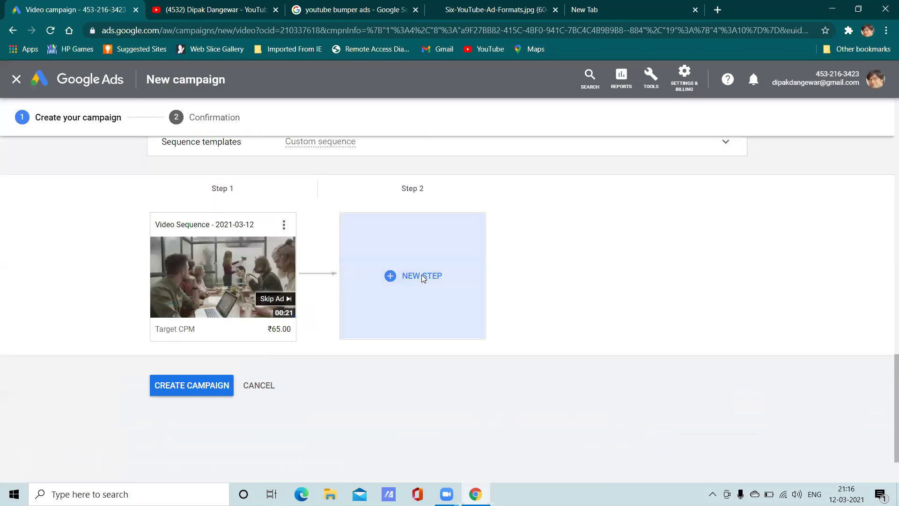
{"action": "left_click", "coordinate": [657, 446]}
{"action": "mouse_move", "coordinate": [239, 287]}
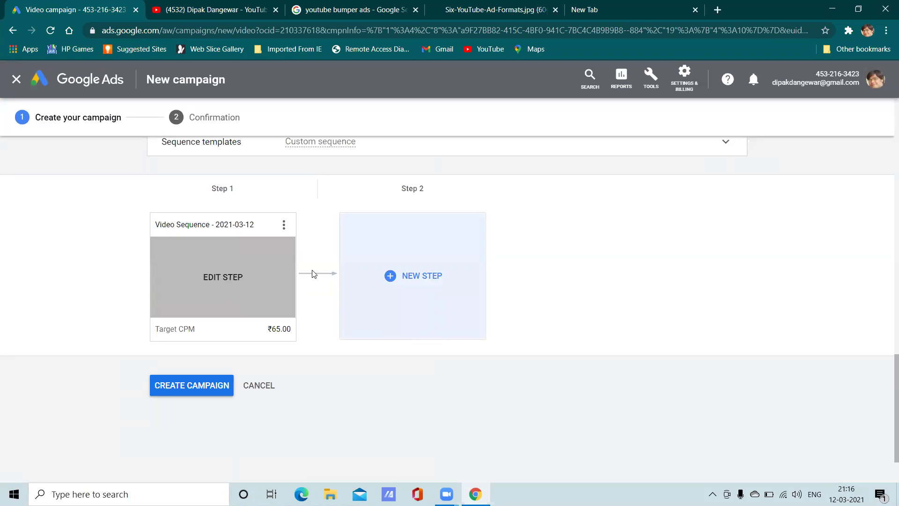
Step: Start Step 2 of the sequence and set its video to the Yoga Video link copied from the YouTube channel
{"action": "left_click", "coordinate": [388, 276]}
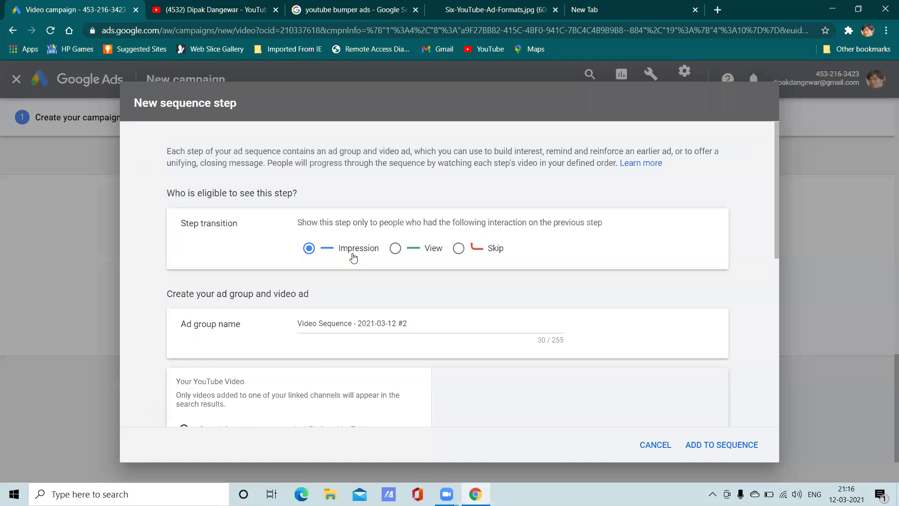
{"action": "left_click", "coordinate": [728, 440]}
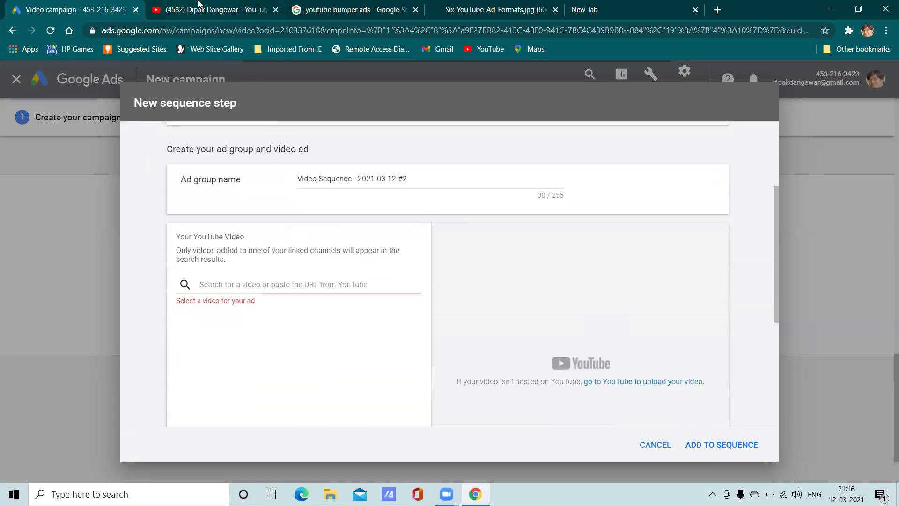
{"action": "left_click", "coordinate": [269, 11]}
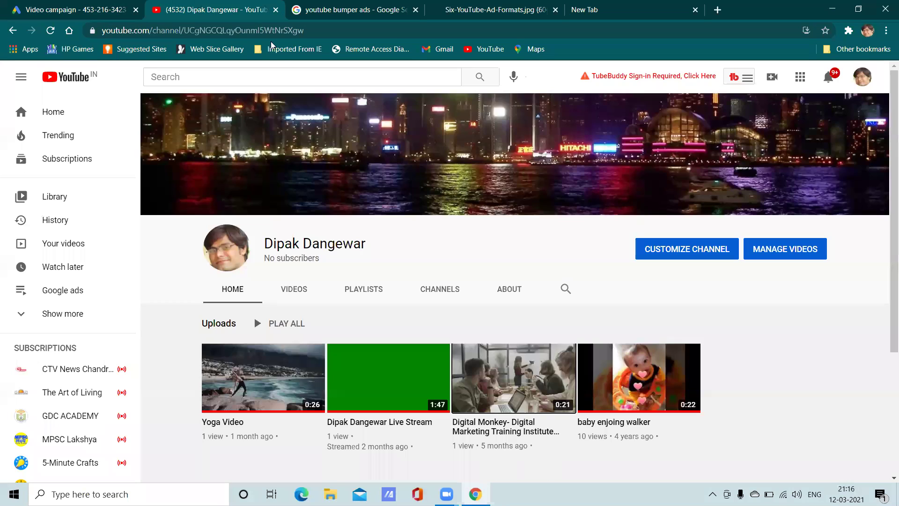
{"action": "right_click", "coordinate": [272, 367]}
{"action": "left_click", "coordinate": [304, 305]}
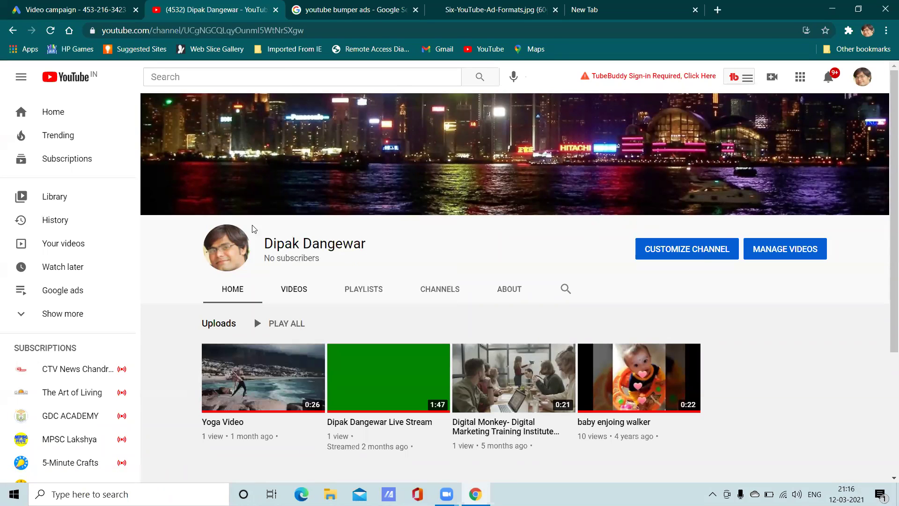
{"action": "left_click", "coordinate": [107, 8]}
{"action": "right_click", "coordinate": [269, 281]}
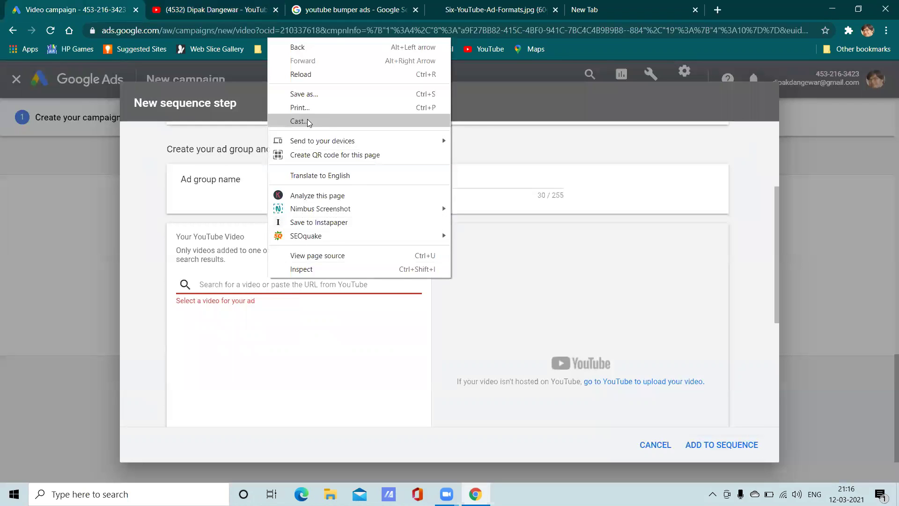
{"action": "left_click", "coordinate": [219, 278]}
{"action": "right_click", "coordinate": [219, 279]}
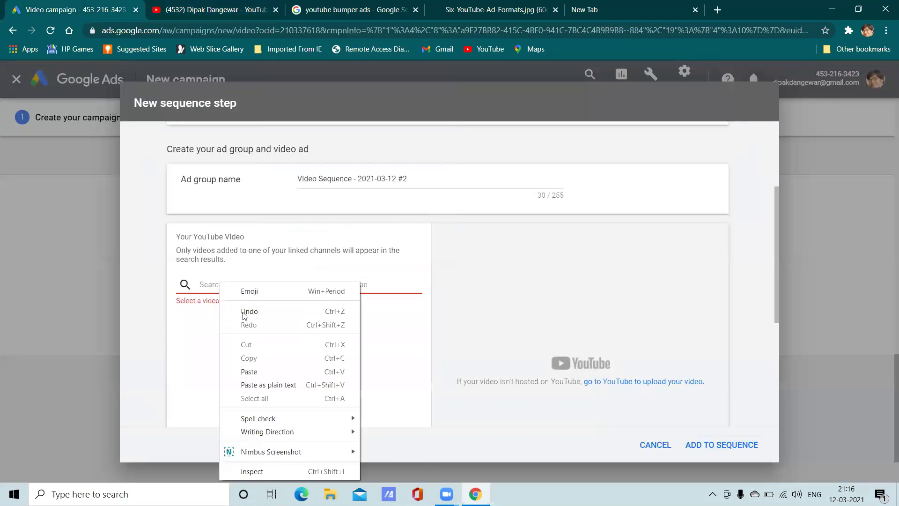
{"action": "left_click", "coordinate": [257, 370]}
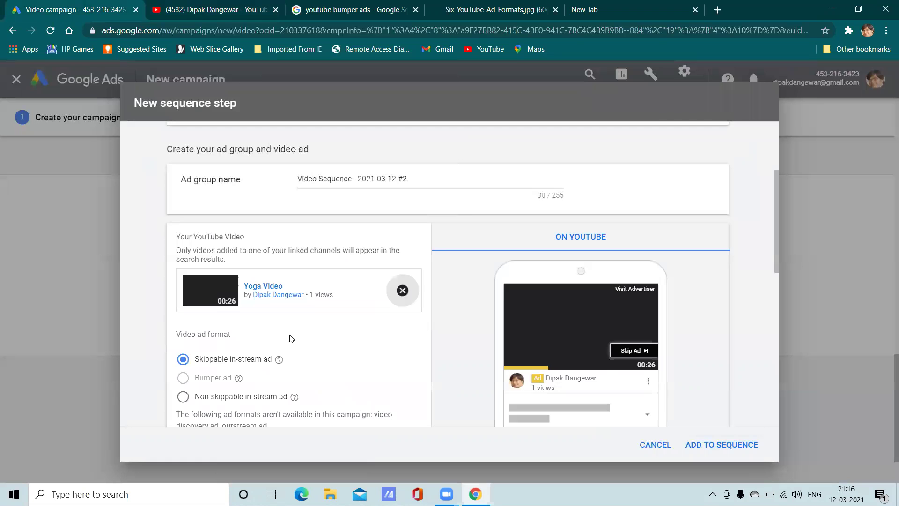
Step: Apply the recommended Target CPM bid of ₹63.16 to the Yoga Video step and add it to the sequence
{"action": "left_click", "coordinate": [726, 449]}
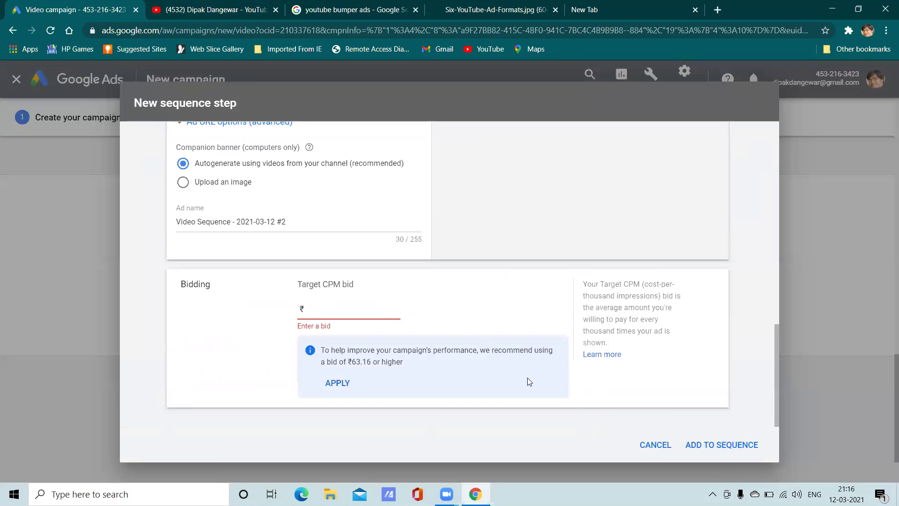
{"action": "left_click", "coordinate": [336, 306]}
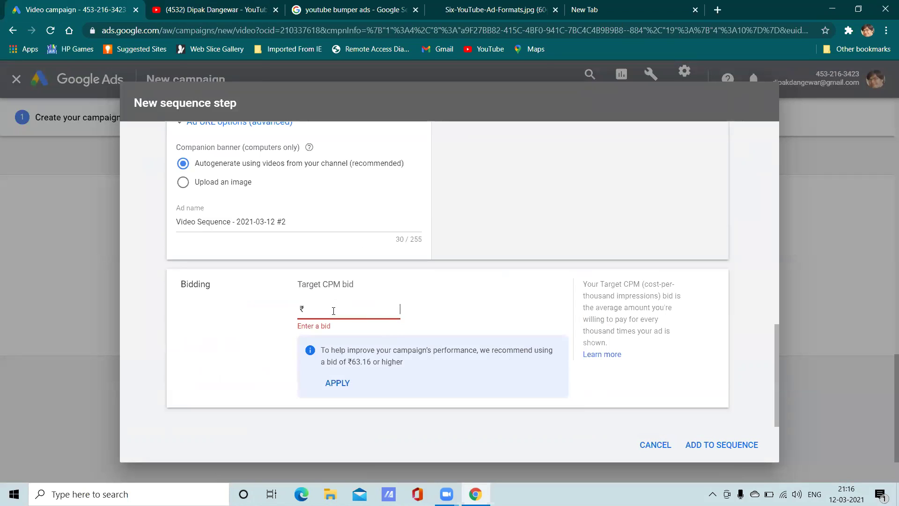
{"action": "left_click", "coordinate": [342, 382]}
{"action": "left_click", "coordinate": [738, 445]}
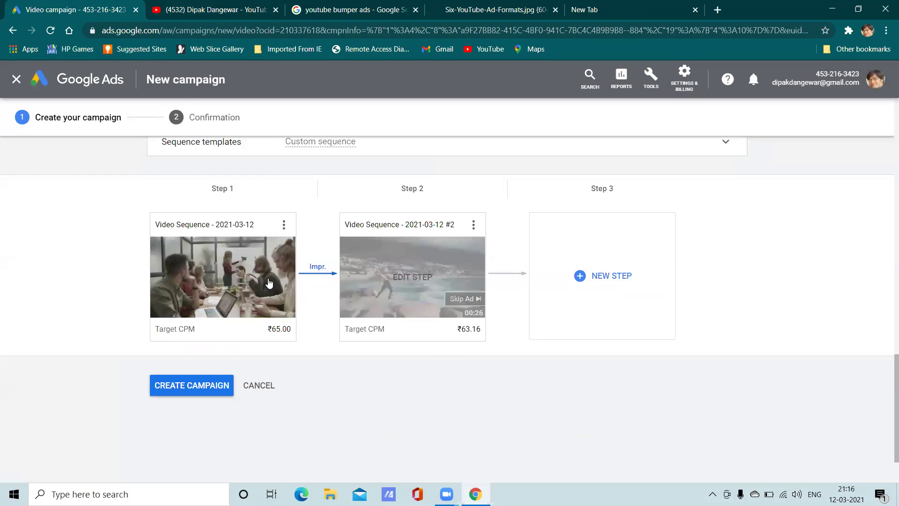
Step: Review Step 1's video, URL, call-to-action and bid settings, and close them without changes
{"action": "mouse_move", "coordinate": [432, 286]}
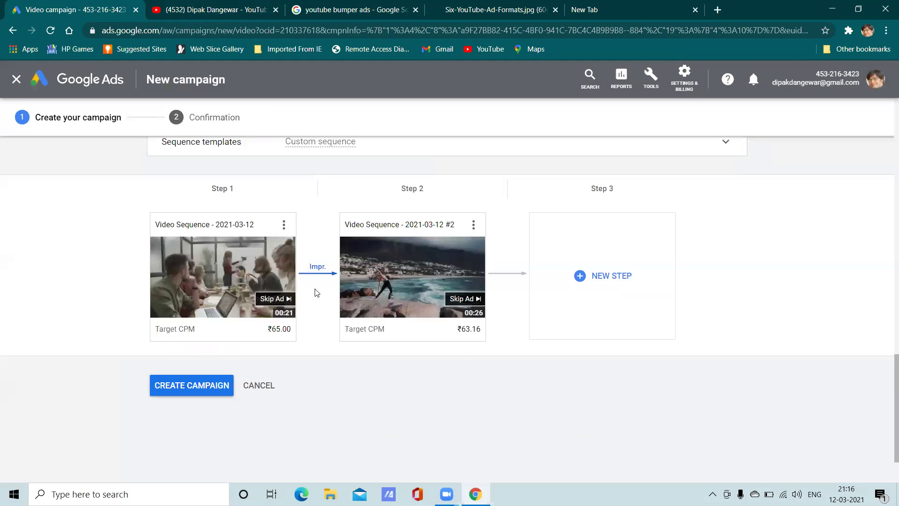
{"action": "mouse_move", "coordinate": [257, 275]}
{"action": "left_click", "coordinate": [209, 281]}
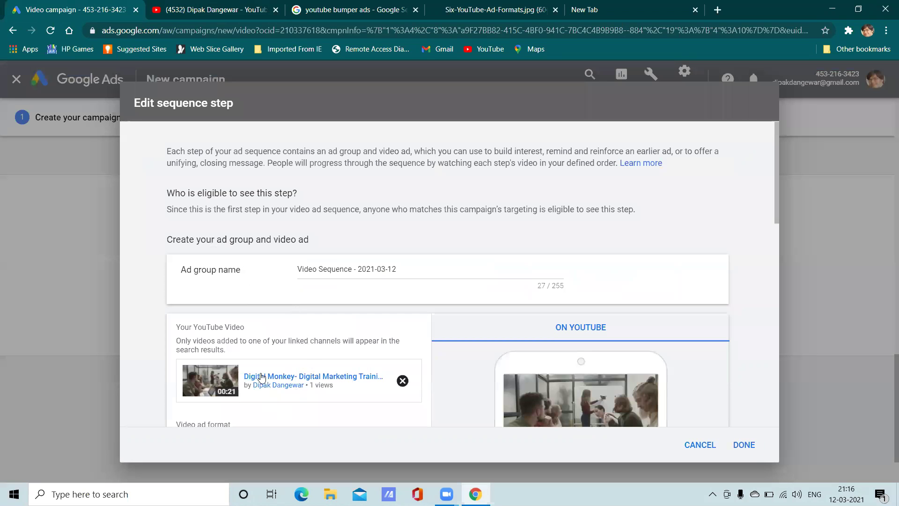
{"action": "scroll", "coordinate": [693, 395], "scroll_direction": "down", "scroll_amount": 5}
{"action": "scroll", "coordinate": [693, 394], "scroll_direction": "down", "scroll_amount": 6}
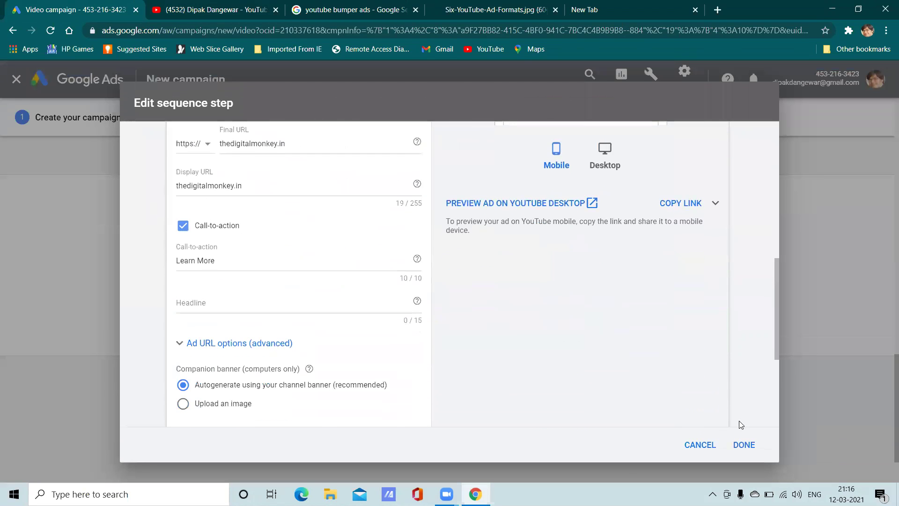
{"action": "scroll", "coordinate": [482, 339], "scroll_direction": "down", "scroll_amount": 2}
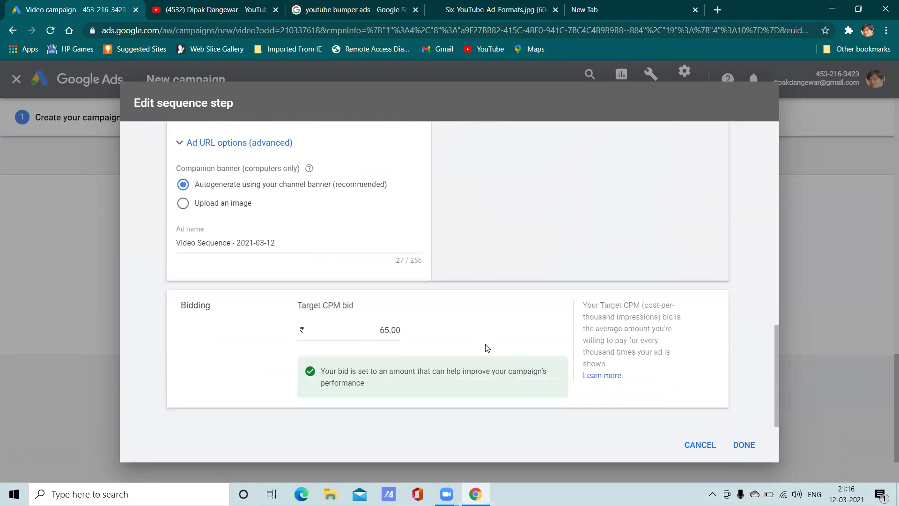
{"action": "left_click", "coordinate": [727, 448]}
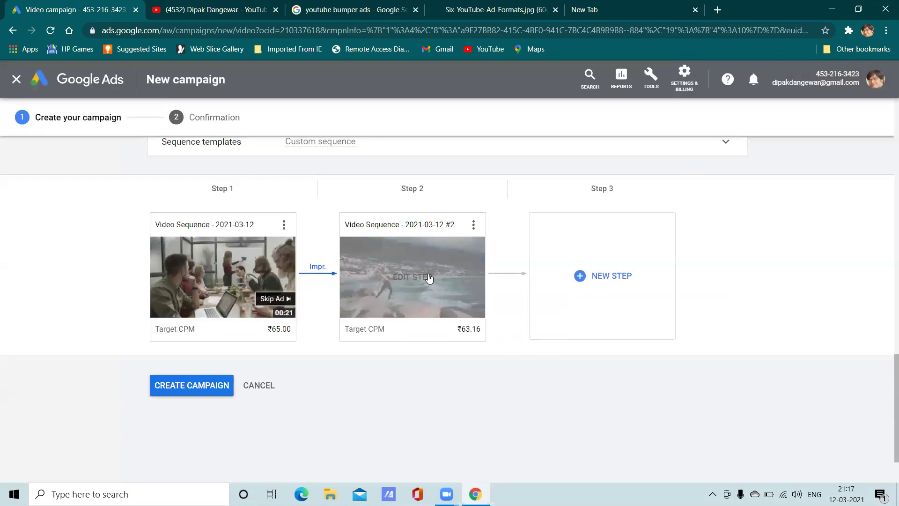
Step: Change the step transition of the Yoga Video step to Skip and save the edited step
{"action": "left_click", "coordinate": [428, 276]}
{"action": "left_click", "coordinate": [428, 252]}
{"action": "scroll", "coordinate": [471, 290], "scroll_direction": "down", "scroll_amount": 3}
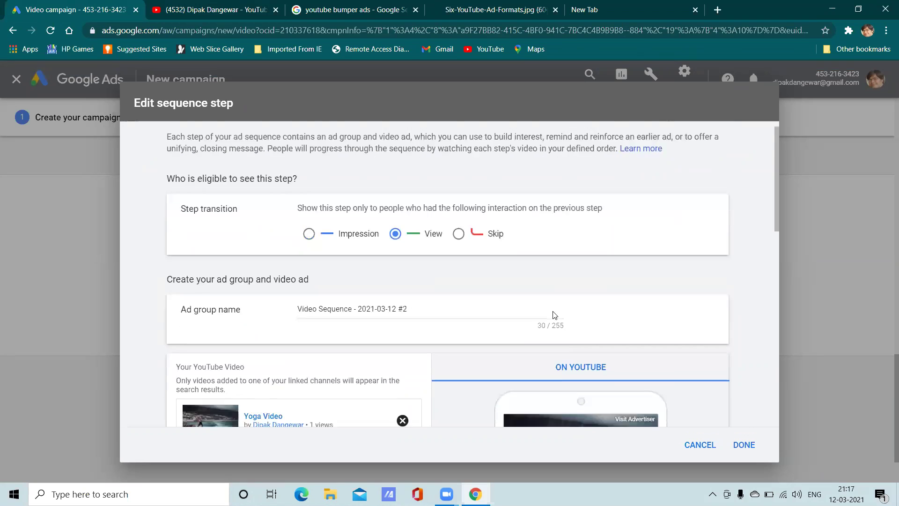
{"action": "scroll", "coordinate": [387, 303], "scroll_direction": "up", "scroll_amount": 1}
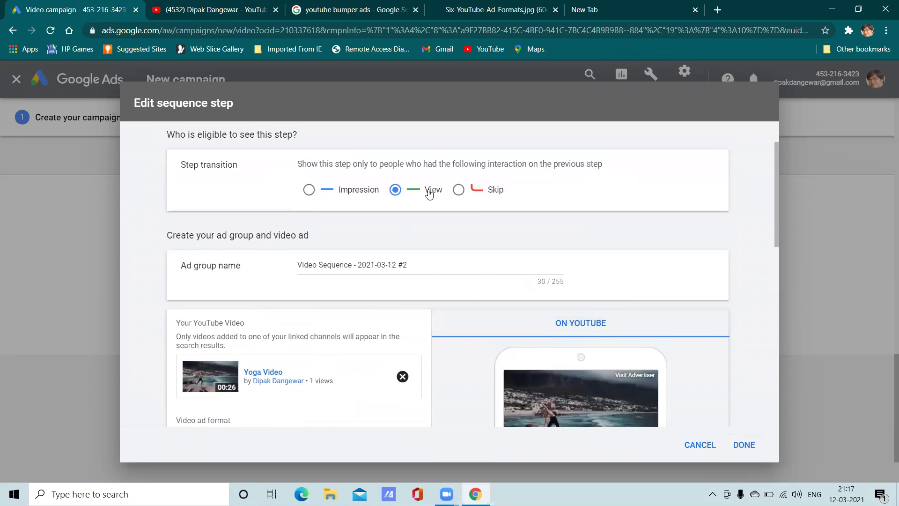
{"action": "left_click", "coordinate": [459, 190]}
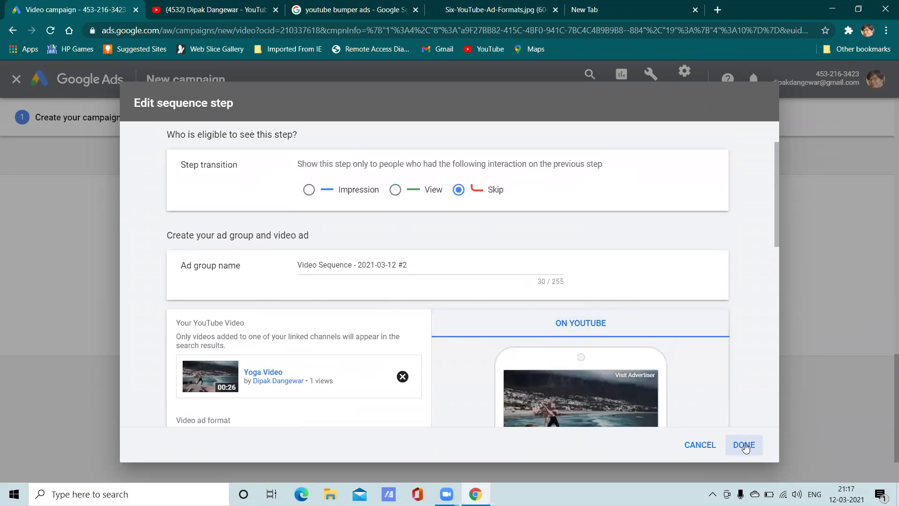
{"action": "scroll", "coordinate": [515, 312], "scroll_direction": "down", "scroll_amount": 3}
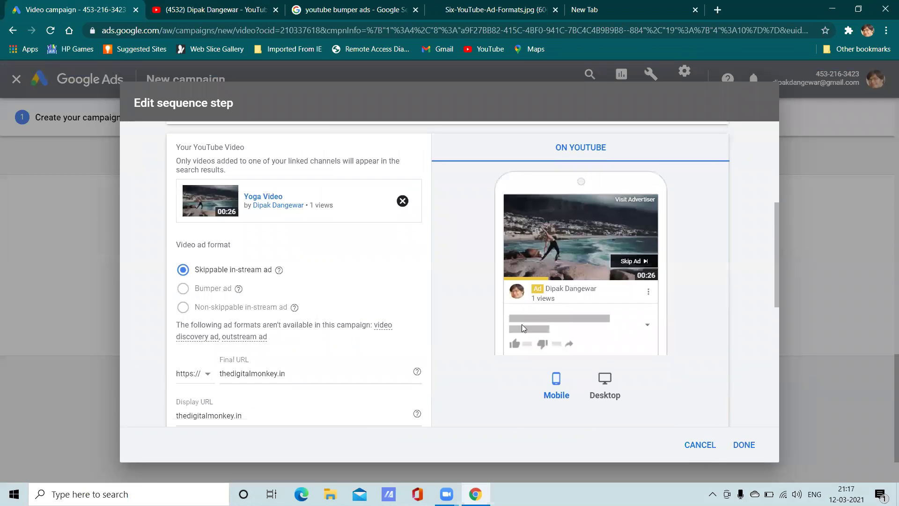
{"action": "scroll", "coordinate": [483, 326], "scroll_direction": "down", "scroll_amount": 4}
{"action": "scroll", "coordinate": [483, 327], "scroll_direction": "down", "scroll_amount": 5}
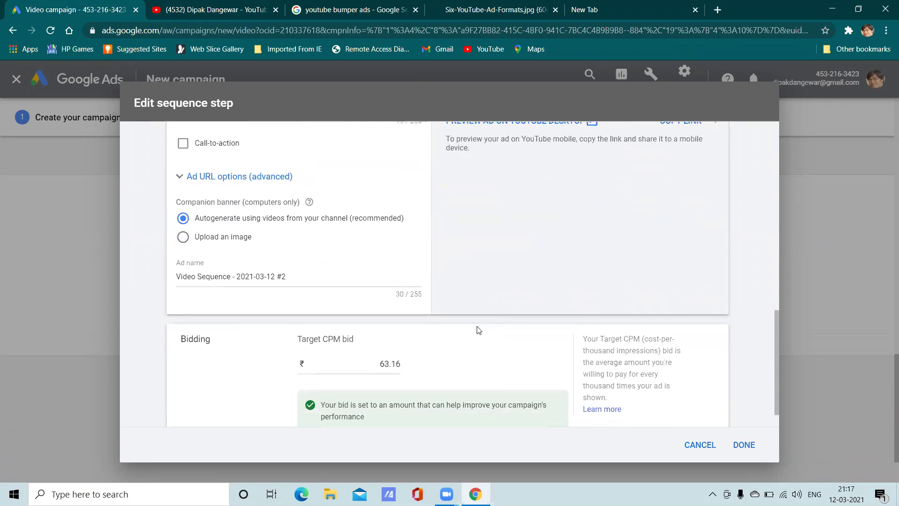
{"action": "left_click", "coordinate": [749, 447]}
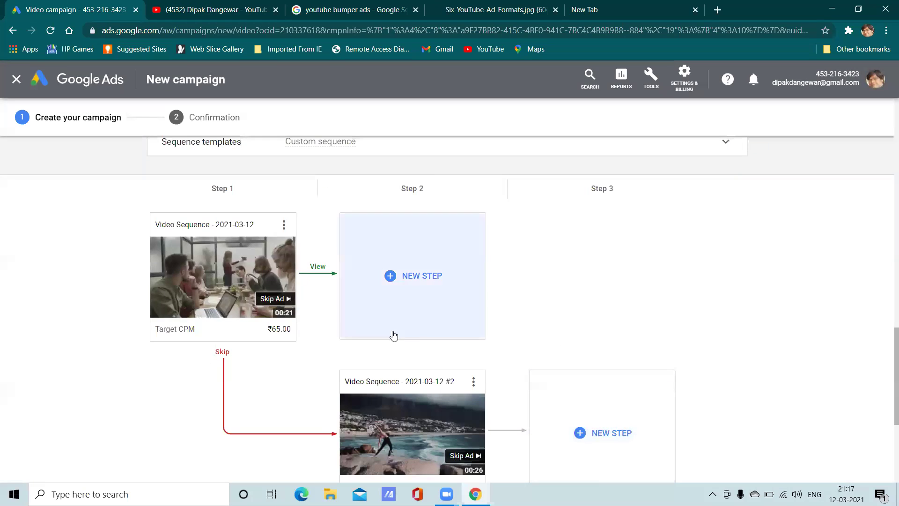
Step: Start a new Step 2 on the View branch and set its video to the "baby enjoing walker" link copied from the YouTube channel
{"action": "mouse_move", "coordinate": [234, 279]}
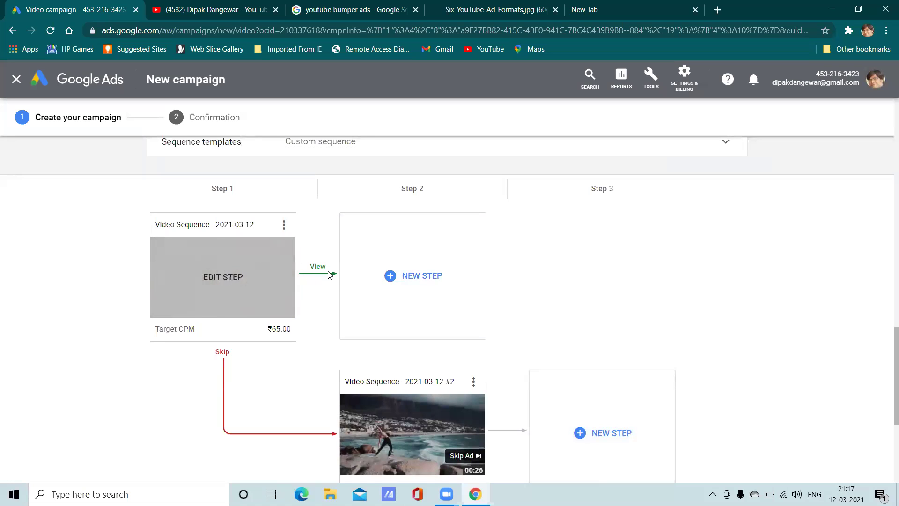
{"action": "left_click", "coordinate": [401, 280]}
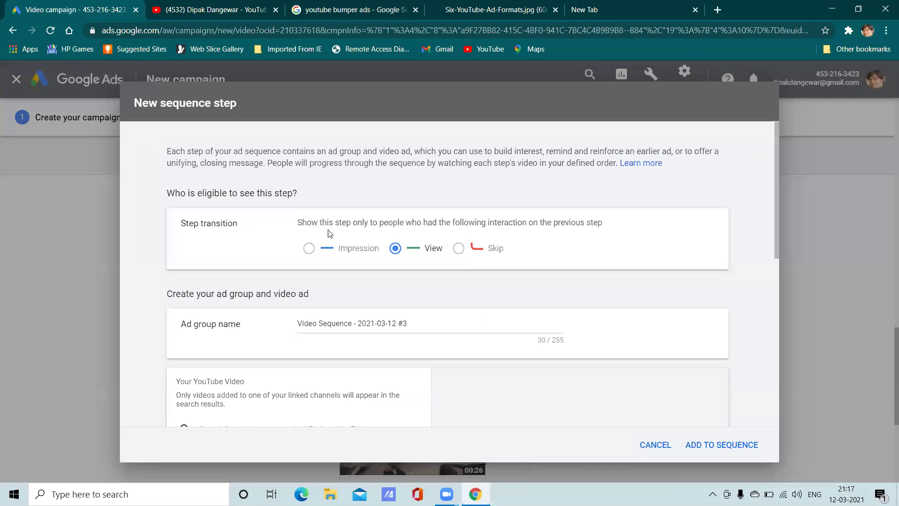
{"action": "left_click", "coordinate": [236, 4]}
{"action": "right_click", "coordinate": [611, 381]}
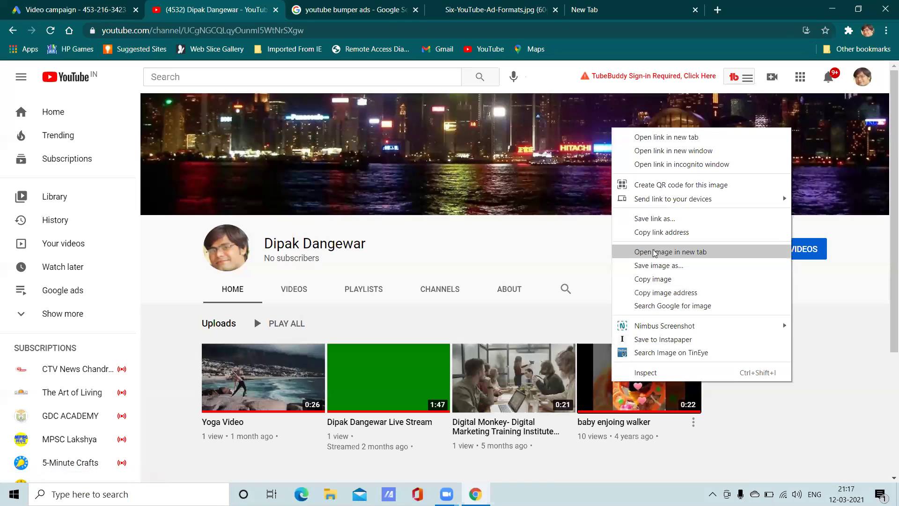
{"action": "left_click", "coordinate": [655, 234]}
{"action": "left_click", "coordinate": [97, 13]}
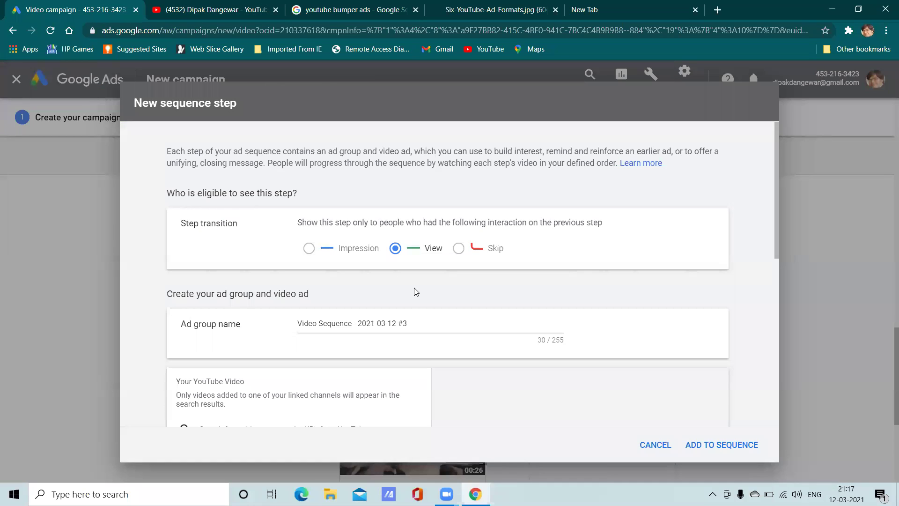
{"action": "scroll", "coordinate": [375, 333], "scroll_direction": "down", "scroll_amount": 6}
{"action": "scroll", "coordinate": [244, 309], "scroll_direction": "up", "scroll_amount": 4}
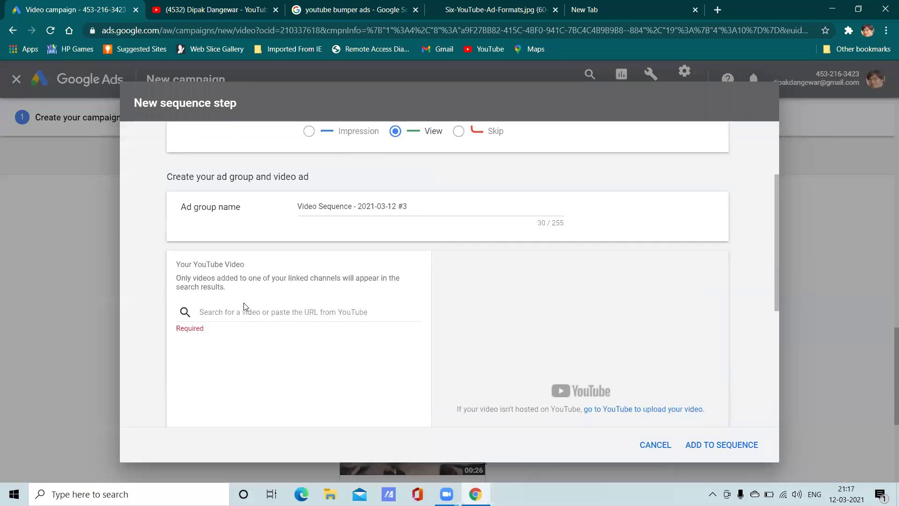
{"action": "right_click", "coordinate": [243, 312]}
{"action": "left_click", "coordinate": [275, 201]}
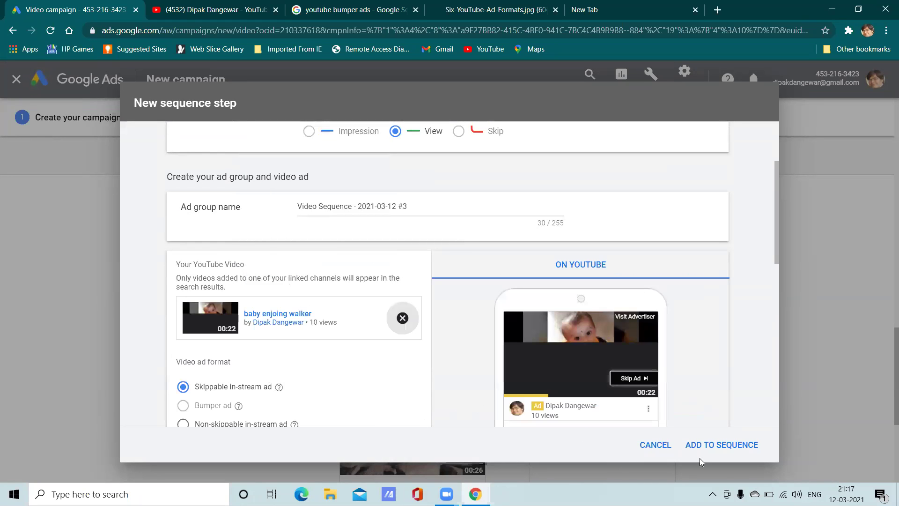
Step: Apply the recommended ₹63.16 Target CPM bid to the View-branch step and add it to the sequence
{"action": "left_click", "coordinate": [714, 445]}
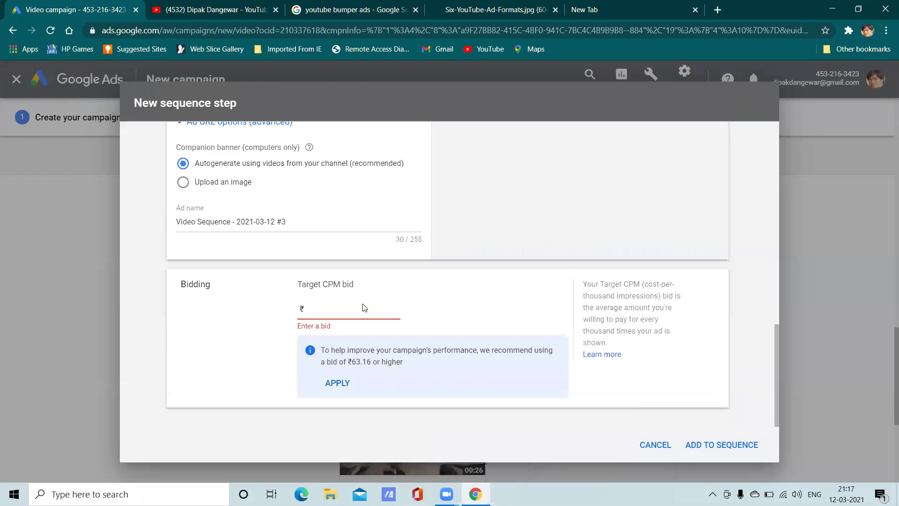
{"action": "left_click", "coordinate": [337, 382]}
{"action": "left_click", "coordinate": [702, 445]}
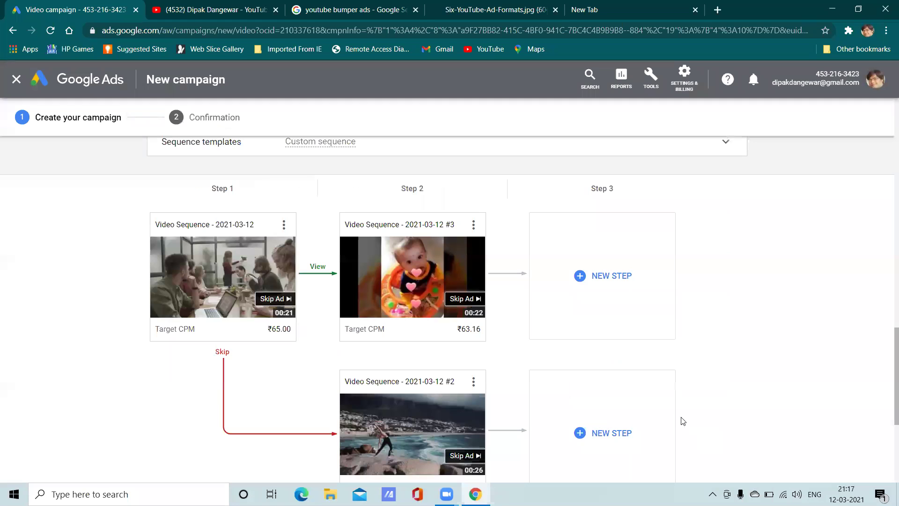
Step: Compare the View and Skip branches of the sequence with the uploaded videos on the YouTube channel
{"action": "scroll", "coordinate": [518, 337], "scroll_direction": "down", "scroll_amount": 2}
{"action": "mouse_move", "coordinate": [225, 240]}
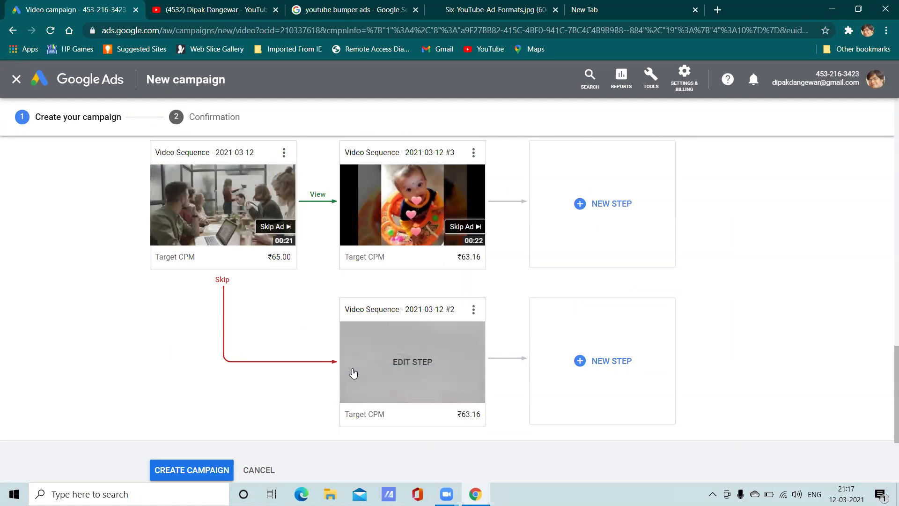
{"action": "mouse_move", "coordinate": [260, 233]}
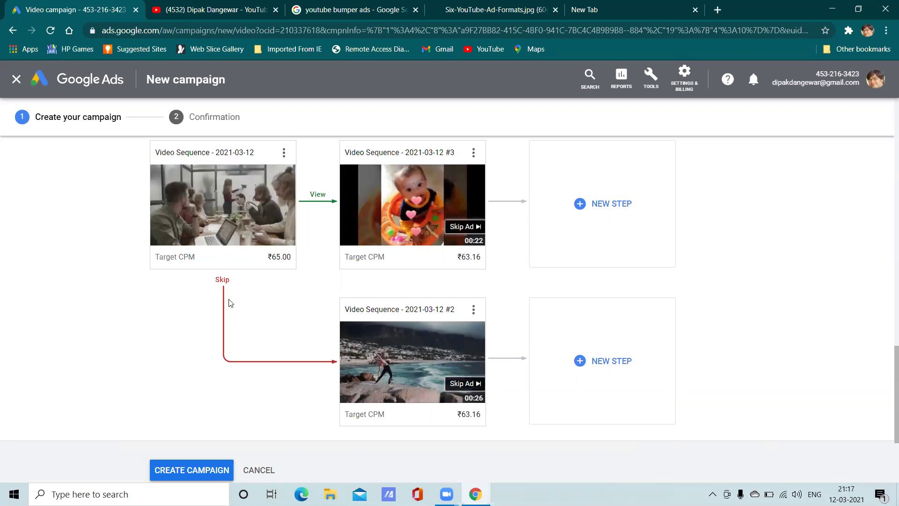
{"action": "scroll", "coordinate": [107, 265], "scroll_direction": "down", "scroll_amount": 2}
{"action": "scroll", "coordinate": [106, 257], "scroll_direction": "up", "scroll_amount": 3}
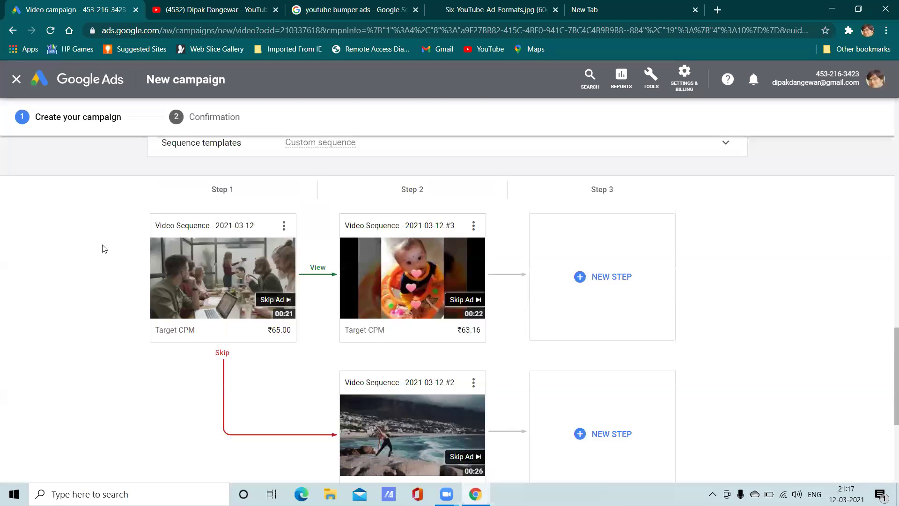
{"action": "left_click", "coordinate": [222, 3]}
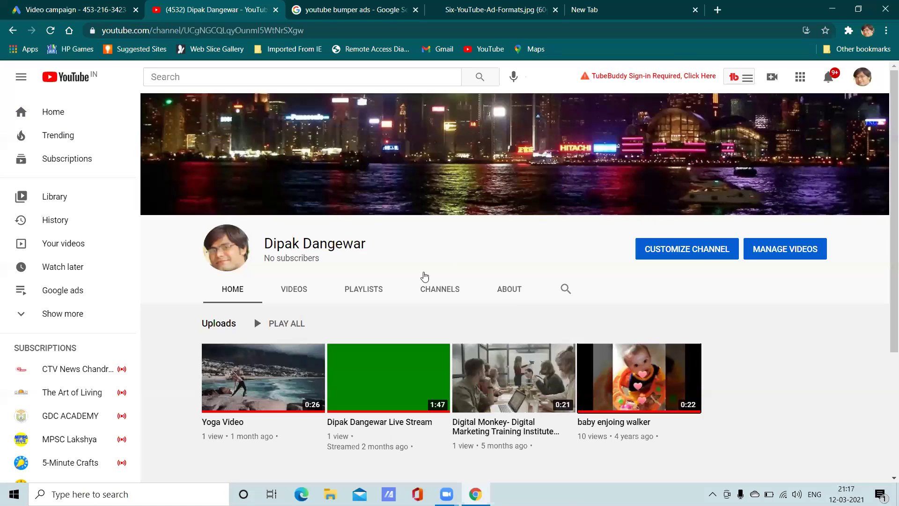
{"action": "left_click", "coordinate": [70, 9]}
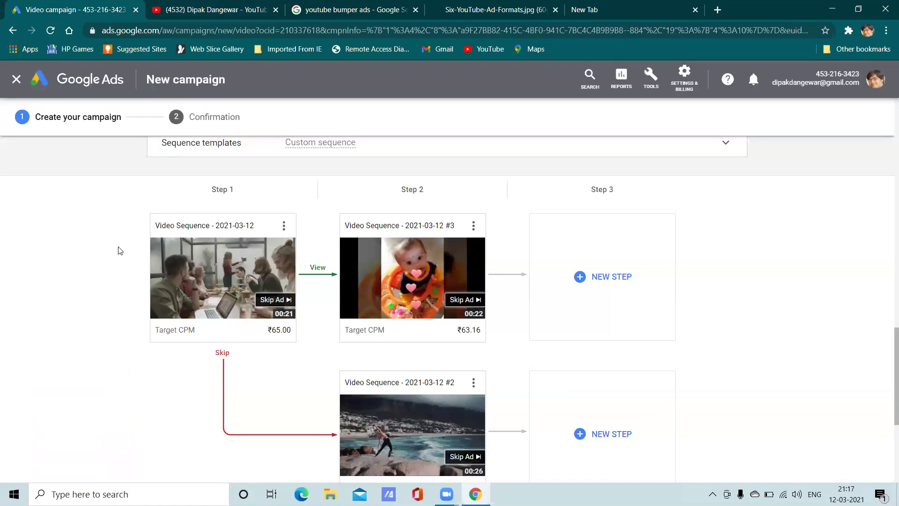
{"action": "scroll", "coordinate": [108, 233], "scroll_direction": "down", "scroll_amount": 2}
{"action": "left_click", "coordinate": [199, 4]}
{"action": "left_click", "coordinate": [110, 5]}
{"action": "left_click", "coordinate": [228, 15]}
{"action": "left_click", "coordinate": [77, 4]}
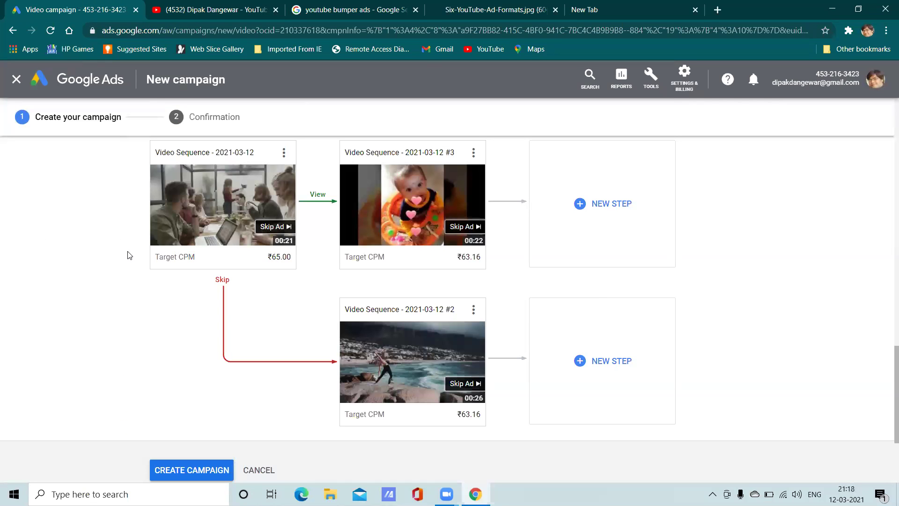
Step: Examine the Skip transition's eligibility condition between Step 1 and the Yoga Video step
{"action": "scroll", "coordinate": [139, 262], "scroll_direction": "up", "scroll_amount": 2}
{"action": "mouse_move", "coordinate": [188, 278]}
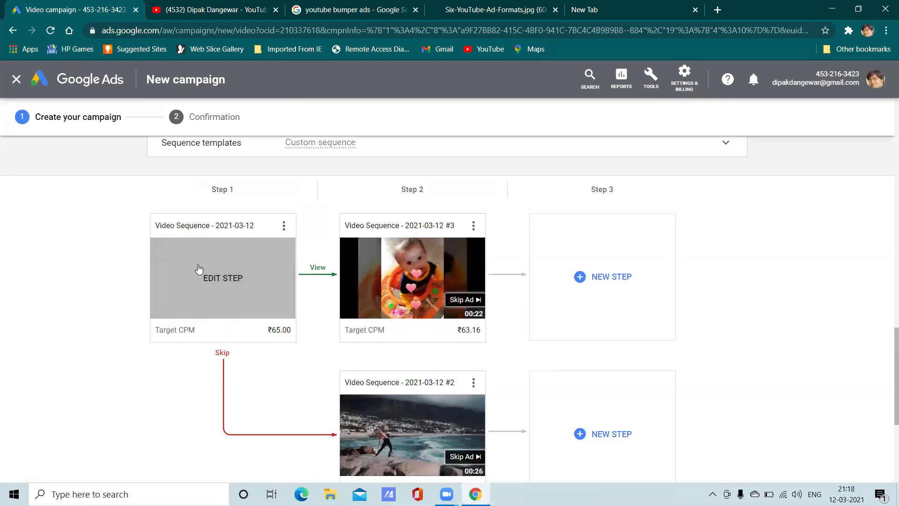
{"action": "scroll", "coordinate": [203, 270], "scroll_direction": "down", "scroll_amount": 2}
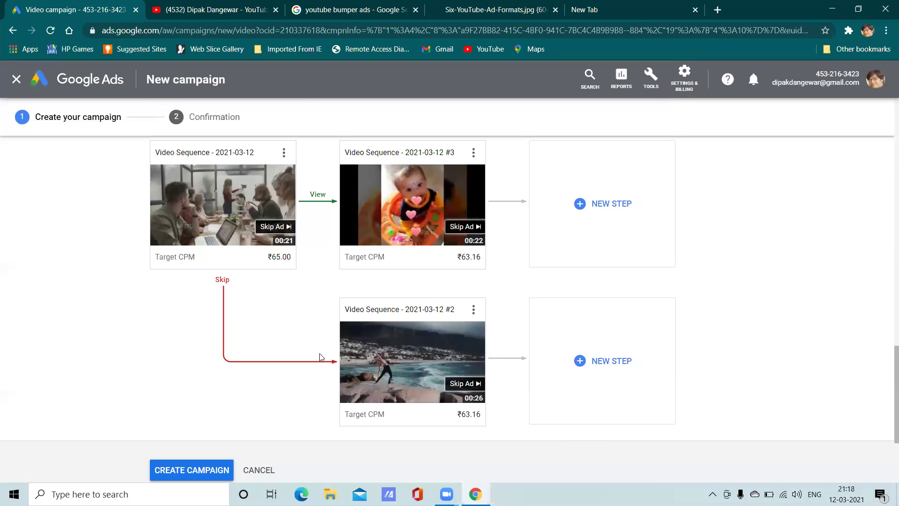
{"action": "mouse_move", "coordinate": [321, 356]}
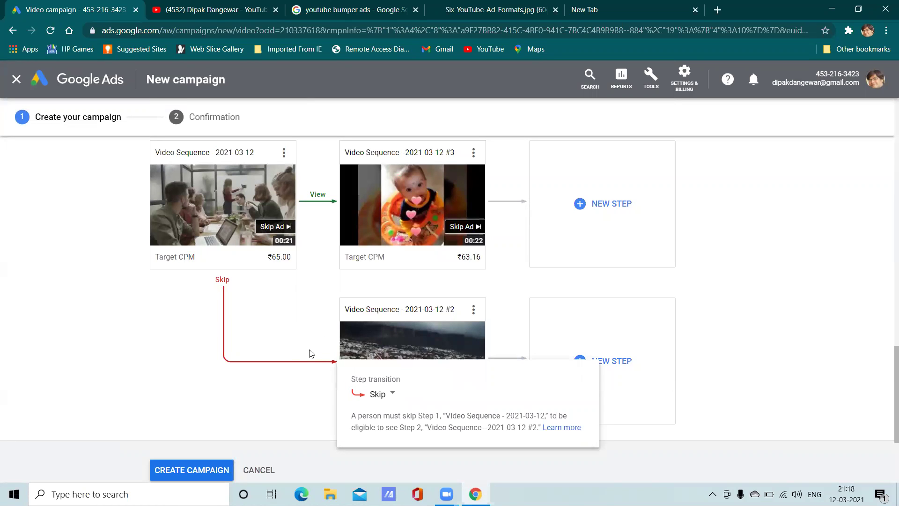
{"action": "mouse_move", "coordinate": [245, 200]}
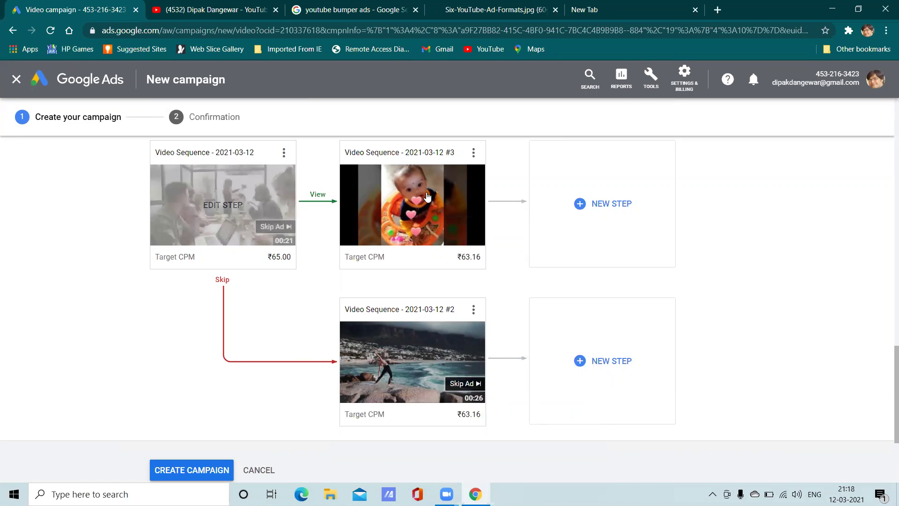
{"action": "mouse_move", "coordinate": [456, 187]}
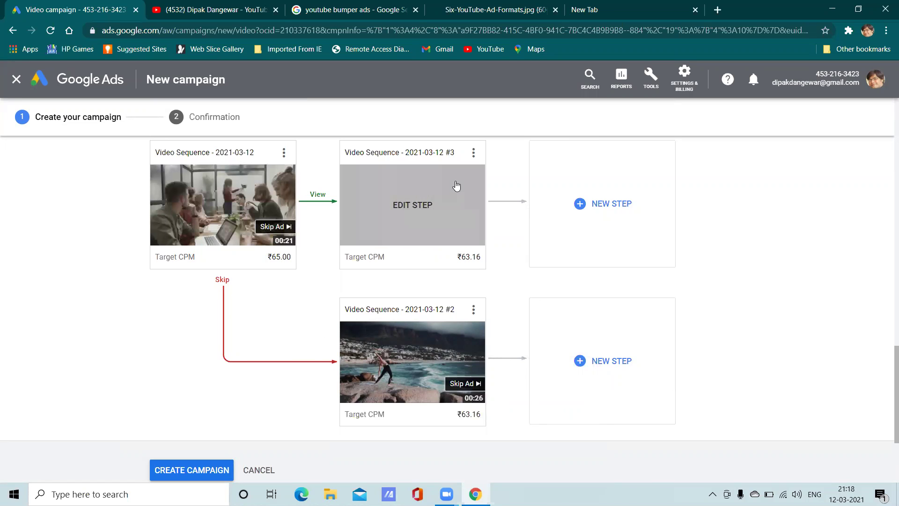
Step: Check the step transition options of the View-branch Step 2 and close it without saving
{"action": "left_click", "coordinate": [423, 206]}
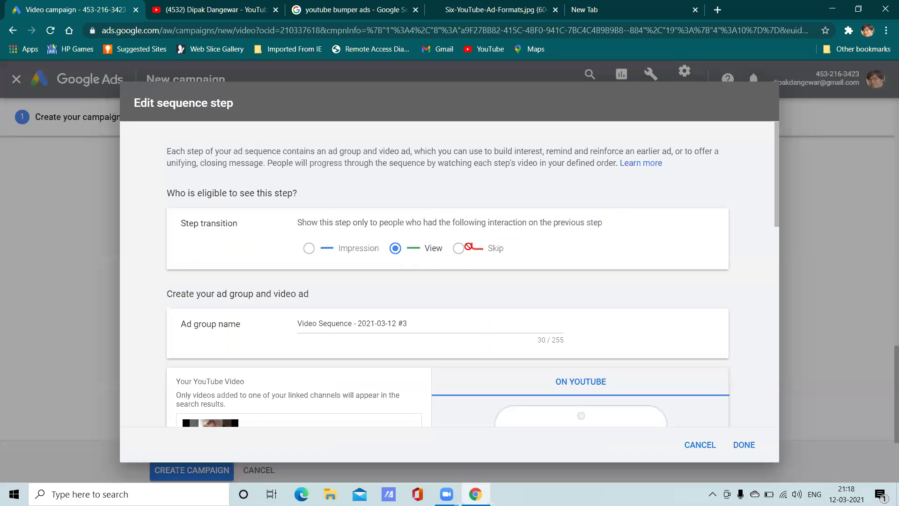
{"action": "mouse_move", "coordinate": [461, 251]}
{"action": "left_click", "coordinate": [682, 444]}
Step: Start a Step 3 with the View transition after the View-branch Step 2 and assign it the "baby enjoing walker" video
{"action": "left_click", "coordinate": [602, 206]}
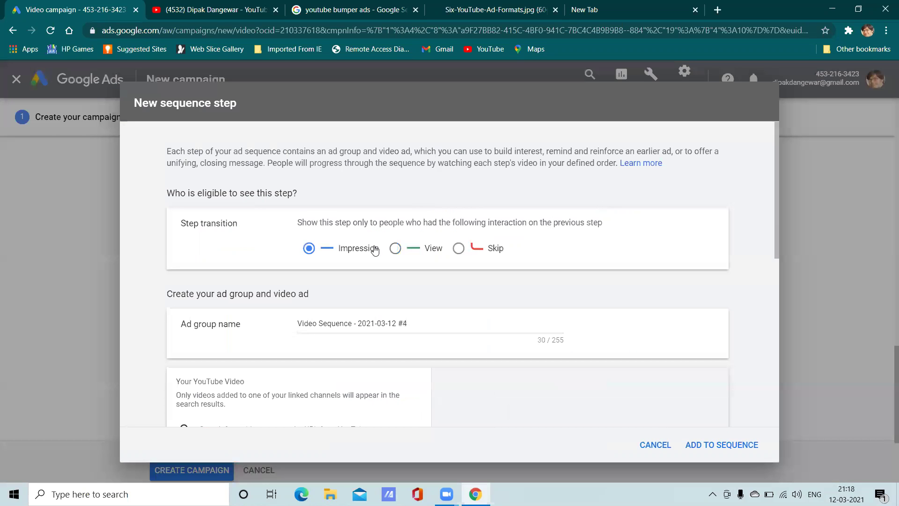
{"action": "left_click", "coordinate": [655, 445]}
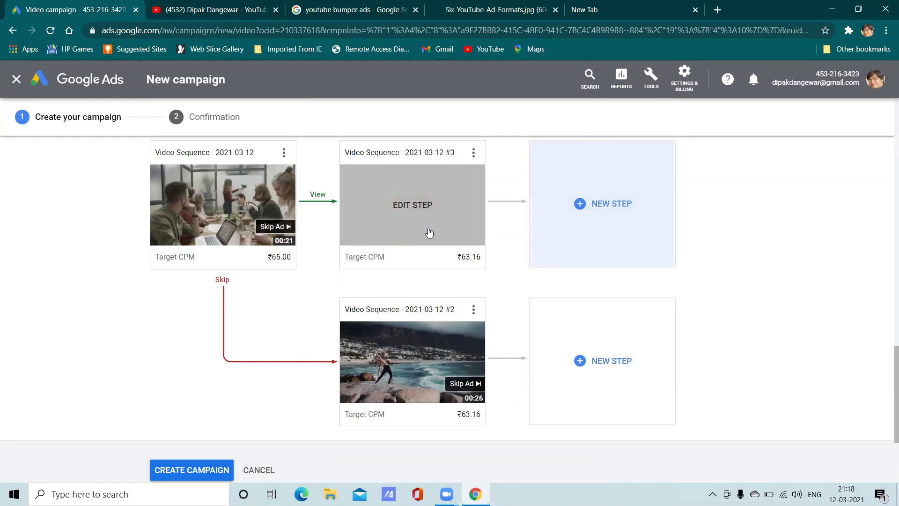
{"action": "left_click", "coordinate": [625, 200]}
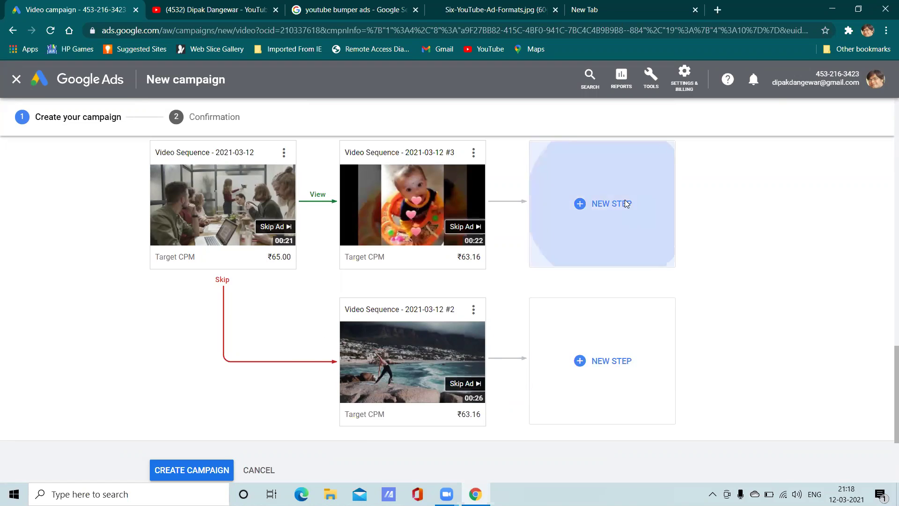
{"action": "left_click", "coordinate": [401, 250]}
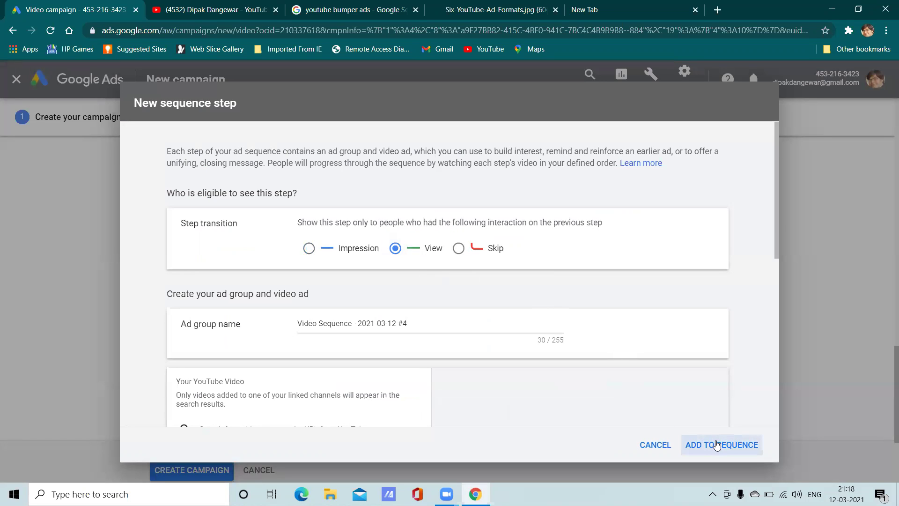
{"action": "scroll", "coordinate": [443, 378], "scroll_direction": "down", "scroll_amount": 6}
{"action": "scroll", "coordinate": [267, 303], "scroll_direction": "up", "scroll_amount": 3}
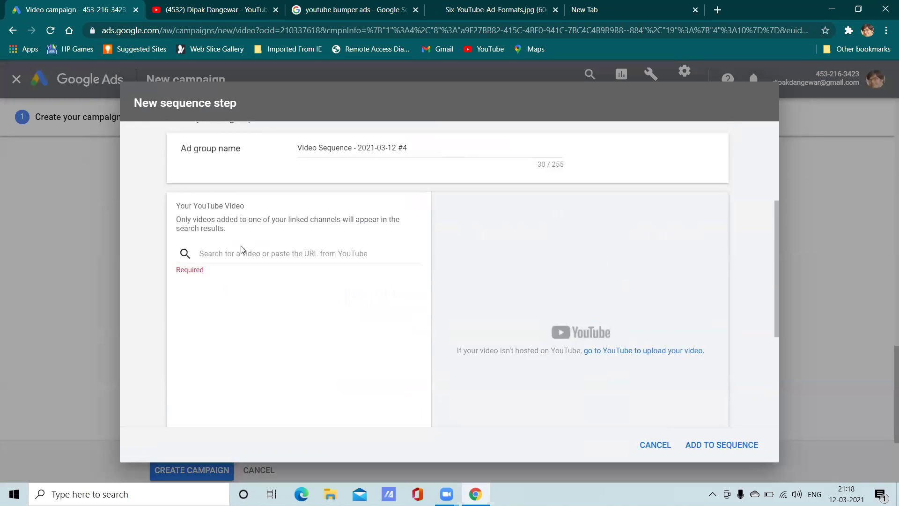
{"action": "right_click", "coordinate": [242, 249]}
{"action": "left_click", "coordinate": [292, 337]}
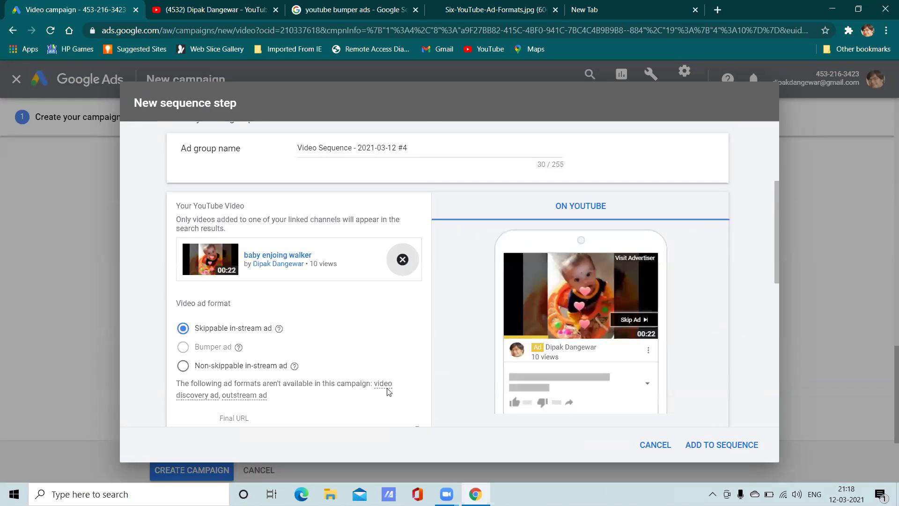
Step: Apply the recommended ₹63.16 Target CPM bid to the View-transition Step 3 and add it to the sequence
{"action": "scroll", "coordinate": [329, 369], "scroll_direction": "down", "scroll_amount": 5}
{"action": "scroll", "coordinate": [356, 361], "scroll_direction": "down", "scroll_amount": 3}
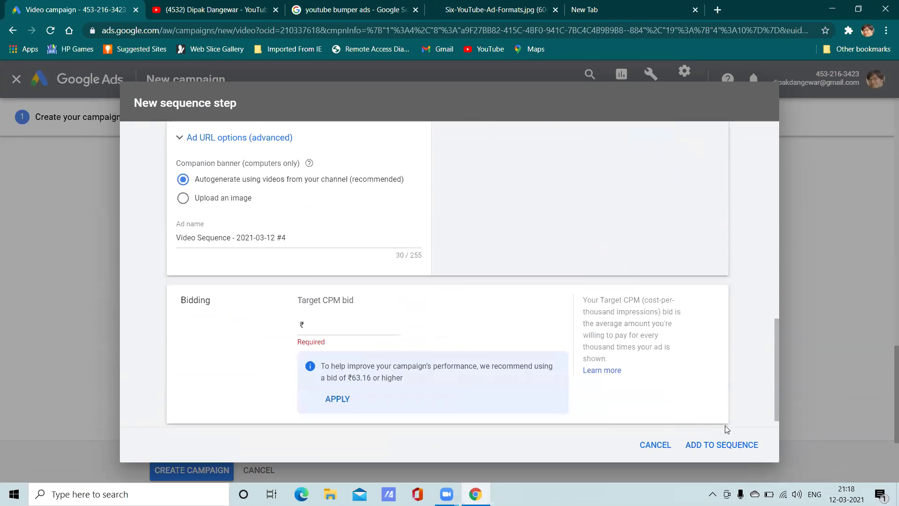
{"action": "left_click", "coordinate": [336, 398]}
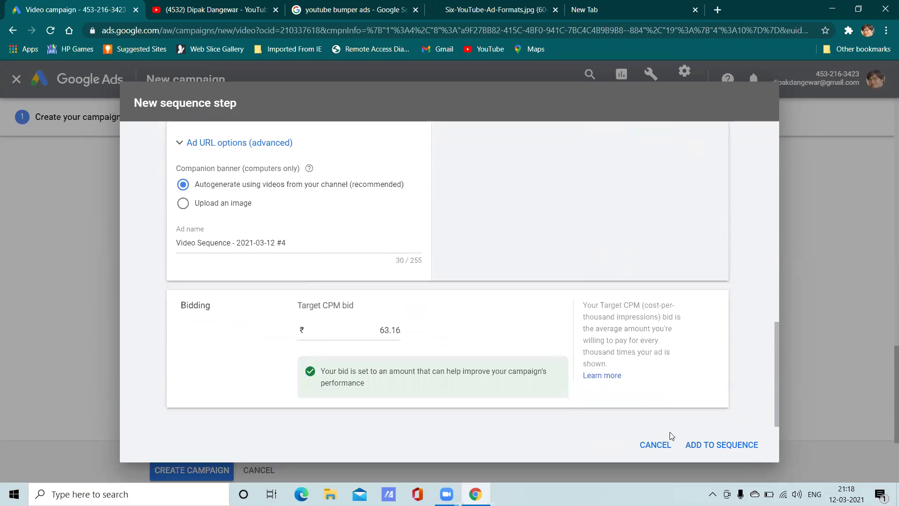
{"action": "left_click", "coordinate": [721, 444]}
{"action": "scroll", "coordinate": [628, 355], "scroll_direction": "down", "scroll_amount": 3}
{"action": "scroll", "coordinate": [628, 344], "scroll_direction": "up", "scroll_amount": 3}
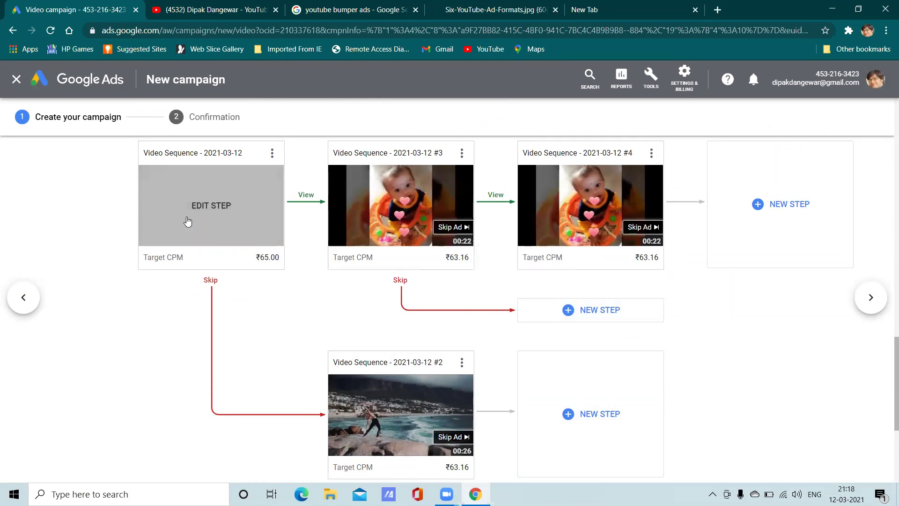
{"action": "mouse_move", "coordinate": [348, 412]}
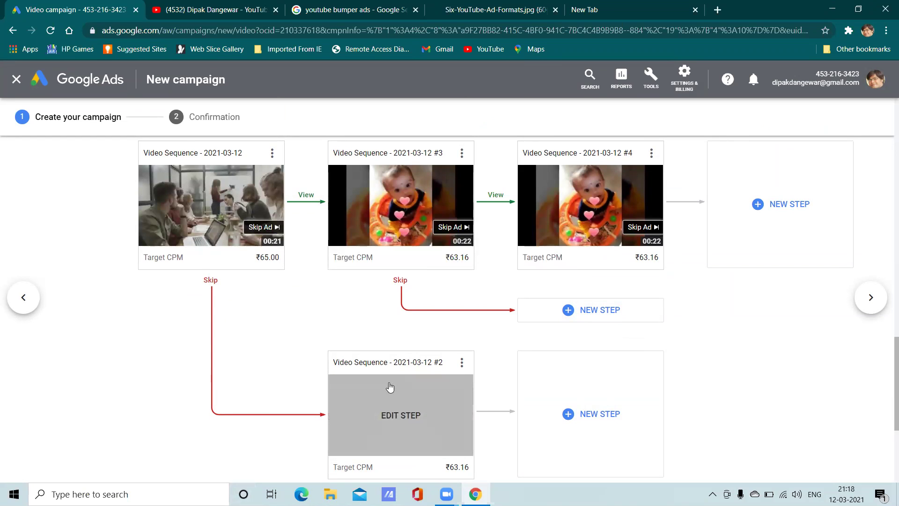
{"action": "mouse_move", "coordinate": [420, 219]}
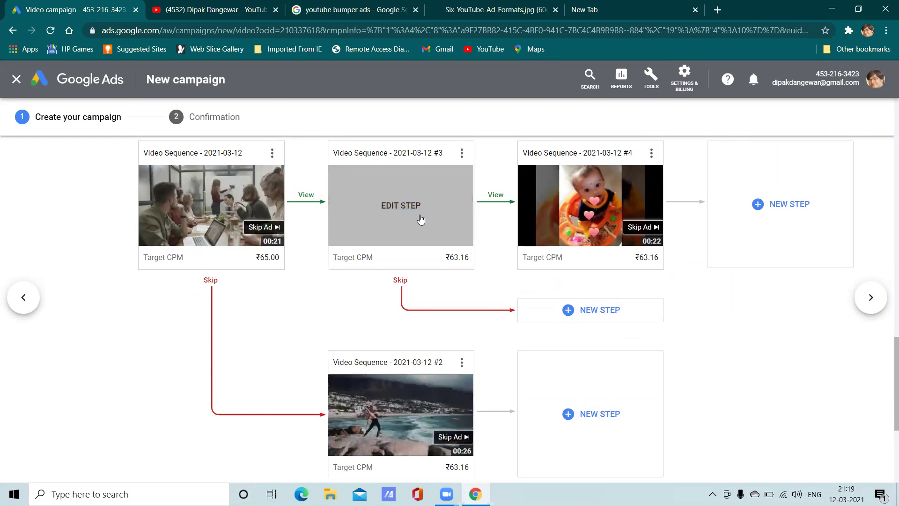
Step: Start a Skip-transition Step 3 from the View-branch Step 2 and assign it the "baby enjoing walker" video
{"action": "left_click", "coordinate": [572, 318]}
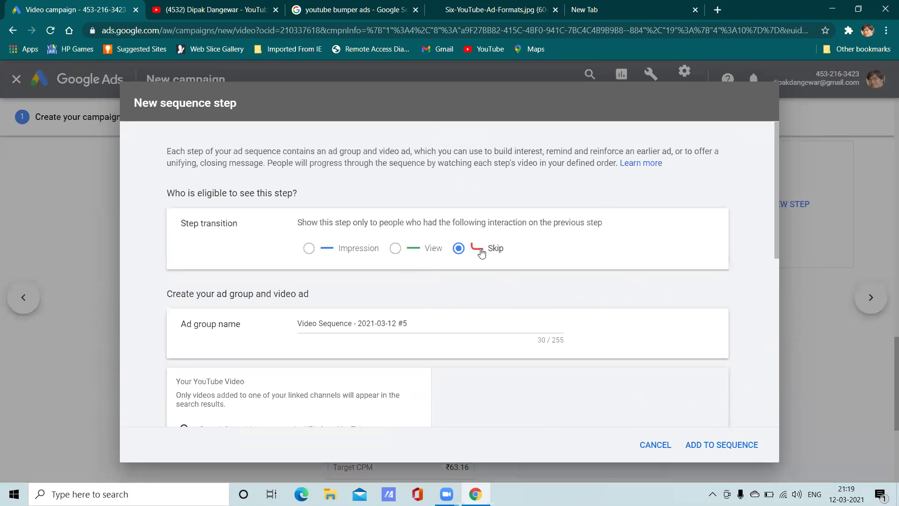
{"action": "scroll", "coordinate": [411, 352], "scroll_direction": "down", "scroll_amount": 3}
{"action": "right_click", "coordinate": [269, 245]}
{"action": "left_click", "coordinate": [274, 255]}
{"action": "right_click", "coordinate": [274, 253]}
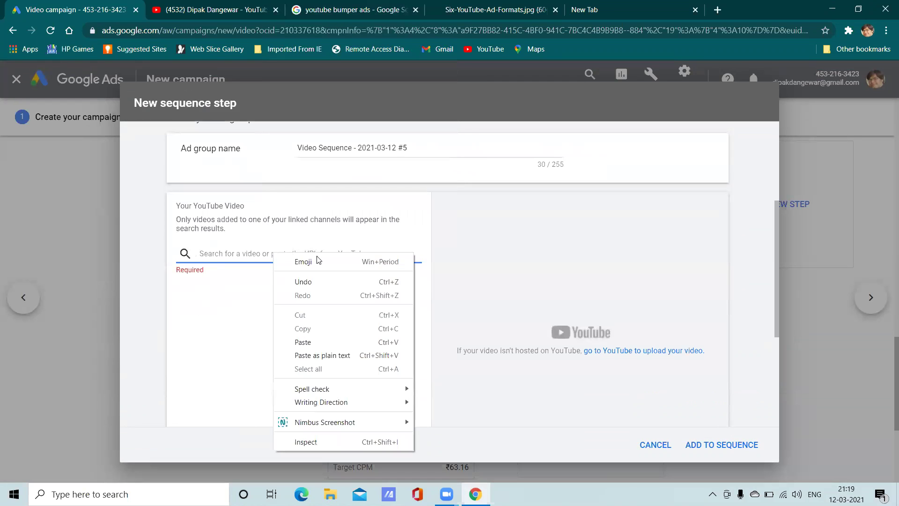
{"action": "left_click", "coordinate": [333, 342]}
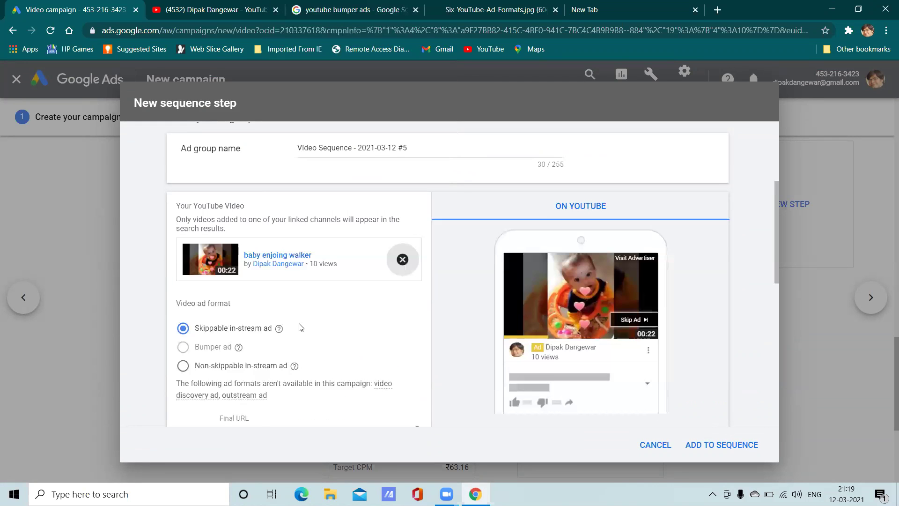
Step: Apply the recommended ₹63.16 Target CPM bid to the Skip-transition Step 3 and add it to the sequence
{"action": "left_click", "coordinate": [720, 445]}
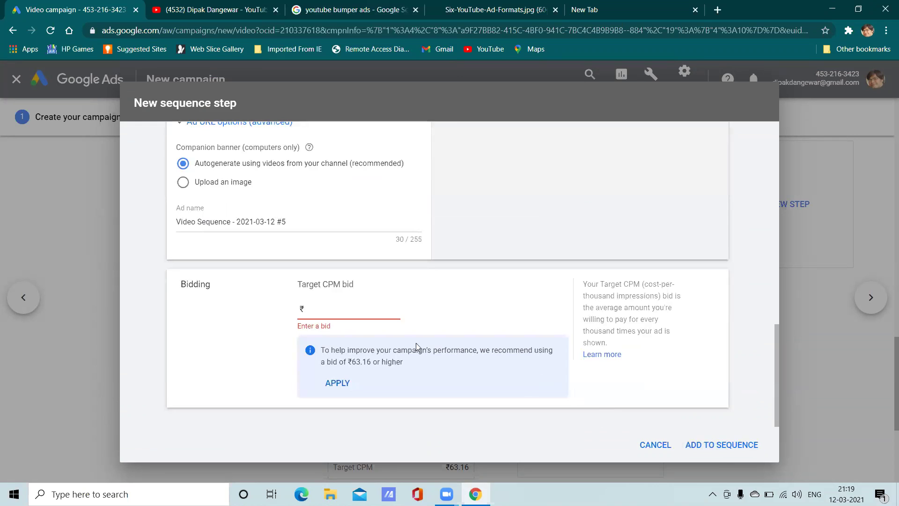
{"action": "left_click", "coordinate": [351, 381]}
{"action": "left_click", "coordinate": [724, 444]}
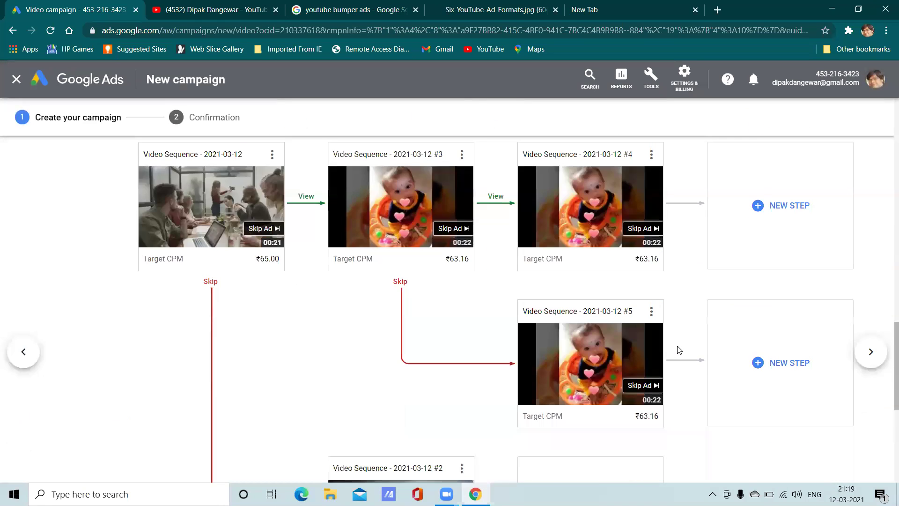
Step: Check the Skip transition condition leading from Step 1 to Video Sequence - 2021-03-12 #2 and close its details
{"action": "scroll", "coordinate": [681, 347], "scroll_direction": "up", "scroll_amount": 3}
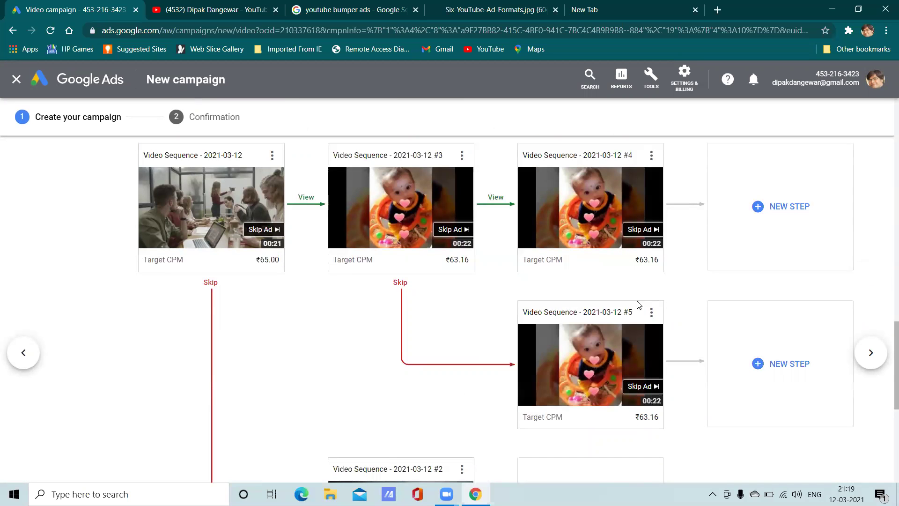
{"action": "mouse_move", "coordinate": [233, 246]}
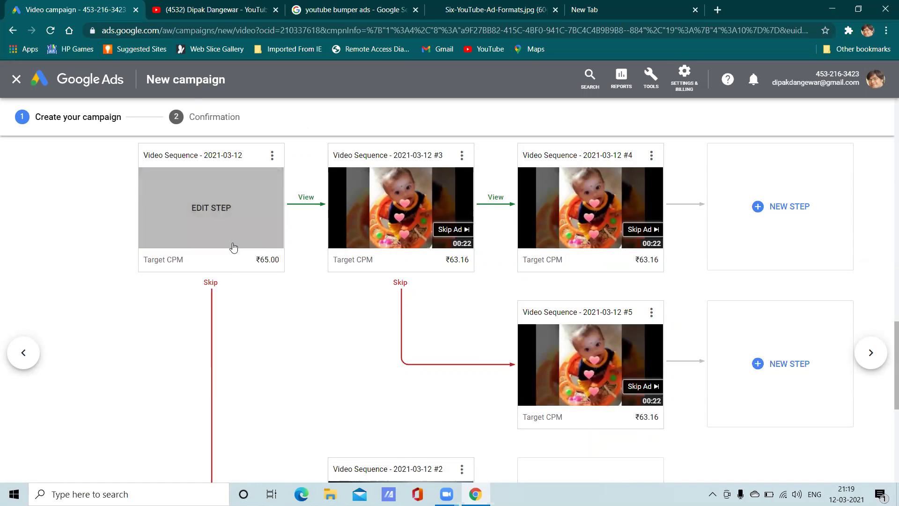
{"action": "left_click", "coordinate": [215, 281]}
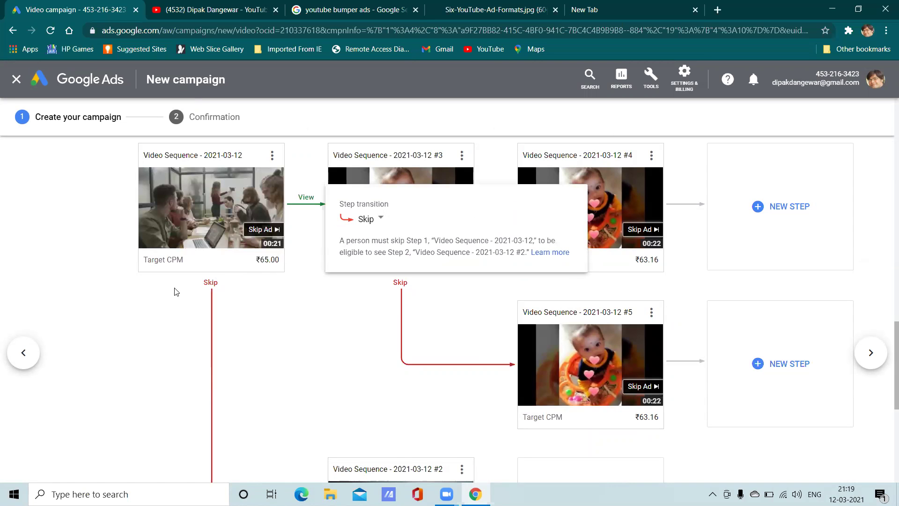
{"action": "left_click", "coordinate": [164, 301]}
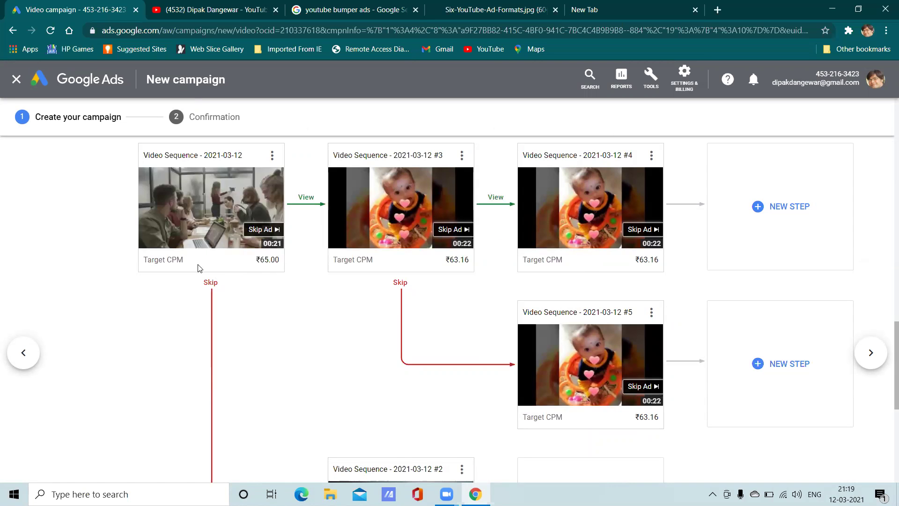
{"action": "scroll", "coordinate": [181, 301], "scroll_direction": "down", "scroll_amount": 5}
{"action": "scroll", "coordinate": [548, 316], "scroll_direction": "up", "scroll_amount": 5}
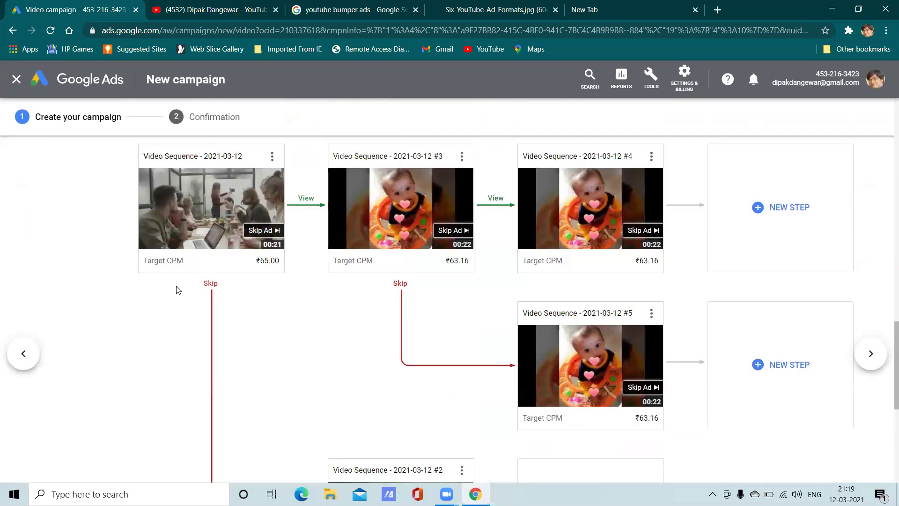
{"action": "left_click", "coordinate": [177, 287]}
Step: Review the View and Skip paths across Steps 1 to 3 of the custom sequence
{"action": "scroll", "coordinate": [135, 307], "scroll_direction": "up", "scroll_amount": 3}
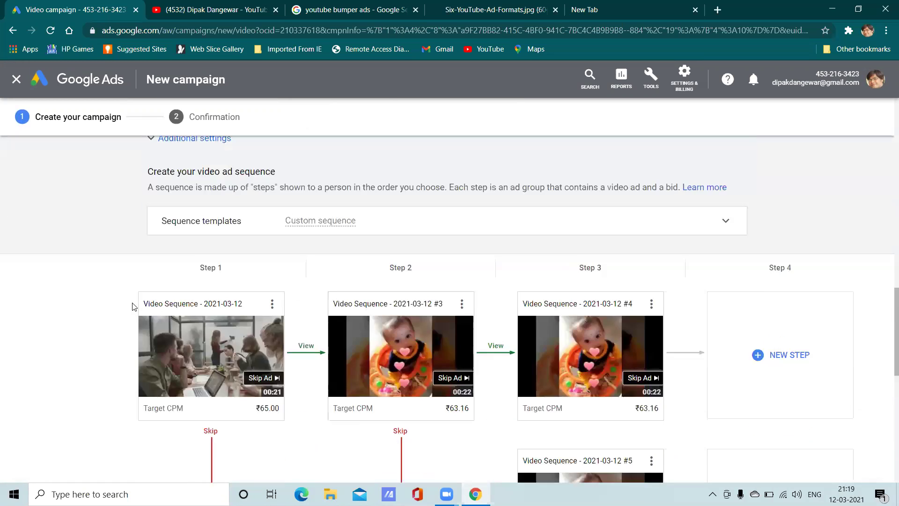
{"action": "scroll", "coordinate": [134, 306], "scroll_direction": "down", "scroll_amount": 3}
{"action": "scroll", "coordinate": [135, 307], "scroll_direction": "down", "scroll_amount": 2}
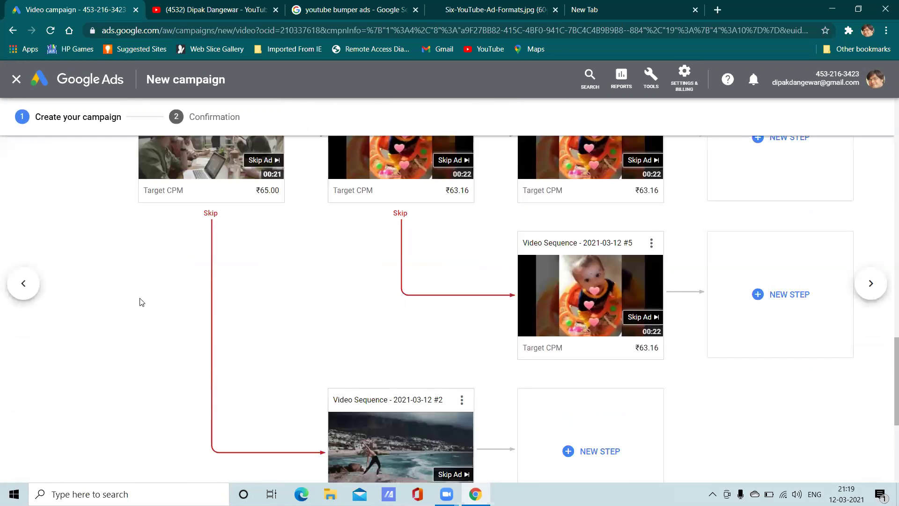
{"action": "scroll", "coordinate": [311, 302], "scroll_direction": "down", "scroll_amount": 5}
{"action": "scroll", "coordinate": [312, 301], "scroll_direction": "up", "scroll_amount": 6}
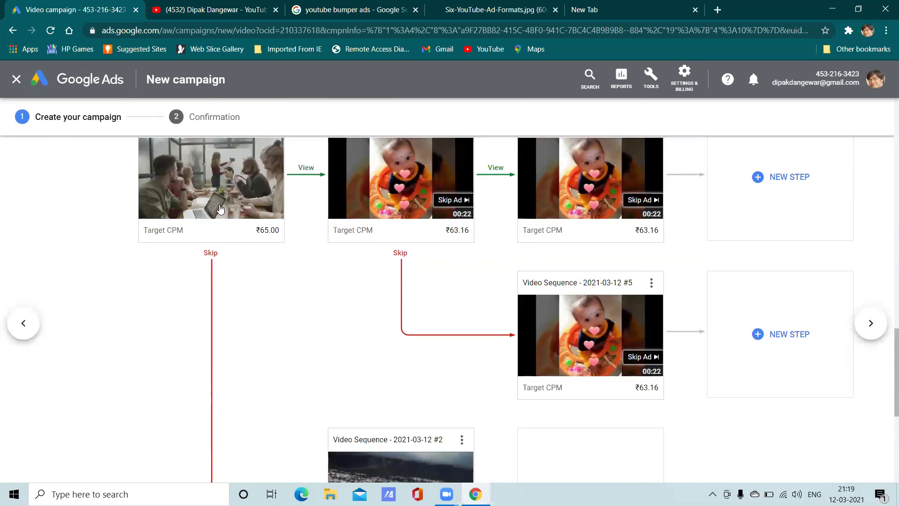
{"action": "scroll", "coordinate": [219, 207], "scroll_direction": "down", "scroll_amount": 5}
{"action": "scroll", "coordinate": [304, 290], "scroll_direction": "up", "scroll_amount": 5}
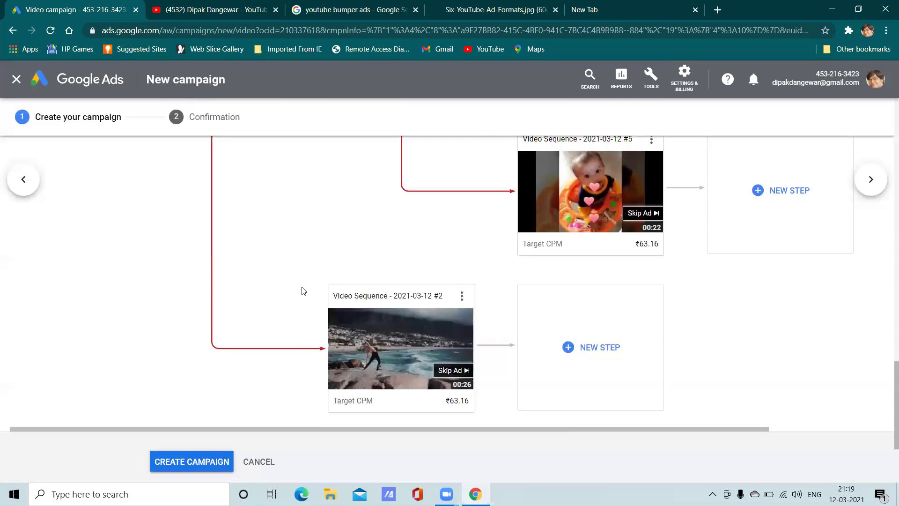
{"action": "scroll", "coordinate": [172, 291], "scroll_direction": "up", "scroll_amount": 1}
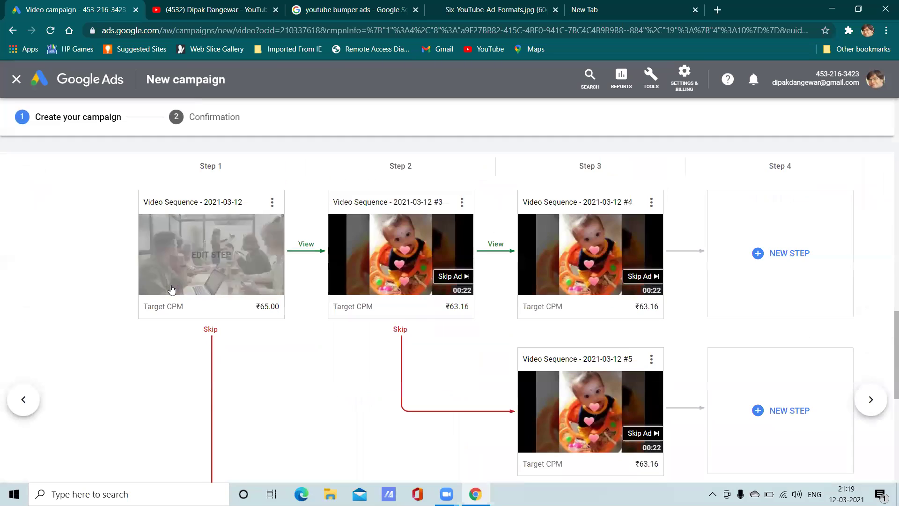
{"action": "scroll", "coordinate": [209, 317], "scroll_direction": "down", "scroll_amount": 2}
{"action": "scroll", "coordinate": [209, 319], "scroll_direction": "up", "scroll_amount": 2}
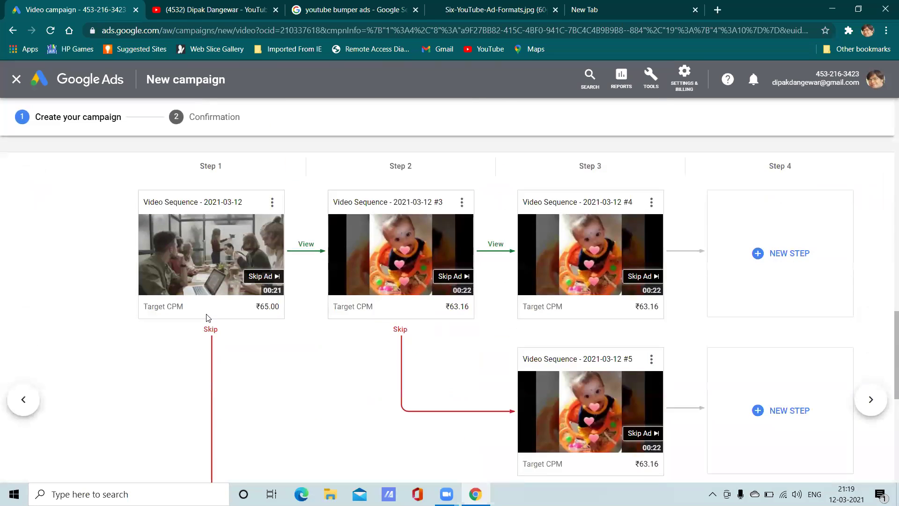
{"action": "scroll", "coordinate": [108, 287], "scroll_direction": "down", "scroll_amount": 1}
{"action": "scroll", "coordinate": [124, 300], "scroll_direction": "up", "scroll_amount": 1}
{"action": "mouse_move", "coordinate": [193, 260]}
{"action": "scroll", "coordinate": [194, 261], "scroll_direction": "down", "scroll_amount": 4}
{"action": "scroll", "coordinate": [244, 268], "scroll_direction": "up", "scroll_amount": 1}
Step: Start a Step 3 after the Yoga Video step with View as its step transition and try adding it to the sequence
{"action": "left_click", "coordinate": [605, 349]}
{"action": "left_click", "coordinate": [395, 248]}
{"action": "left_click", "coordinate": [703, 445]}
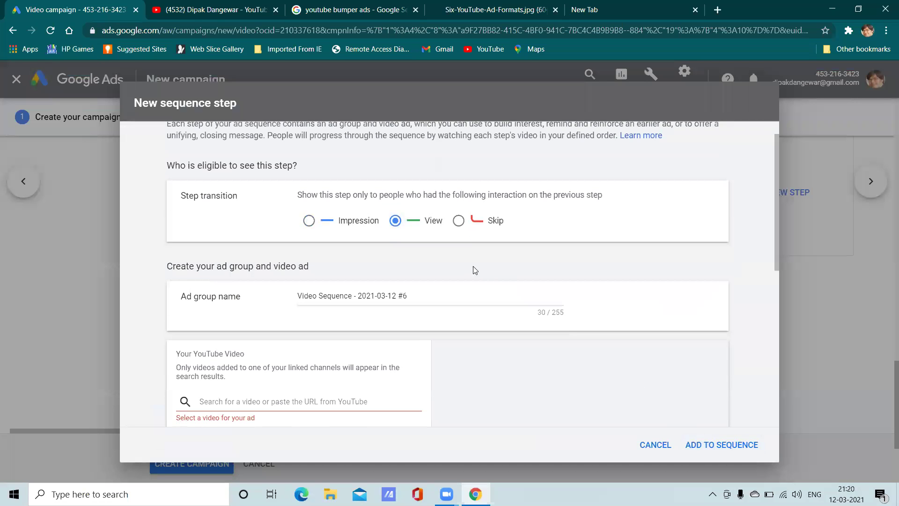
Step: Copy the Yoga Video link from the YouTube channel and assign it as the new step's video in Google Ads
{"action": "left_click", "coordinate": [255, 10]}
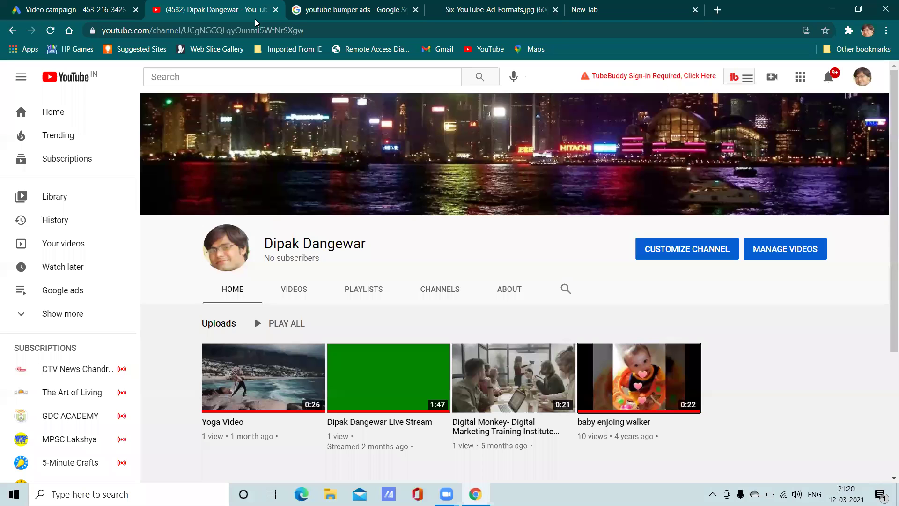
{"action": "right_click", "coordinate": [301, 367]}
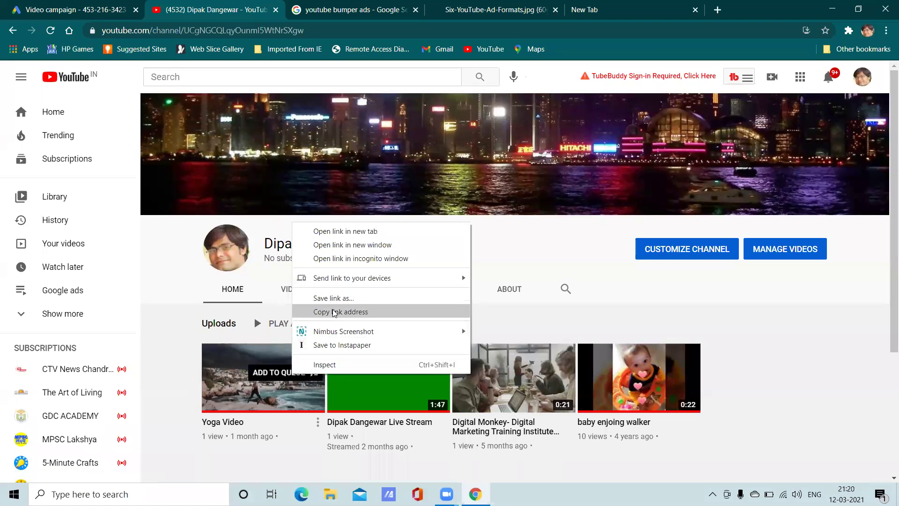
{"action": "left_click", "coordinate": [333, 307]}
{"action": "left_click", "coordinate": [94, 6]}
{"action": "scroll", "coordinate": [351, 350], "scroll_direction": "down", "scroll_amount": 1}
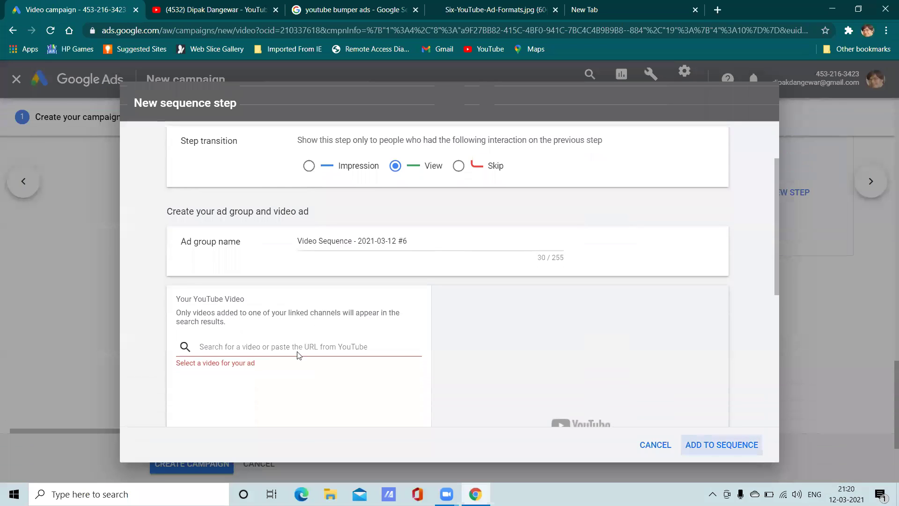
{"action": "right_click", "coordinate": [253, 347]}
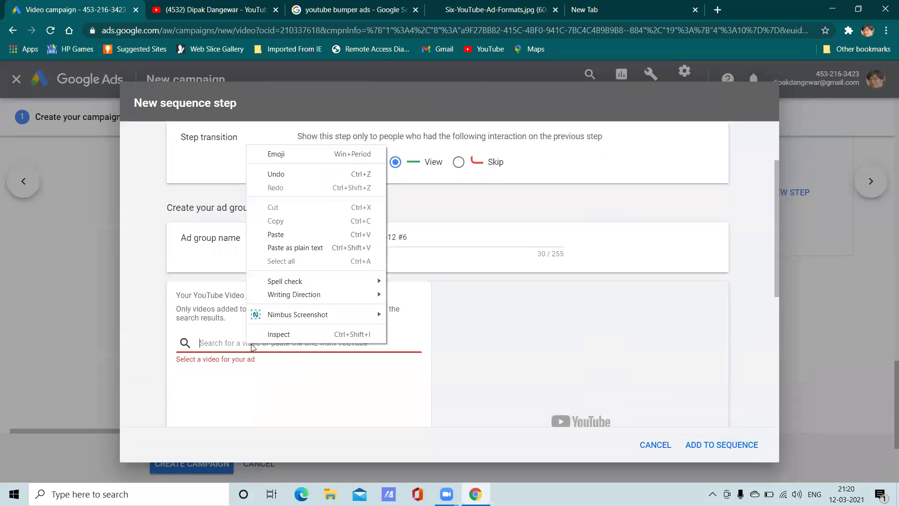
{"action": "left_click", "coordinate": [290, 235]}
Step: Apply the recommended ₹63.16 Target CPM bid to the Yoga Video Step 3 and add it to the sequence
{"action": "left_click", "coordinate": [708, 444]}
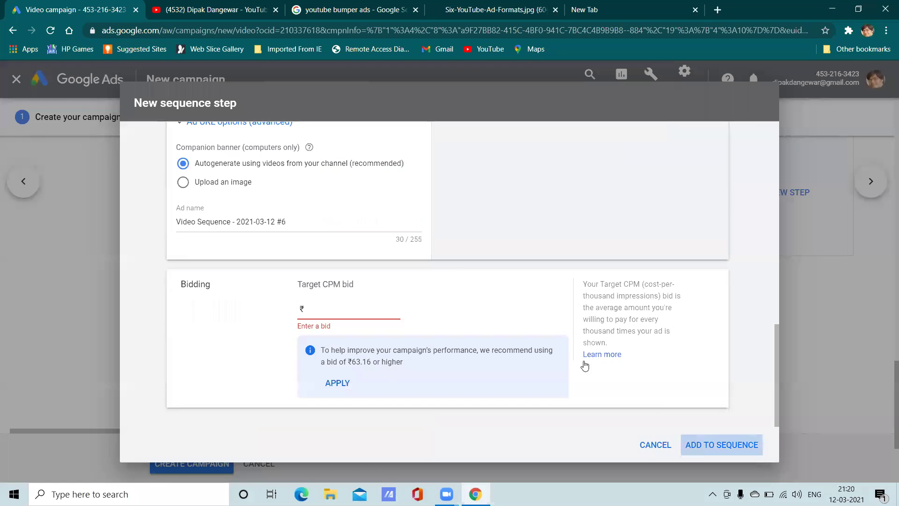
{"action": "left_click", "coordinate": [338, 383]}
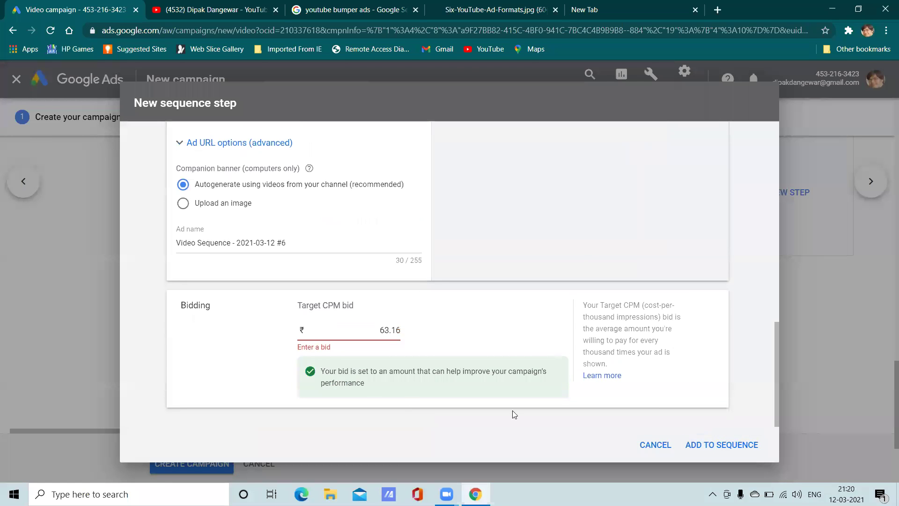
{"action": "left_click", "coordinate": [721, 444]}
{"action": "scroll", "coordinate": [564, 312], "scroll_direction": "up", "scroll_amount": 5}
{"action": "scroll", "coordinate": [565, 310], "scroll_direction": "down", "scroll_amount": 5}
{"action": "scroll", "coordinate": [567, 320], "scroll_direction": "up", "scroll_amount": 5}
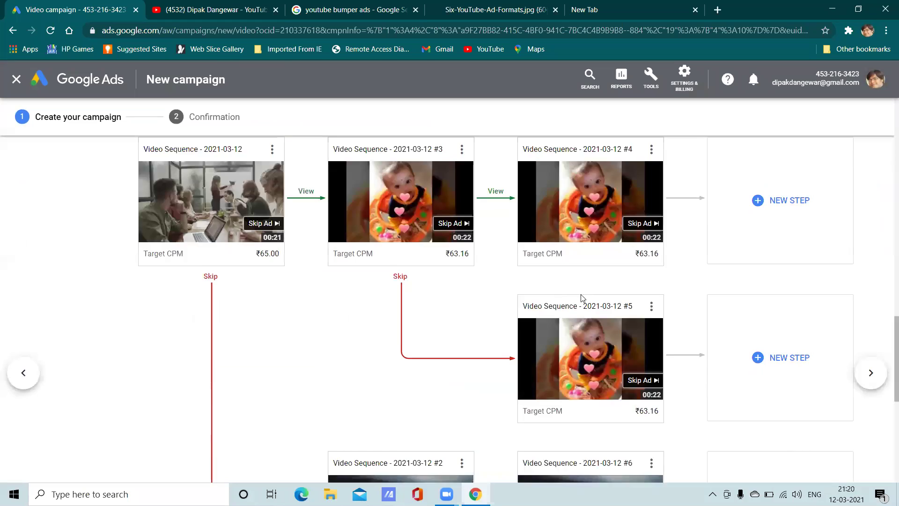
Step: Create the custom Ad sequence campaign and continue to its ad groups
{"action": "scroll", "coordinate": [582, 298], "scroll_direction": "down", "scroll_amount": 5}
{"action": "left_click", "coordinate": [214, 320]}
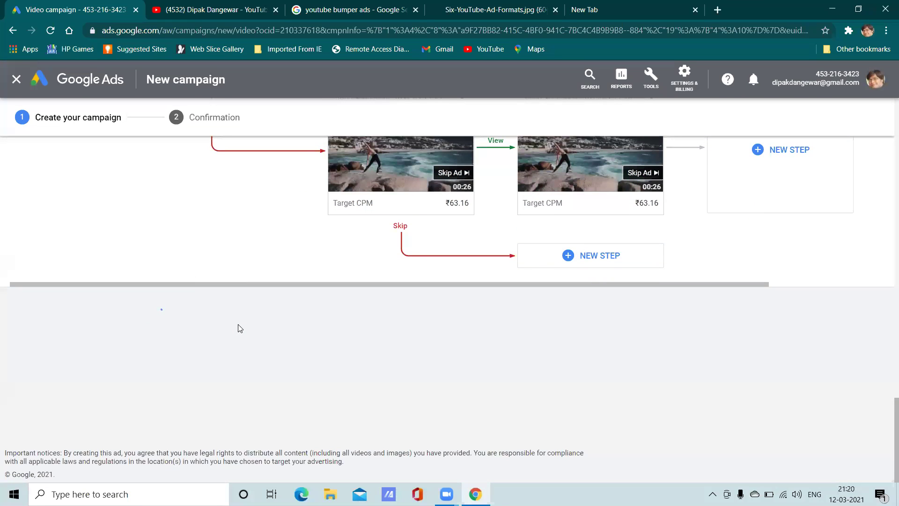
{"action": "left_click", "coordinate": [248, 367]}
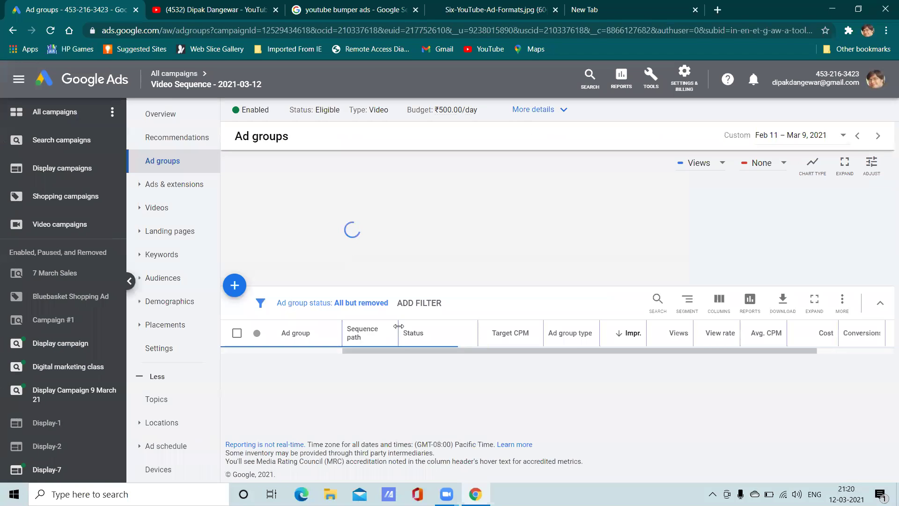
Step: Review the new sequence's ad groups and their sequence paths, check its sequence editor, and return to the ad groups
{"action": "scroll", "coordinate": [542, 339], "scroll_direction": "down", "scroll_amount": 3}
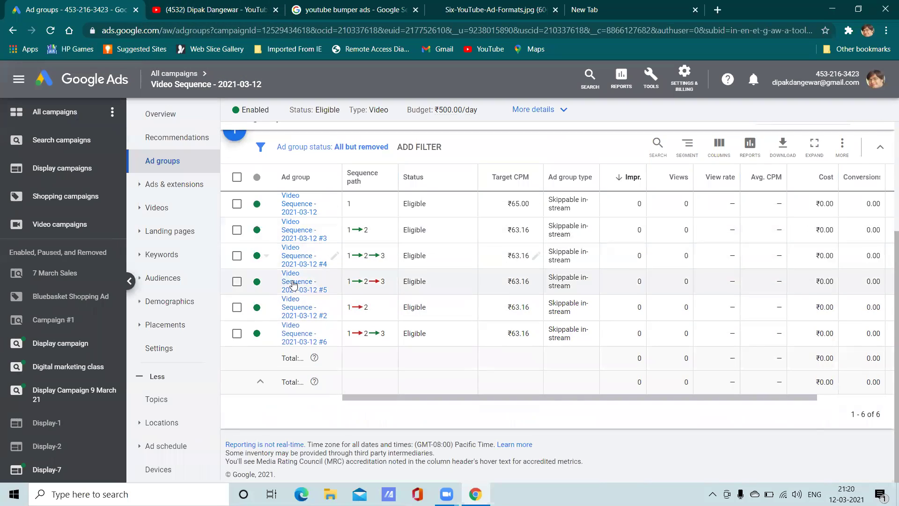
{"action": "scroll", "coordinate": [295, 284], "scroll_direction": "up", "scroll_amount": 3}
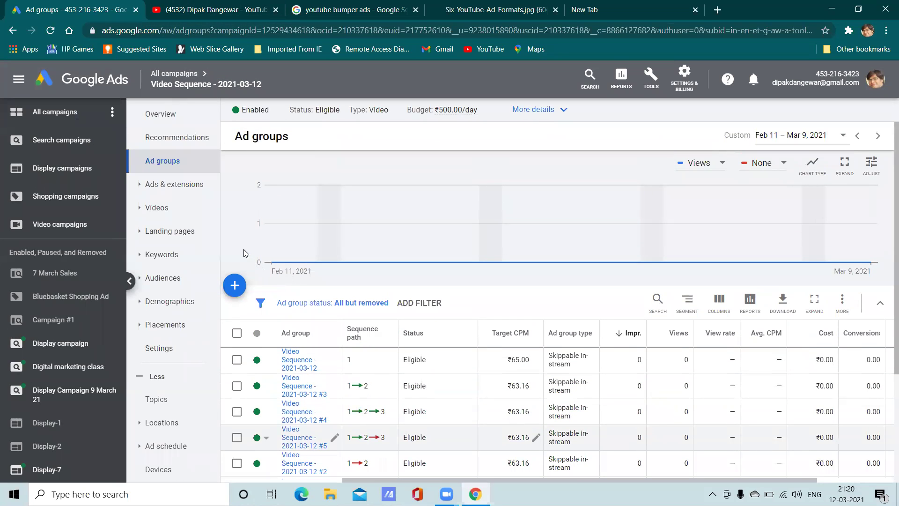
{"action": "left_click", "coordinate": [234, 285]}
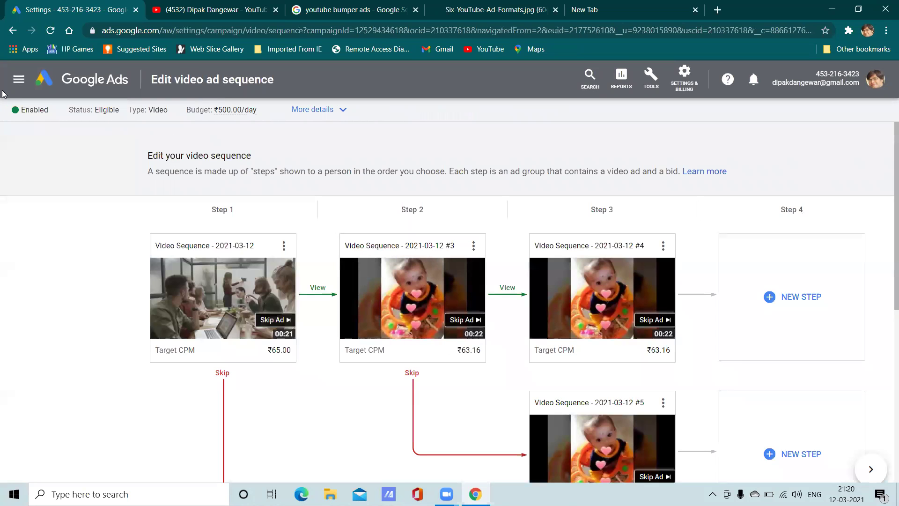
{"action": "left_click", "coordinate": [13, 31]}
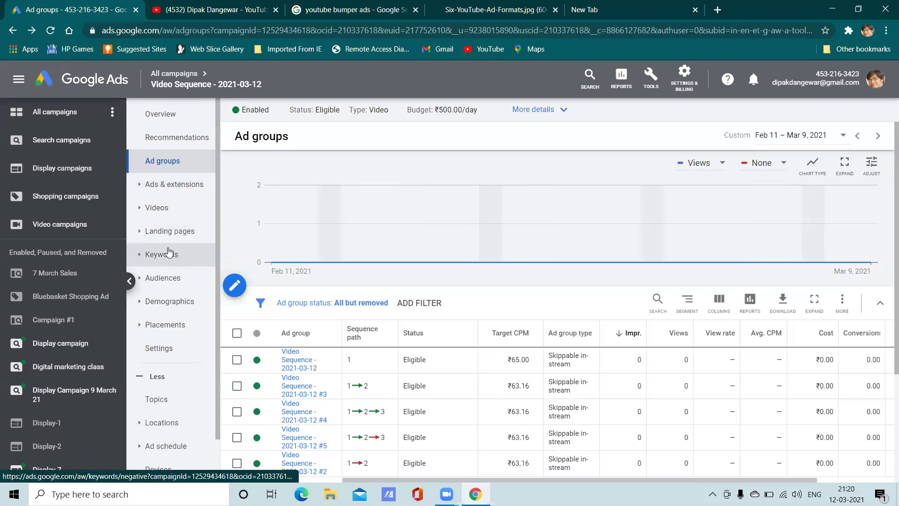
Step: Start a new campaign from the list of all campaigns
{"action": "left_click", "coordinate": [59, 112]}
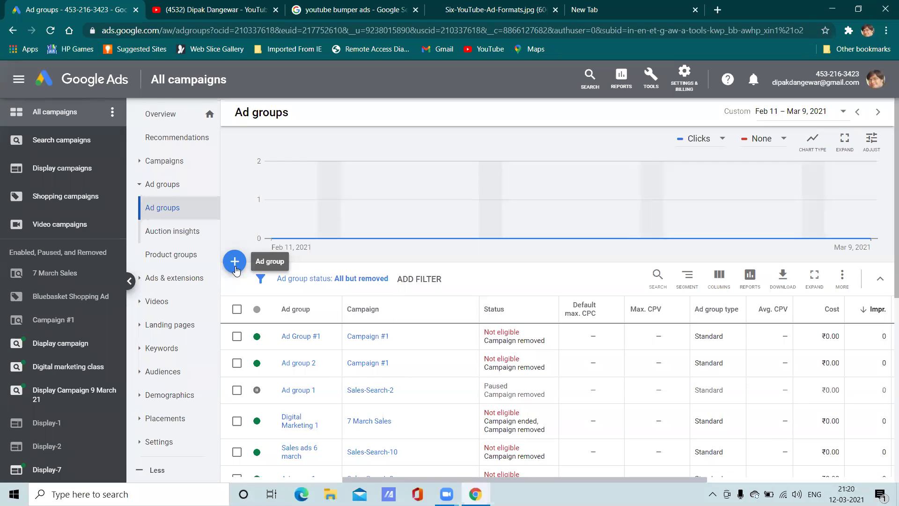
{"action": "left_click", "coordinate": [235, 262]}
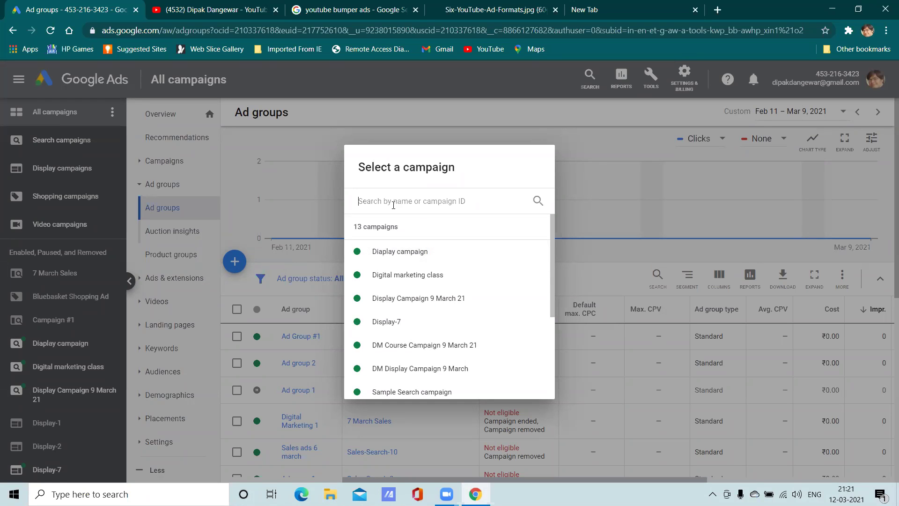
{"action": "left_click", "coordinate": [304, 194]}
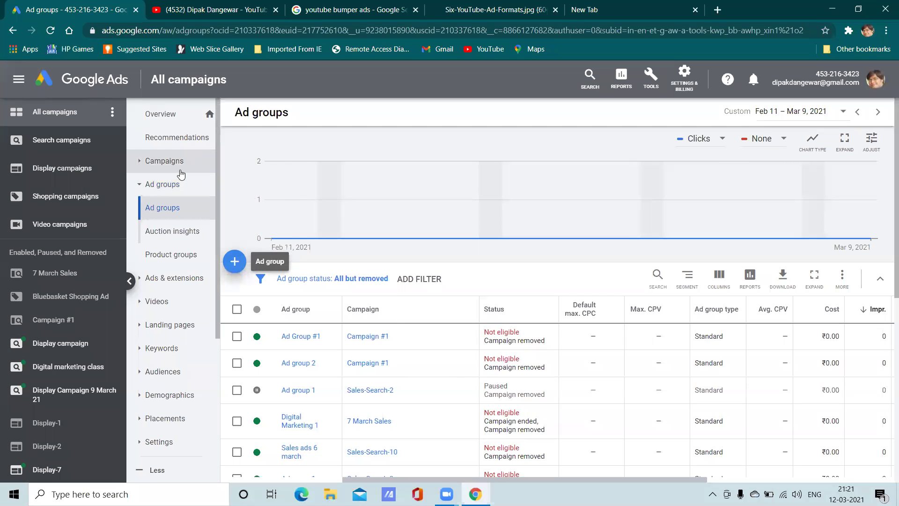
{"action": "left_click", "coordinate": [166, 161]}
{"action": "left_click", "coordinate": [236, 263]}
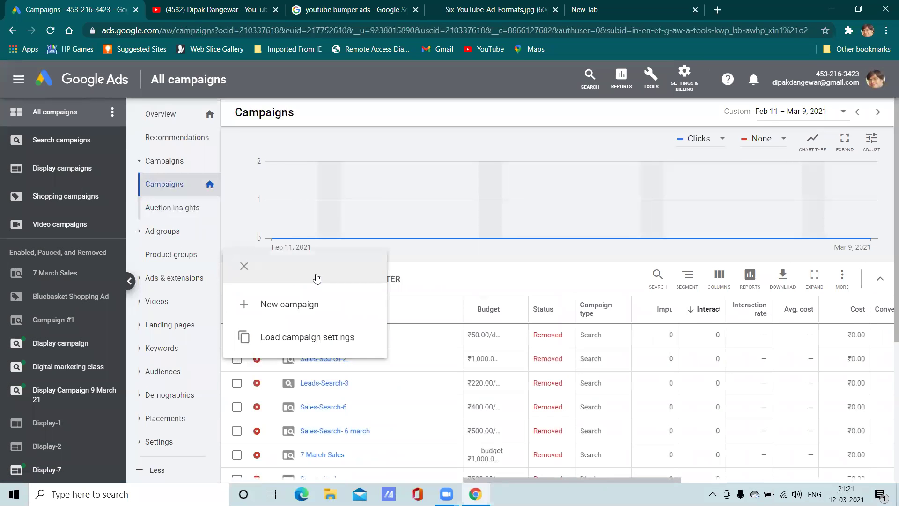
{"action": "left_click", "coordinate": [266, 306]}
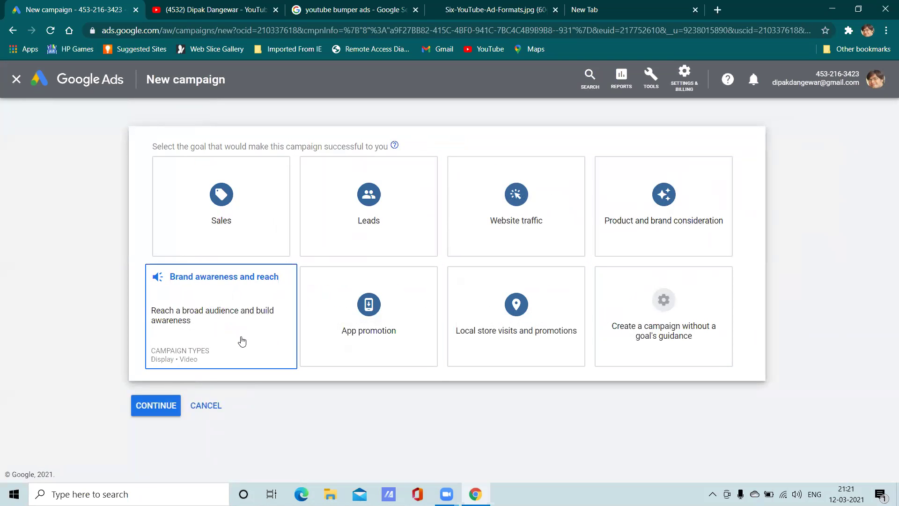
Step: Examine the Shopping campaign type's Merchant Center and subtype options without a goal's guidance, and discard the new campaign
{"action": "left_click", "coordinate": [657, 307]}
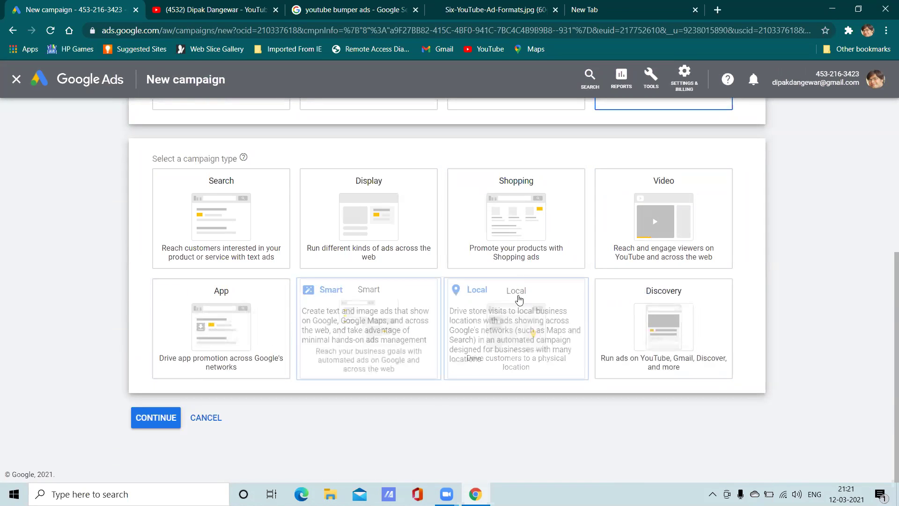
{"action": "left_click", "coordinate": [500, 238]}
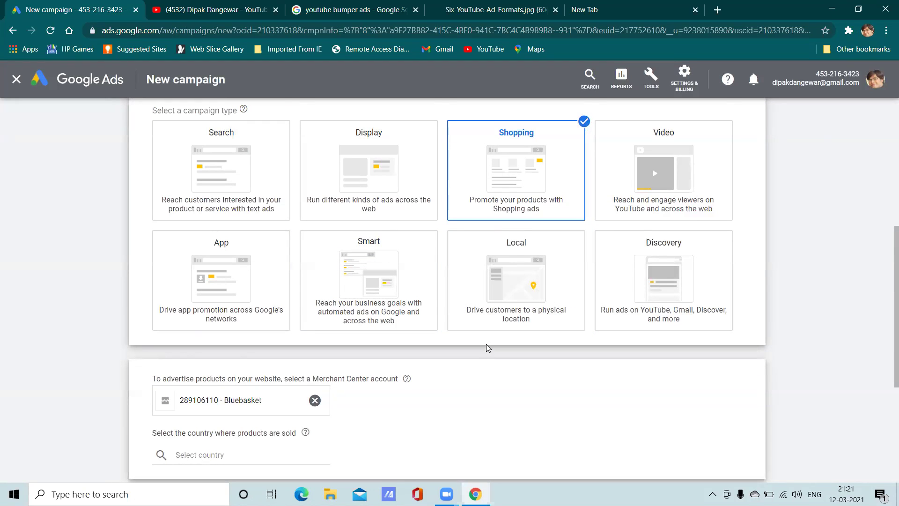
{"action": "scroll", "coordinate": [404, 385], "scroll_direction": "down", "scroll_amount": 5}
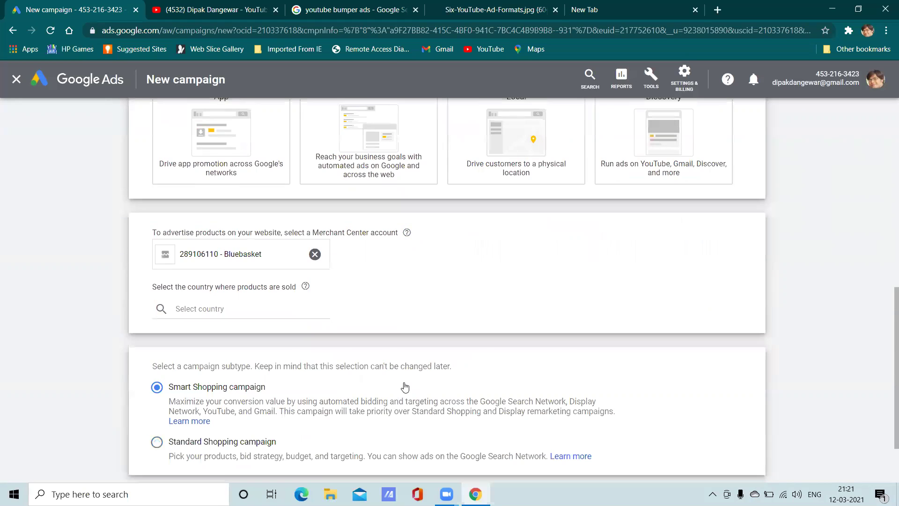
{"action": "scroll", "coordinate": [421, 367], "scroll_direction": "up", "scroll_amount": 6}
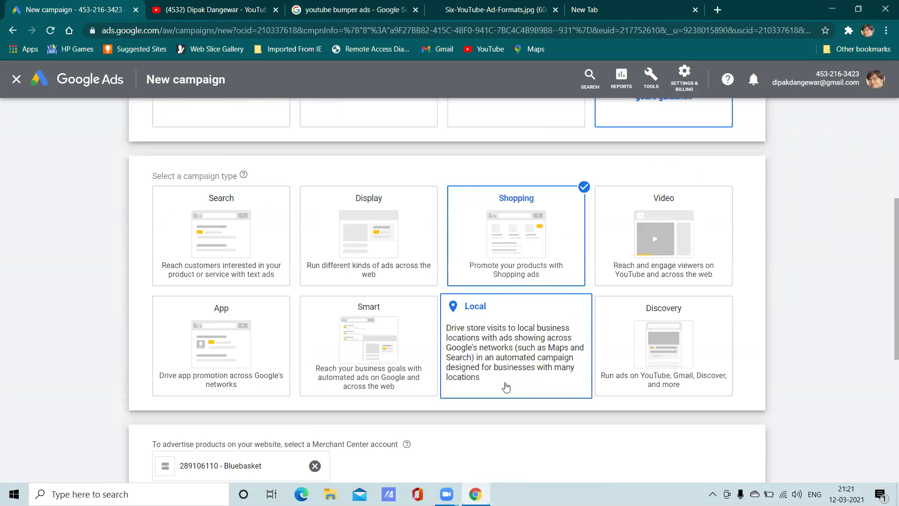
{"action": "scroll", "coordinate": [506, 356], "scroll_direction": "down", "scroll_amount": 3}
{"action": "scroll", "coordinate": [557, 375], "scroll_direction": "up", "scroll_amount": 2}
{"action": "scroll", "coordinate": [534, 336], "scroll_direction": "up", "scroll_amount": 2}
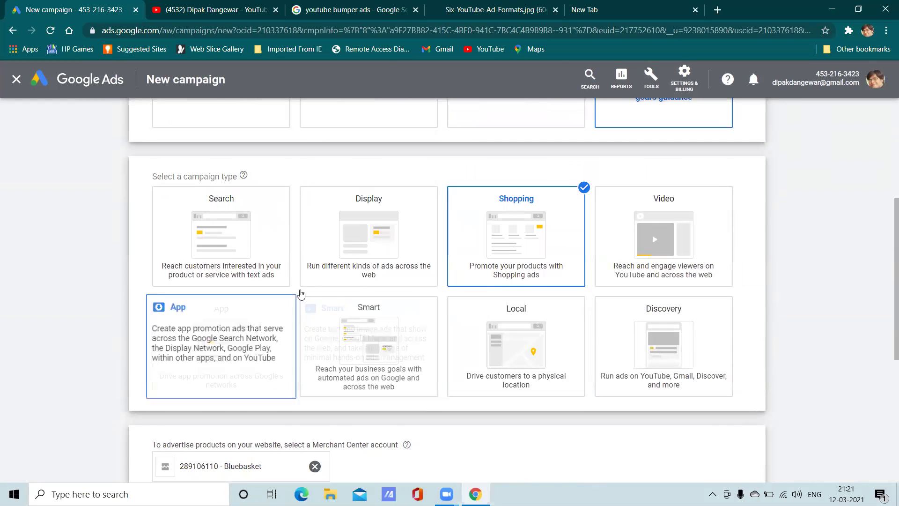
{"action": "scroll", "coordinate": [375, 294], "scroll_direction": "up", "scroll_amount": 5}
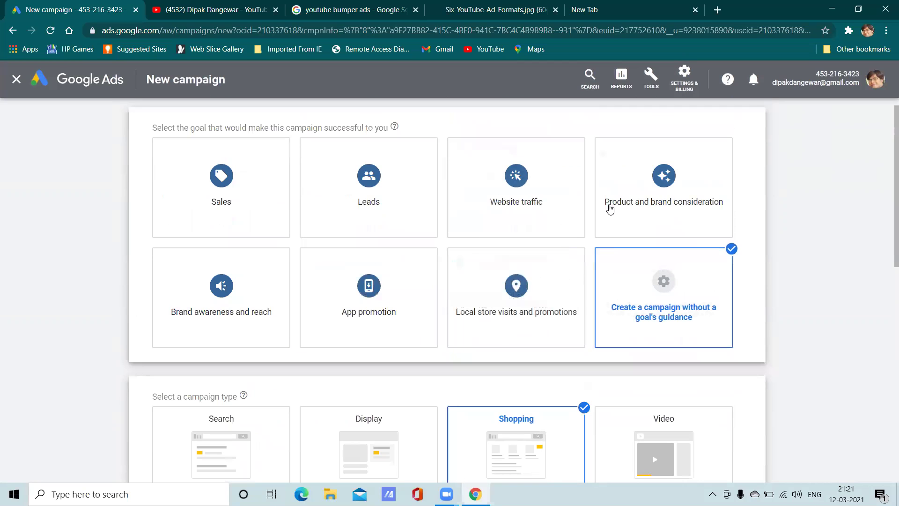
{"action": "left_click", "coordinate": [14, 86]}
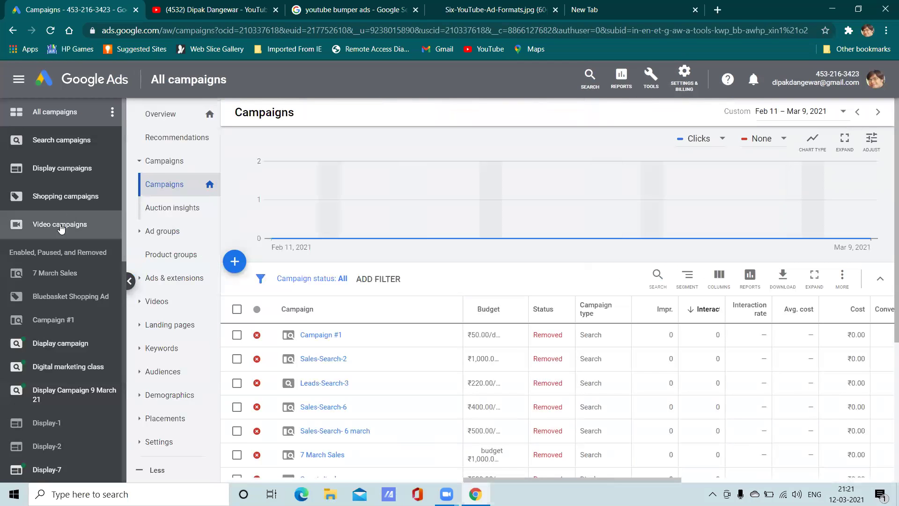
Step: Open the overview of the "Diaplay campaign" and collapse the list of campaigns
{"action": "left_click", "coordinate": [66, 342]}
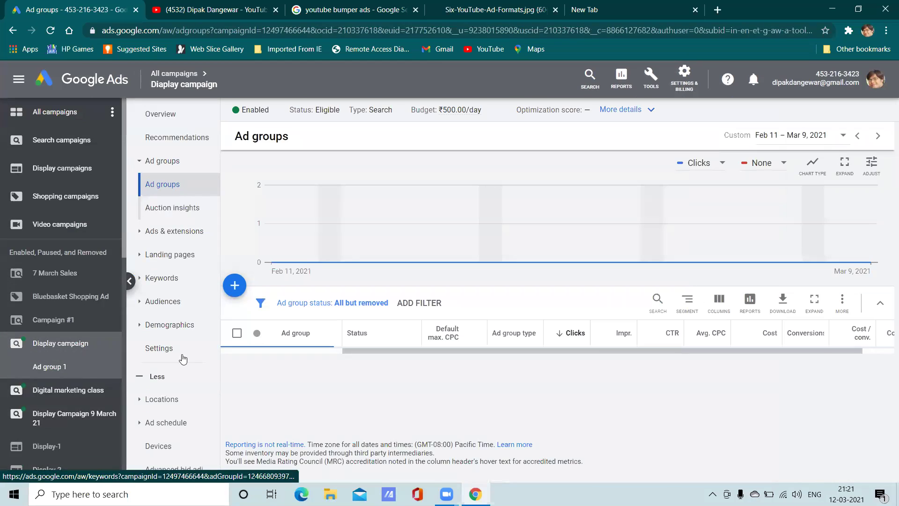
{"action": "scroll", "coordinate": [175, 412], "scroll_direction": "down", "scroll_amount": 2}
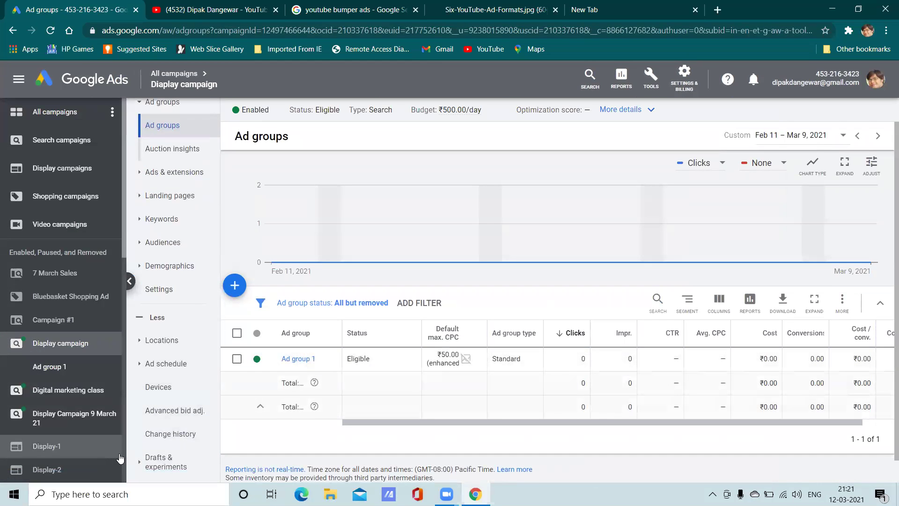
{"action": "scroll", "coordinate": [176, 370], "scroll_direction": "up", "scroll_amount": 2}
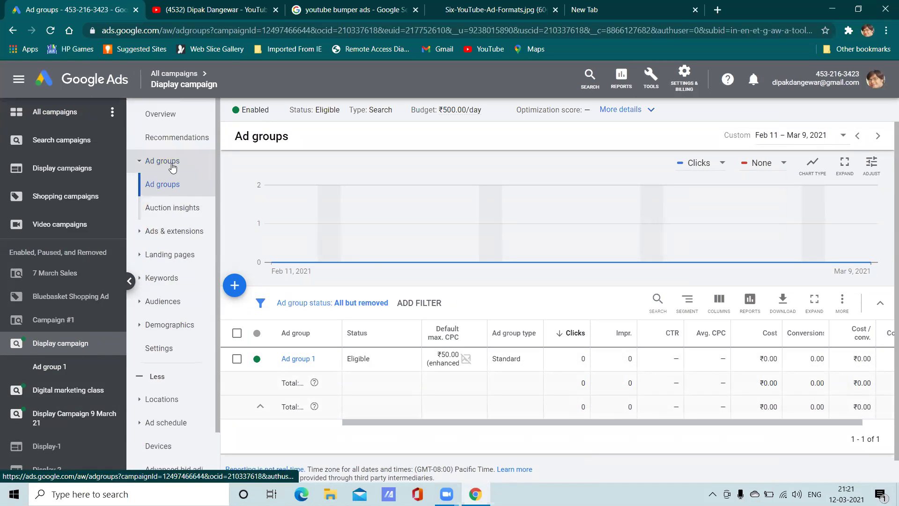
{"action": "left_click", "coordinate": [156, 122]}
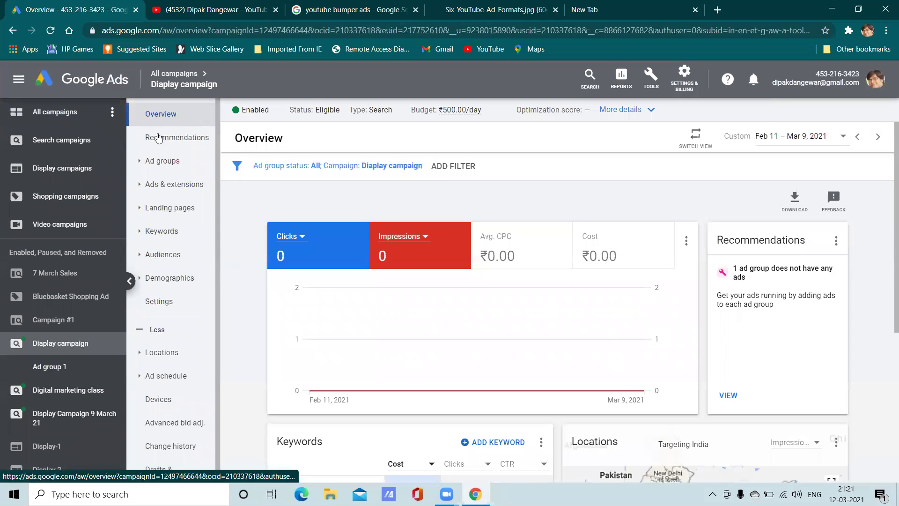
{"action": "left_click", "coordinate": [129, 281]}
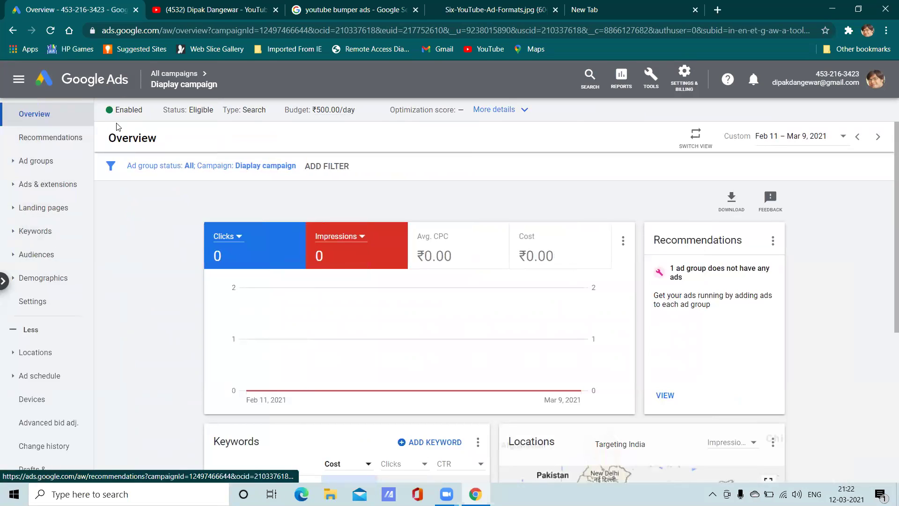
{"action": "scroll", "coordinate": [59, 338], "scroll_direction": "down", "scroll_amount": 1}
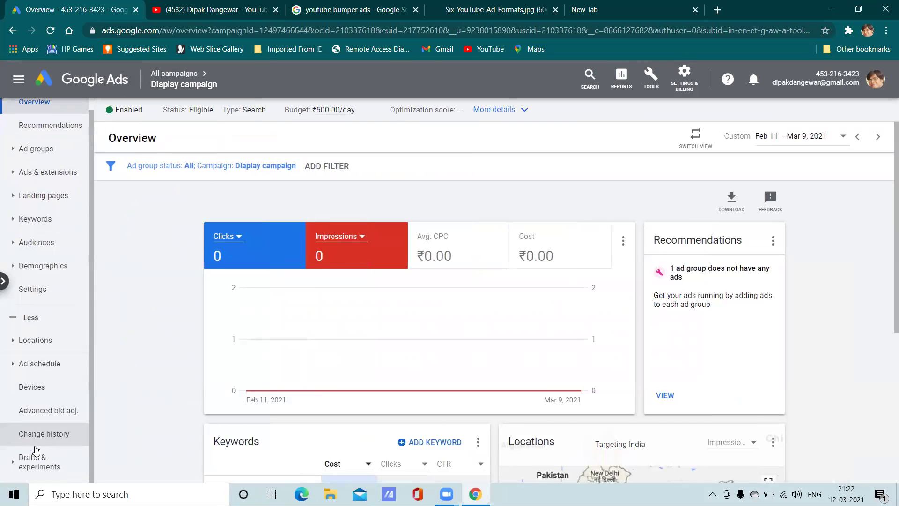
Step: Change the goal in the Diaplay campaign's settings to Leads and save it
{"action": "left_click", "coordinate": [48, 290]}
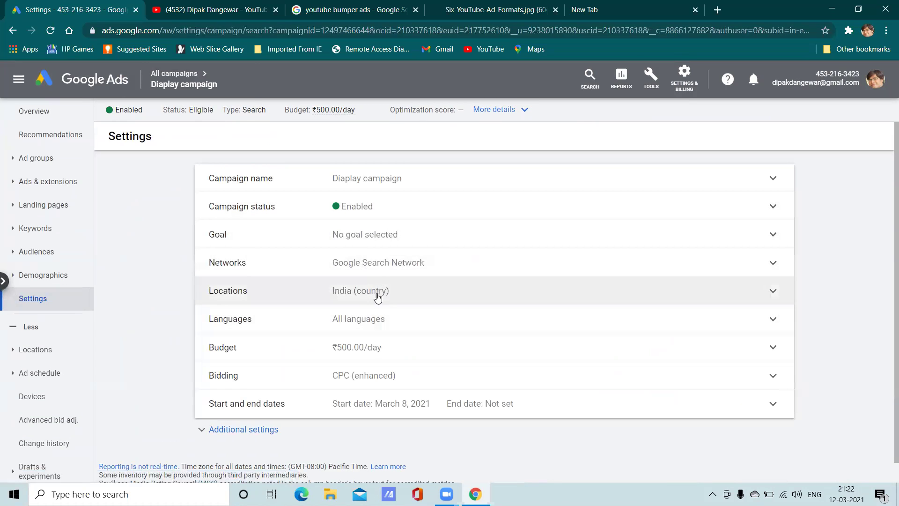
{"action": "left_click", "coordinate": [395, 236]}
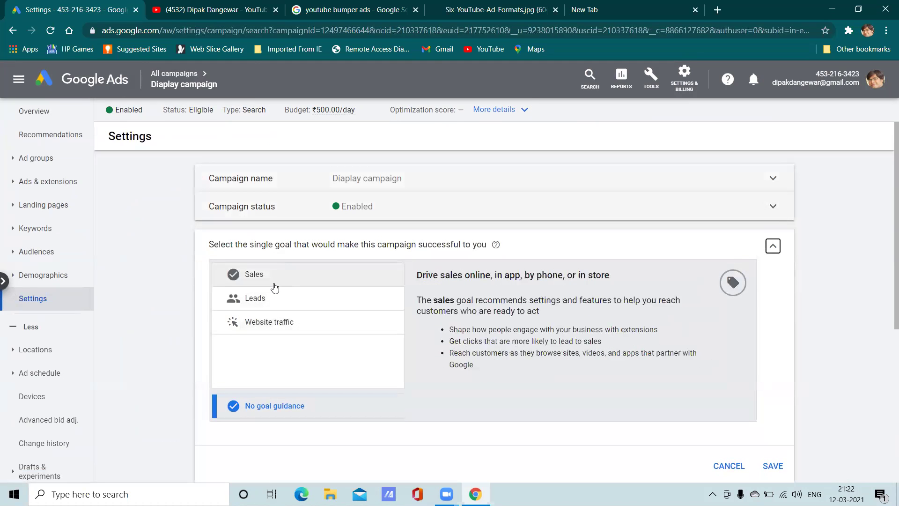
{"action": "left_click", "coordinate": [274, 303]}
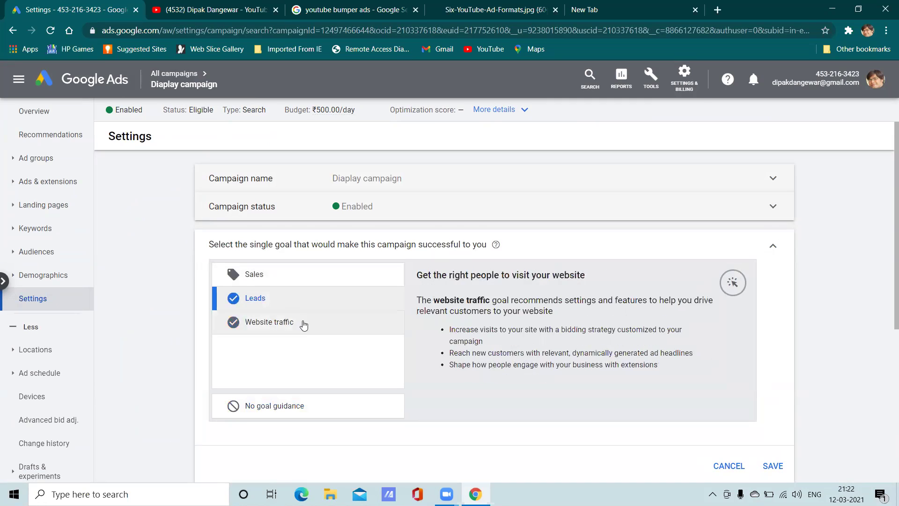
{"action": "left_click", "coordinate": [773, 465]}
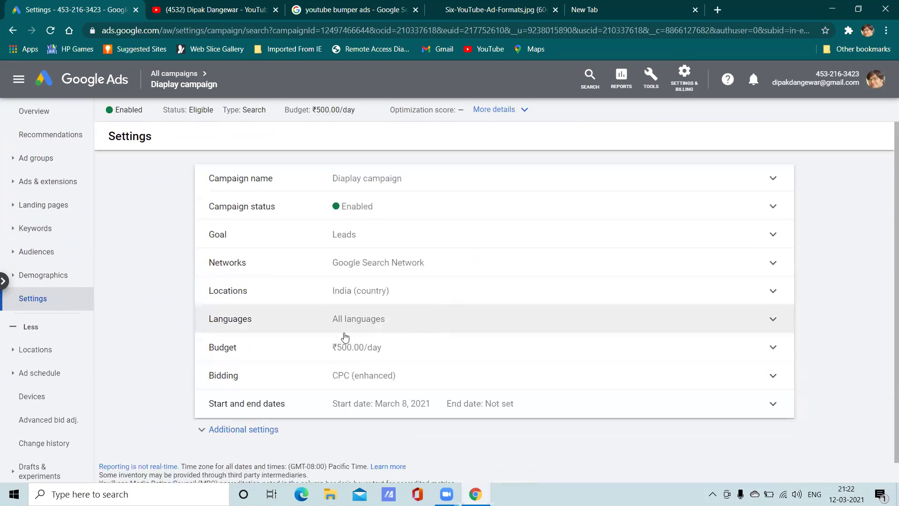
Step: Inspect the campaign's bidding and daily budget settings, leaving both without saving changes
{"action": "left_click", "coordinate": [361, 374]}
{"action": "scroll", "coordinate": [381, 307], "scroll_direction": "up", "scroll_amount": 2}
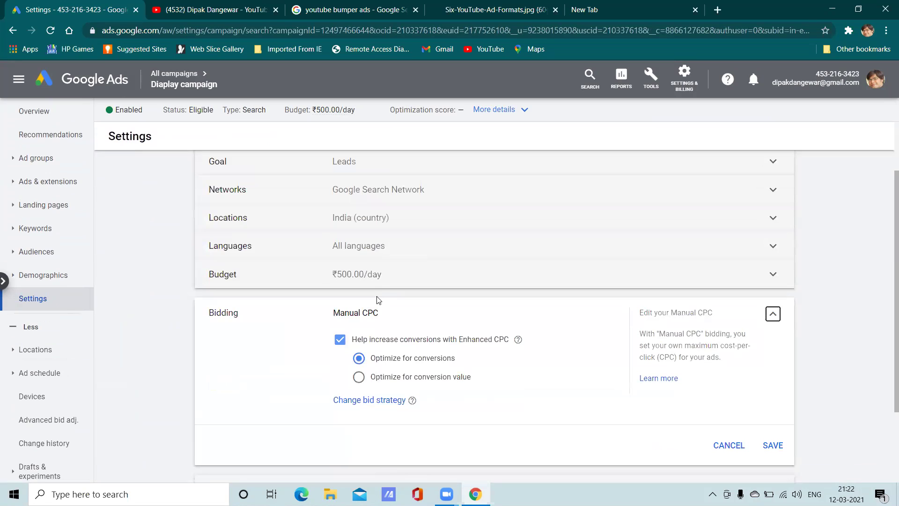
{"action": "left_click", "coordinate": [374, 275]}
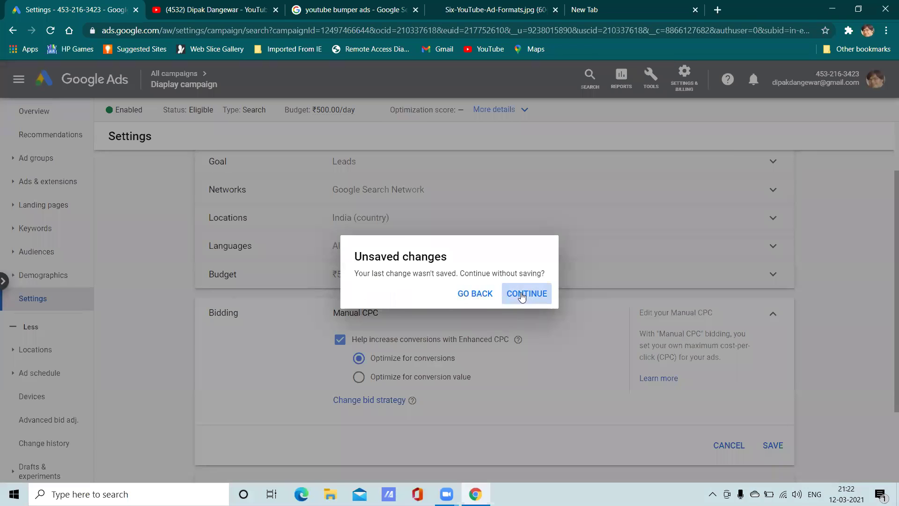
{"action": "left_click", "coordinate": [543, 294]}
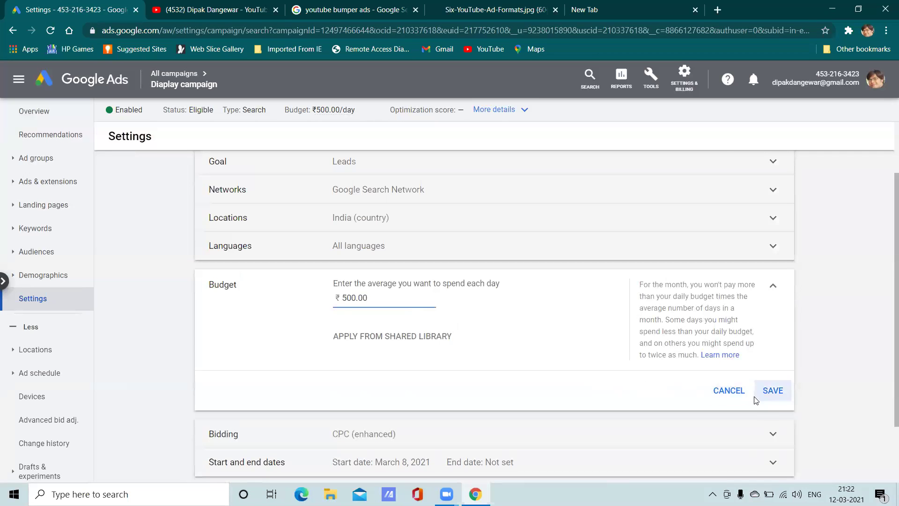
{"action": "left_click", "coordinate": [726, 390]}
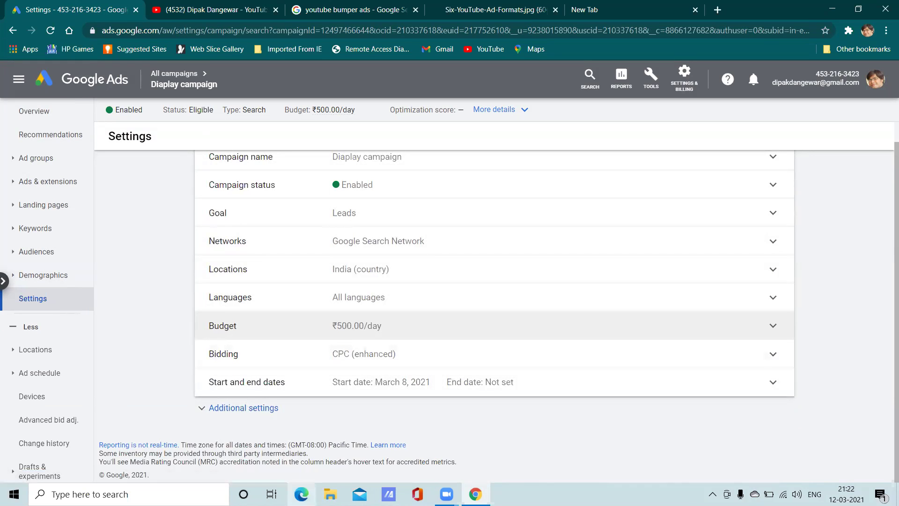
{"action": "mouse_move", "coordinate": [475, 494]}
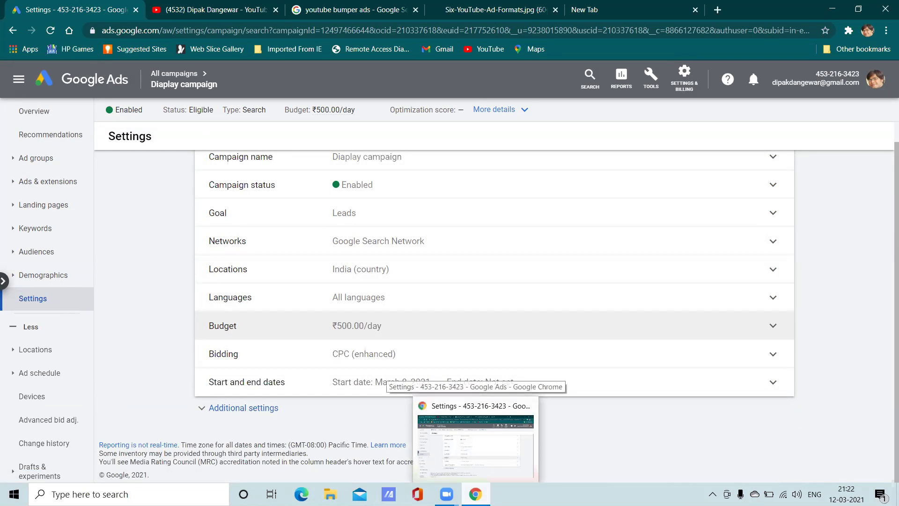
{"action": "left_click", "coordinate": [476, 494]}
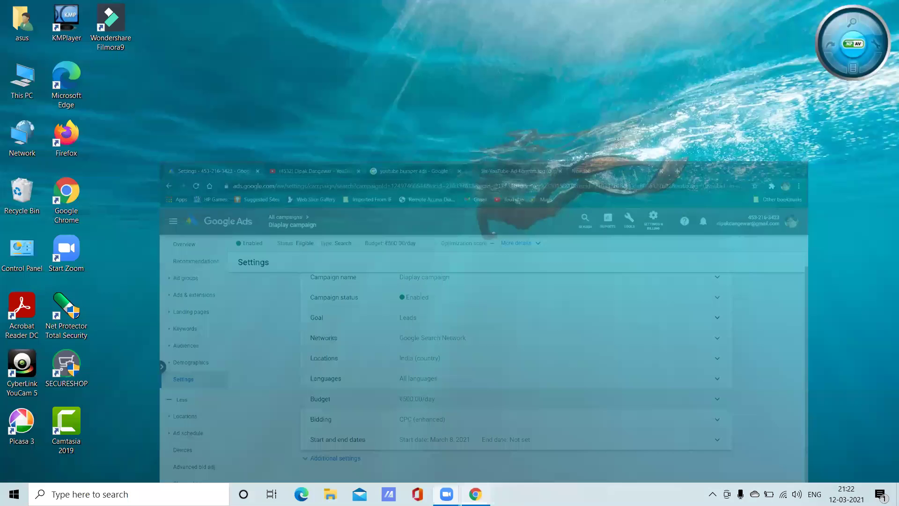
{"action": "left_click", "coordinate": [465, 491]}
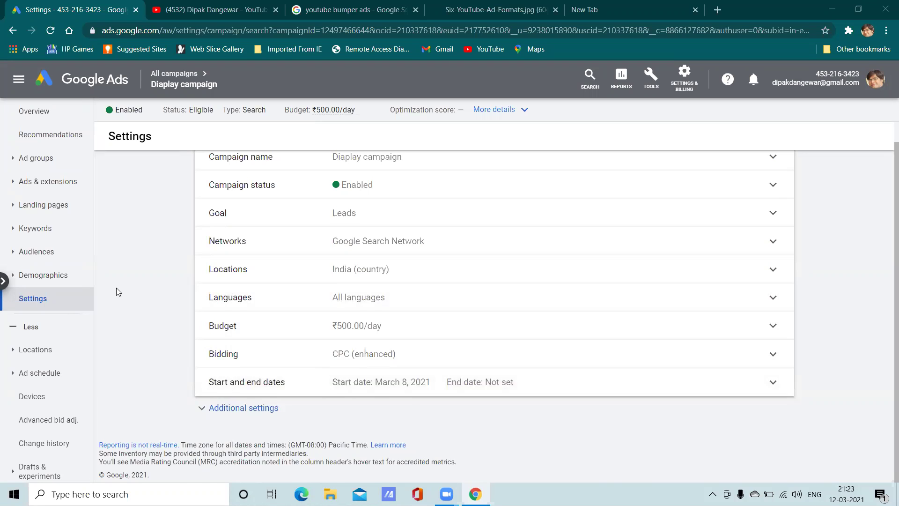
{"action": "scroll", "coordinate": [118, 292], "scroll_direction": "up", "scroll_amount": 1}
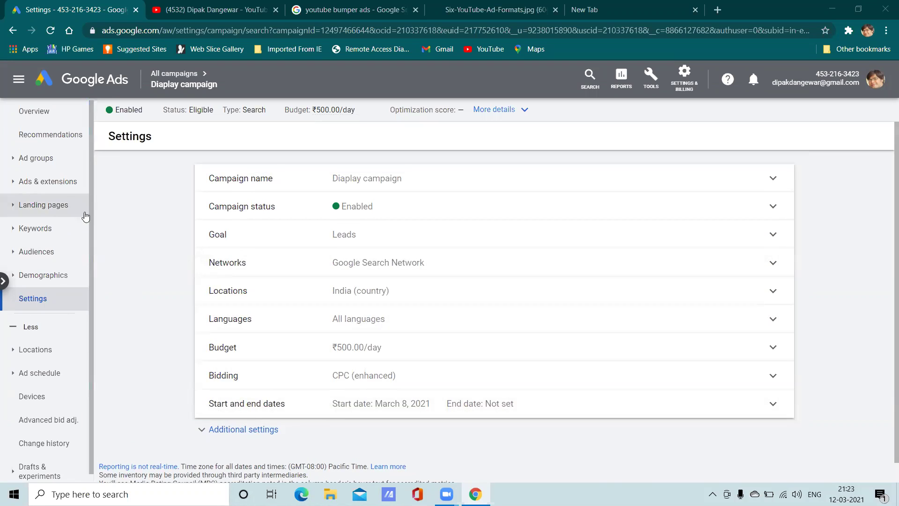